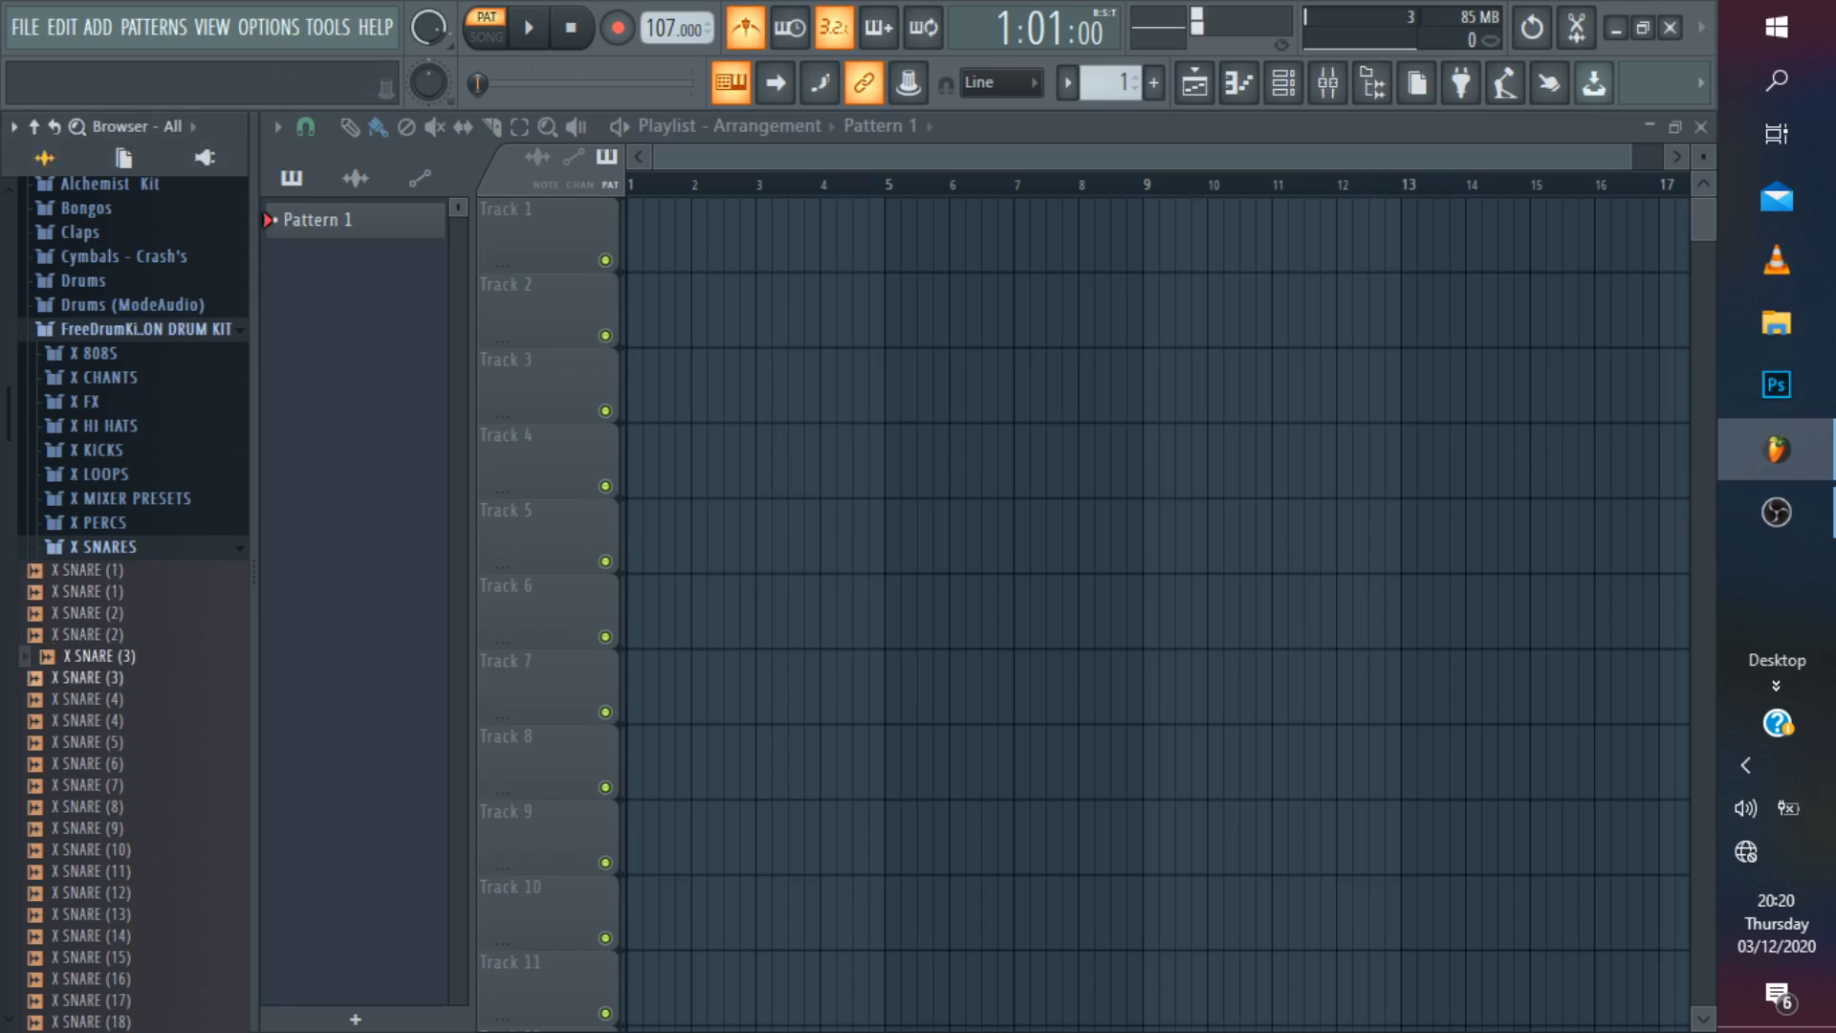
Preview the second X SNARE (3) sample, accept the default Pattern 1 name and place its clip at bar 1 of Track 1.
{"action": "left_click", "coordinate": [95, 678]}
{"action": "left_click", "coordinate": [96, 678]}
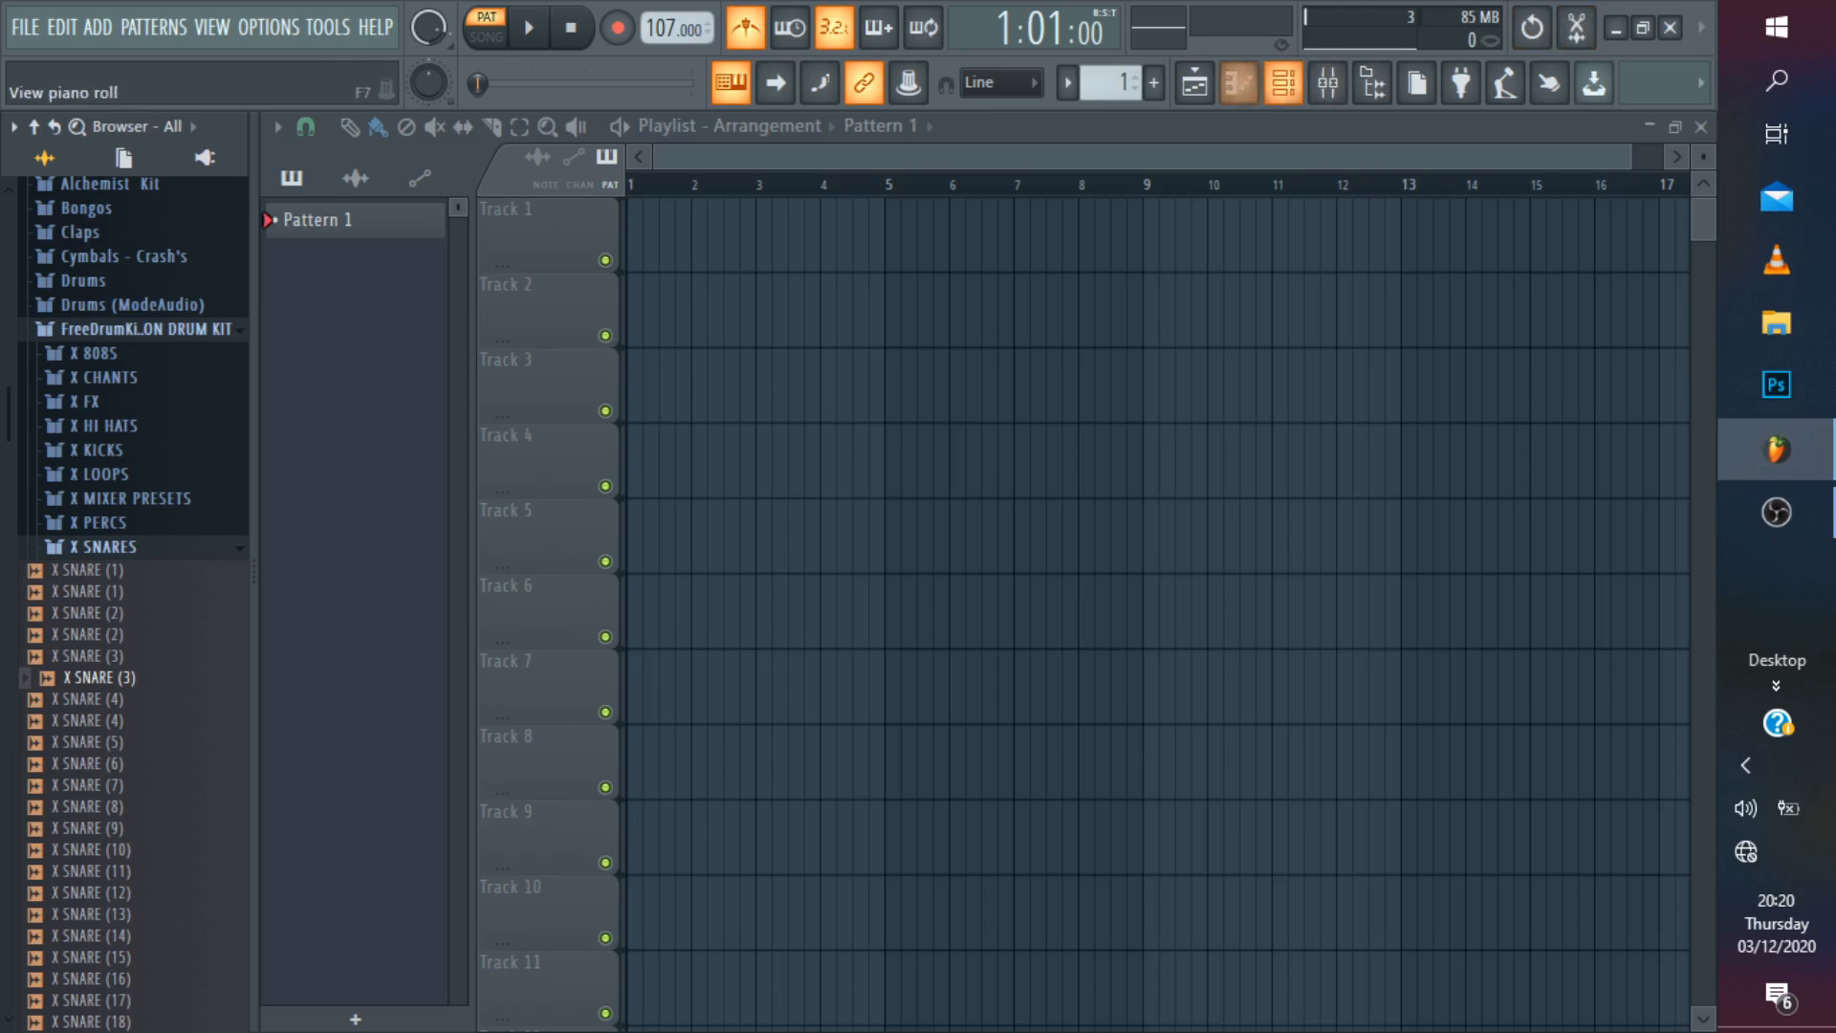
{"action": "left_click", "coordinate": [1154, 83]}
{"action": "left_click", "coordinate": [1185, 116]}
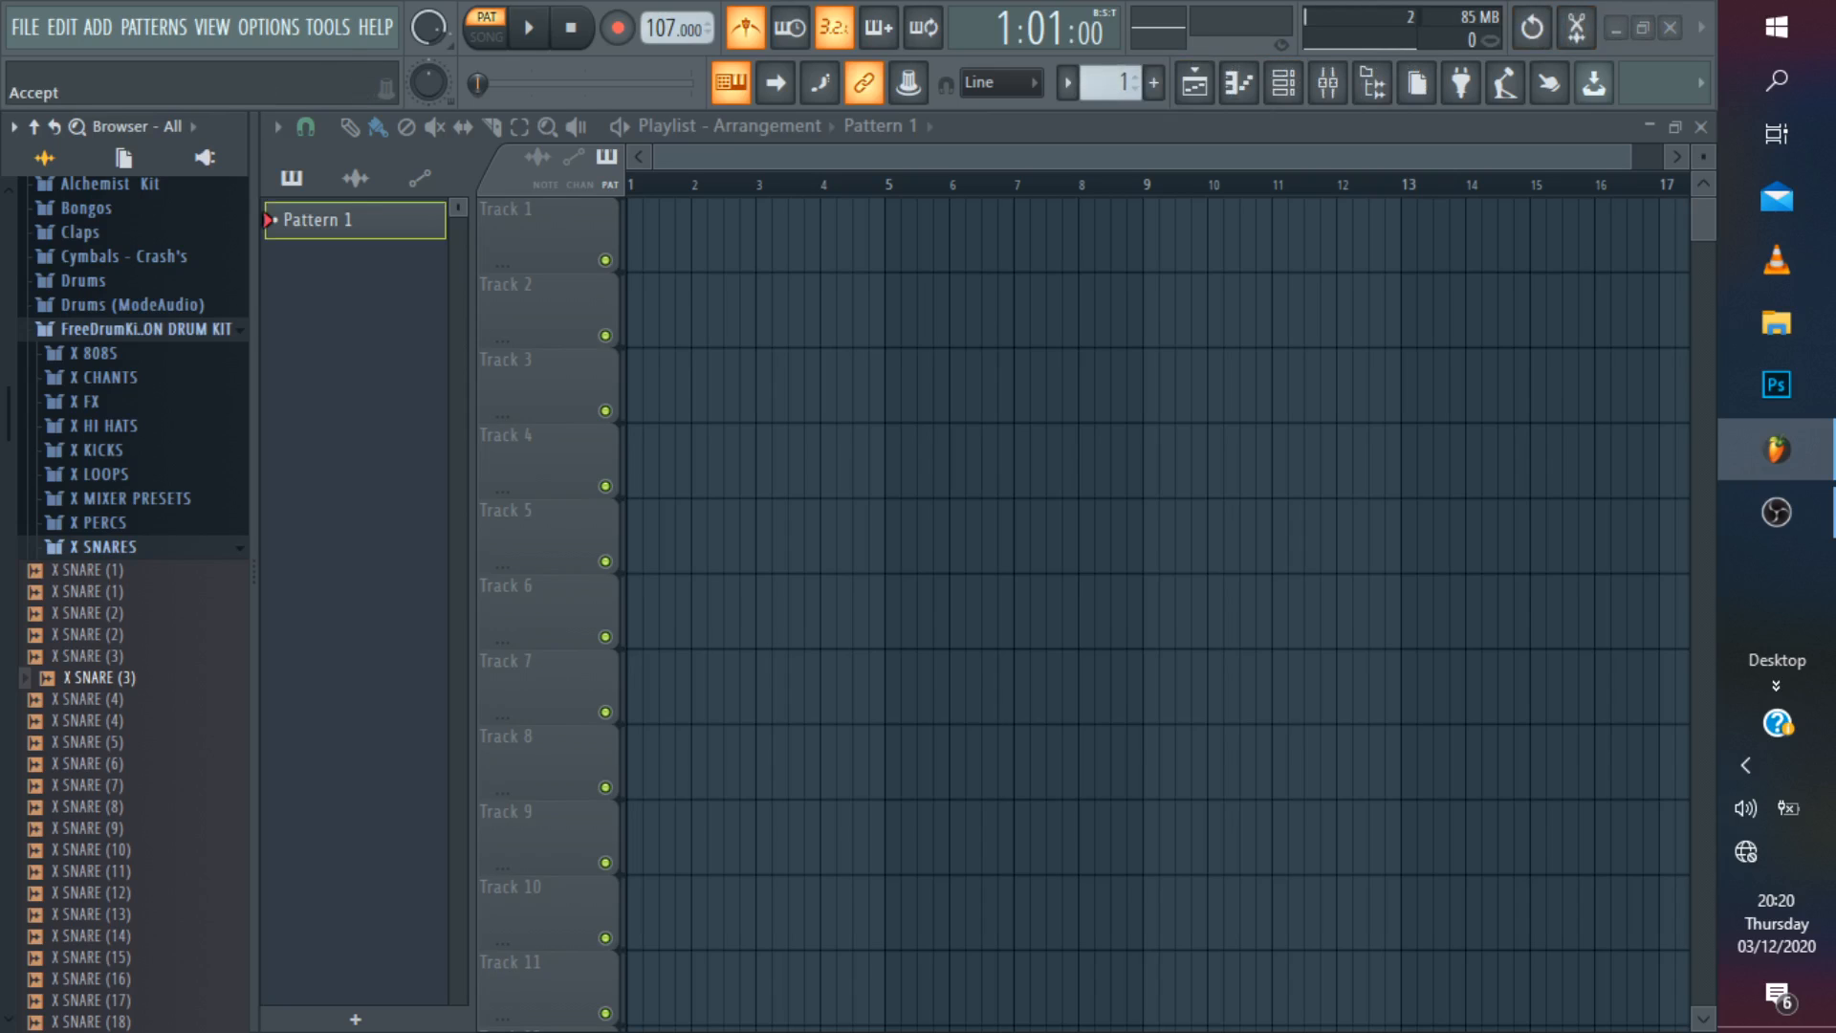
{"action": "left_click", "coordinate": [633, 234]}
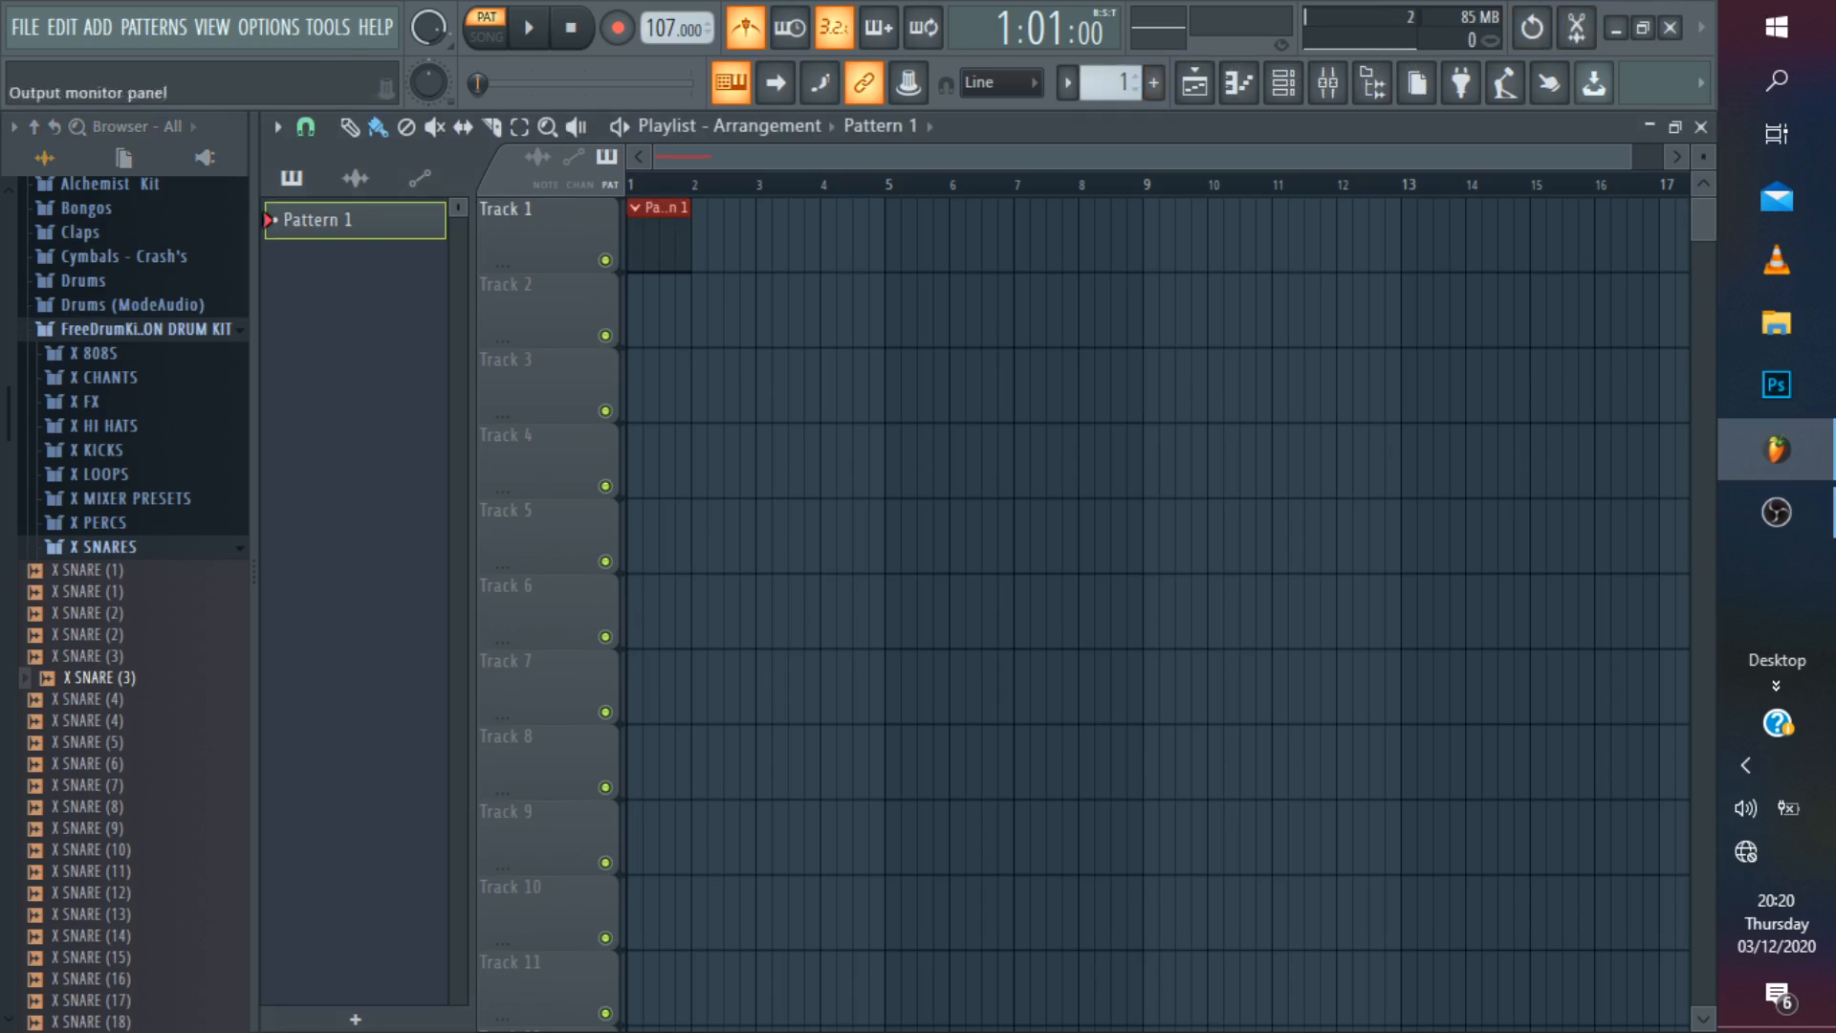
Load X SNARE (3) into the Sampler channel and program snare hits on steps 4, 7, 12 and 15.
{"action": "left_click", "coordinate": [1284, 84]}
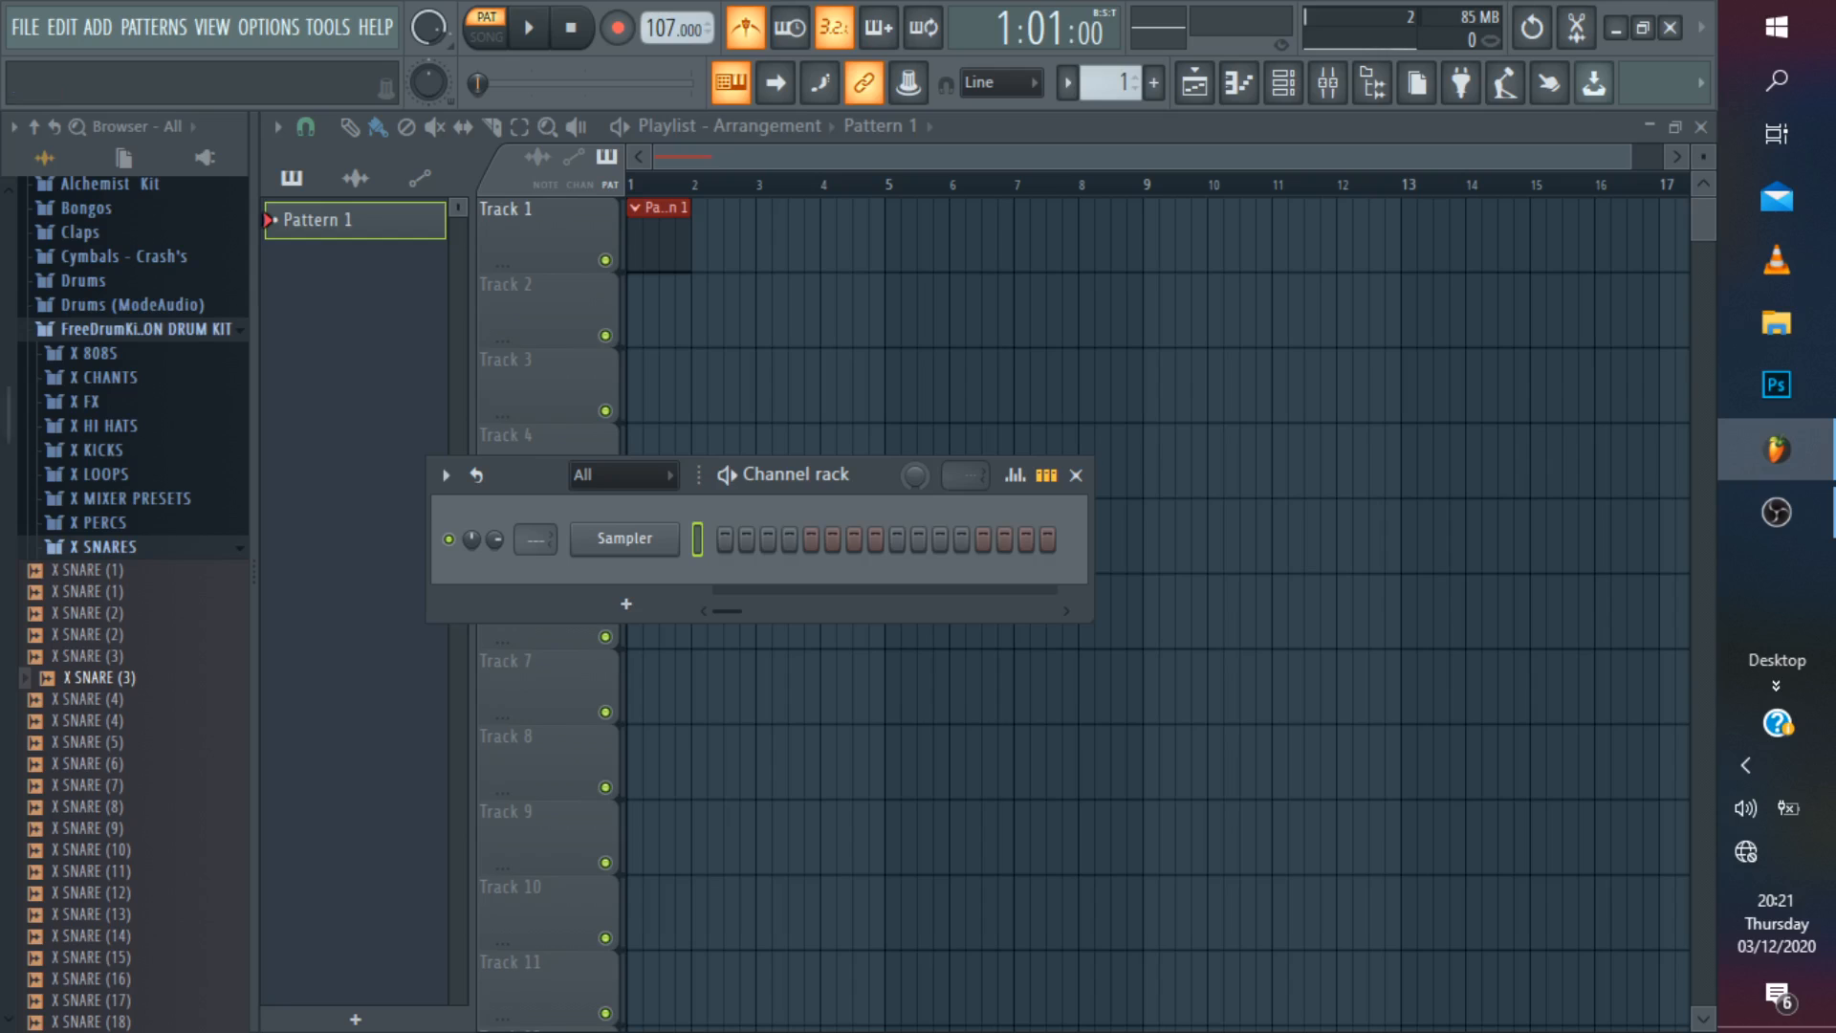
{"action": "left_click_drag", "start_coordinate": [813, 475], "coordinate": [928, 476]}
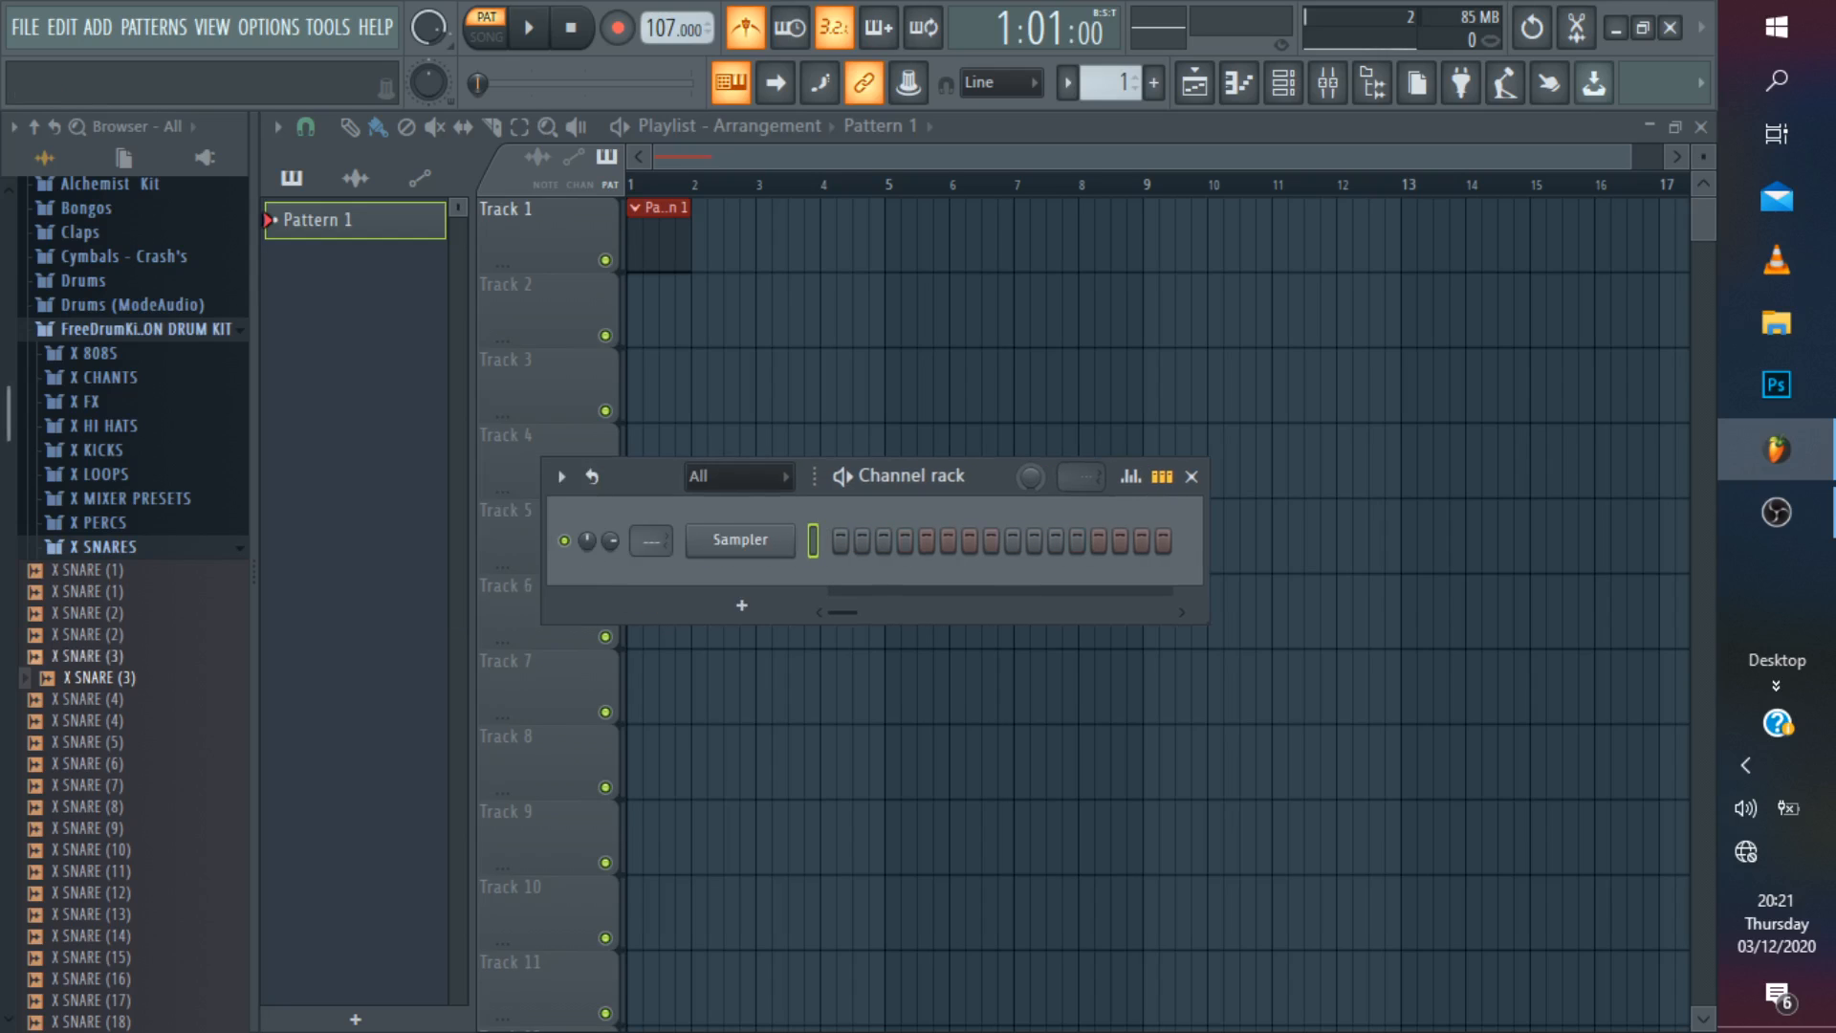
{"action": "left_click_drag", "start_coordinate": [92, 677], "coordinate": [741, 539]}
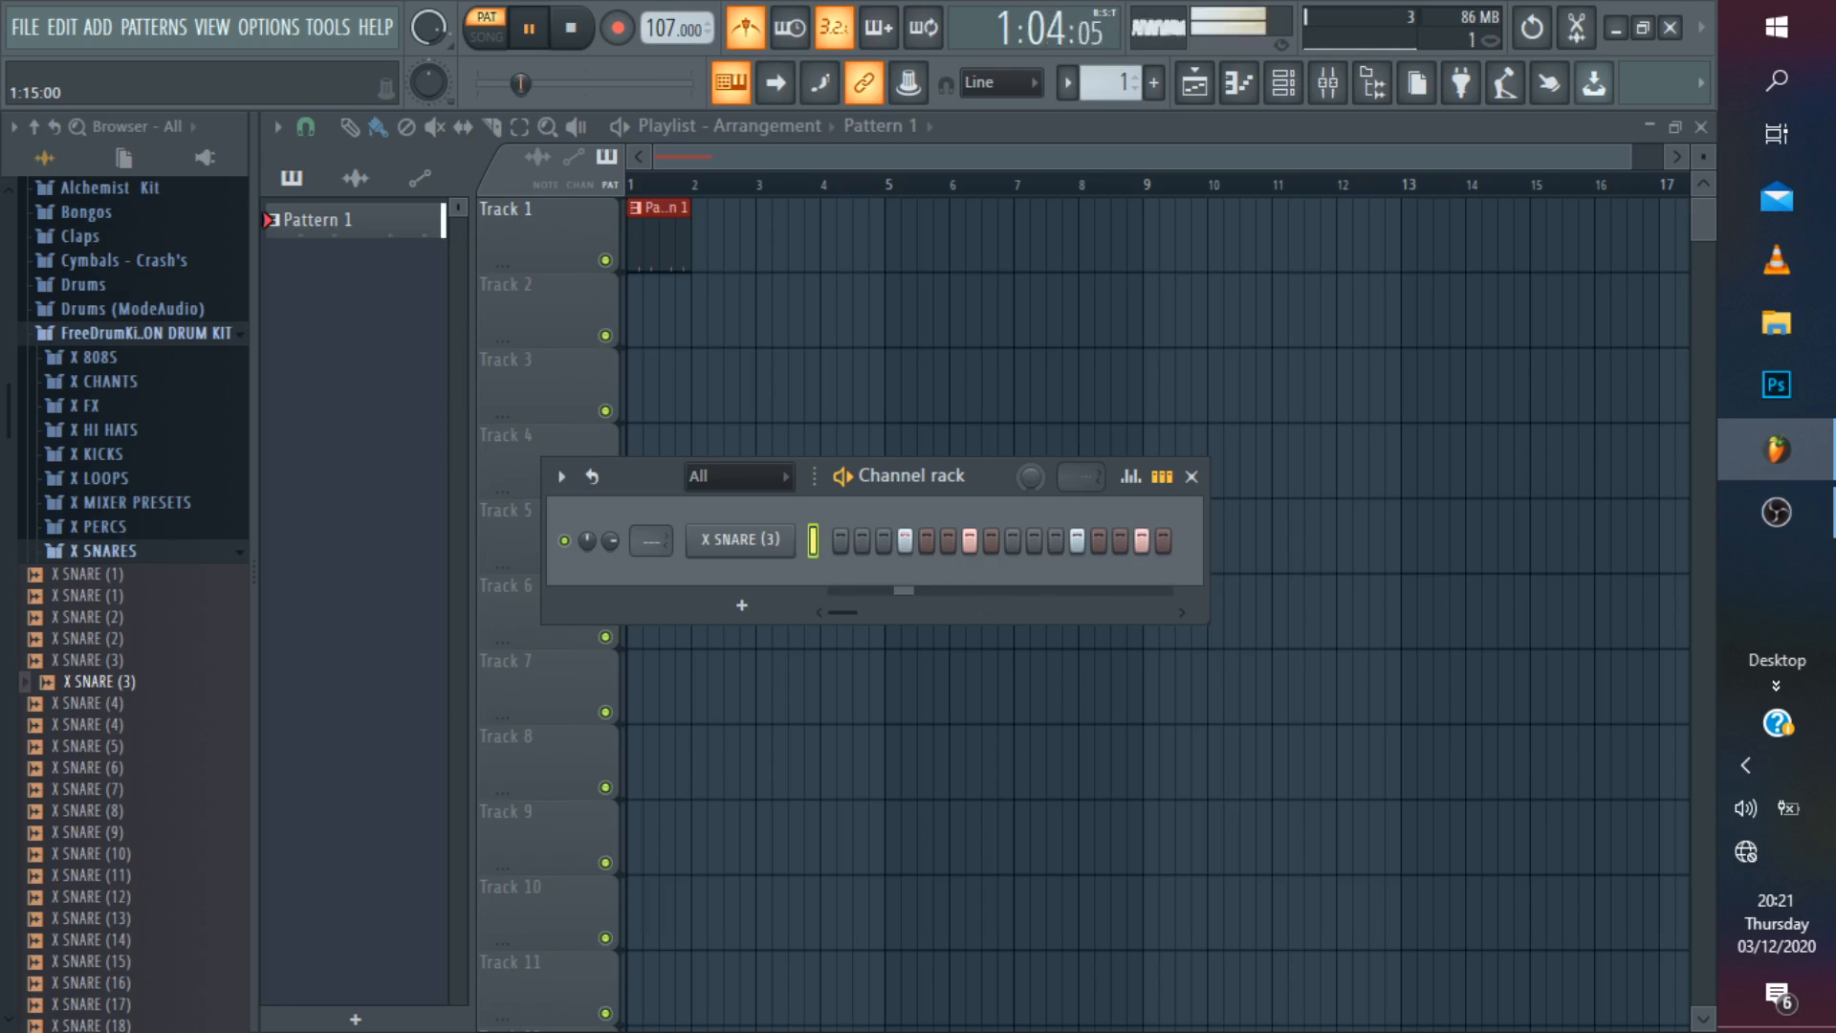
Duplicate all of the snare's one-bar C5 notes into bar 2 in the piano roll.
{"action": "right_click", "coordinate": [740, 539]}
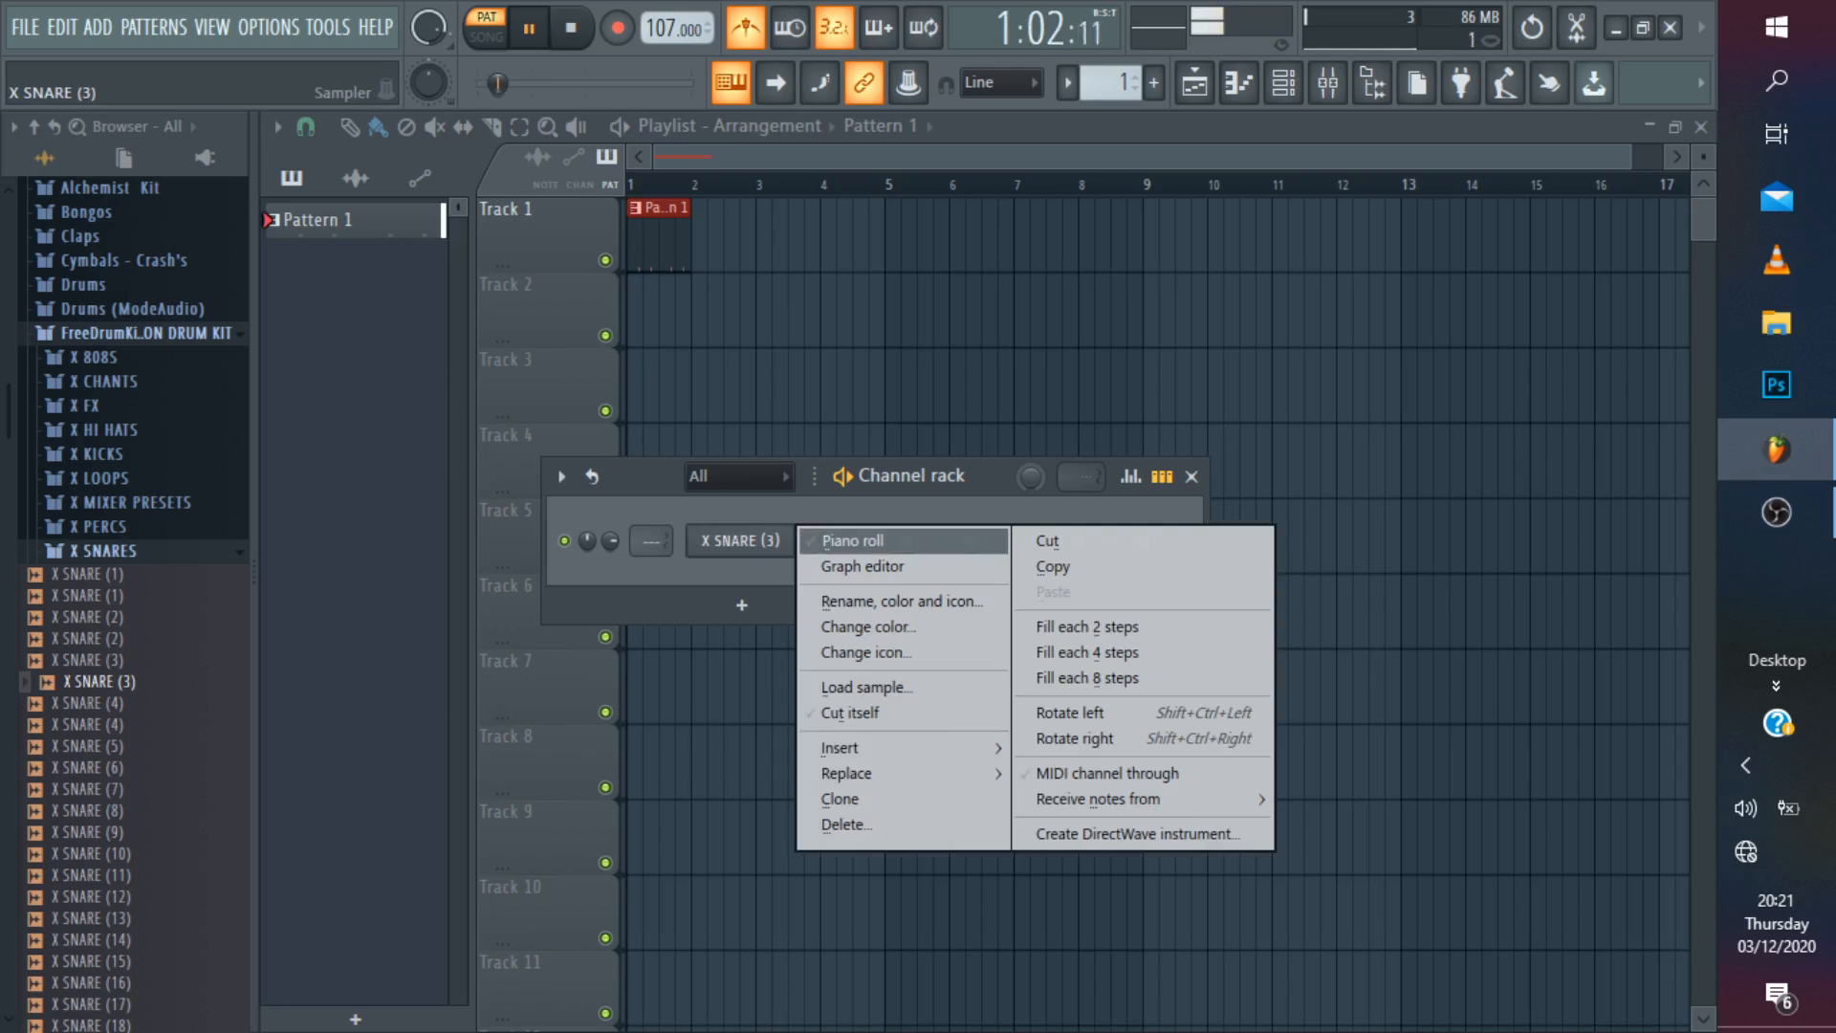
{"action": "left_click", "coordinate": [832, 537]}
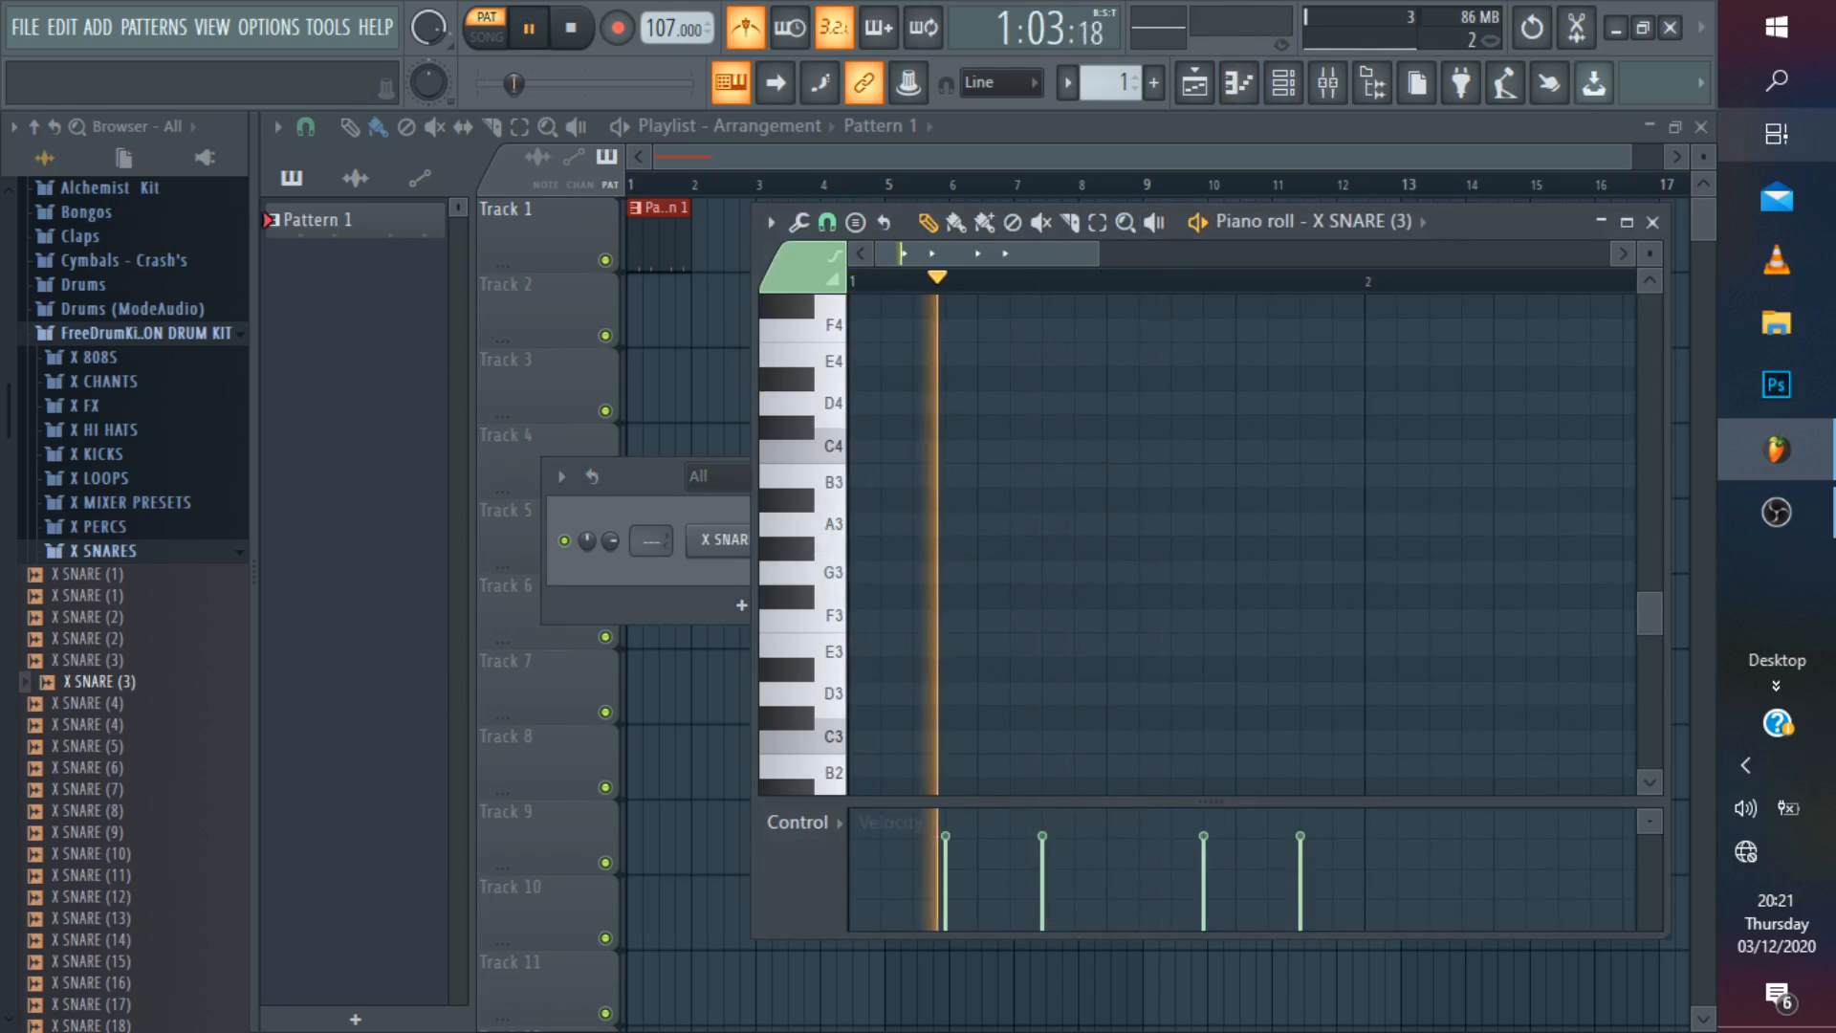
{"action": "left_click", "coordinate": [1627, 222]}
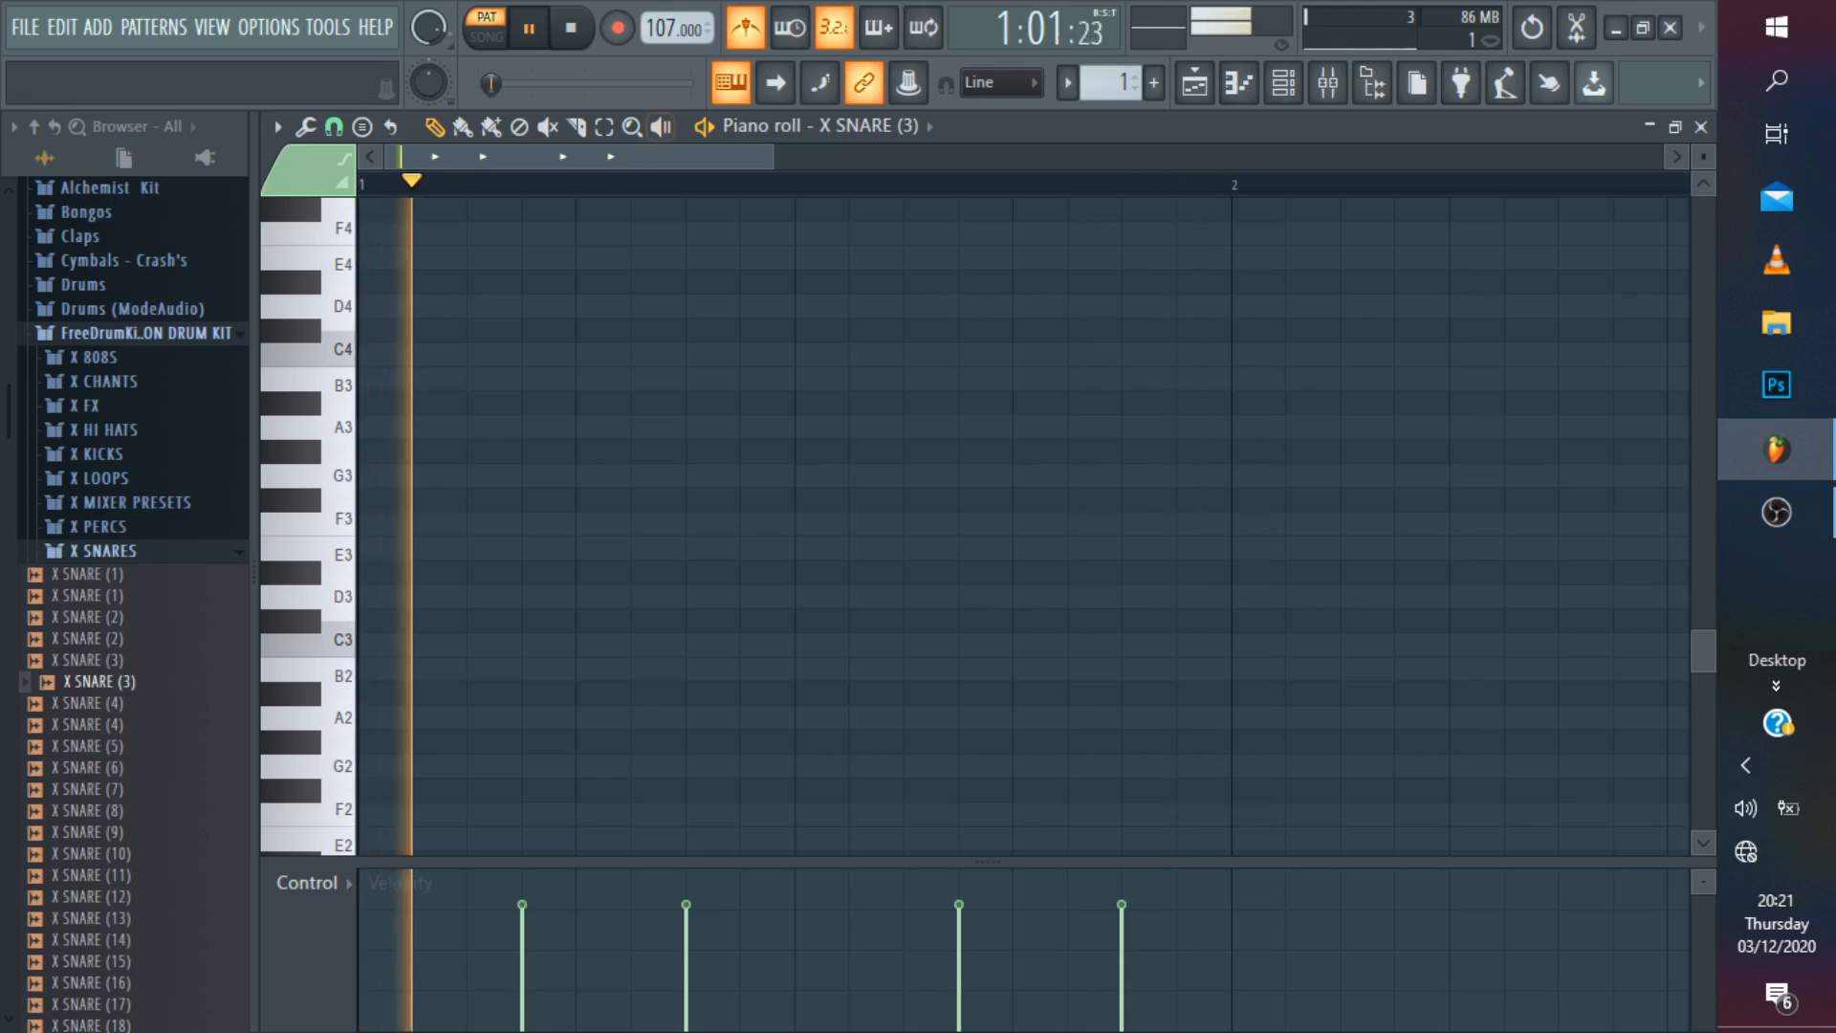
{"action": "left_click_drag", "start_coordinate": [774, 157], "coordinate": [1235, 157]}
{"action": "scroll", "coordinate": [1014, 600], "scroll_direction": "down", "scroll_amount": 4}
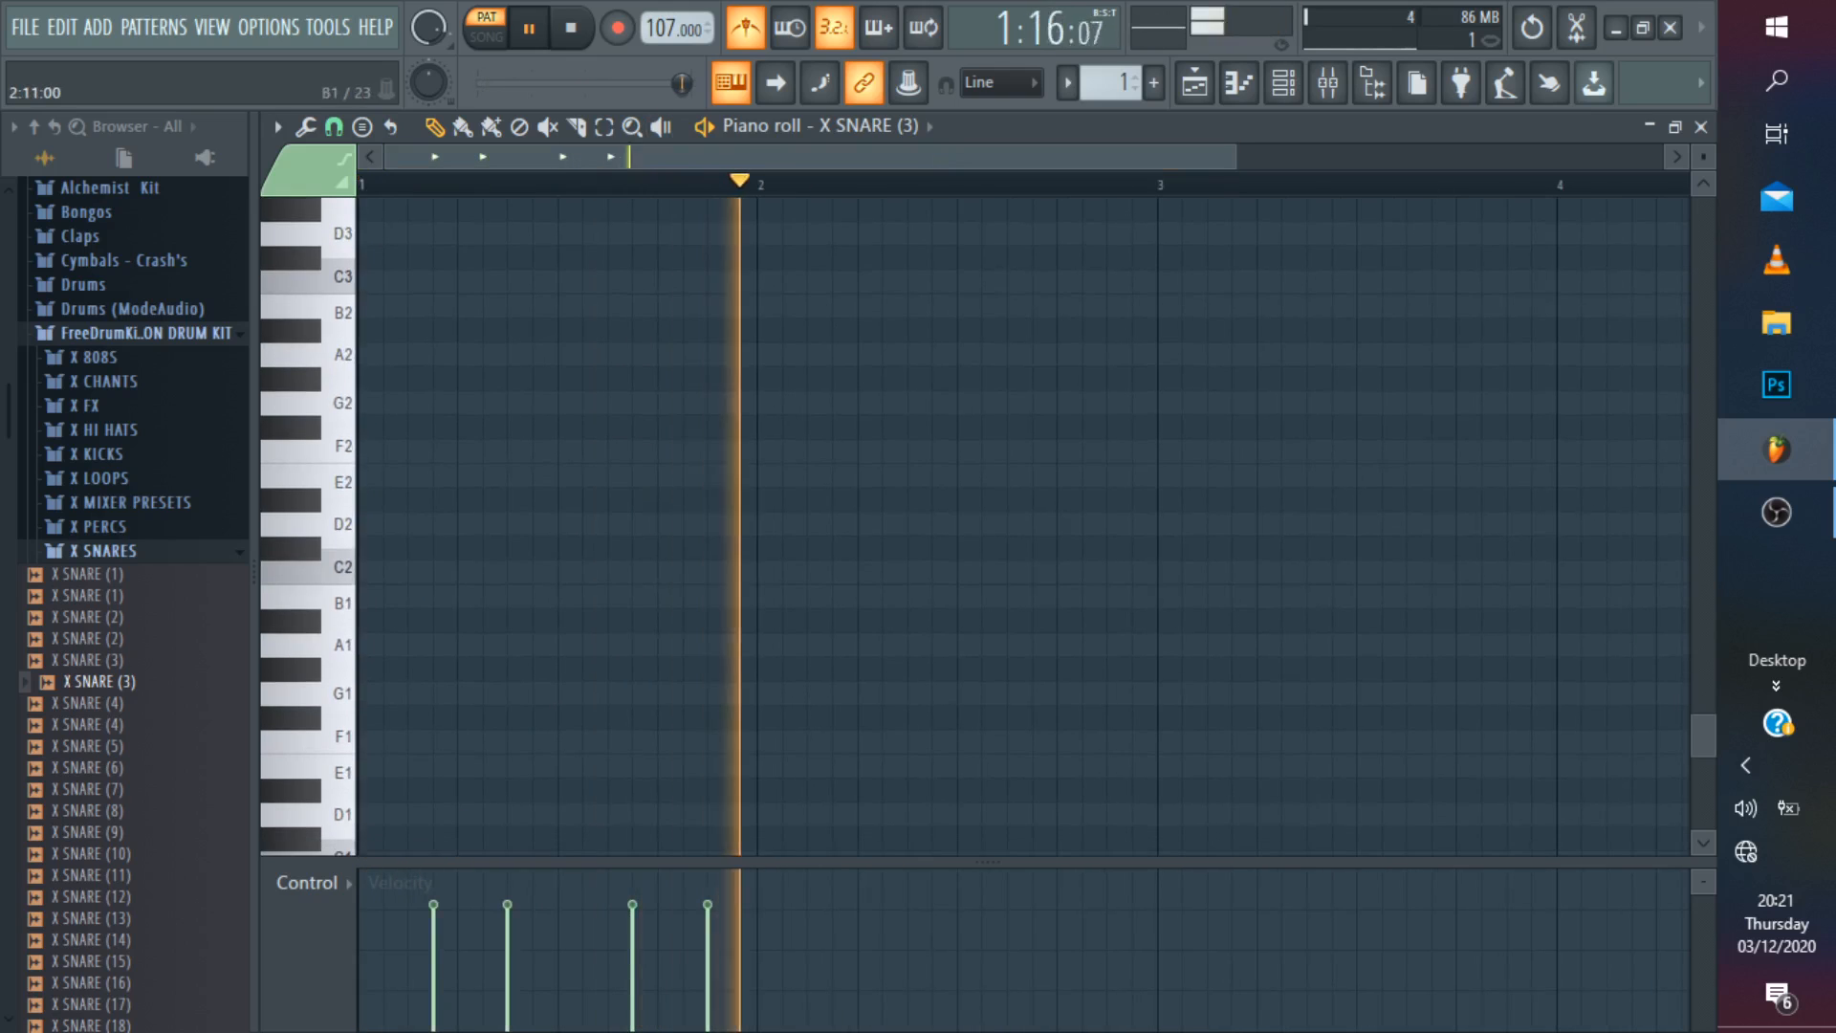
{"action": "scroll", "coordinate": [1014, 599], "scroll_direction": "up", "scroll_amount": 12}
{"action": "scroll", "coordinate": [748, 790], "scroll_direction": "up", "scroll_amount": 1}
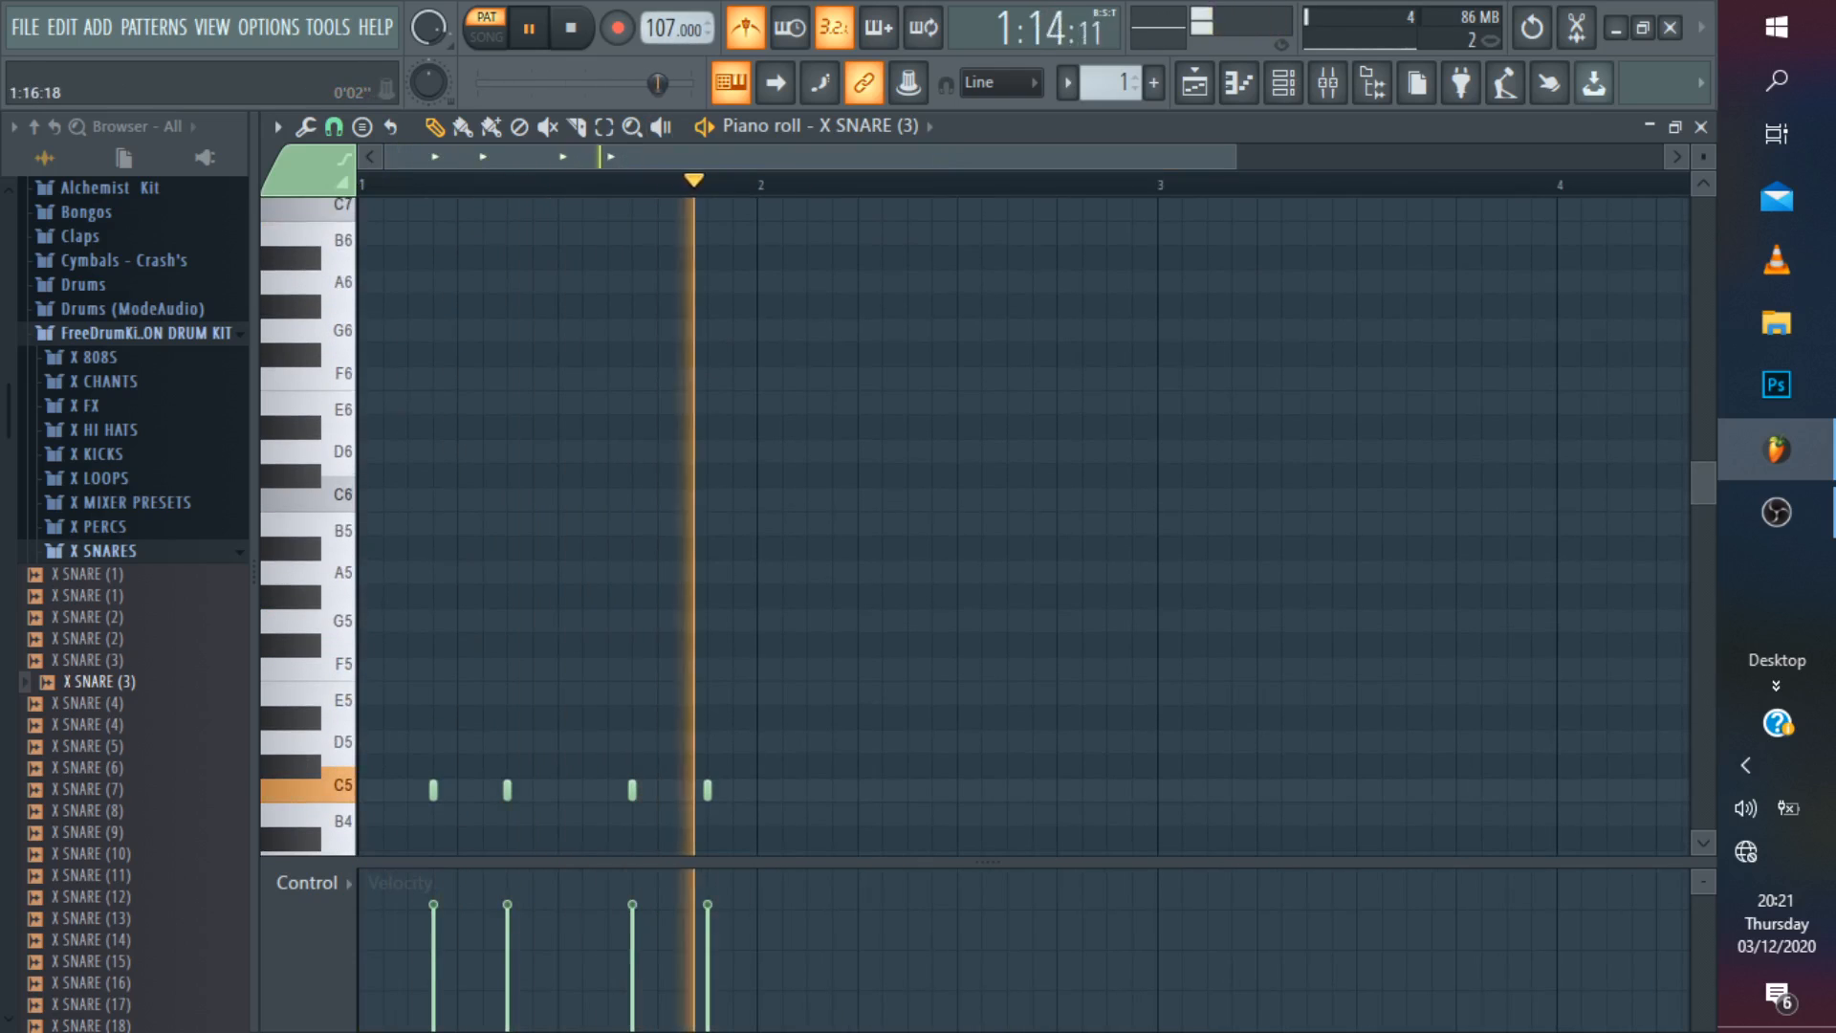
{"action": "key", "text": "ctrl+a"}
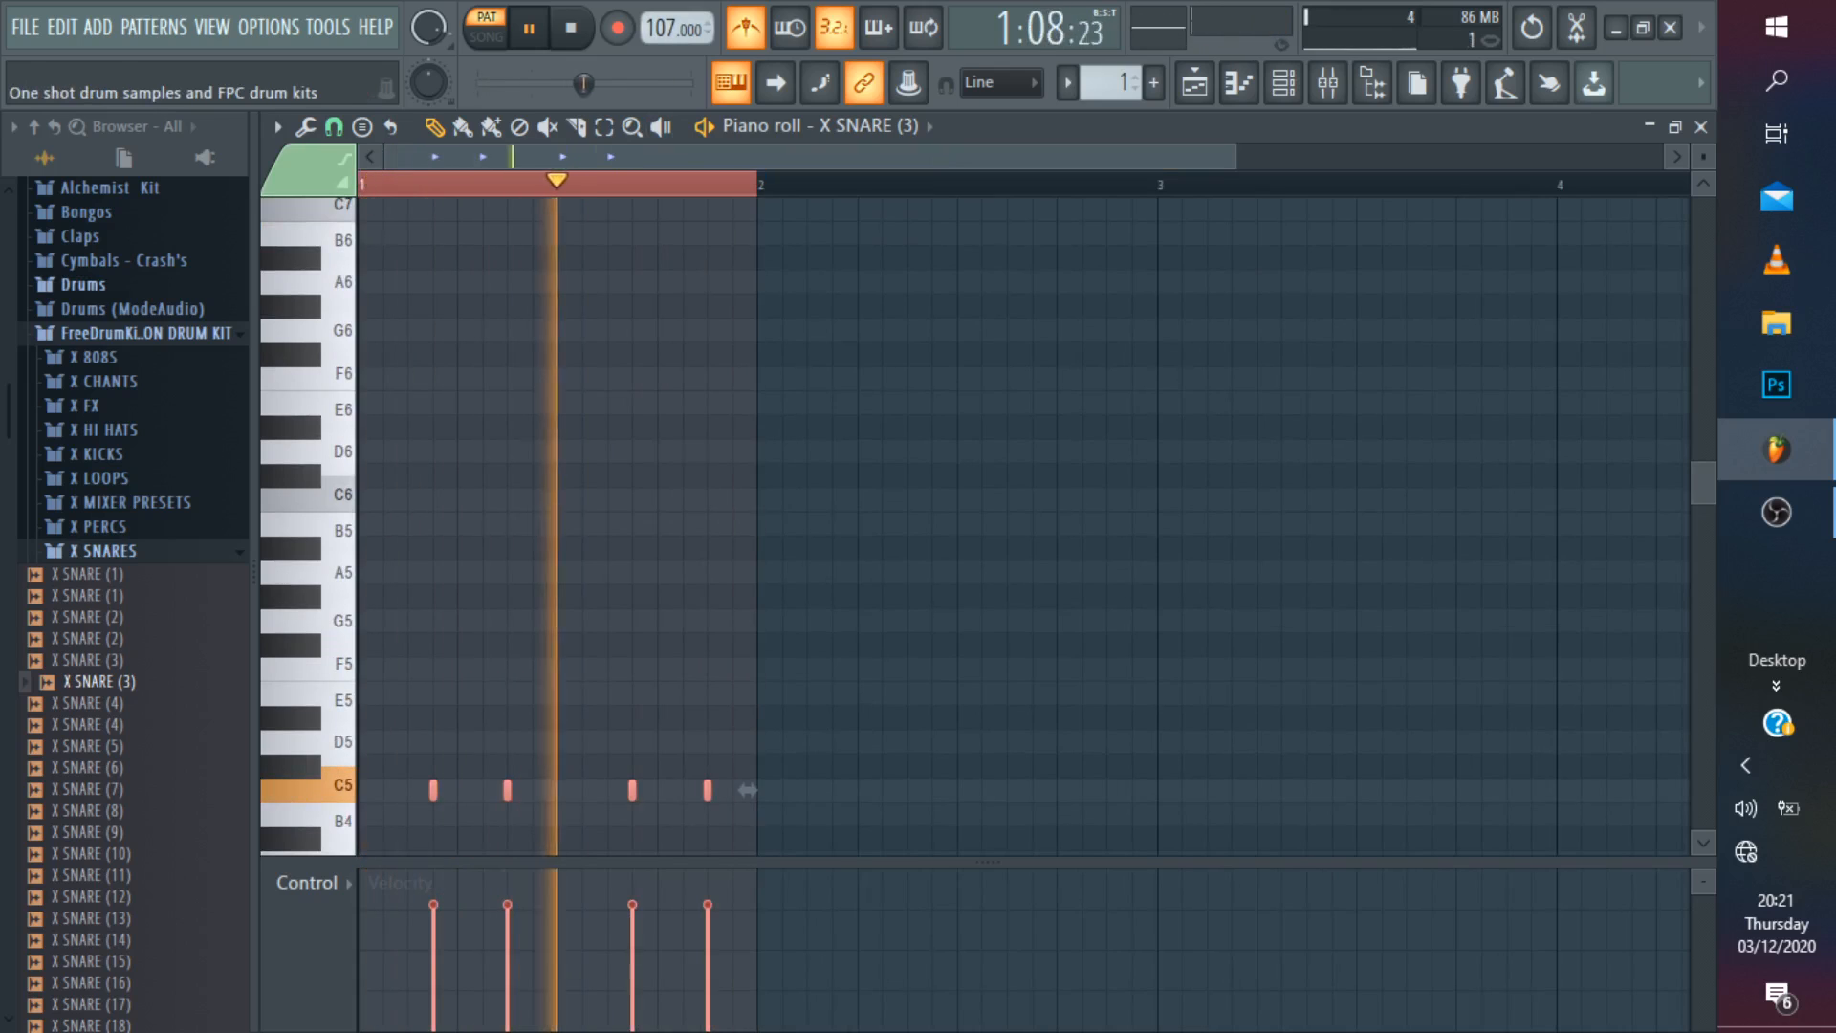
{"action": "key", "text": "ctrl+b"}
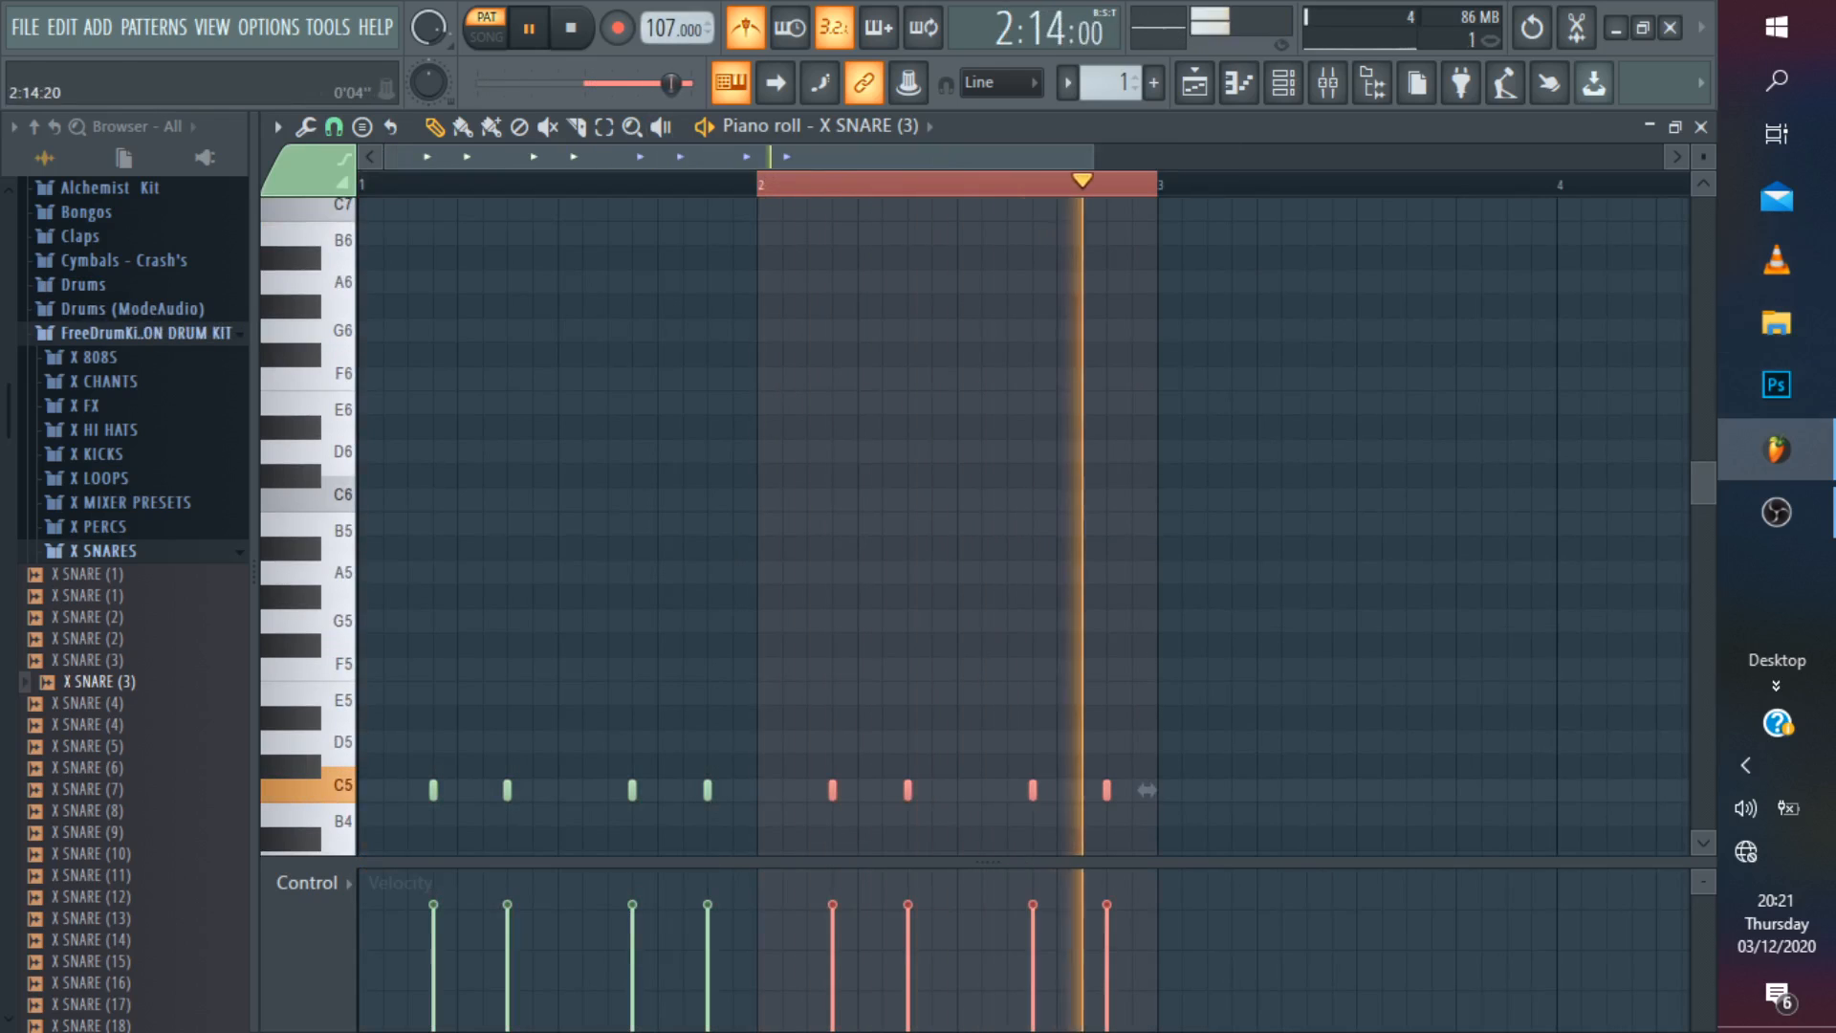
{"action": "left_click_drag", "start_coordinate": [1092, 157], "coordinate": [1458, 157]}
{"action": "scroll", "coordinate": [1024, 526], "scroll_direction": "down", "scroll_amount": 2}
{"action": "key", "text": "space"}
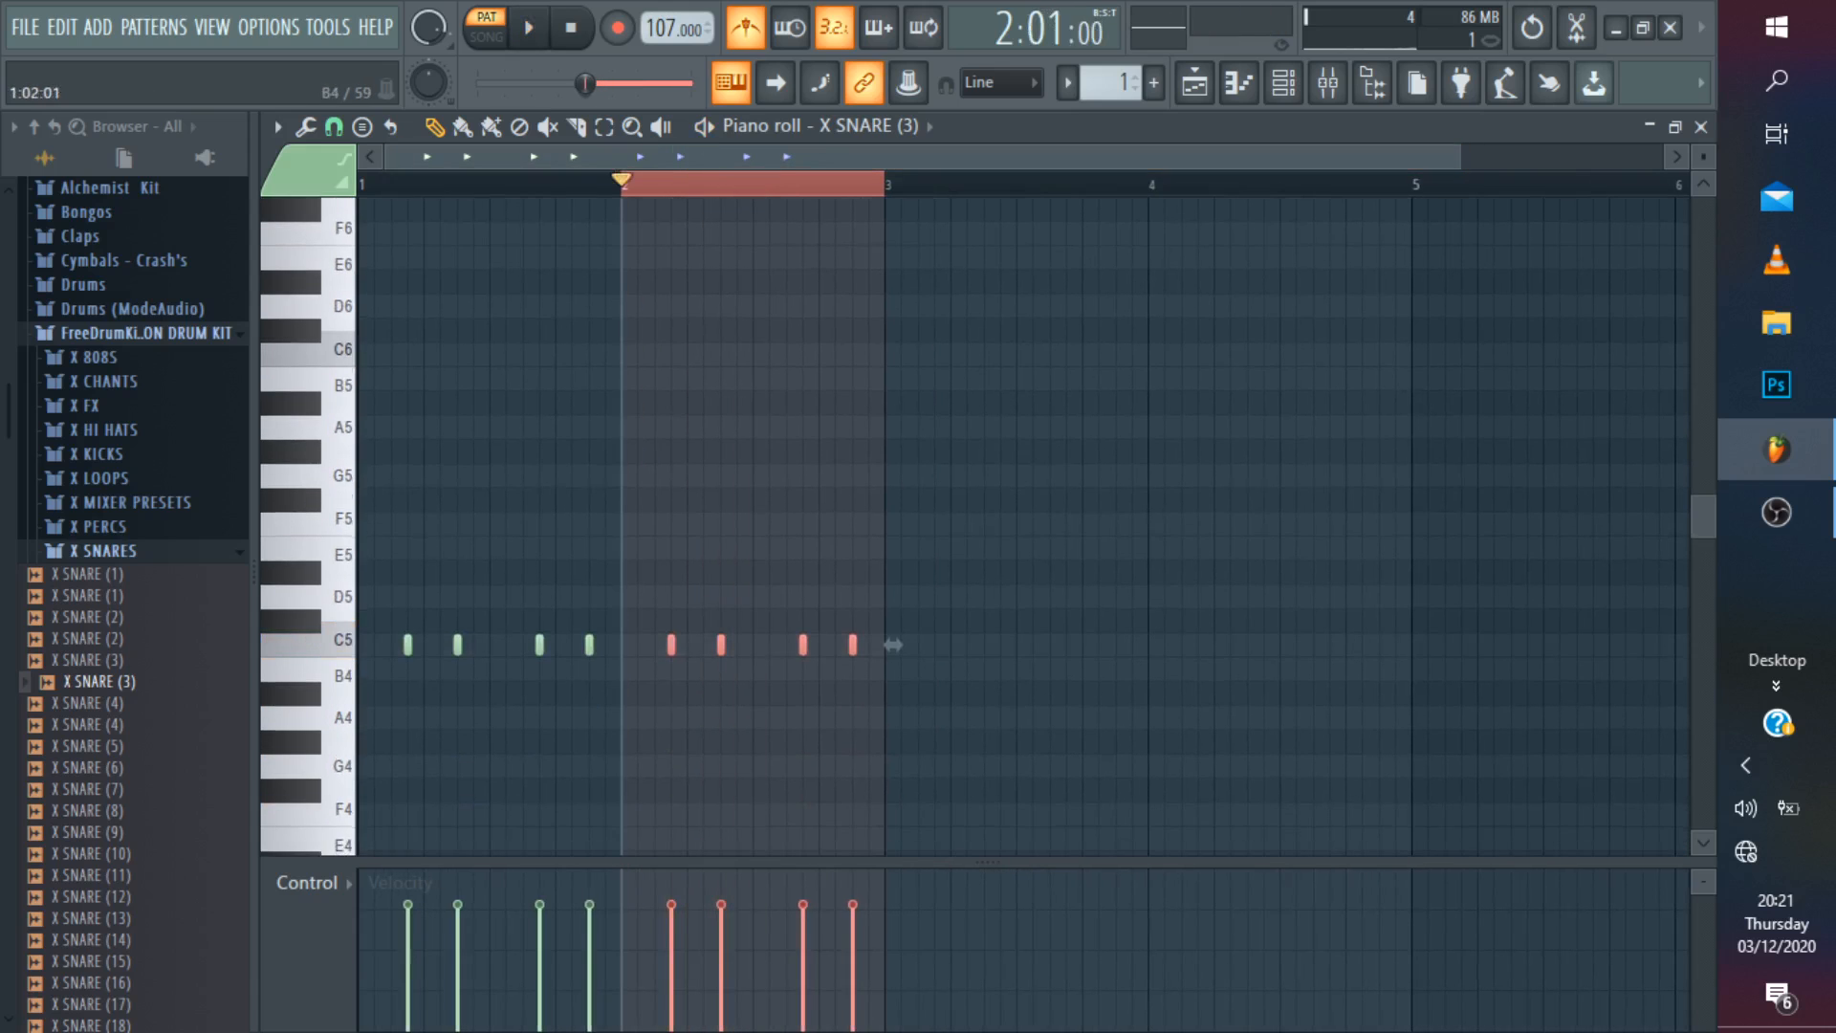
{"action": "key", "text": "space"}
{"action": "key", "text": "space"}
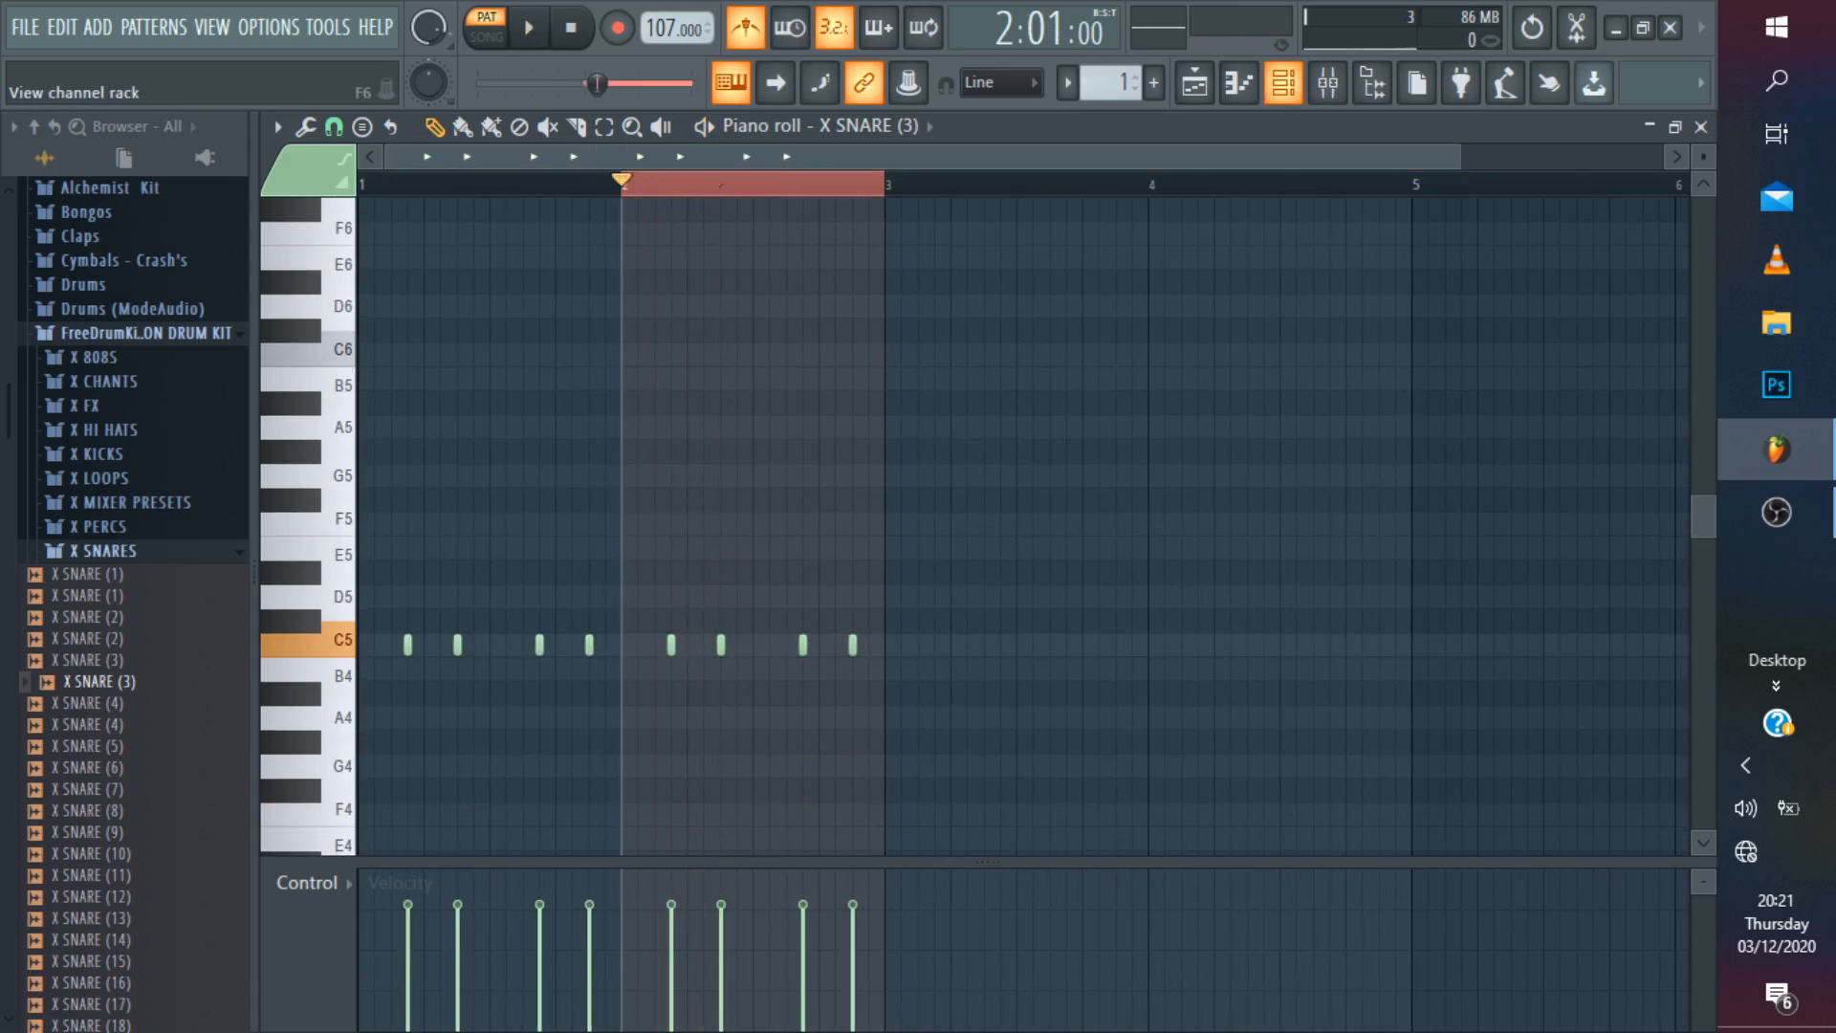
Play the two-bar snare pattern several times and review its steps in the channel rack.
{"action": "key", "text": "F6"}
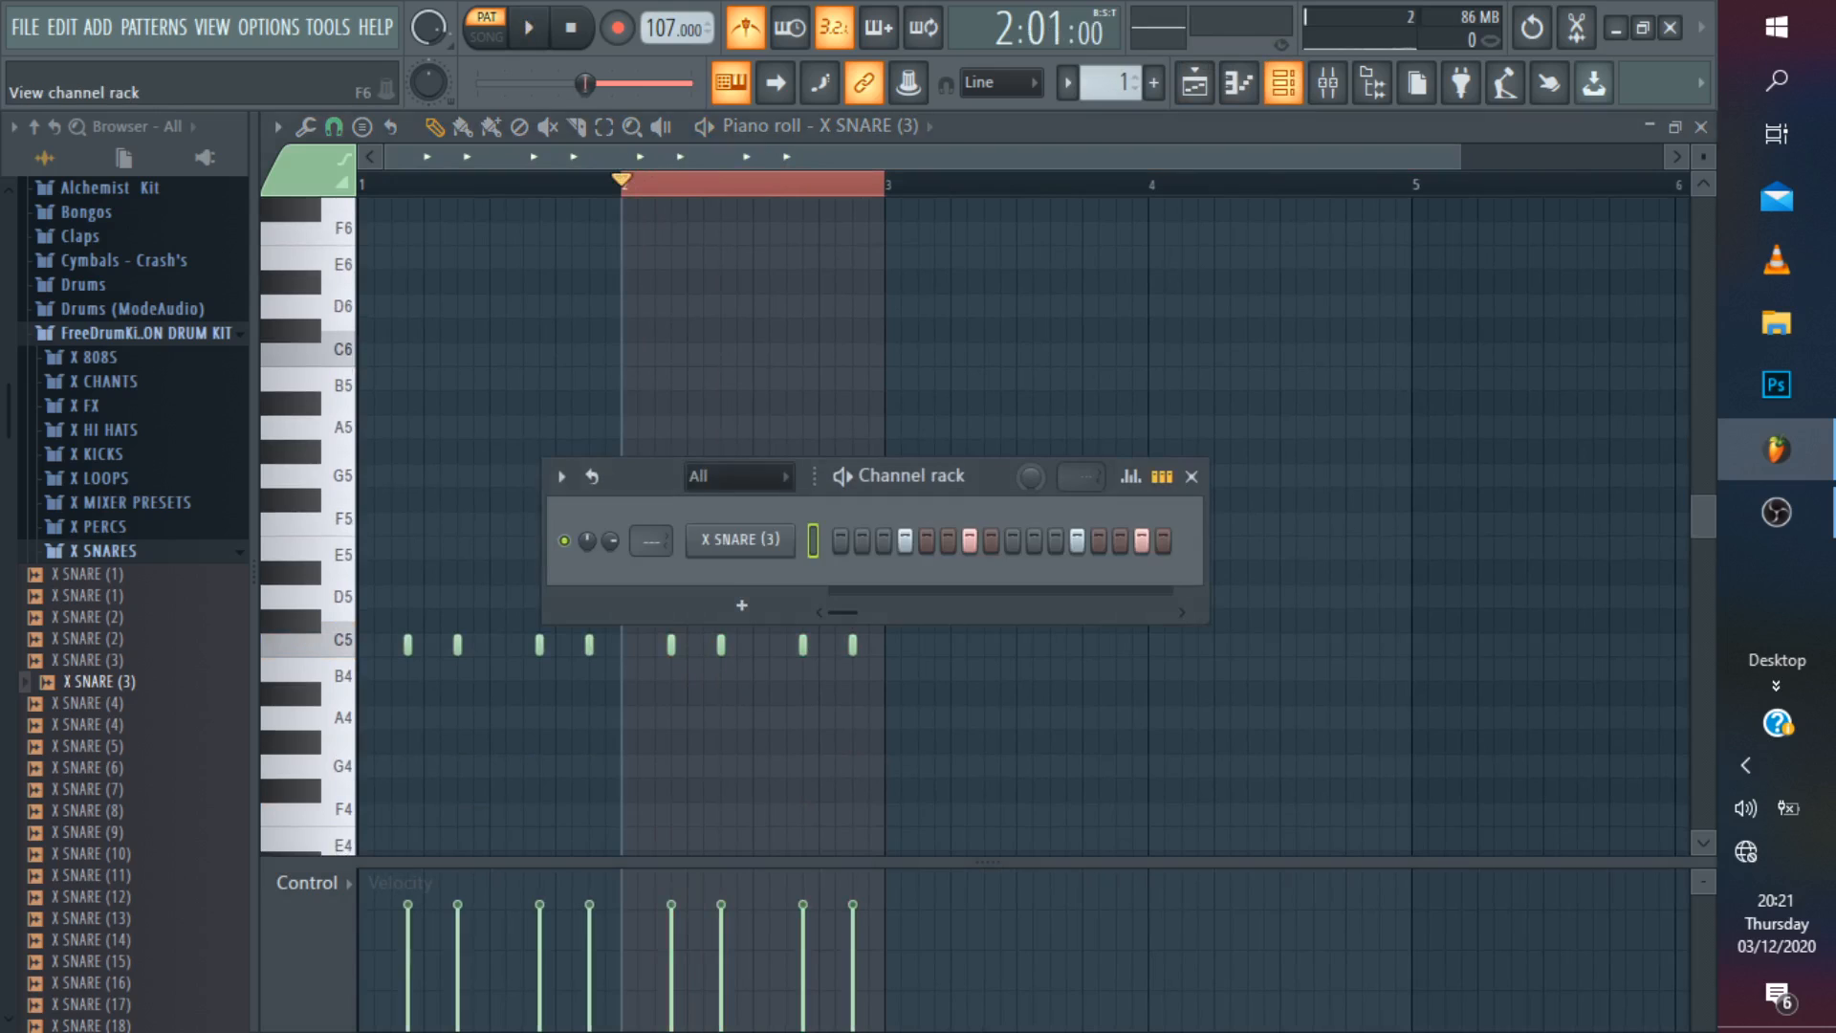
{"action": "key", "text": "space"}
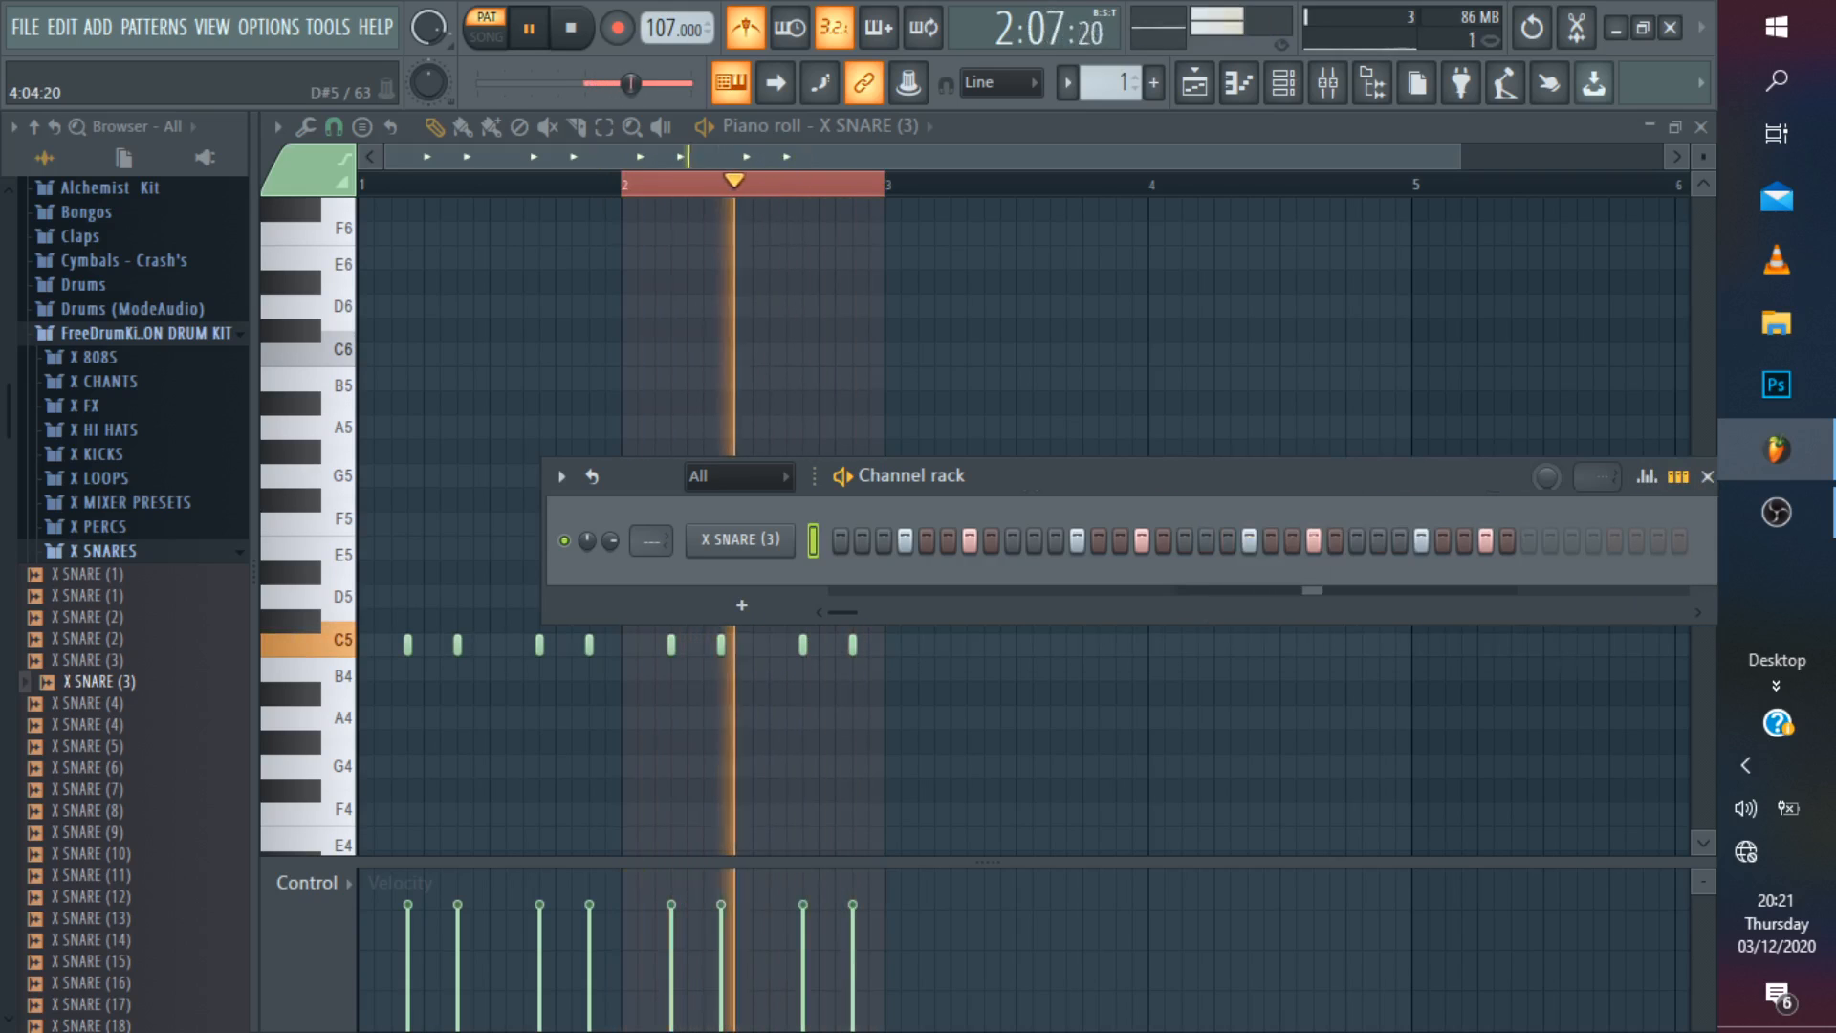
{"action": "key", "text": "space"}
{"action": "key", "text": "space"}
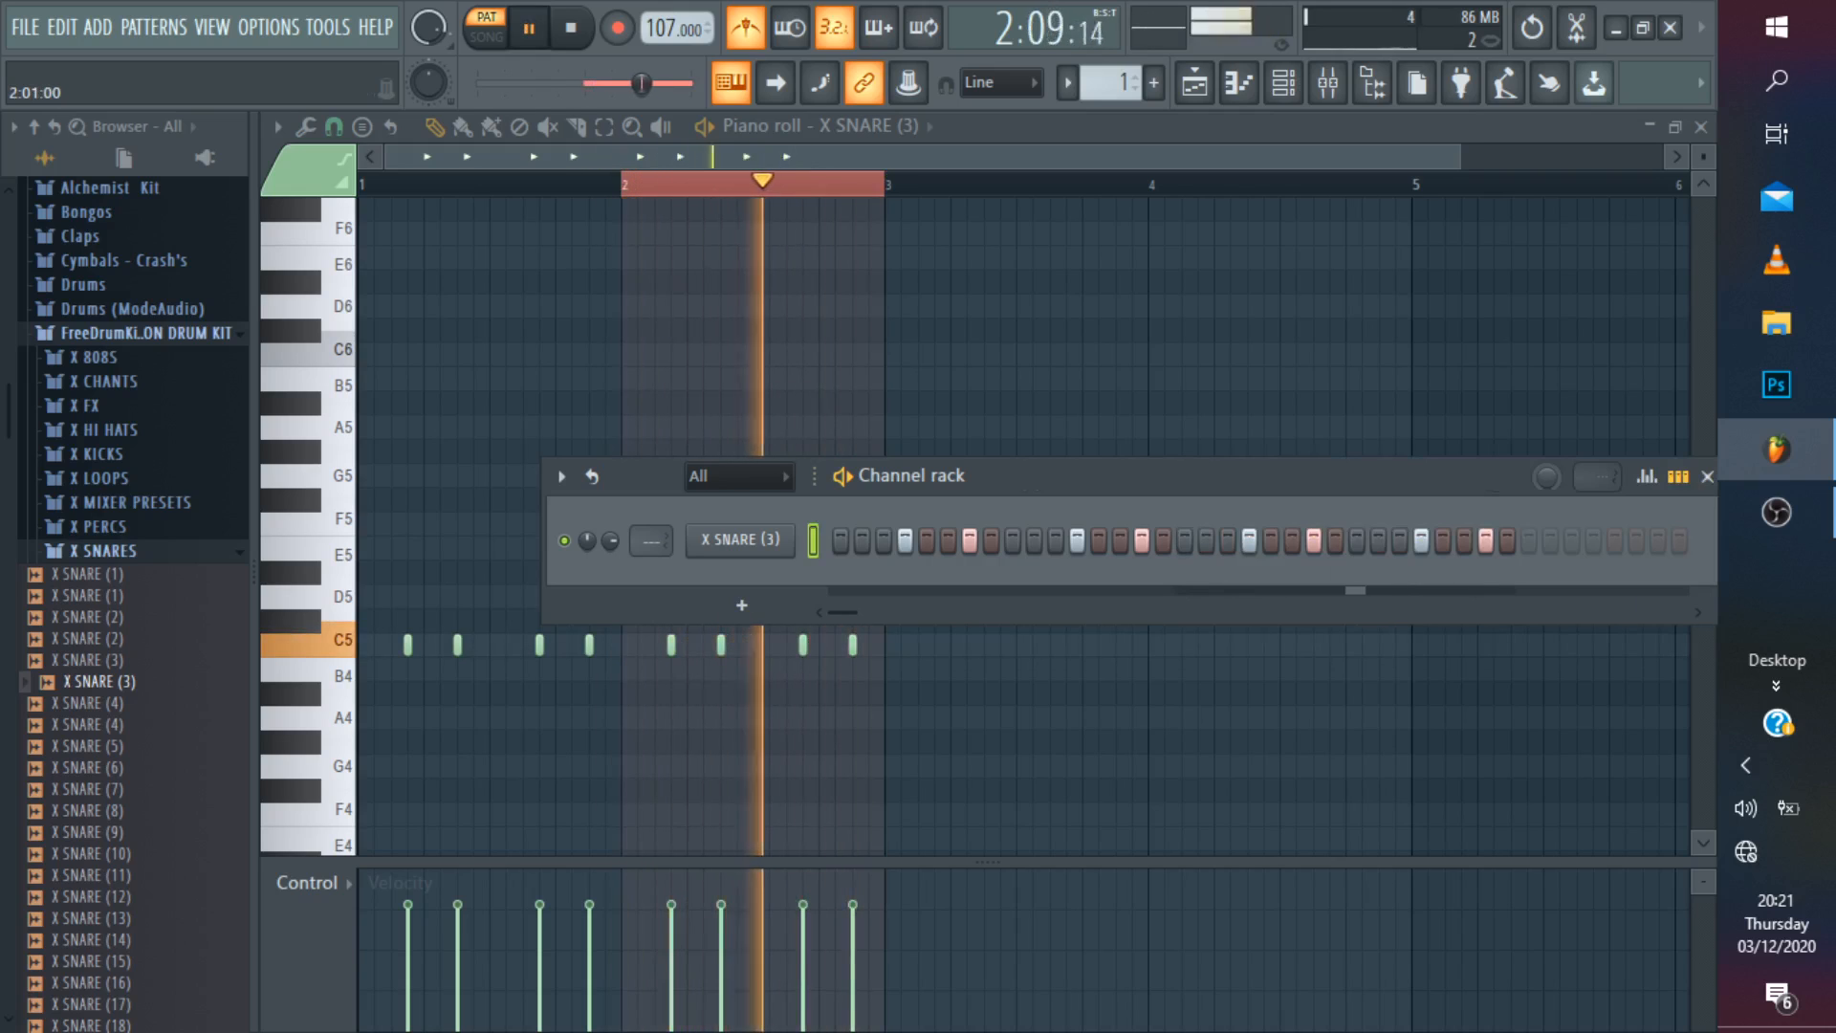
{"action": "key", "text": "space"}
{"action": "key", "text": "space"}
{"action": "key", "text": "space"}
{"action": "key", "text": "space"}
{"action": "key", "text": "space"}
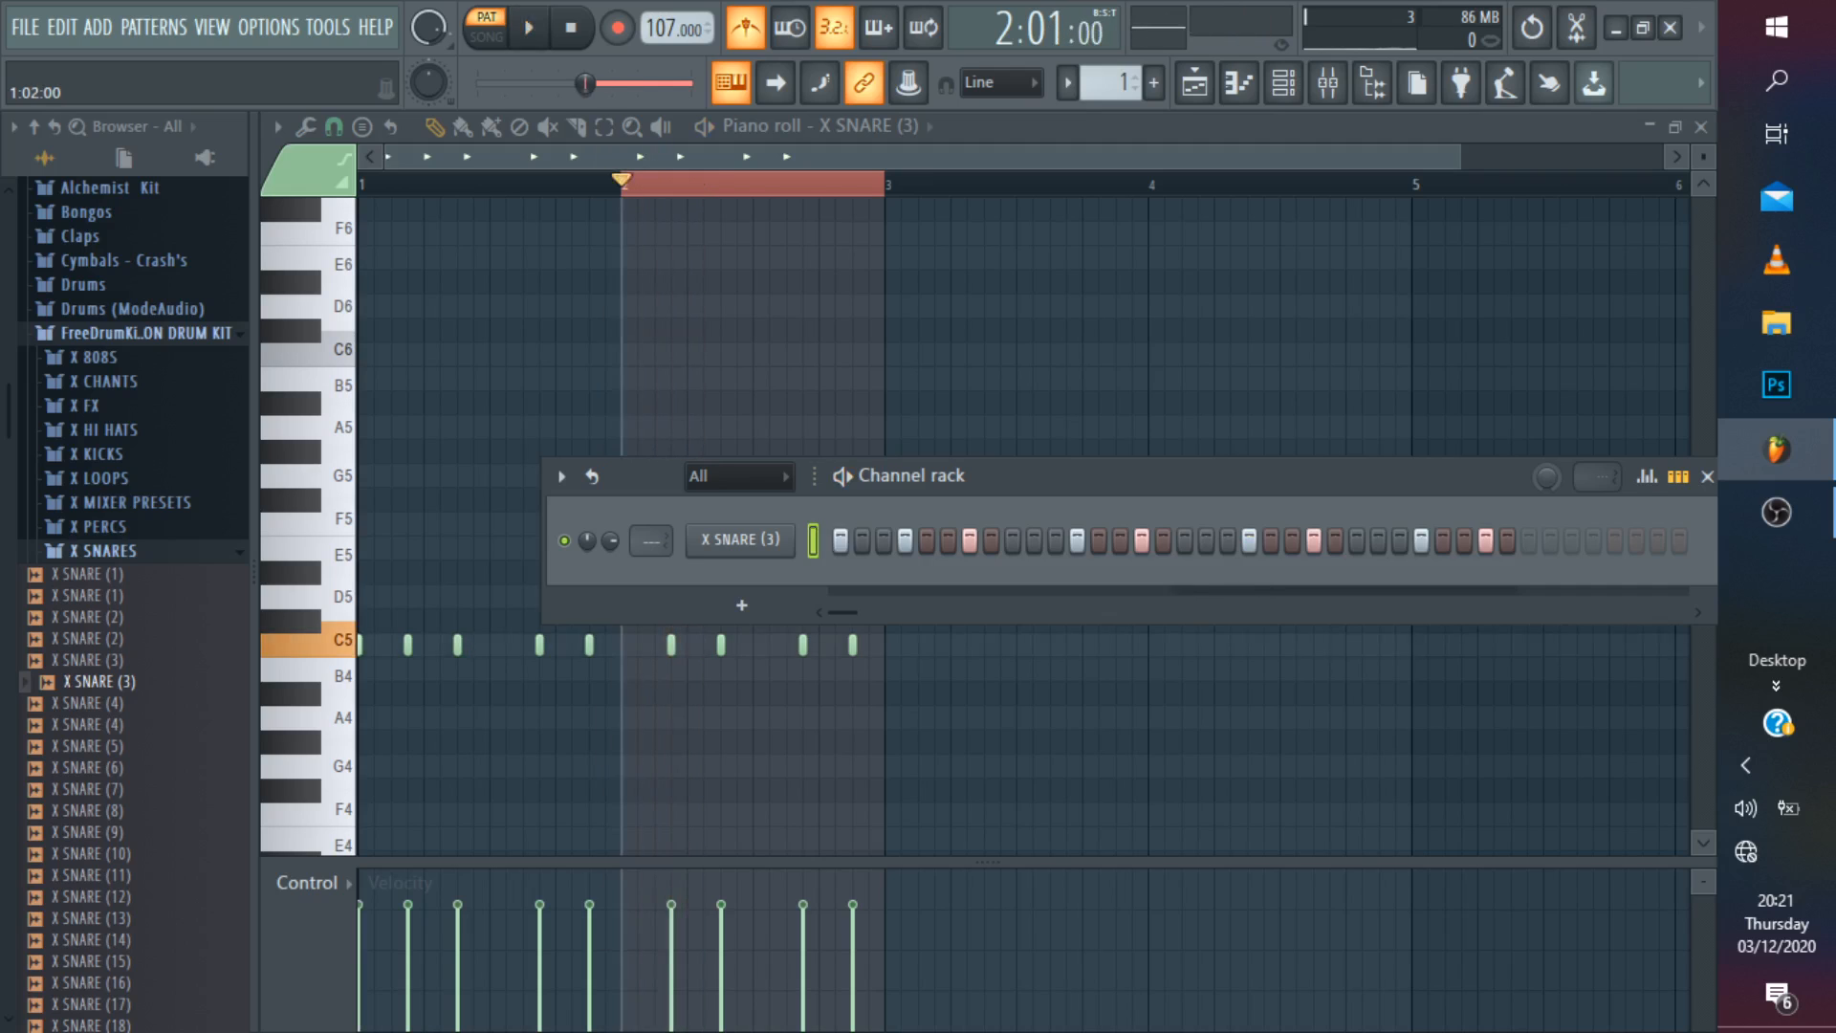
{"action": "key", "text": "space"}
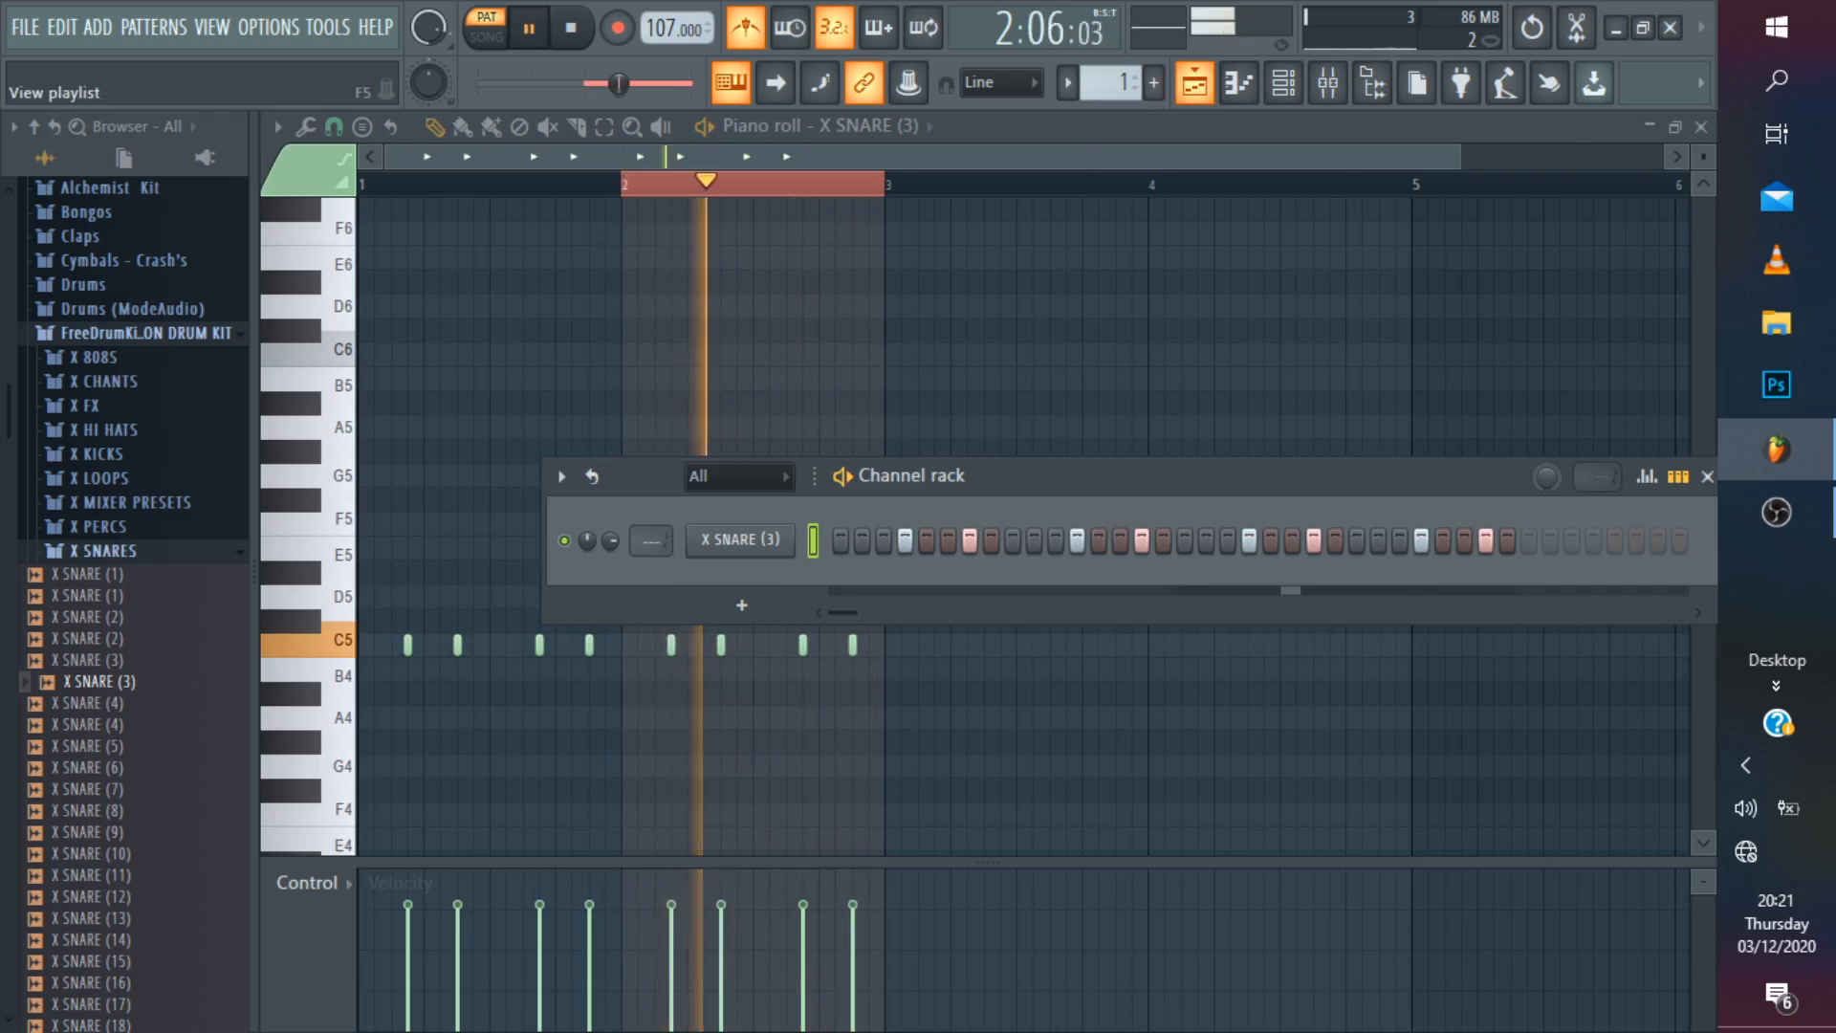
Switch to song playback and duplicate the Pattern 1 clip three times along Track 1, filling it through bar 8.
{"action": "left_click", "coordinate": [1195, 83]}
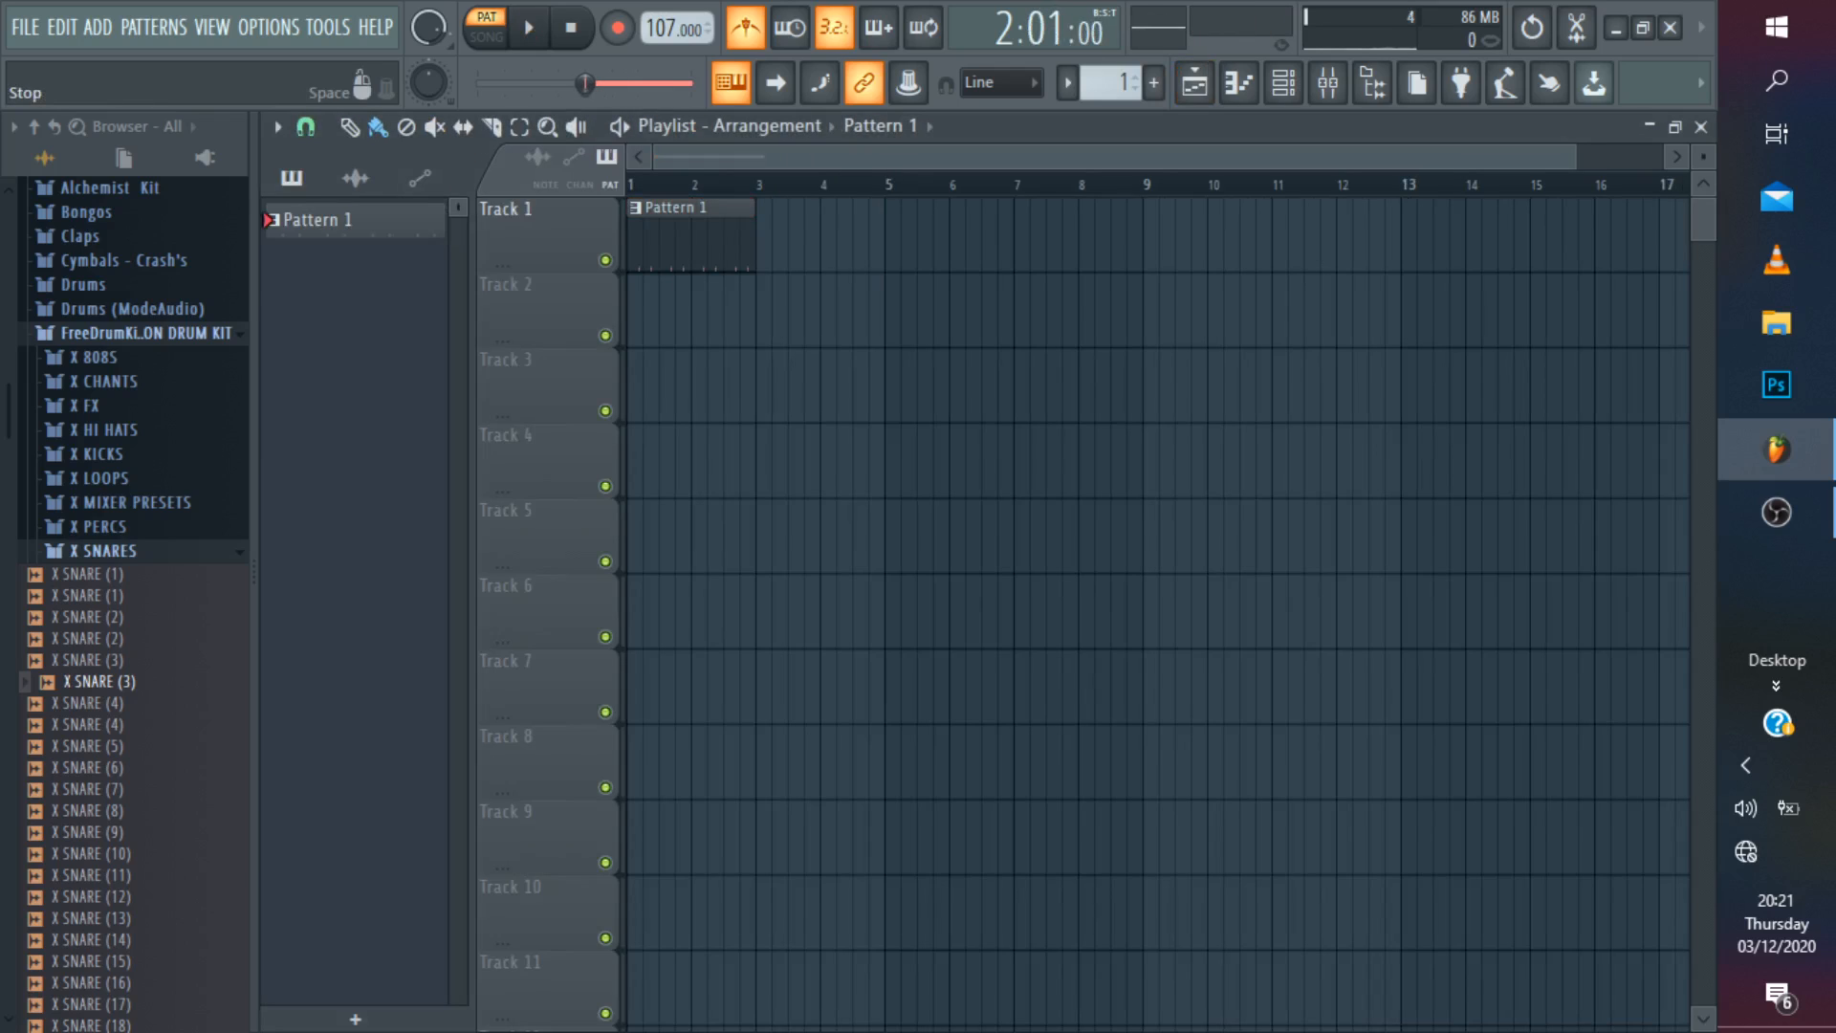
{"action": "key", "text": "l"}
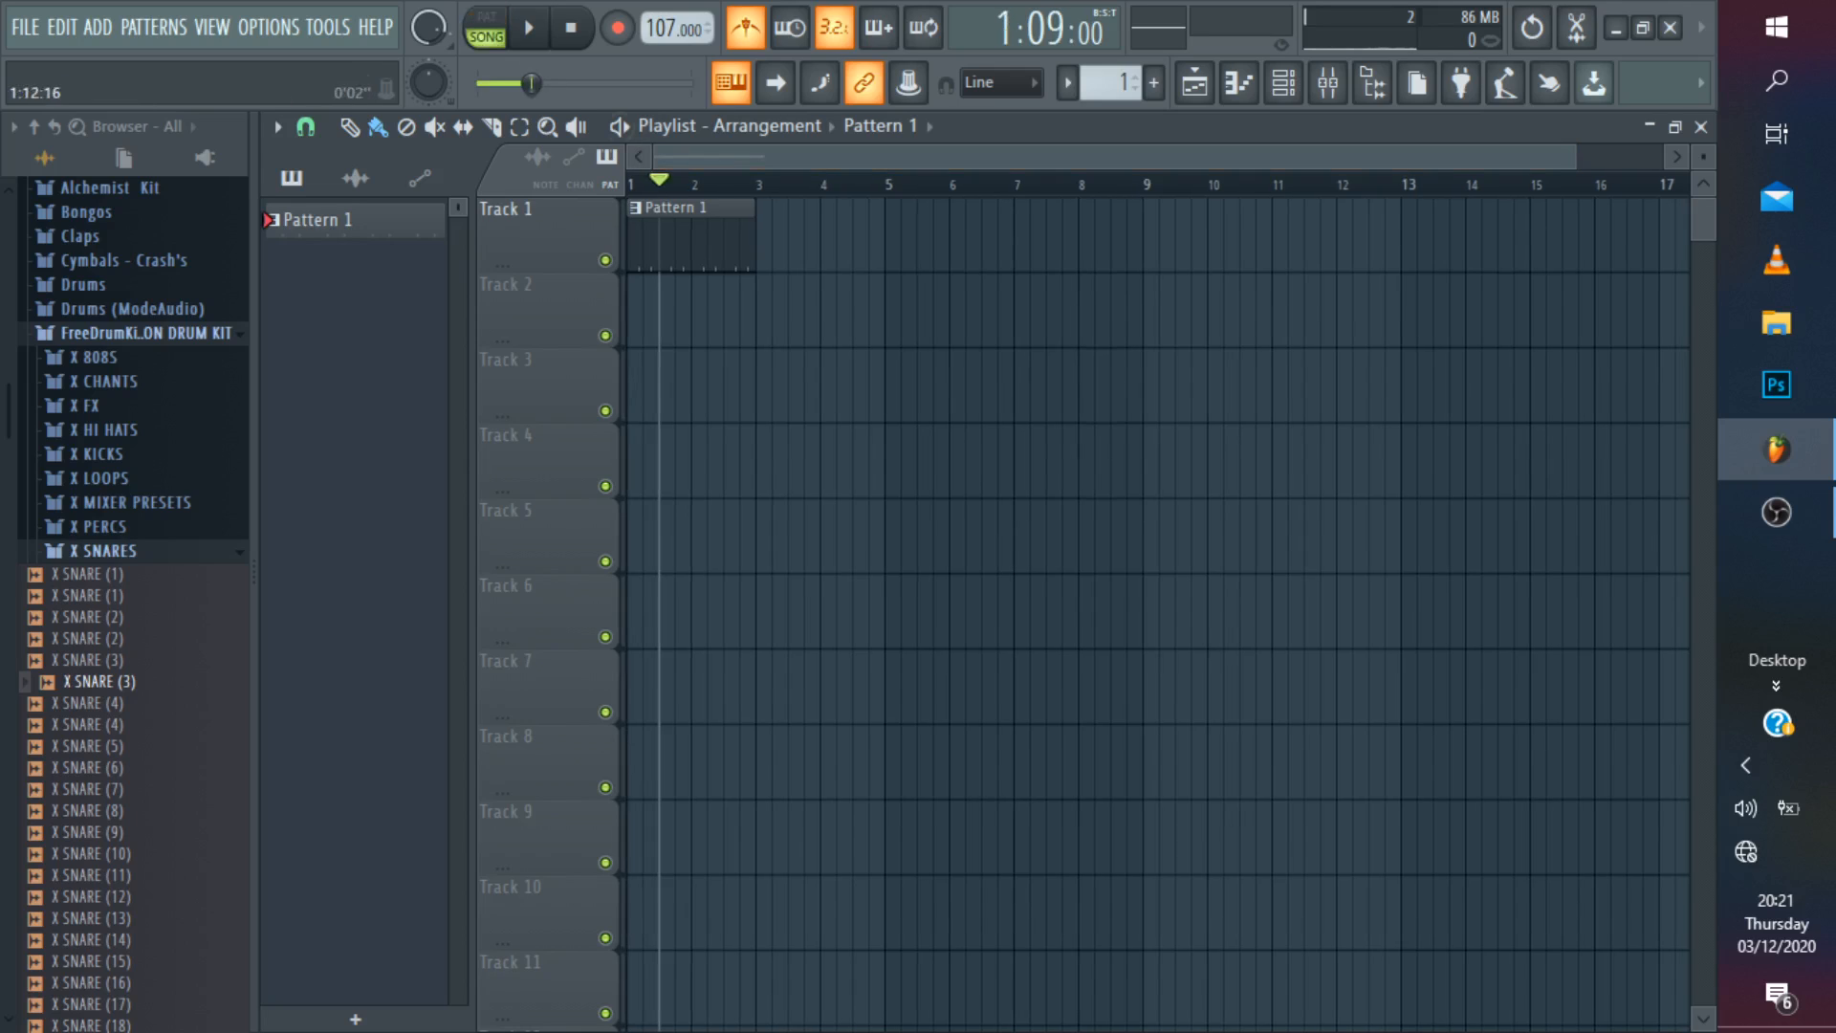
{"action": "key", "text": "space"}
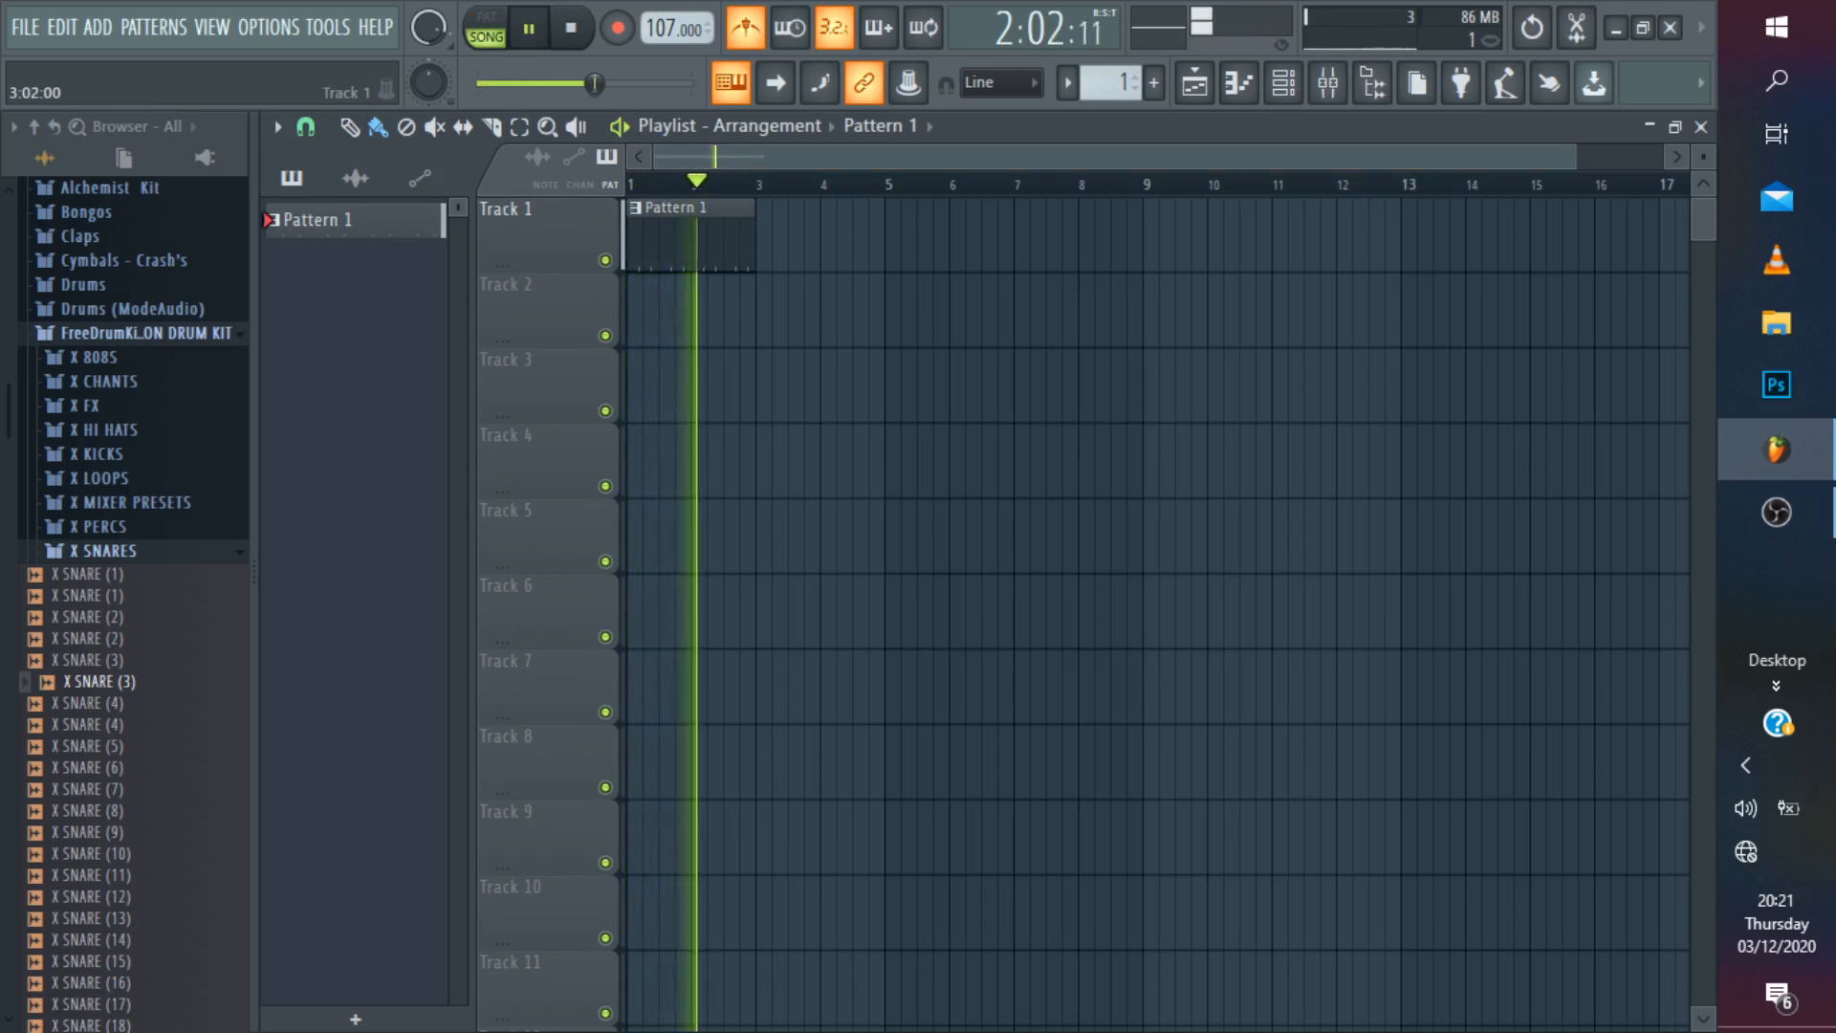
{"action": "key", "text": "ctrl+b"}
{"action": "key", "text": "ctrl+b"}
{"action": "key", "text": "ctrl+b"}
{"action": "key", "text": "space"}
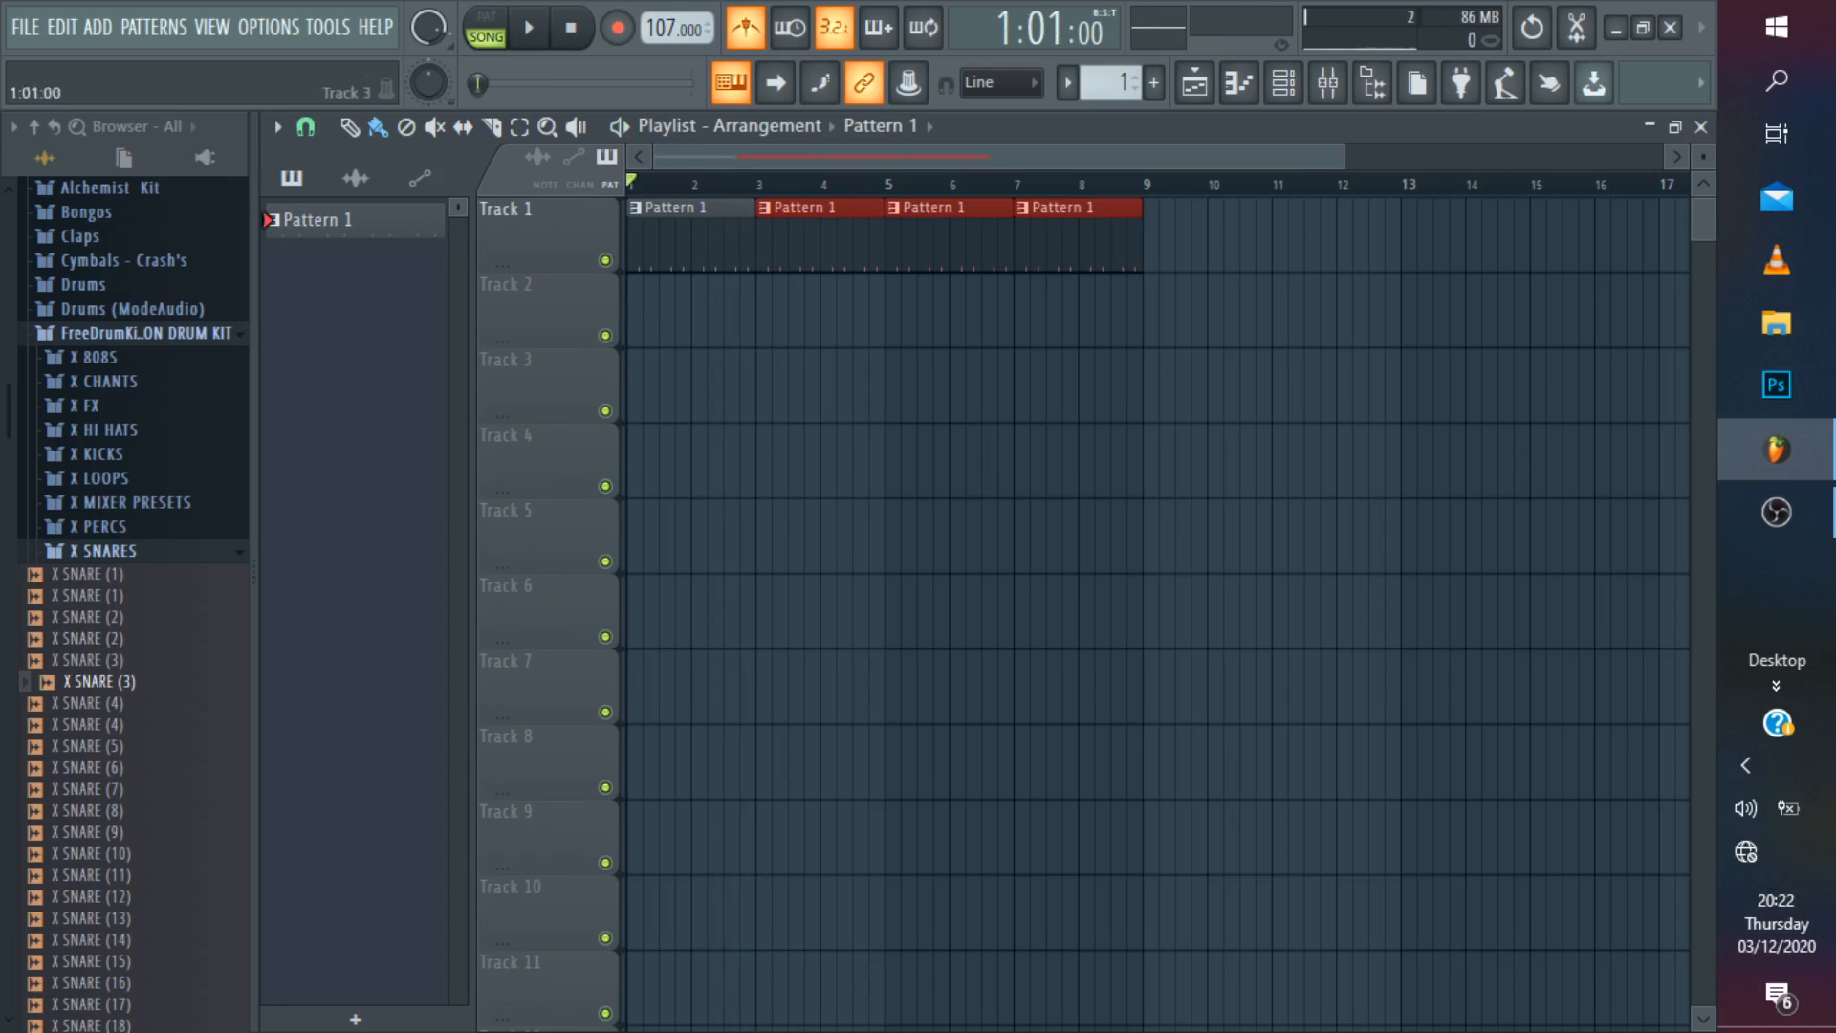
Add the X KICK (3) sample from the X KICKS folder as a new channel below the snare.
{"action": "left_click", "coordinate": [103, 551]}
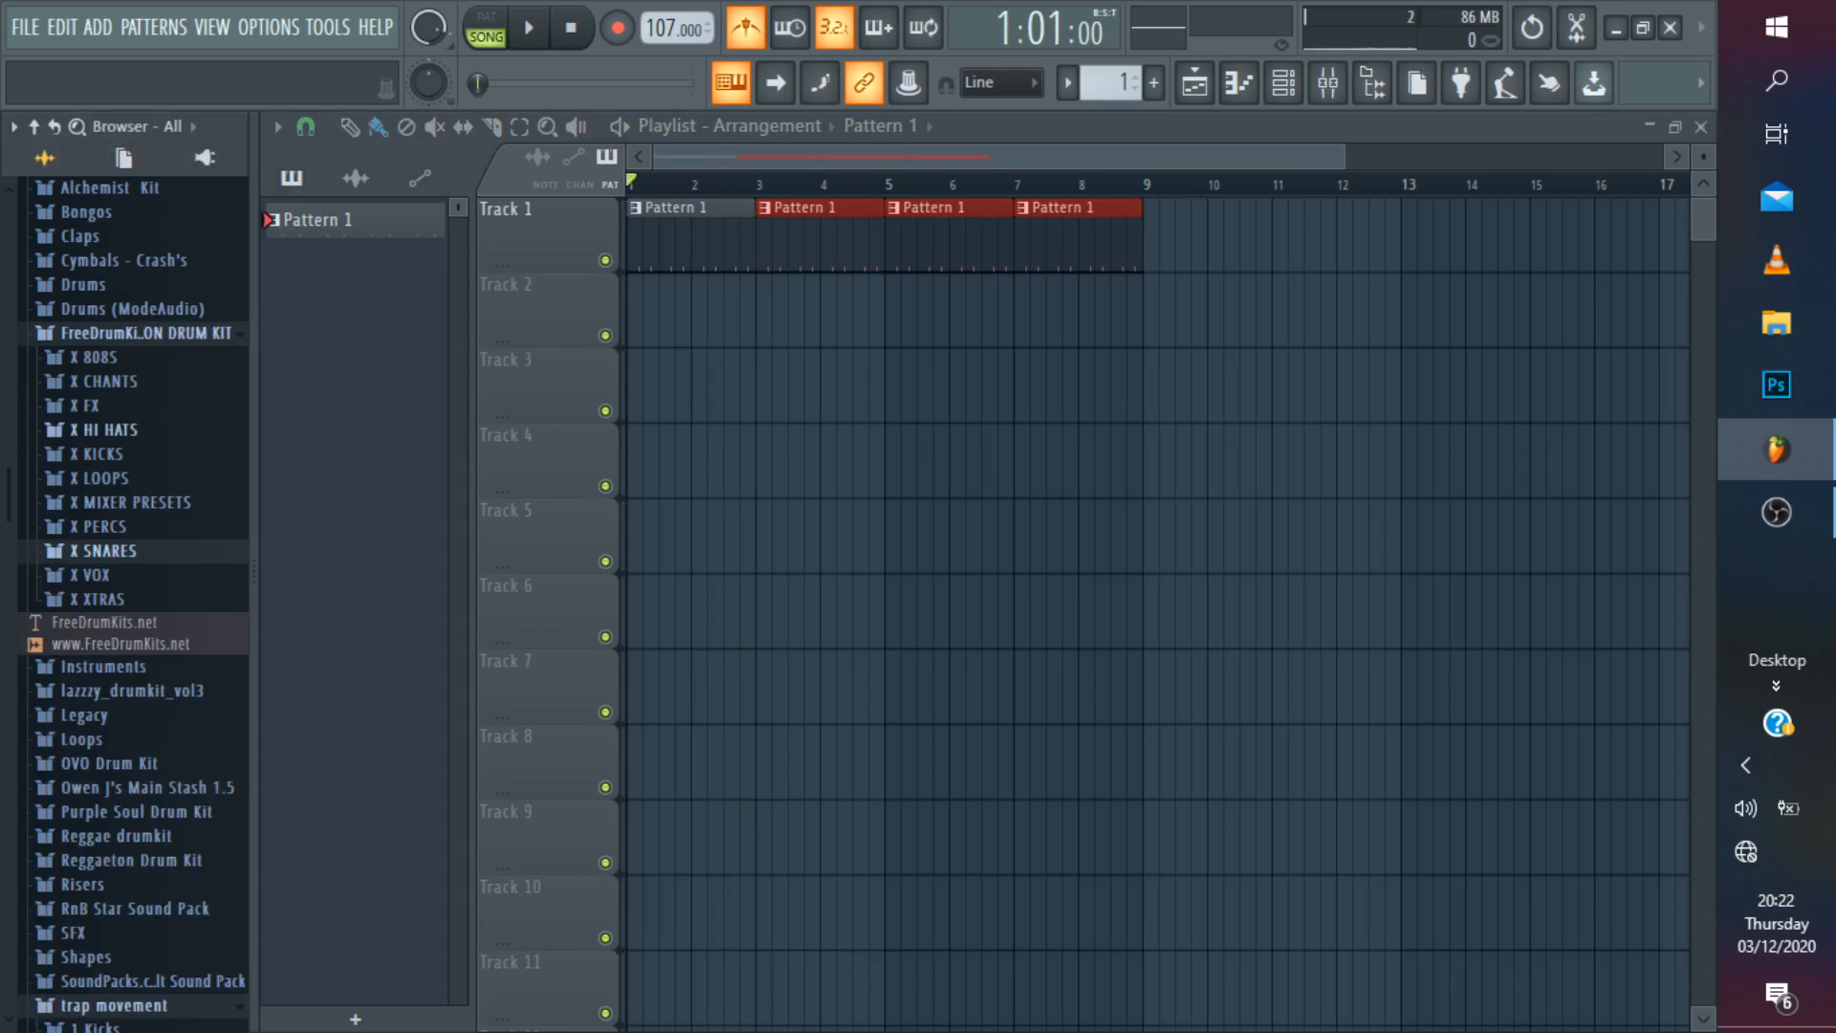
{"action": "left_click", "coordinate": [97, 454]}
{"action": "left_click", "coordinate": [93, 499]}
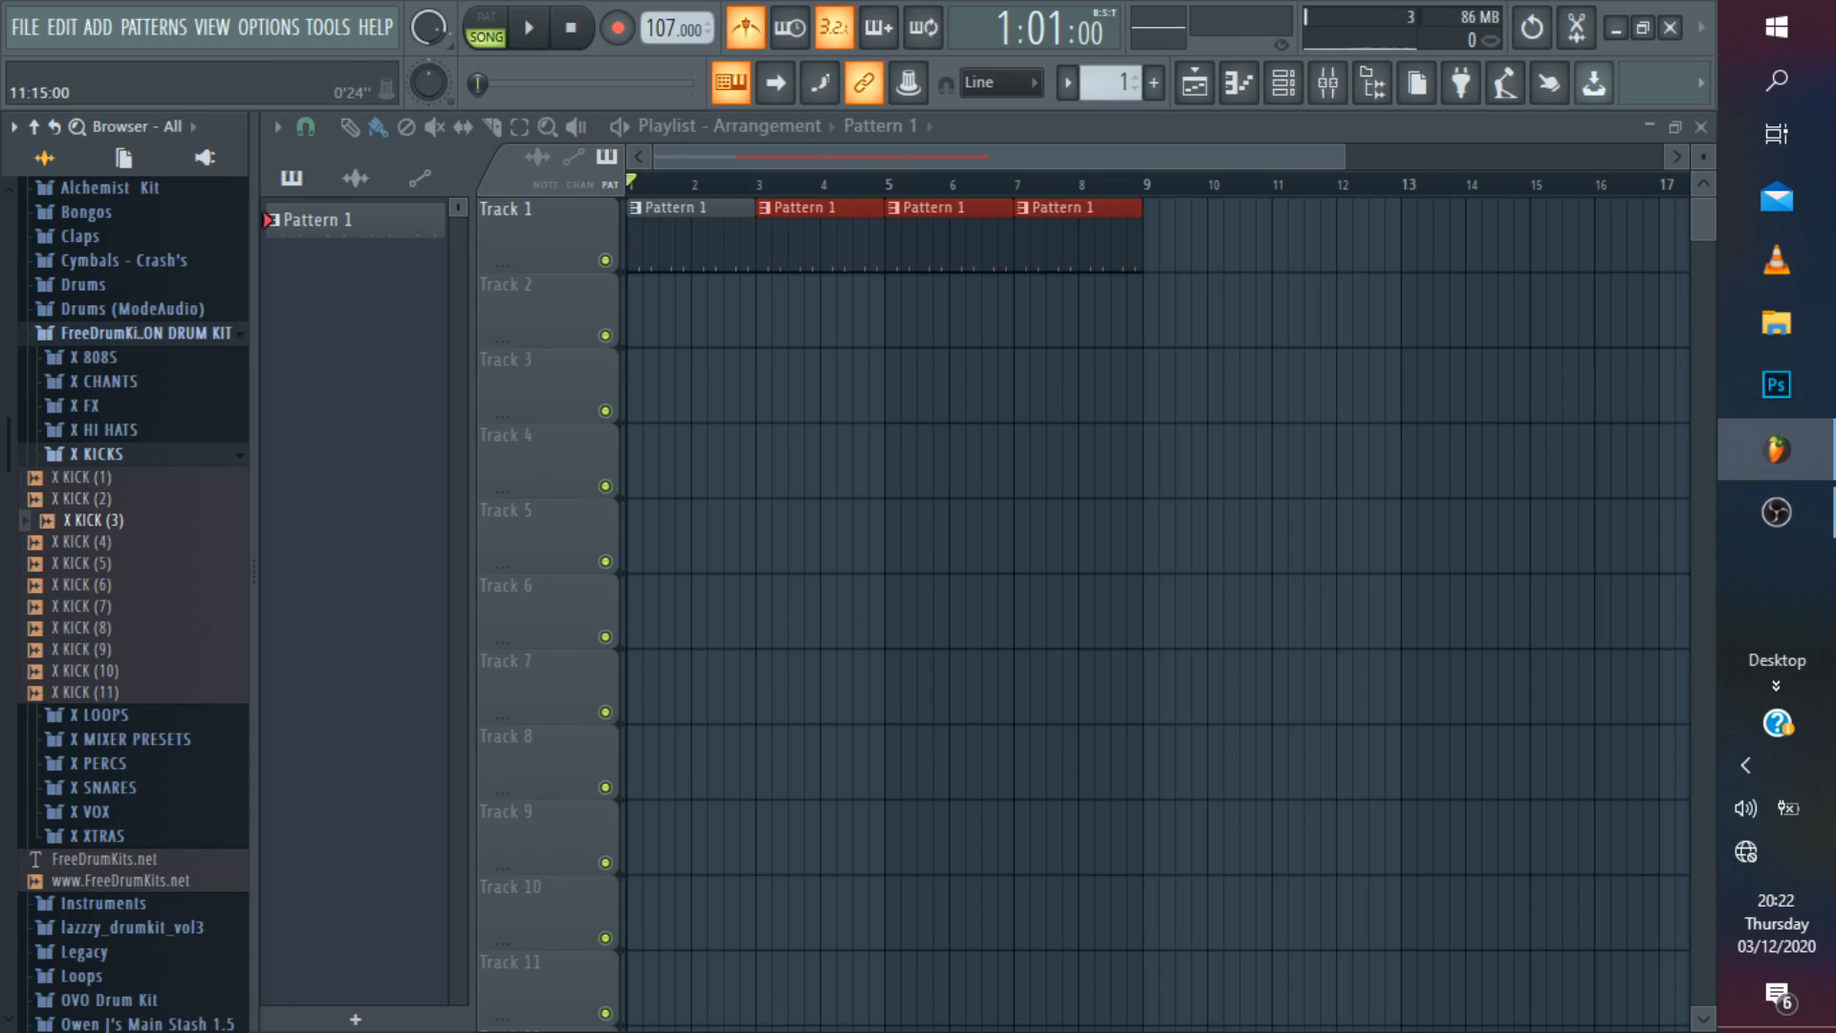
{"action": "left_click", "coordinate": [1284, 83]}
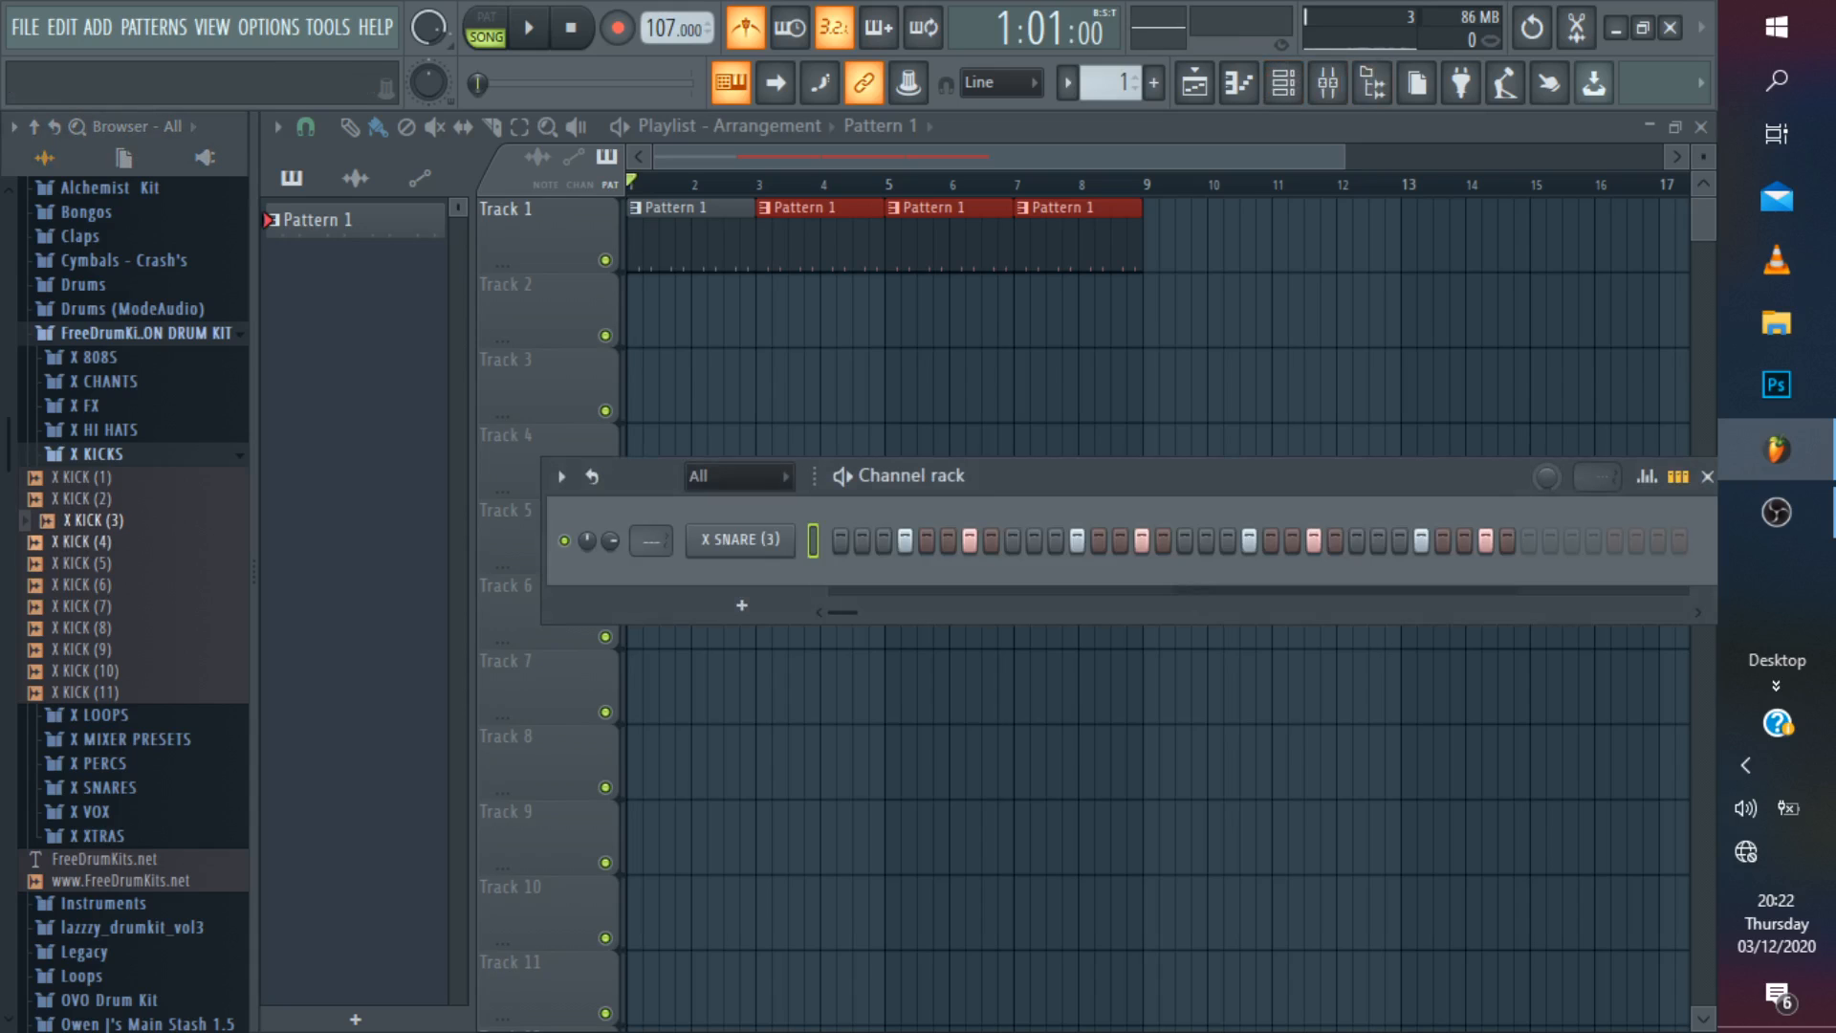
{"action": "left_click_drag", "start_coordinate": [93, 520], "coordinate": [689, 658]}
{"action": "key", "text": "space"}
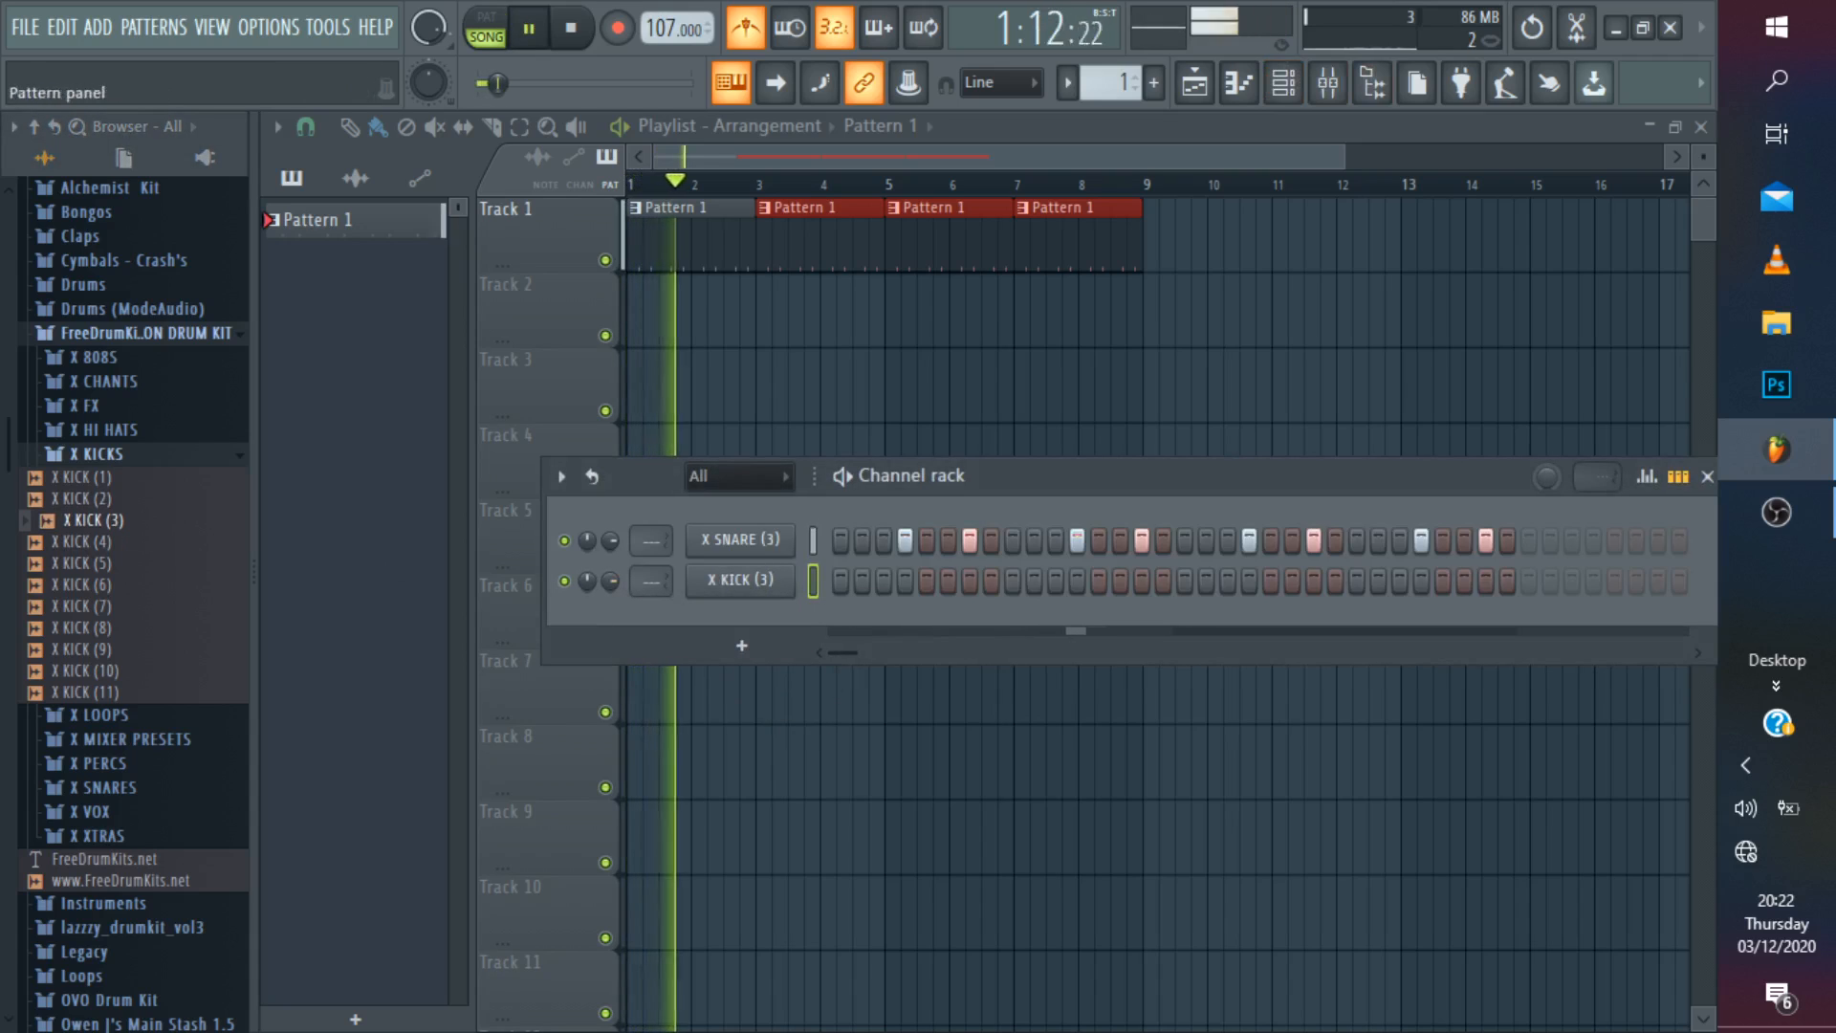
Create a second pattern with the preset name Kick and place its clip at bar 1 of Track 2.
{"action": "left_click", "coordinate": [1153, 83]}
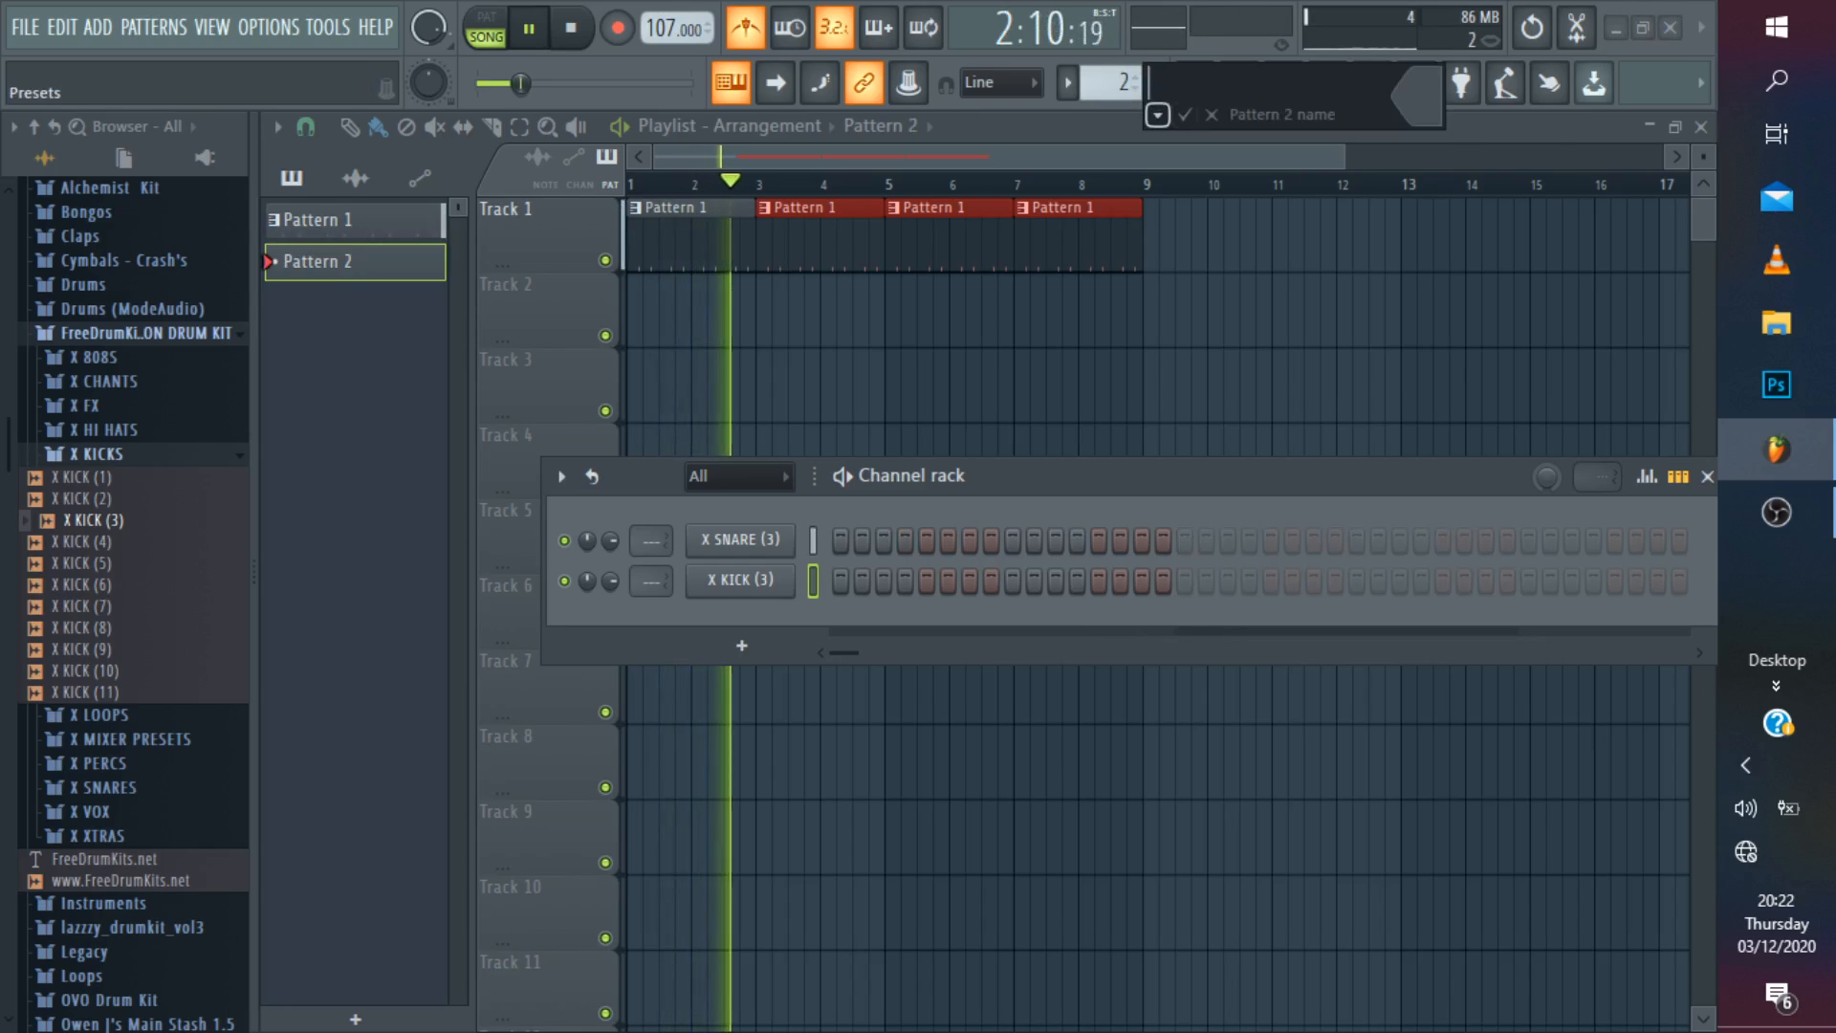
{"action": "left_click", "coordinate": [1157, 114]}
{"action": "left_click", "coordinate": [1319, 140]}
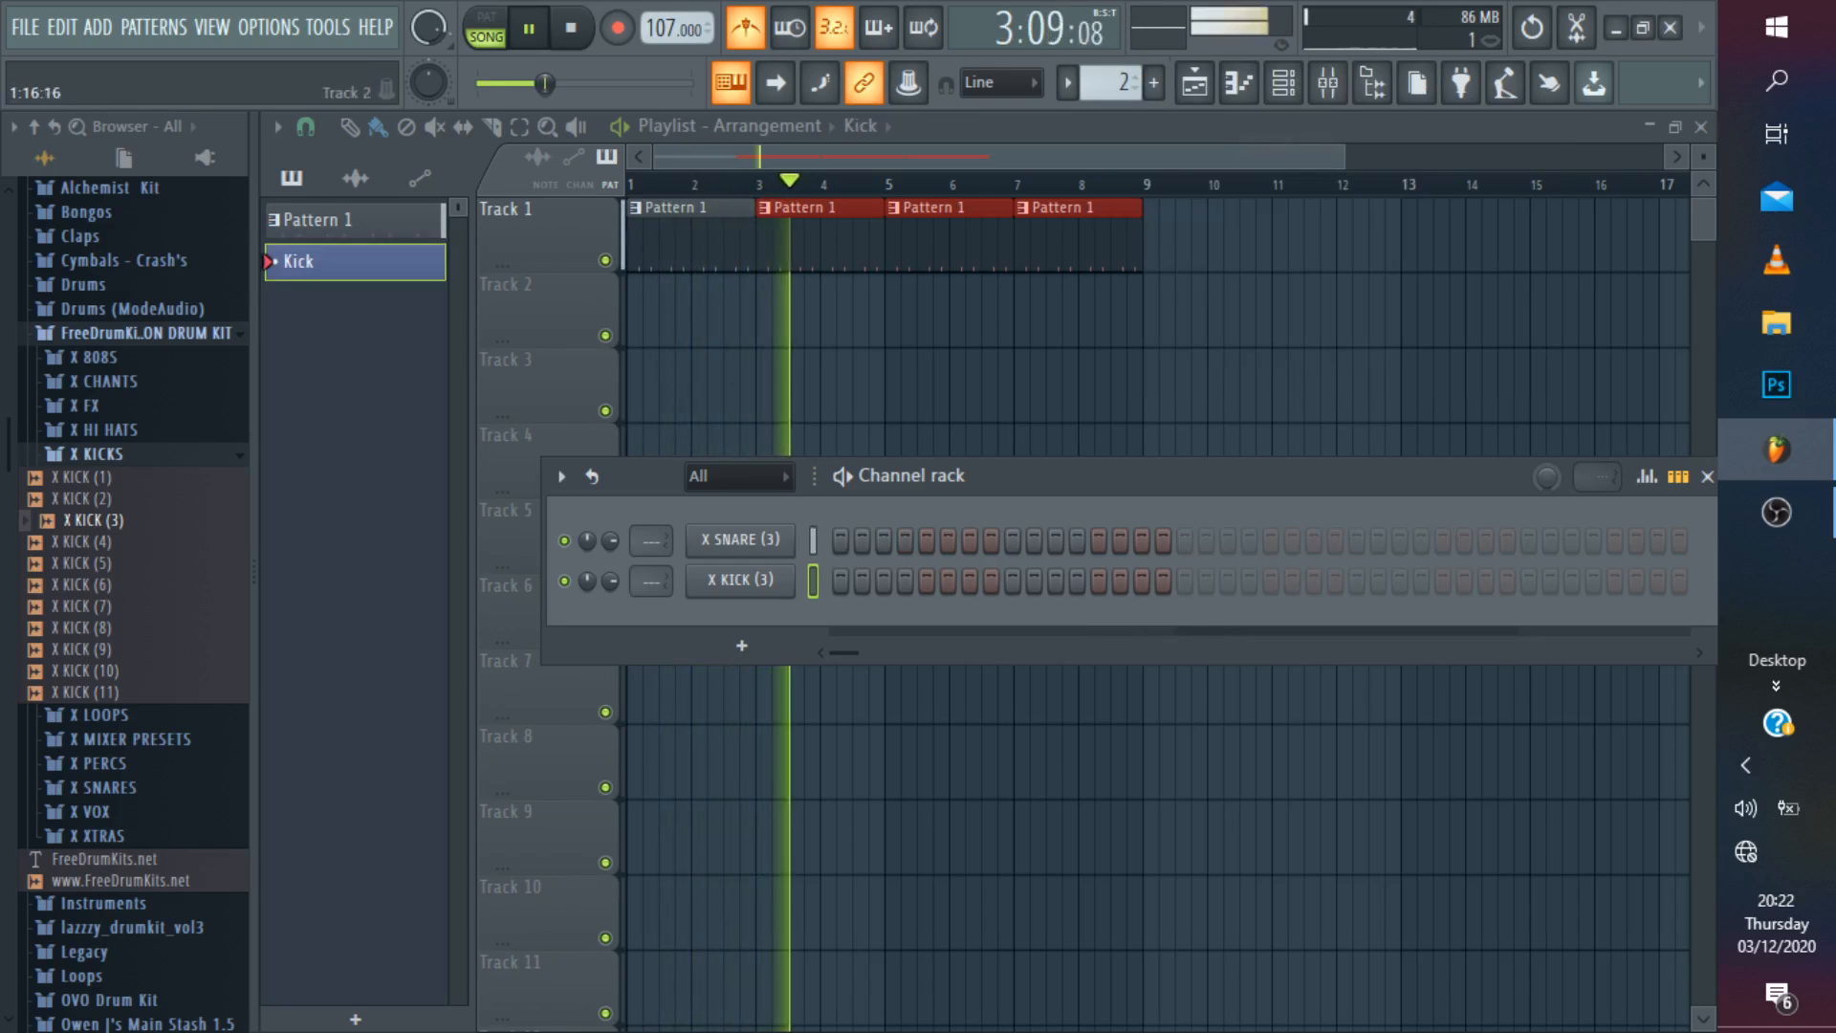
{"action": "left_click", "coordinate": [654, 311]}
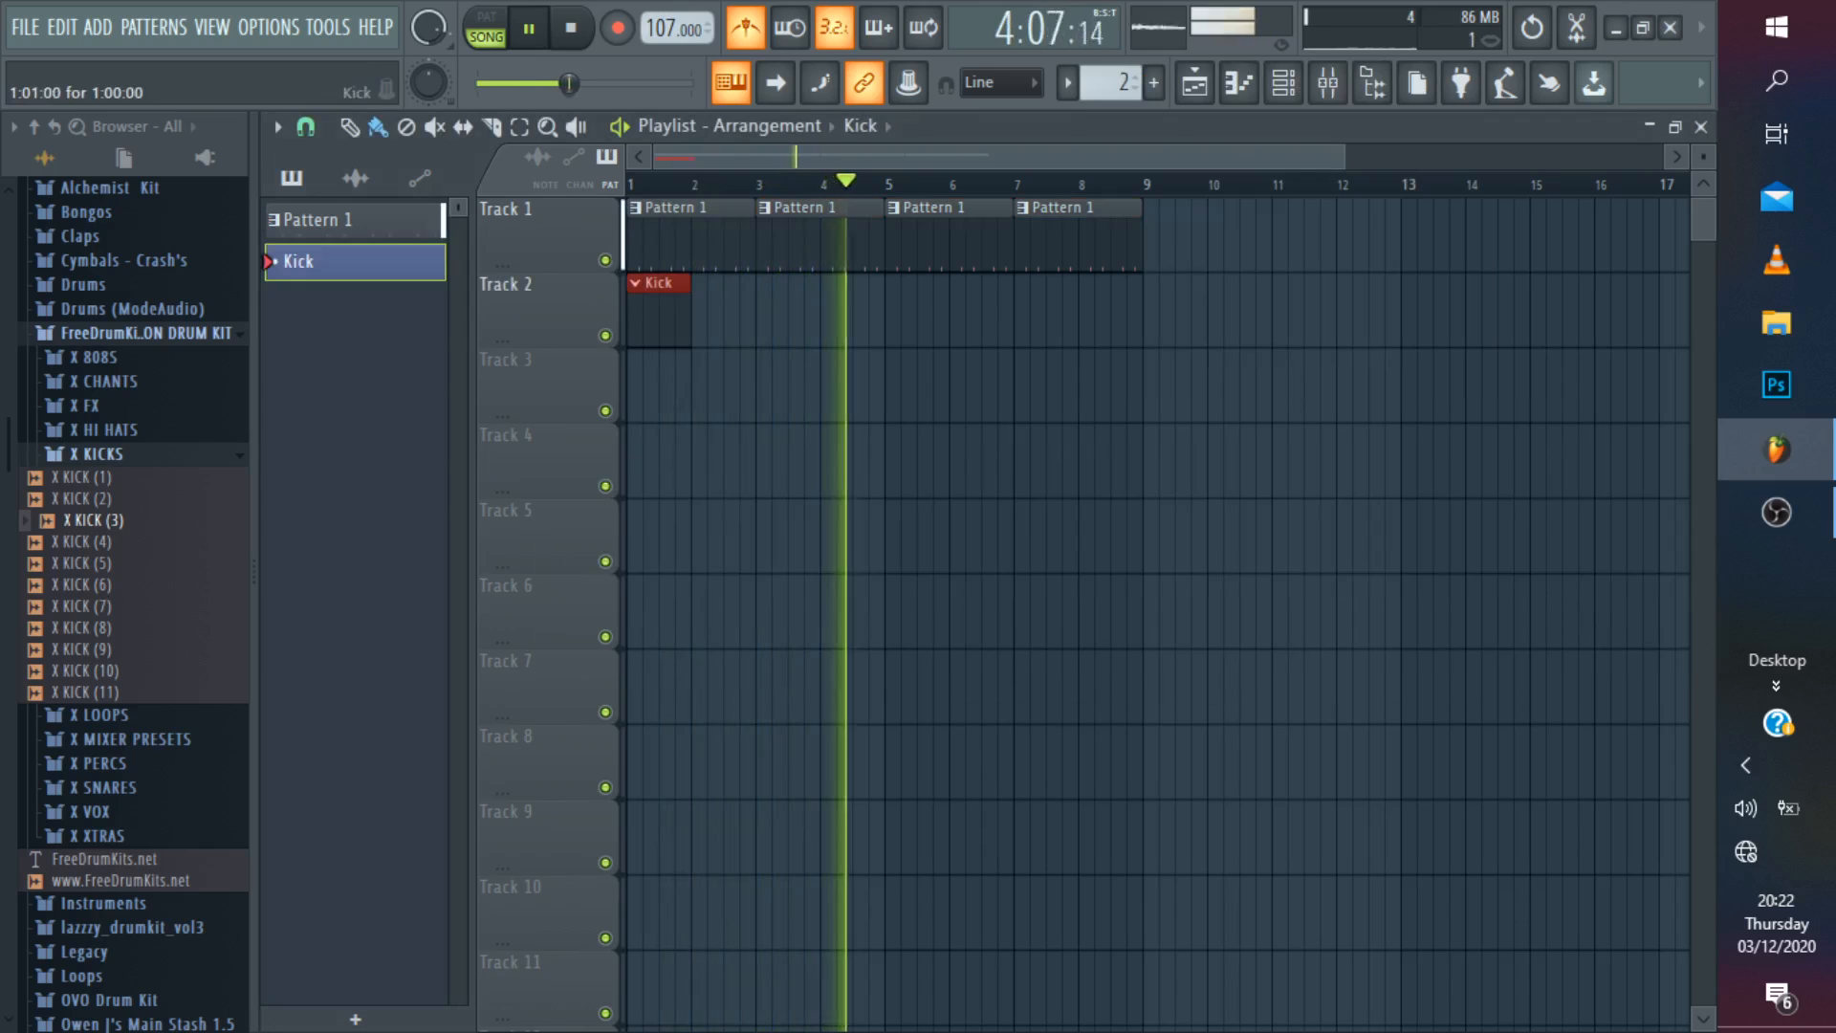
Program kick hits on steps 1 and 17 of the X KICK (3) channel.
{"action": "key", "text": "F6"}
{"action": "key", "text": "space"}
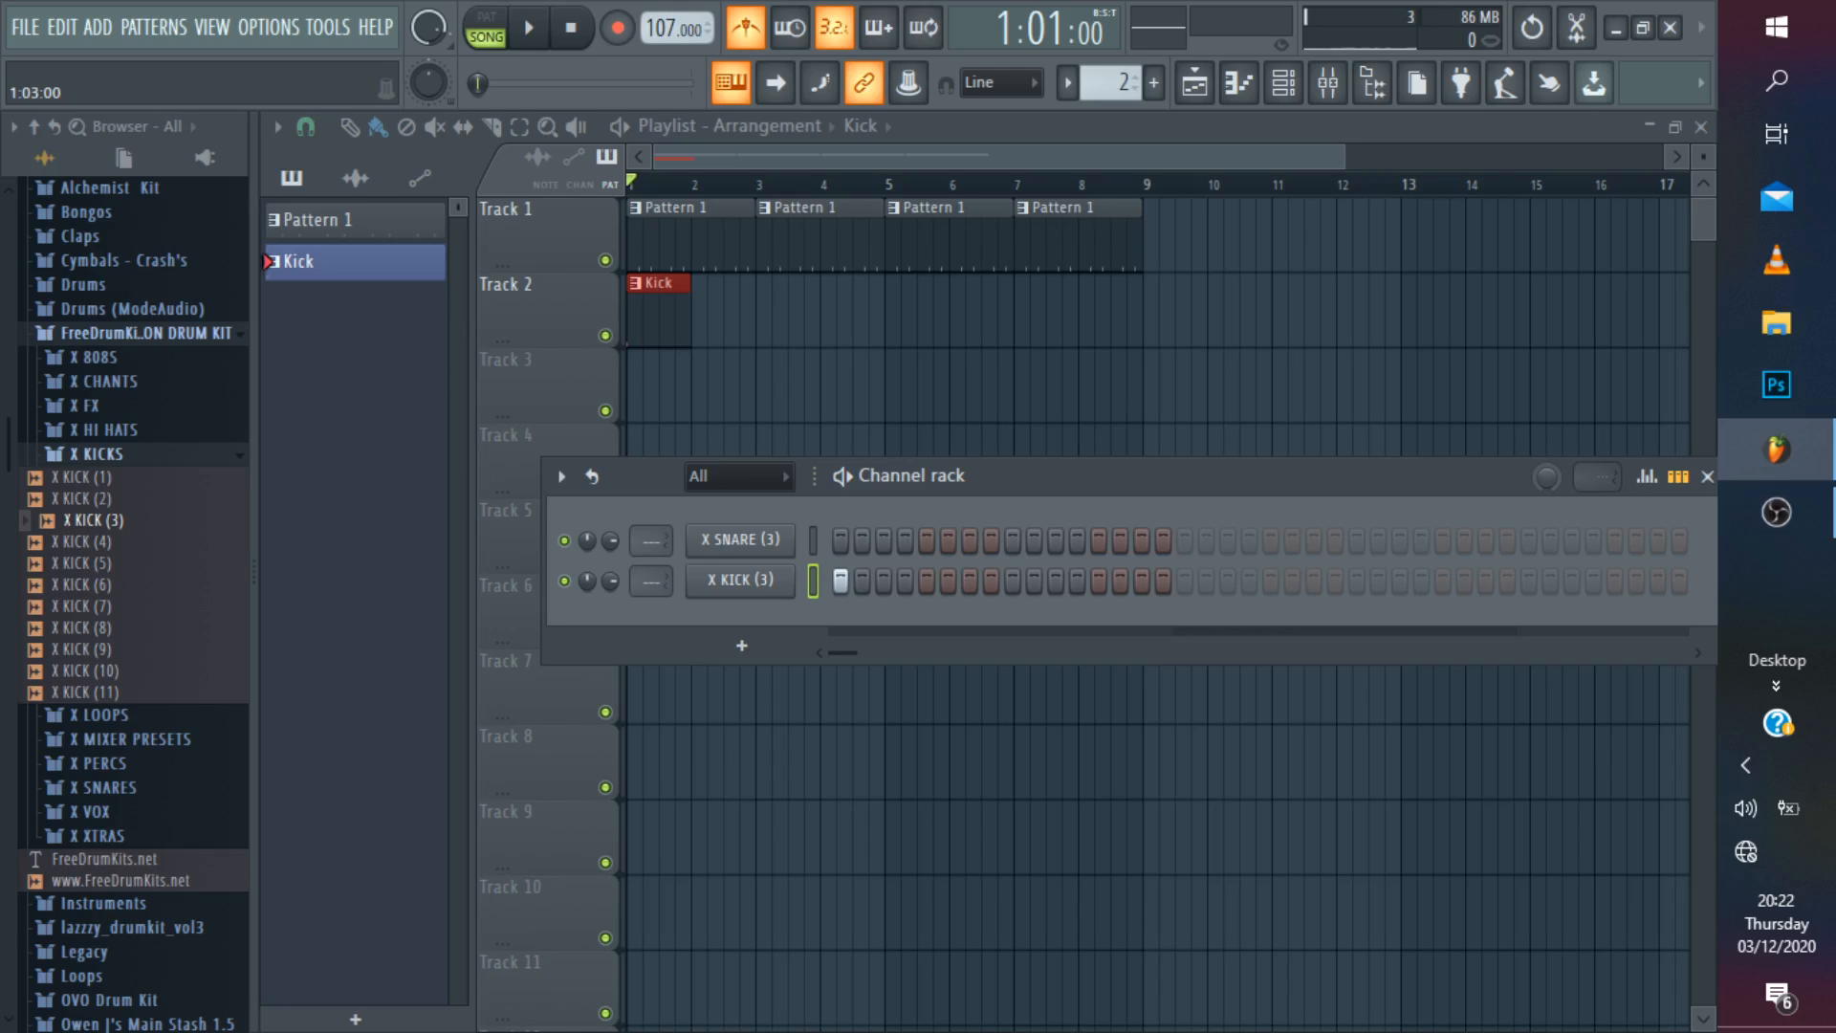
{"action": "left_click", "coordinate": [1184, 581]}
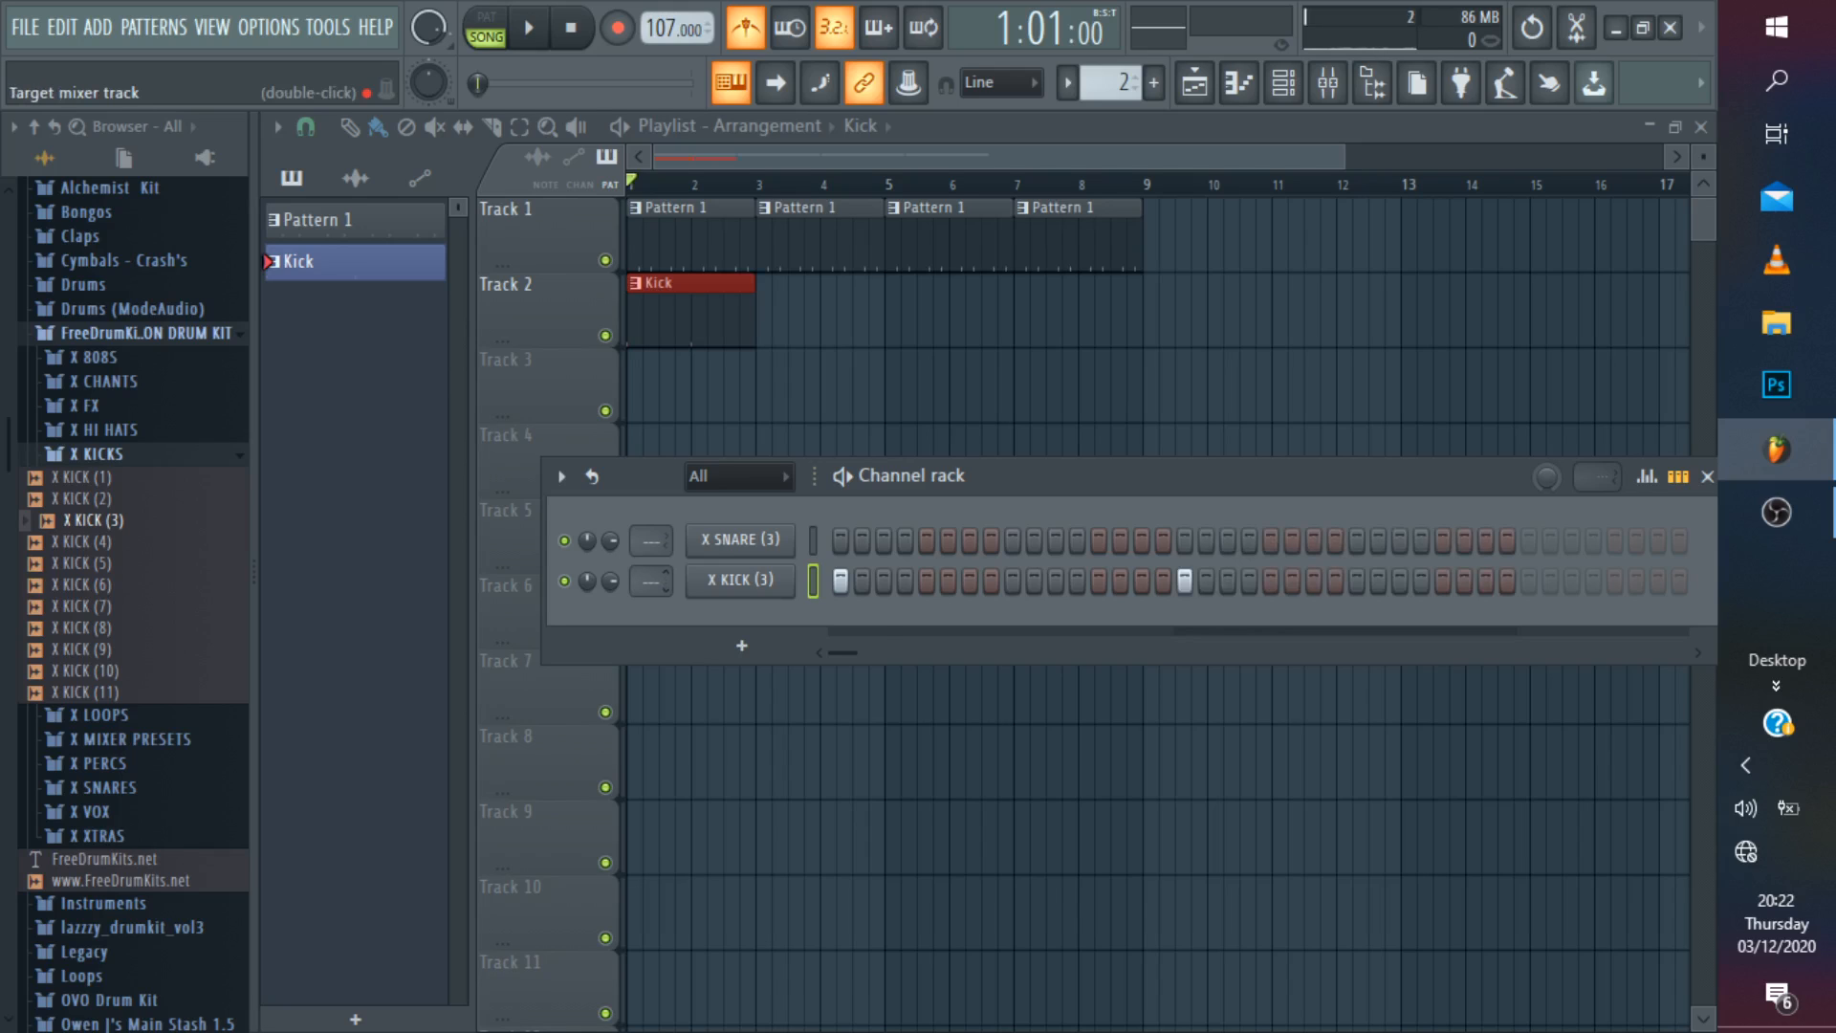
{"action": "right_click", "coordinate": [655, 581]}
{"action": "left_click", "coordinate": [741, 576]}
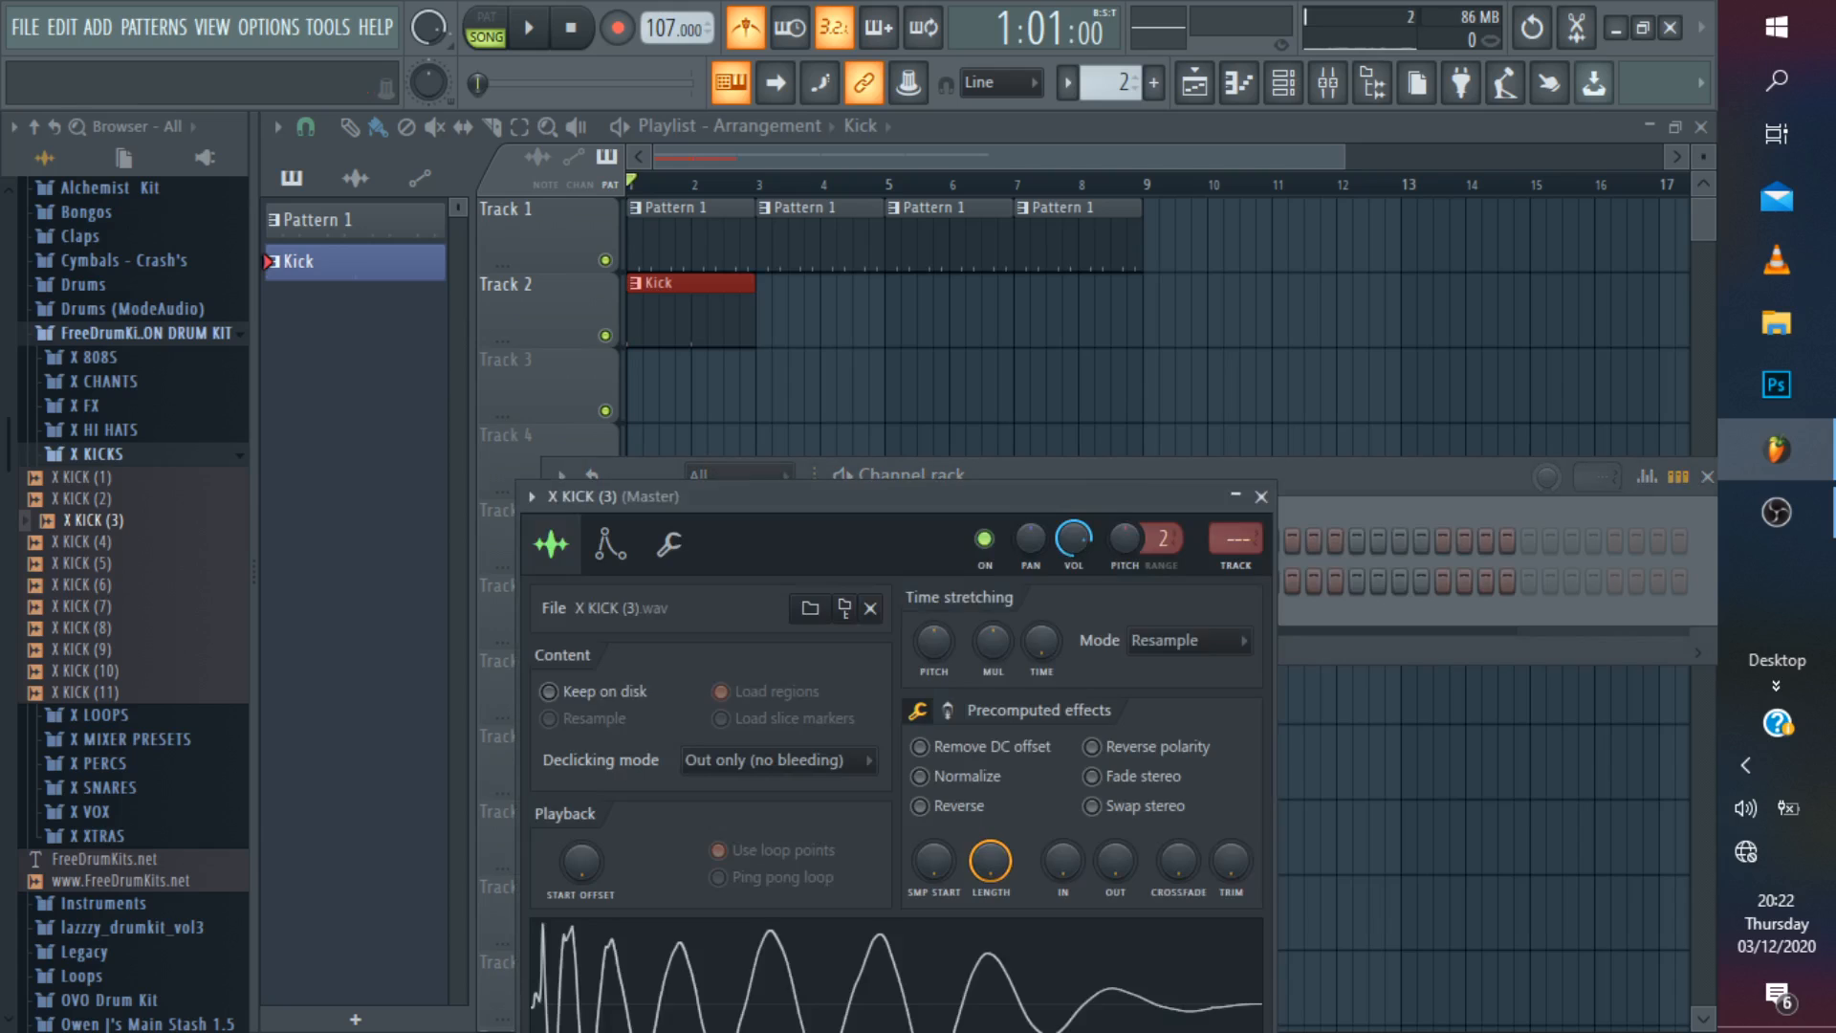
{"action": "left_click", "coordinate": [1261, 496]}
Fill the X KICK (3) channel with a hit on every fourth step and start song playback.
{"action": "right_click", "coordinate": [765, 580]}
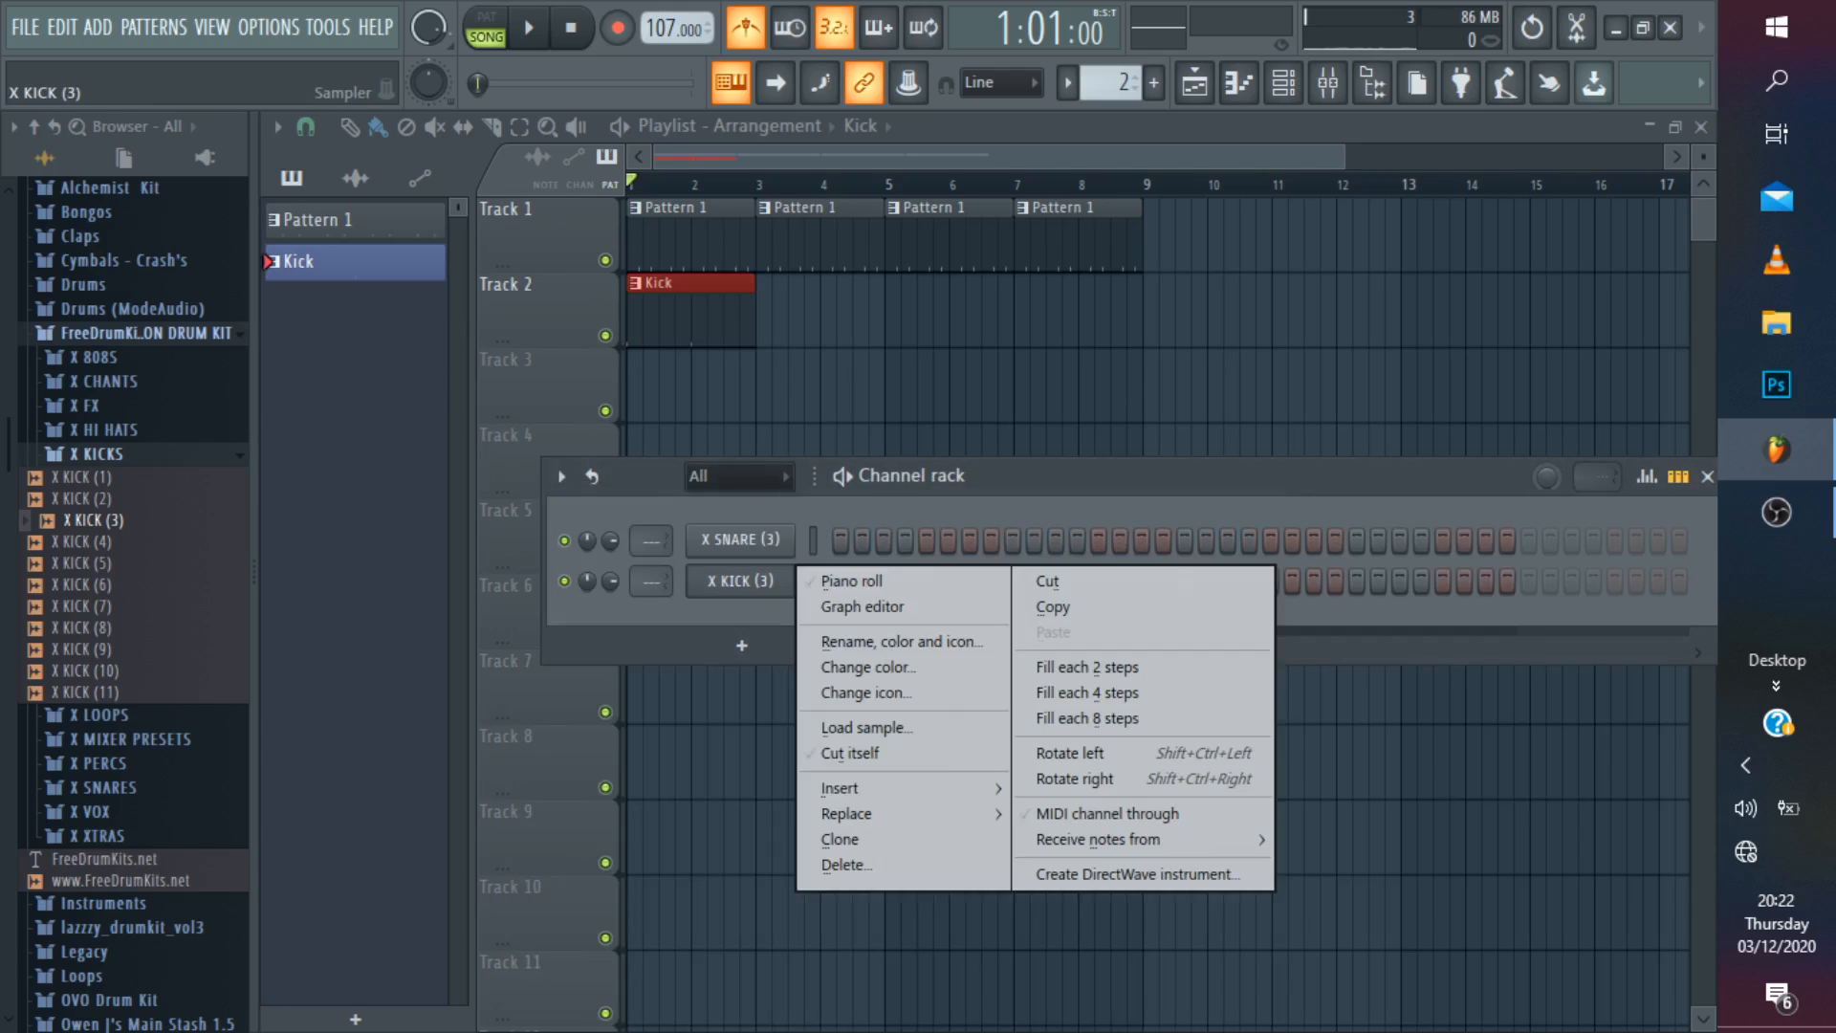
{"action": "left_click", "coordinate": [1133, 692]}
{"action": "key", "text": "space"}
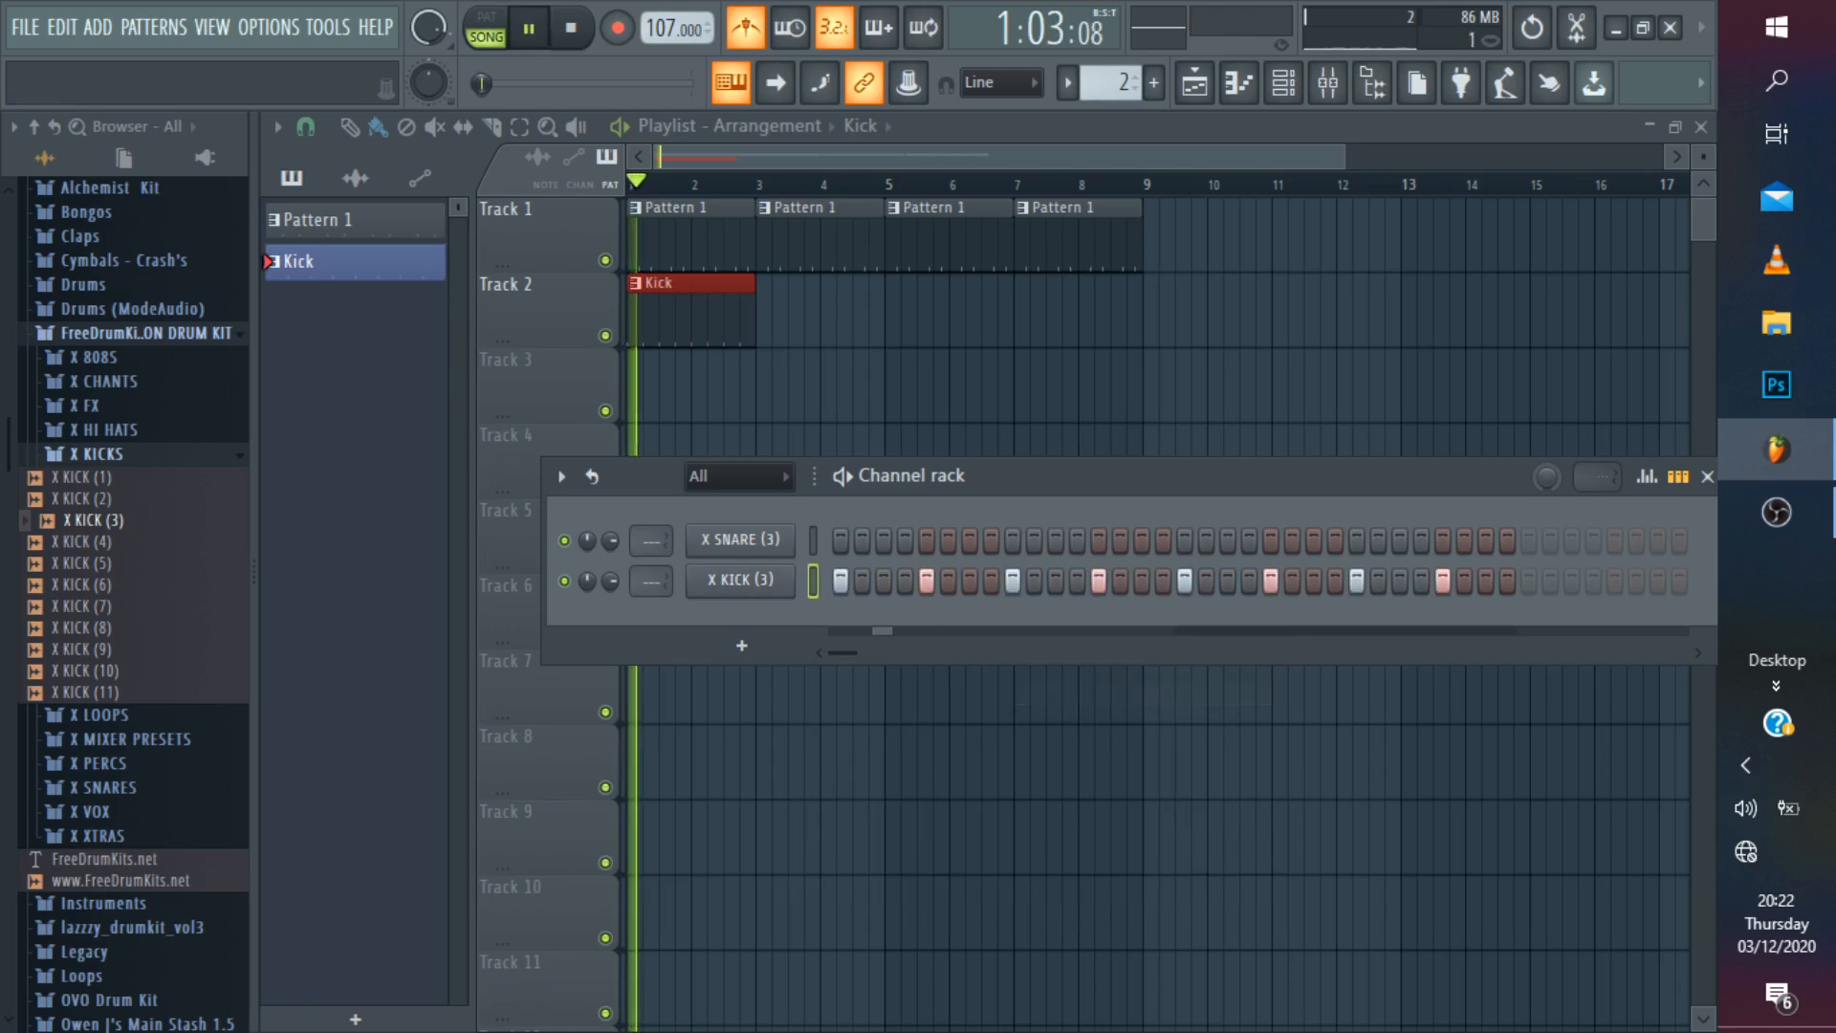
Duplicate the Kick clip three times along Track 2 in the playlist, filling it through bar 8.
{"action": "double_click", "coordinate": [692, 311]}
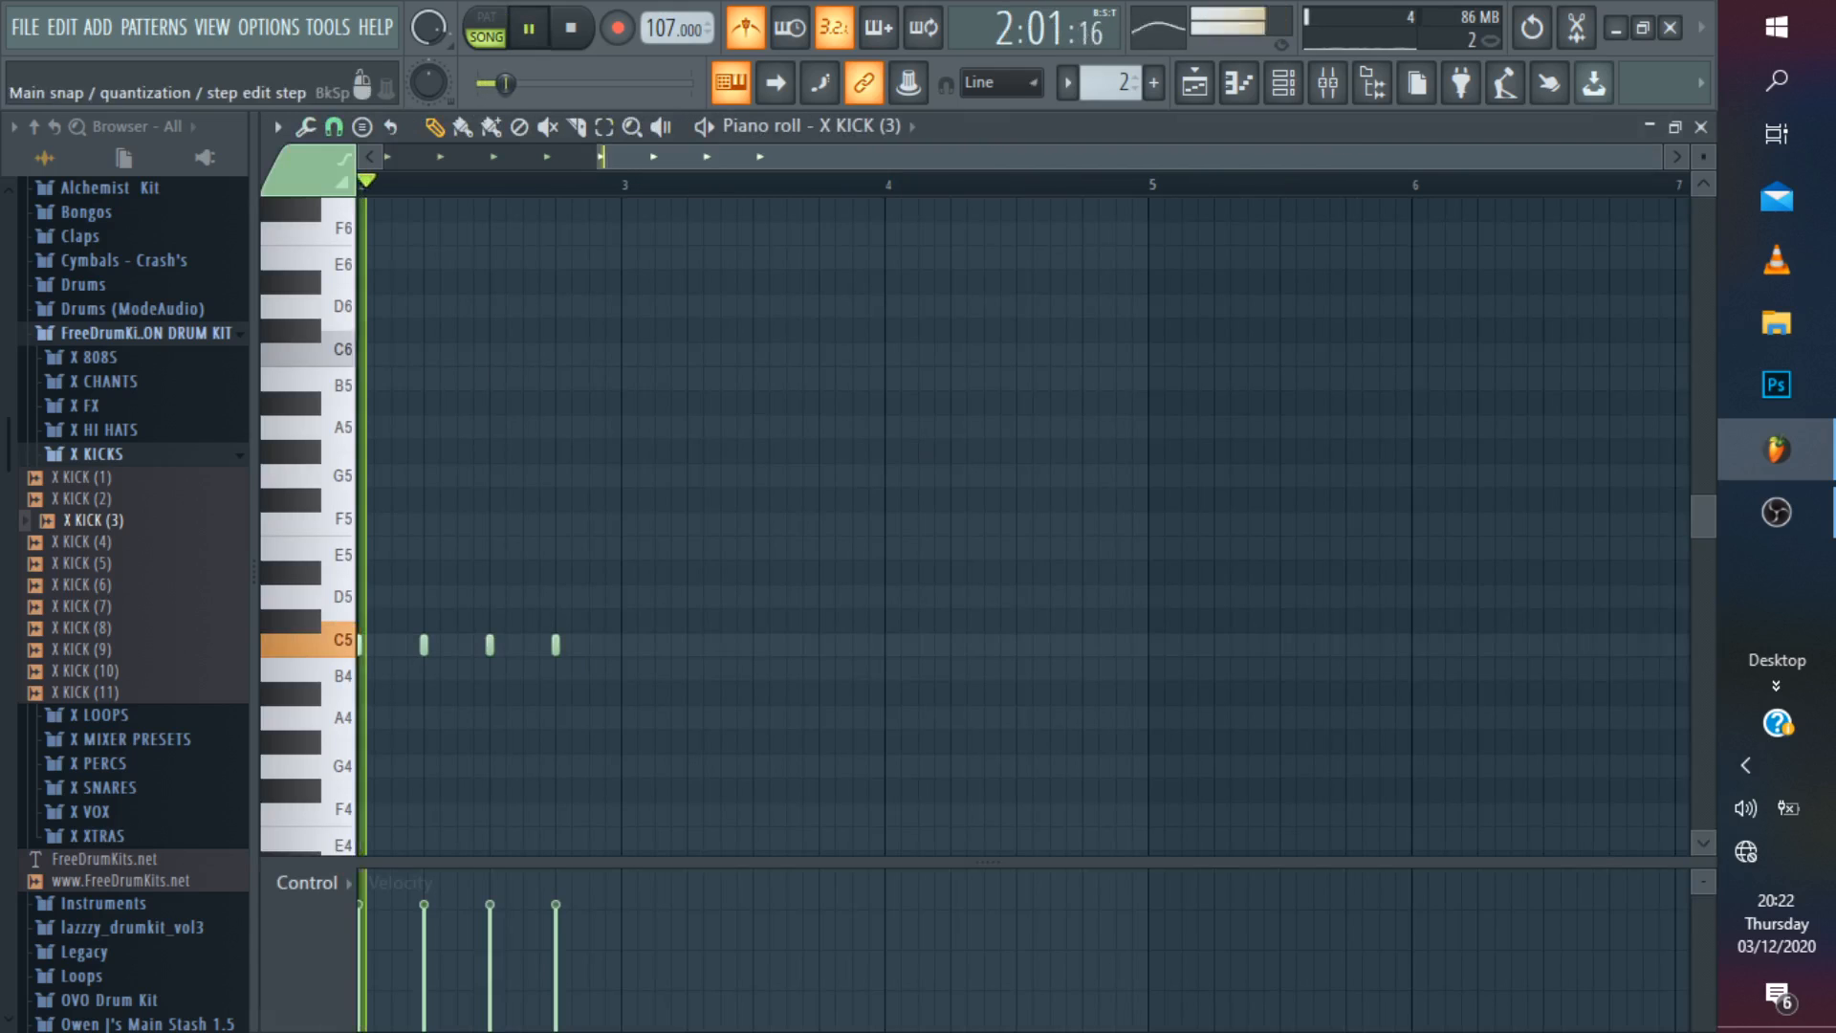
{"action": "left_click", "coordinate": [1194, 83]}
{"action": "left_click_drag", "start_coordinate": [824, 312], "coordinate": [1042, 316]}
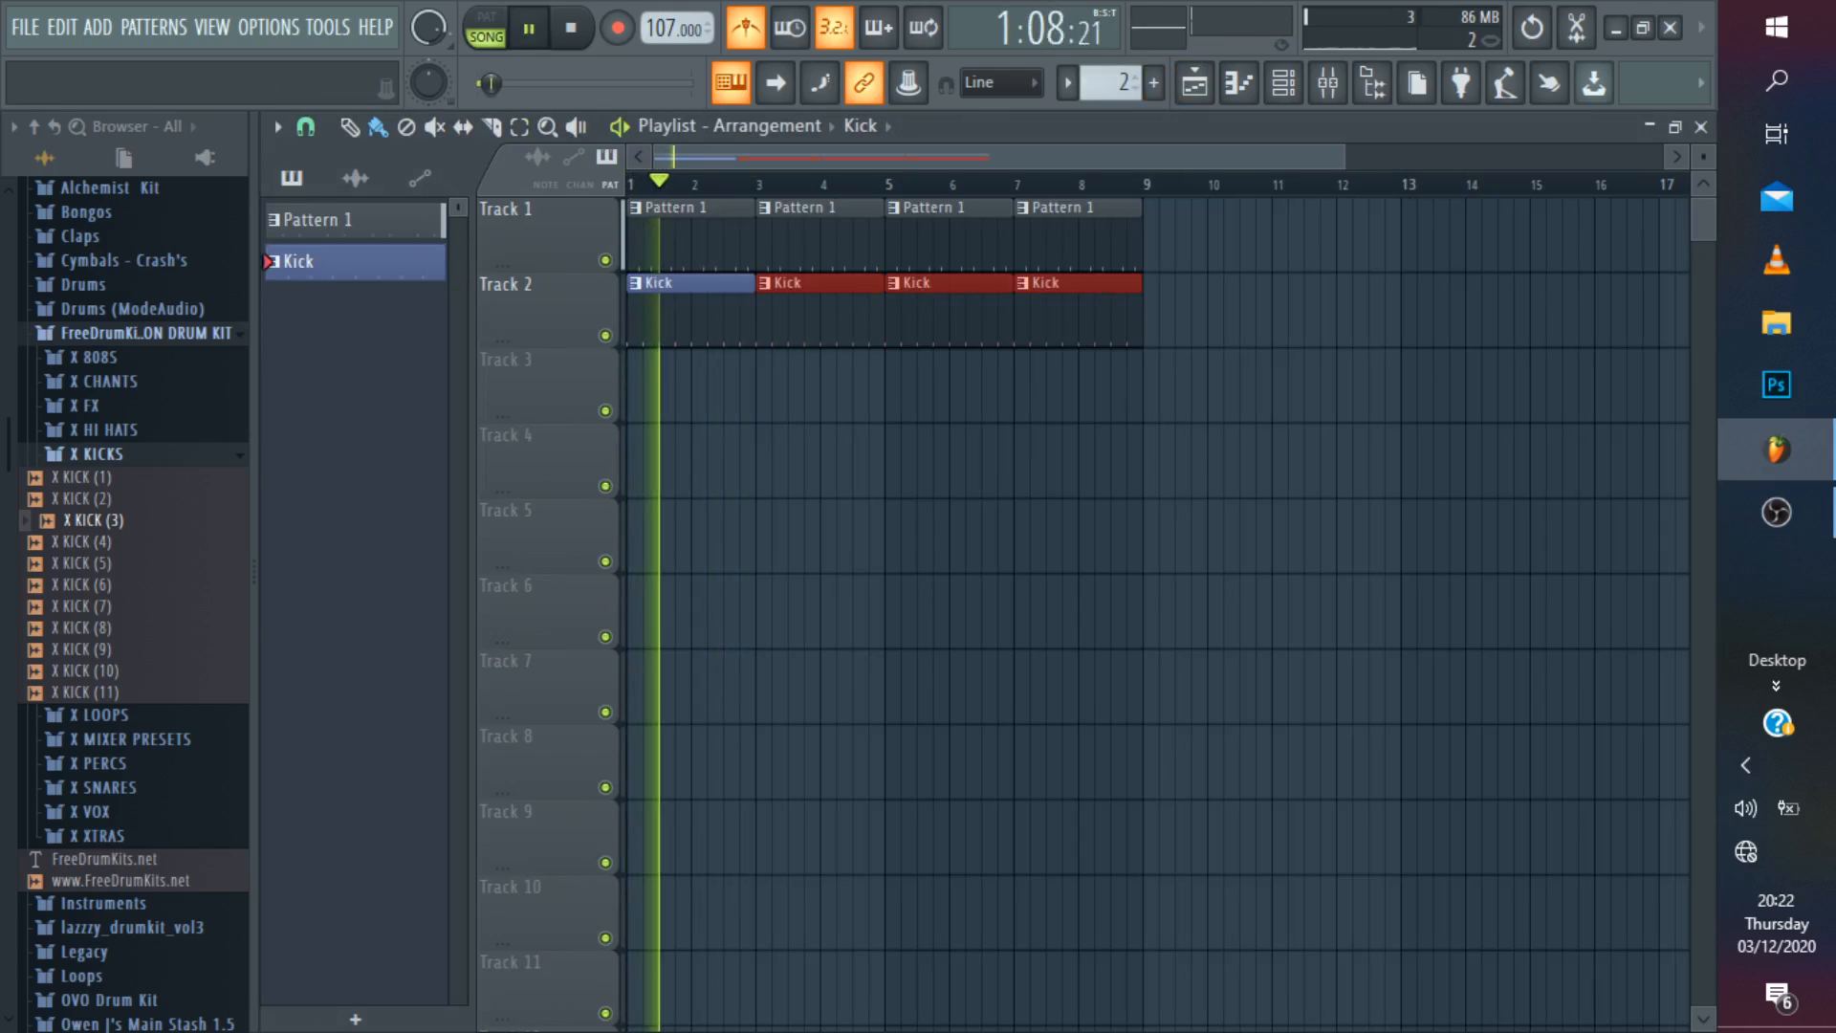
Add the X HIH HAT (2) sample from the X HI HATS folder as a new channel below the kick.
{"action": "left_click", "coordinate": [96, 455]}
{"action": "left_click", "coordinate": [104, 431]}
{"action": "key", "text": "space"}
{"action": "left_click", "coordinate": [103, 476]}
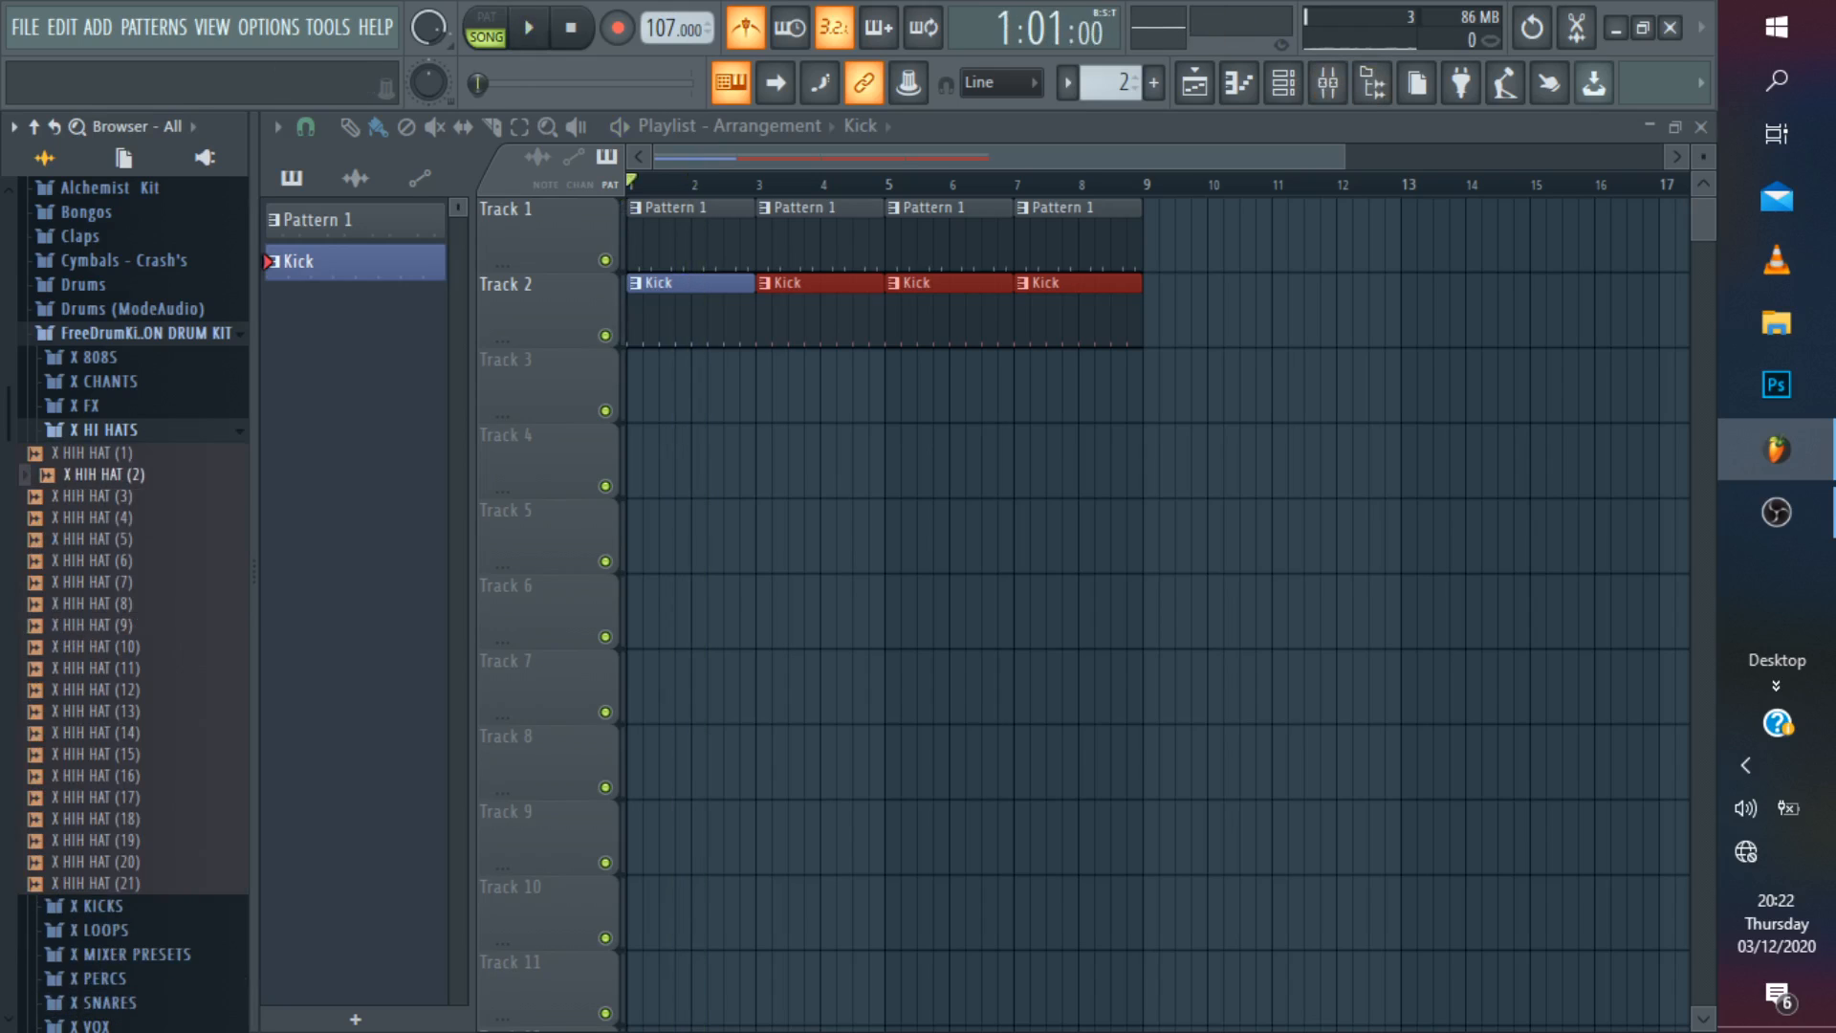
{"action": "left_click", "coordinate": [1283, 82]}
{"action": "key", "text": "space"}
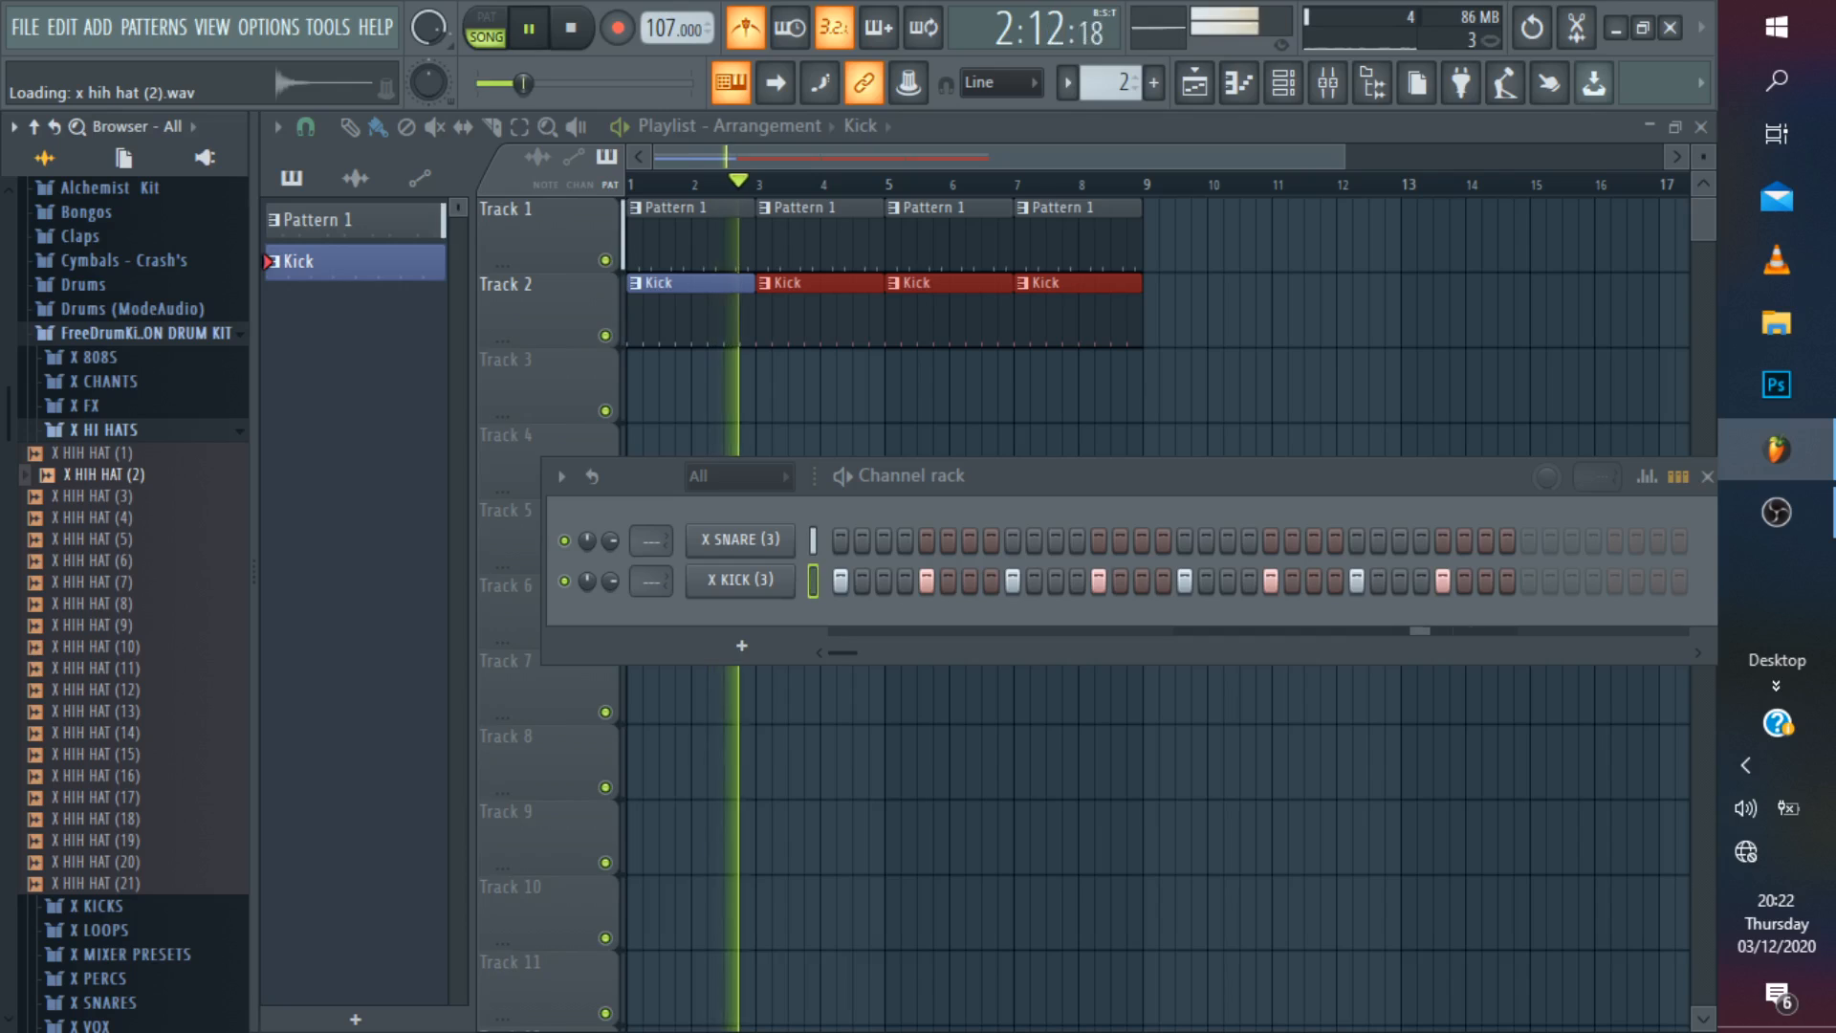
{"action": "key", "text": "space"}
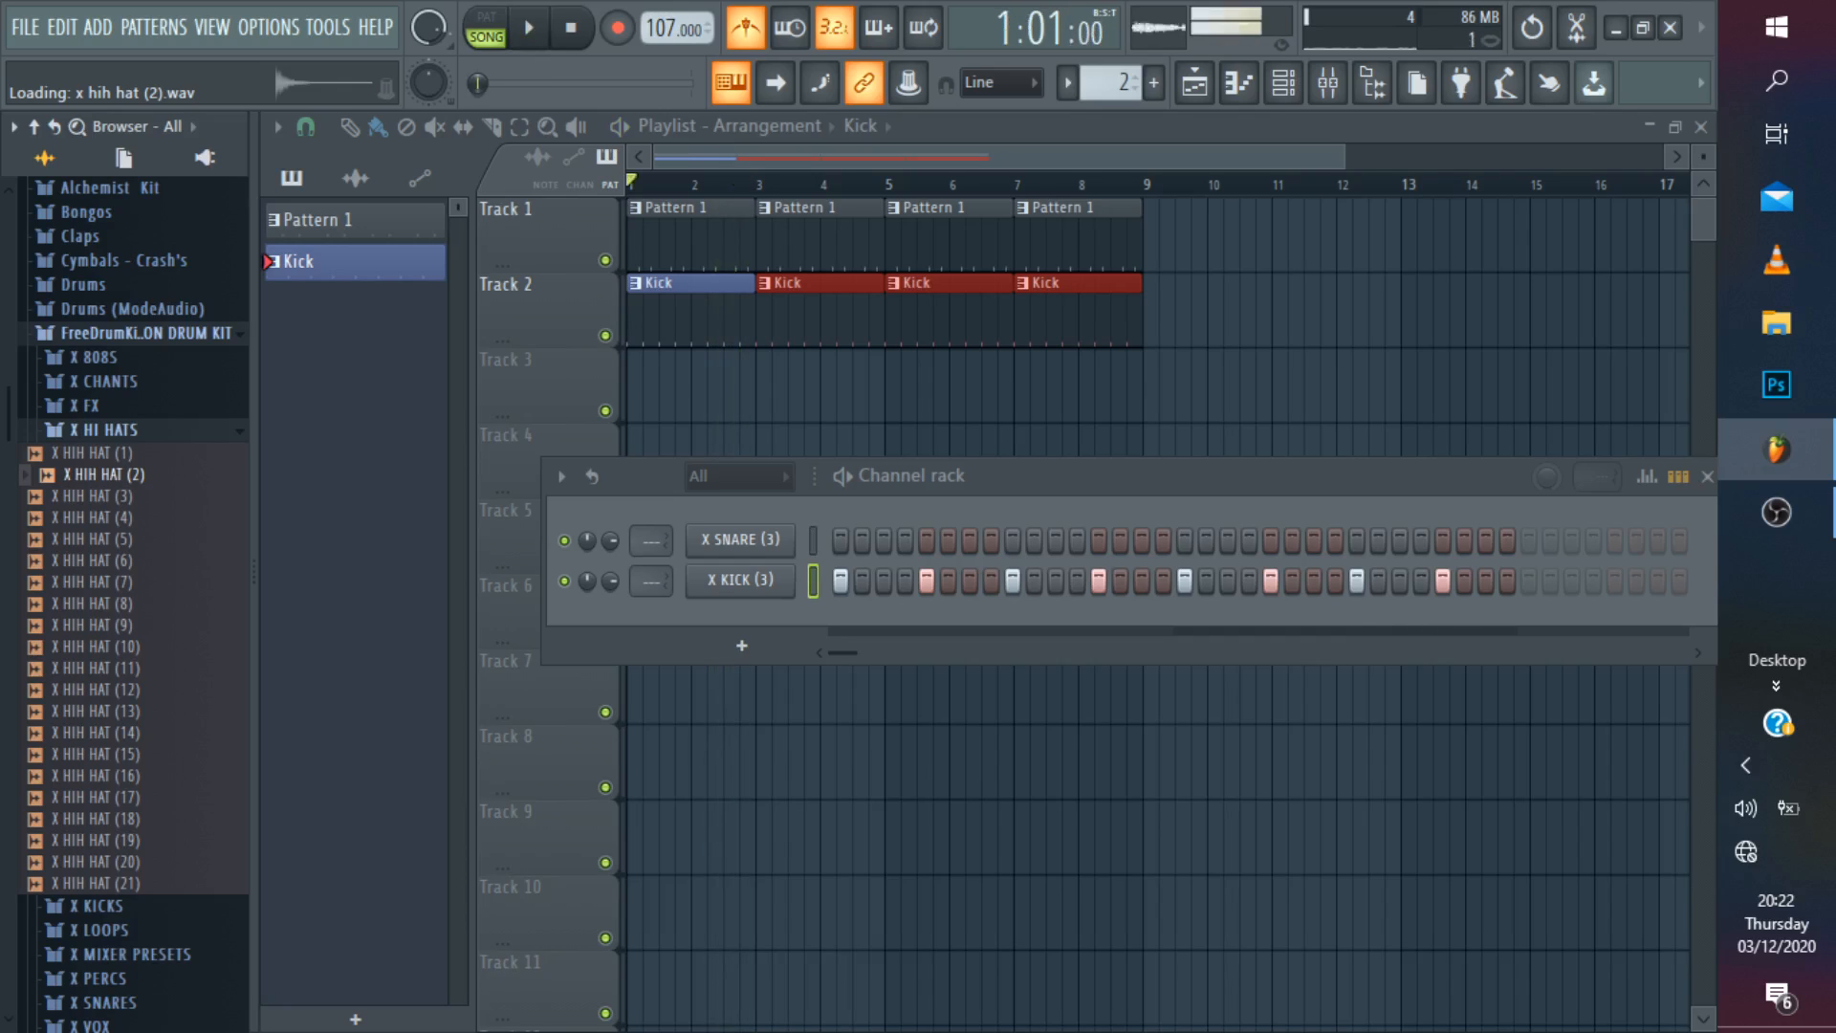
{"action": "left_click_drag", "start_coordinate": [765, 693], "coordinate": [727, 622]}
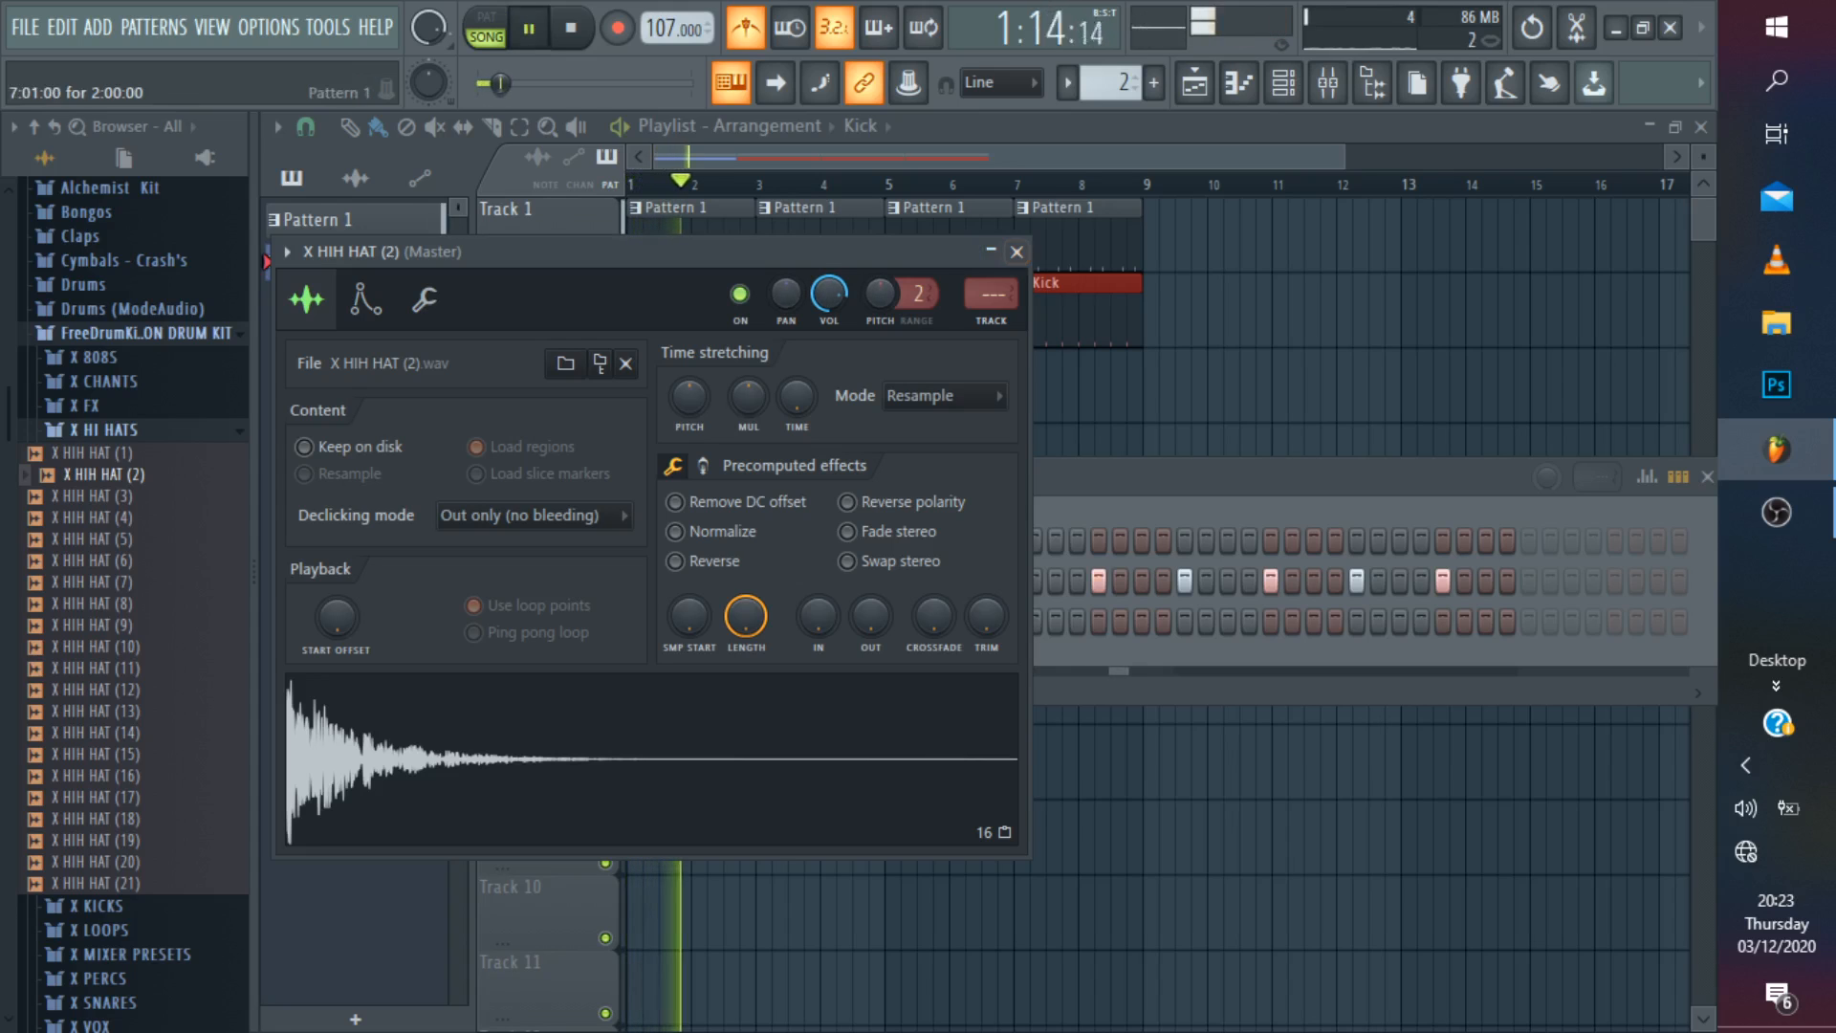
{"action": "left_click", "coordinate": [1016, 252]}
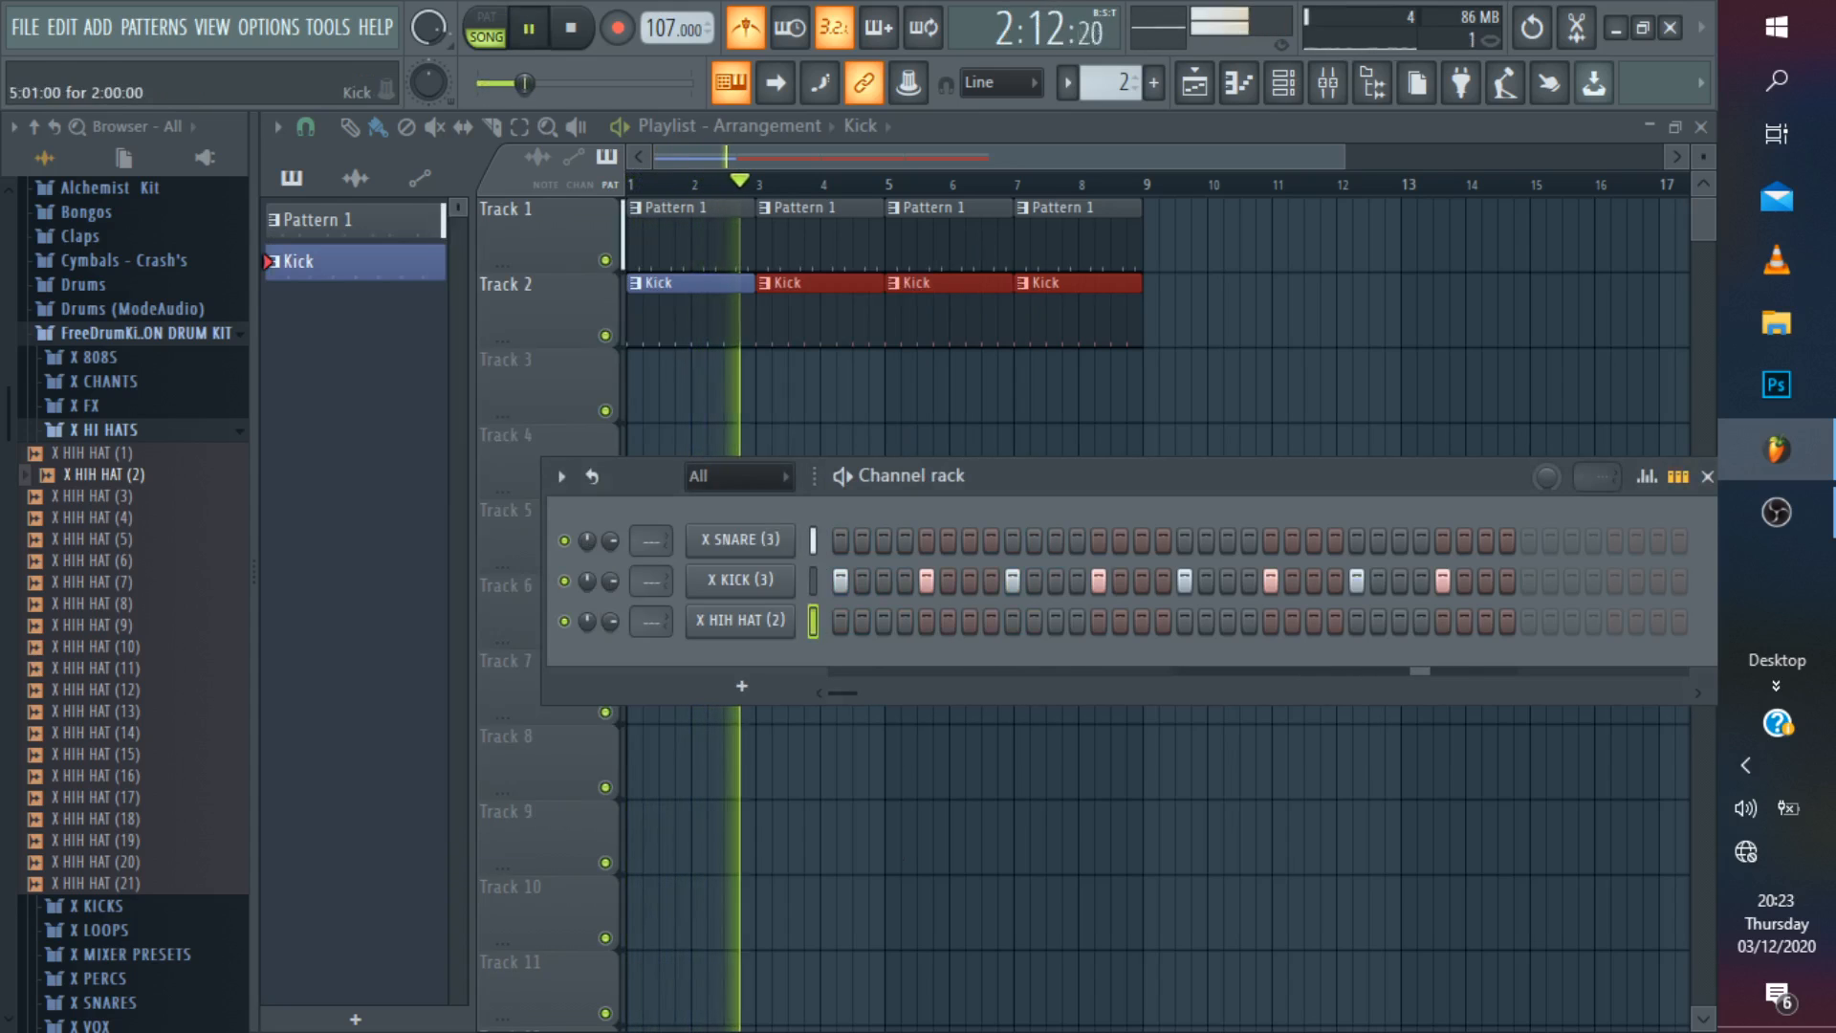
Create a third pattern with its preset name and place its clip at bar 1 of Track 3.
{"action": "key", "text": "space"}
{"action": "left_click", "coordinate": [1155, 82]}
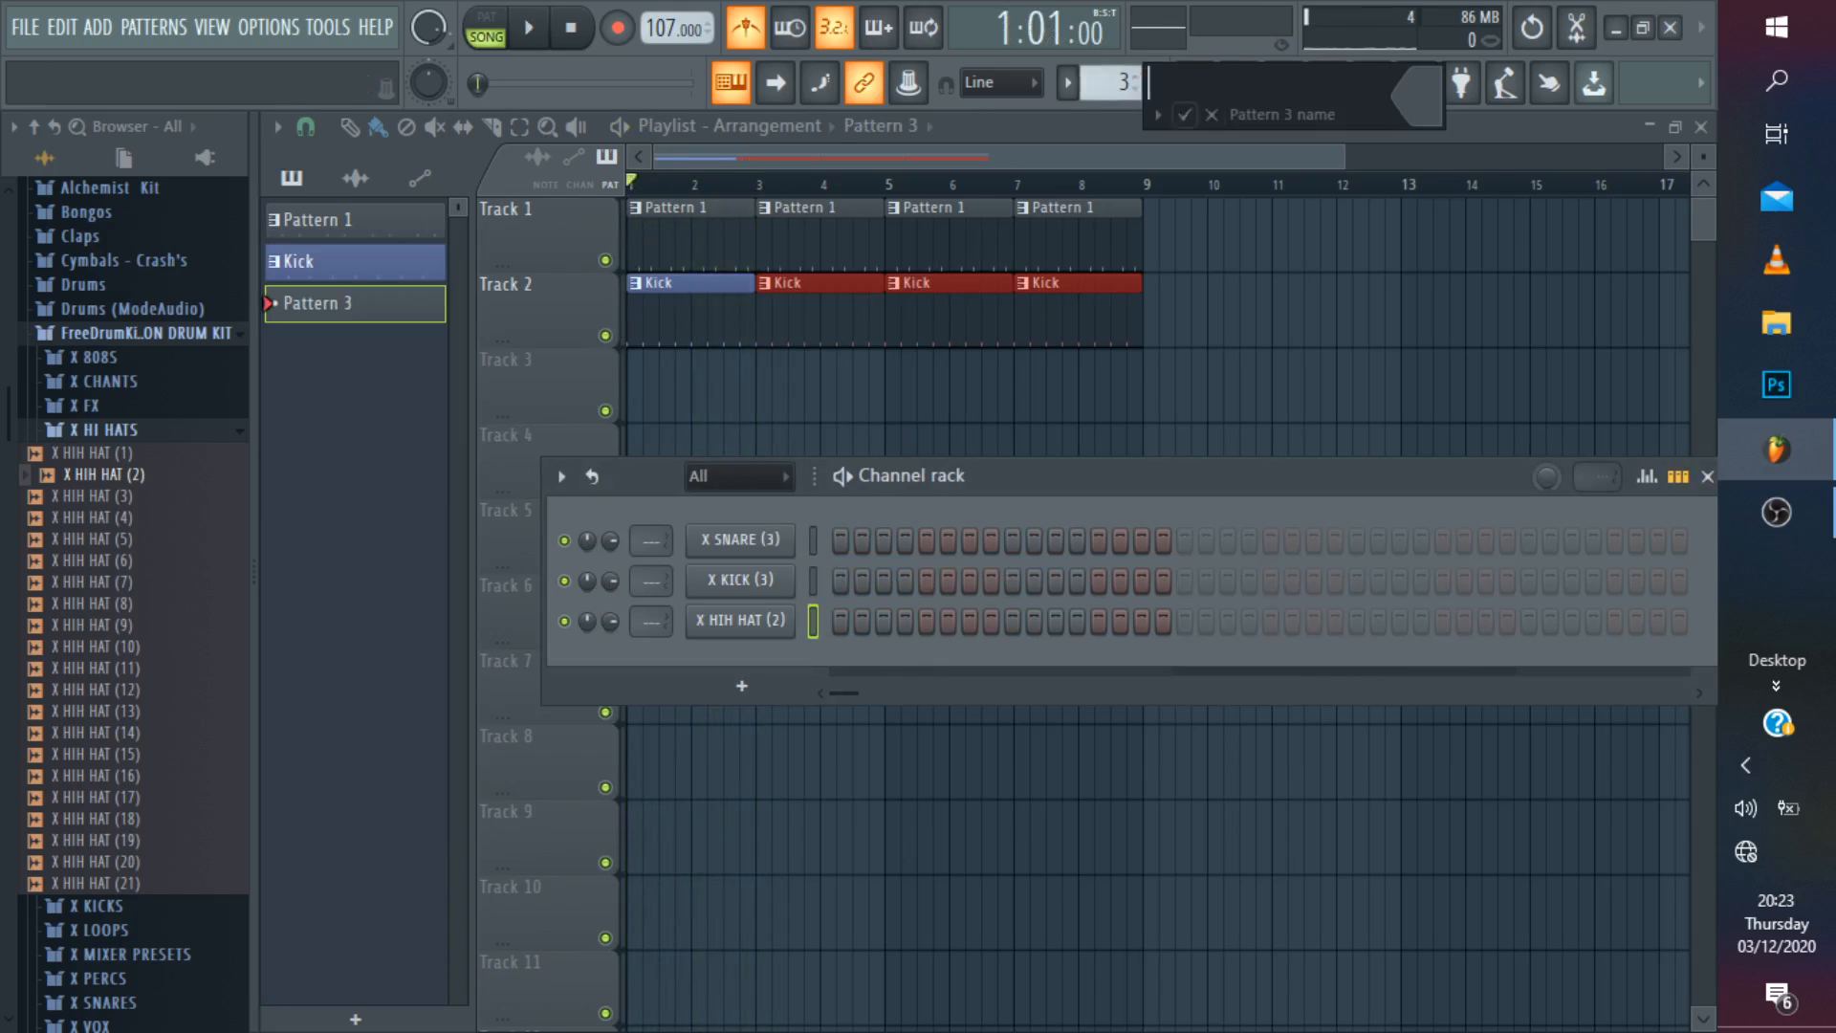
{"action": "left_click", "coordinate": [1184, 114]}
{"action": "left_click", "coordinate": [636, 388]}
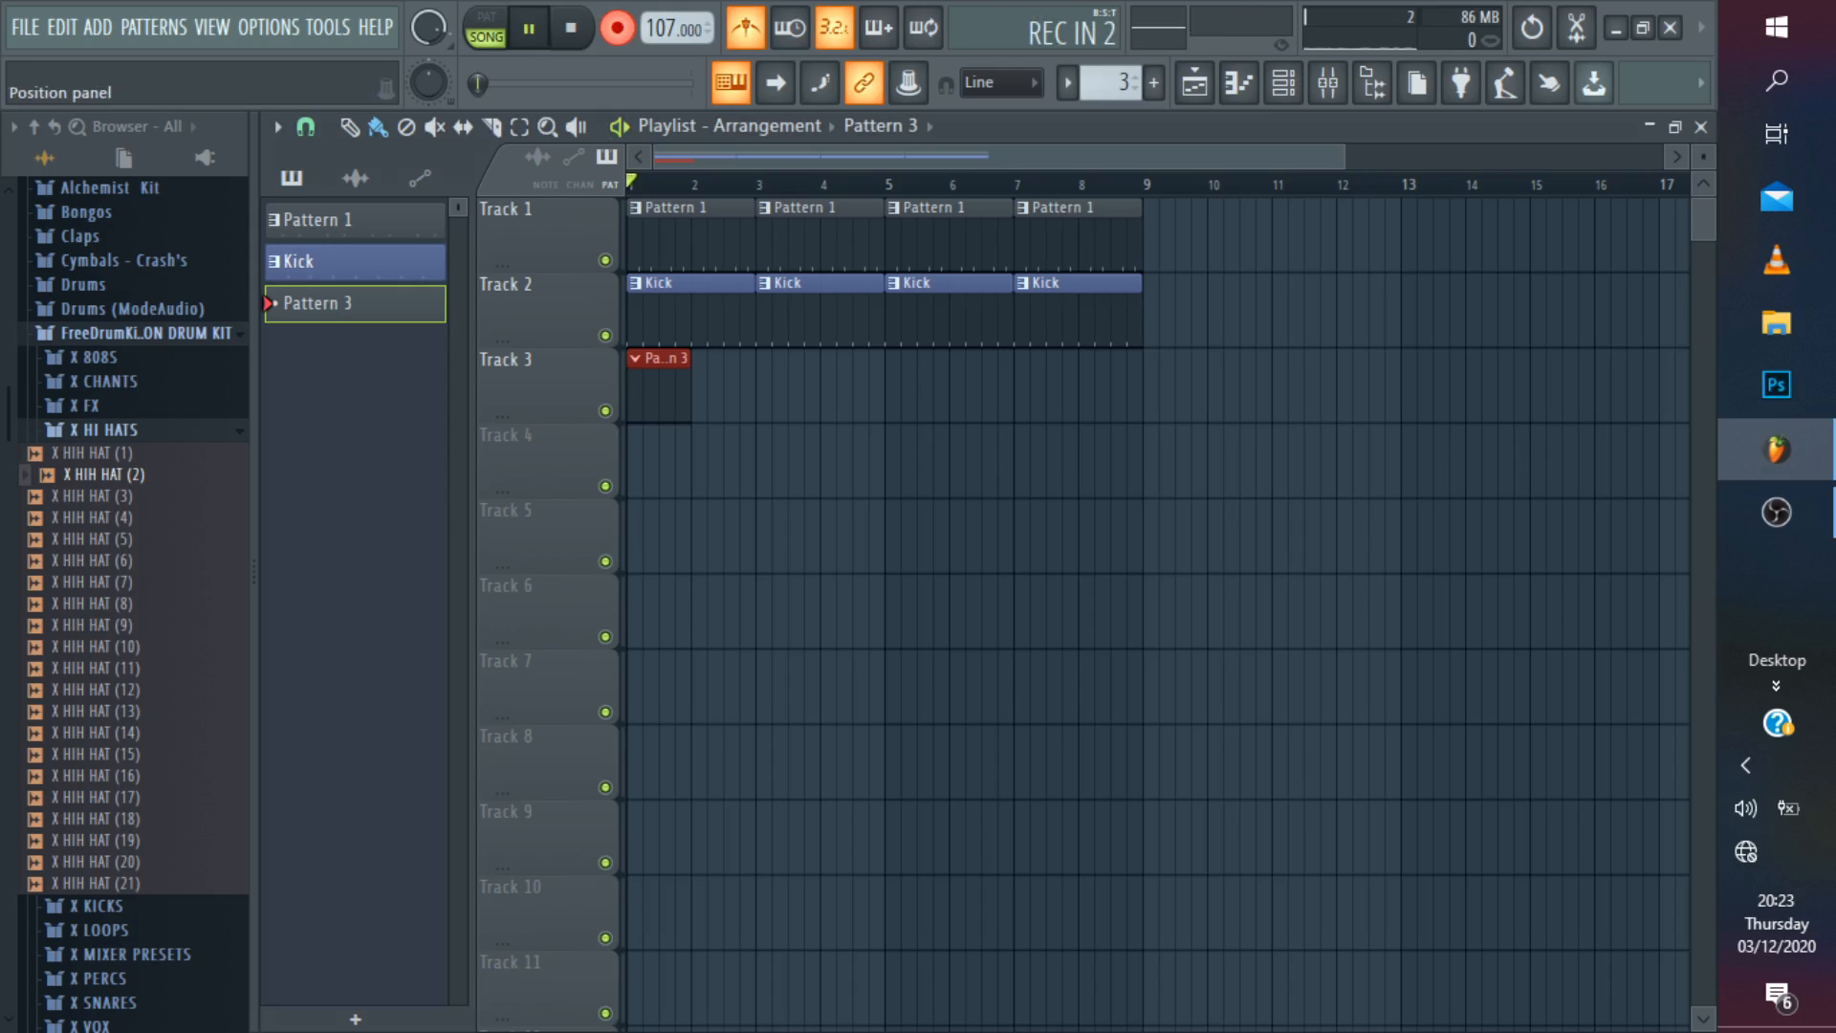
Record pairs of live X HIH HAT (2) hits into Pattern 3 while the song plays through bar 4.
{"action": "key", "text": "z"}
{"action": "key", "text": "z"}
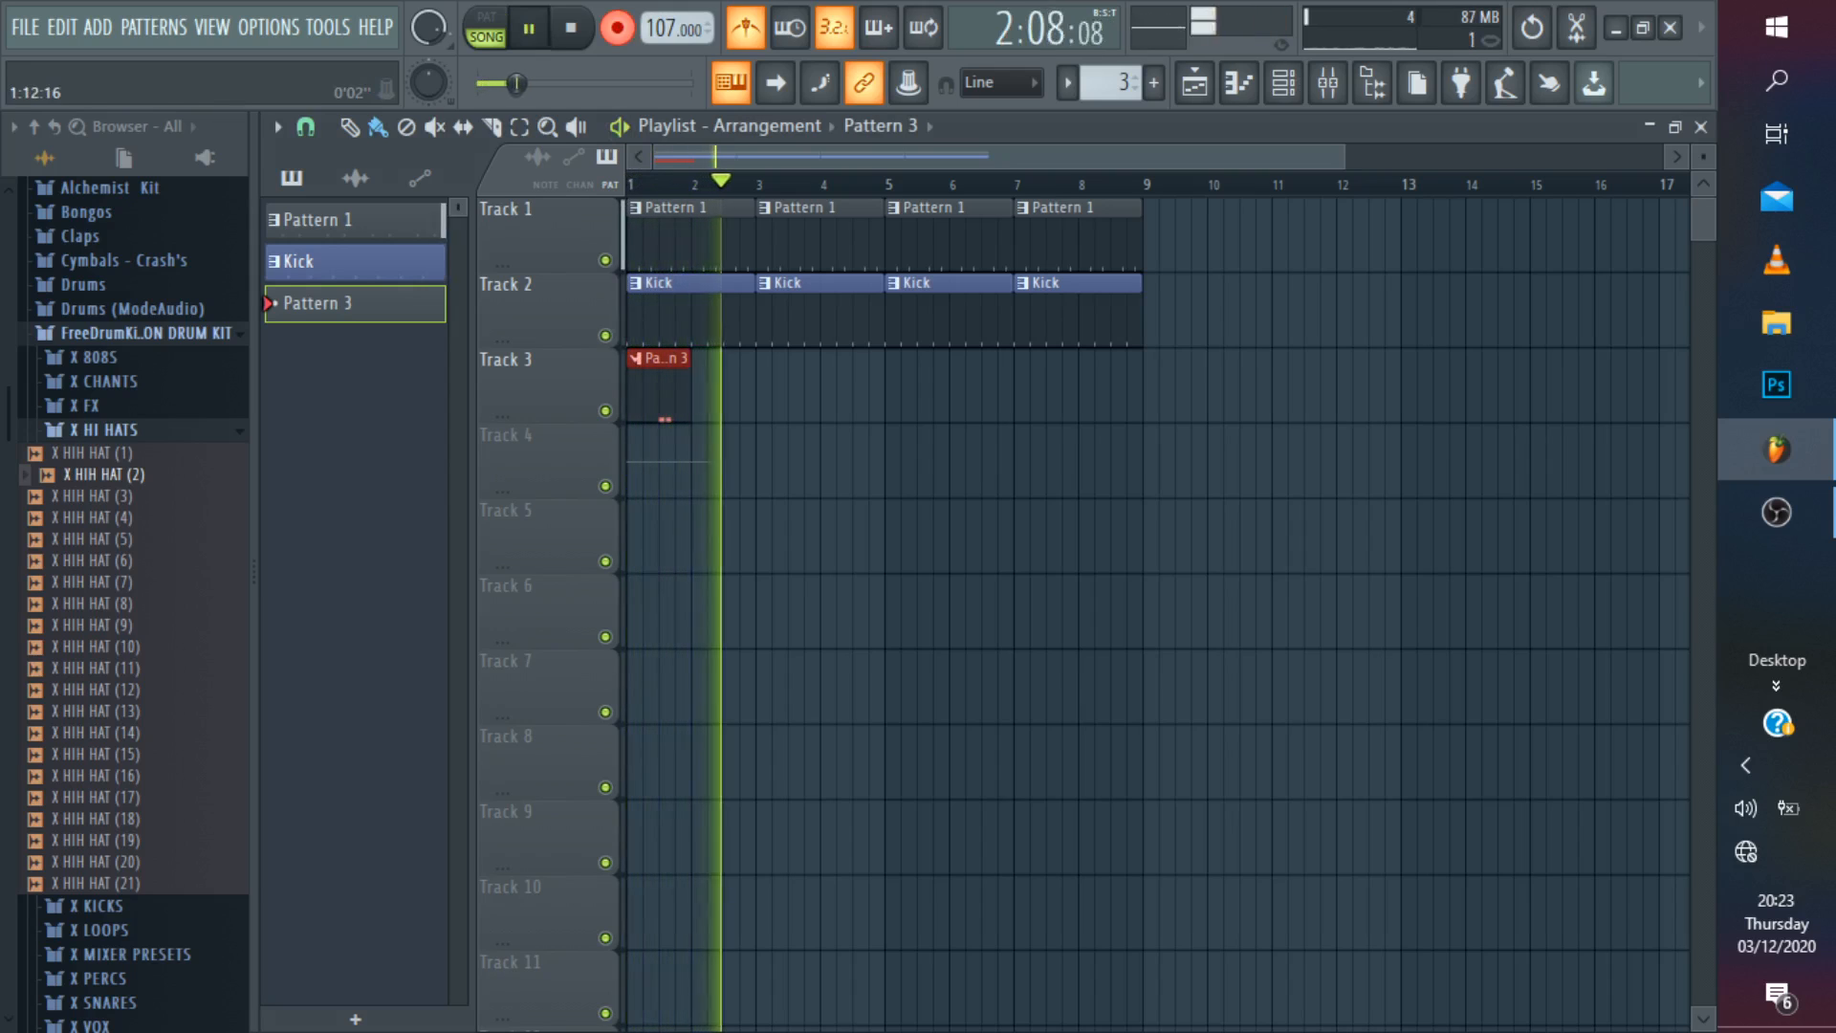
{"action": "key", "text": "z"}
{"action": "key", "text": "z"}
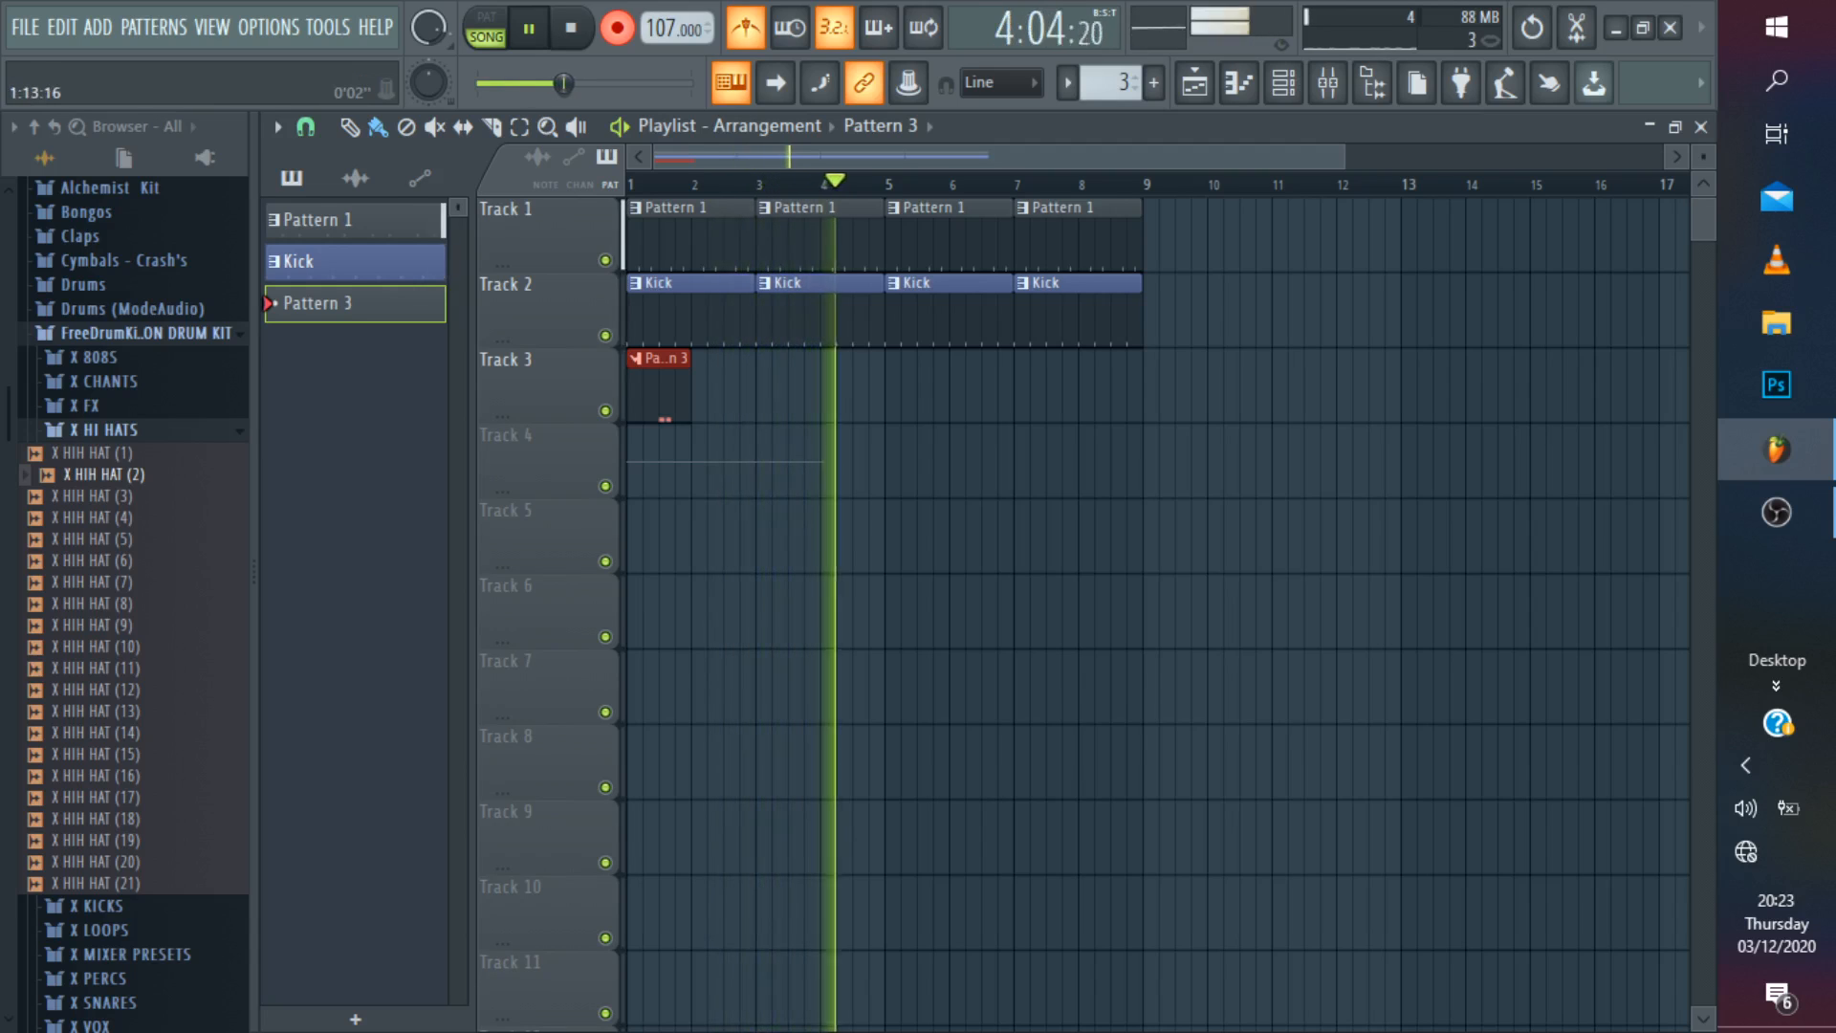
{"action": "key", "text": "space"}
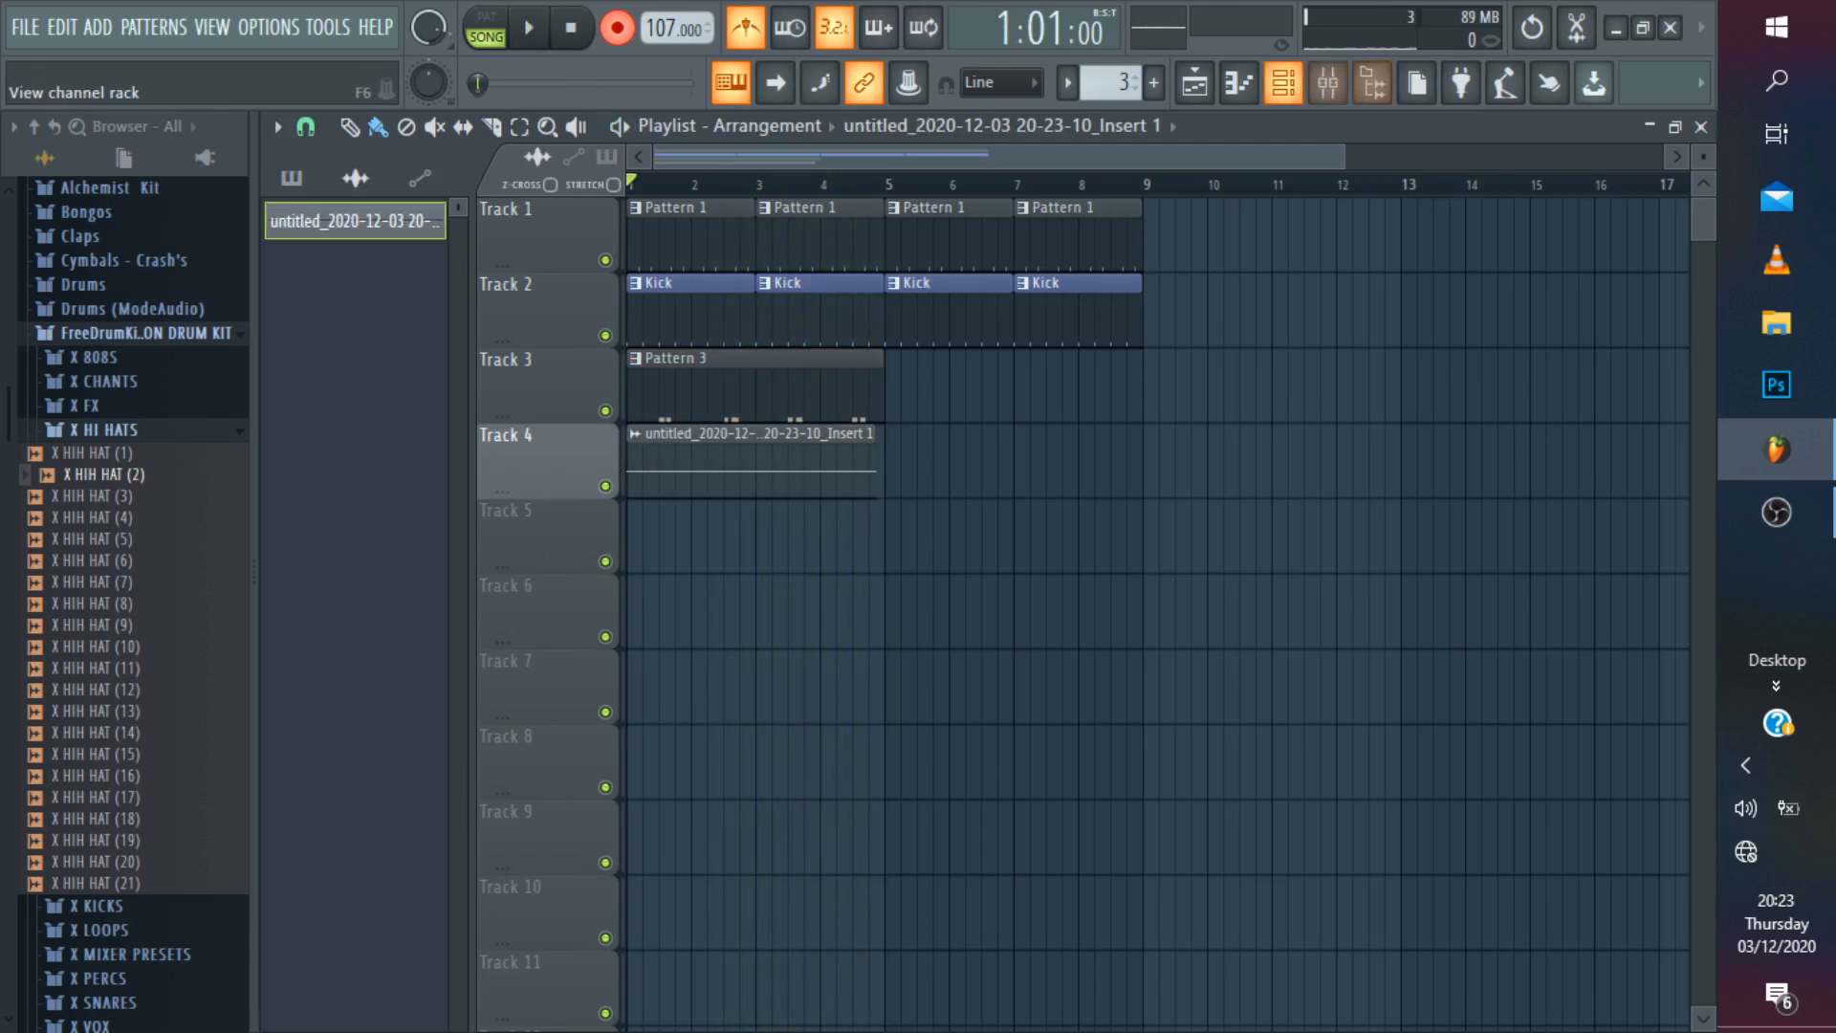
Set the audio input of mixer track Insert 1 to (none).
{"action": "left_click", "coordinate": [1327, 84]}
{"action": "left_click", "coordinate": [406, 363]}
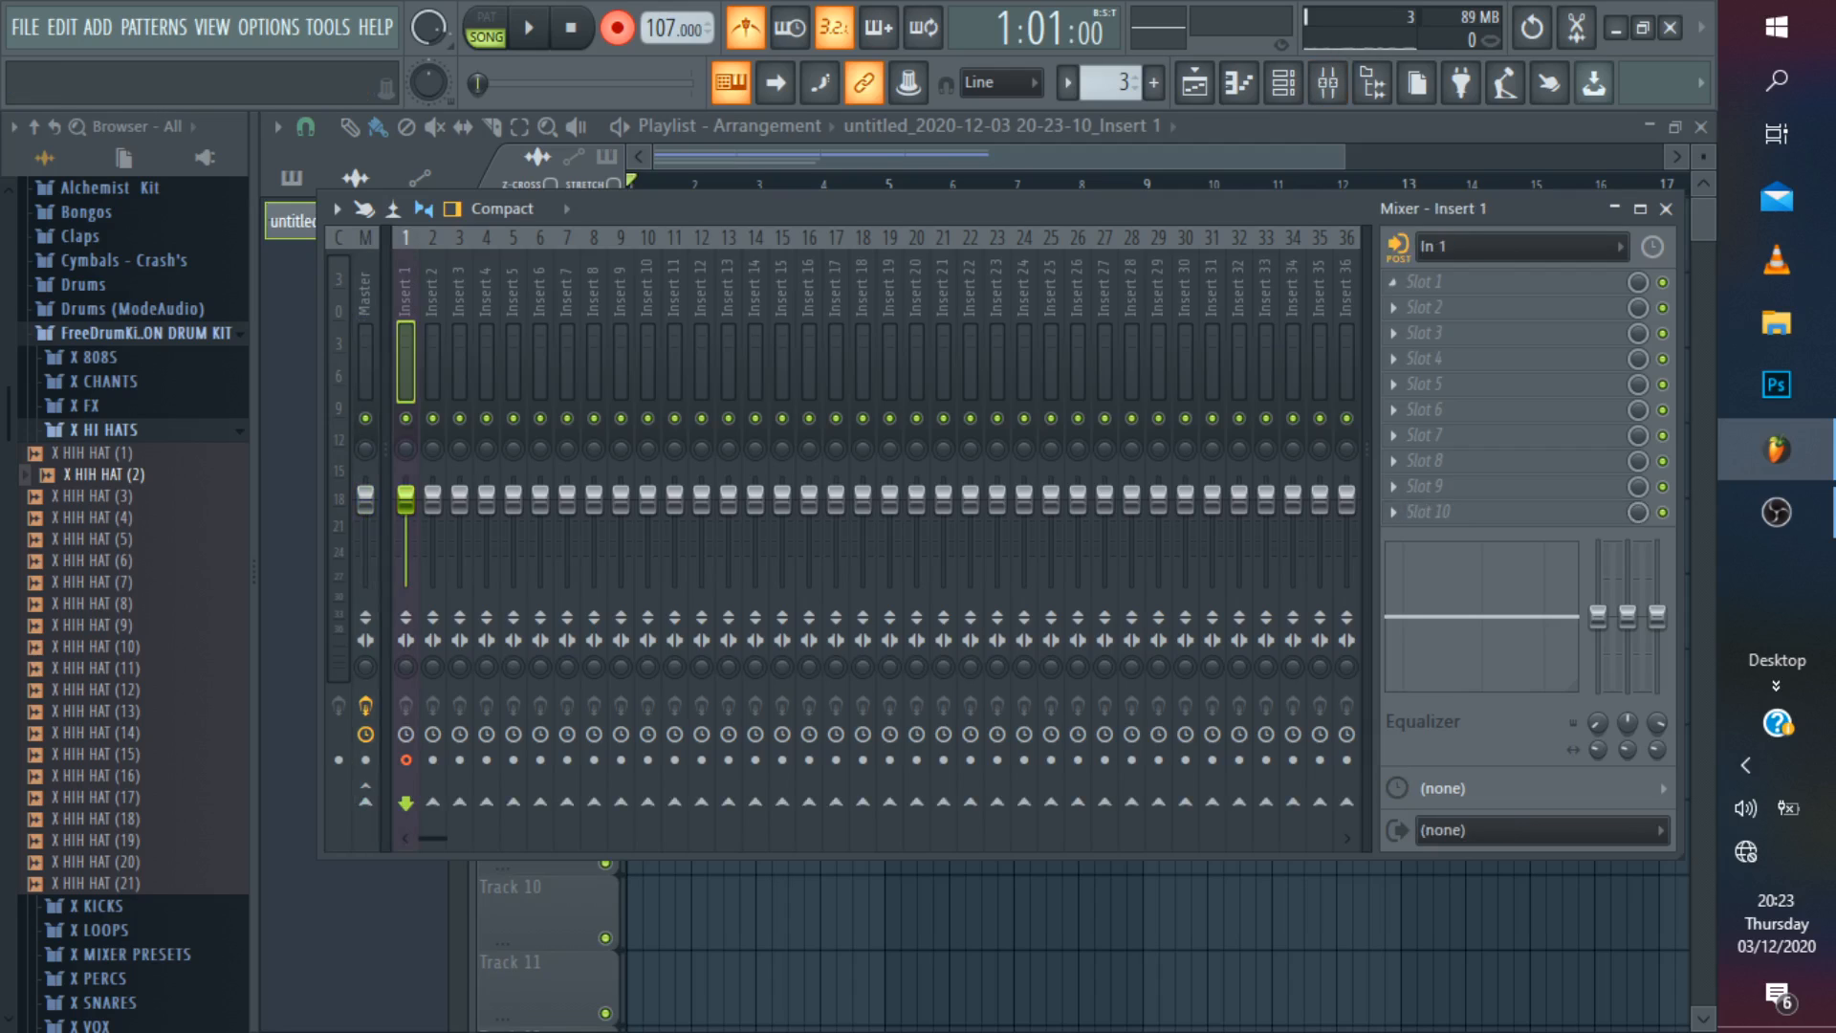
{"action": "left_click", "coordinate": [1521, 246]}
{"action": "left_click", "coordinate": [1520, 406]}
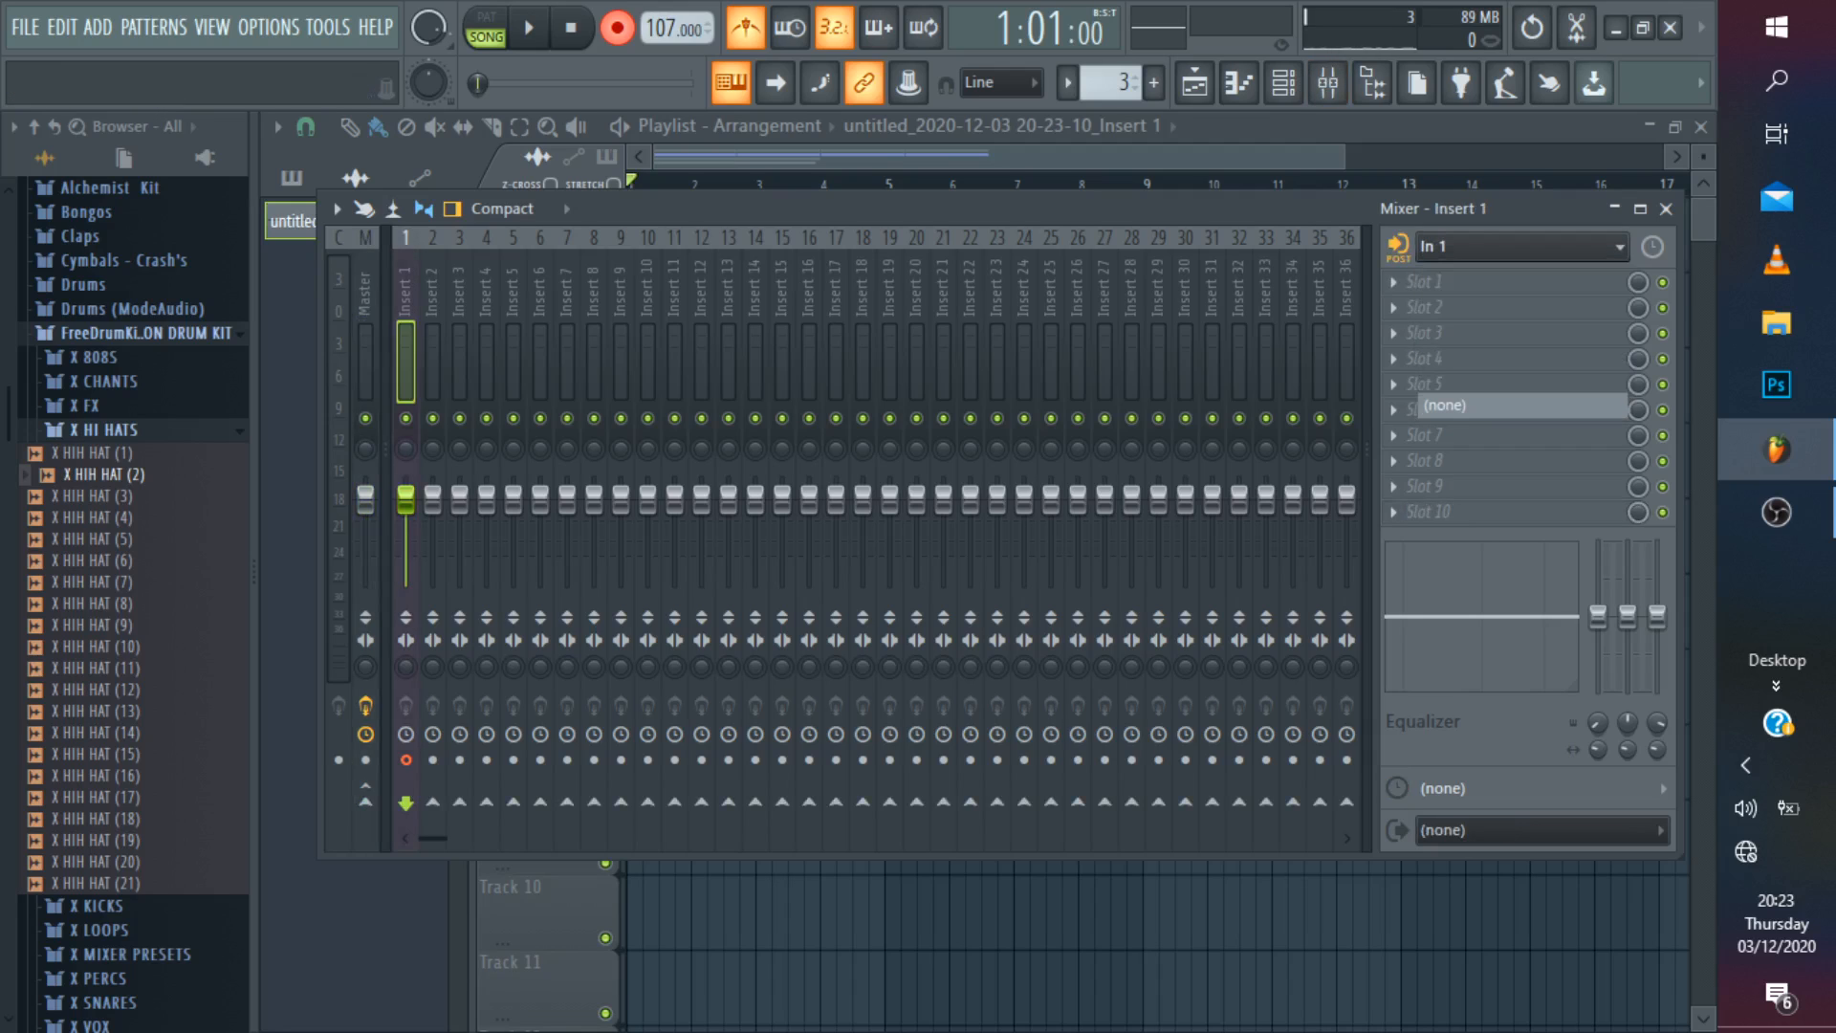
{"action": "left_click", "coordinate": [1666, 208]}
Delete the recorded Insert 1 audio clip from Track 4.
{"action": "key", "text": "space"}
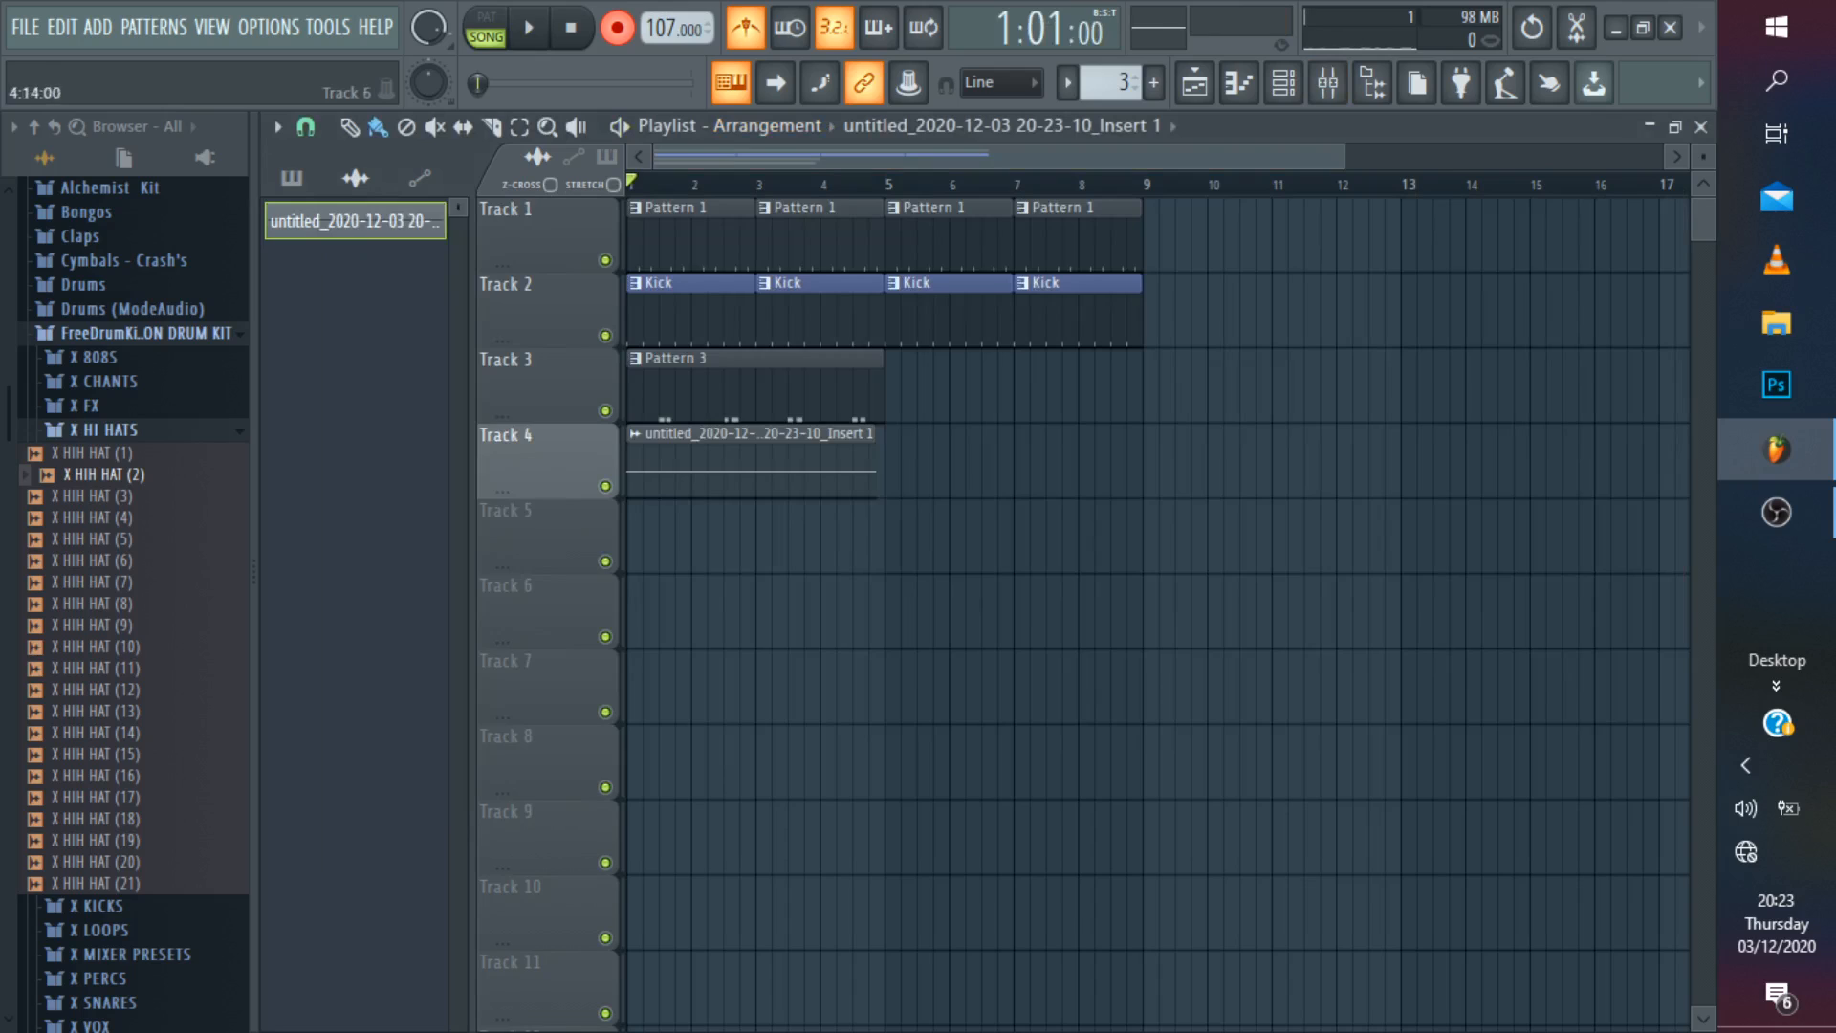
{"action": "right_click", "coordinate": [860, 461]}
{"action": "key", "text": "space"}
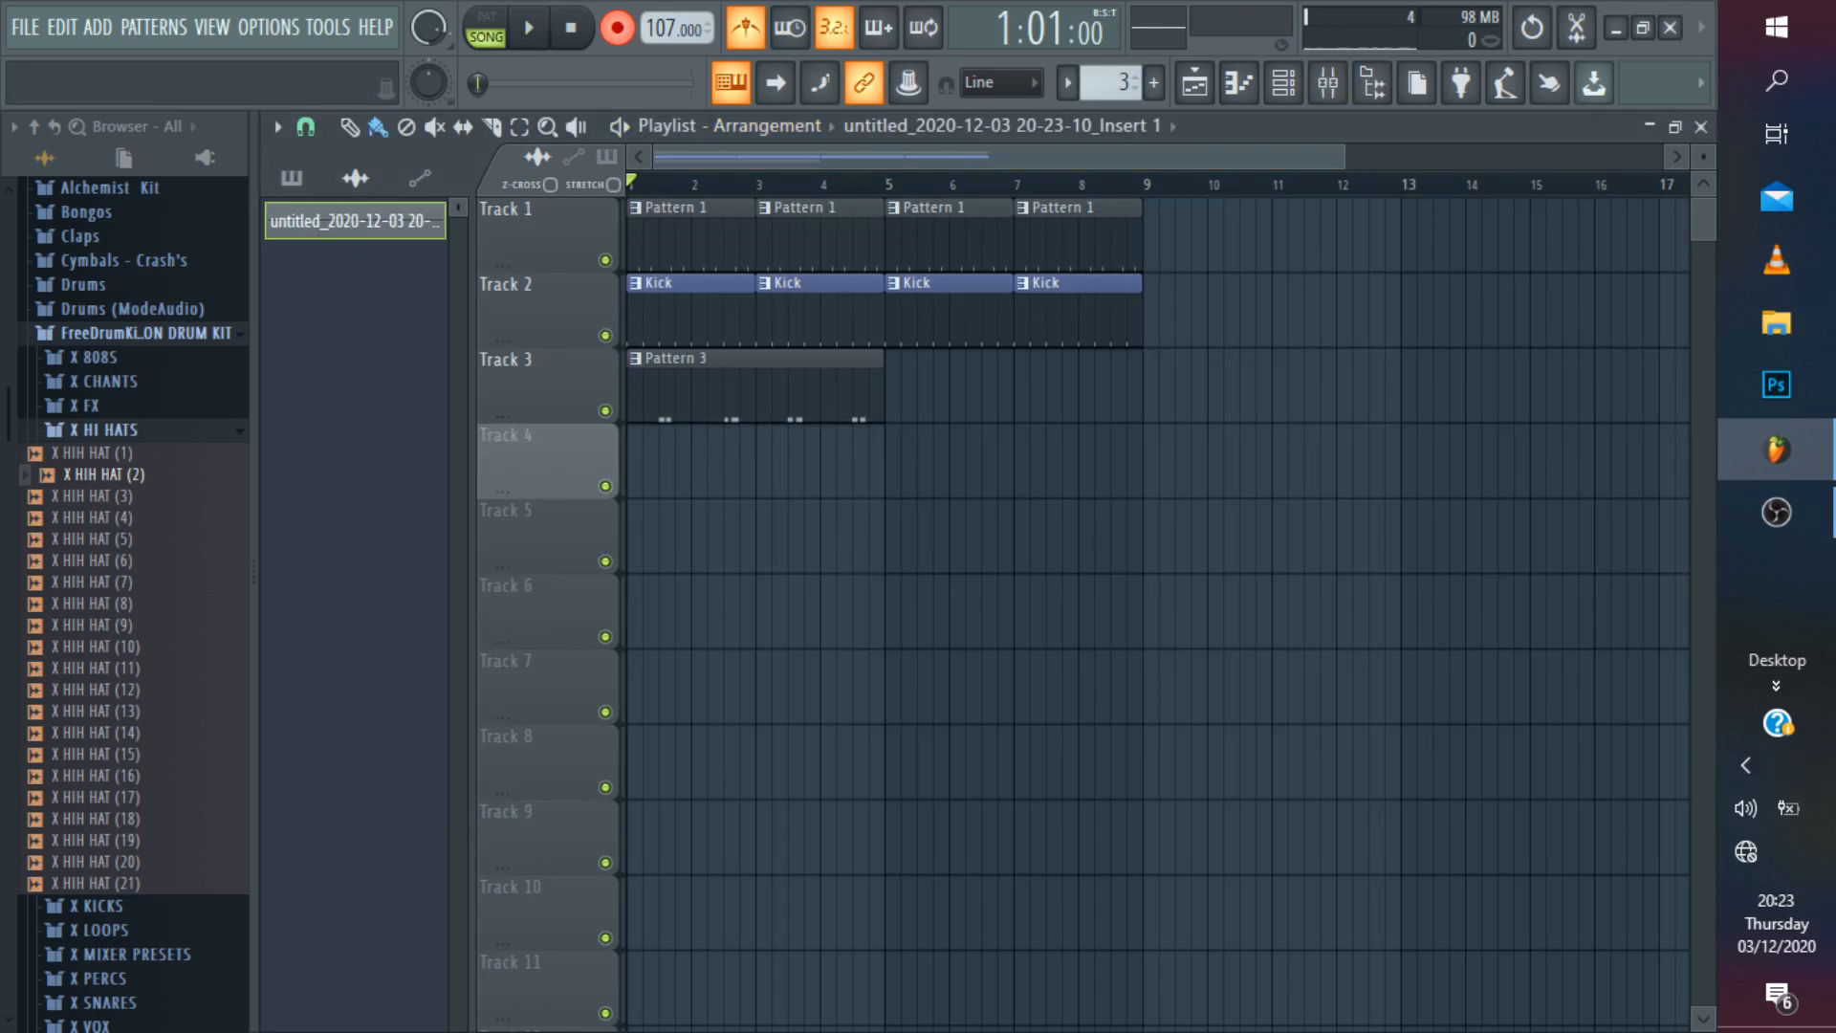
Delete the Kick clip at bar 1 of Track 2 and place a Kick clip there again.
{"action": "right_click", "coordinate": [692, 304]}
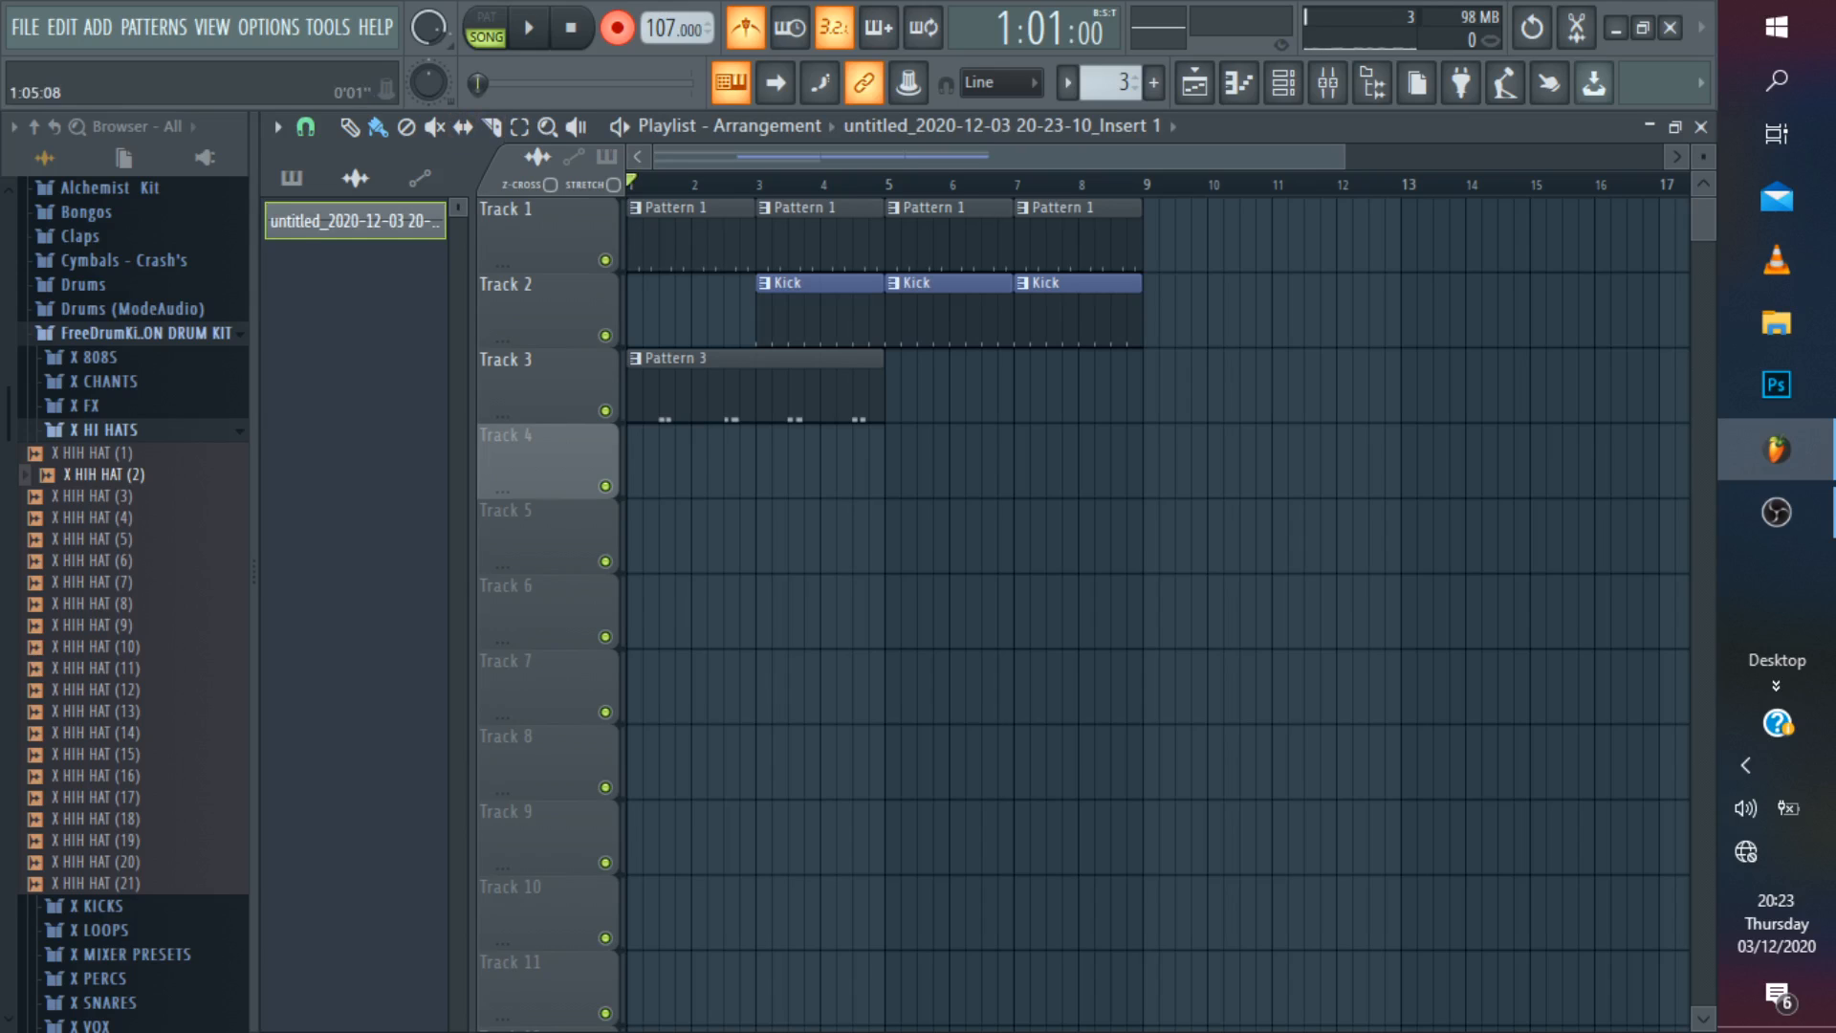
{"action": "left_click", "coordinate": [803, 310]}
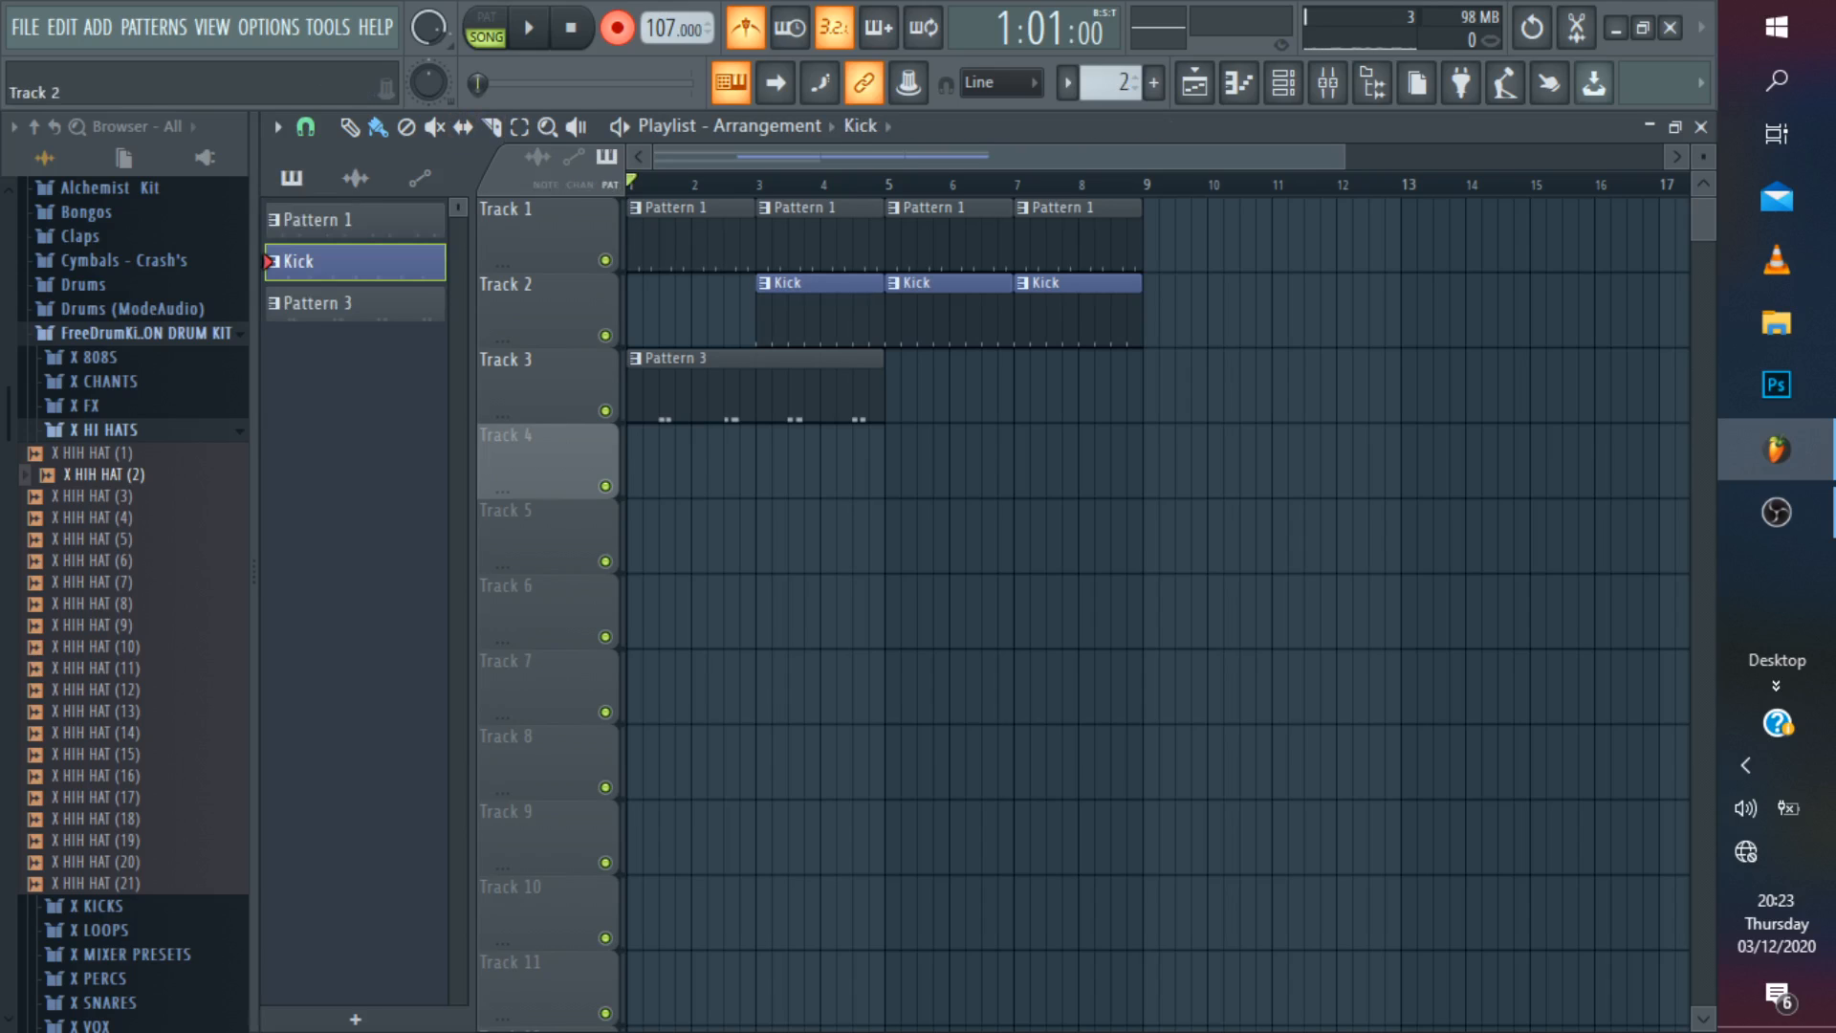
{"action": "left_click_drag", "start_coordinate": [658, 536], "coordinate": [648, 286]}
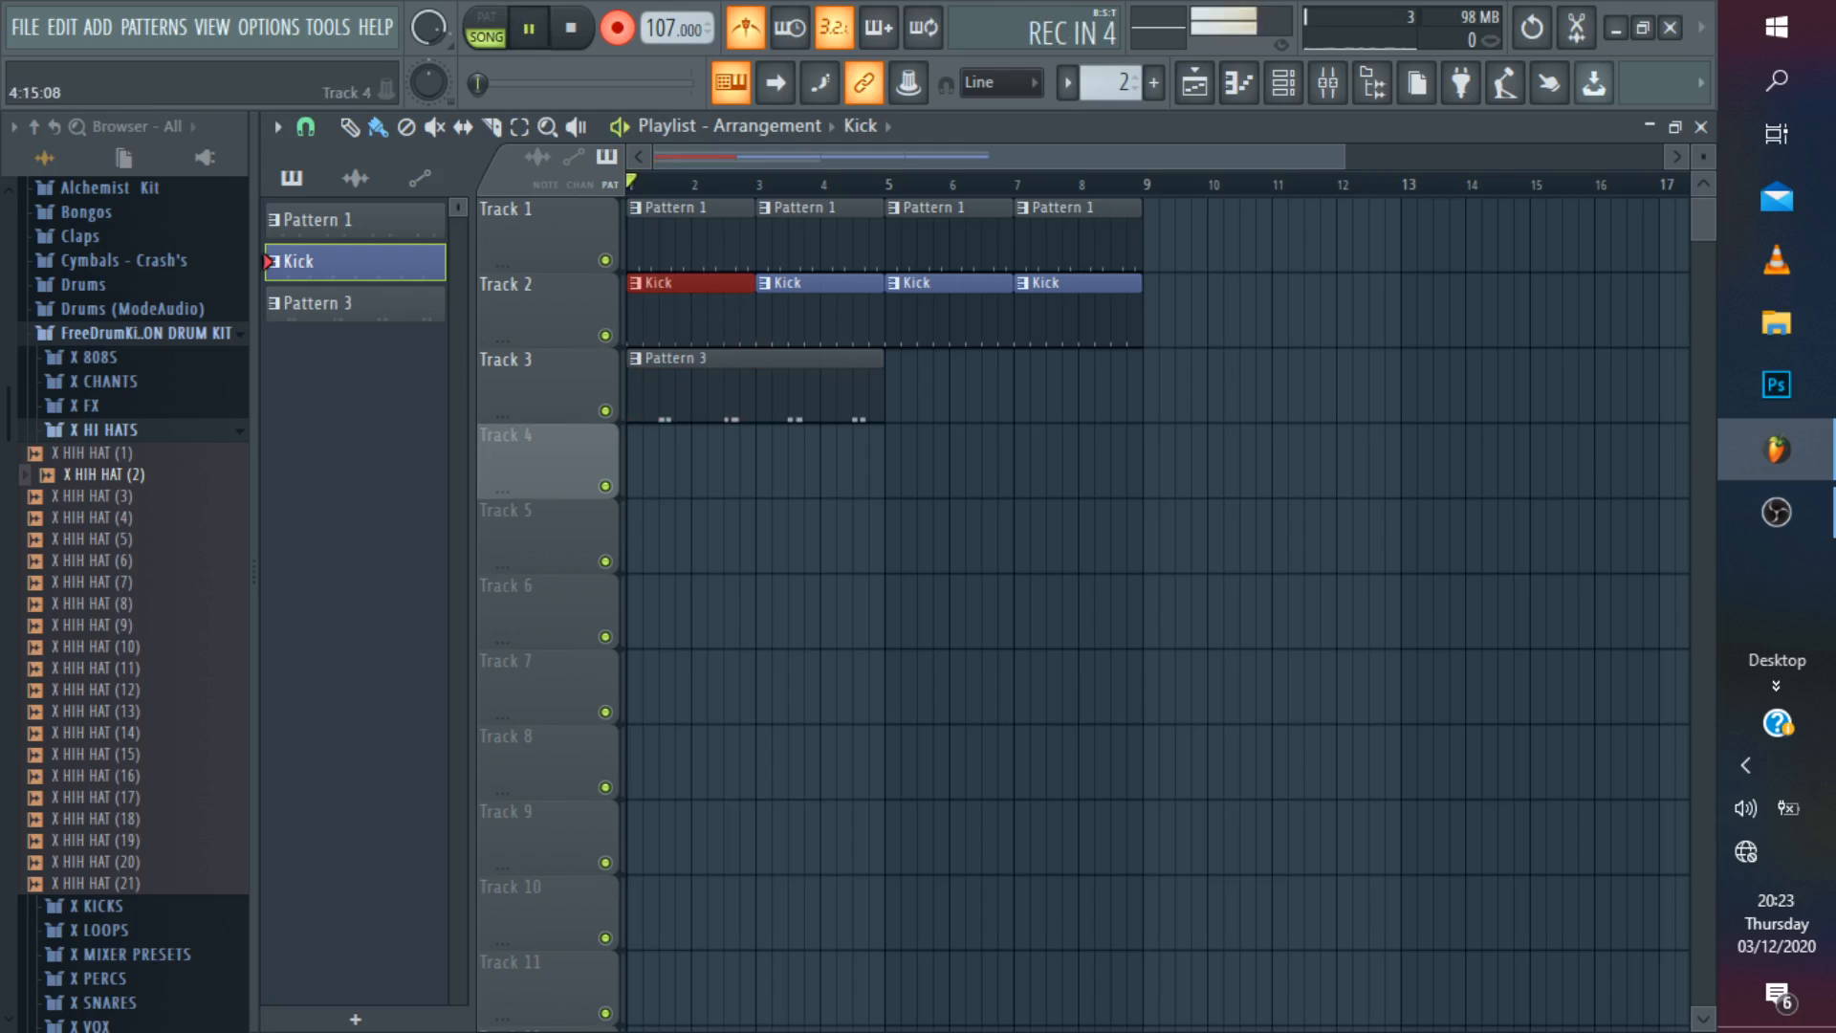
Play the song with recording off and align Pattern 3's recorded X HIH HAT (2) notes to the grid in the piano roll.
{"action": "key", "text": "space"}
{"action": "key", "text": "space"}
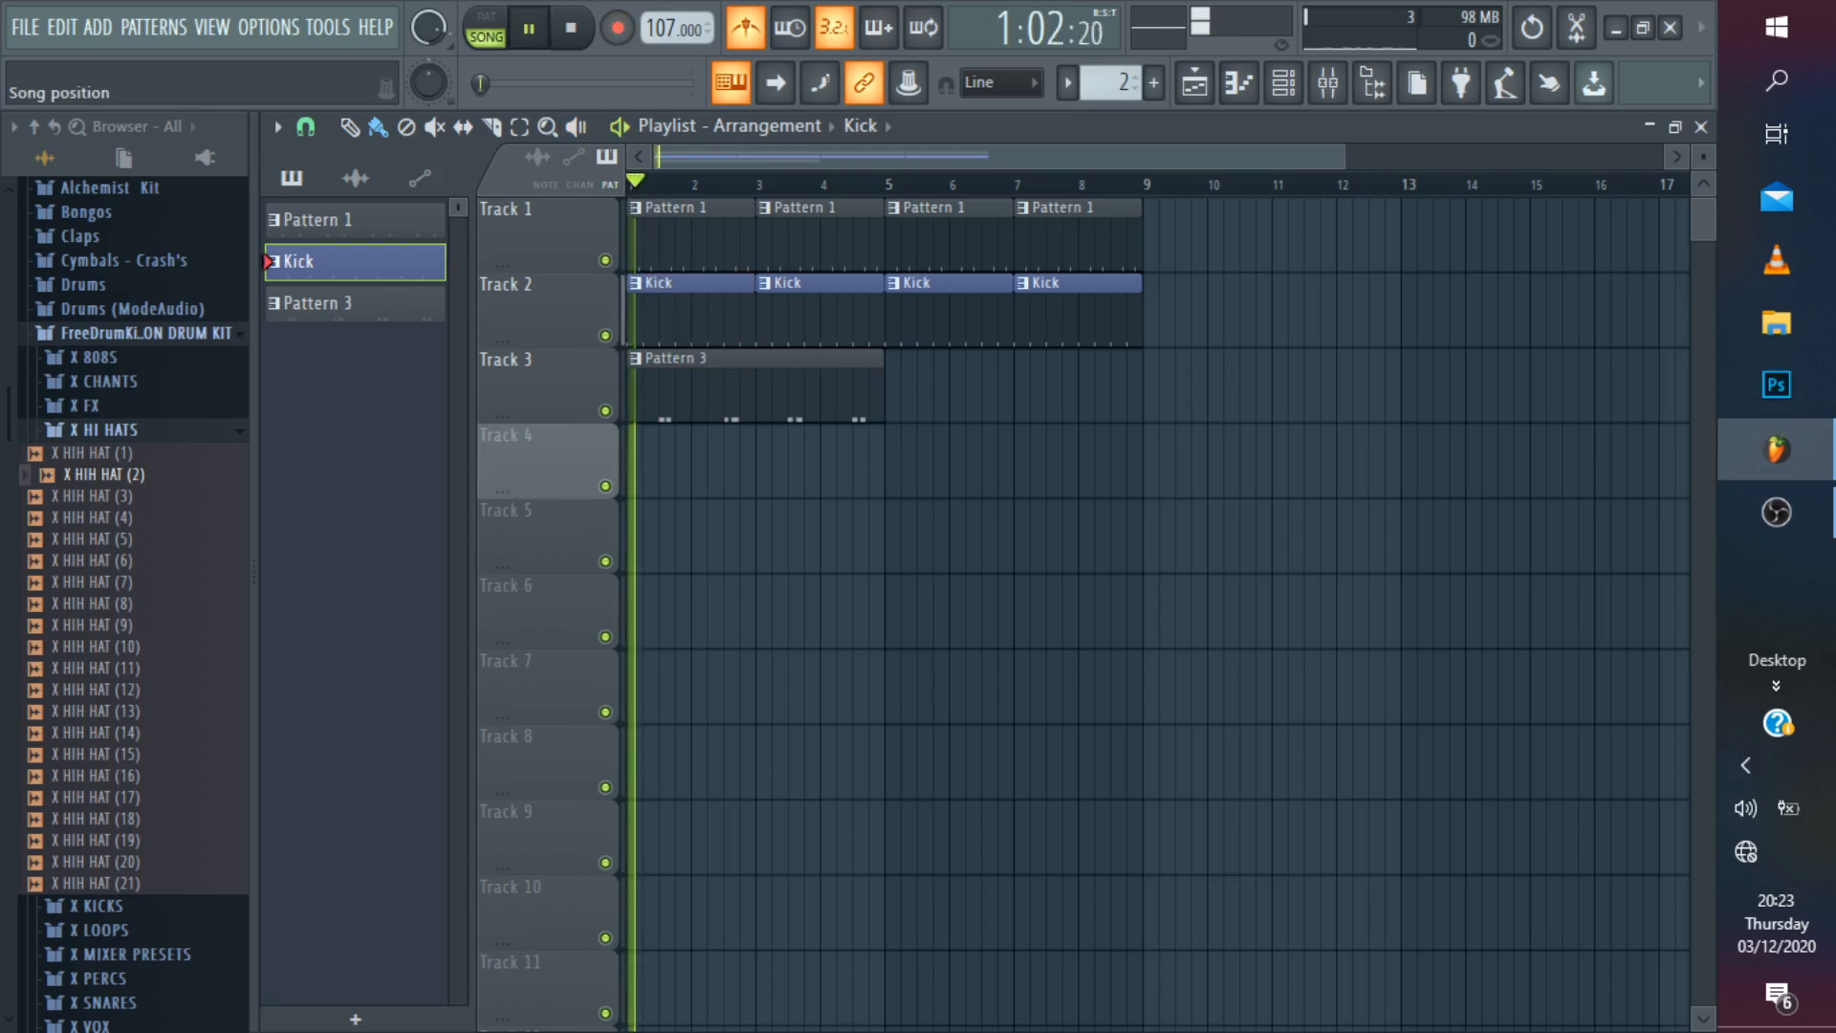
{"action": "left_click", "coordinate": [756, 360]}
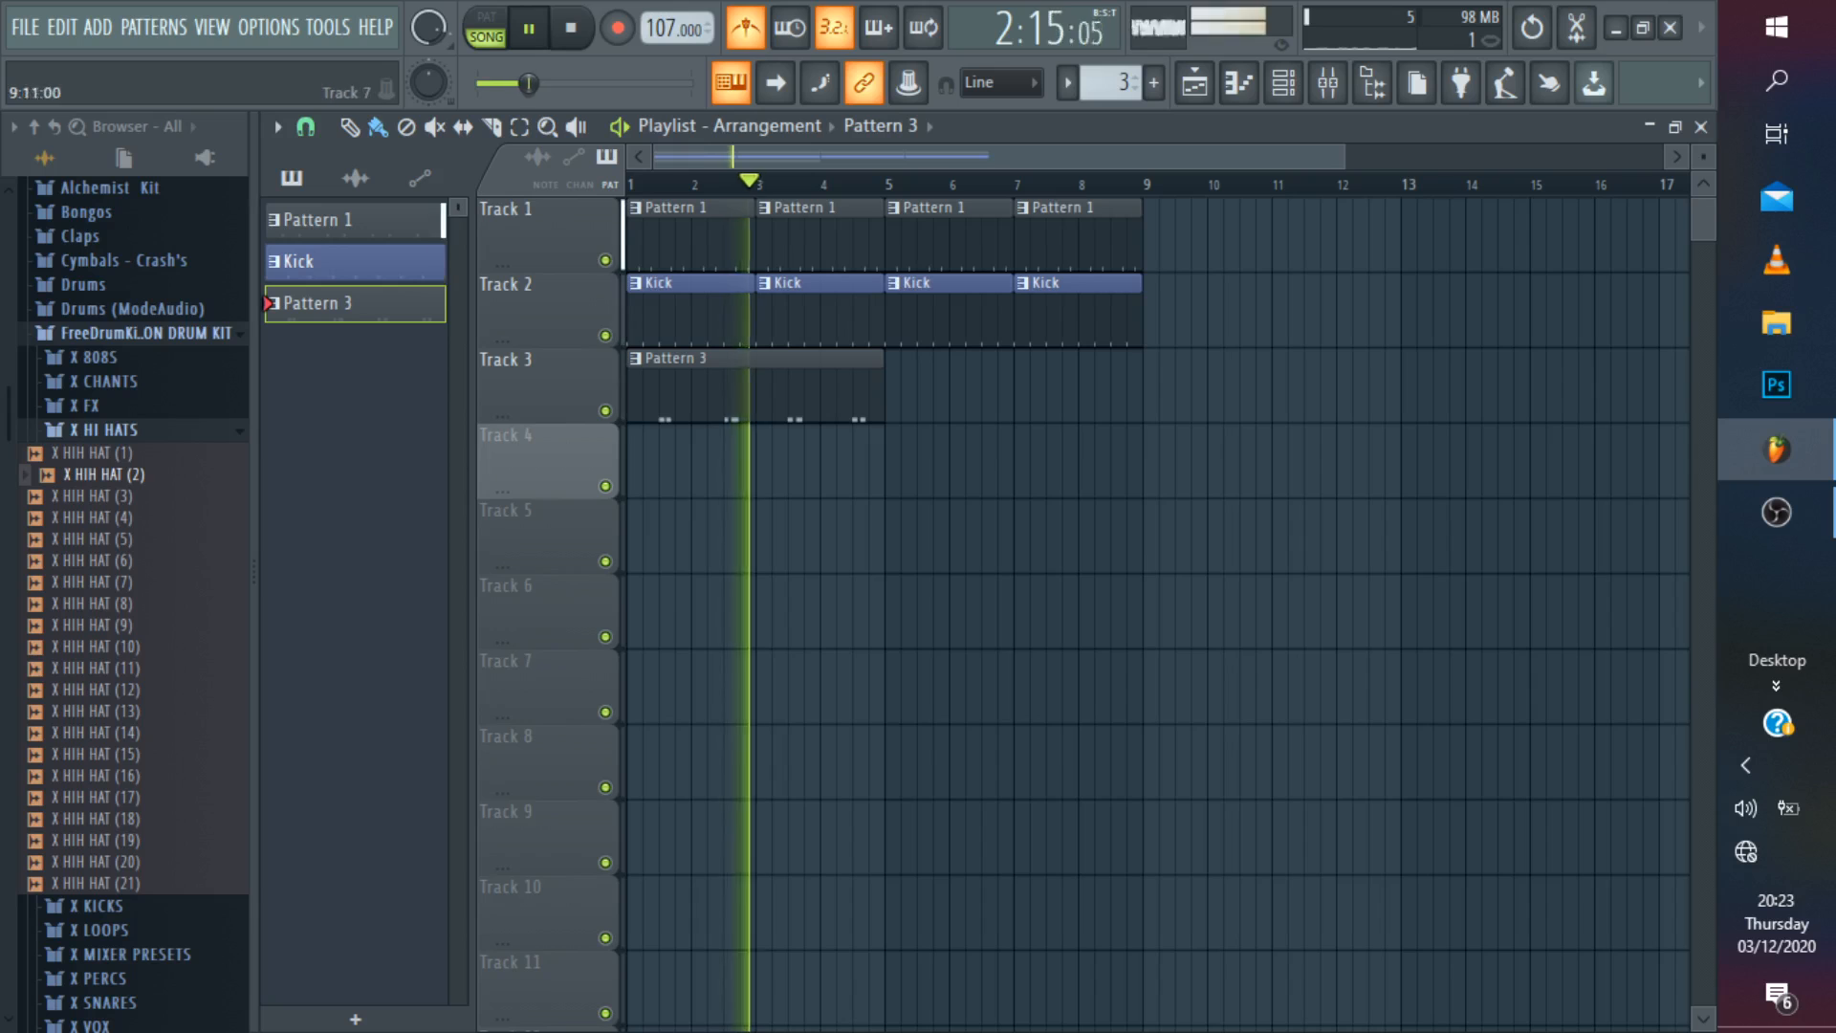
{"action": "key", "text": "space"}
{"action": "double_click", "coordinate": [839, 402]}
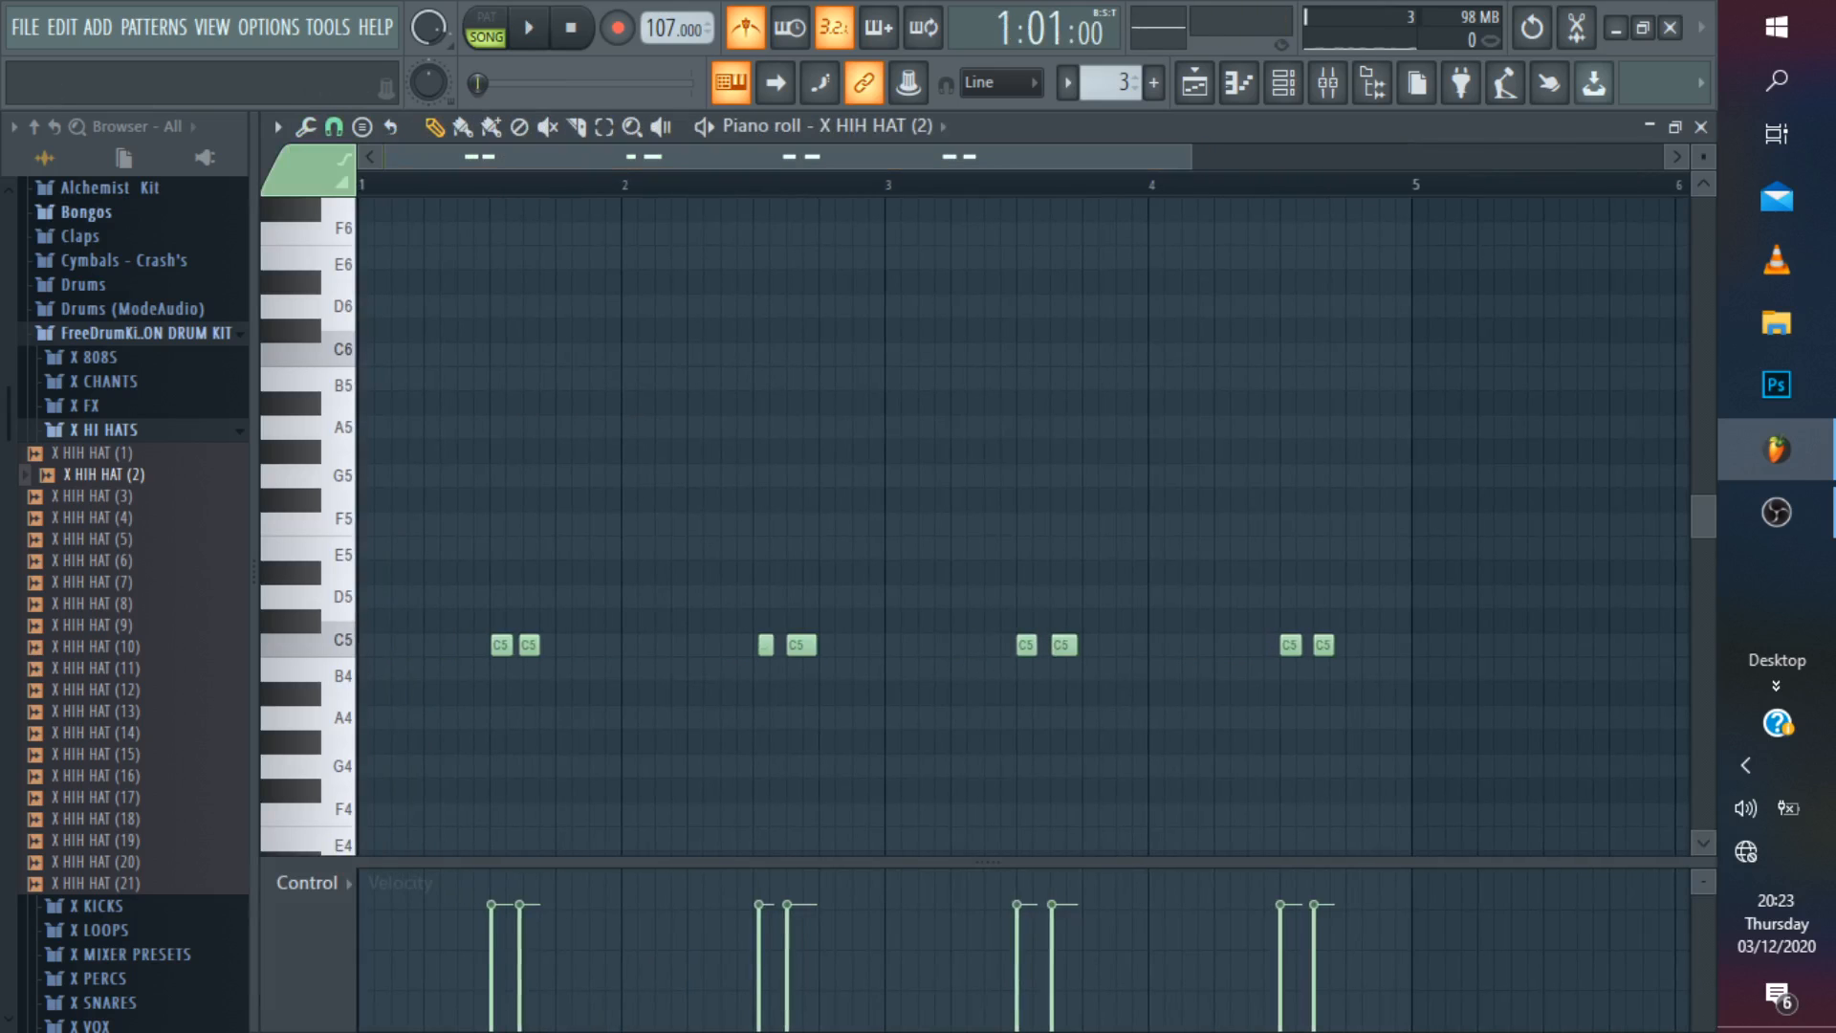
{"action": "key", "text": "space"}
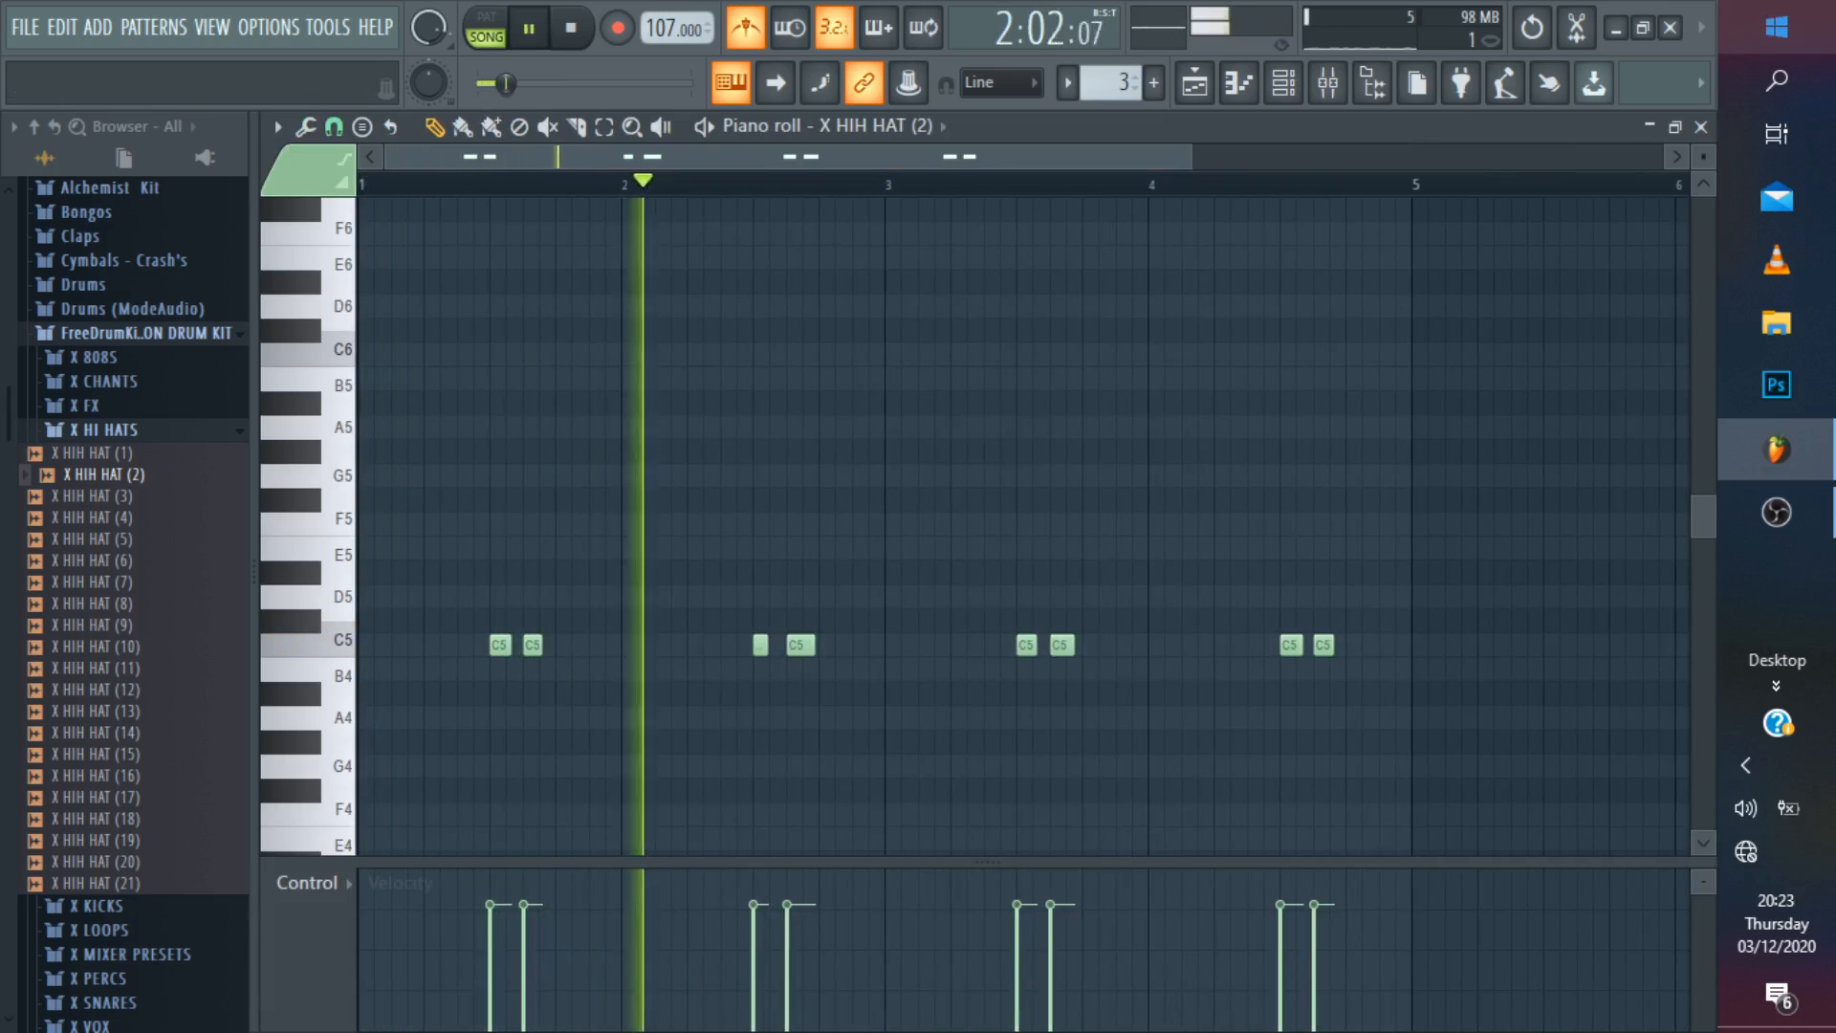
Duplicate the Pattern 3 clip once along Track 3, filling it through bar 8, and stop playback.
{"action": "key", "text": "F5"}
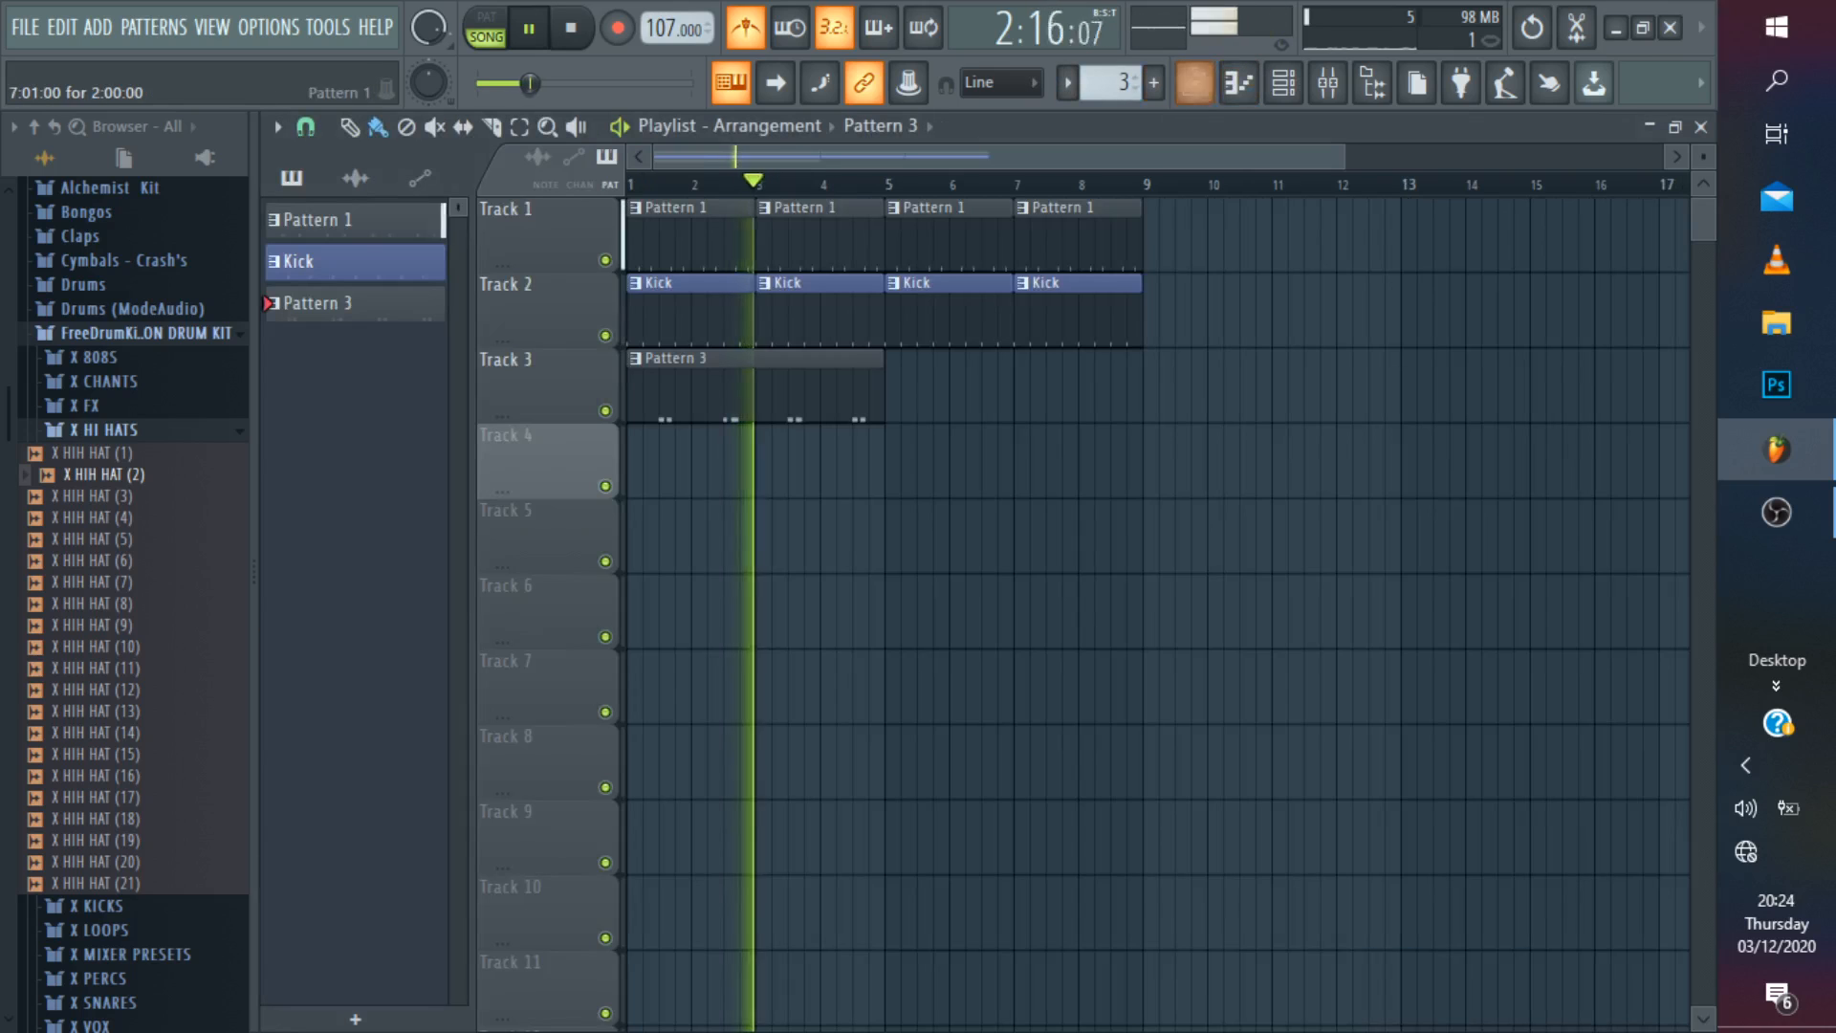
{"action": "key", "text": "ctrl+b"}
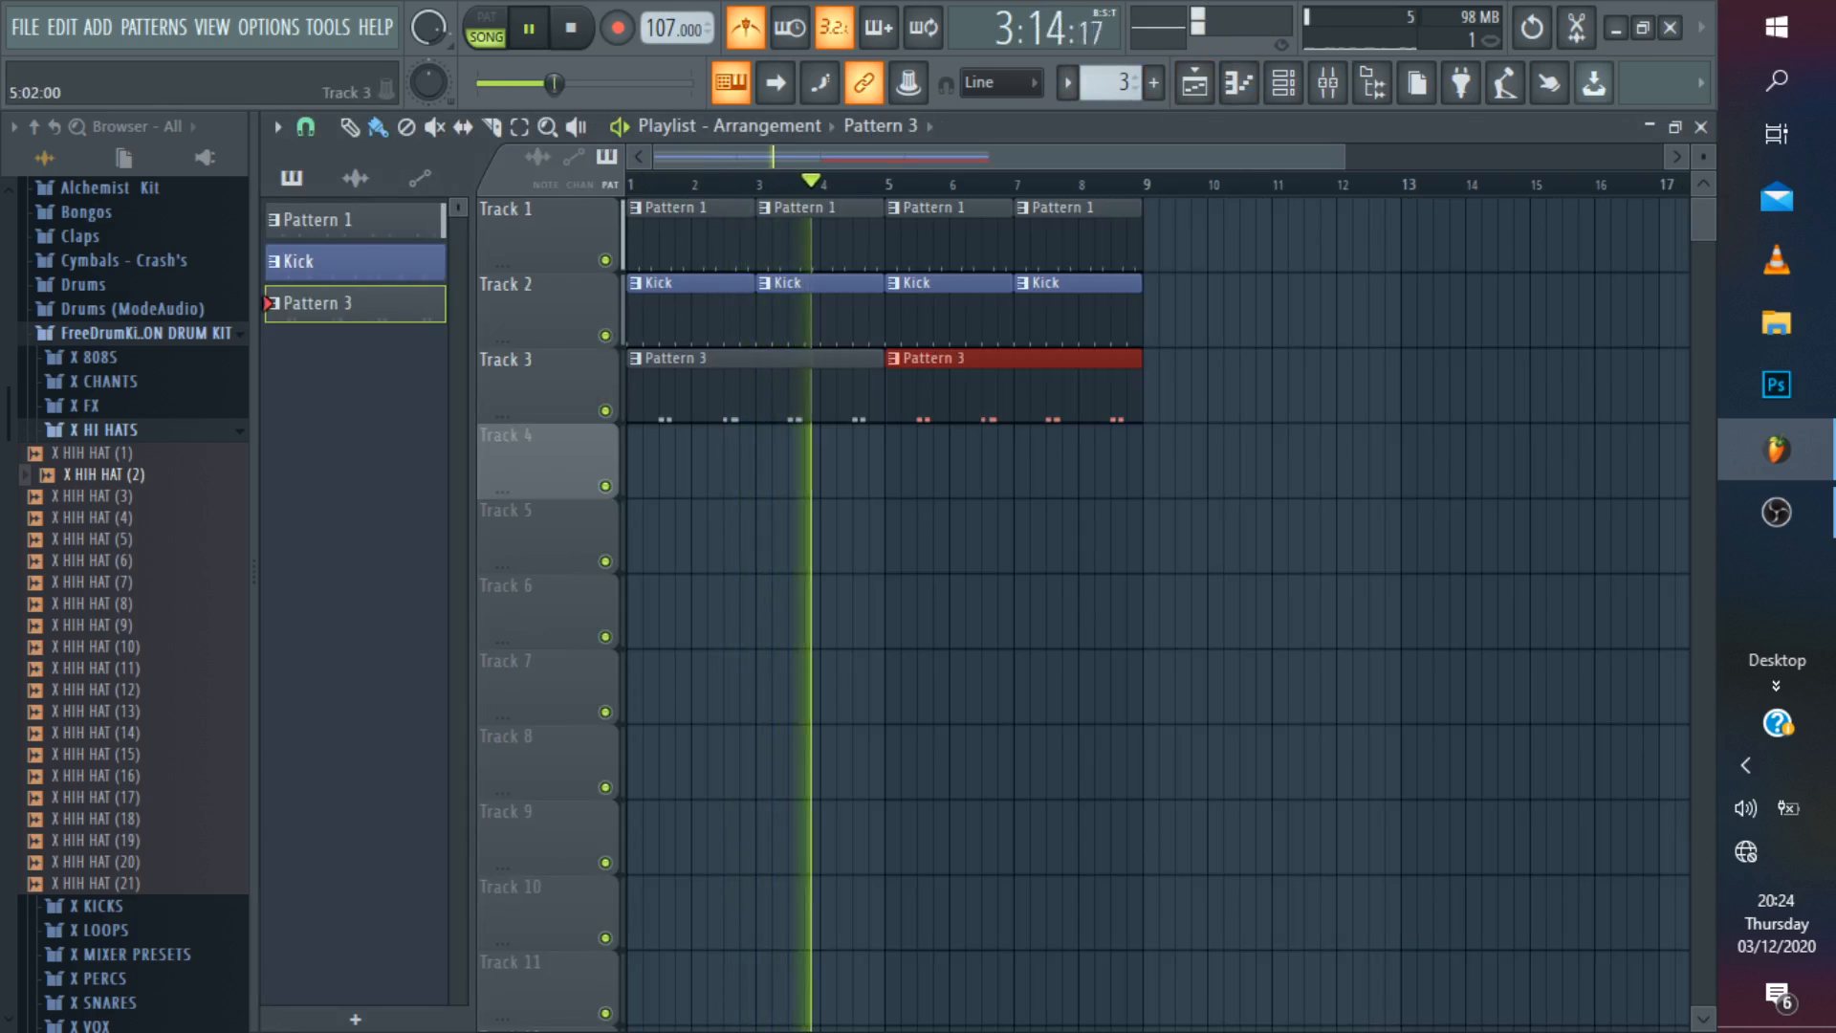
{"action": "key", "text": "space"}
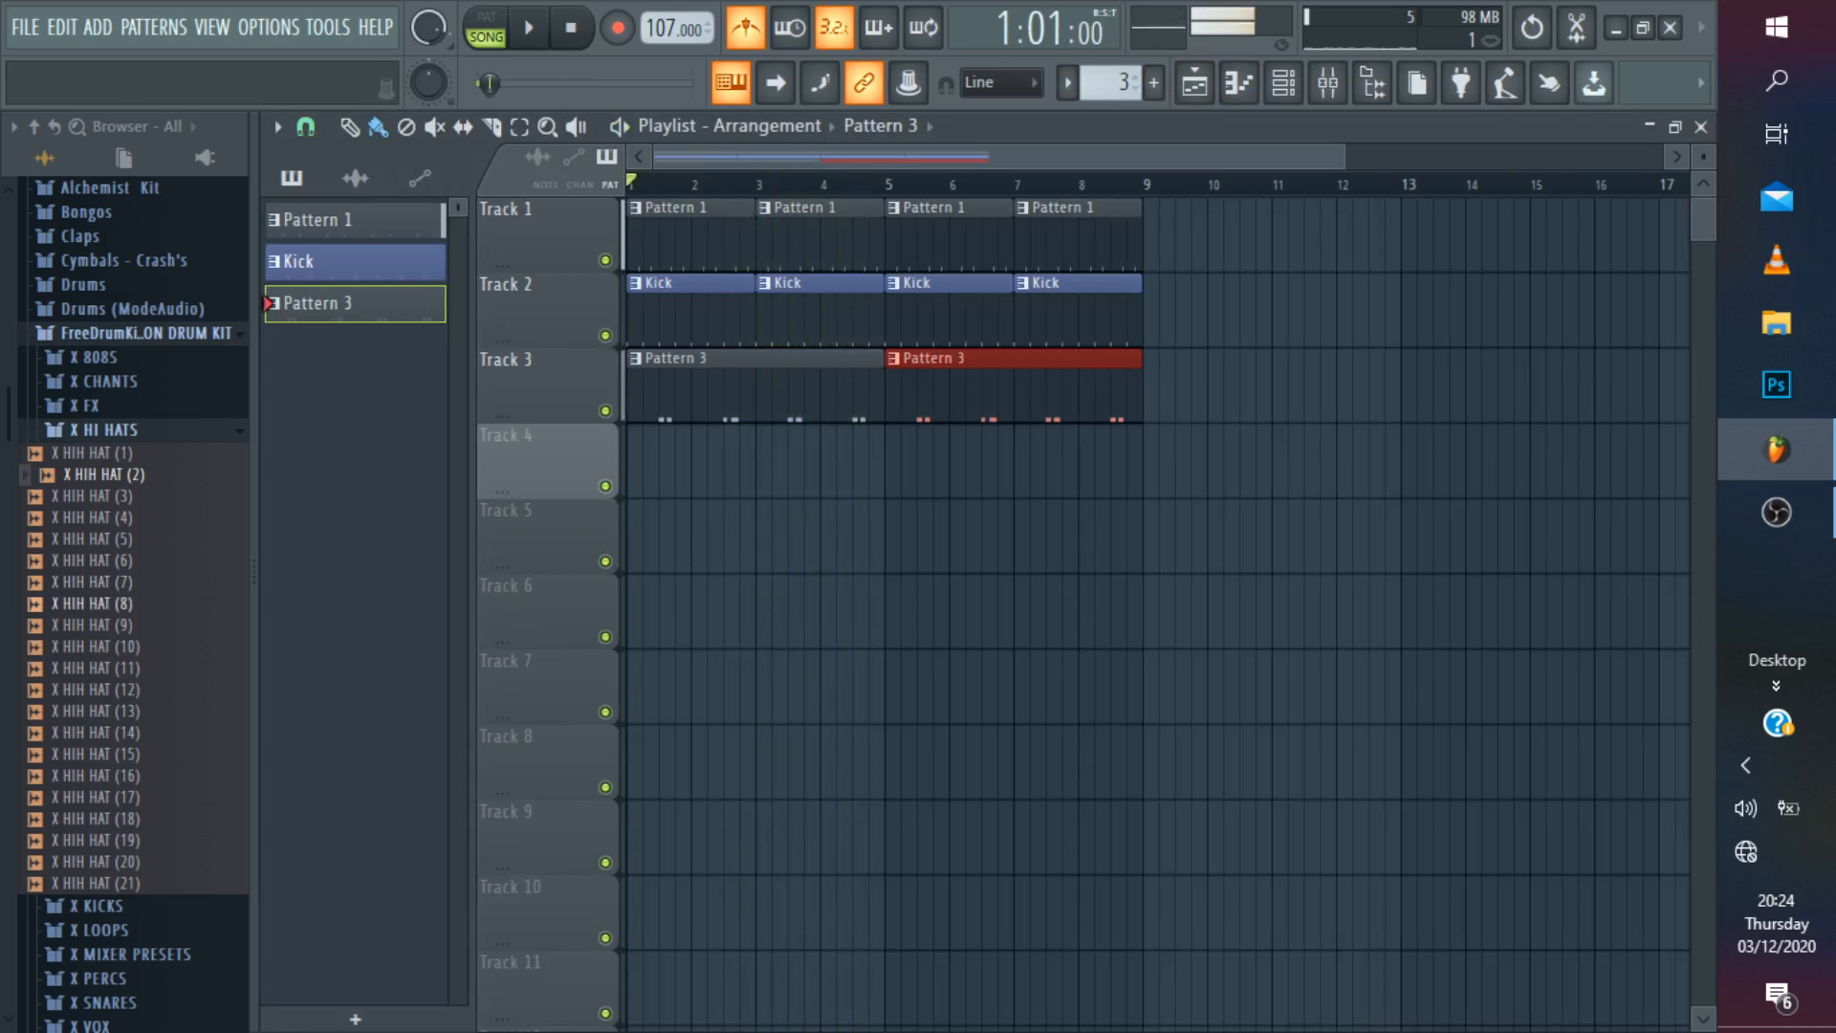
Audition the hi-hat samples in the X HI HATS folder and add X HIH HAT (9) as a new channel at the end of the rack.
{"action": "key", "text": "Down"}
{"action": "key", "text": "Down"}
{"action": "key", "text": "Down"}
{"action": "key", "text": "Down"}
{"action": "key", "text": "Down"}
{"action": "key", "text": "Down"}
{"action": "key", "text": "Down"}
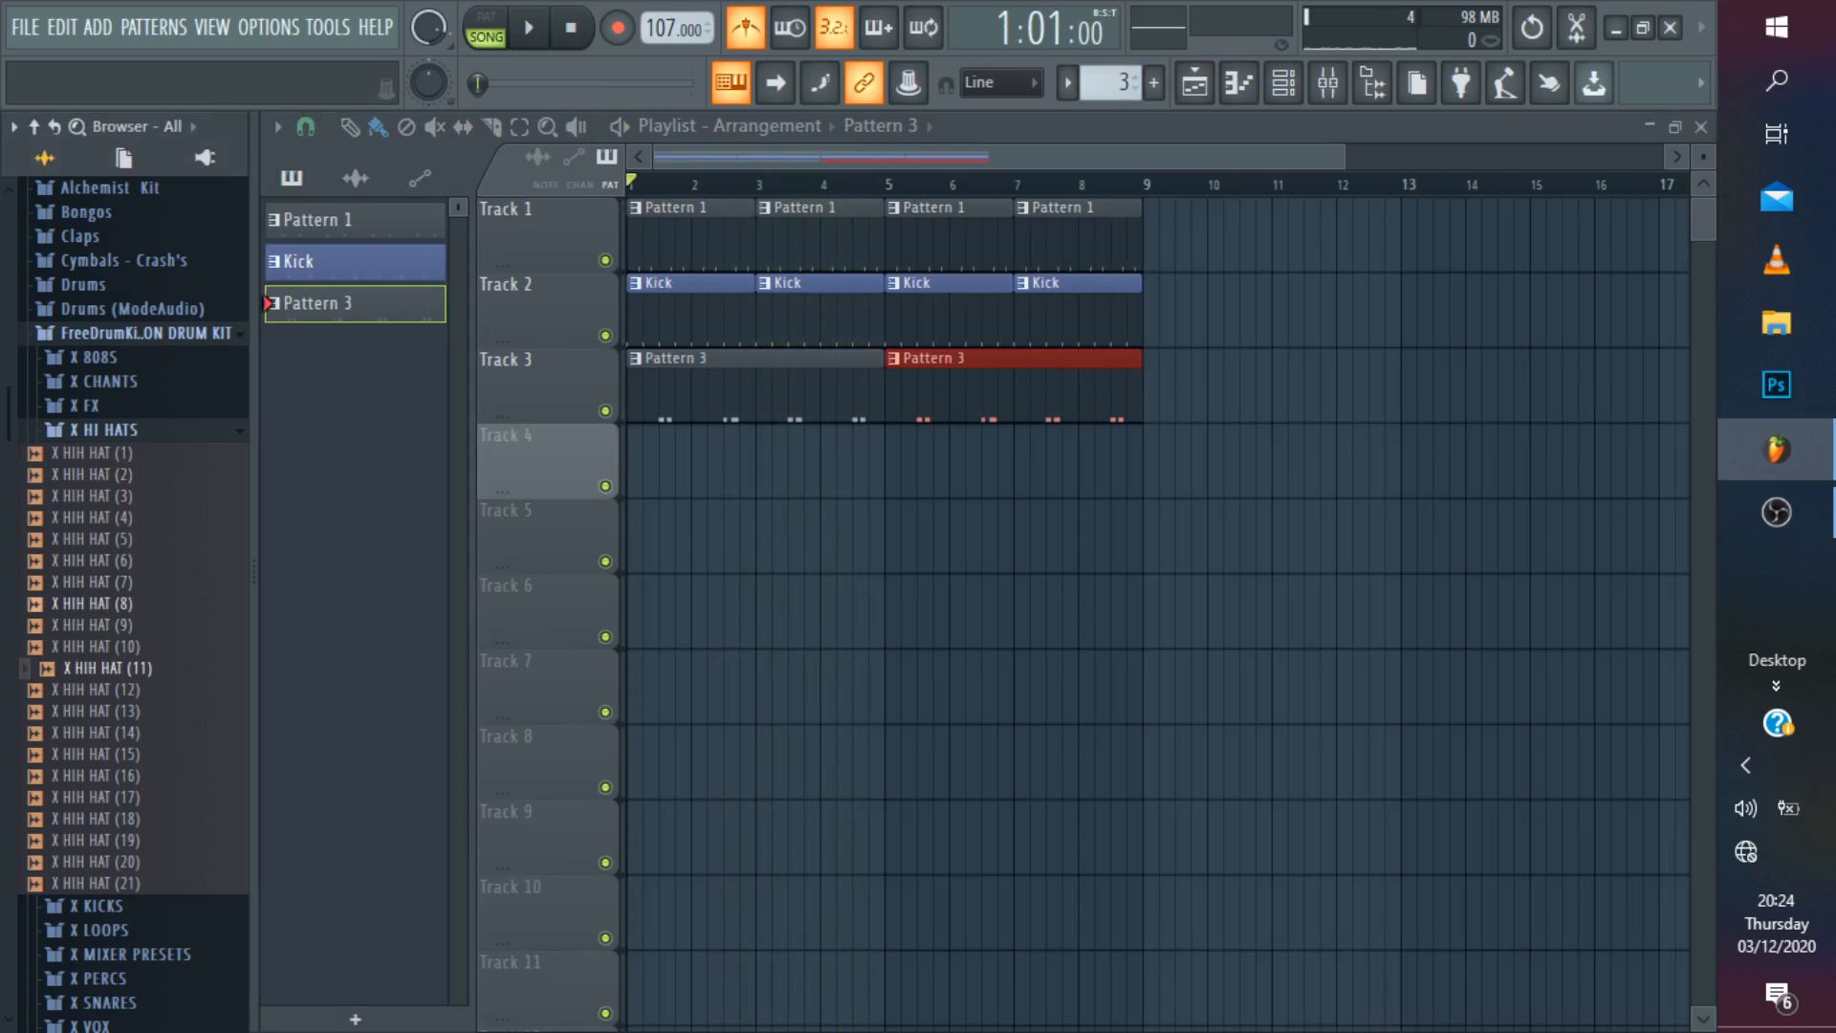
{"action": "key", "text": "Up"}
{"action": "key", "text": "Up"}
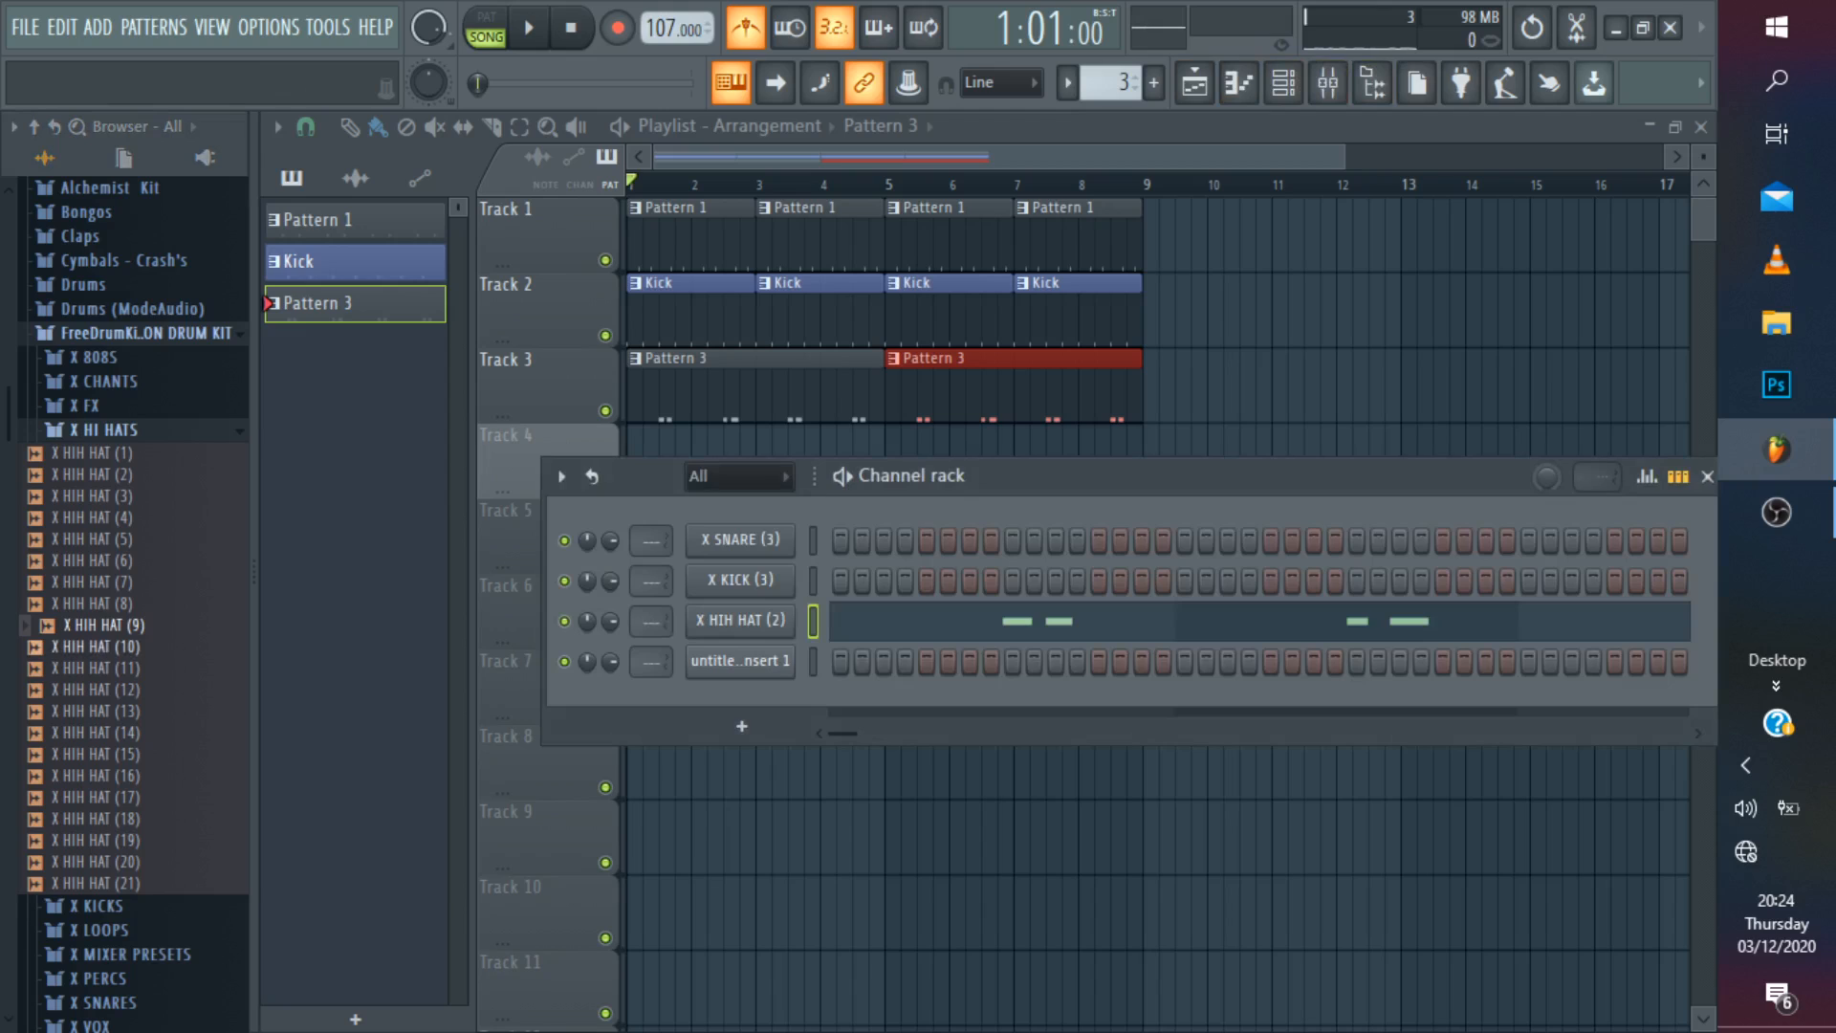
{"action": "left_click_drag", "start_coordinate": [593, 786], "coordinate": [765, 755]}
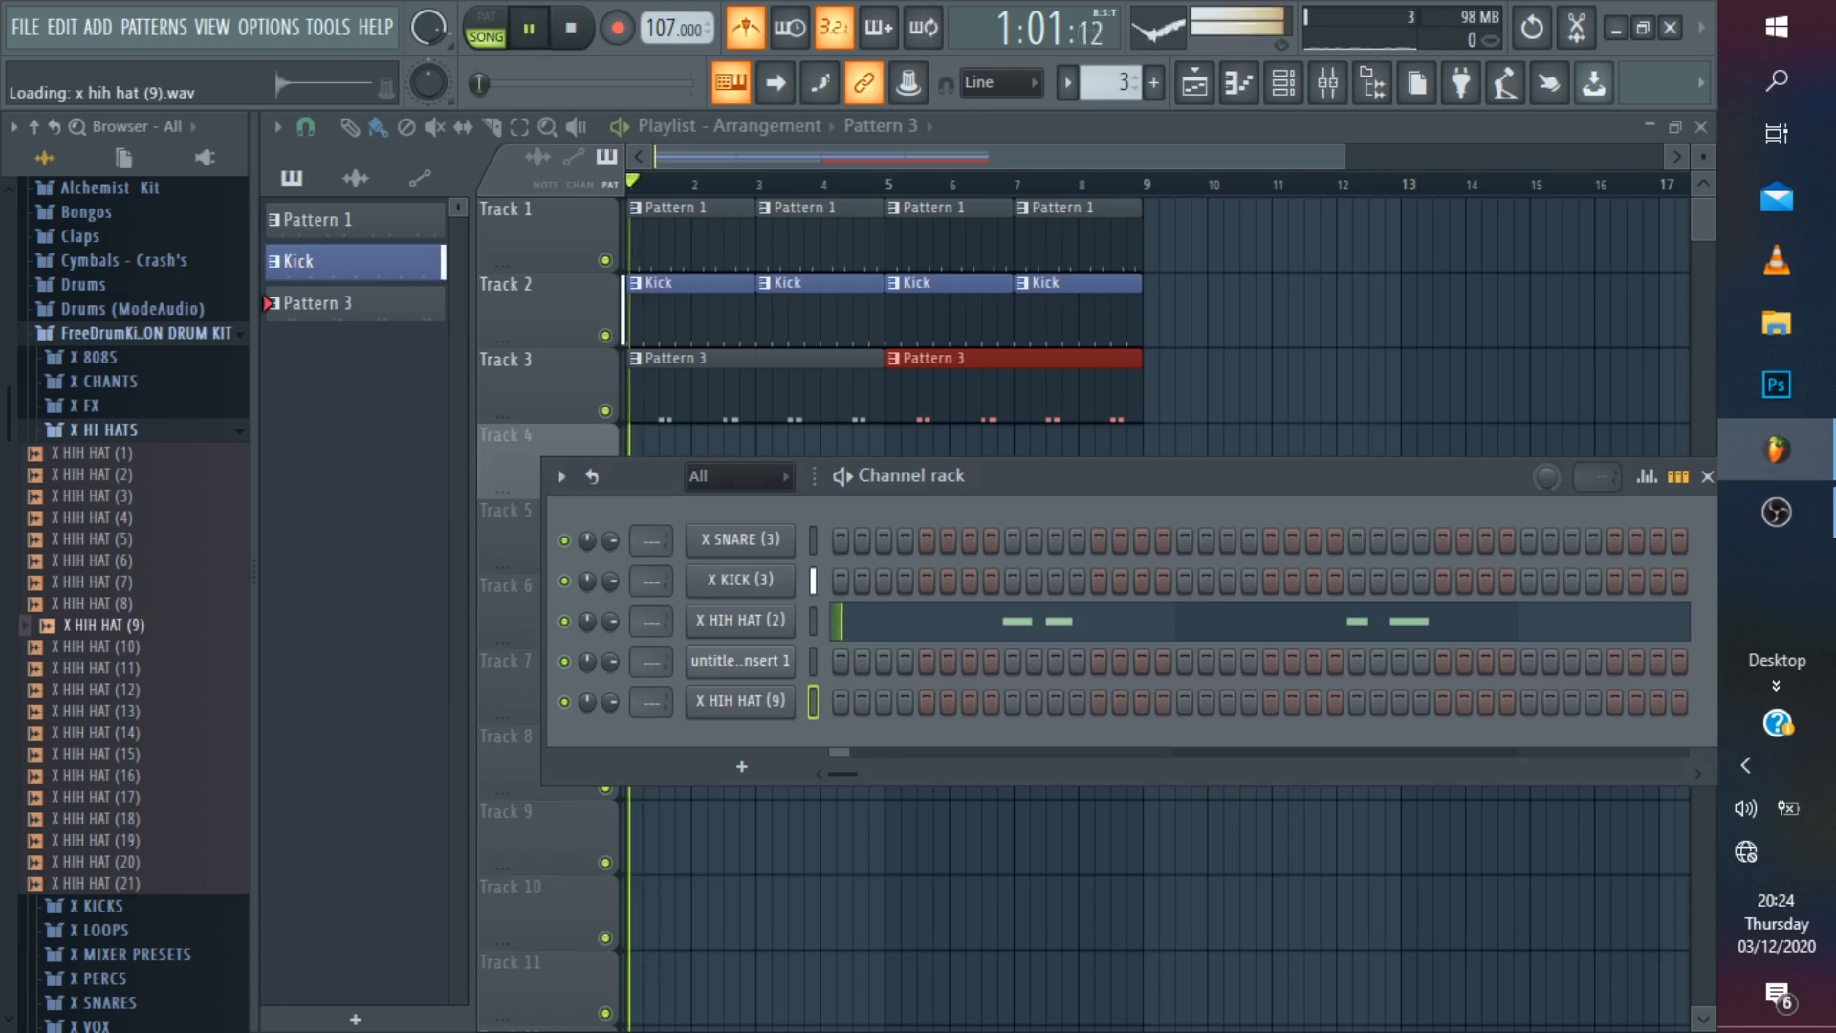
Program two consecutive X HIH HAT (9) hits in Pattern 3, trying earlier positions and settling on steps 5 and 6.
{"action": "left_click", "coordinate": [862, 702]}
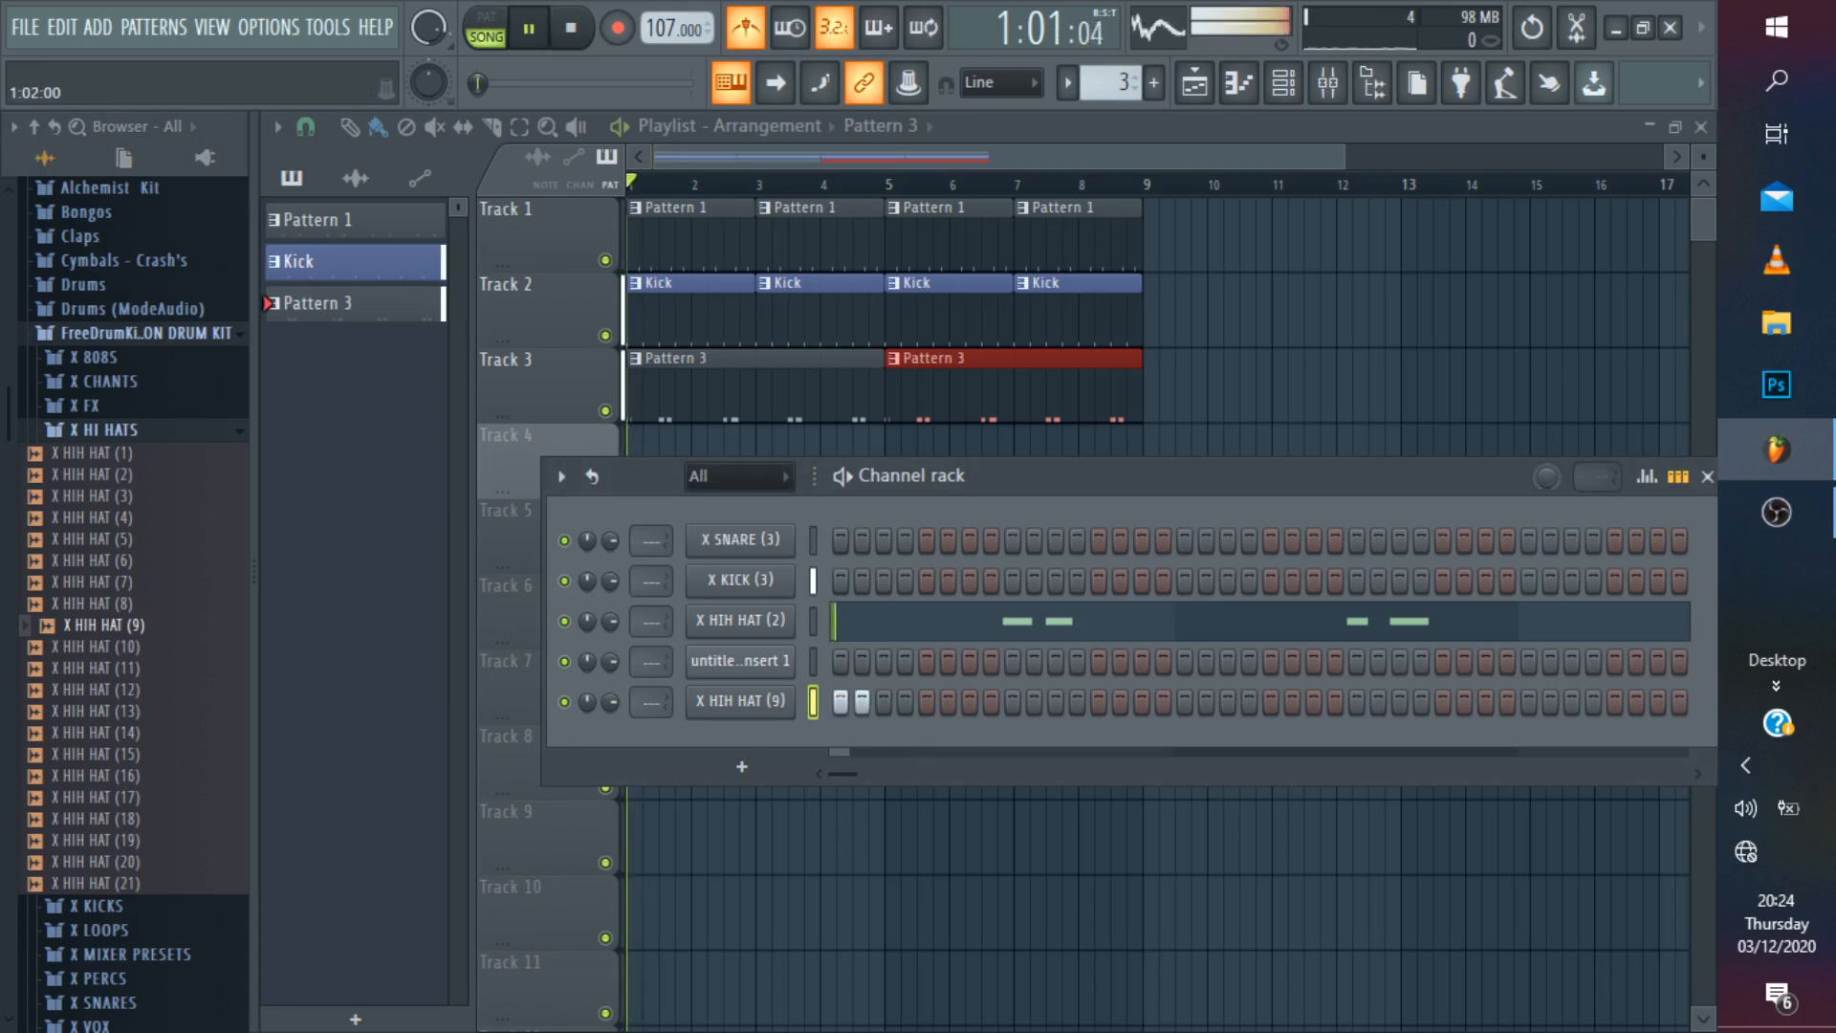
{"action": "left_click", "coordinate": [884, 701]}
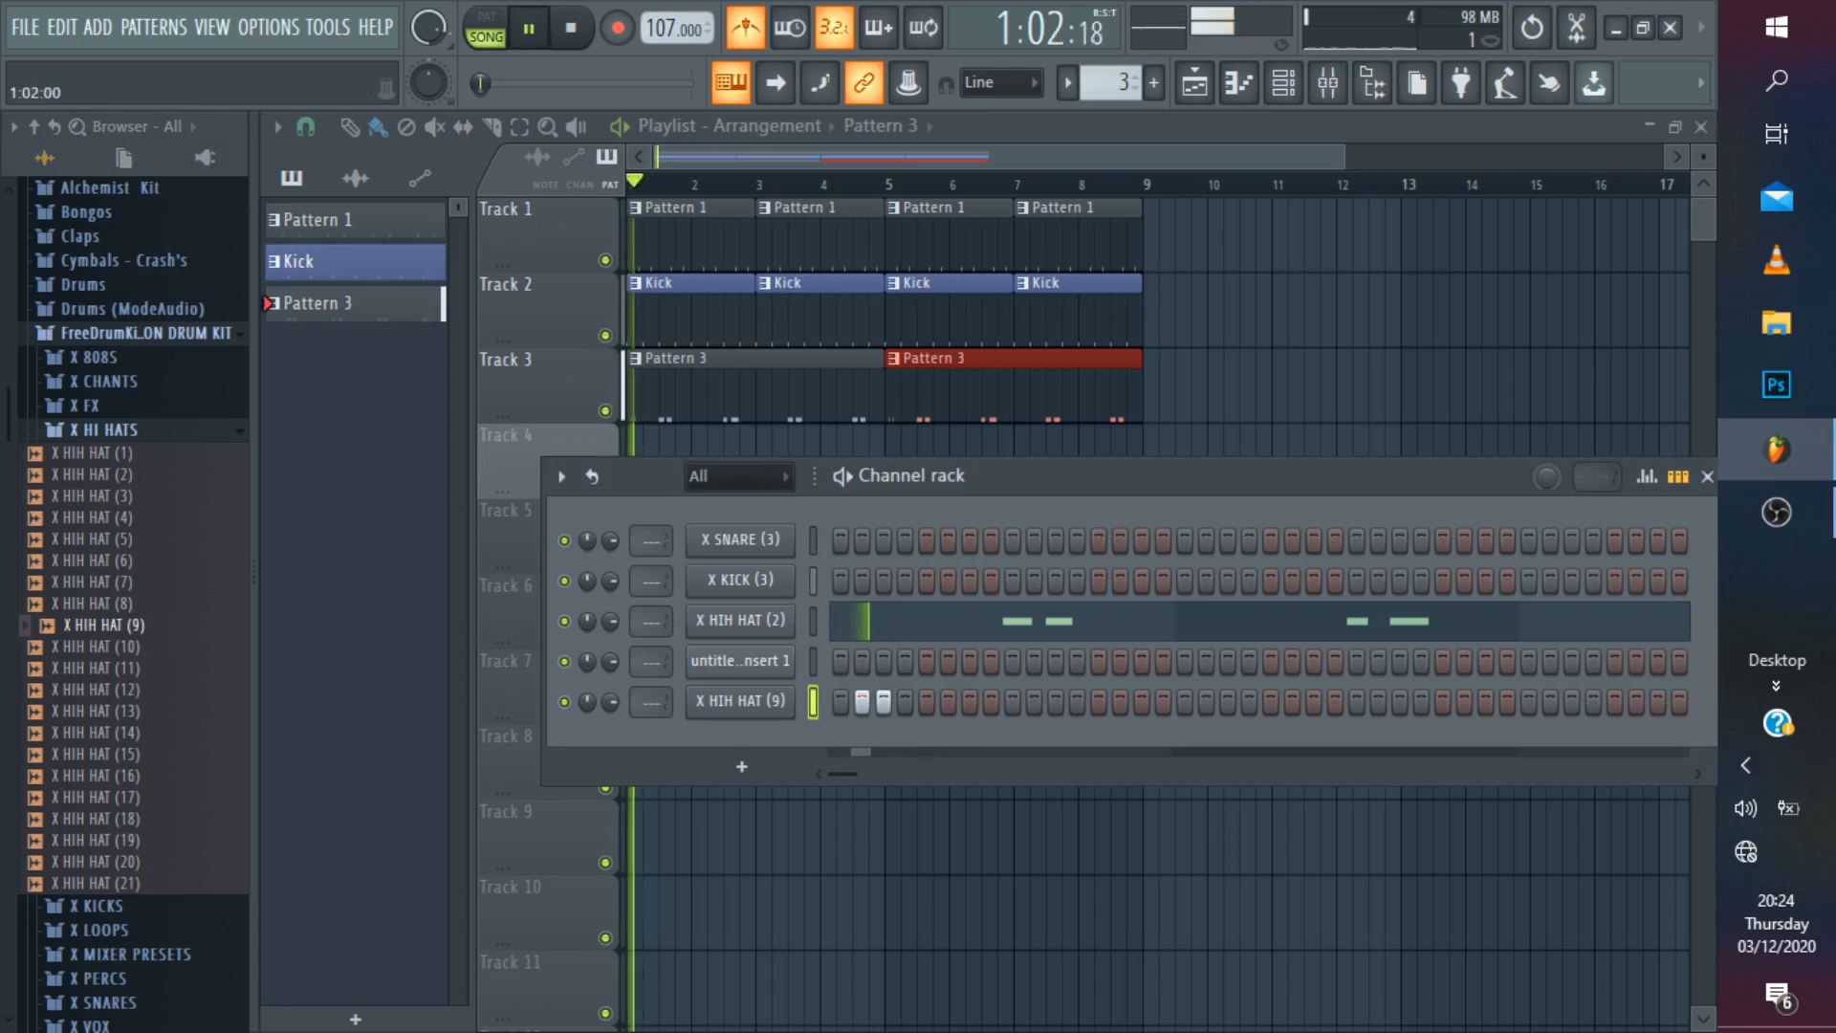
{"action": "key", "text": "space"}
{"action": "key", "text": "space"}
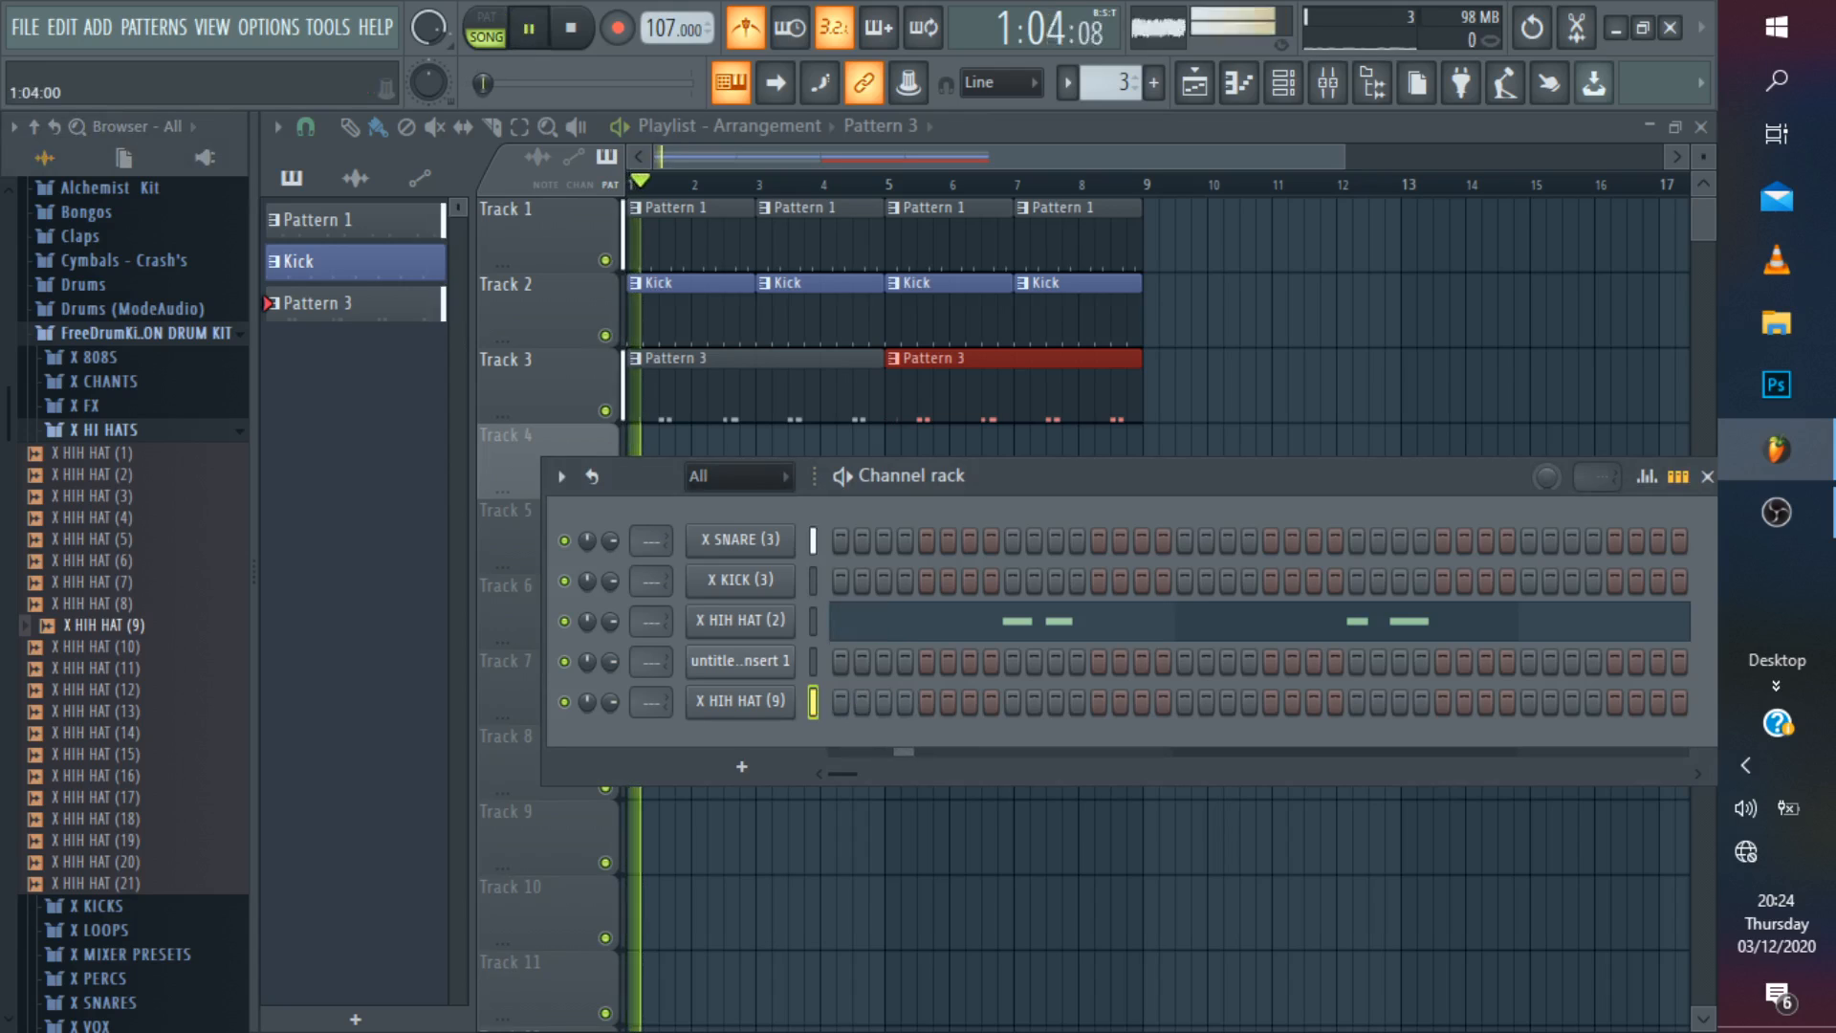
{"action": "key", "text": "space"}
{"action": "left_click", "coordinate": [904, 702]}
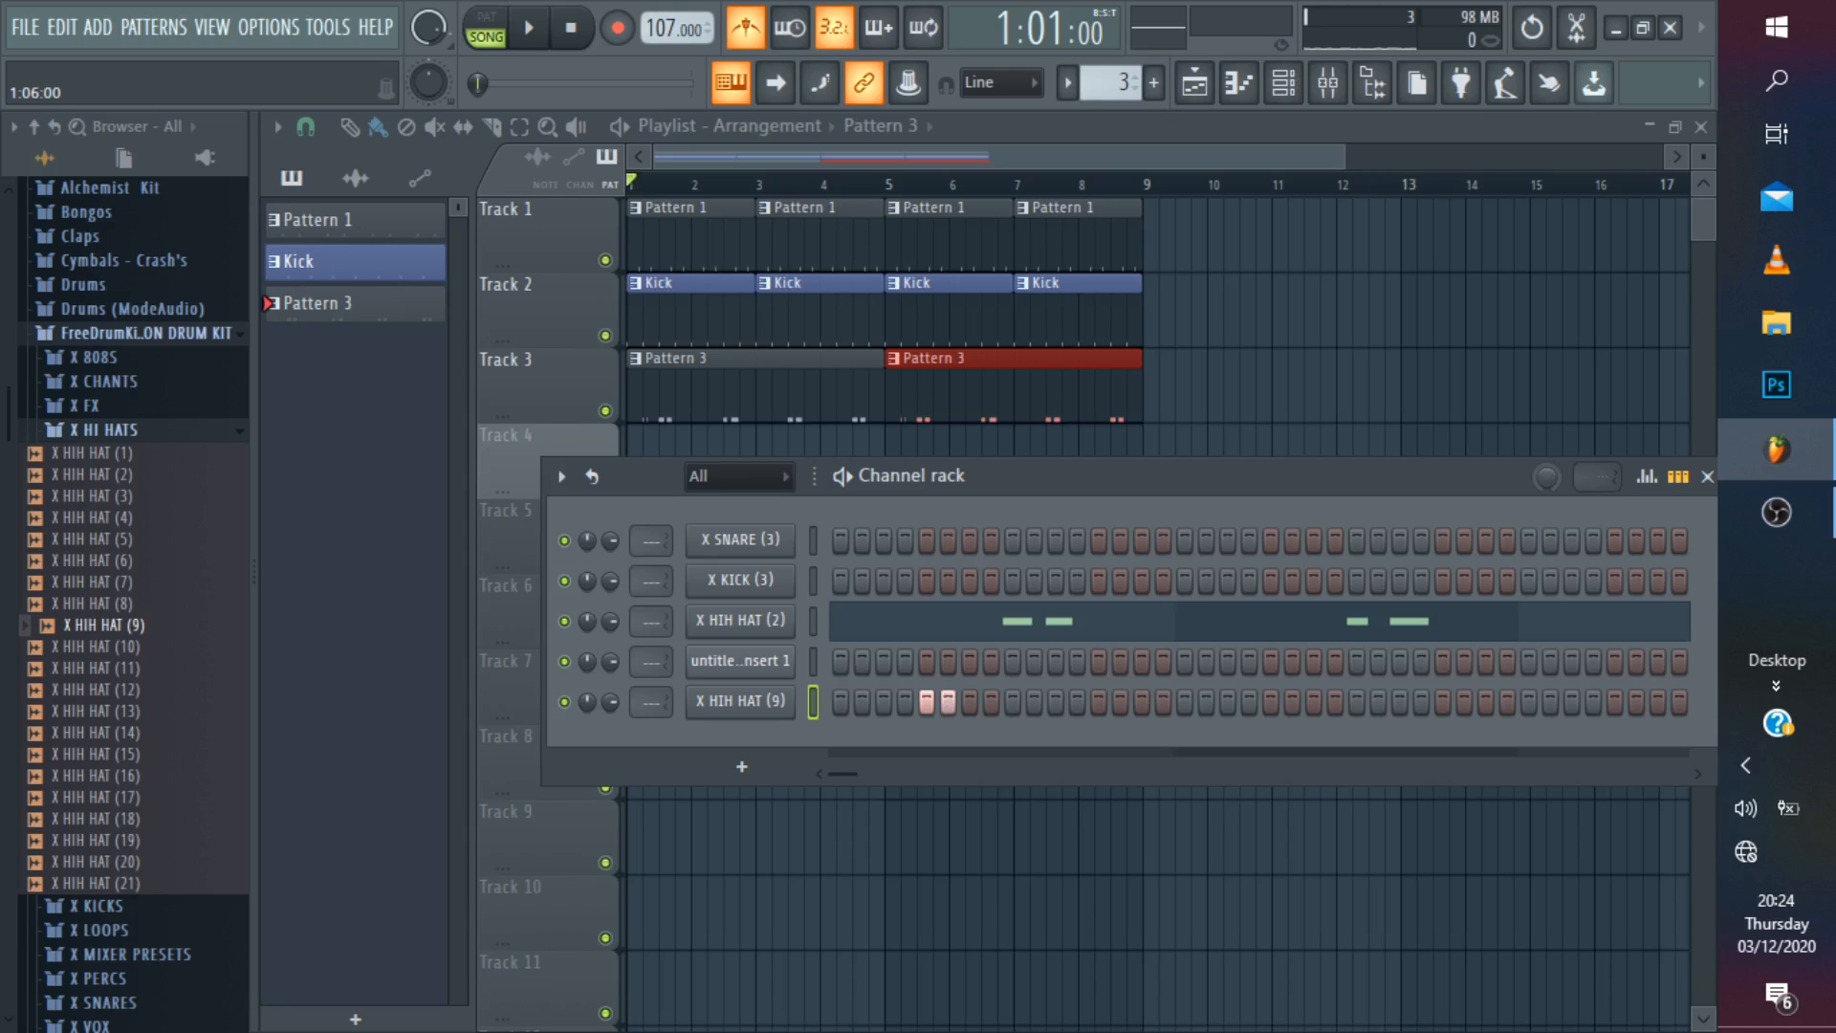
Program X HIH HAT (9) hits on steps 1 and 2 of Pattern 3, trying and clearing extra hits on steps 13, 14, 17 and 18.
{"action": "key", "text": "space"}
{"action": "left_click", "coordinate": [1099, 702]}
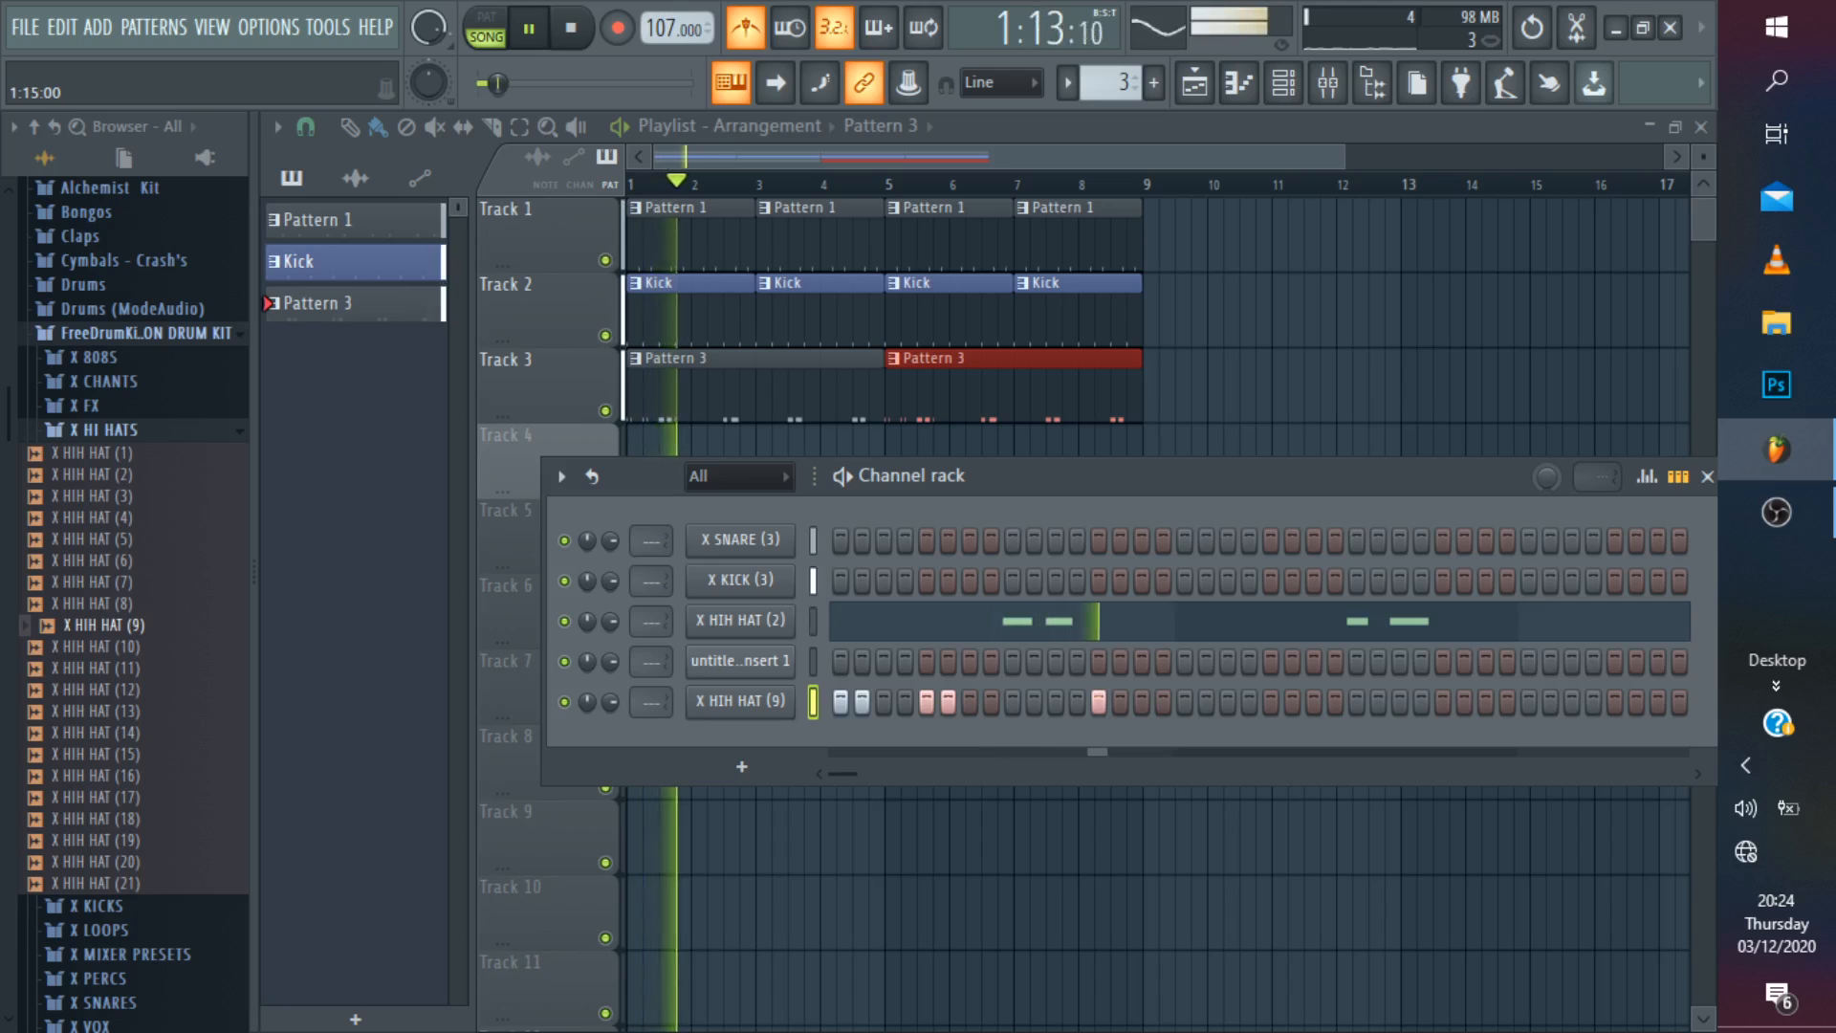
{"action": "left_click", "coordinate": [1141, 702]}
{"action": "key", "text": "space"}
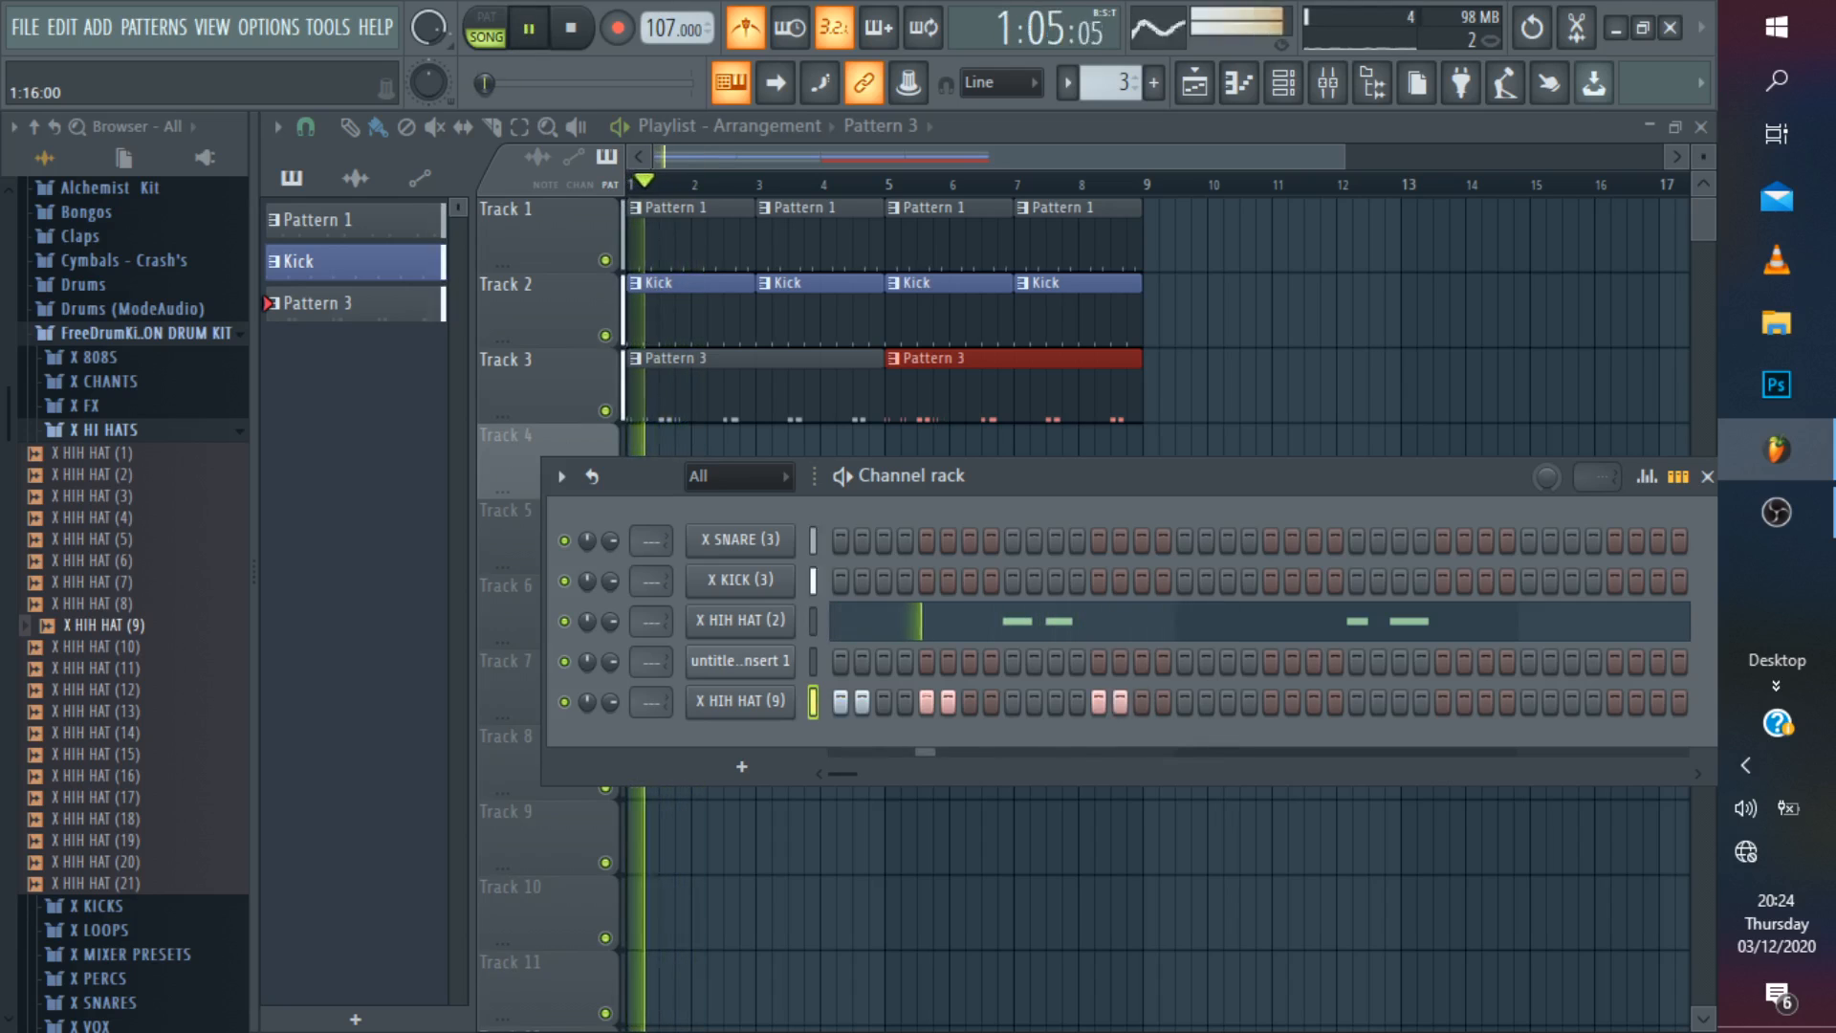
{"action": "left_click", "coordinate": [1185, 702]}
{"action": "left_click", "coordinate": [1206, 702]}
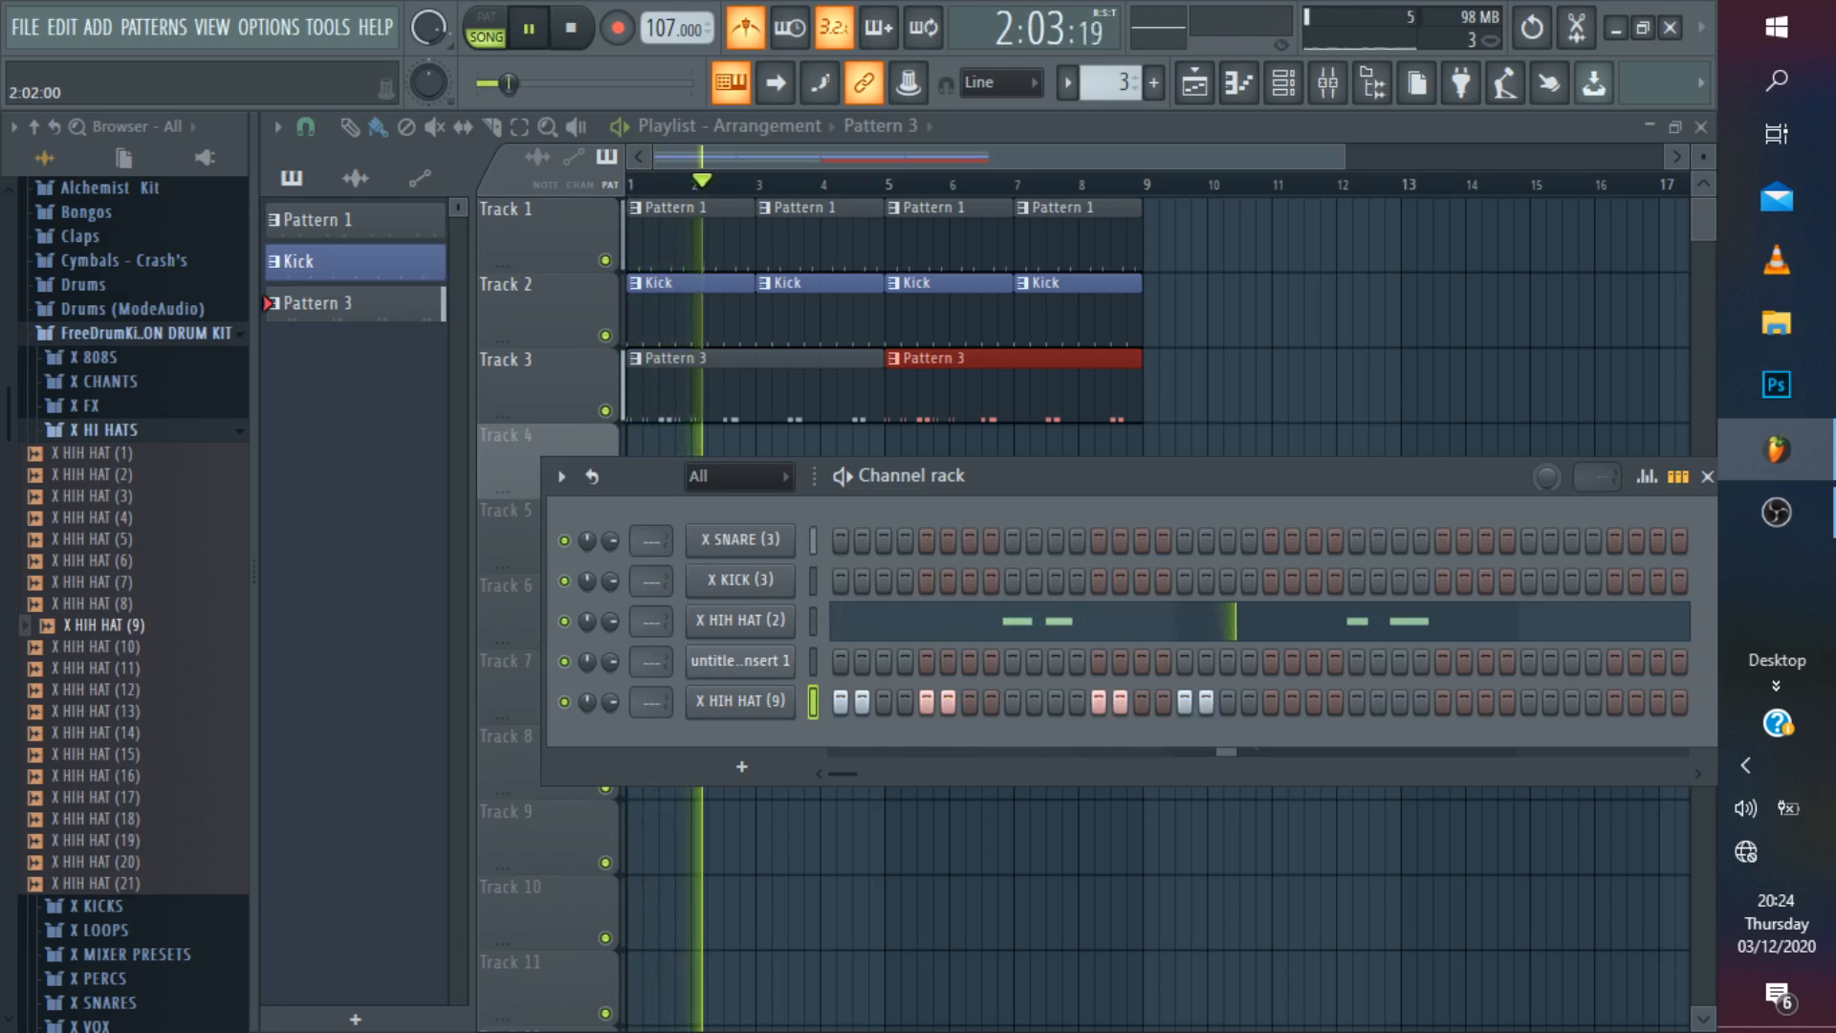
{"action": "key", "text": "space"}
{"action": "key", "text": "space"}
{"action": "right_click", "coordinate": [1099, 702]}
{"action": "right_click", "coordinate": [1120, 702]}
{"action": "right_click", "coordinate": [1185, 702]}
{"action": "right_click", "coordinate": [1206, 702]}
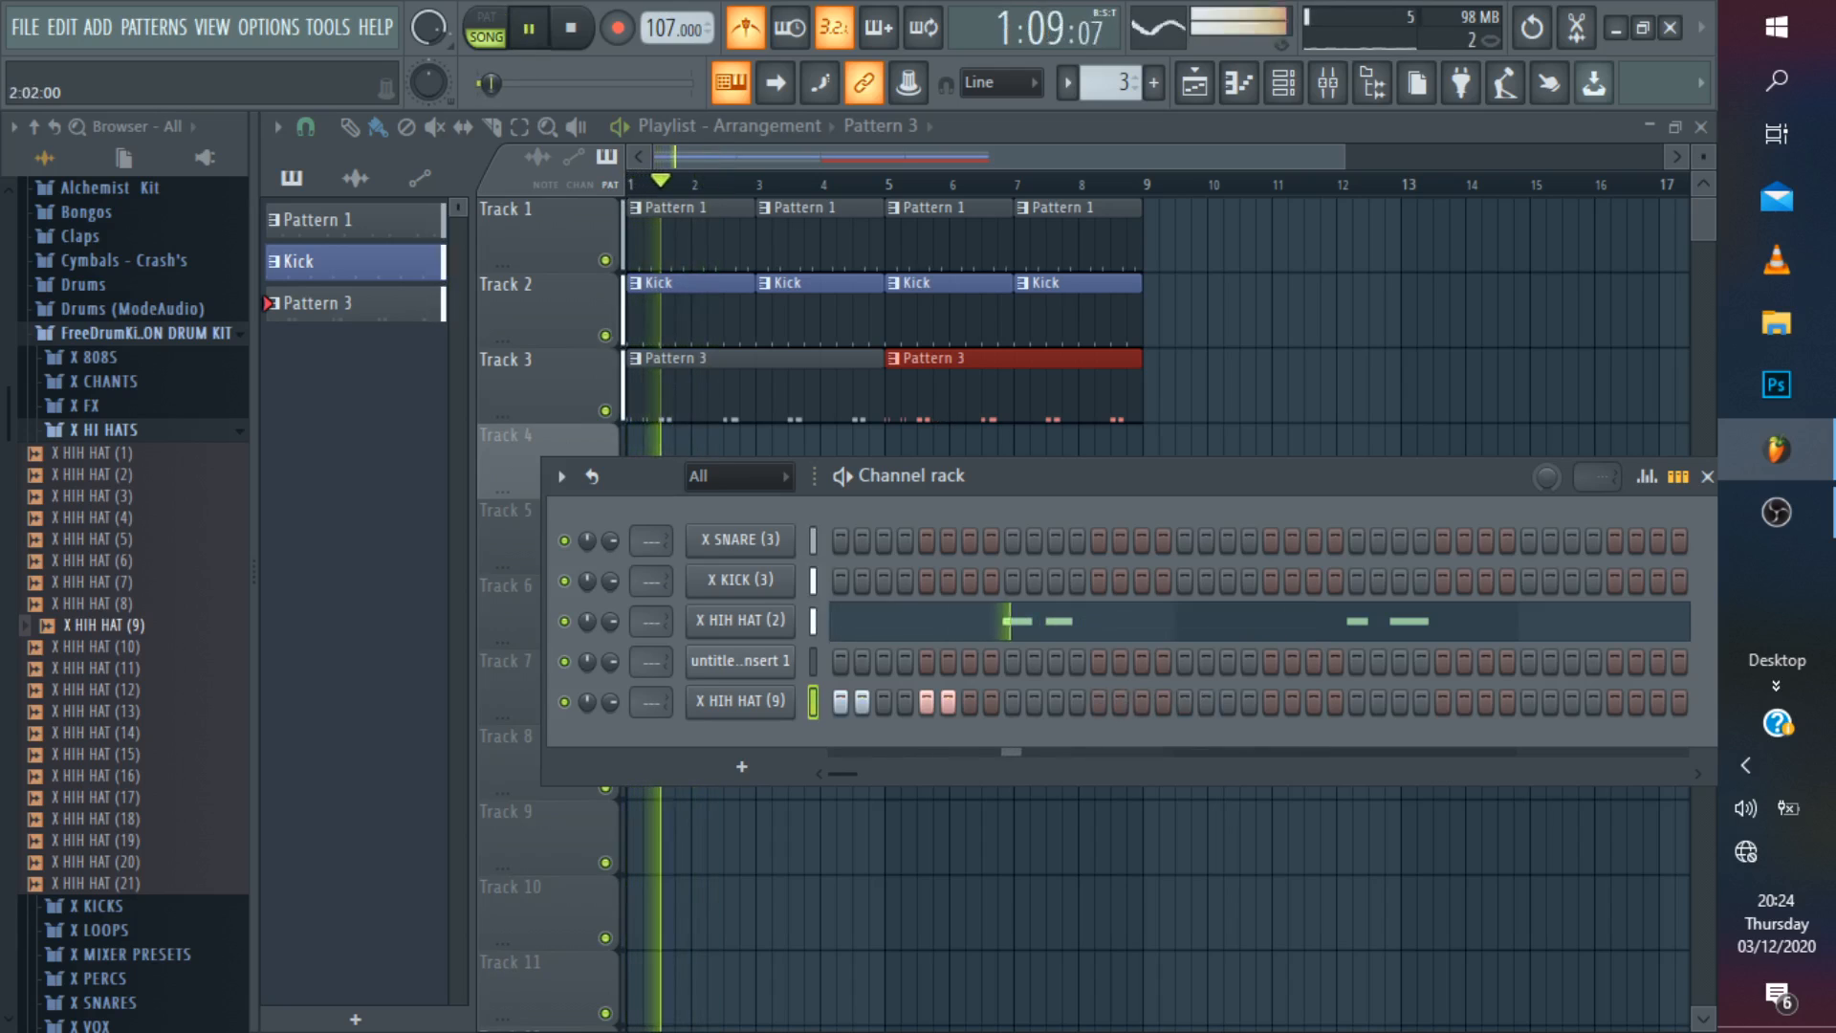
Add paired X HIH HAT (9) hits on steps 17–18 and 21–22 of Pattern 3 while the song plays.
{"action": "key", "text": "space"}
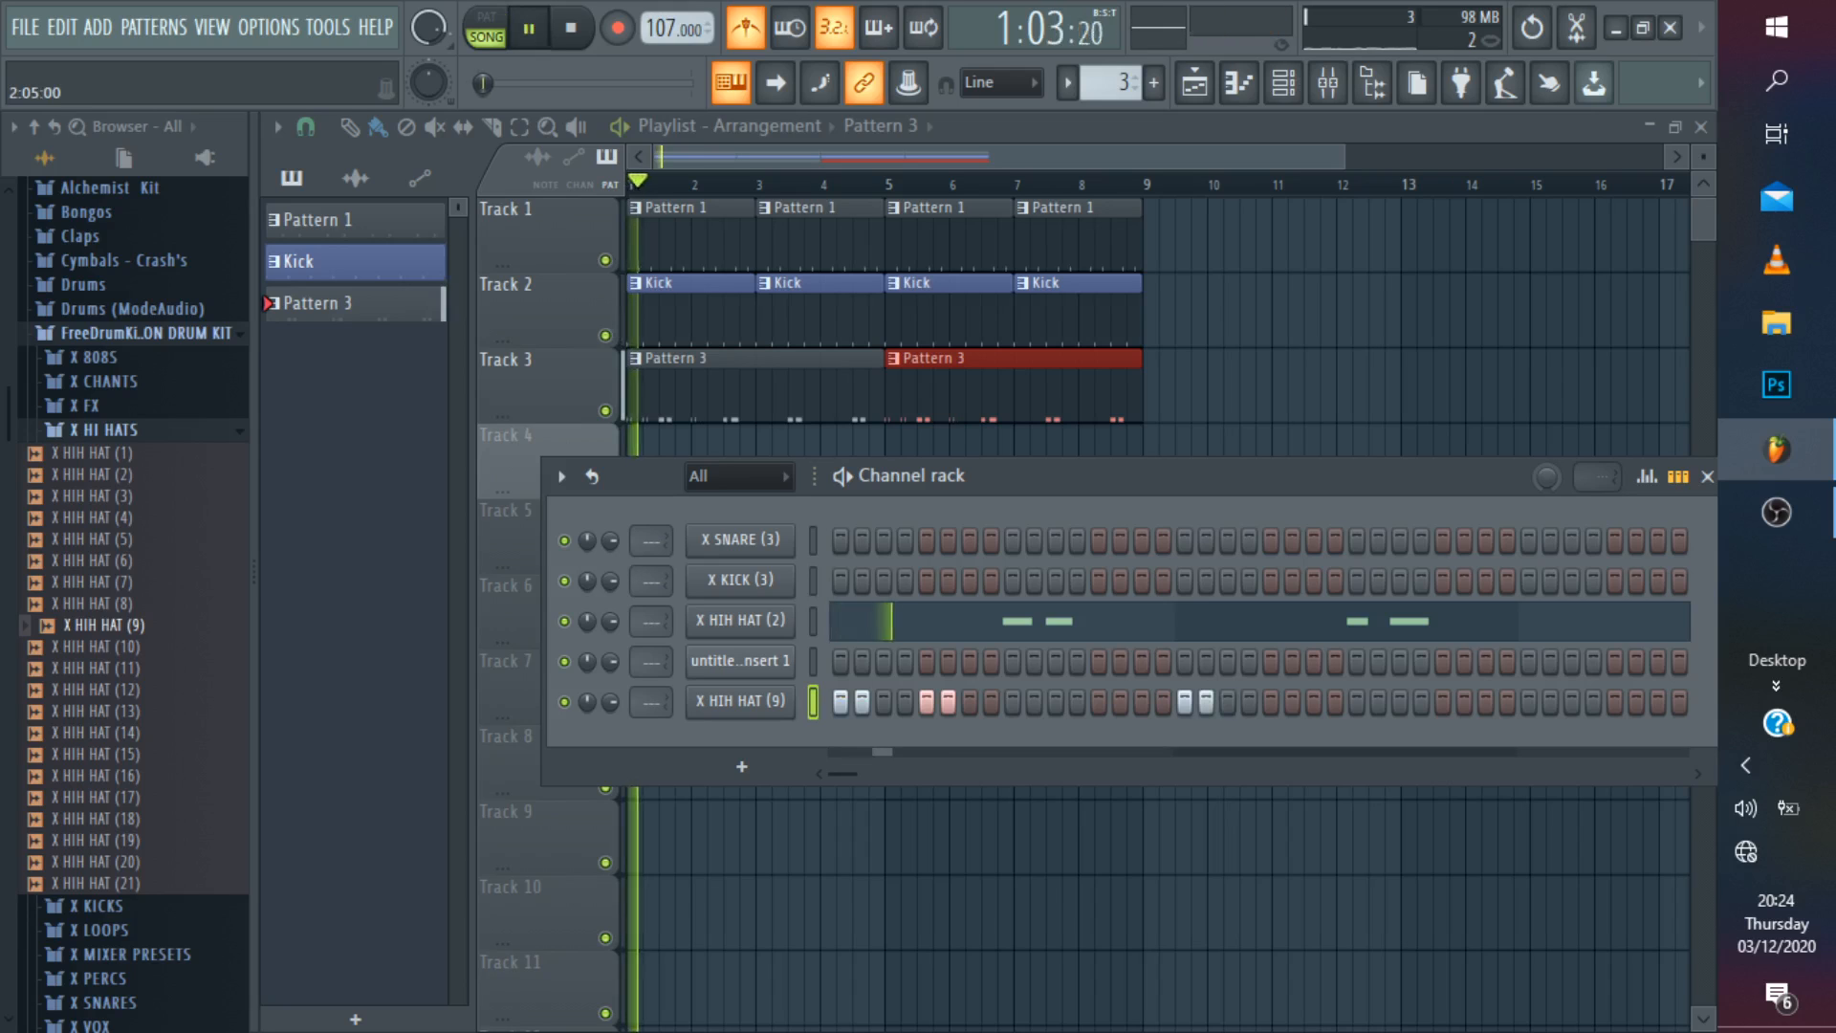
{"action": "left_click", "coordinate": [1271, 702]}
{"action": "left_click", "coordinate": [1292, 702]}
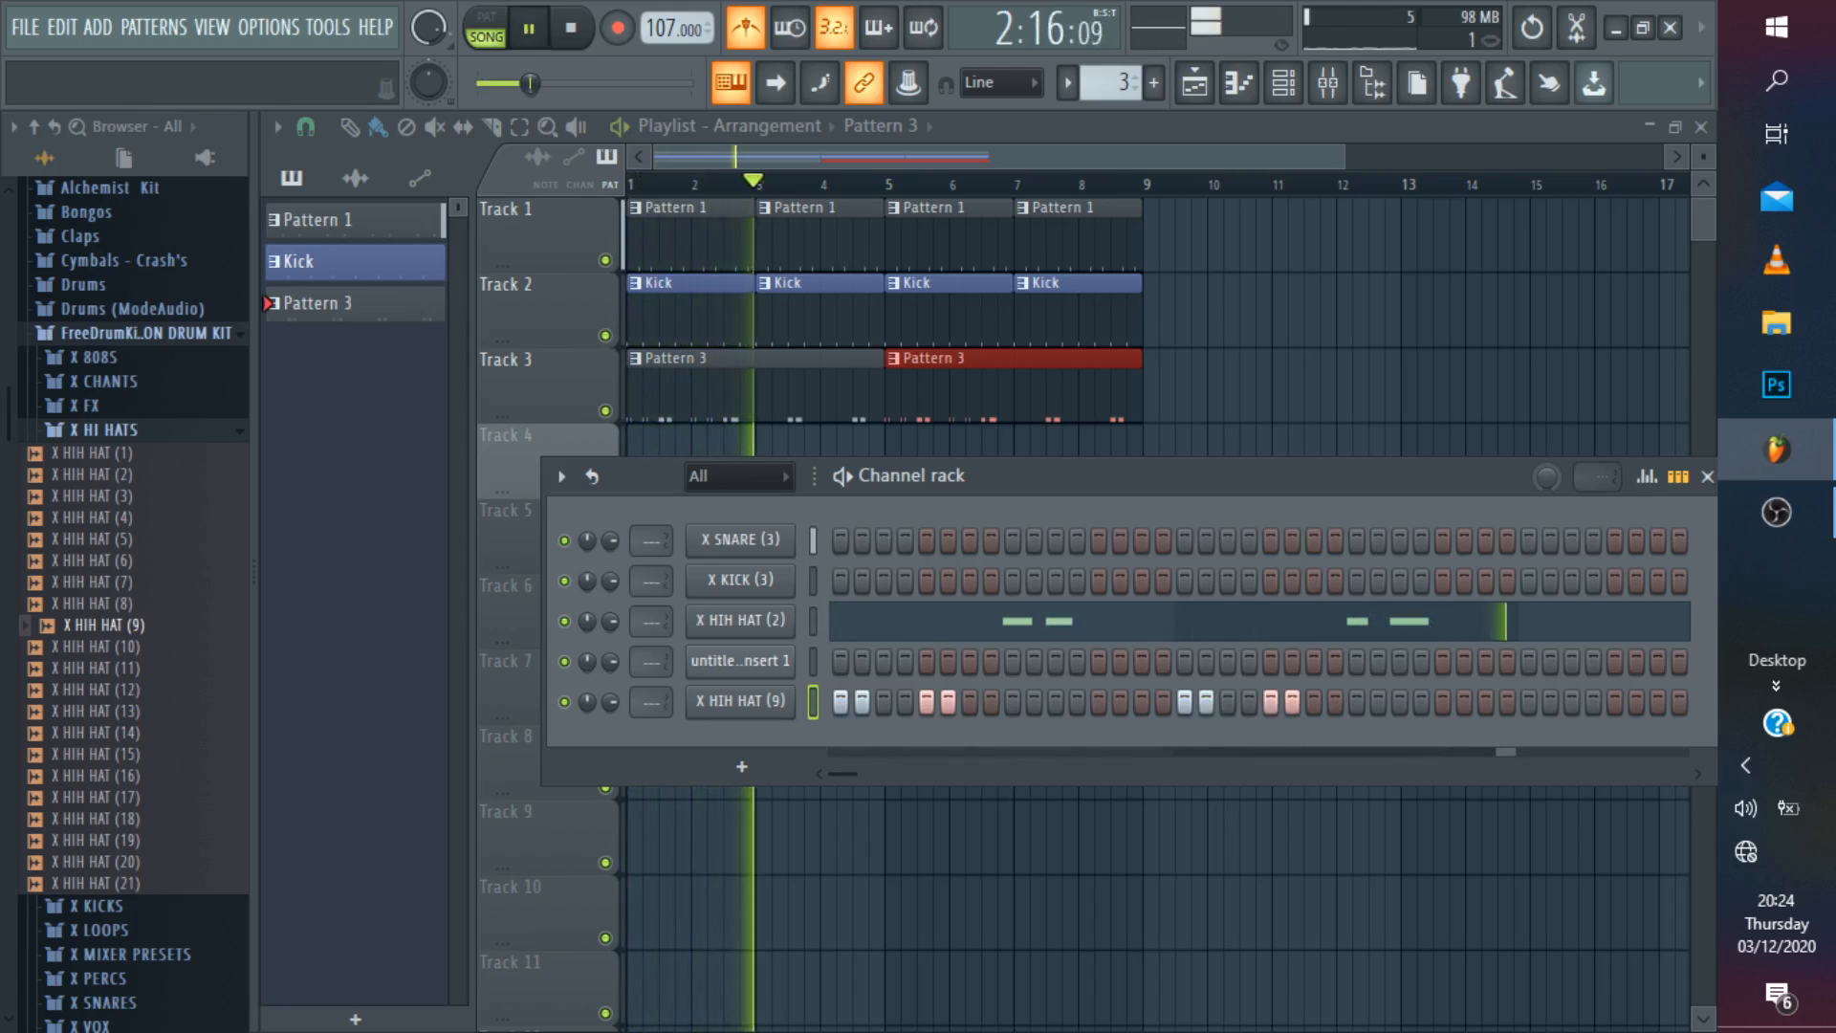
Duplicate all X HIH HAT (9) notes from bars 1–2 into bars 3–4 in the piano roll, and return to the playlist with its clips deselected.
{"action": "right_click", "coordinate": [740, 701]}
{"action": "left_click", "coordinate": [849, 700]}
{"action": "key", "text": "space"}
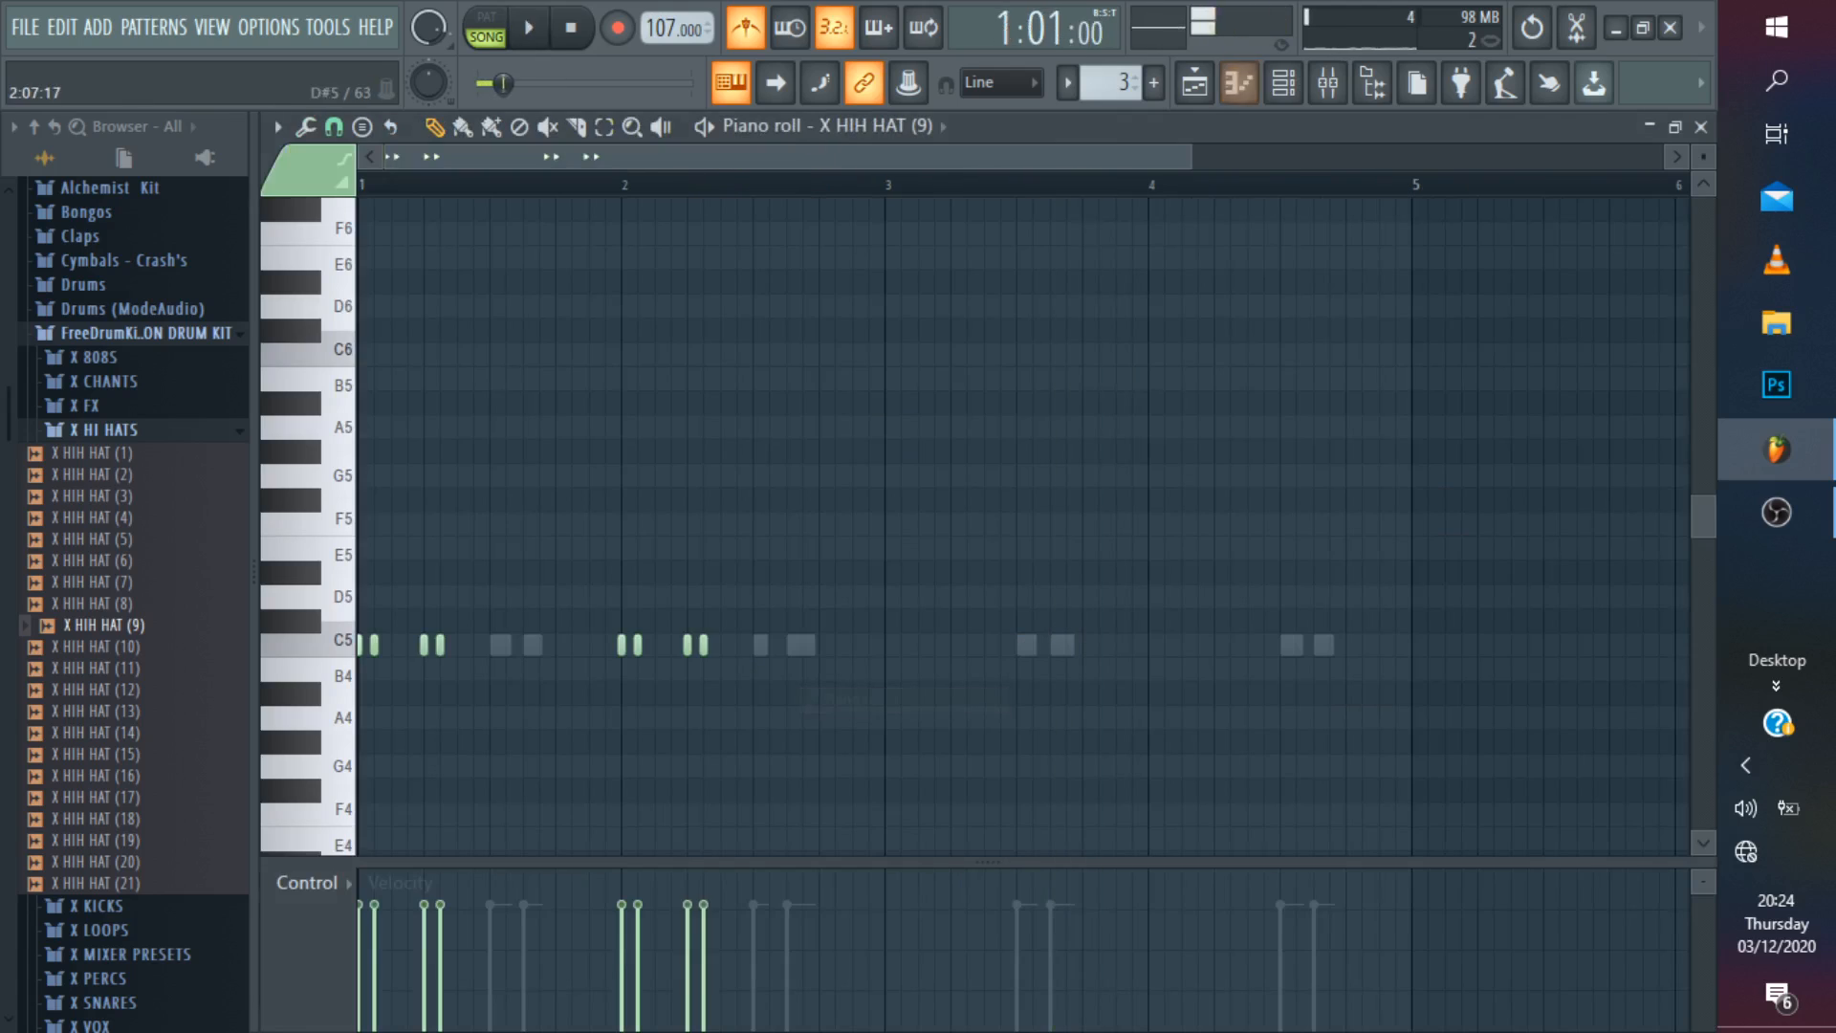
{"action": "key", "text": "space"}
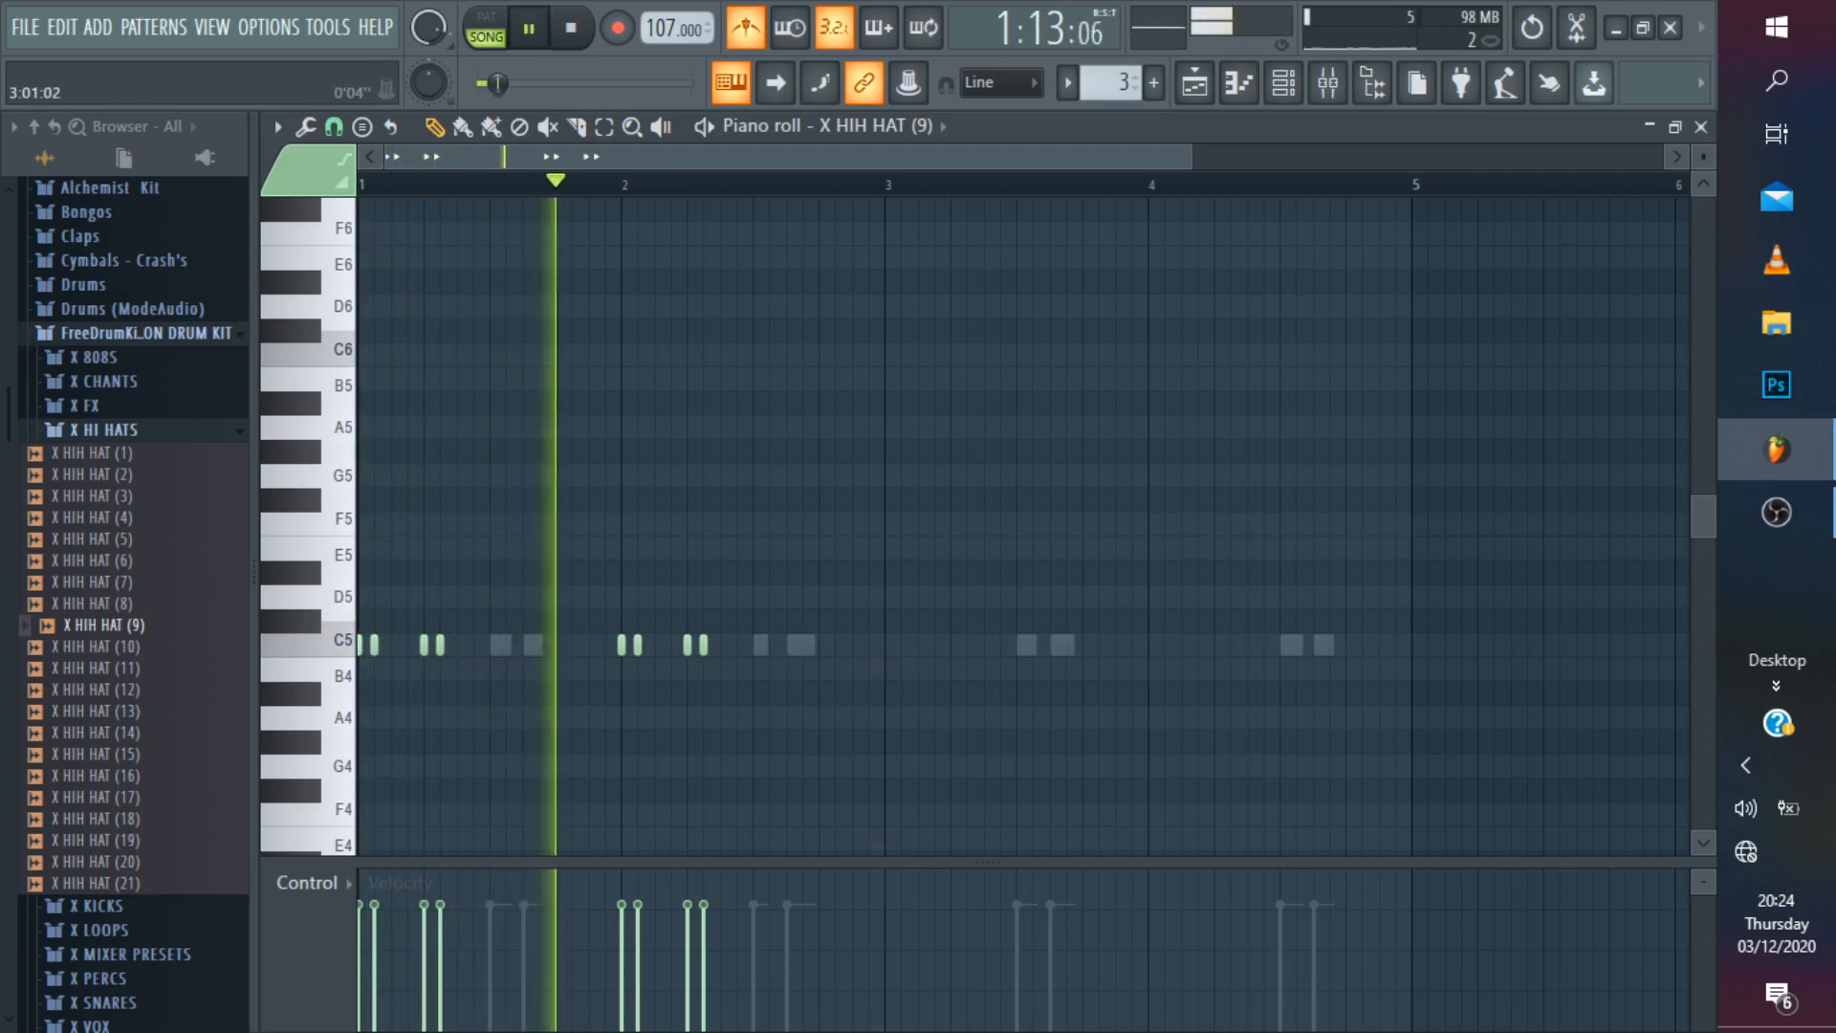
{"action": "key", "text": "ctrl+a"}
{"action": "key", "text": "ctrl+b"}
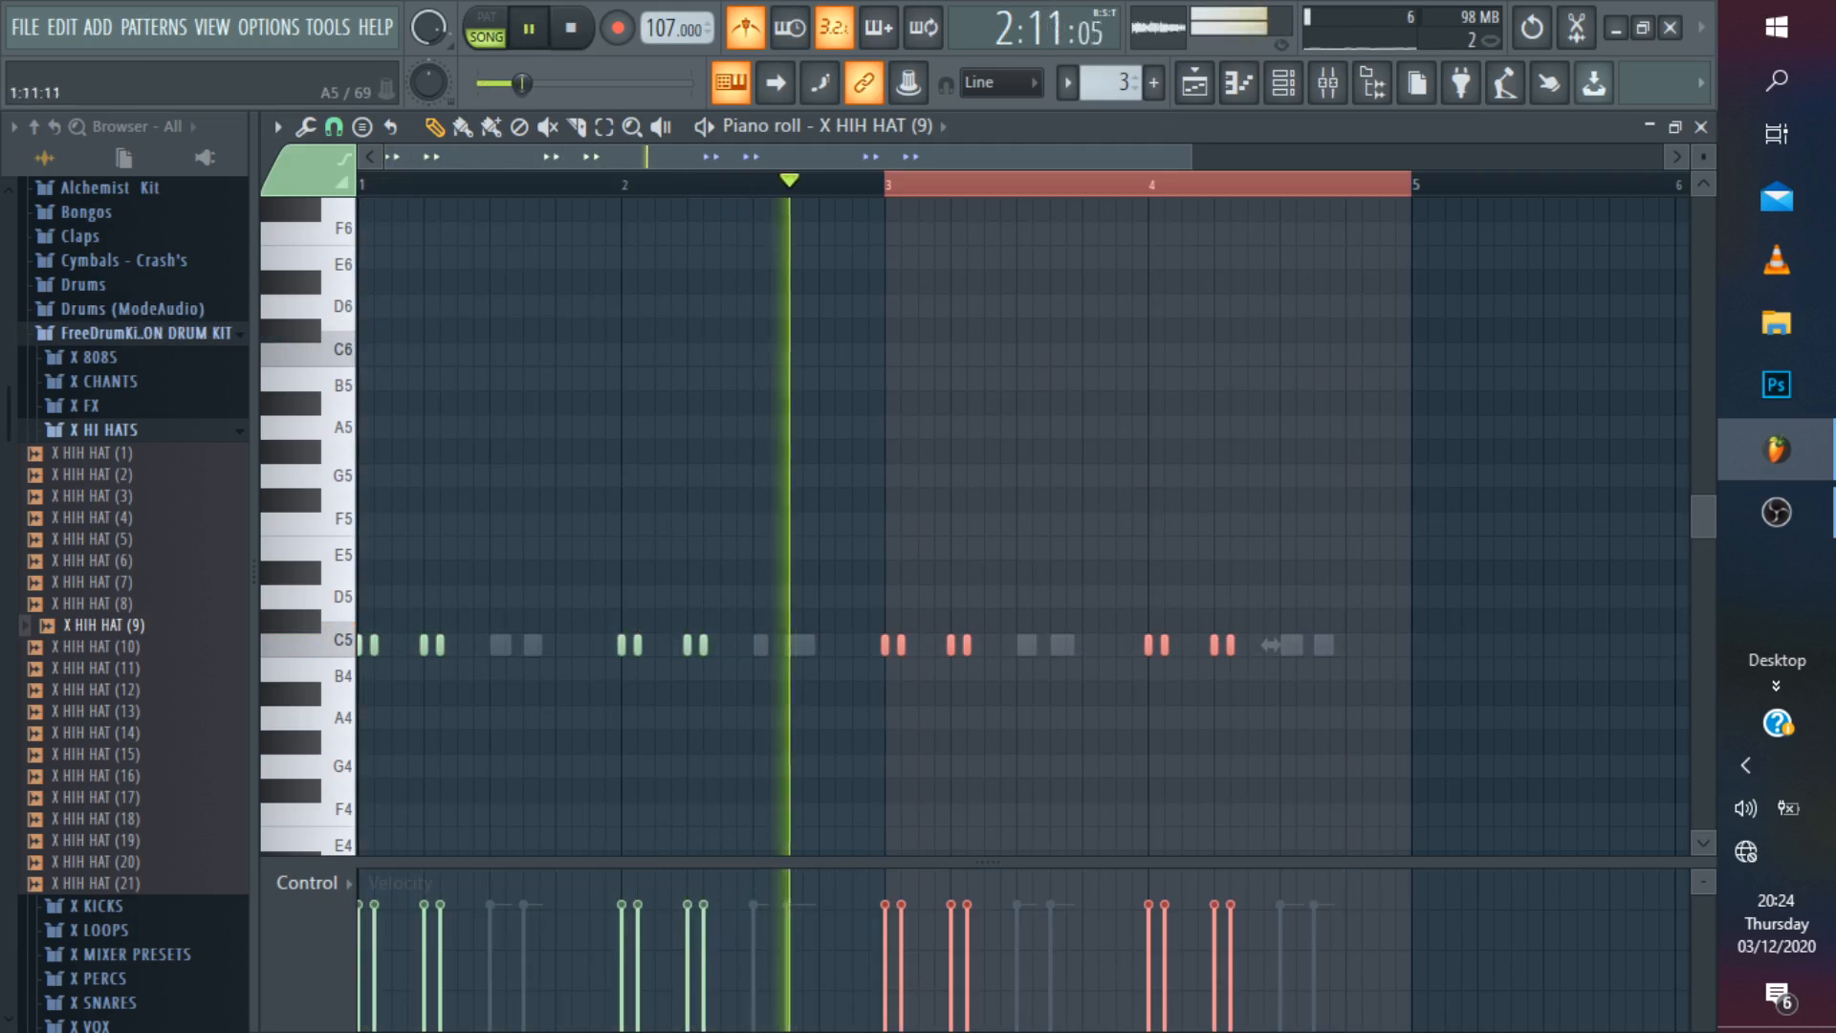
{"action": "key", "text": "F5"}
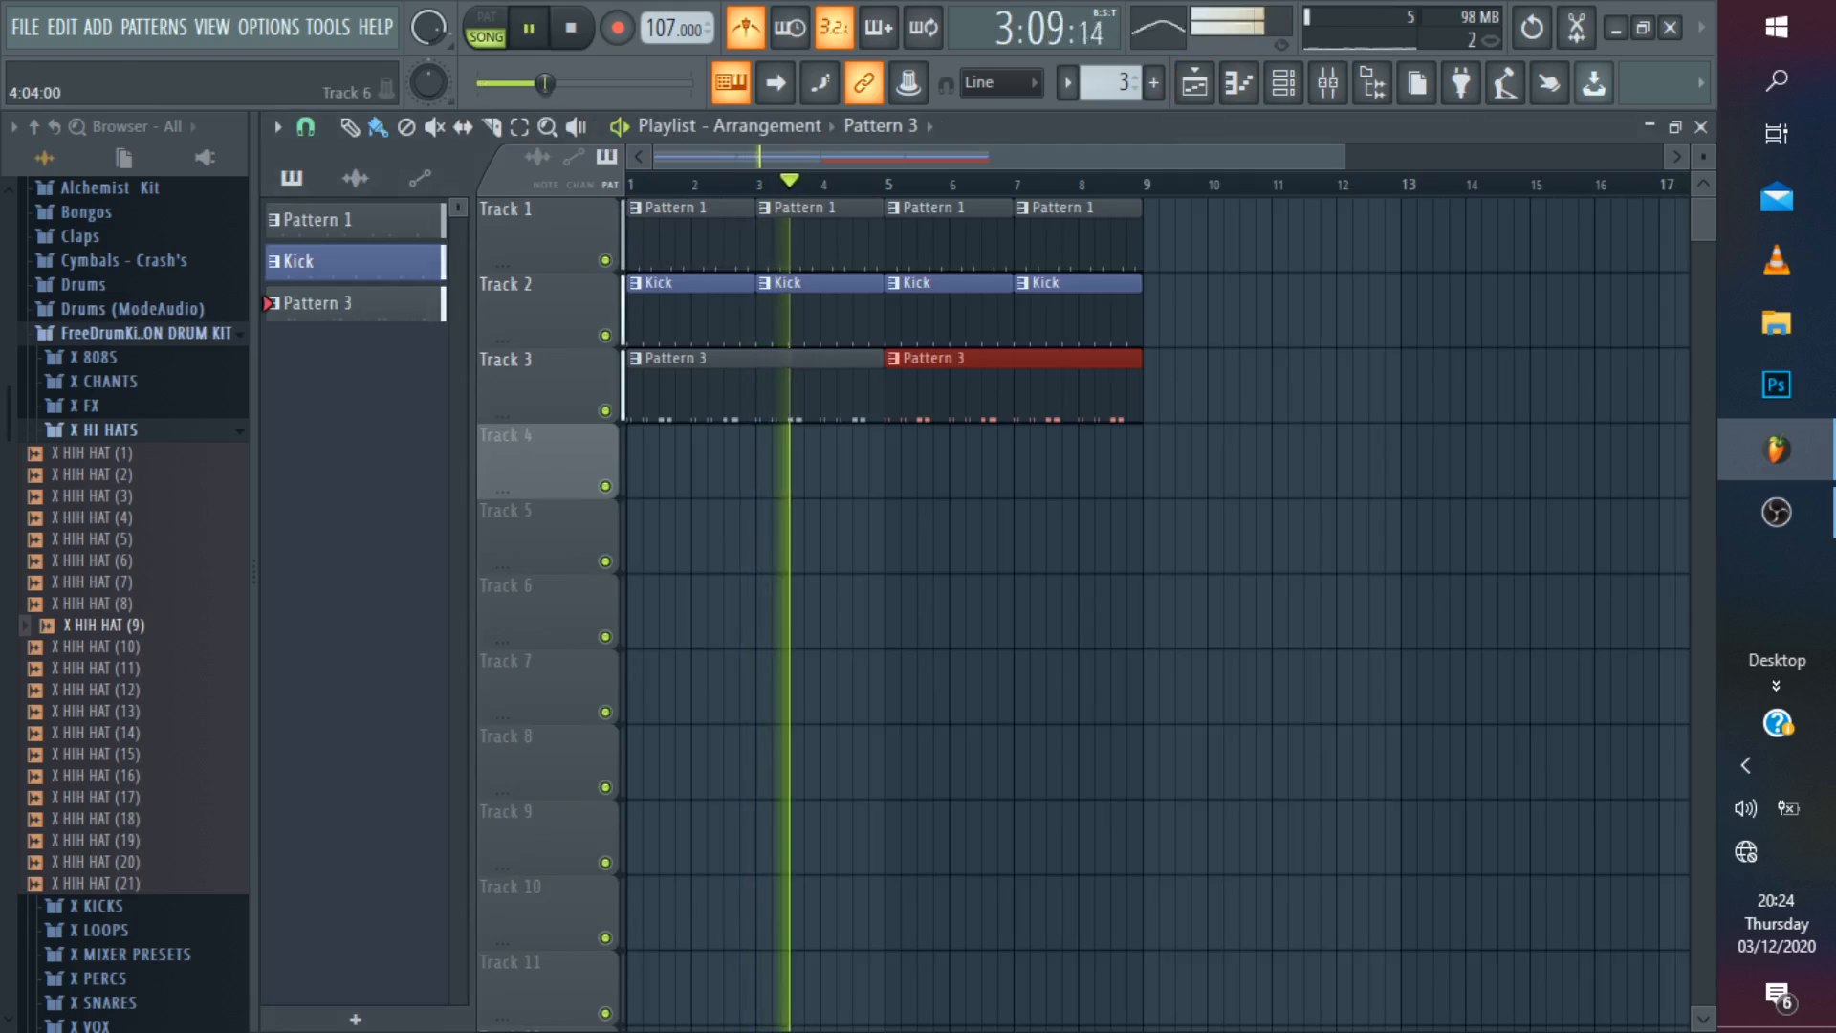
{"action": "key", "text": "ctrl+d"}
Audition samples from the X PERCS folder against the beat and add X PERC (16) as a new channel at the end of the rack.
{"action": "left_click", "coordinate": [104, 430]}
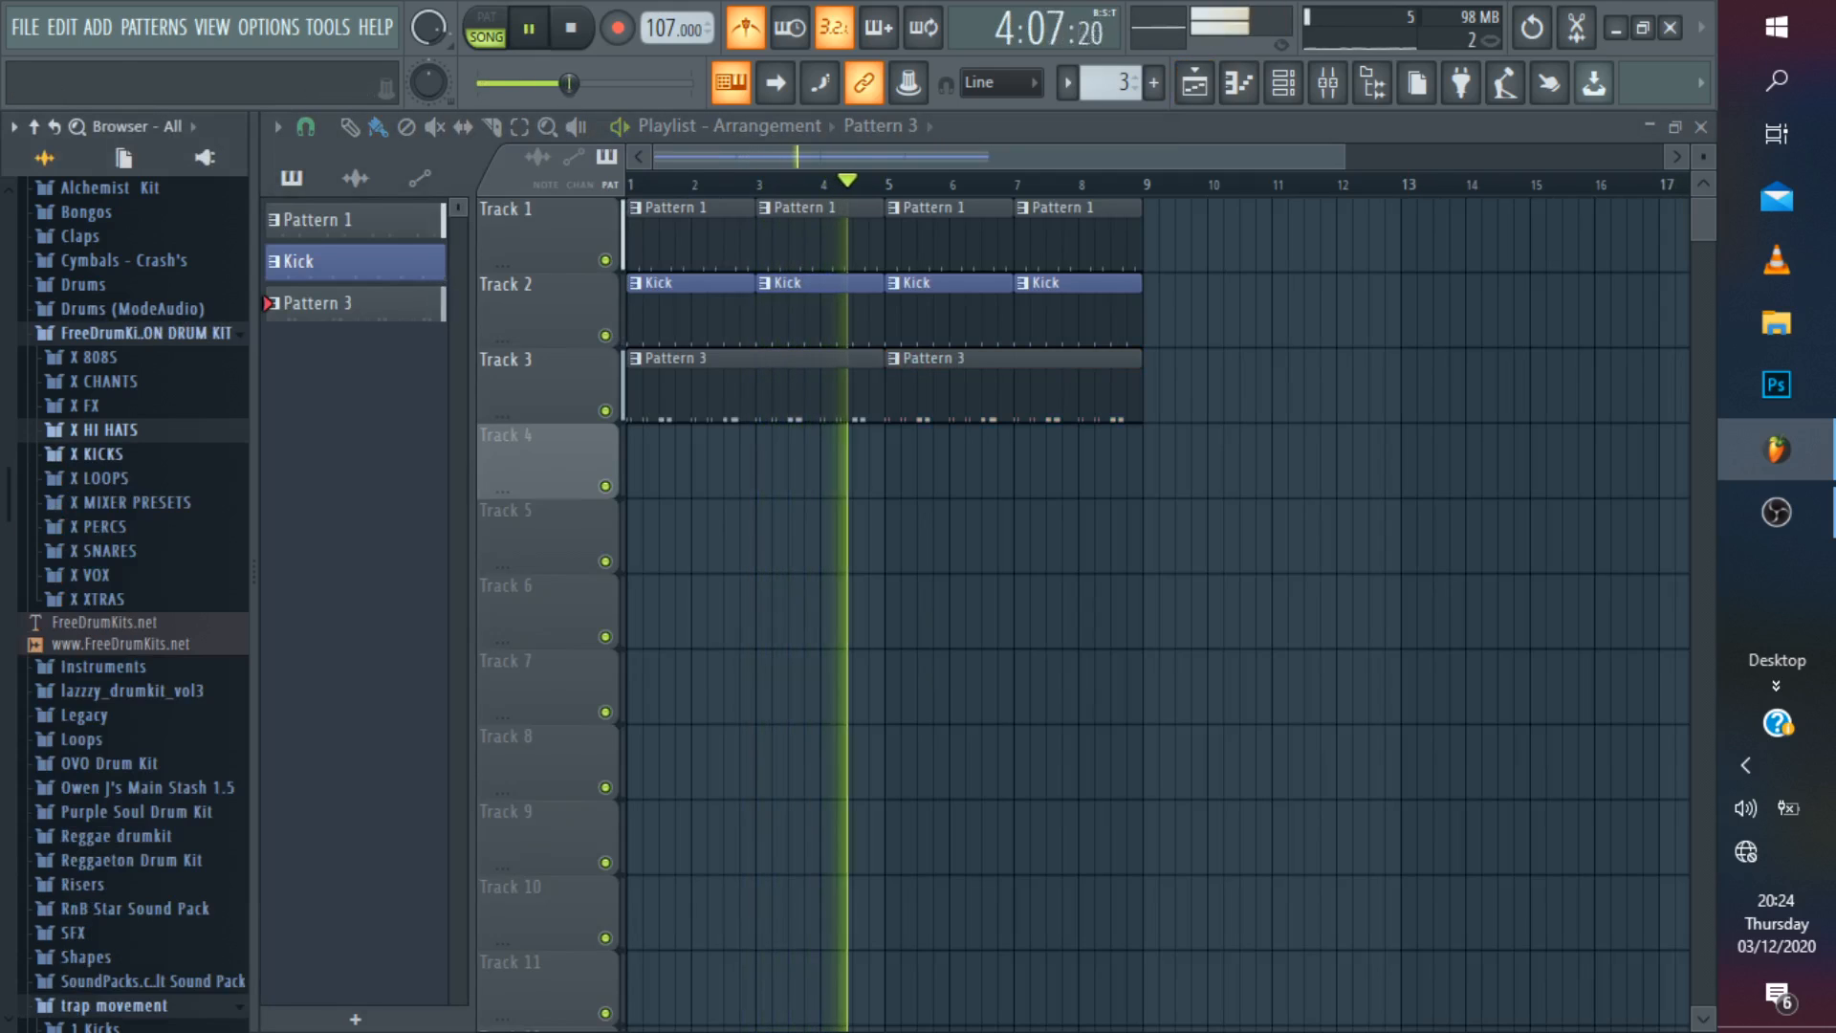
{"action": "key", "text": "space"}
{"action": "key", "text": "space"}
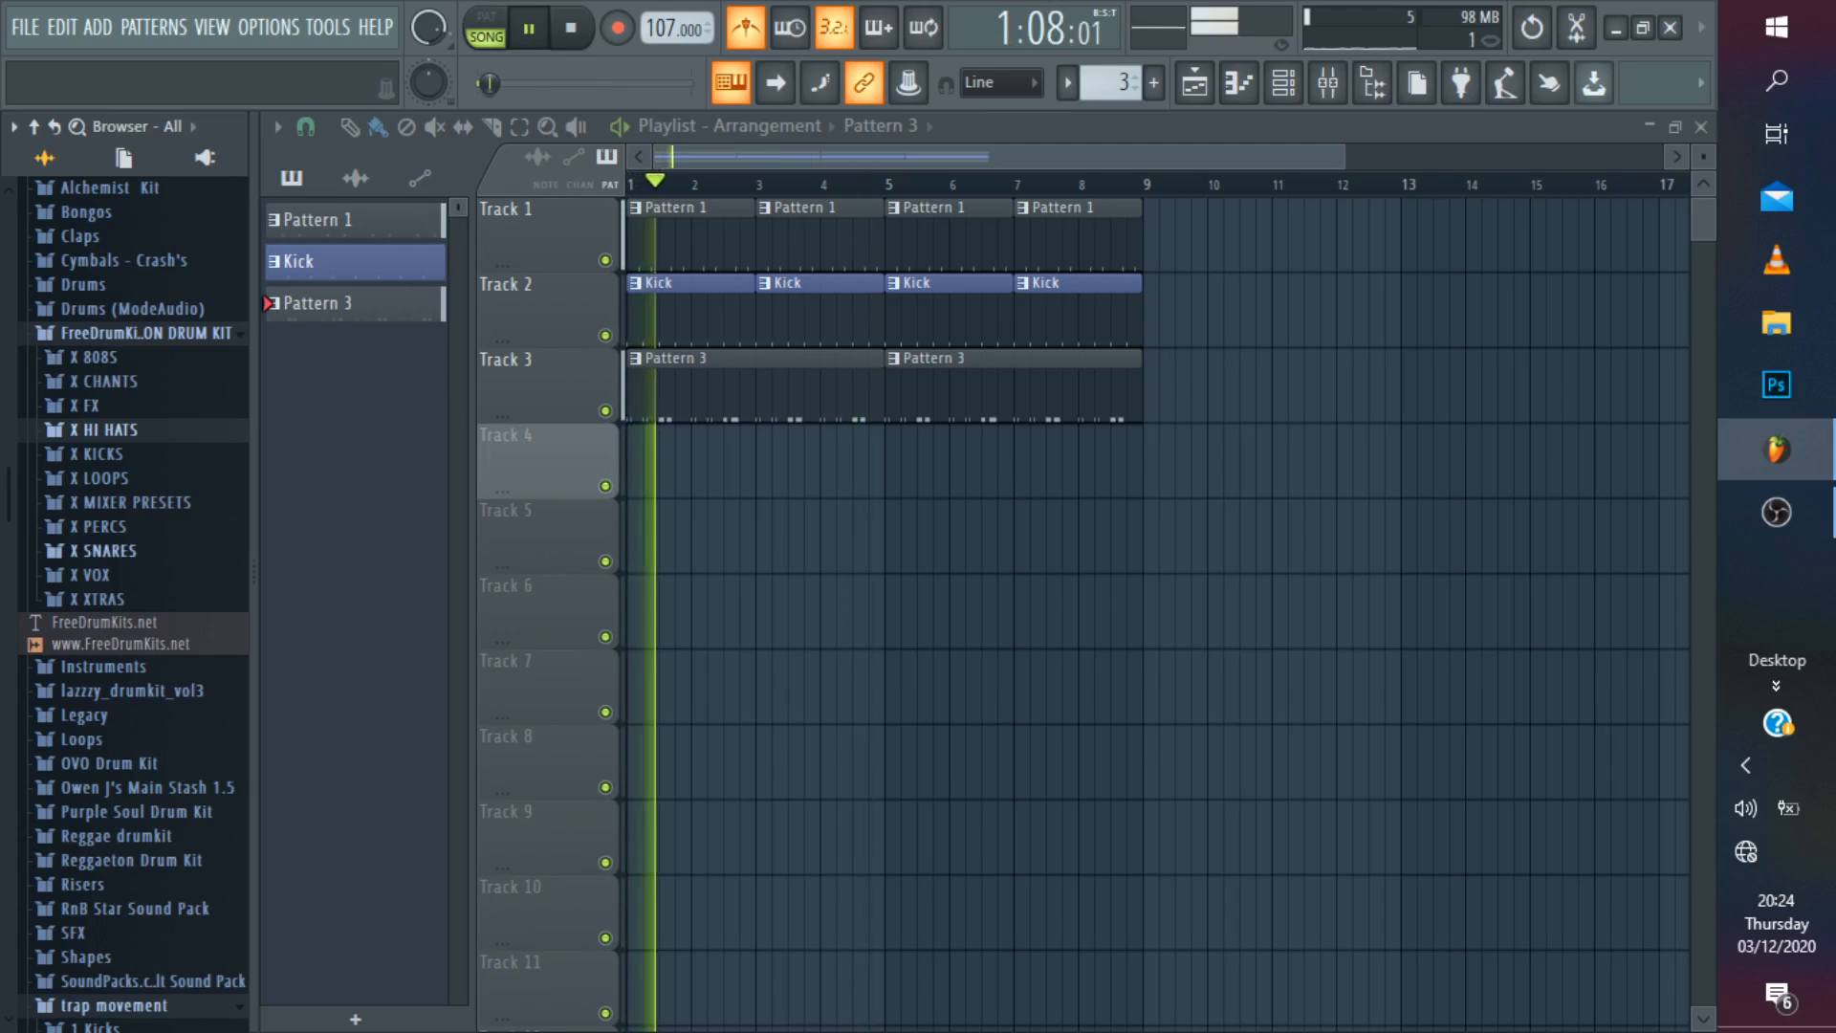
{"action": "key", "text": "space"}
{"action": "left_click", "coordinate": [96, 526]}
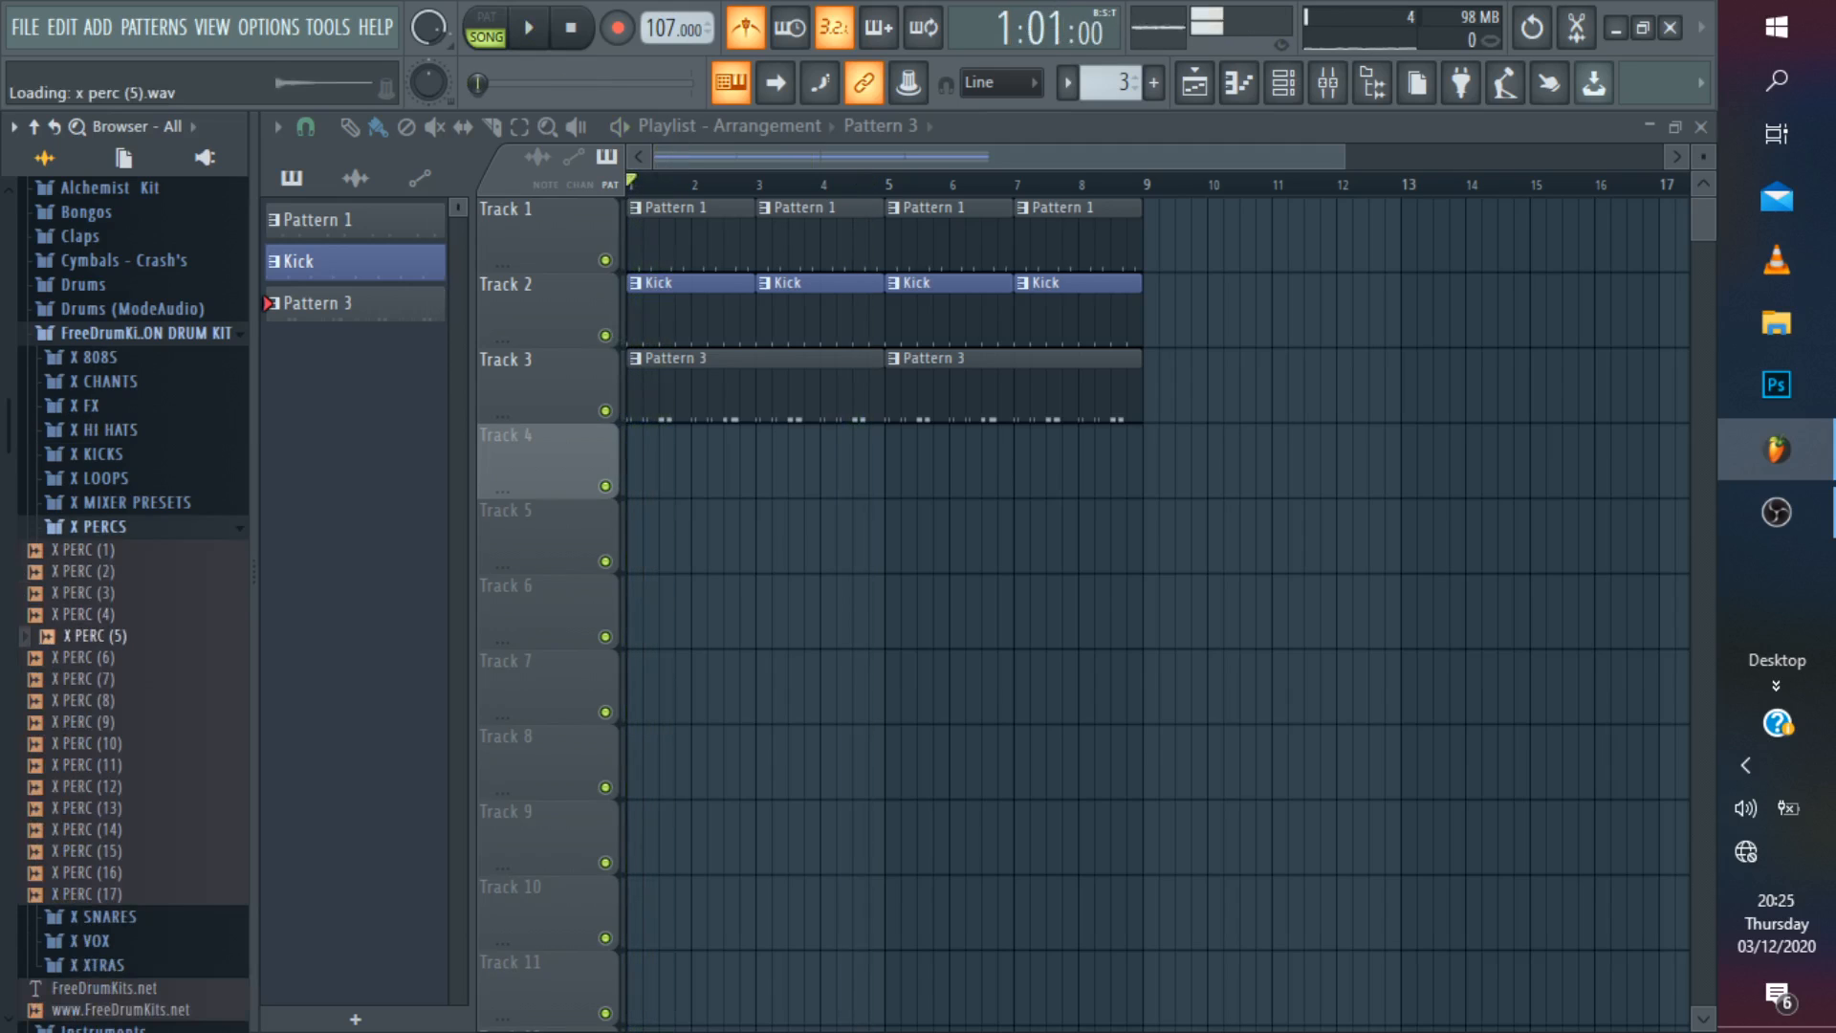
{"action": "key", "text": "space"}
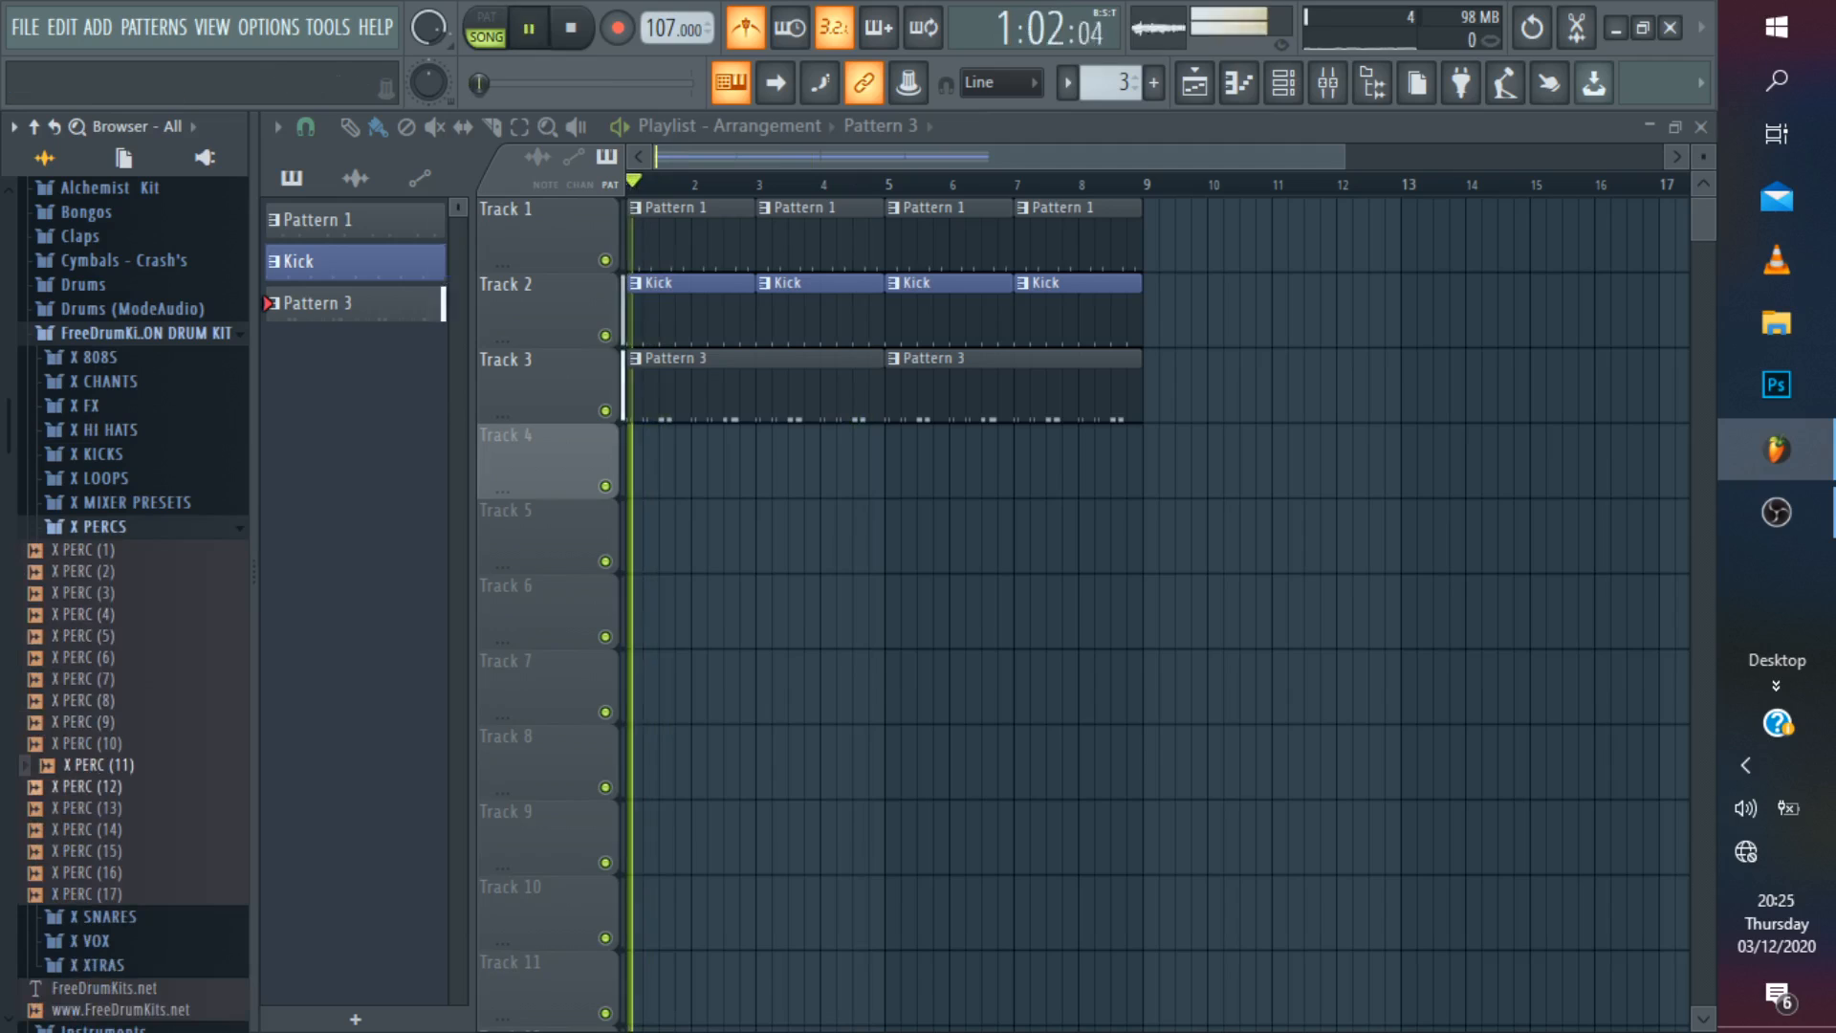
{"action": "key", "text": "space"}
{"action": "left_click", "coordinate": [98, 787]}
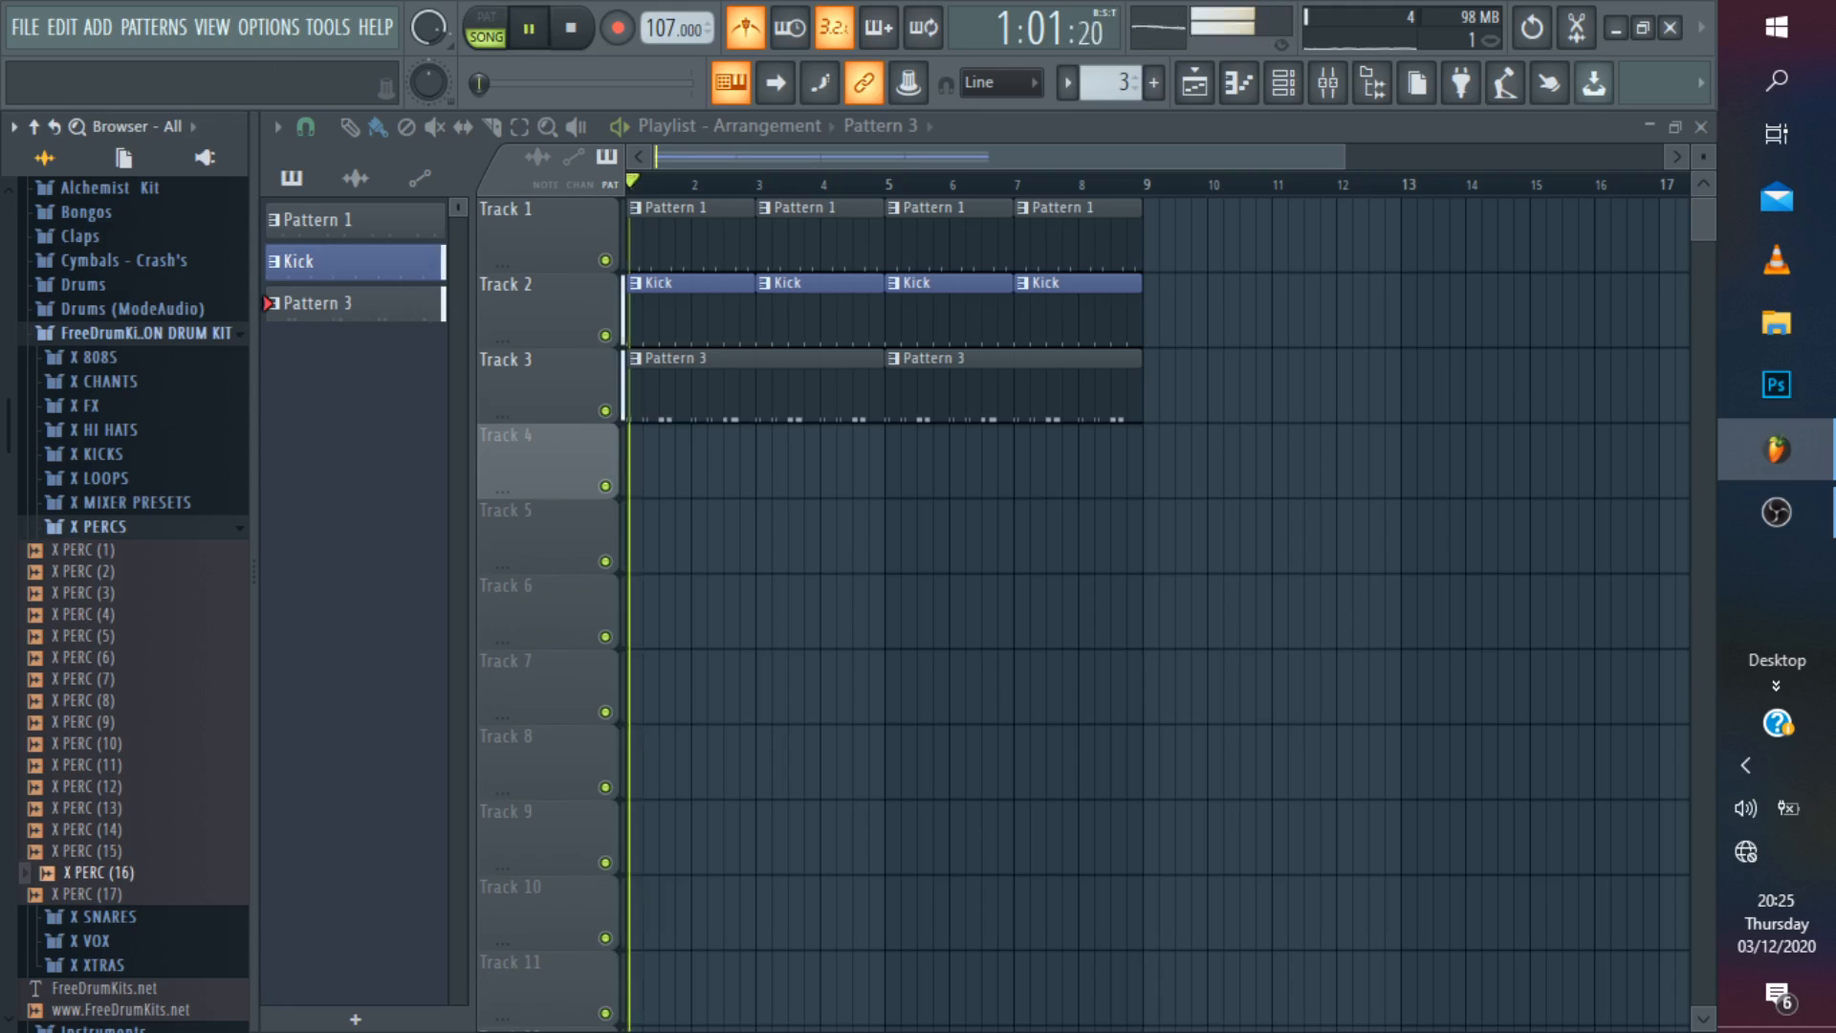
{"action": "key", "text": "space"}
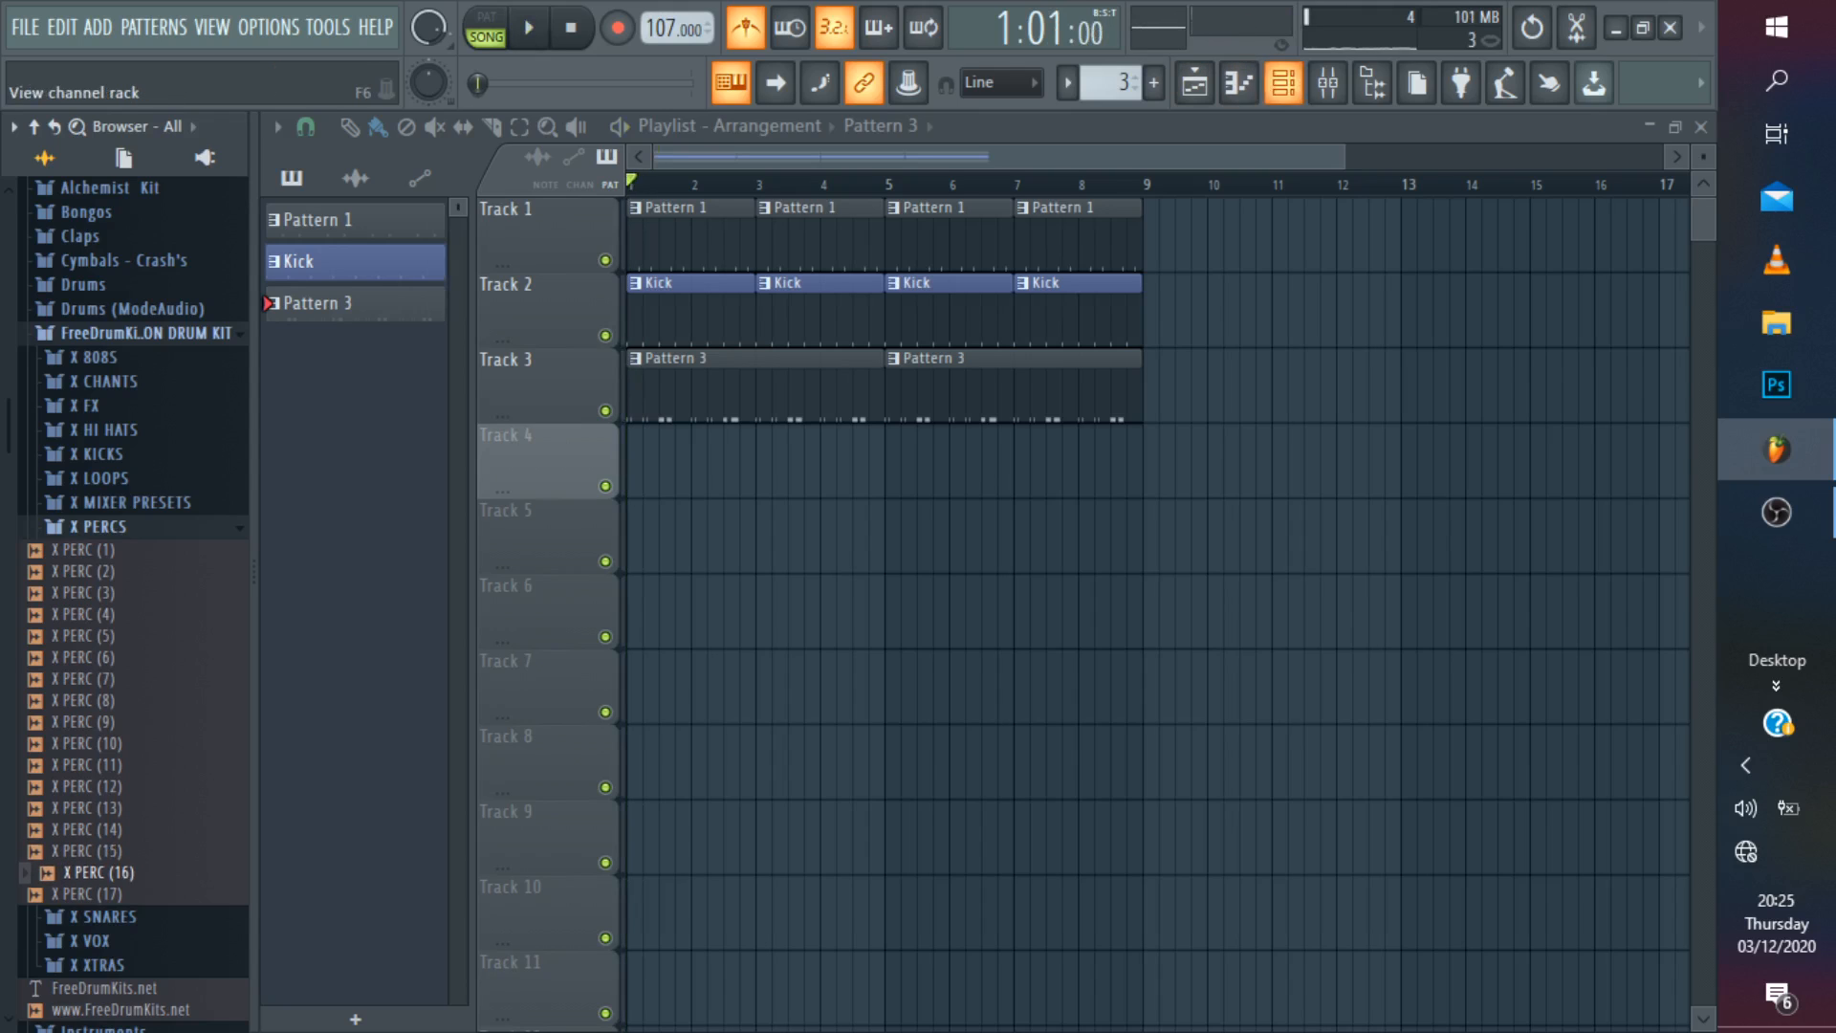
{"action": "left_click", "coordinate": [1283, 83]}
{"action": "left_click_drag", "start_coordinate": [99, 873], "coordinate": [114, 868]}
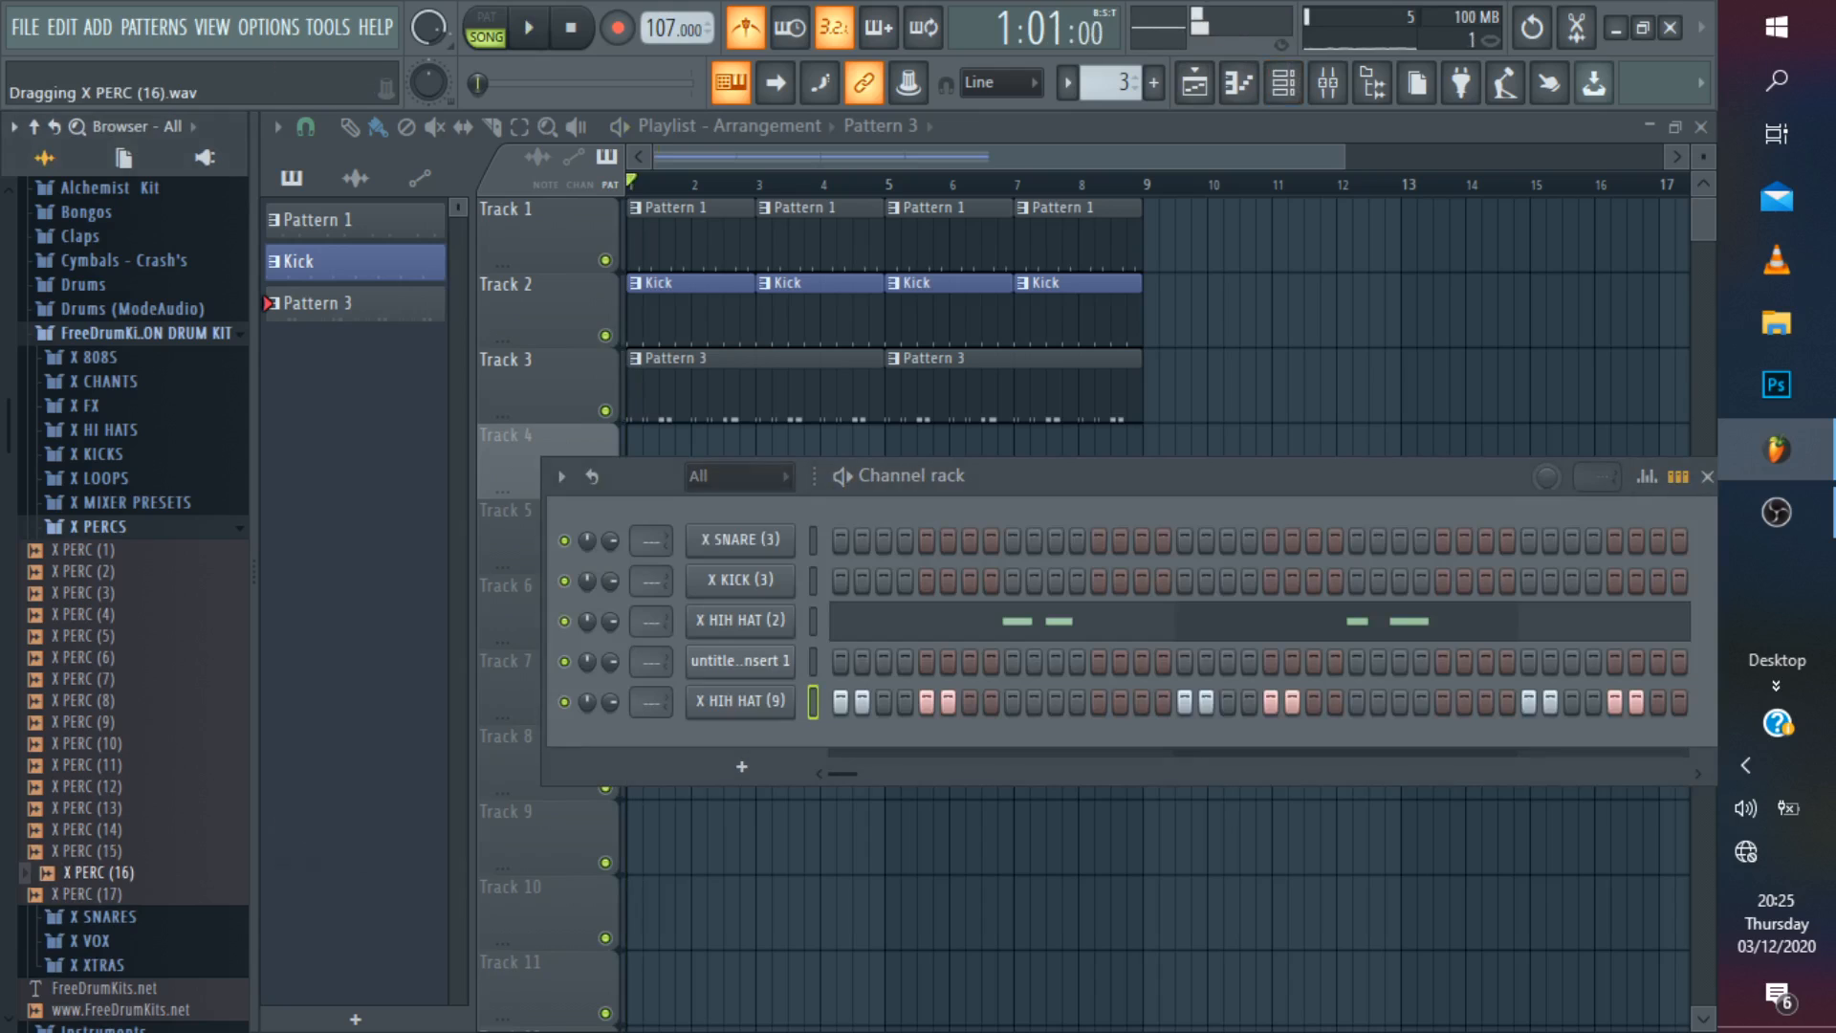
{"action": "left_click_drag", "start_coordinate": [602, 786], "coordinate": [605, 794]}
Program X PERC (16) hits on steps 3, 11, 19 and 35 of Pattern 3, checking them with playback.
{"action": "key", "text": "space"}
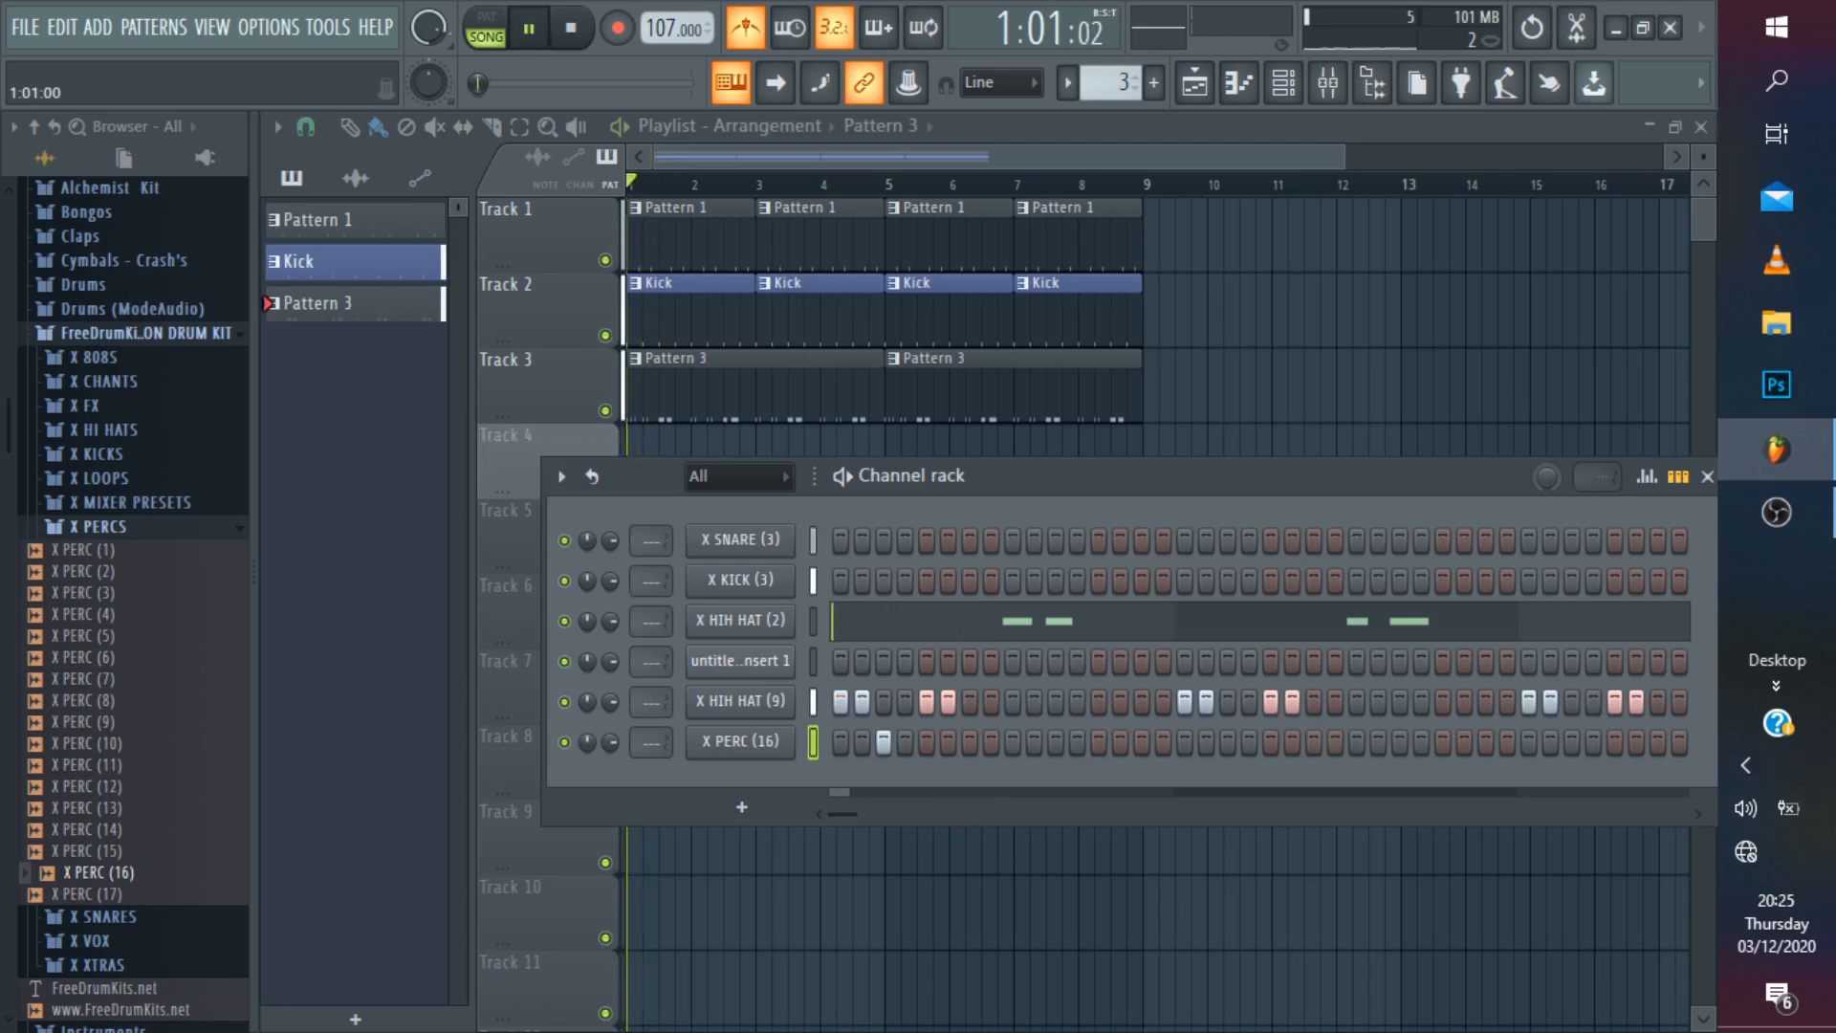
{"action": "left_click", "coordinate": [1227, 742]}
{"action": "key", "text": "space"}
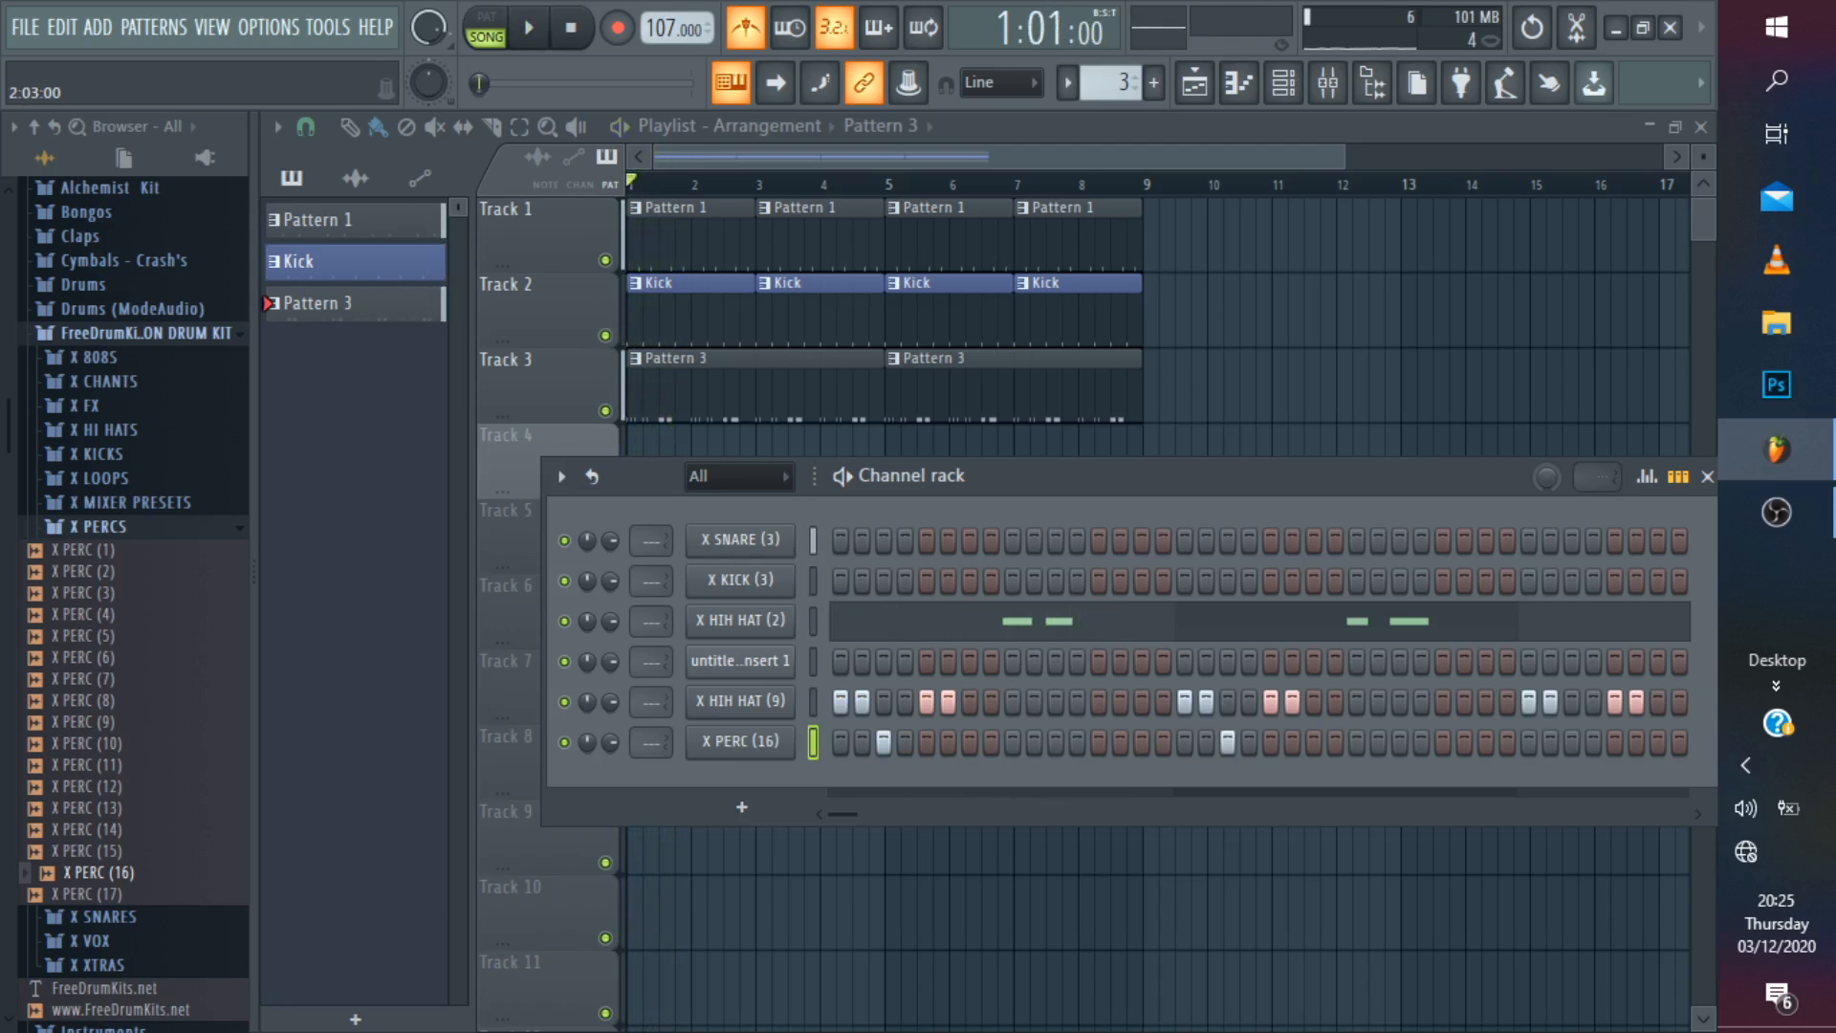
{"action": "left_click", "coordinate": [1033, 742]}
{"action": "key", "text": "space"}
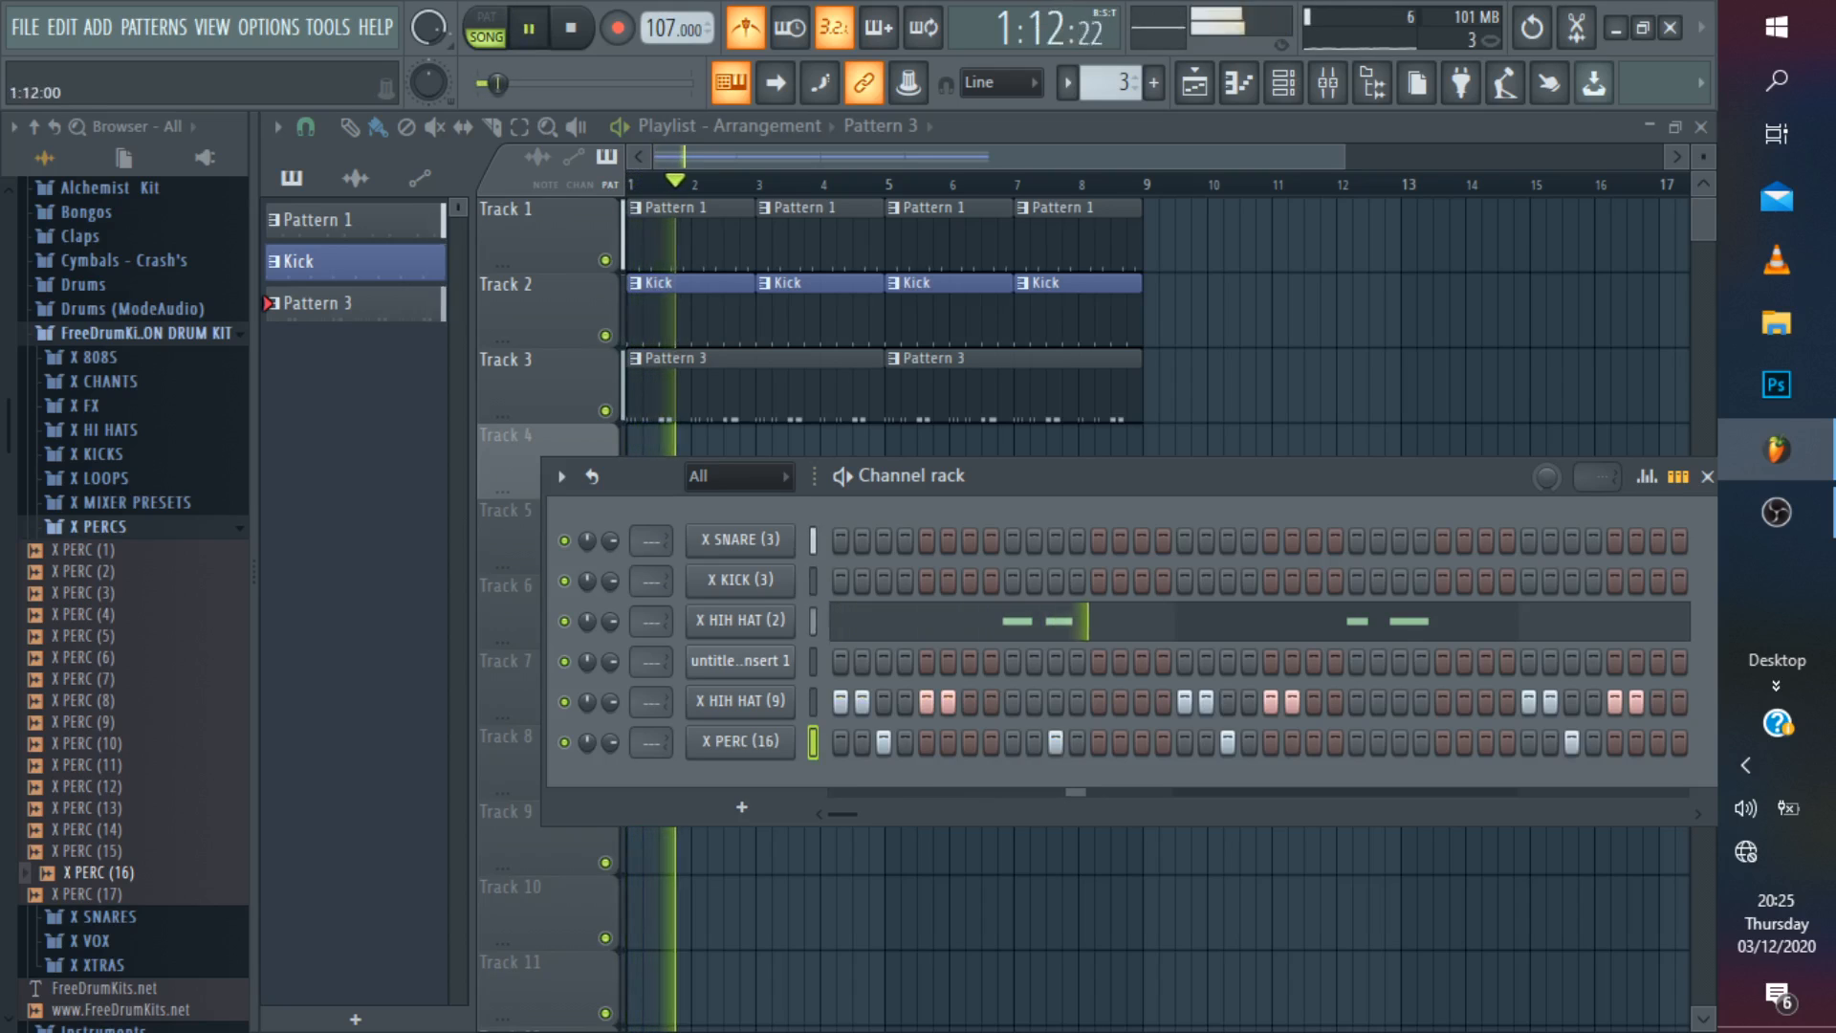
Move and widen the channel rack to expose more steps, and add X PERC (16) hits on steps 43 and 51.
{"action": "left_click_drag", "start_coordinate": [1099, 476], "coordinate": [758, 393]}
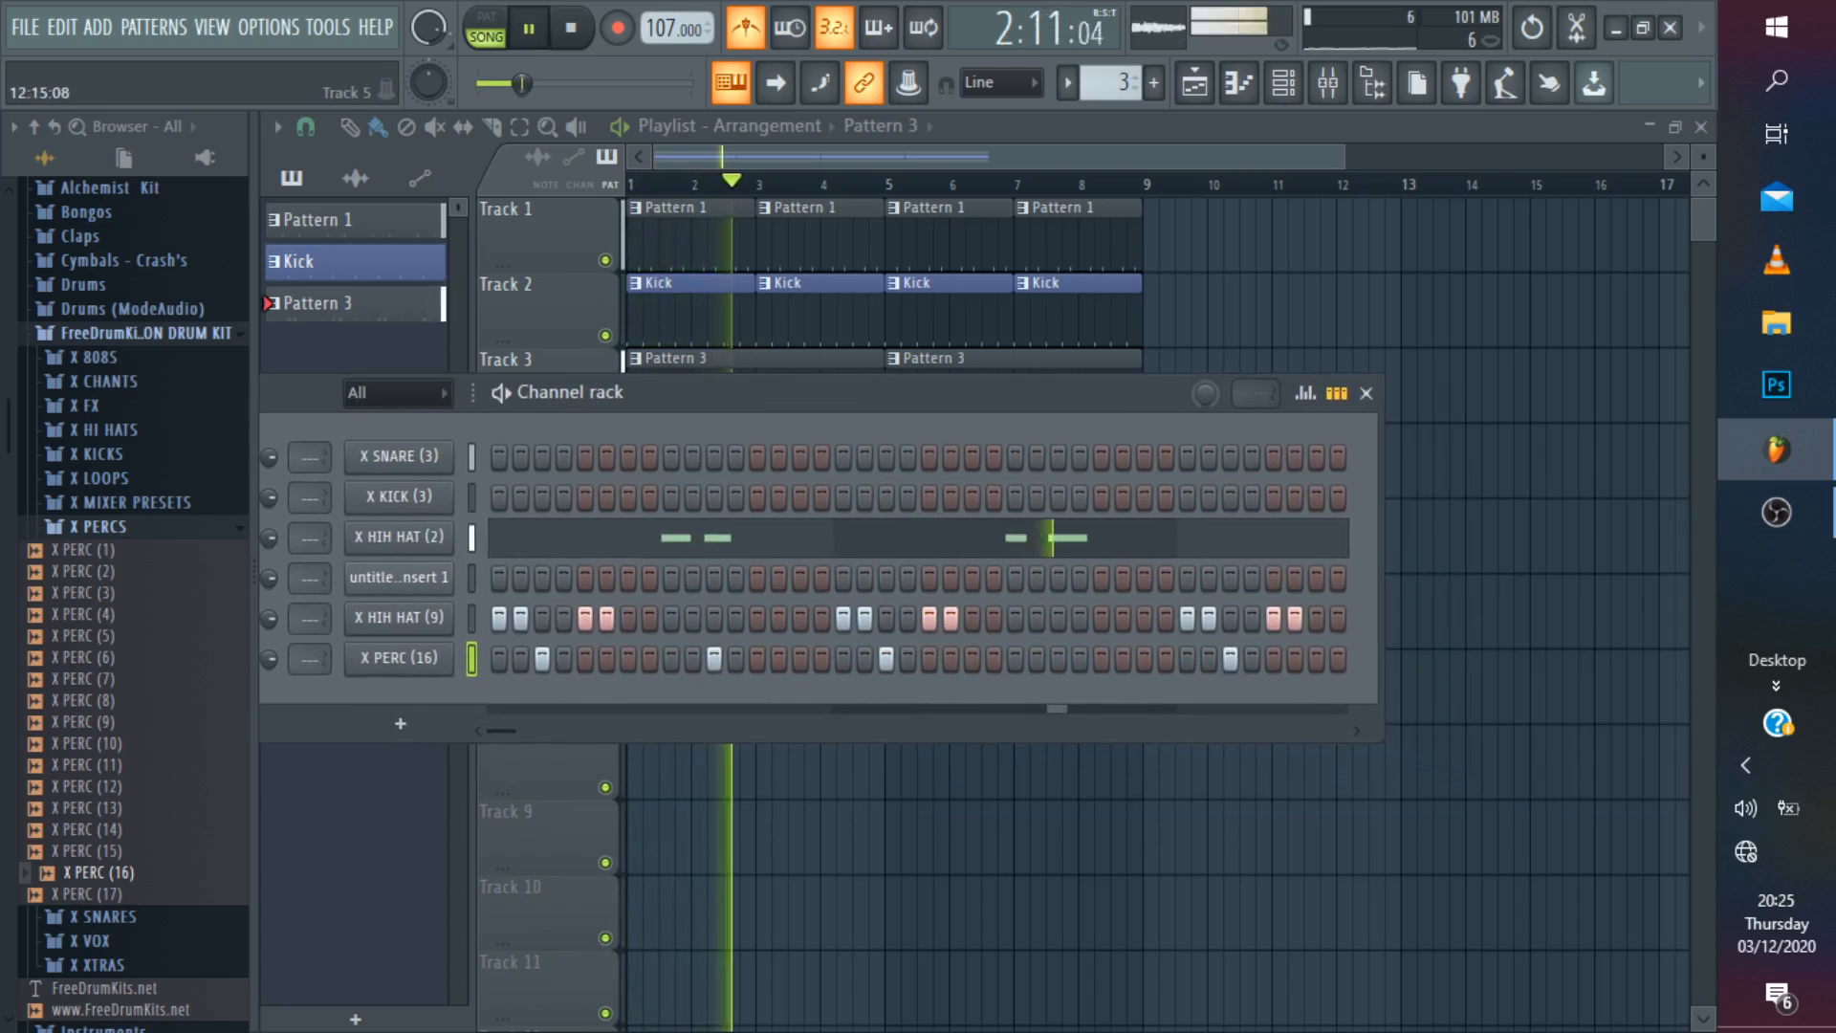
{"action": "key", "text": "space"}
{"action": "key", "text": "space"}
{"action": "left_click_drag", "start_coordinate": [1556, 563], "coordinate": [1727, 562]}
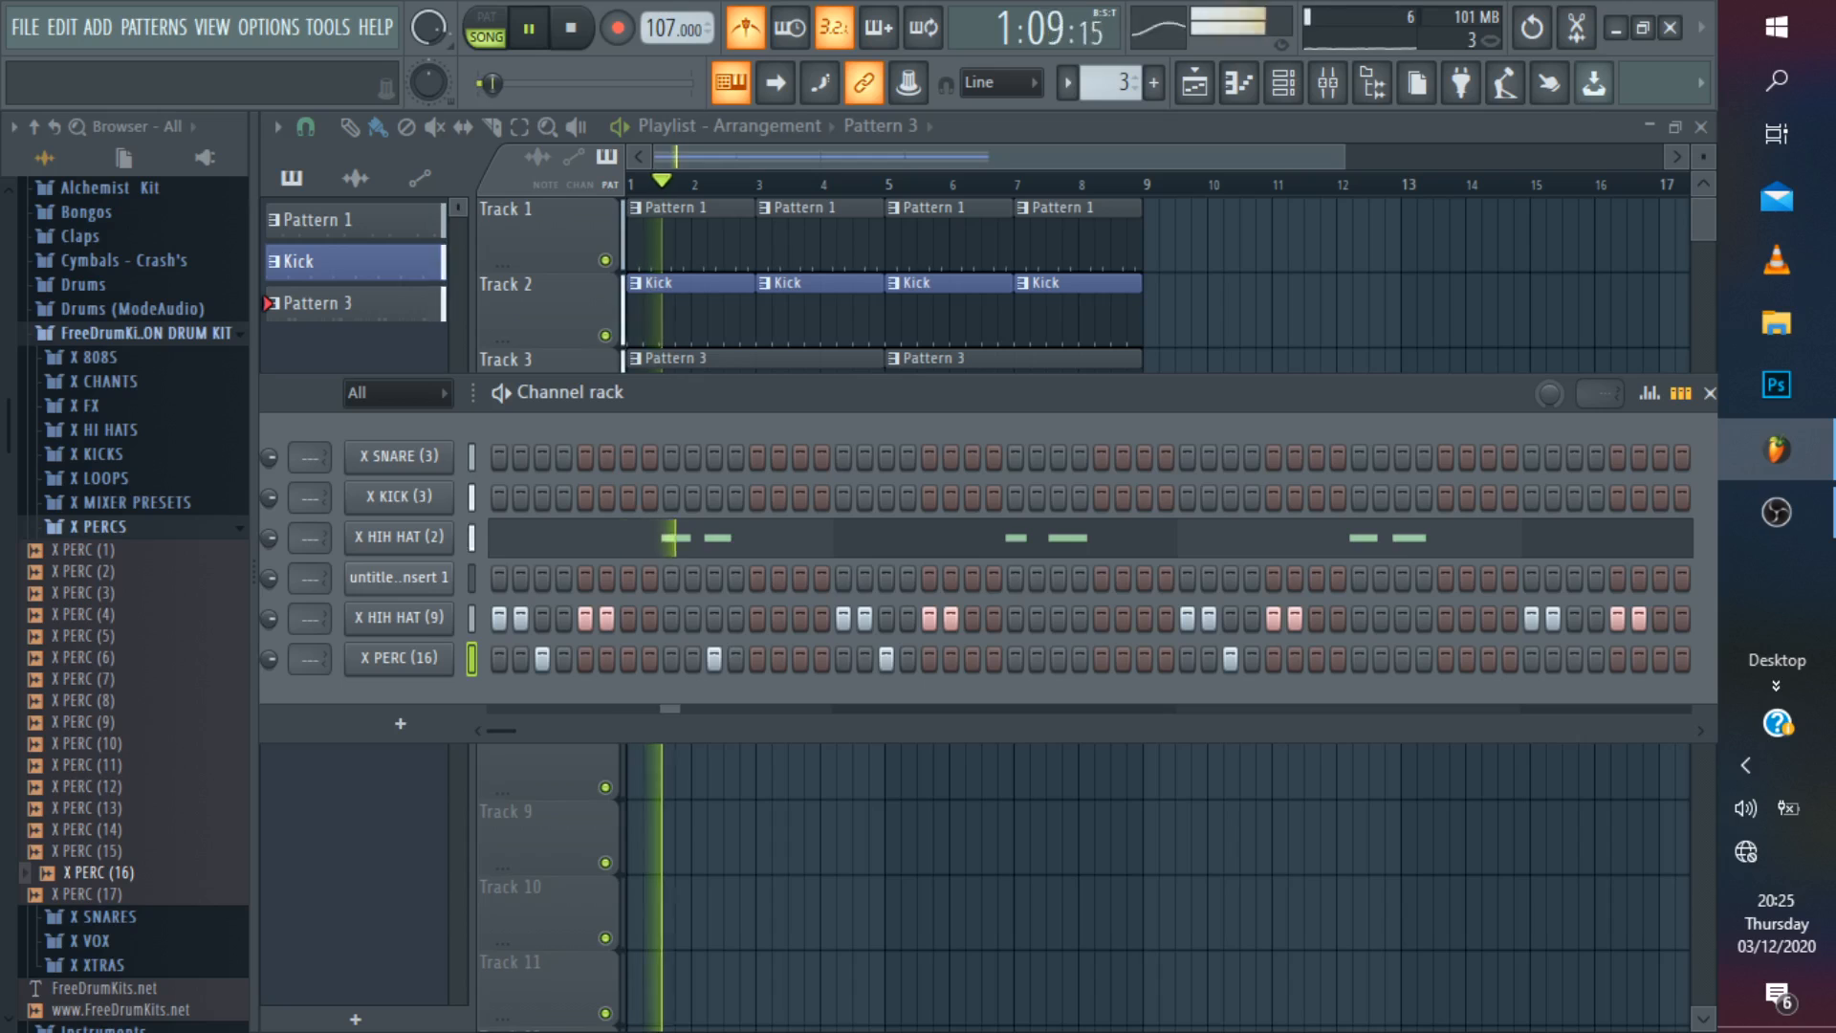
{"action": "key", "text": "space"}
{"action": "key", "text": "space"}
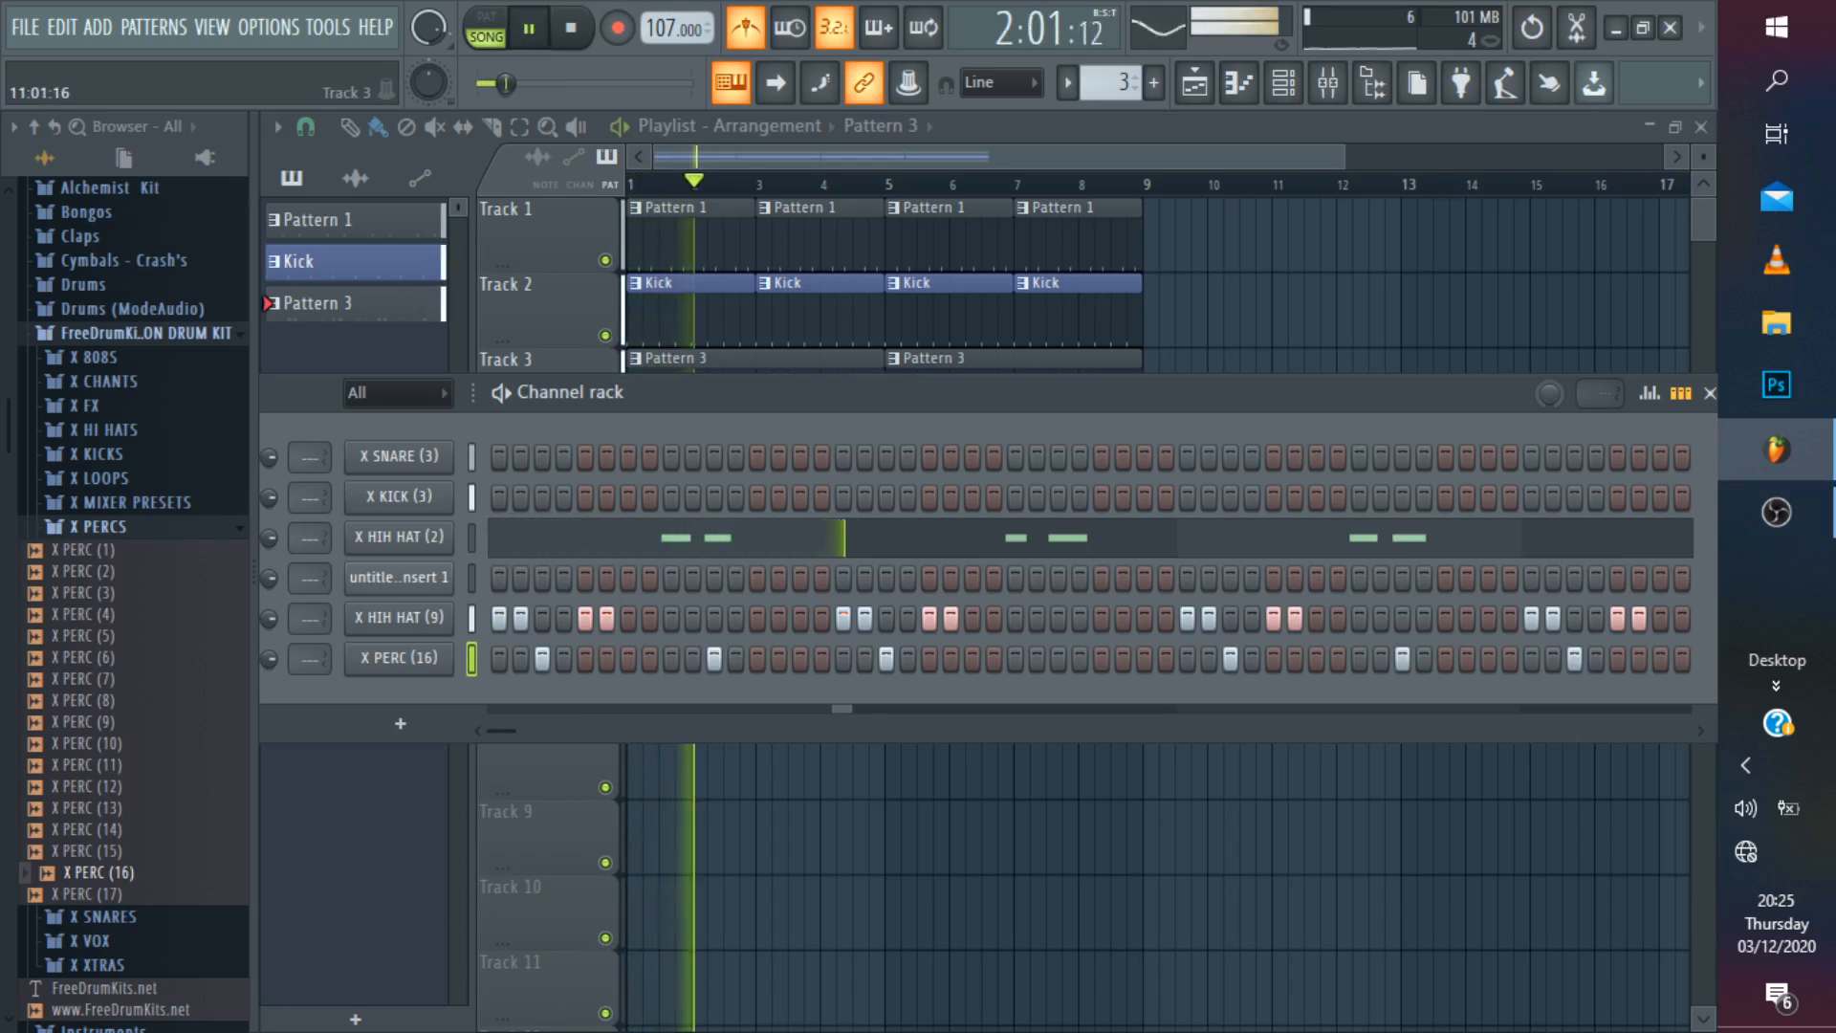
Widen the channel rack further, add an X PERC (16) hit on step 59, and reposition the rack so its channel names are visible.
{"action": "left_click_drag", "start_coordinate": [1274, 391], "coordinate": [995, 399]}
{"action": "key", "text": "space"}
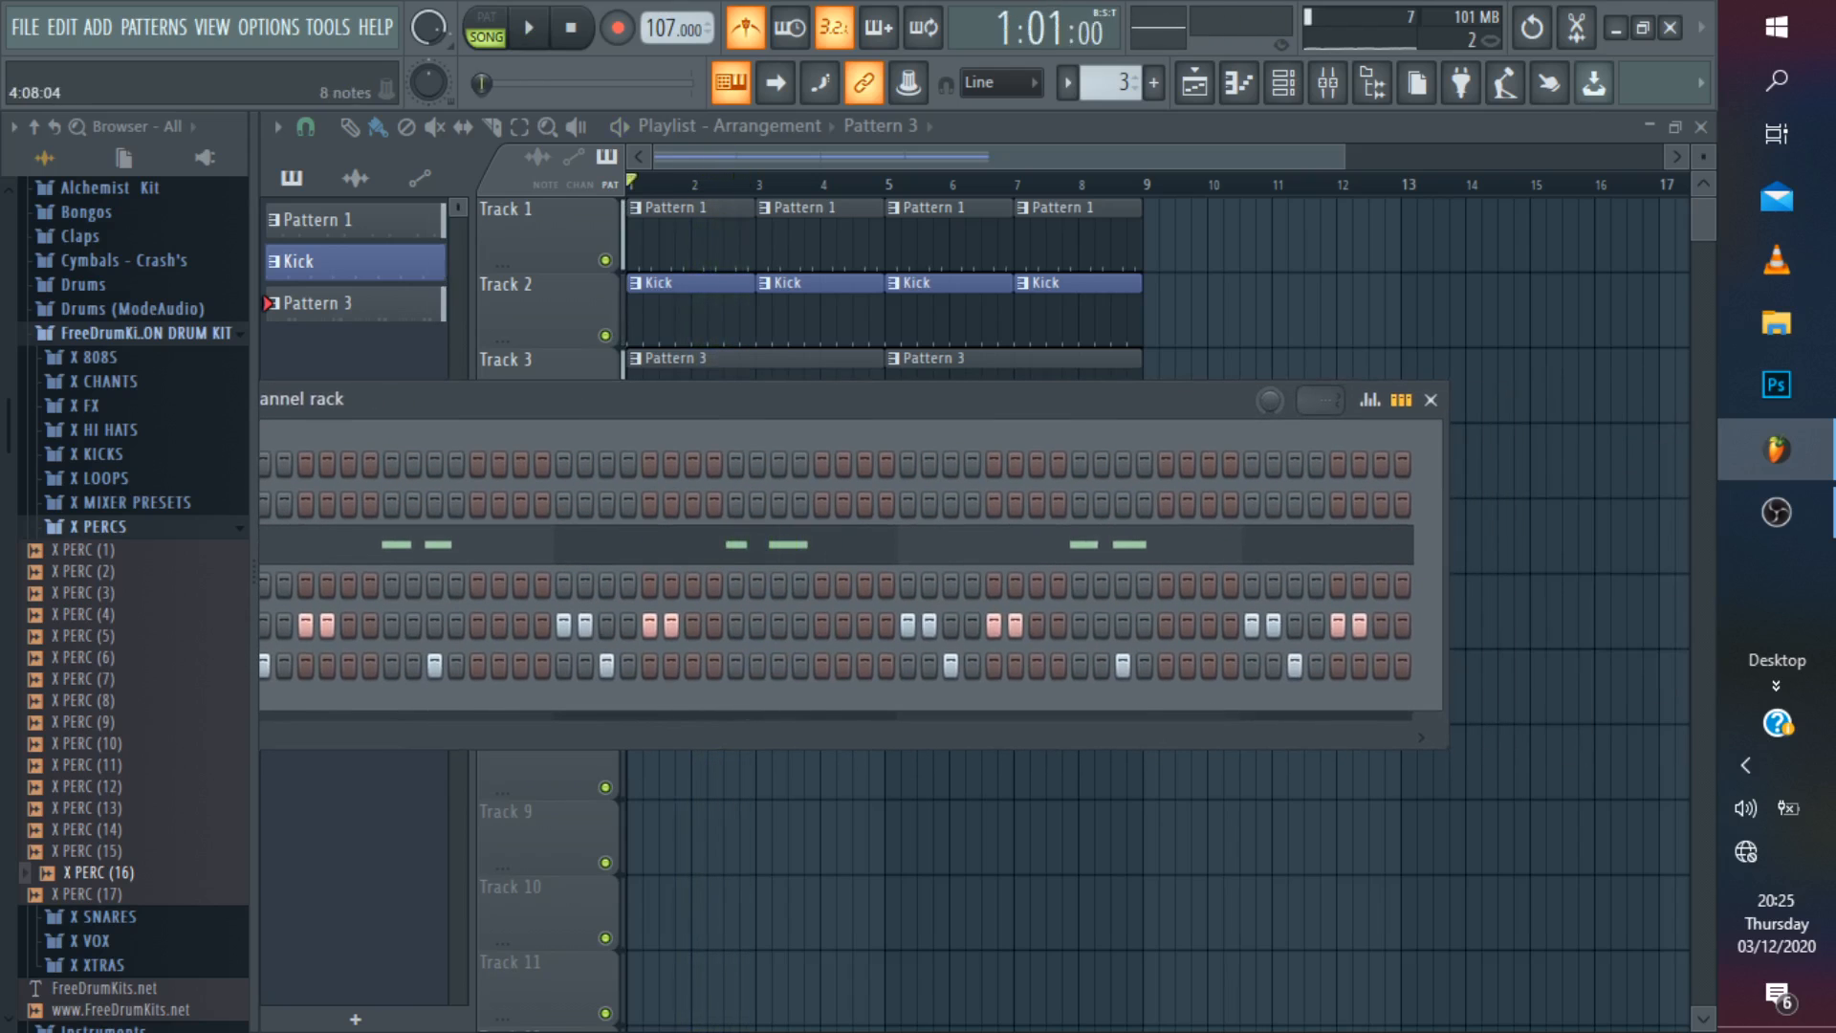
{"action": "left_click_drag", "start_coordinate": [1447, 566], "coordinate": [1791, 566]}
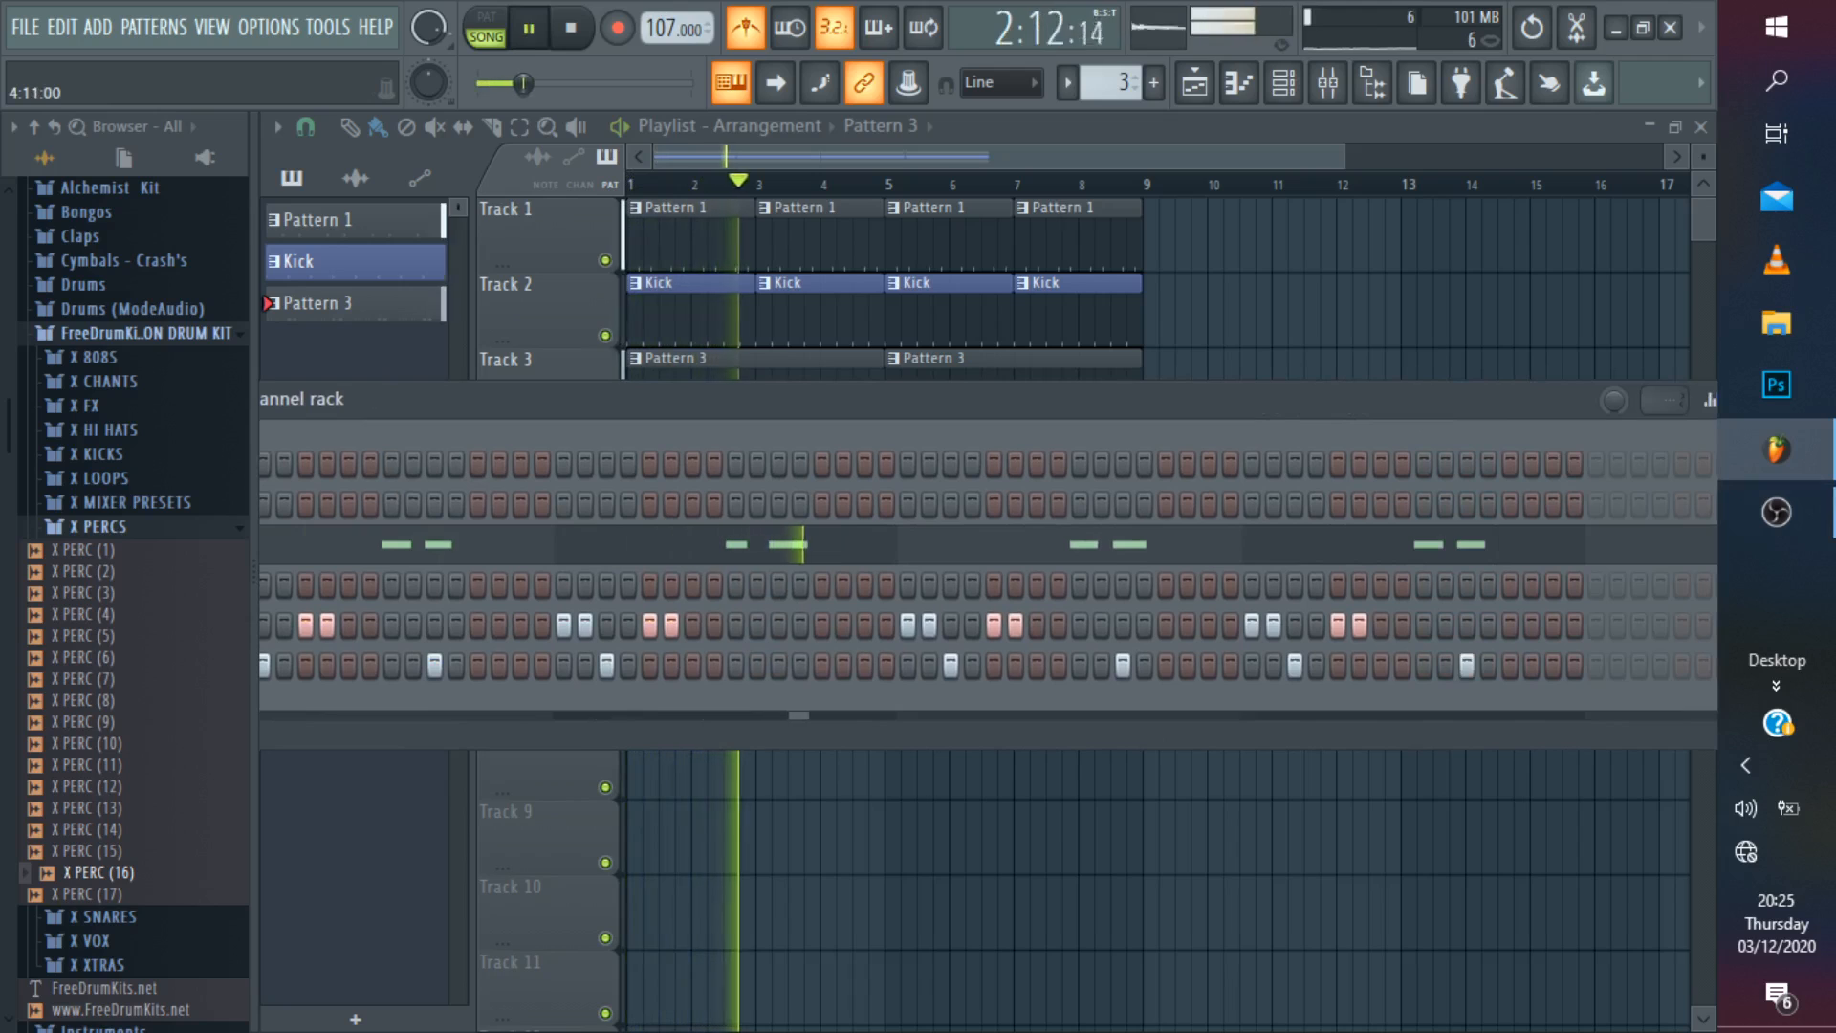
{"action": "key", "text": "space"}
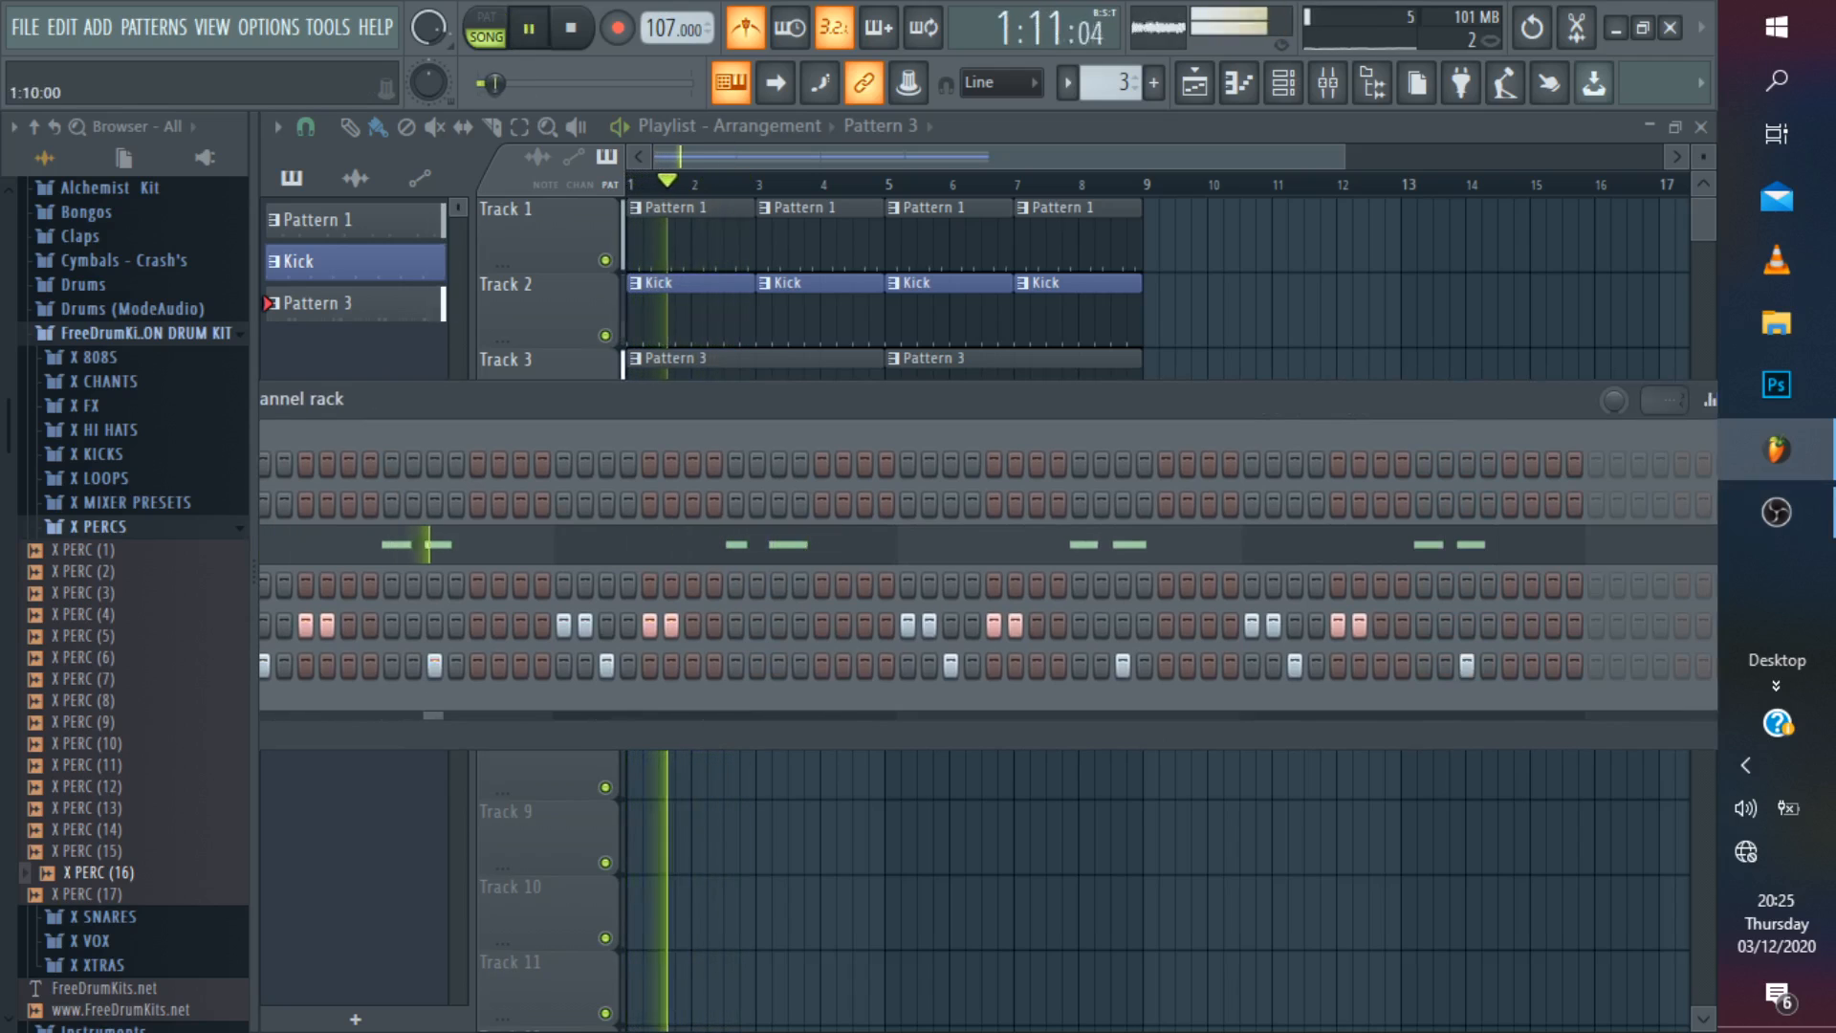
{"action": "left_click_drag", "start_coordinate": [1050, 399], "coordinate": [1212, 397]}
{"action": "left_click_drag", "start_coordinate": [449, 397], "coordinate": [659, 319]}
{"action": "key", "text": "space"}
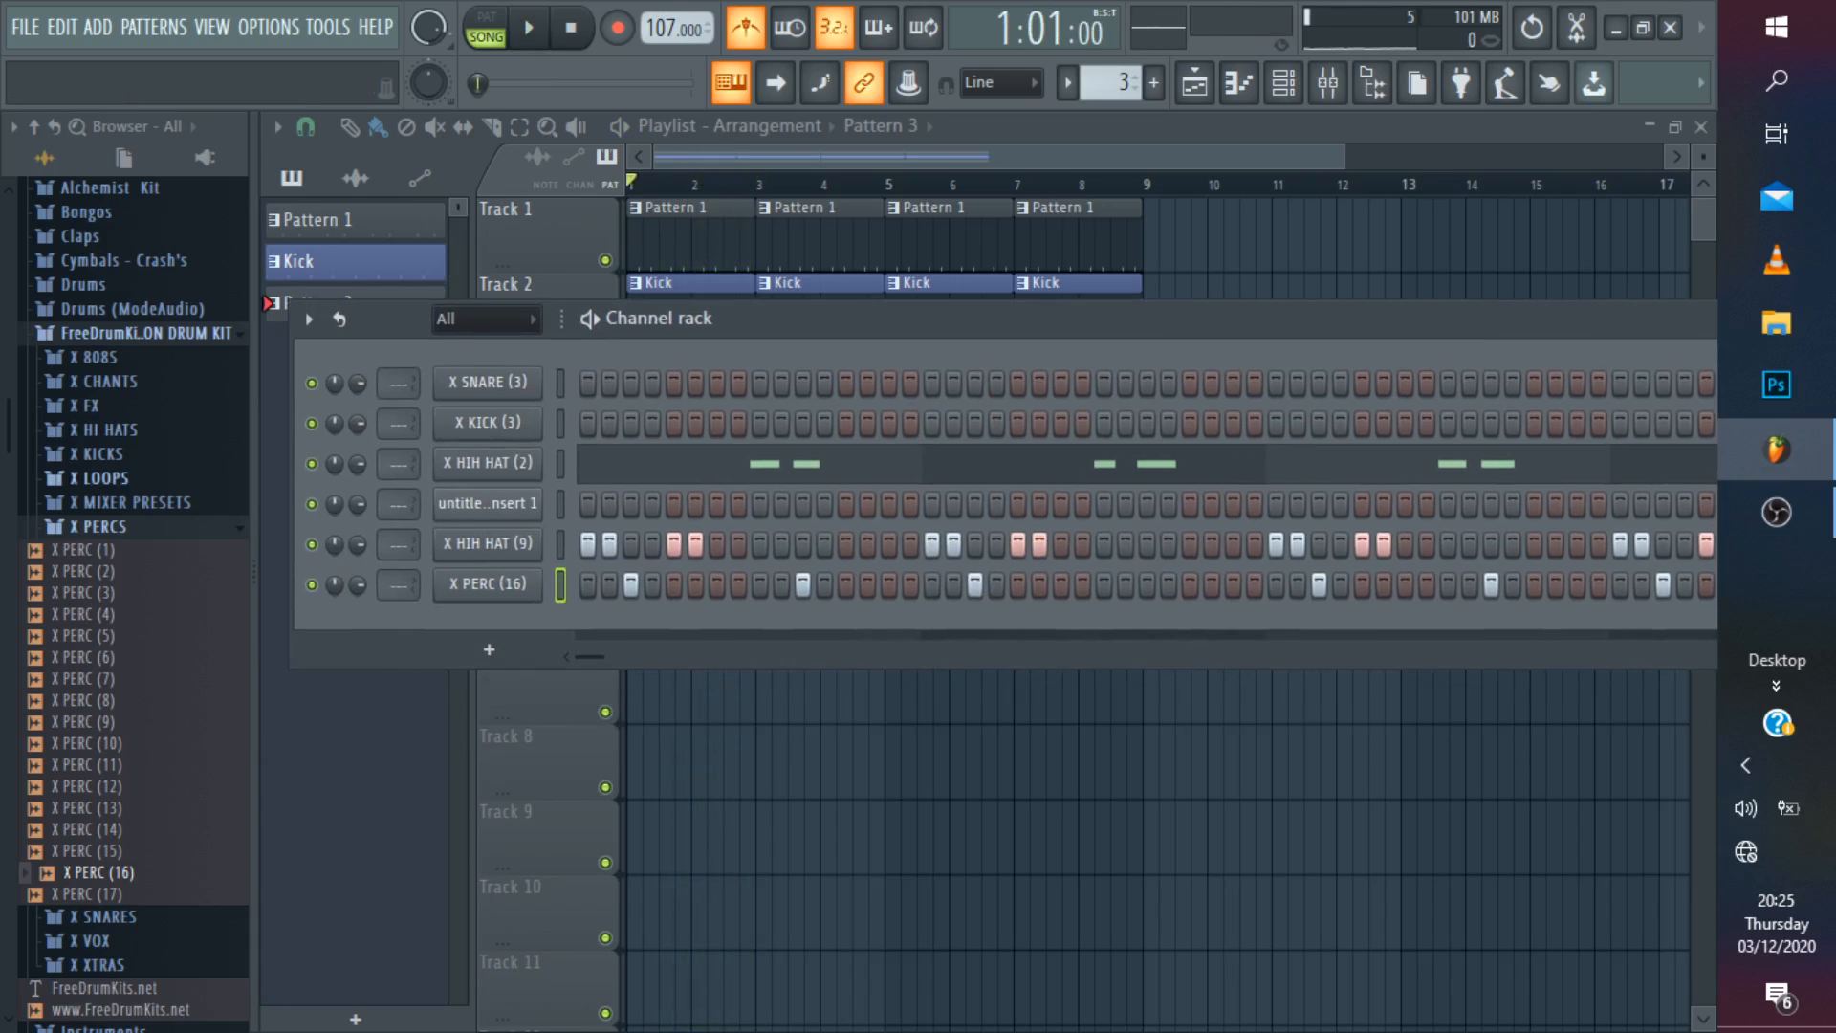
Audition samples from the X HI HATS folder and add X HIH HAT (5) as a new channel below X PERC (16).
{"action": "left_click", "coordinate": [103, 429]}
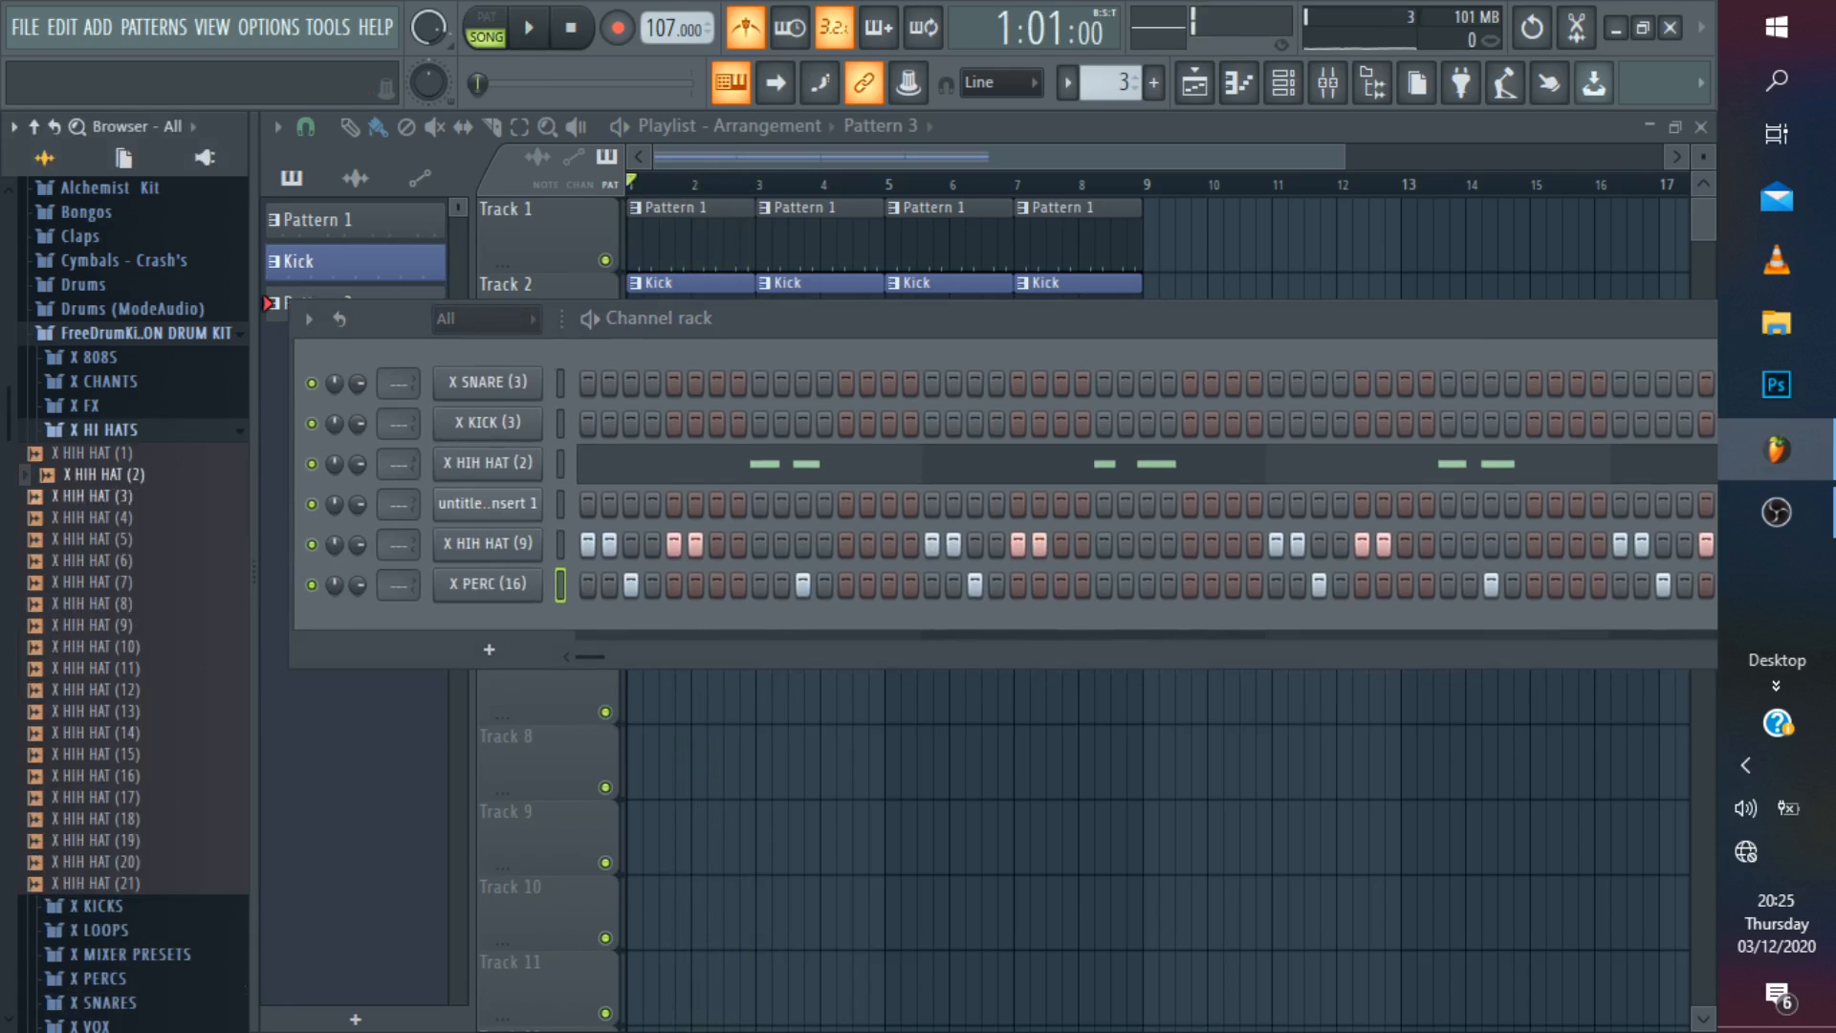
{"action": "left_click", "coordinate": [103, 539]}
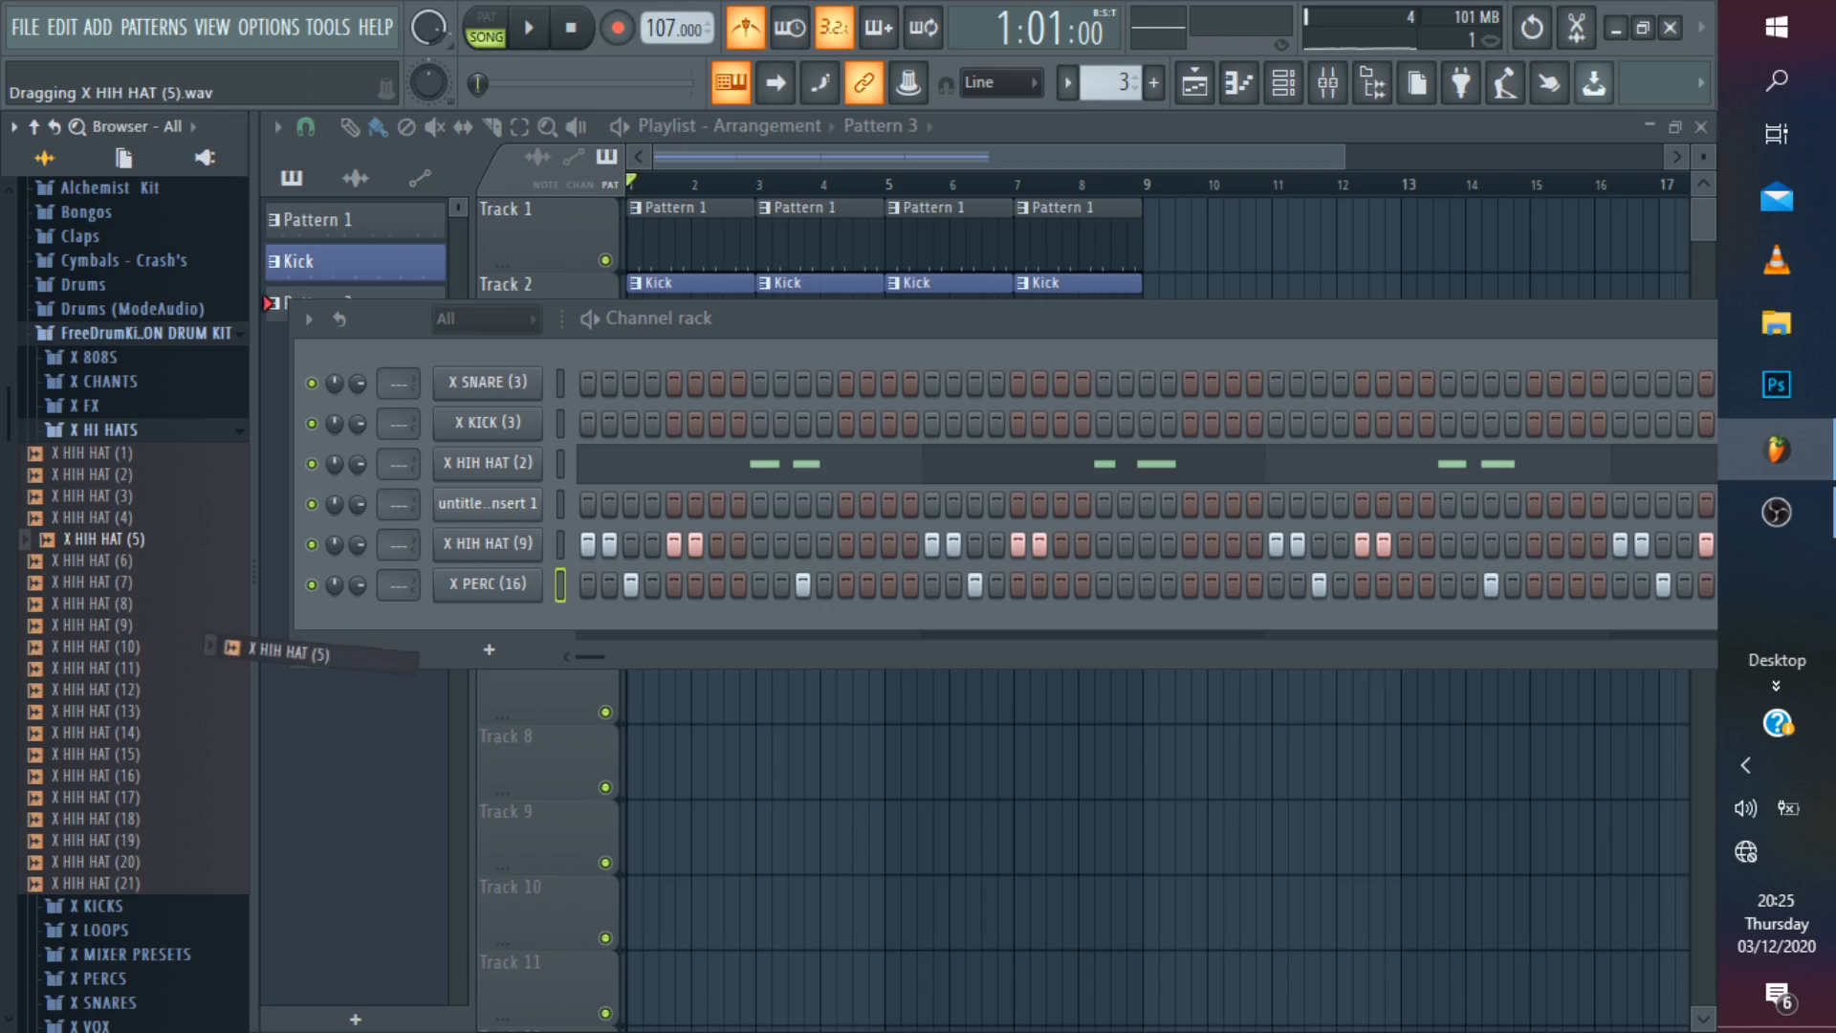
{"action": "left_click_drag", "start_coordinate": [247, 660], "coordinate": [497, 667]}
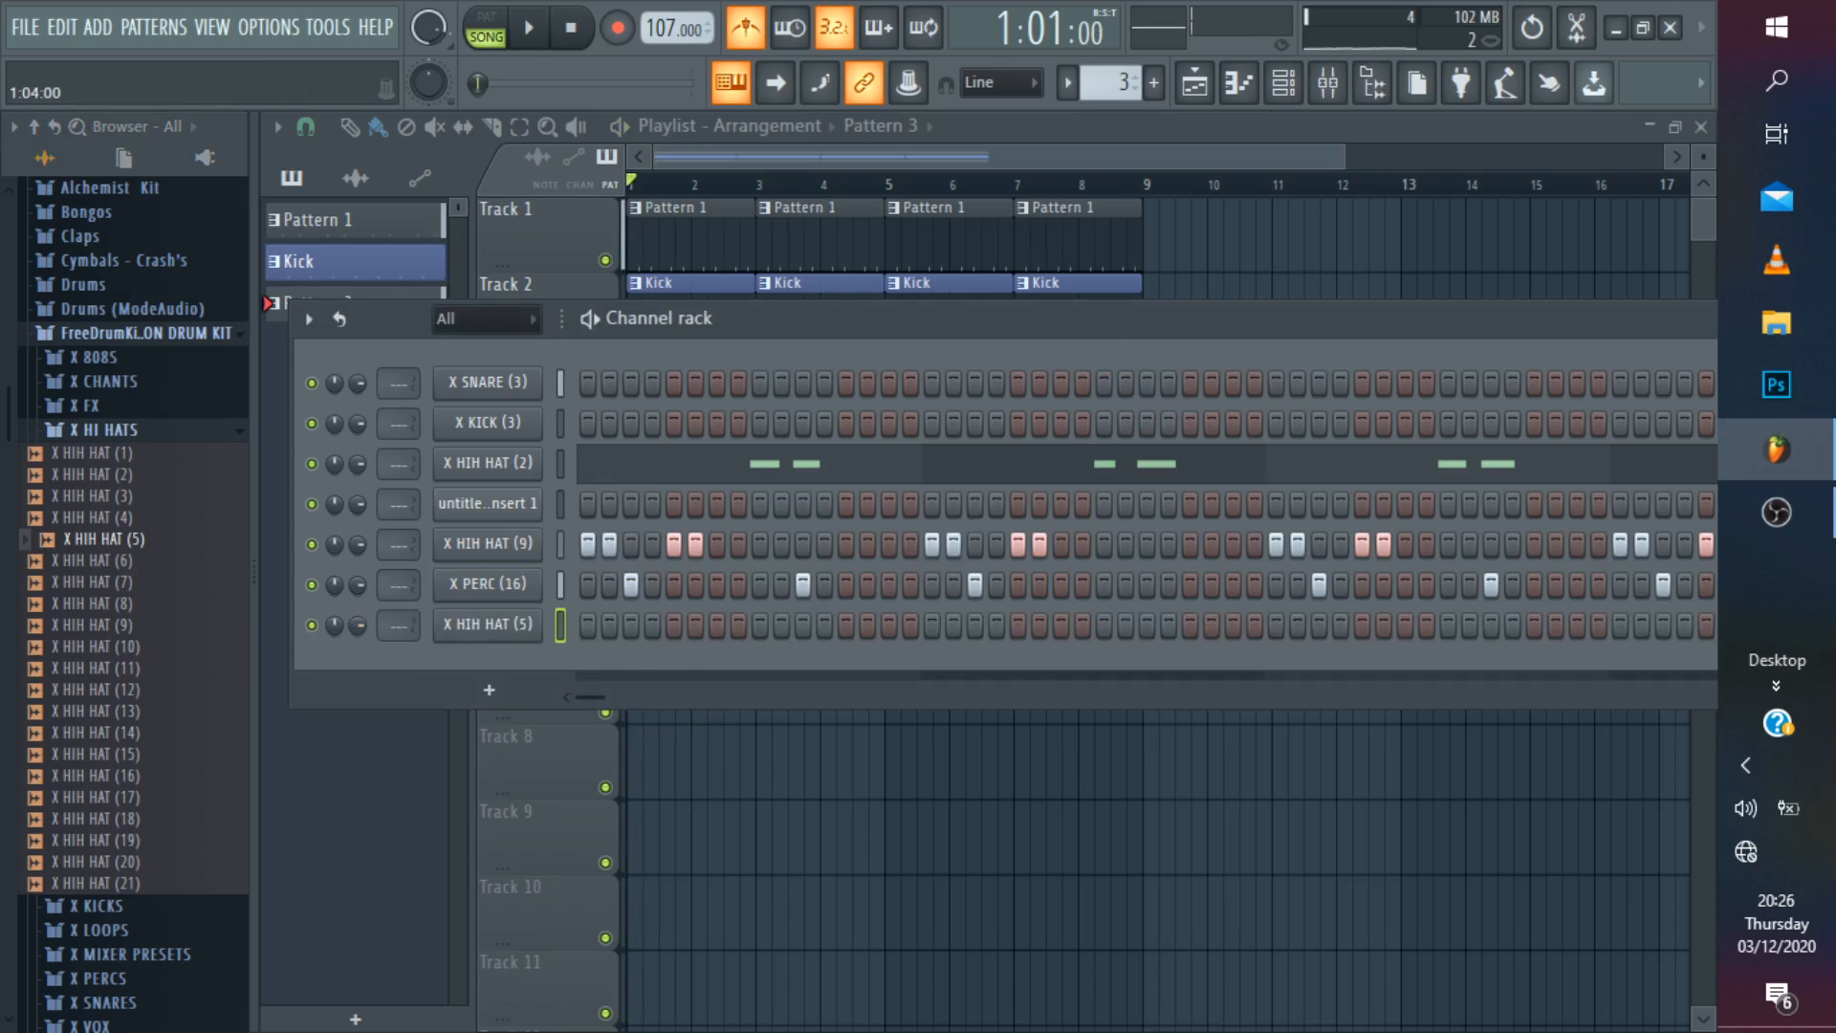
Program an X HIH HAT (5) hit on step 4 of Pattern 3 and check it with short playbacks.
{"action": "key", "text": "space"}
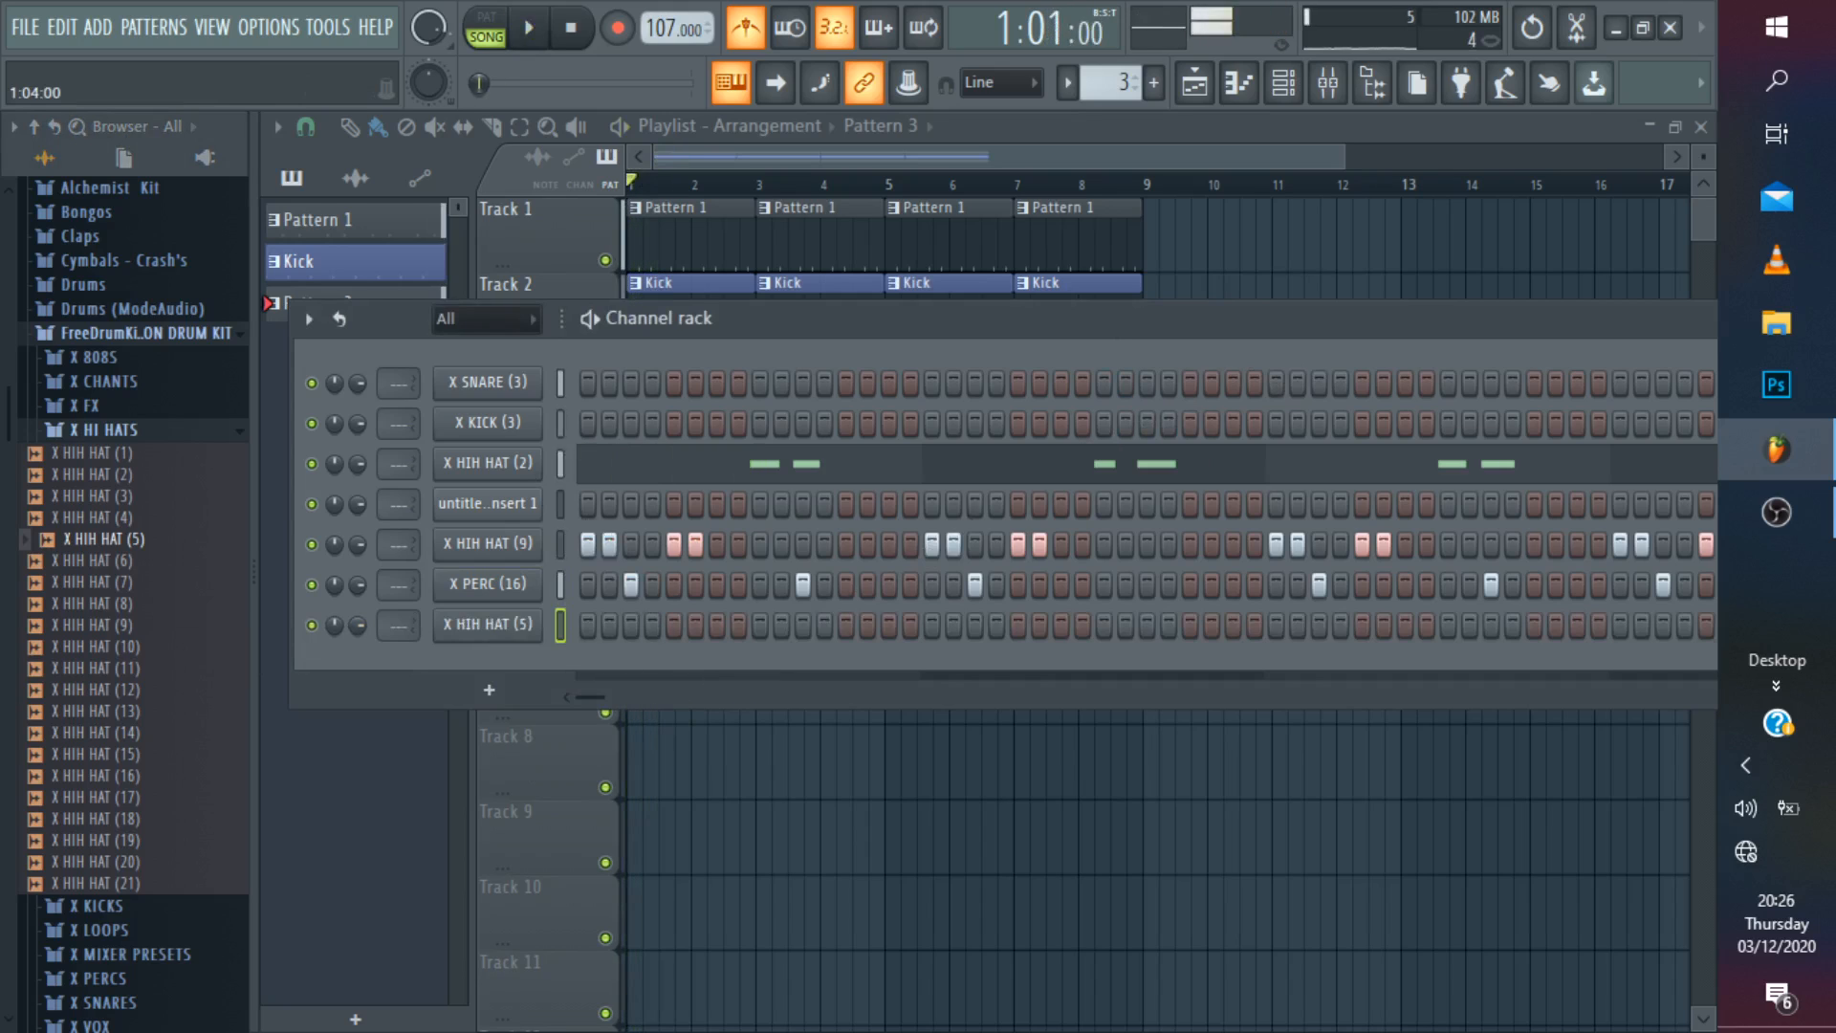
{"action": "key", "text": "space"}
{"action": "key", "text": "space"}
{"action": "key", "text": "space"}
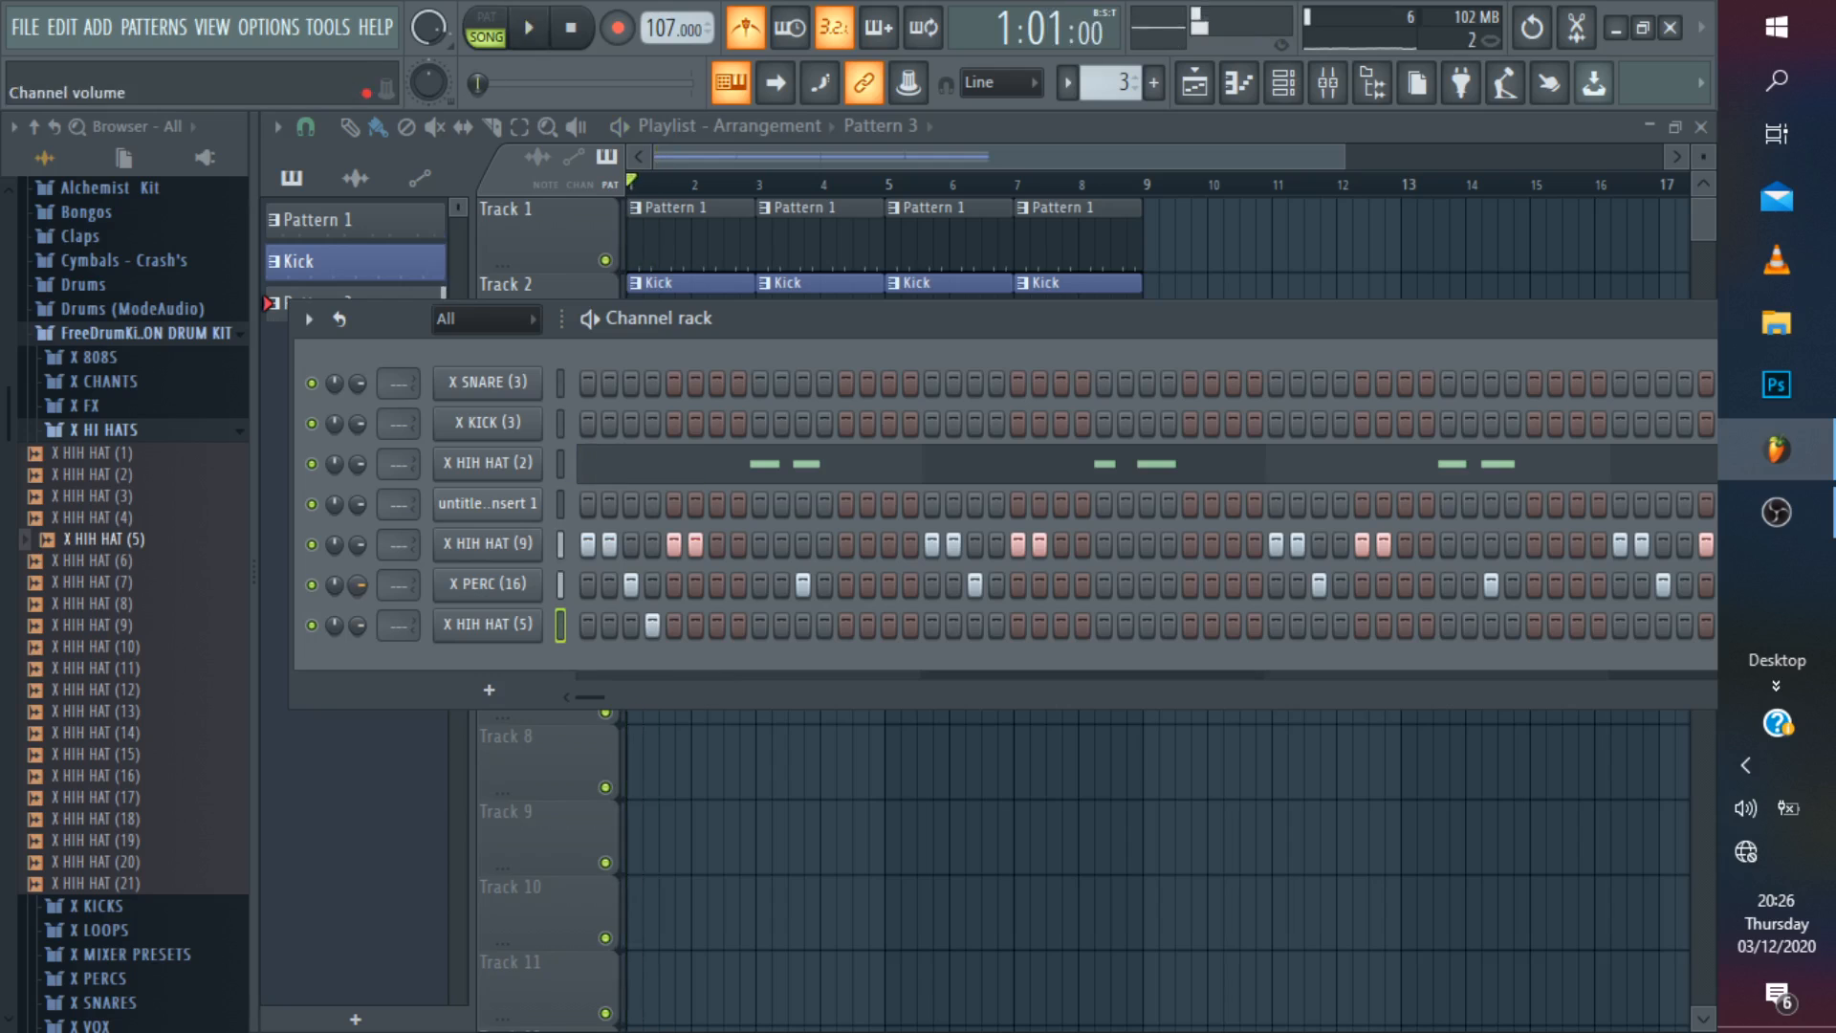
Lower the X PERC (16) channel volume to 50% and add an X HIH HAT (5) hit on step 23, checking both with playback.
{"action": "key", "text": "space"}
{"action": "left_click_drag", "start_coordinate": [358, 585], "coordinate": [358, 612]}
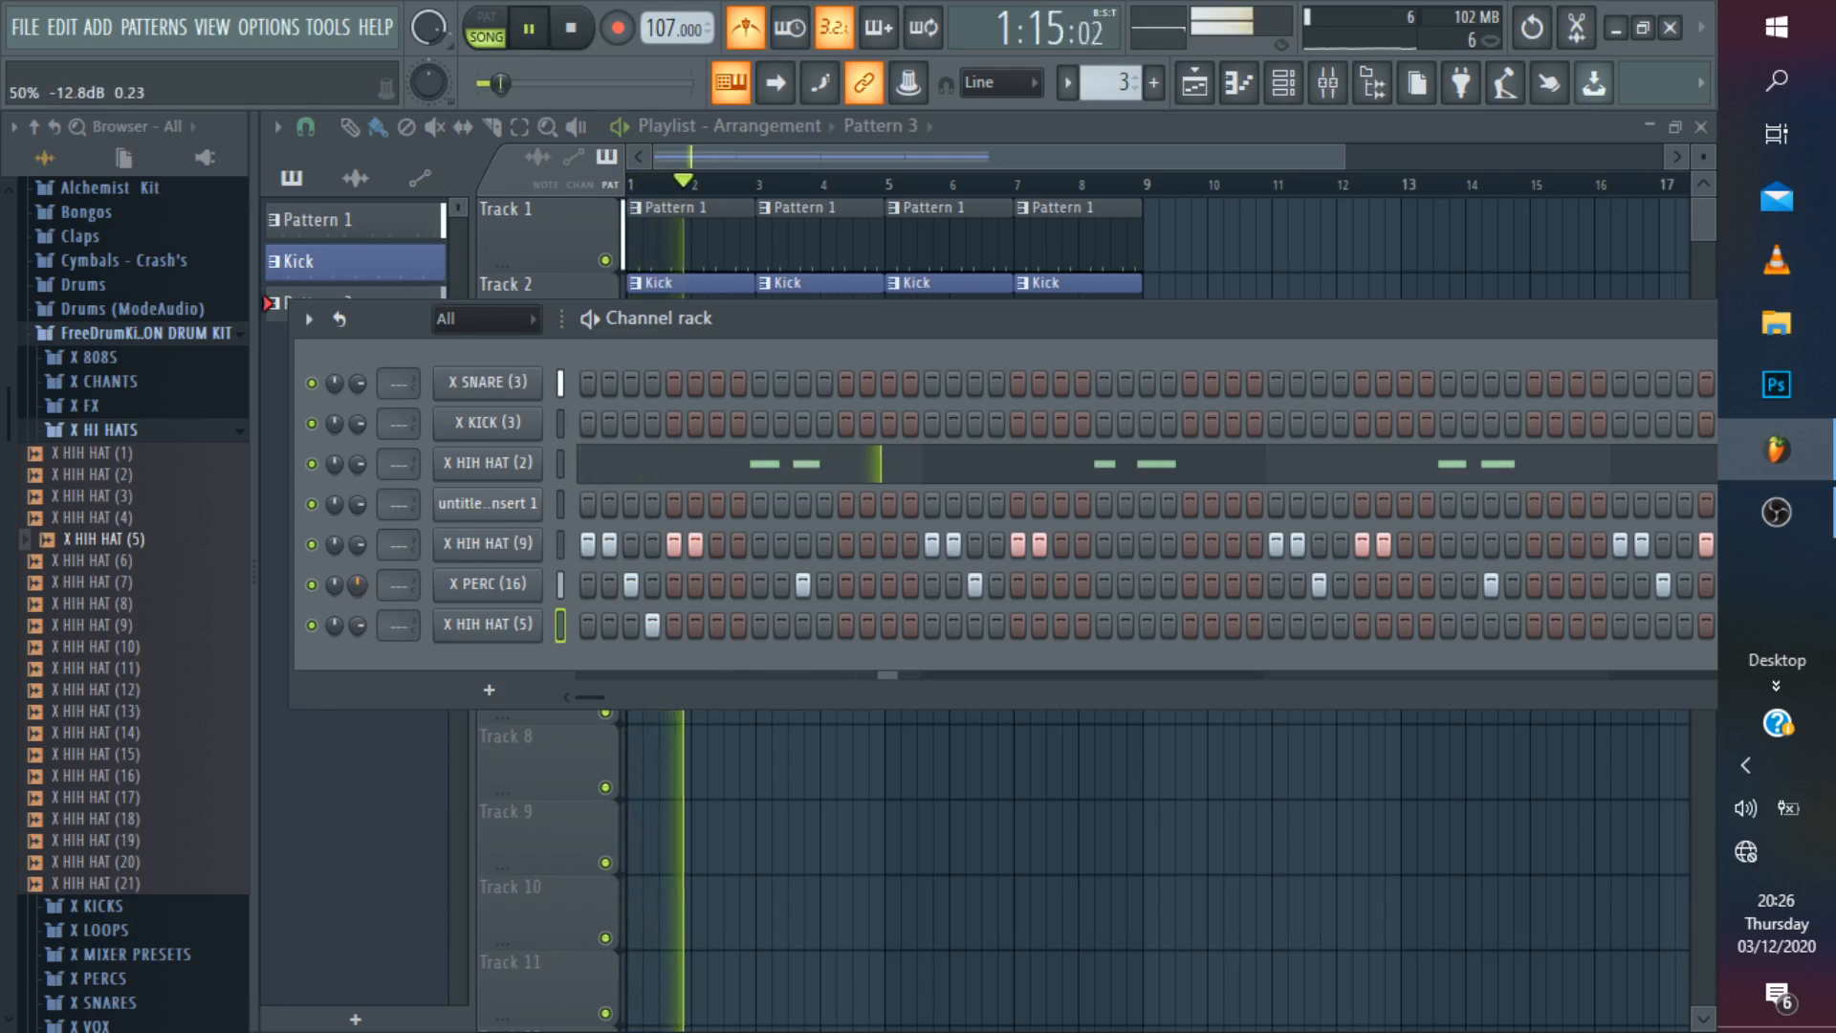
{"action": "key", "text": "space"}
{"action": "key", "text": "space"}
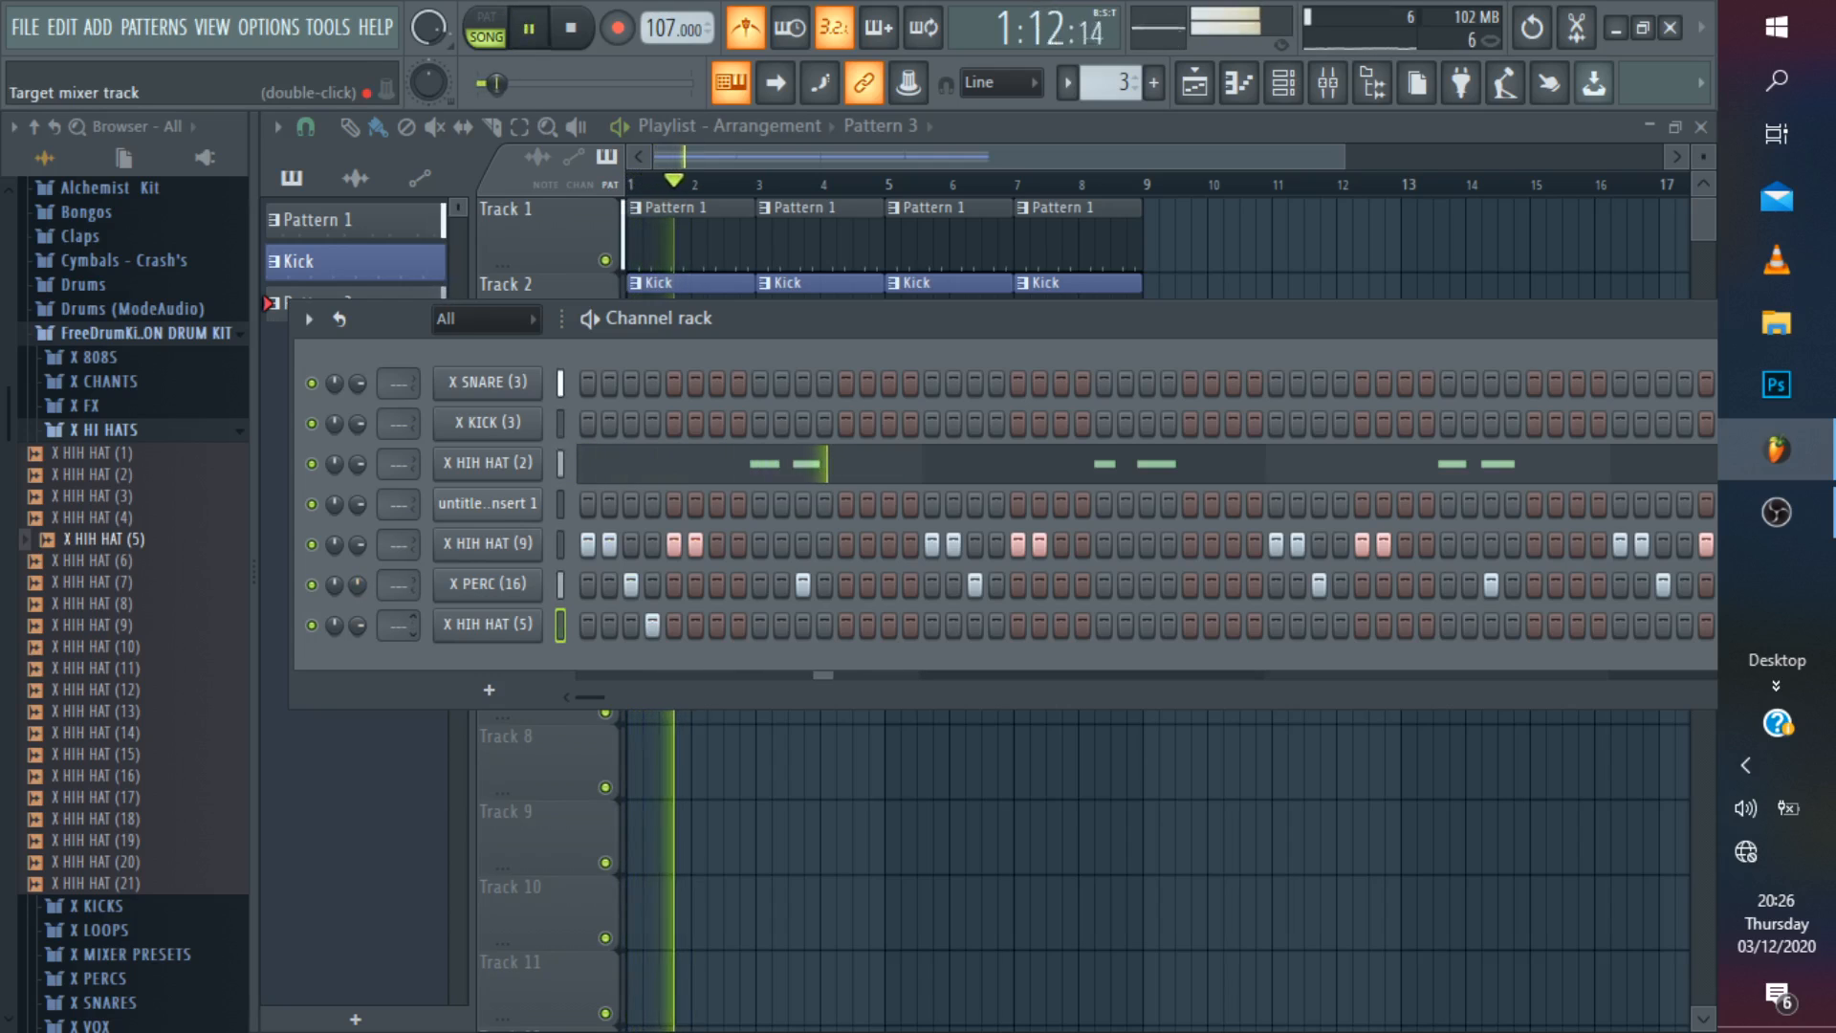
{"action": "key", "text": "space"}
{"action": "key", "text": "space"}
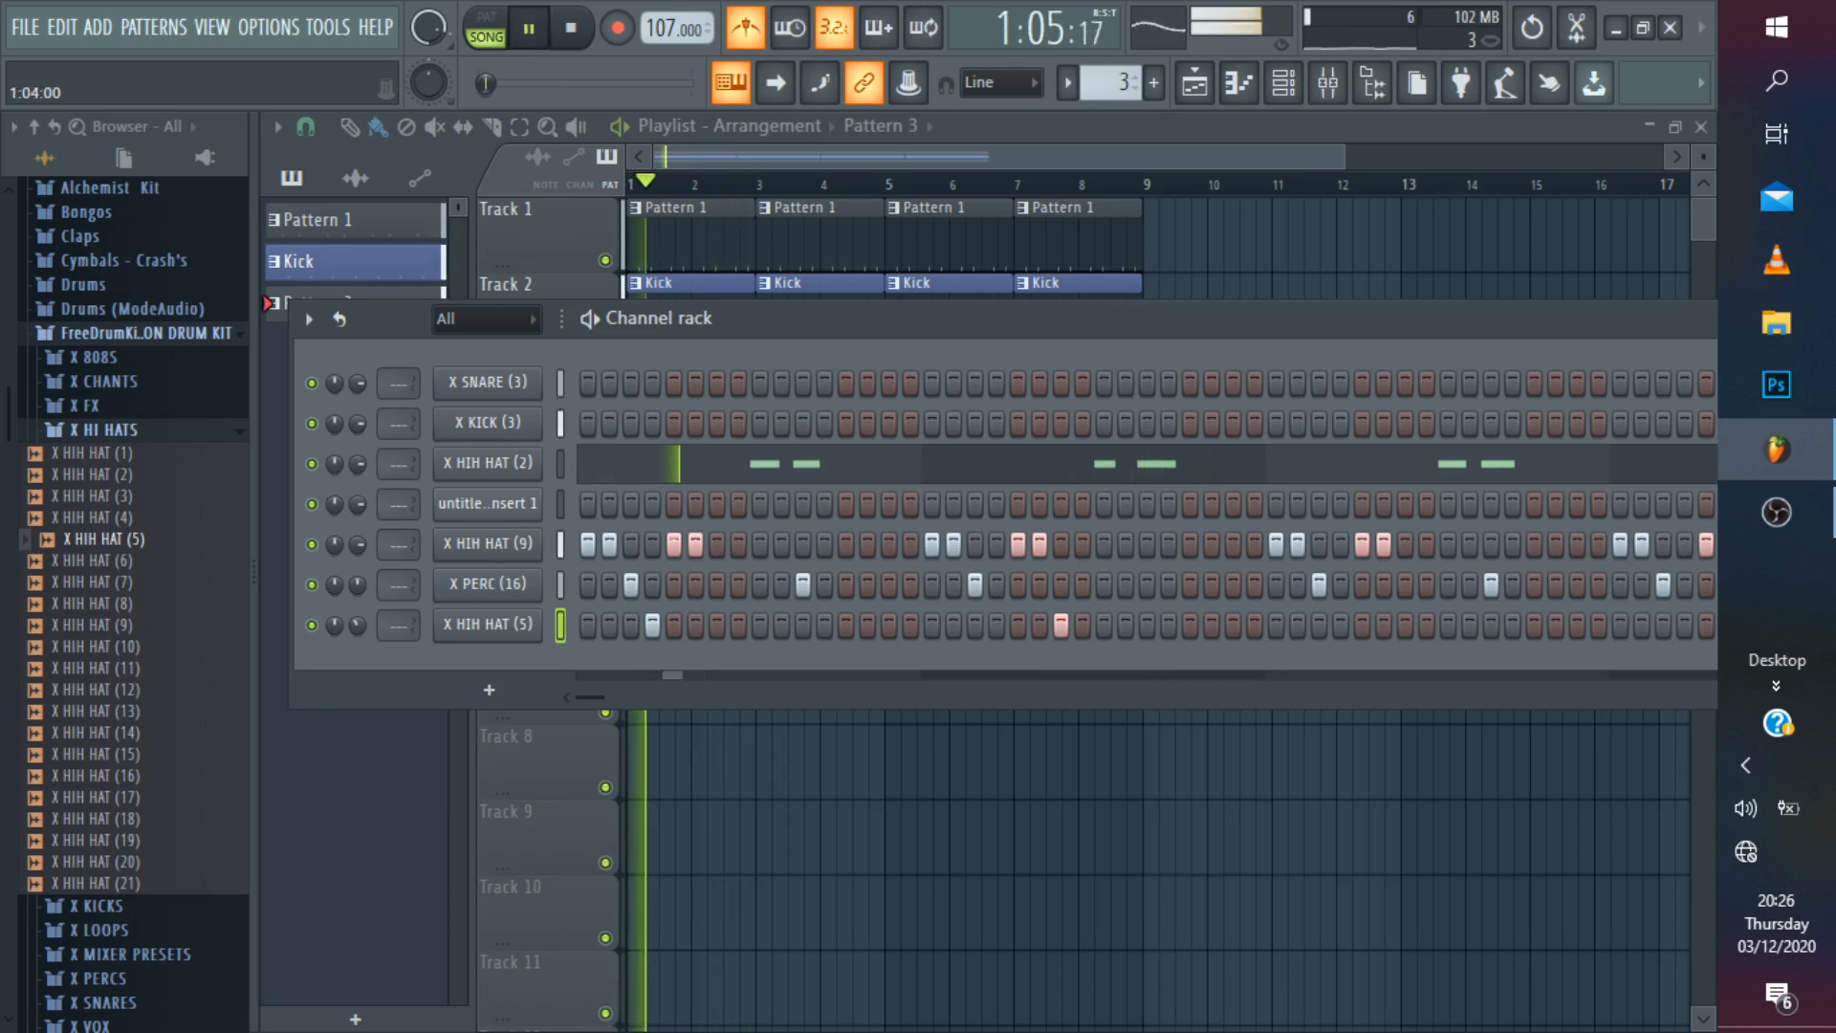
Add an X HIH HAT (5) hit on step 31 and remove the one on step 23.
{"action": "right_click", "coordinate": [535, 617]}
{"action": "left_click", "coordinate": [588, 623]}
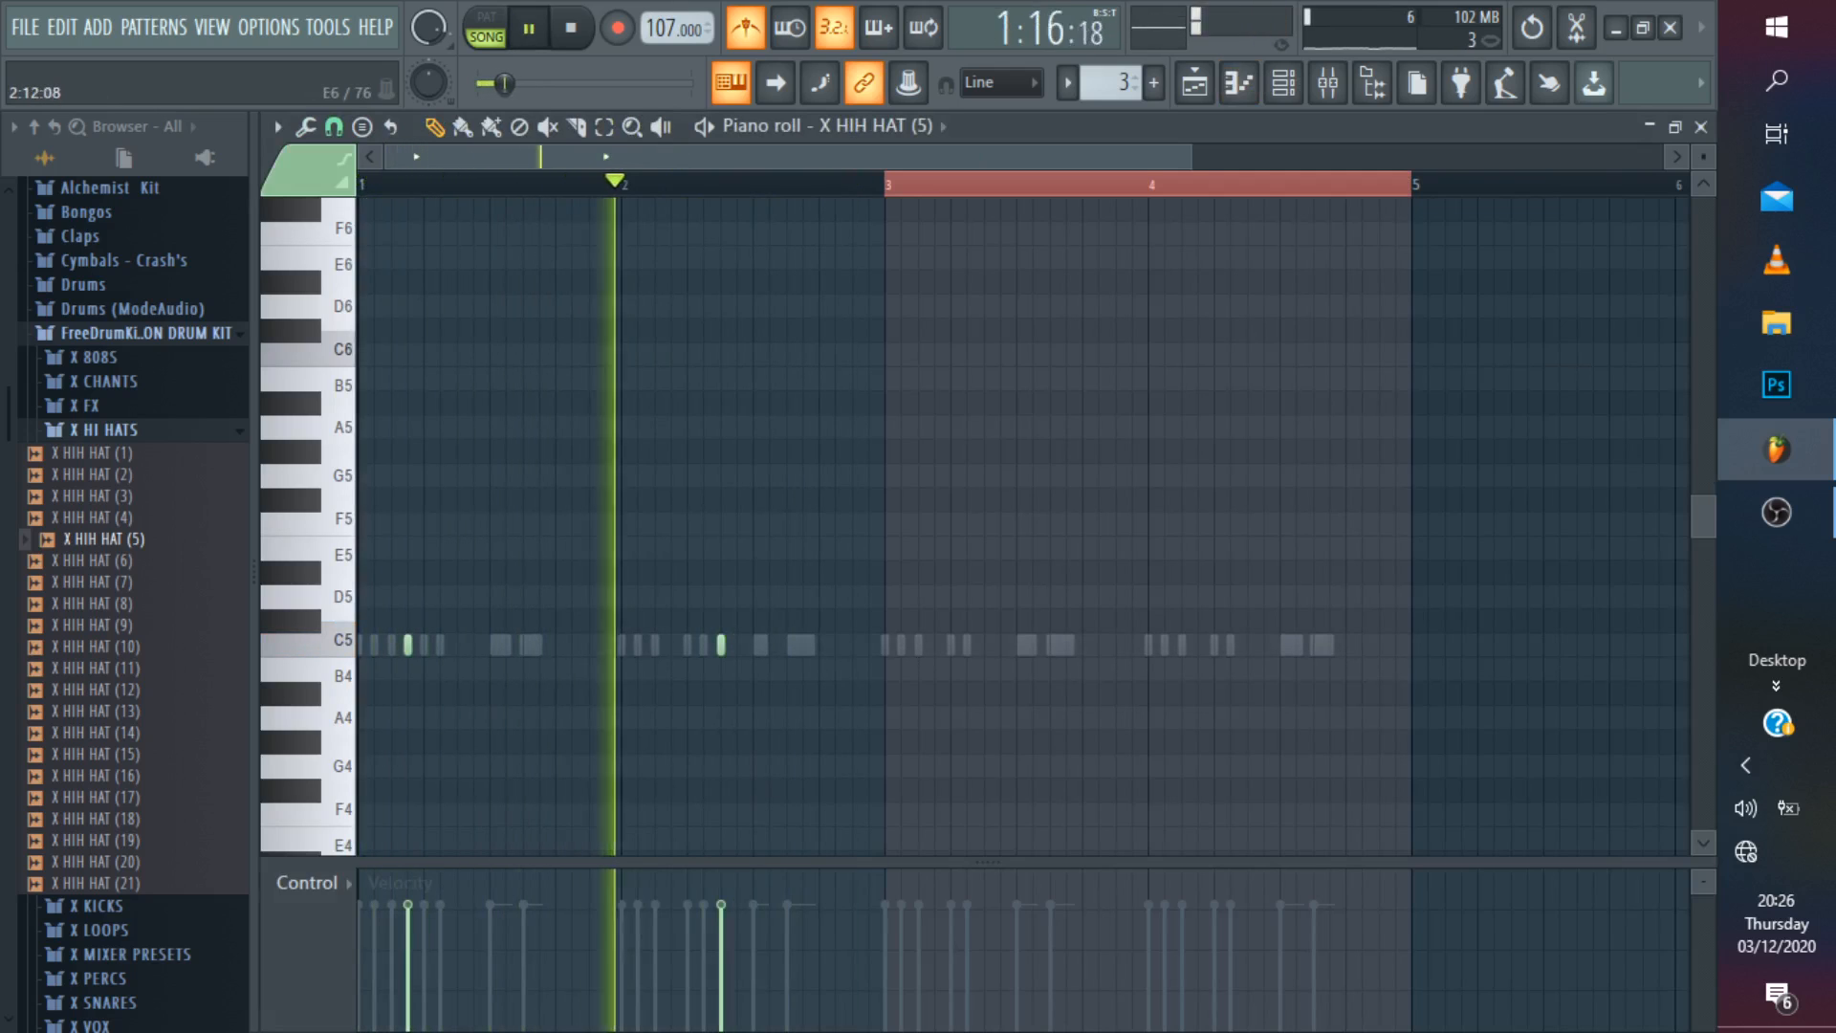
{"action": "left_click", "coordinate": [1283, 83]}
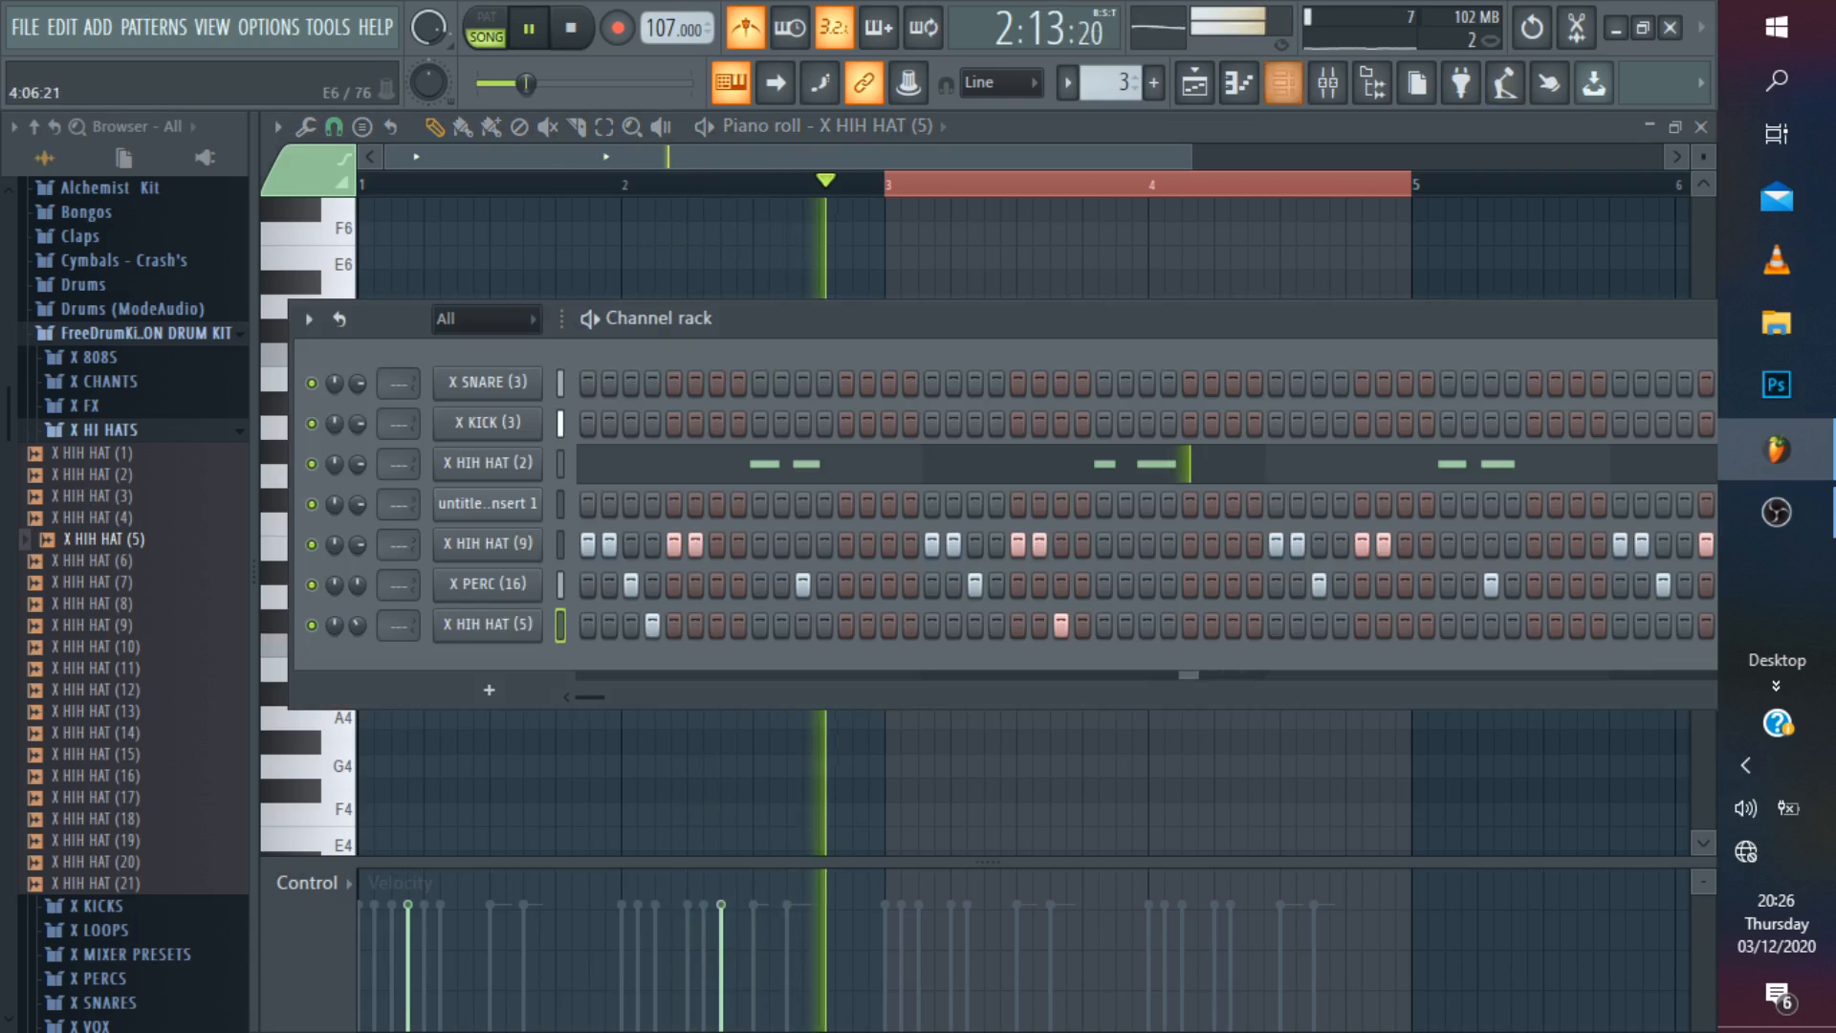
{"action": "left_click", "coordinate": [1232, 625]}
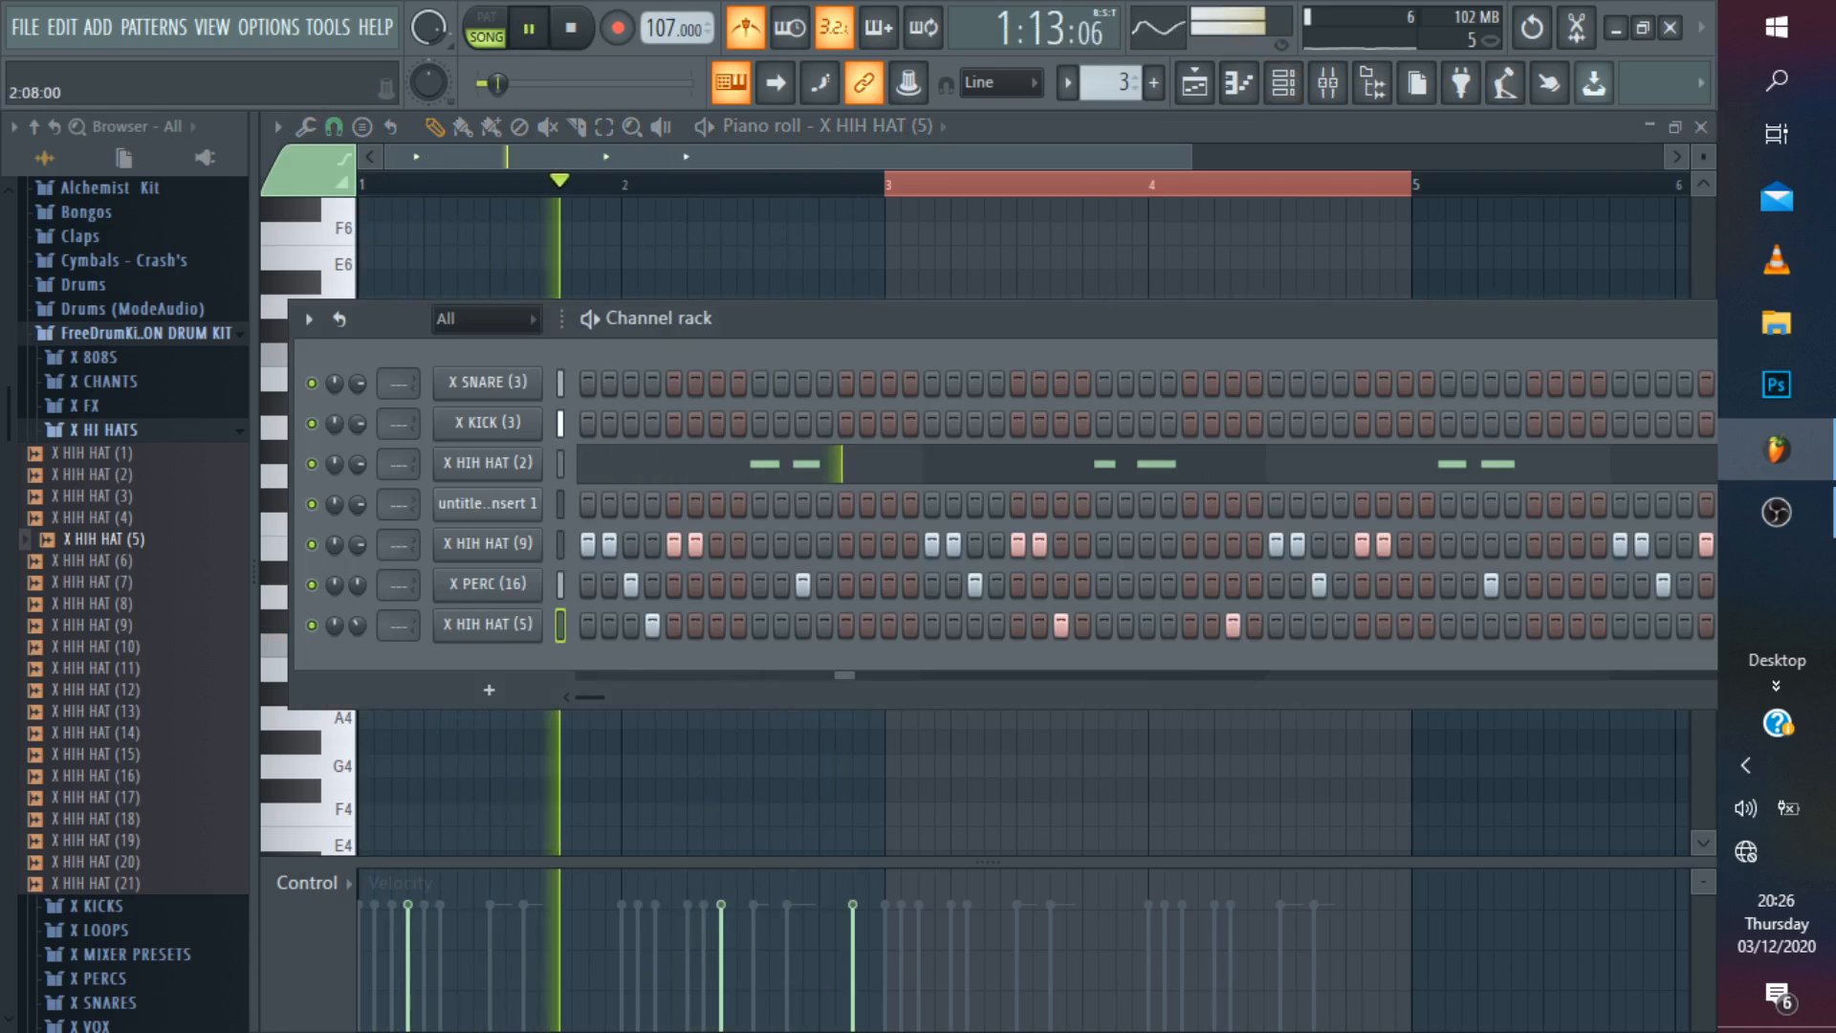
{"action": "right_click", "coordinate": [1061, 625]}
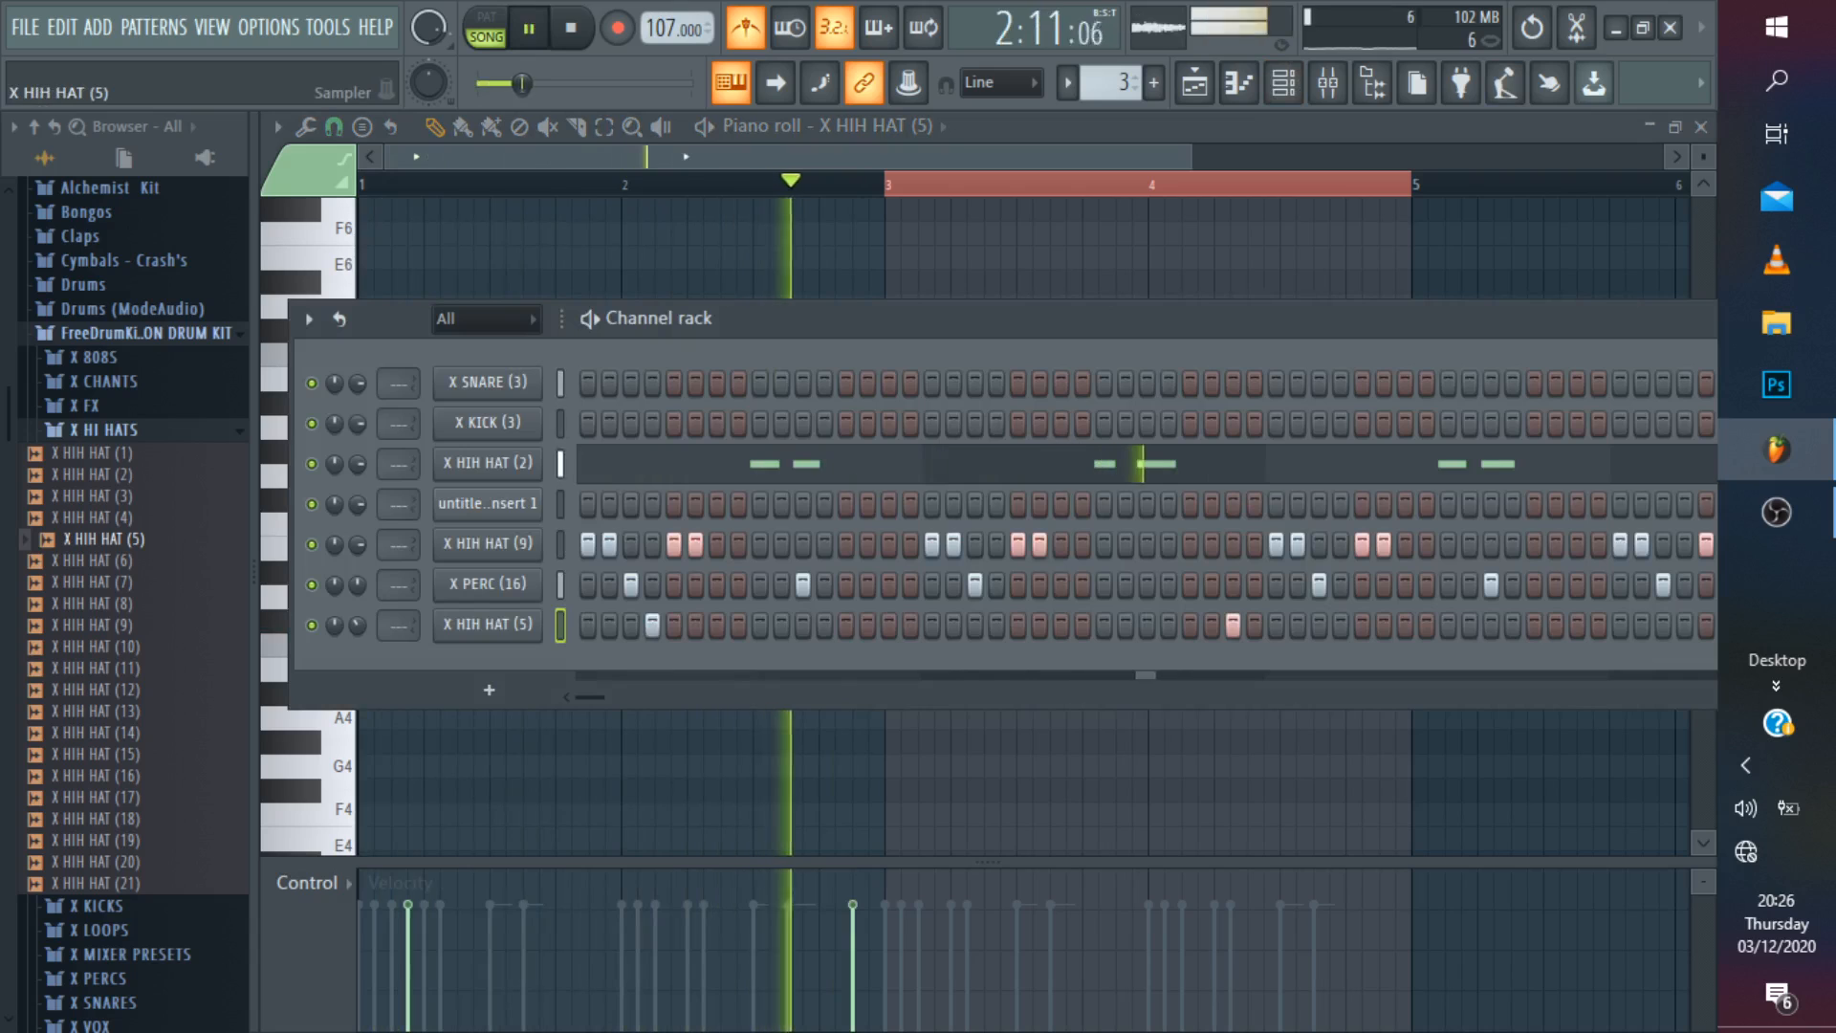
Duplicate the X HIH HAT (5) notes of bars 1–2 into bars 3–4 in the piano roll and play them back.
{"action": "right_click", "coordinate": [488, 624]}
{"action": "left_click", "coordinate": [597, 626]}
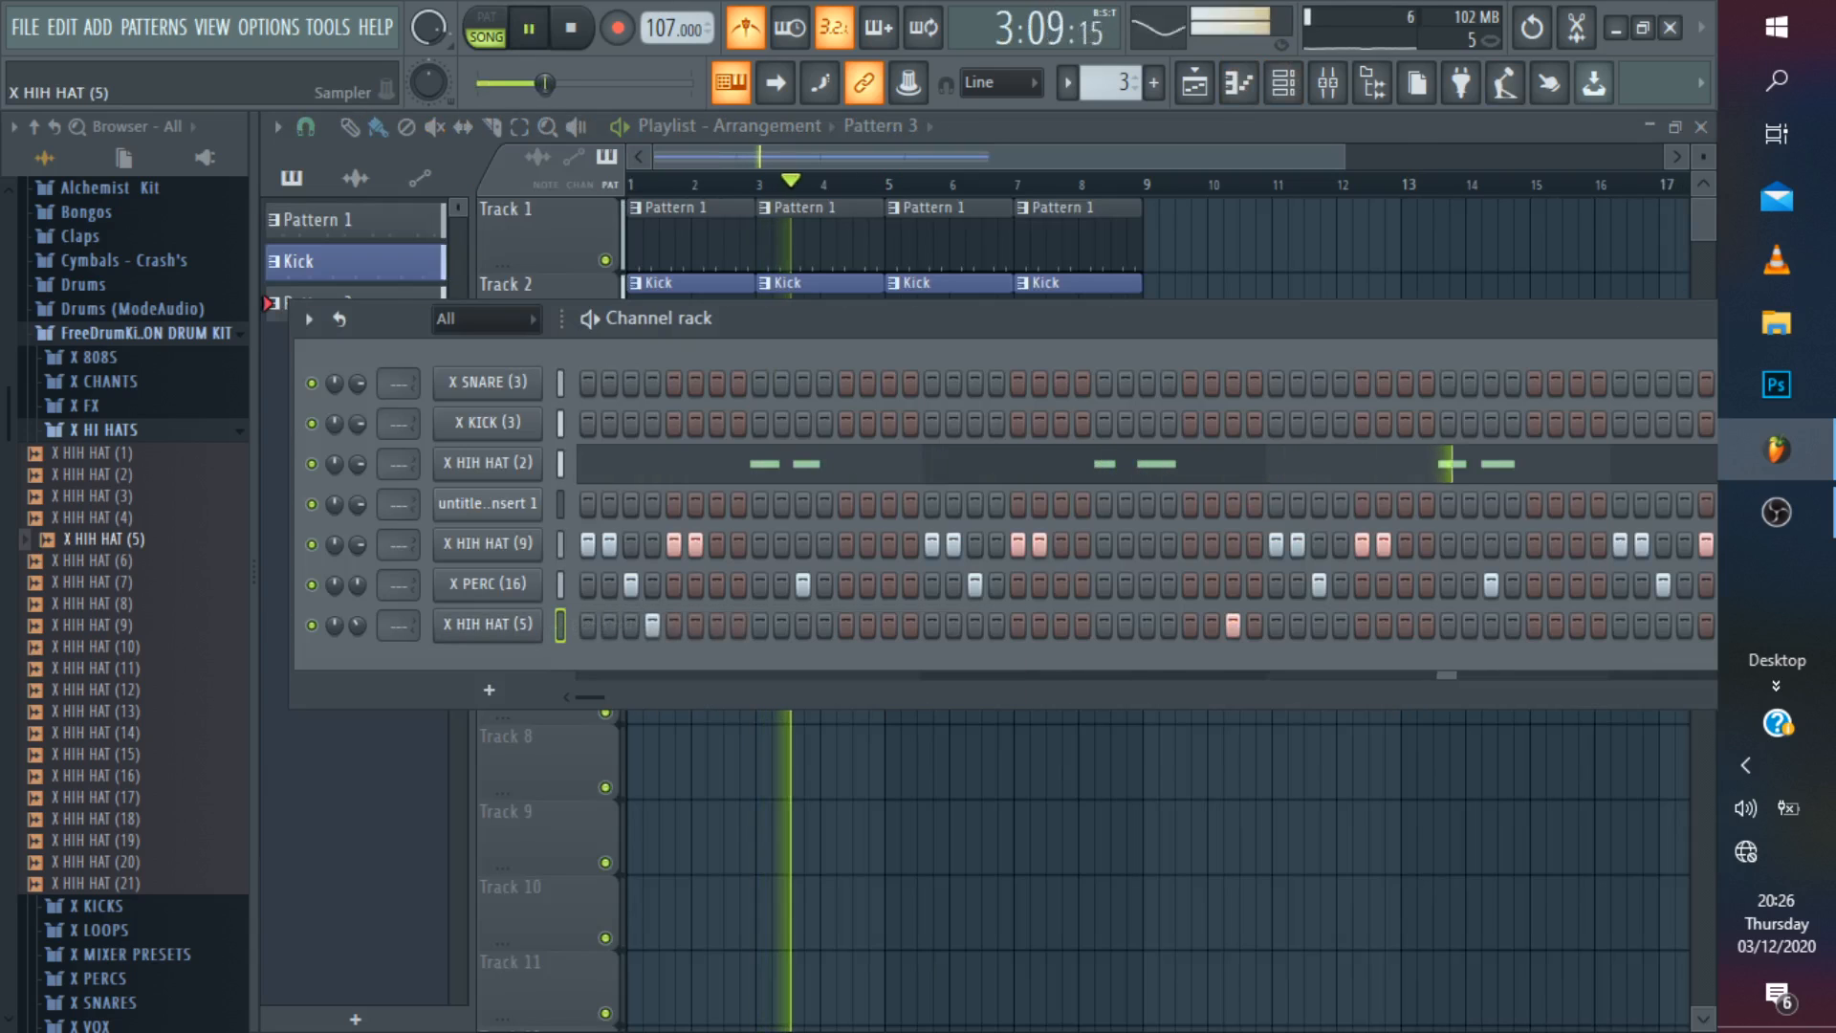
{"action": "right_click", "coordinate": [536, 623]}
{"action": "left_click", "coordinate": [576, 623]}
{"action": "key", "text": "space"}
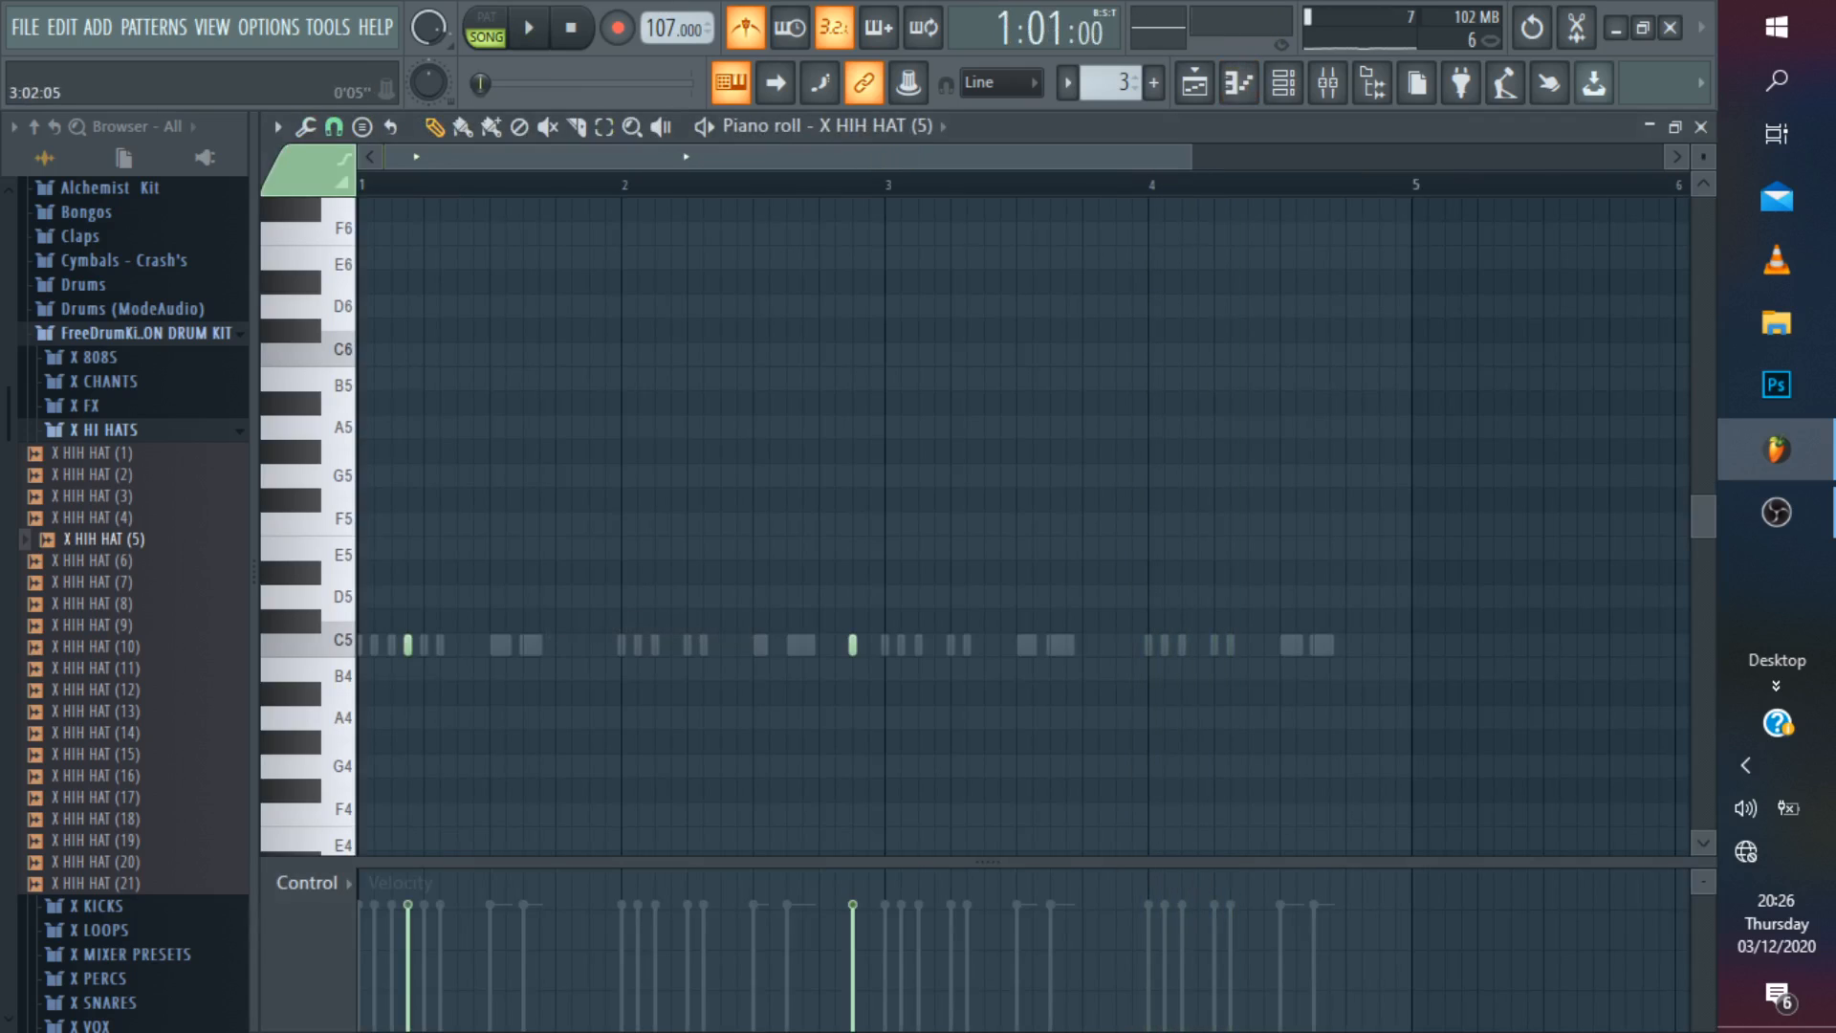
{"action": "left_click_drag", "start_coordinate": [868, 185], "coordinate": [358, 189]}
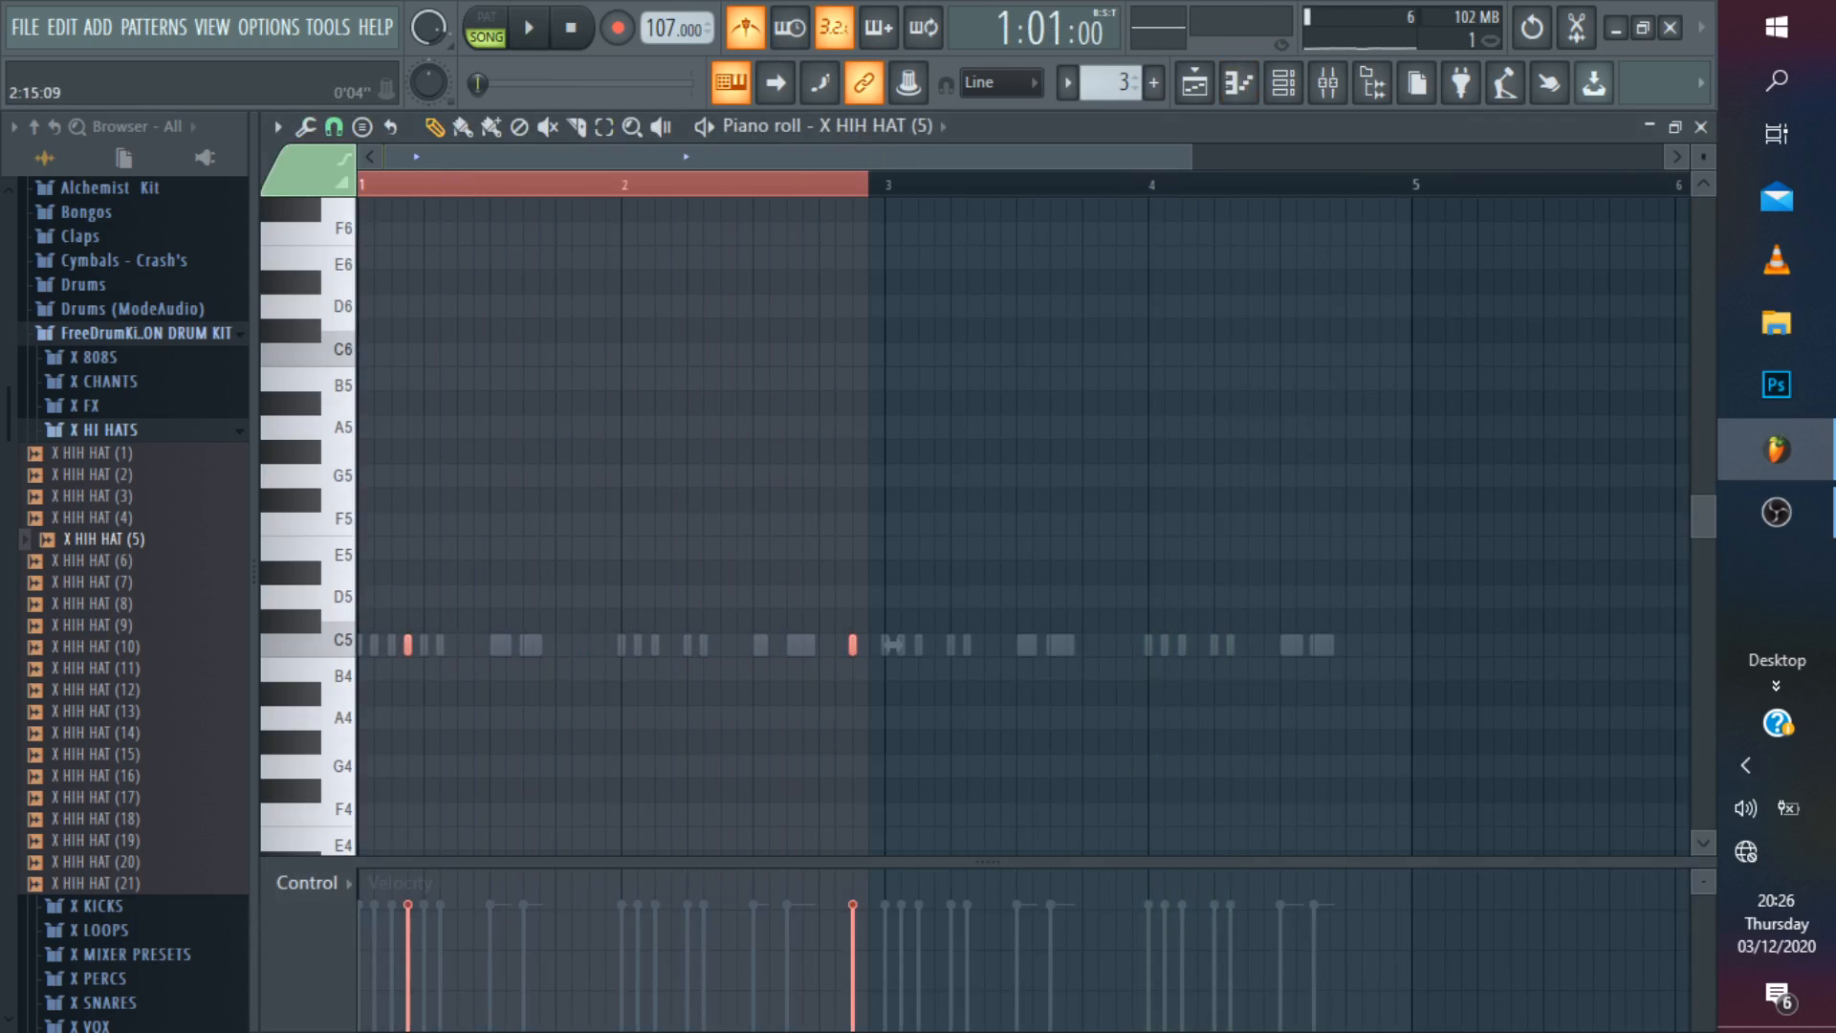
{"action": "left_click_drag", "start_coordinate": [884, 184], "coordinate": [872, 185]}
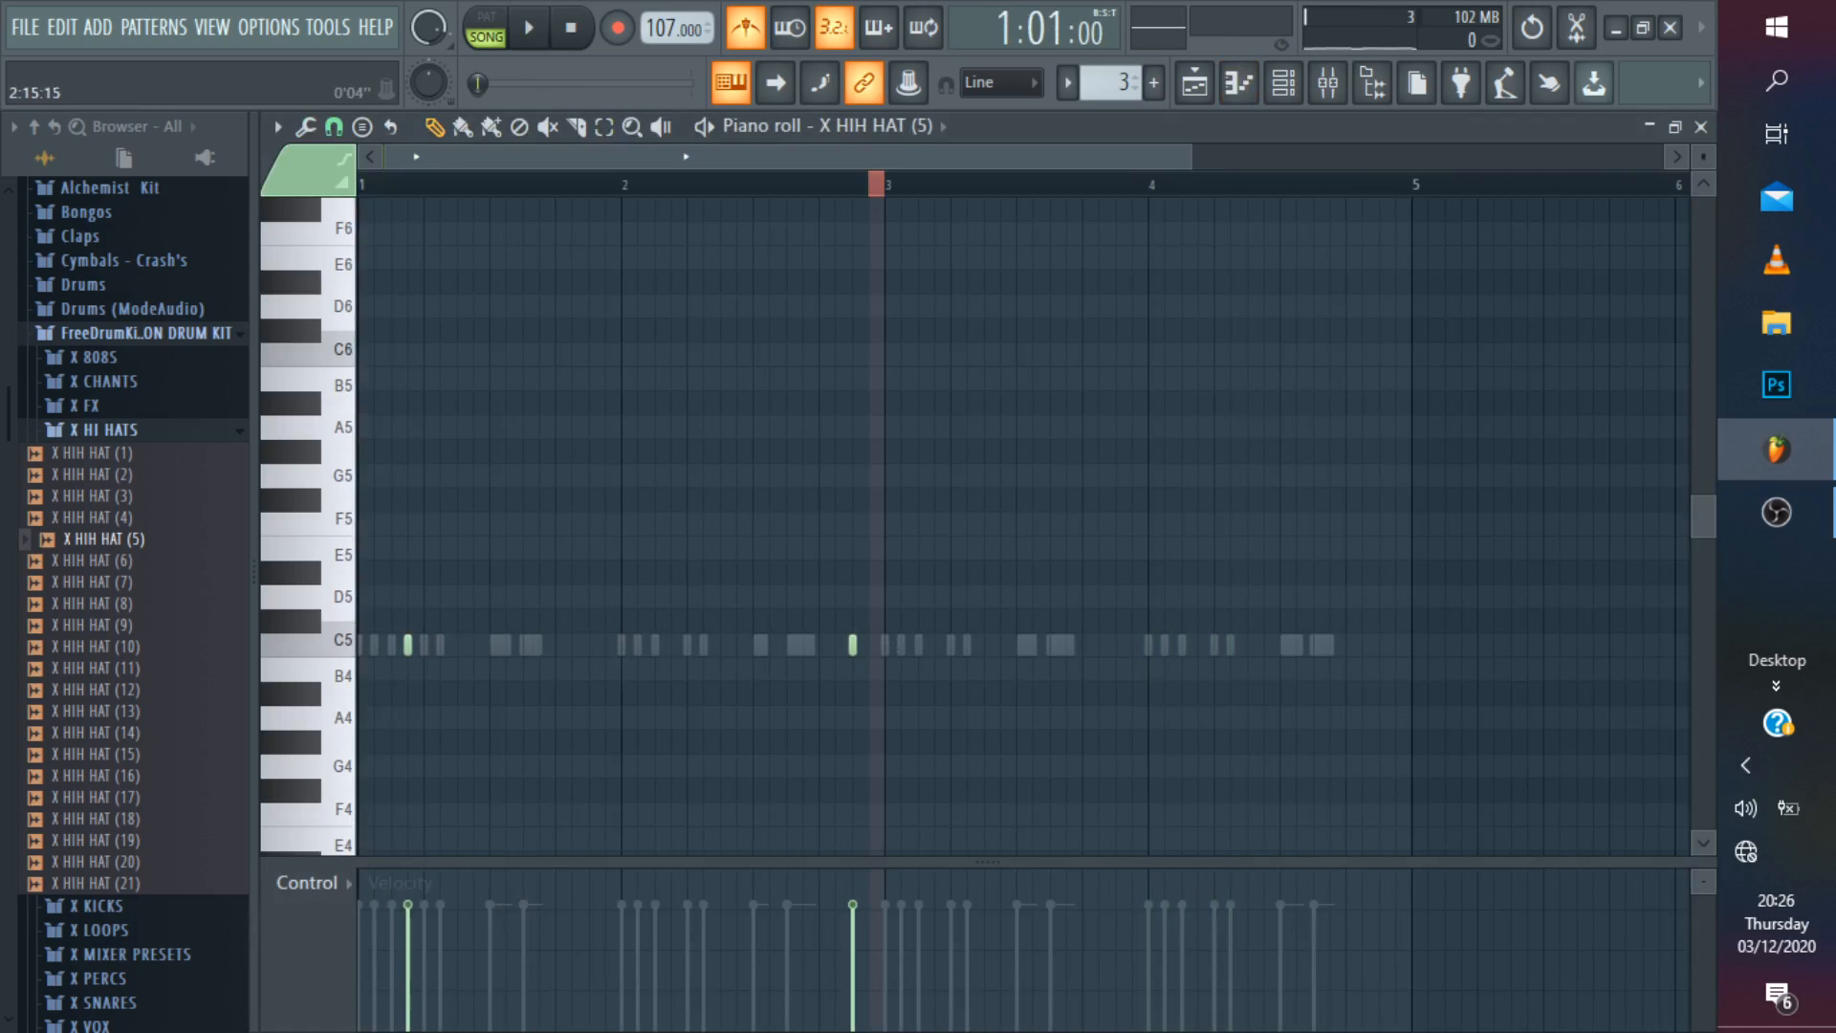
{"action": "left_click_drag", "start_coordinate": [869, 184], "coordinate": [360, 185]}
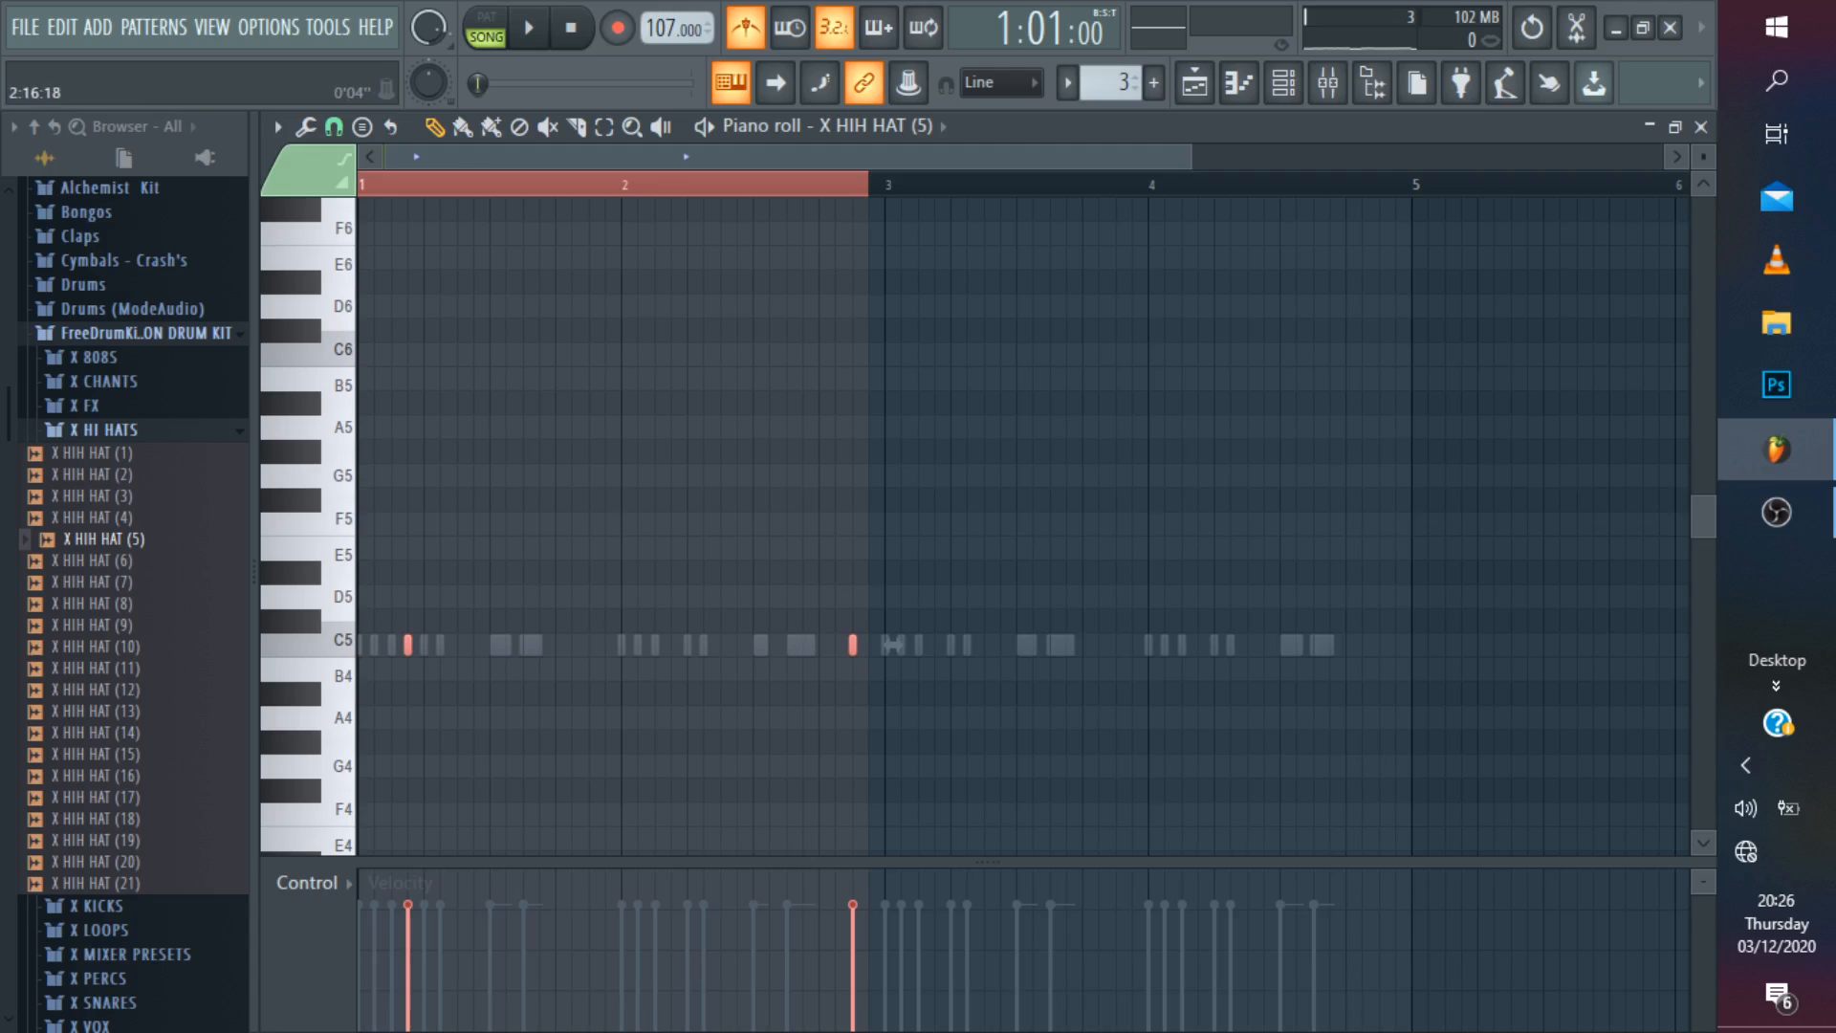
{"action": "left_click_drag", "start_coordinate": [884, 185], "coordinate": [360, 185]}
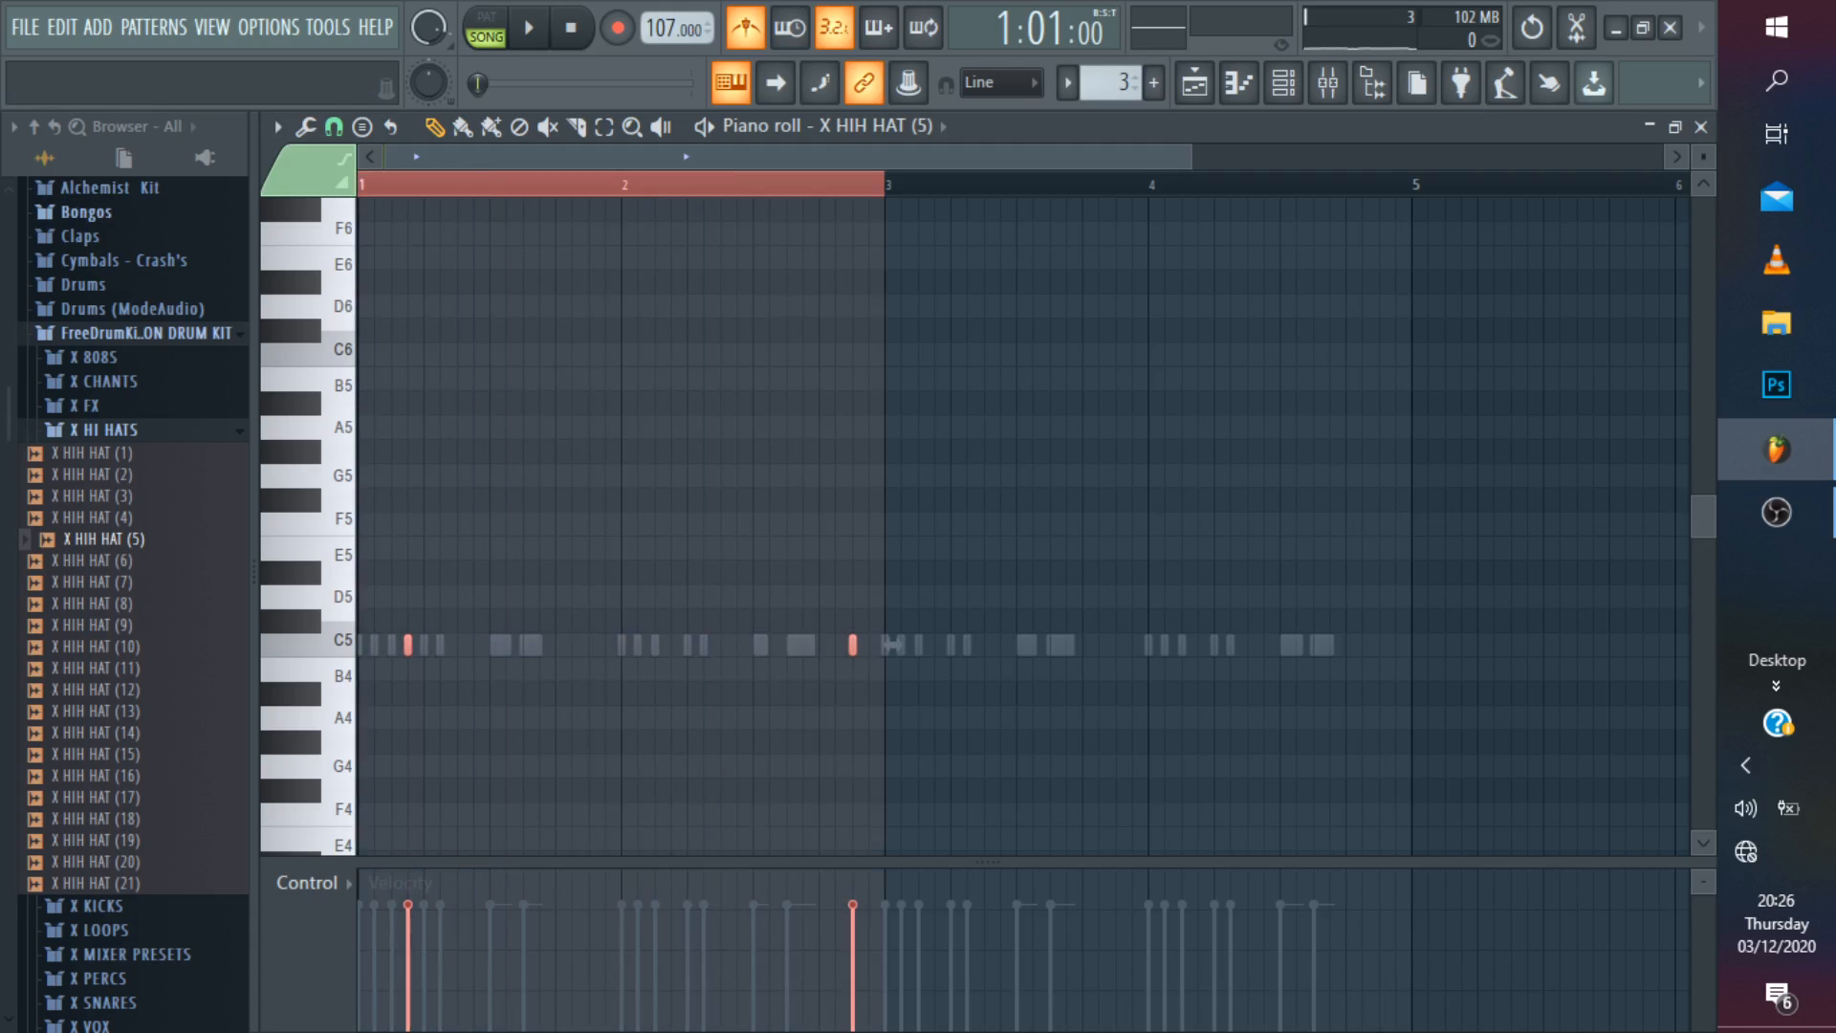
{"action": "key", "text": "ctrl+b"}
{"action": "key", "text": "space"}
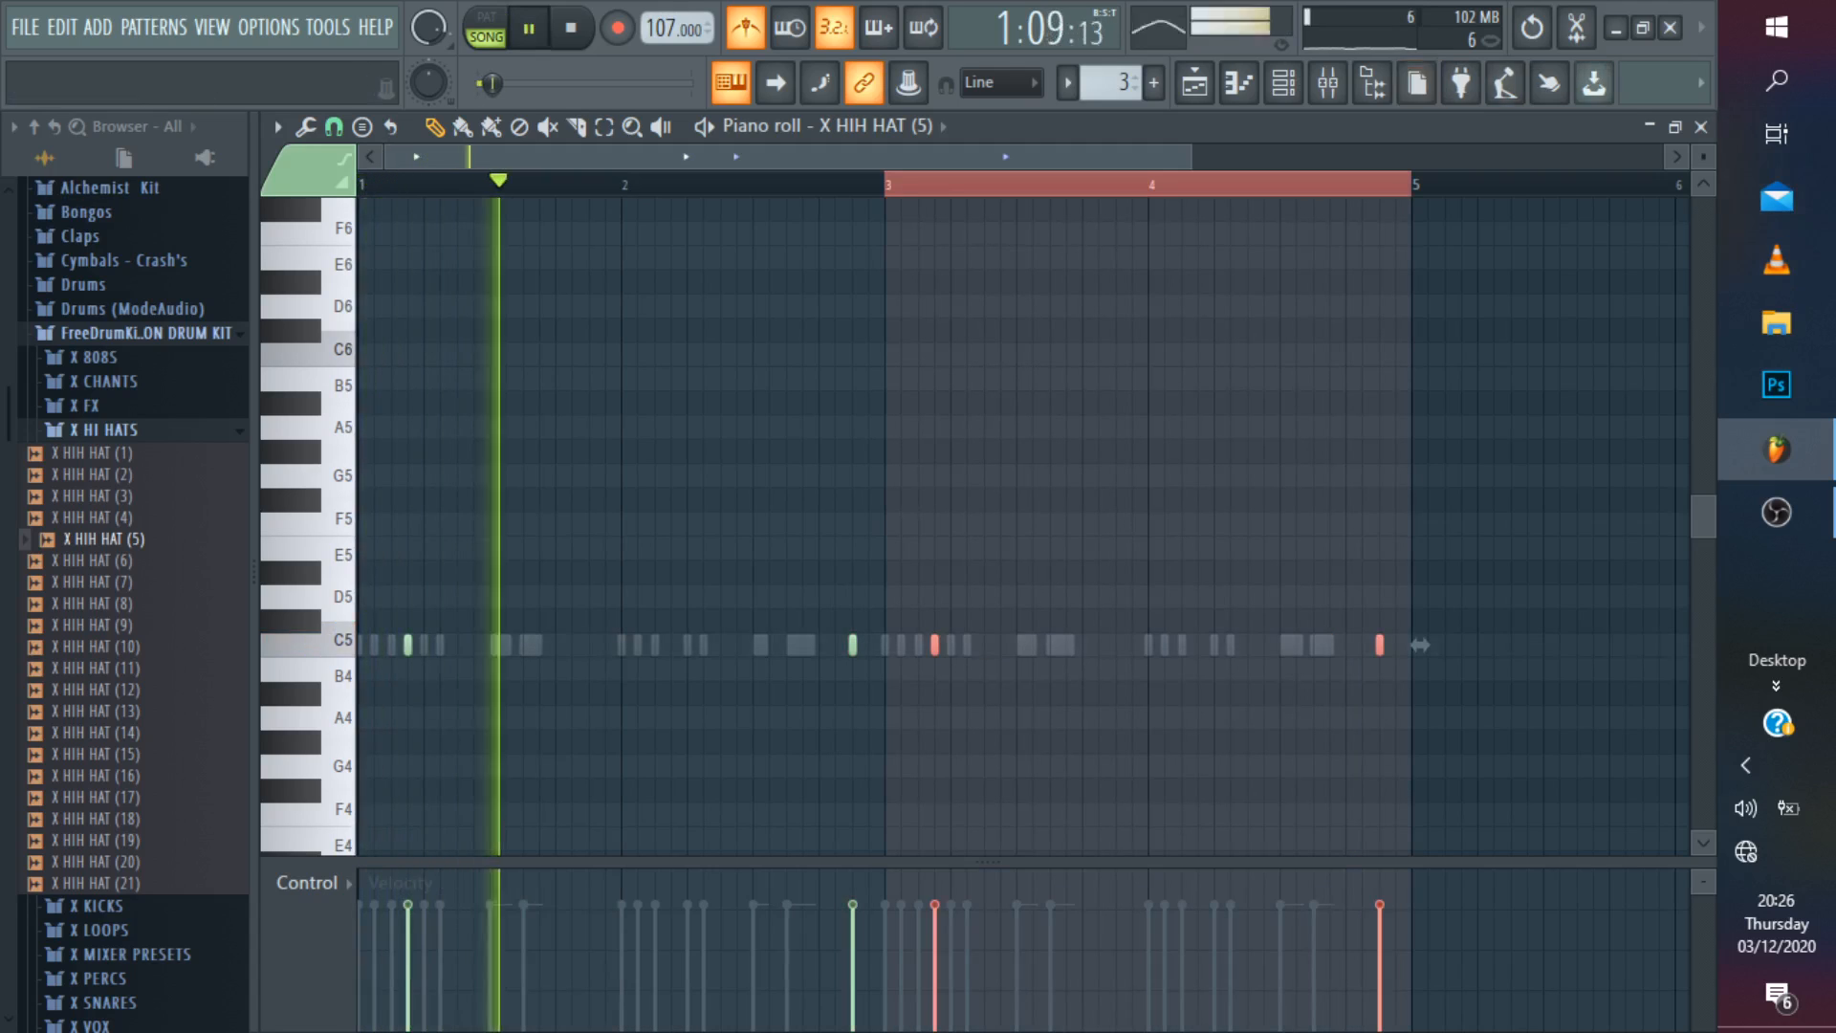
Select all playlist clips on Tracks 1–3 and duplicate them twice so the drum arrangement runs through bar 24.
{"action": "left_click", "coordinate": [1194, 83]}
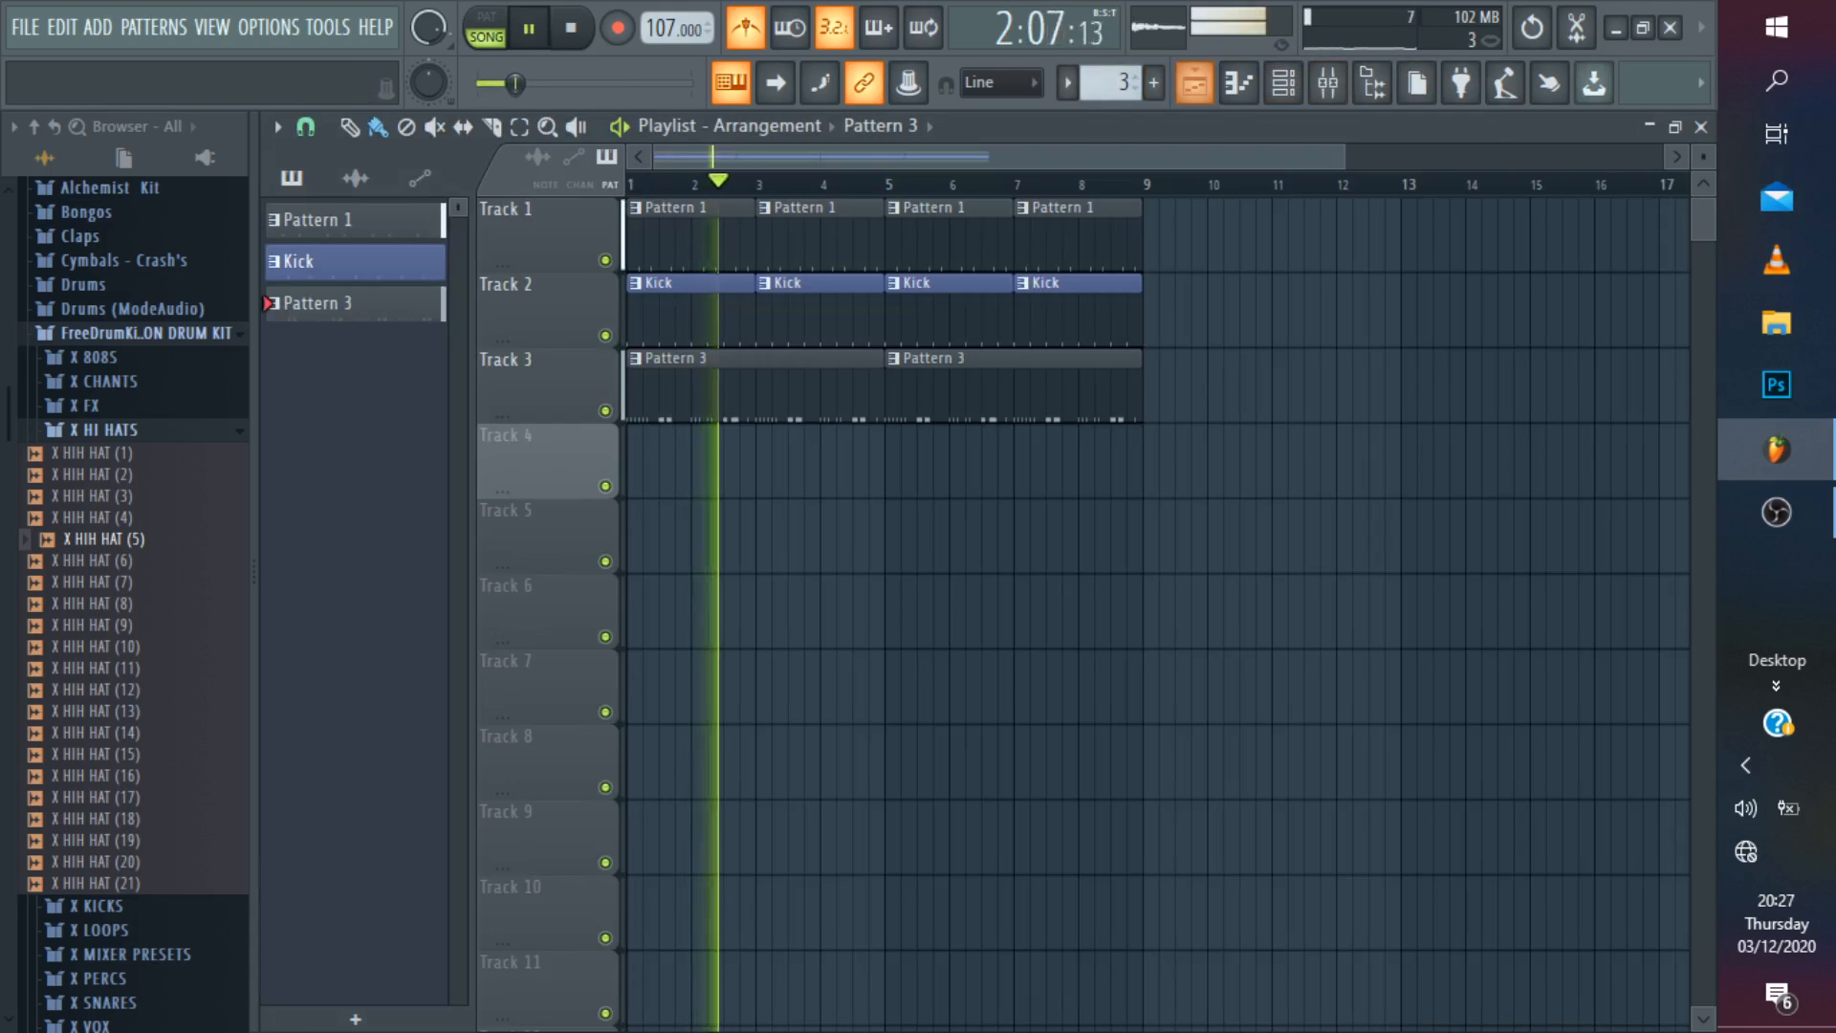
{"action": "left_click_drag", "start_coordinate": [1343, 157], "coordinate": [1834, 157]}
{"action": "left_click_drag", "start_coordinate": [628, 197], "coordinate": [1008, 492]}
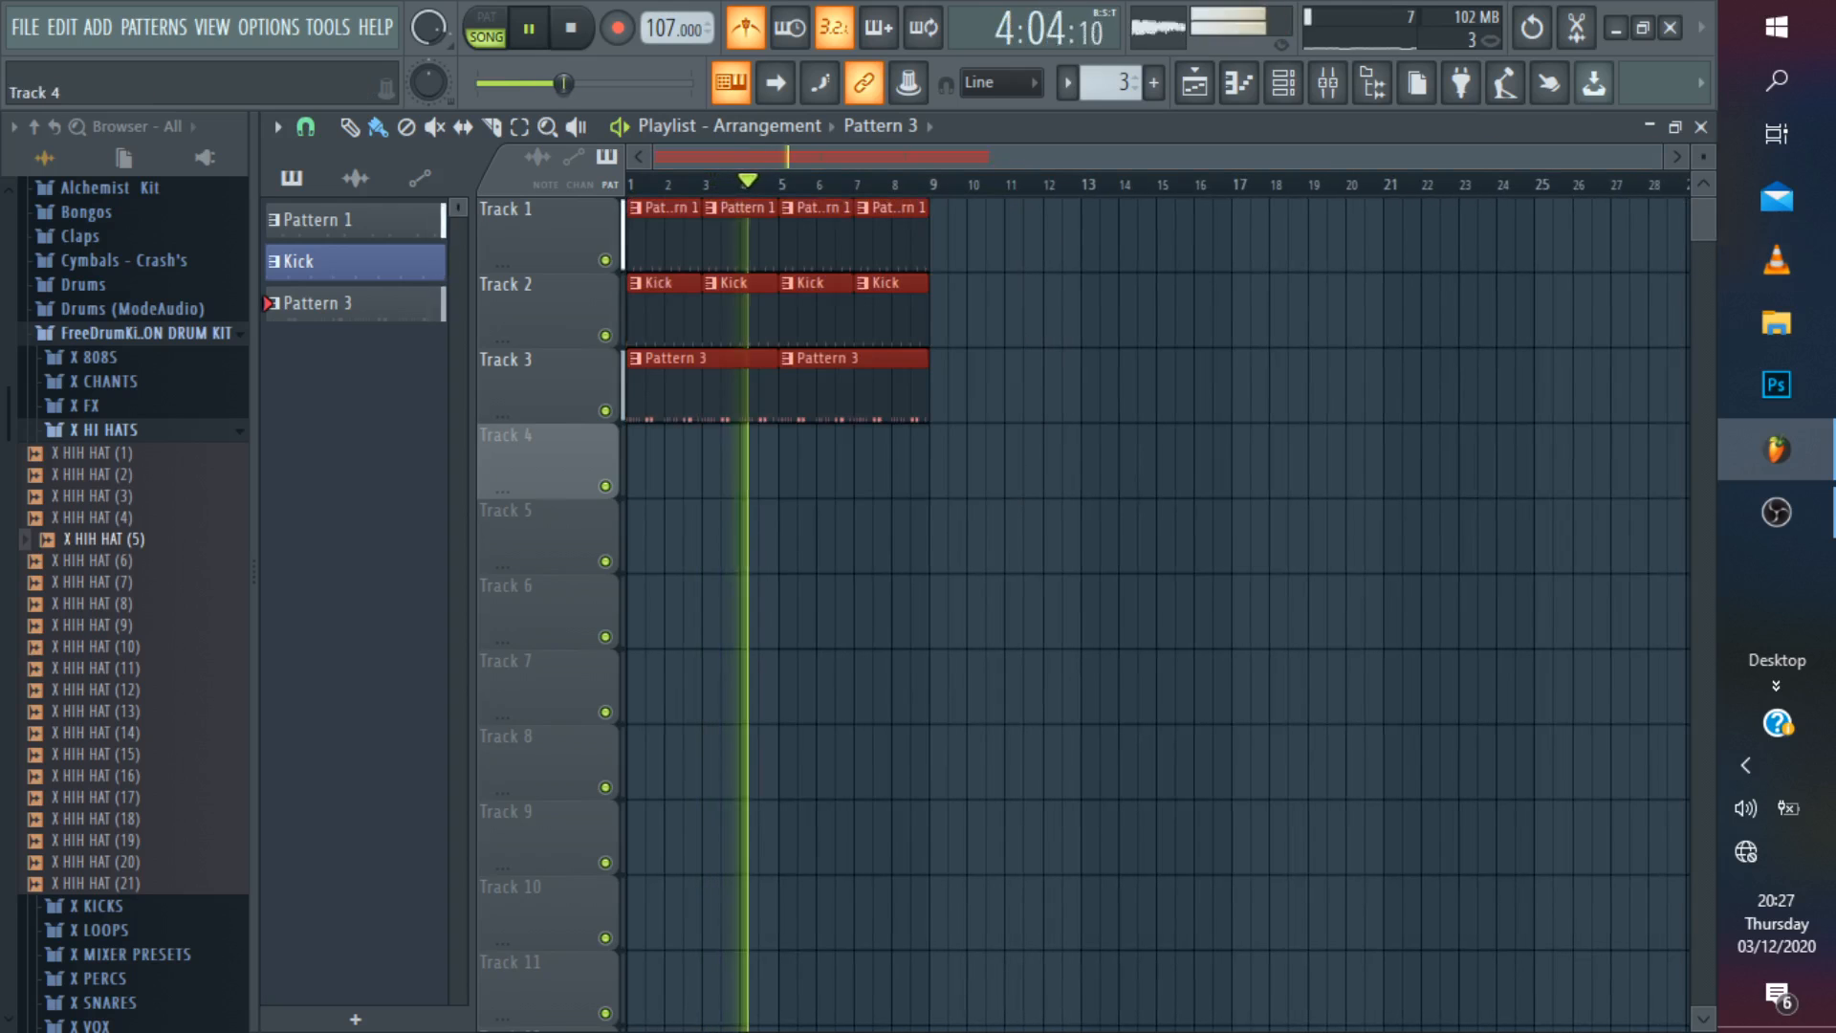
{"action": "key", "text": "ctrl+b"}
{"action": "key", "text": "ctrl+b"}
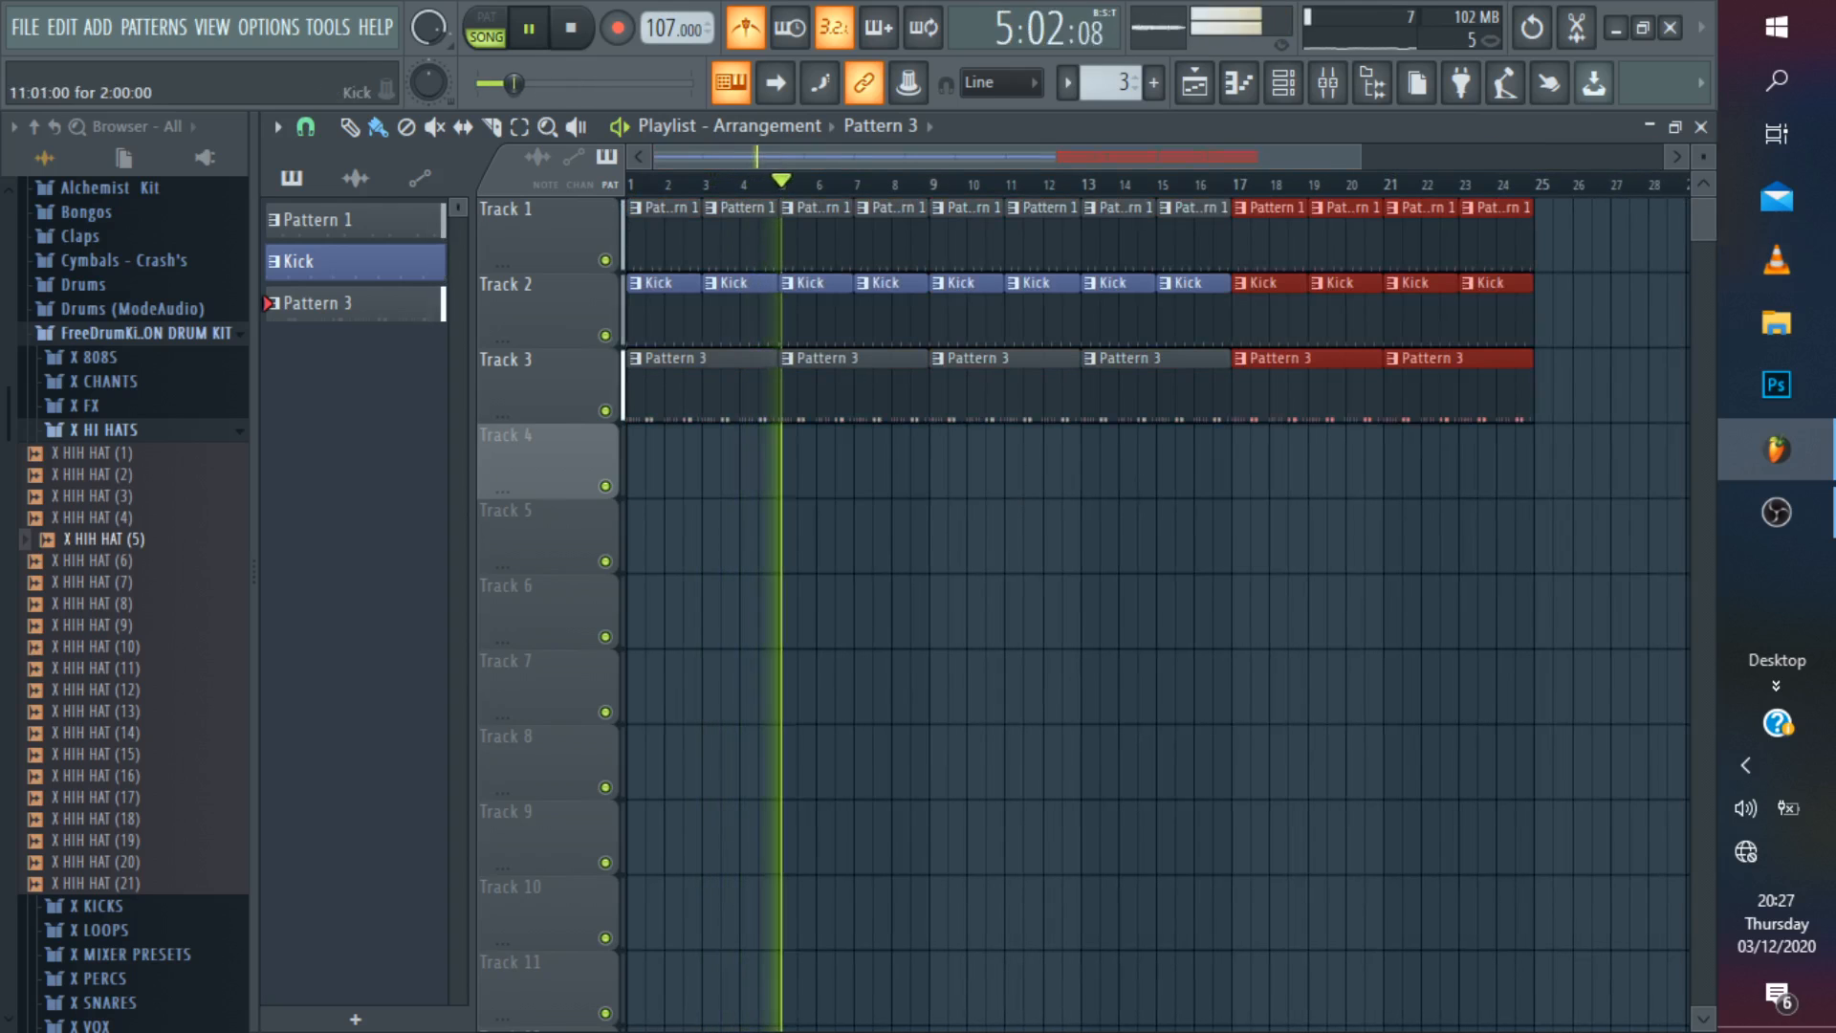
{"action": "left_click_drag", "start_coordinate": [1359, 157], "coordinate": [1672, 157]}
Stop playback, collapse the drum kit folder in the browser, and add a SimSynth generator as a new channel.
{"action": "left_click", "coordinate": [1328, 83]}
{"action": "left_click", "coordinate": [1284, 83]}
{"action": "key", "text": "space"}
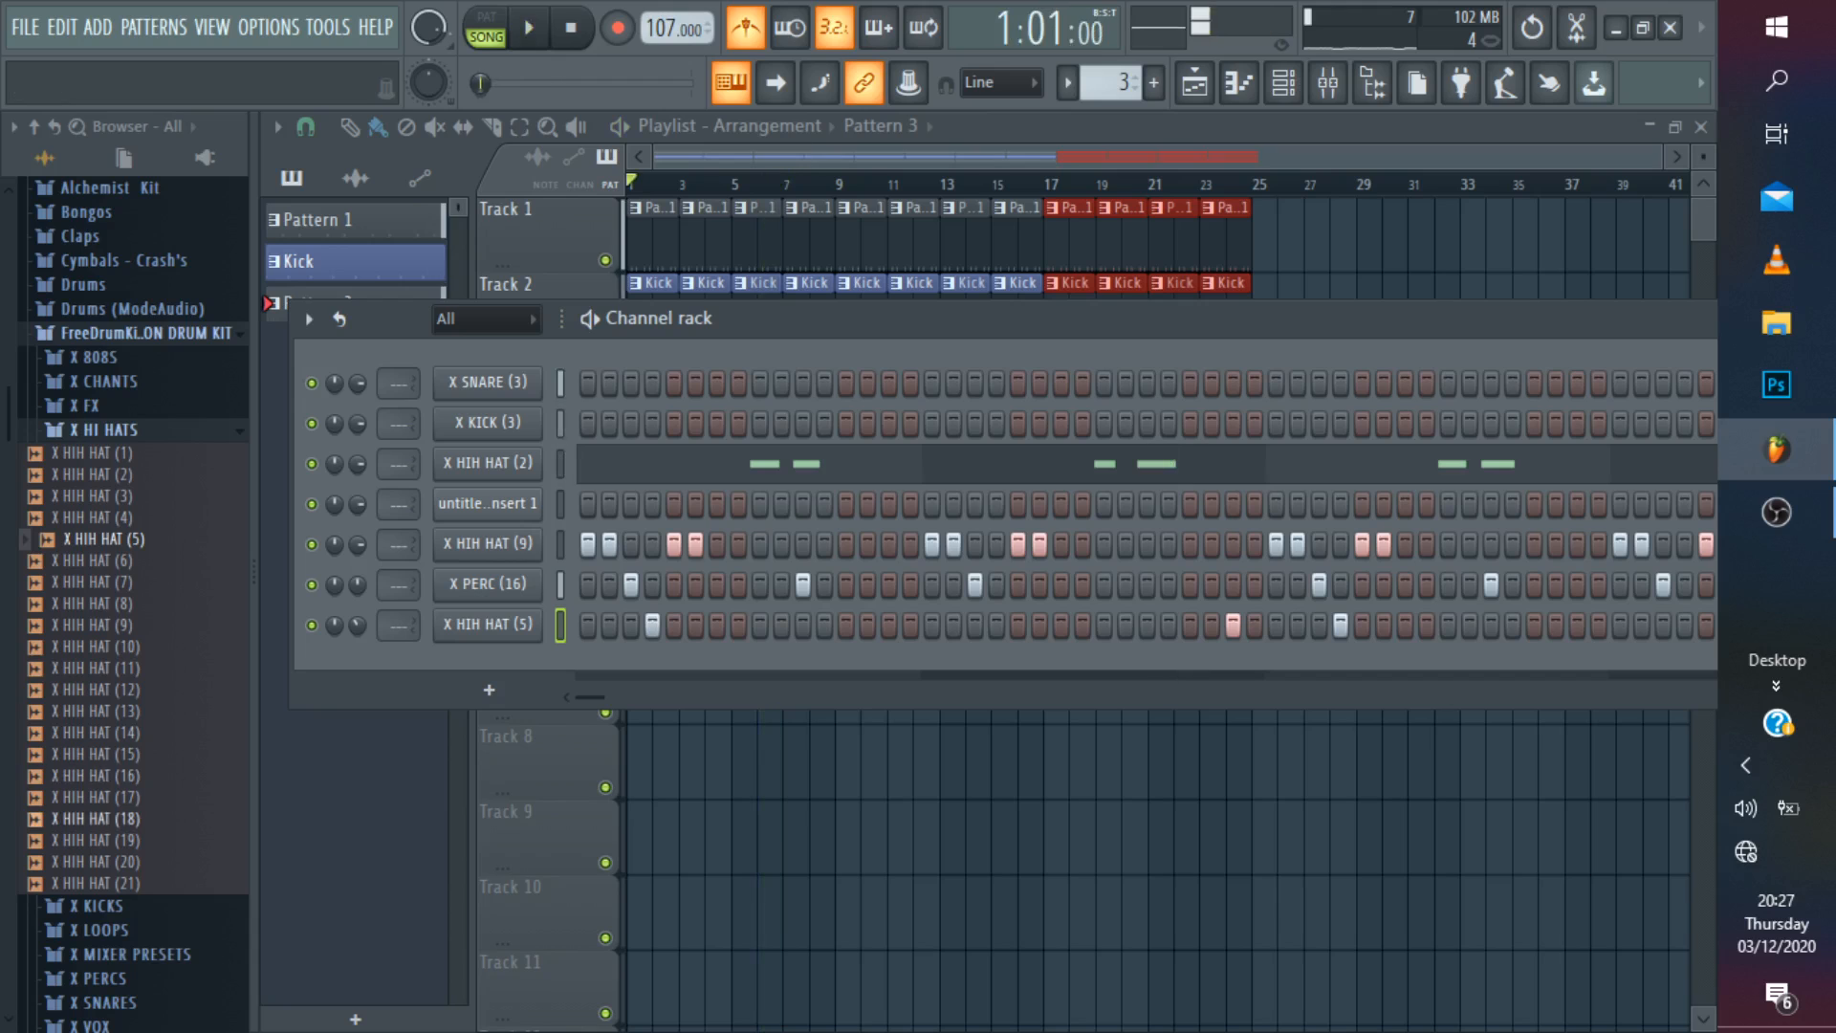
{"action": "left_click", "coordinate": [103, 431]}
{"action": "left_click", "coordinate": [191, 333]}
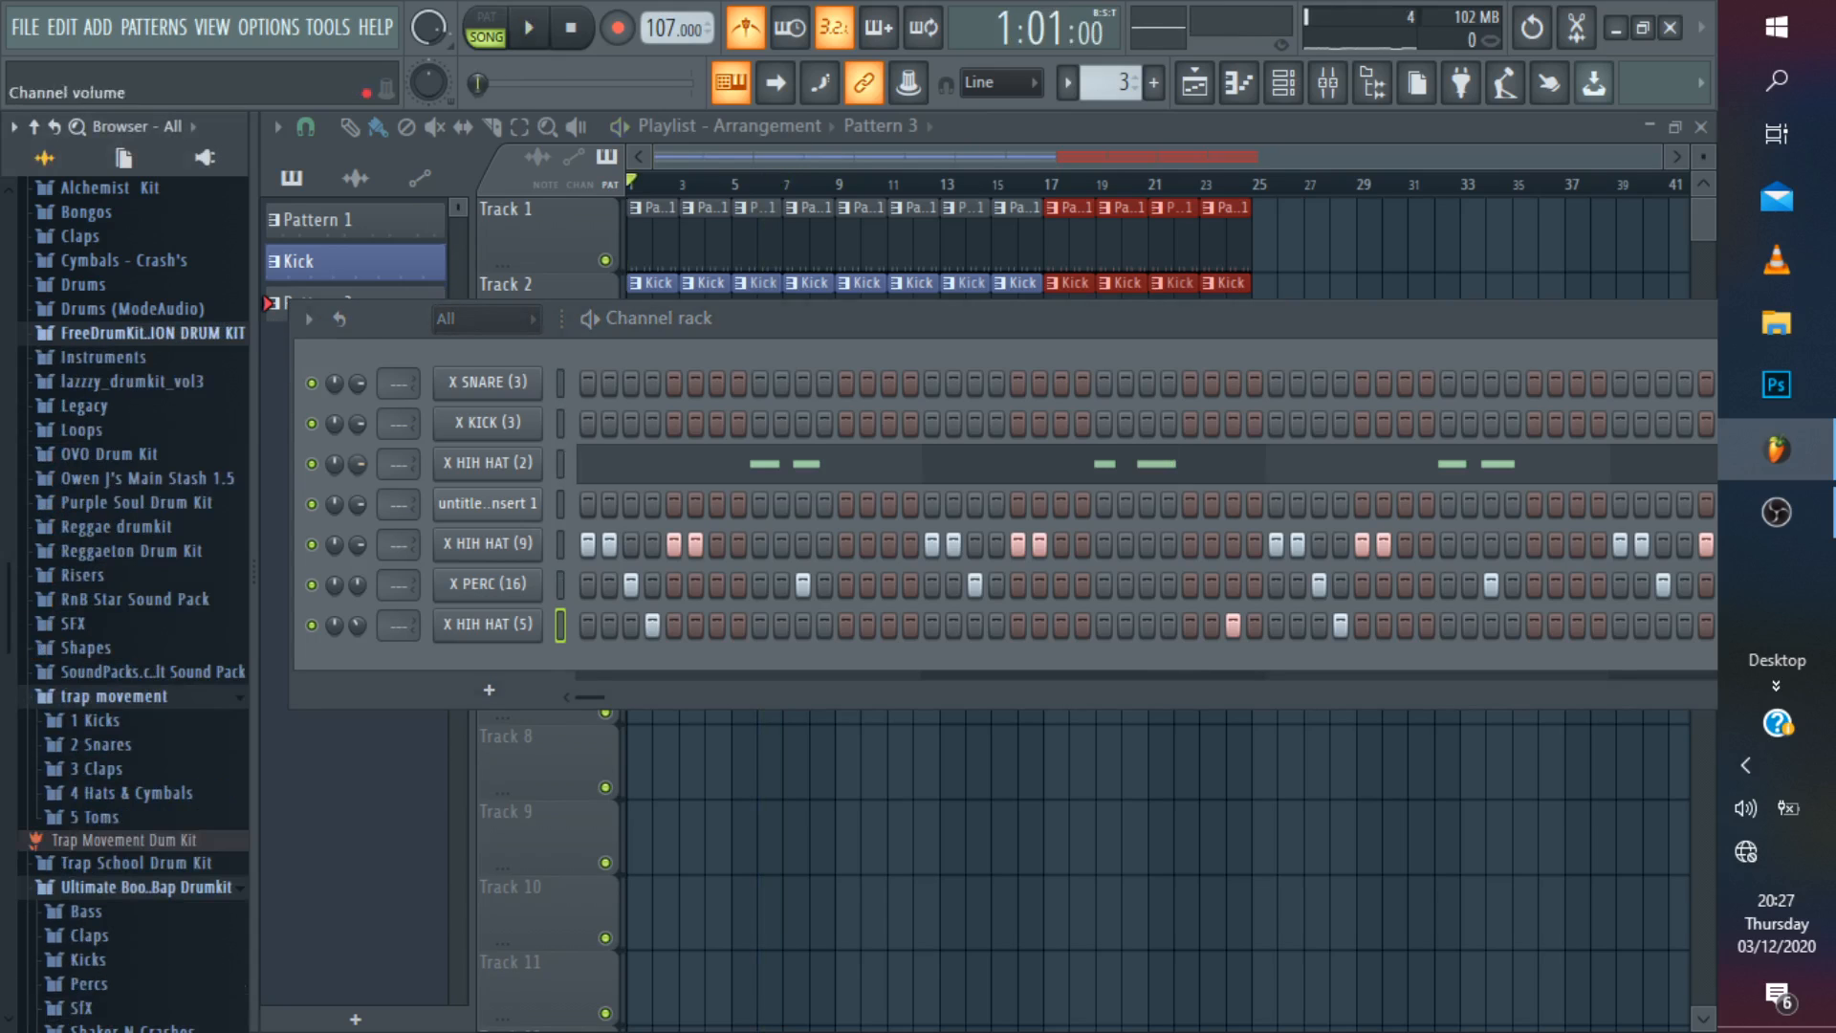
{"action": "left_click", "coordinate": [488, 689]}
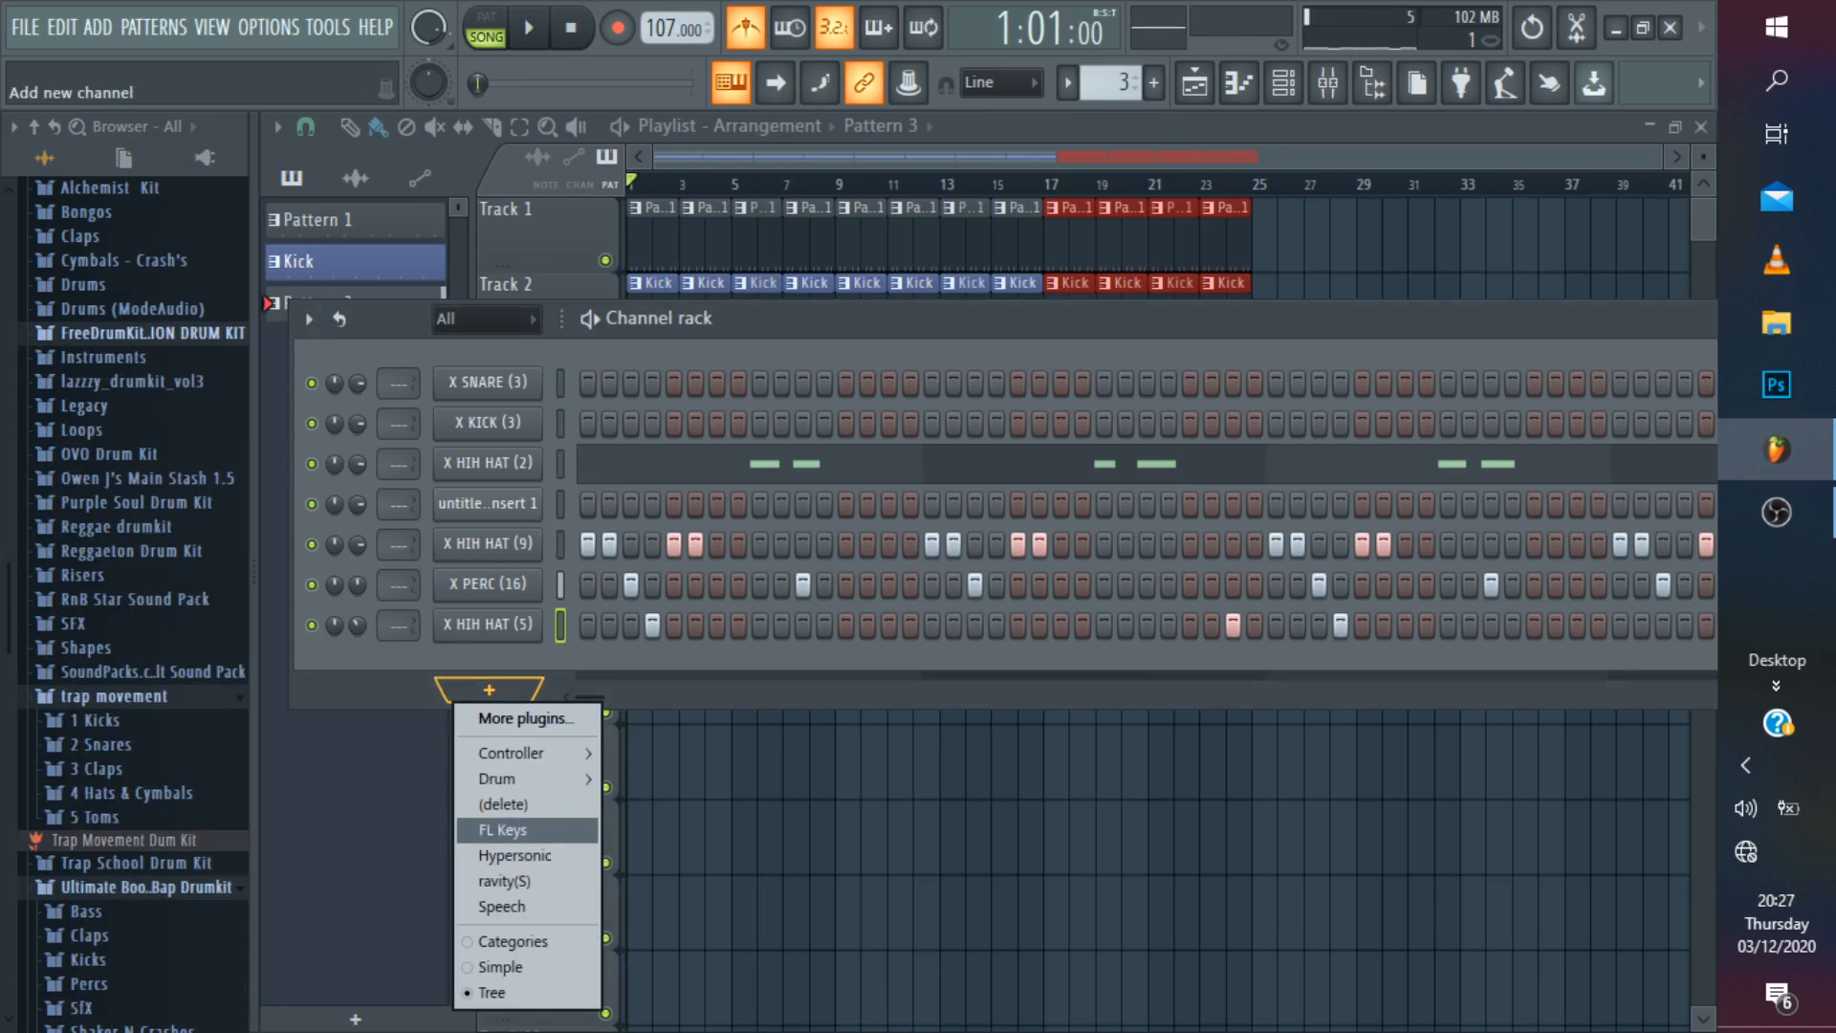
{"action": "left_click", "coordinate": [527, 719]}
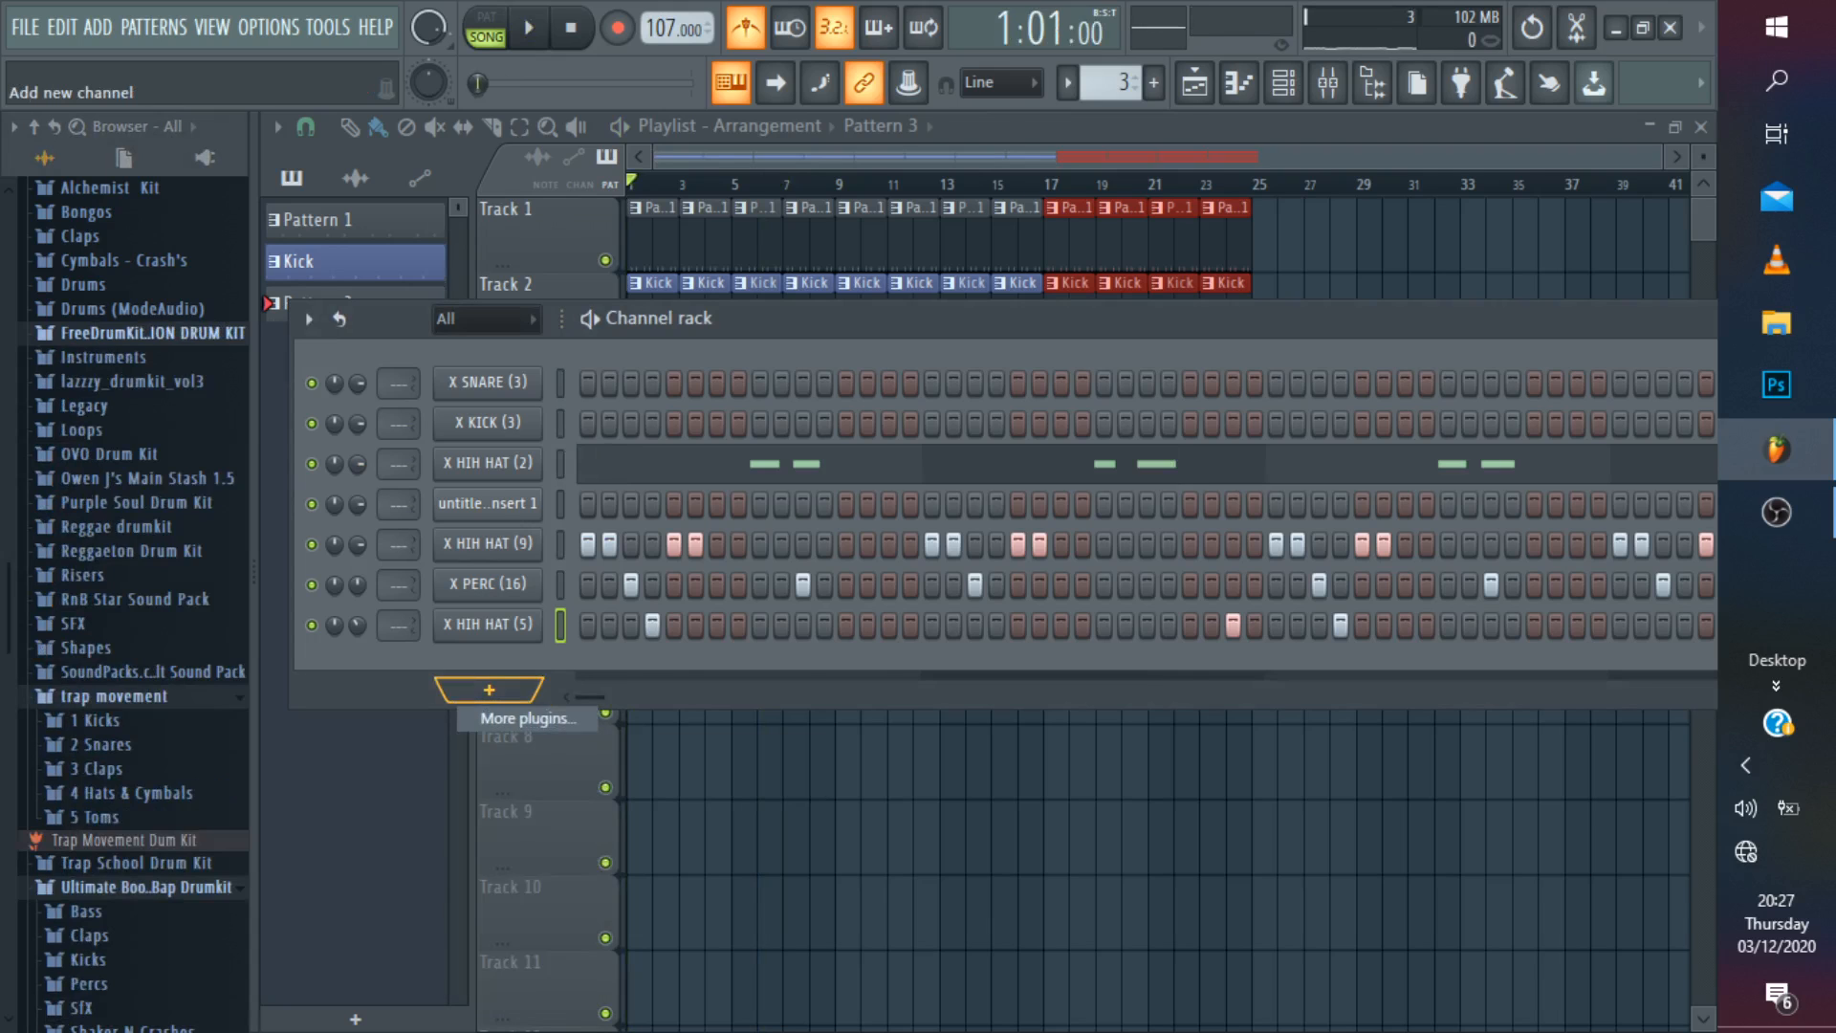
{"action": "scroll", "coordinate": [851, 516], "scroll_direction": "down", "scroll_amount": 9}
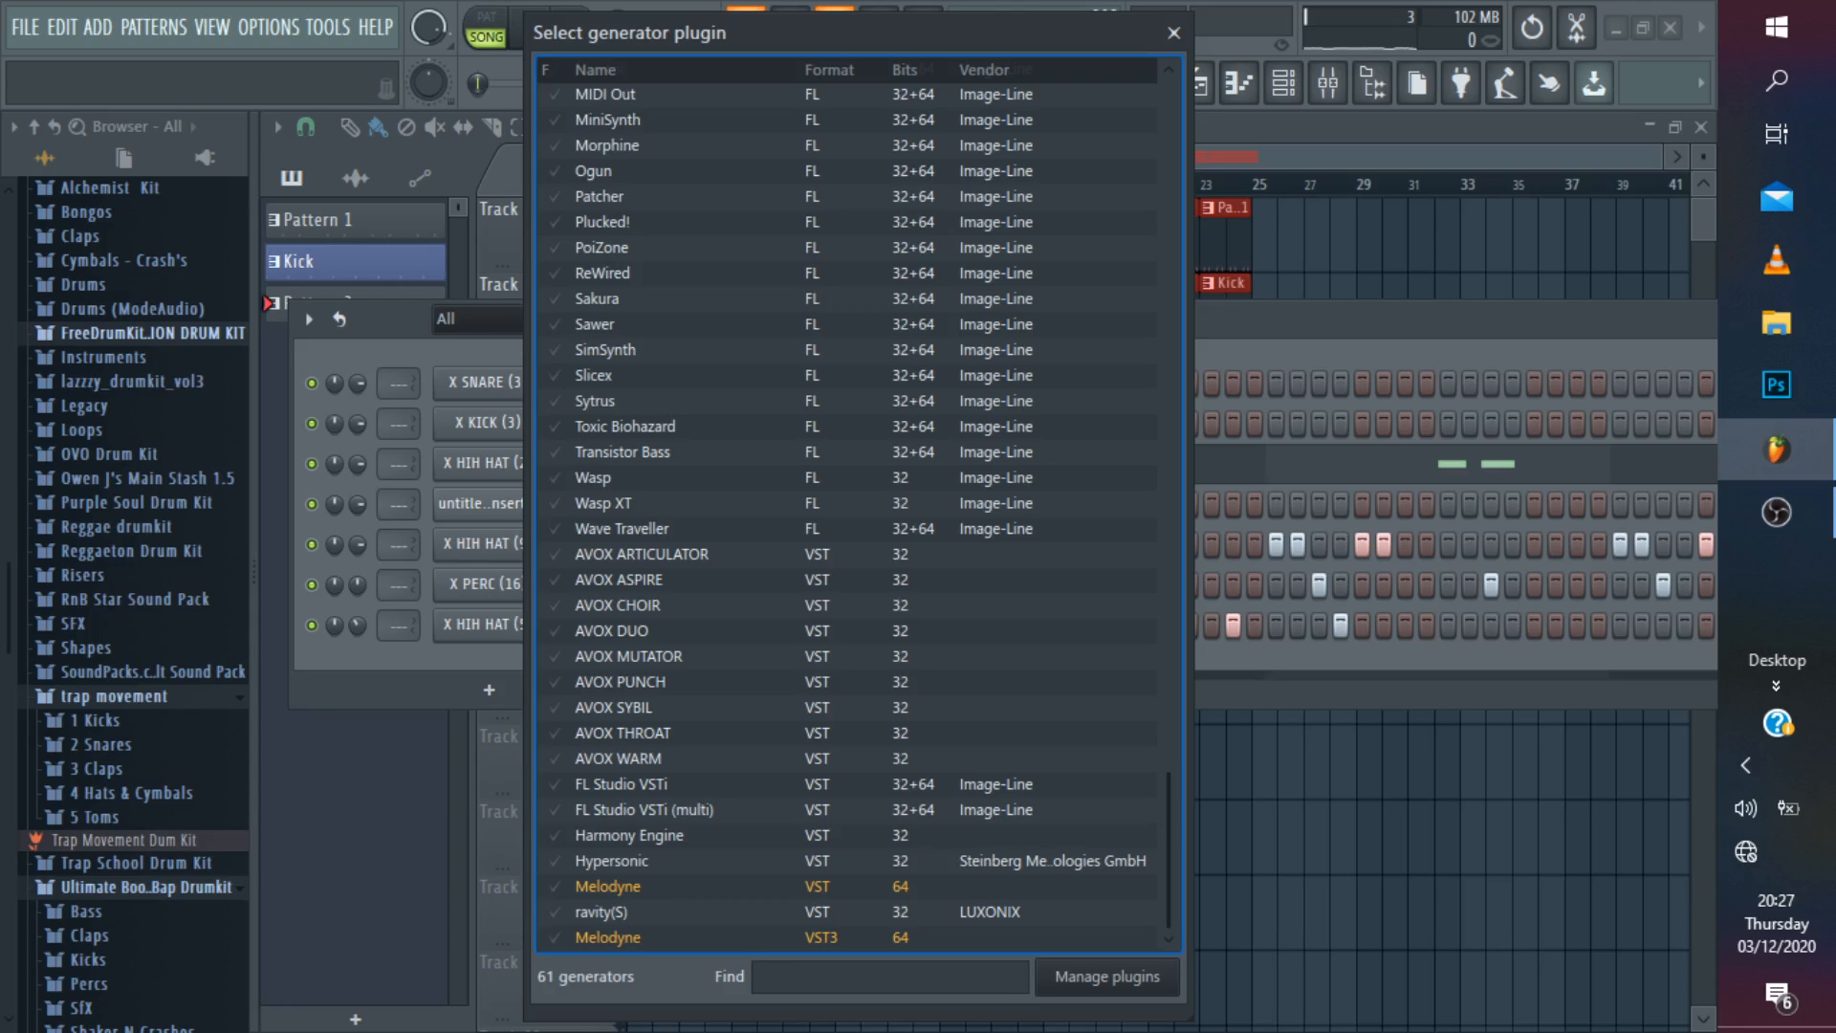
{"action": "double_click", "coordinate": [612, 350]}
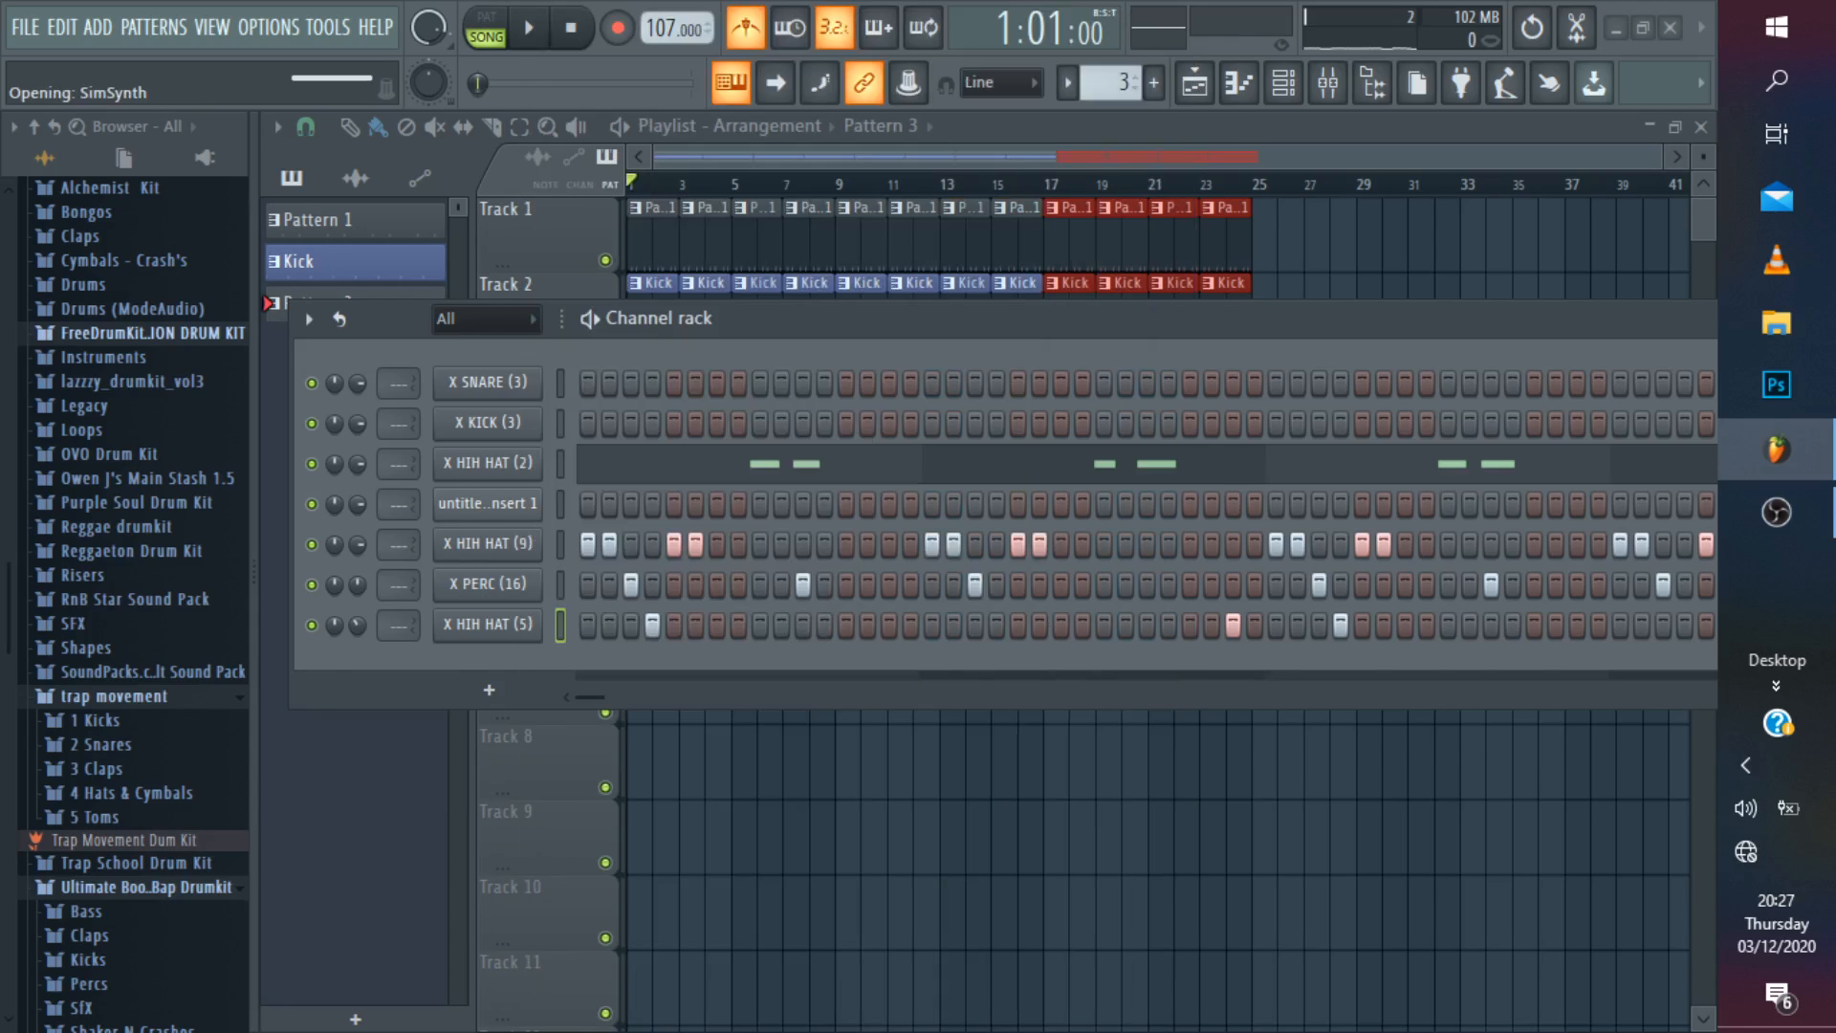
{"action": "key", "text": "space"}
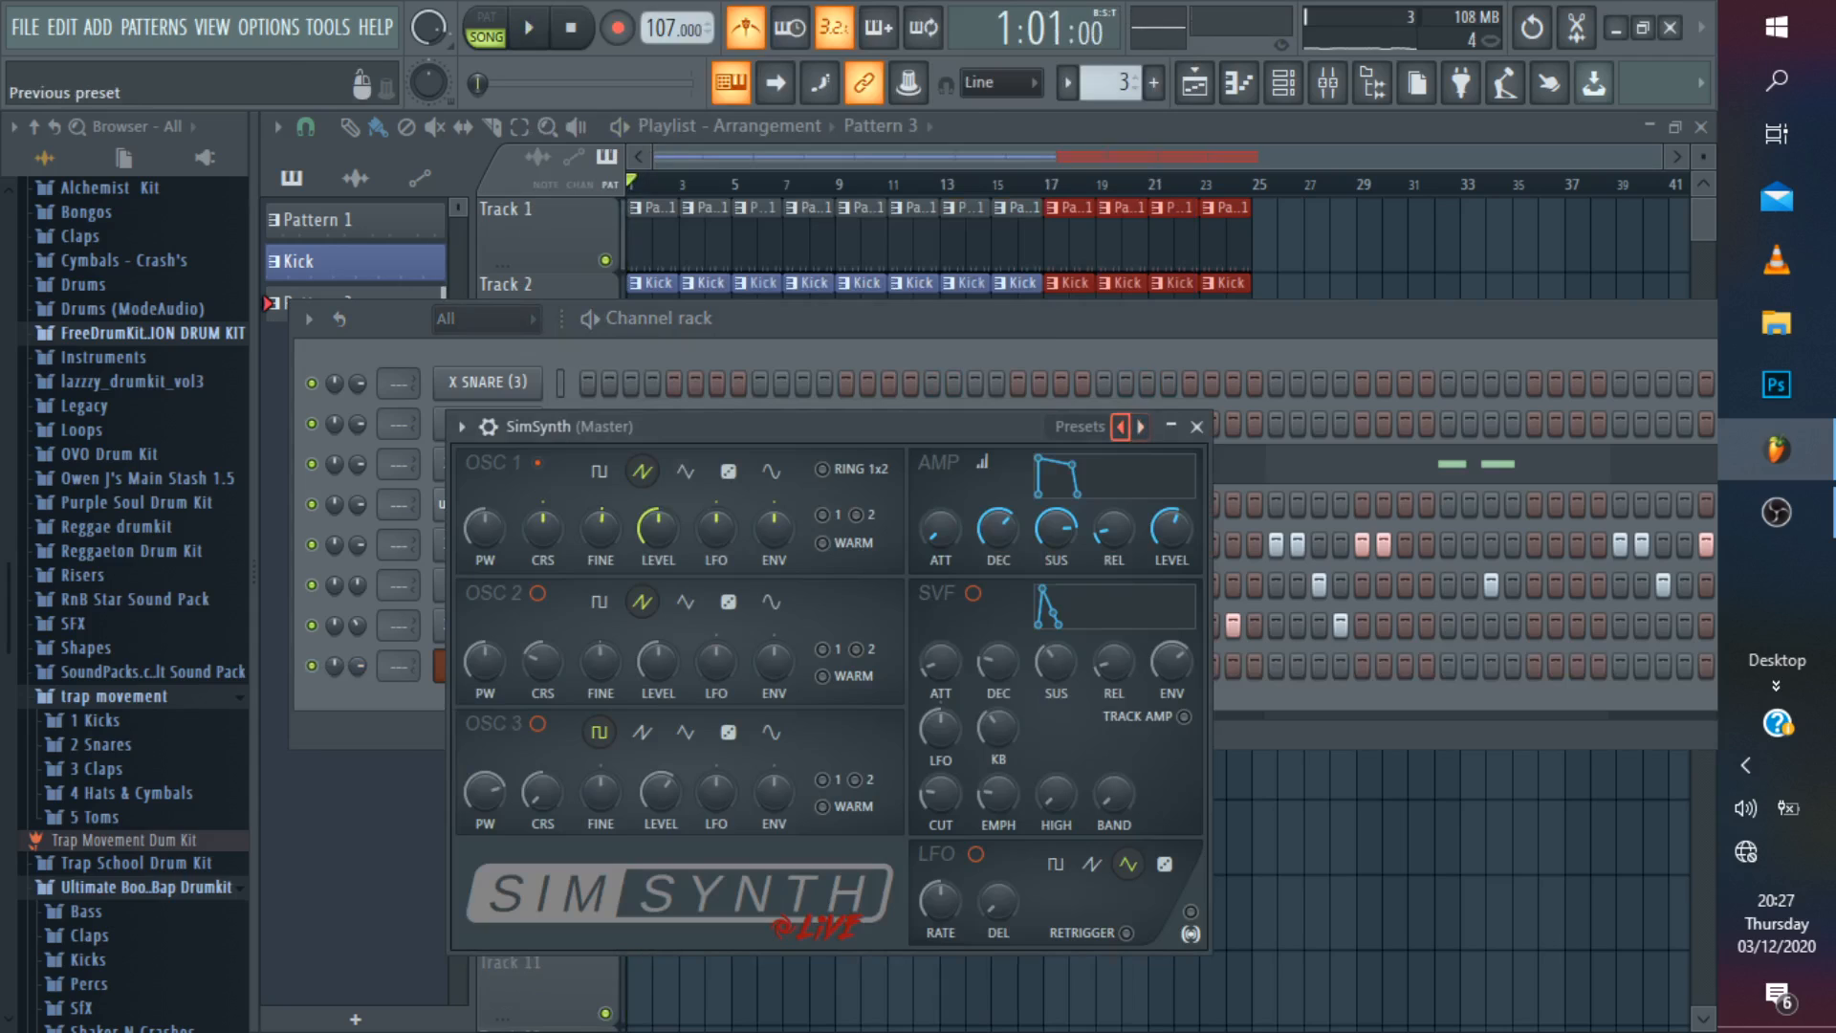
Load the BrassDeep preset in SimSynth and try out a melody over the playing drums.
{"action": "left_click", "coordinate": [1120, 426]}
{"action": "left_click", "coordinate": [1182, 497]}
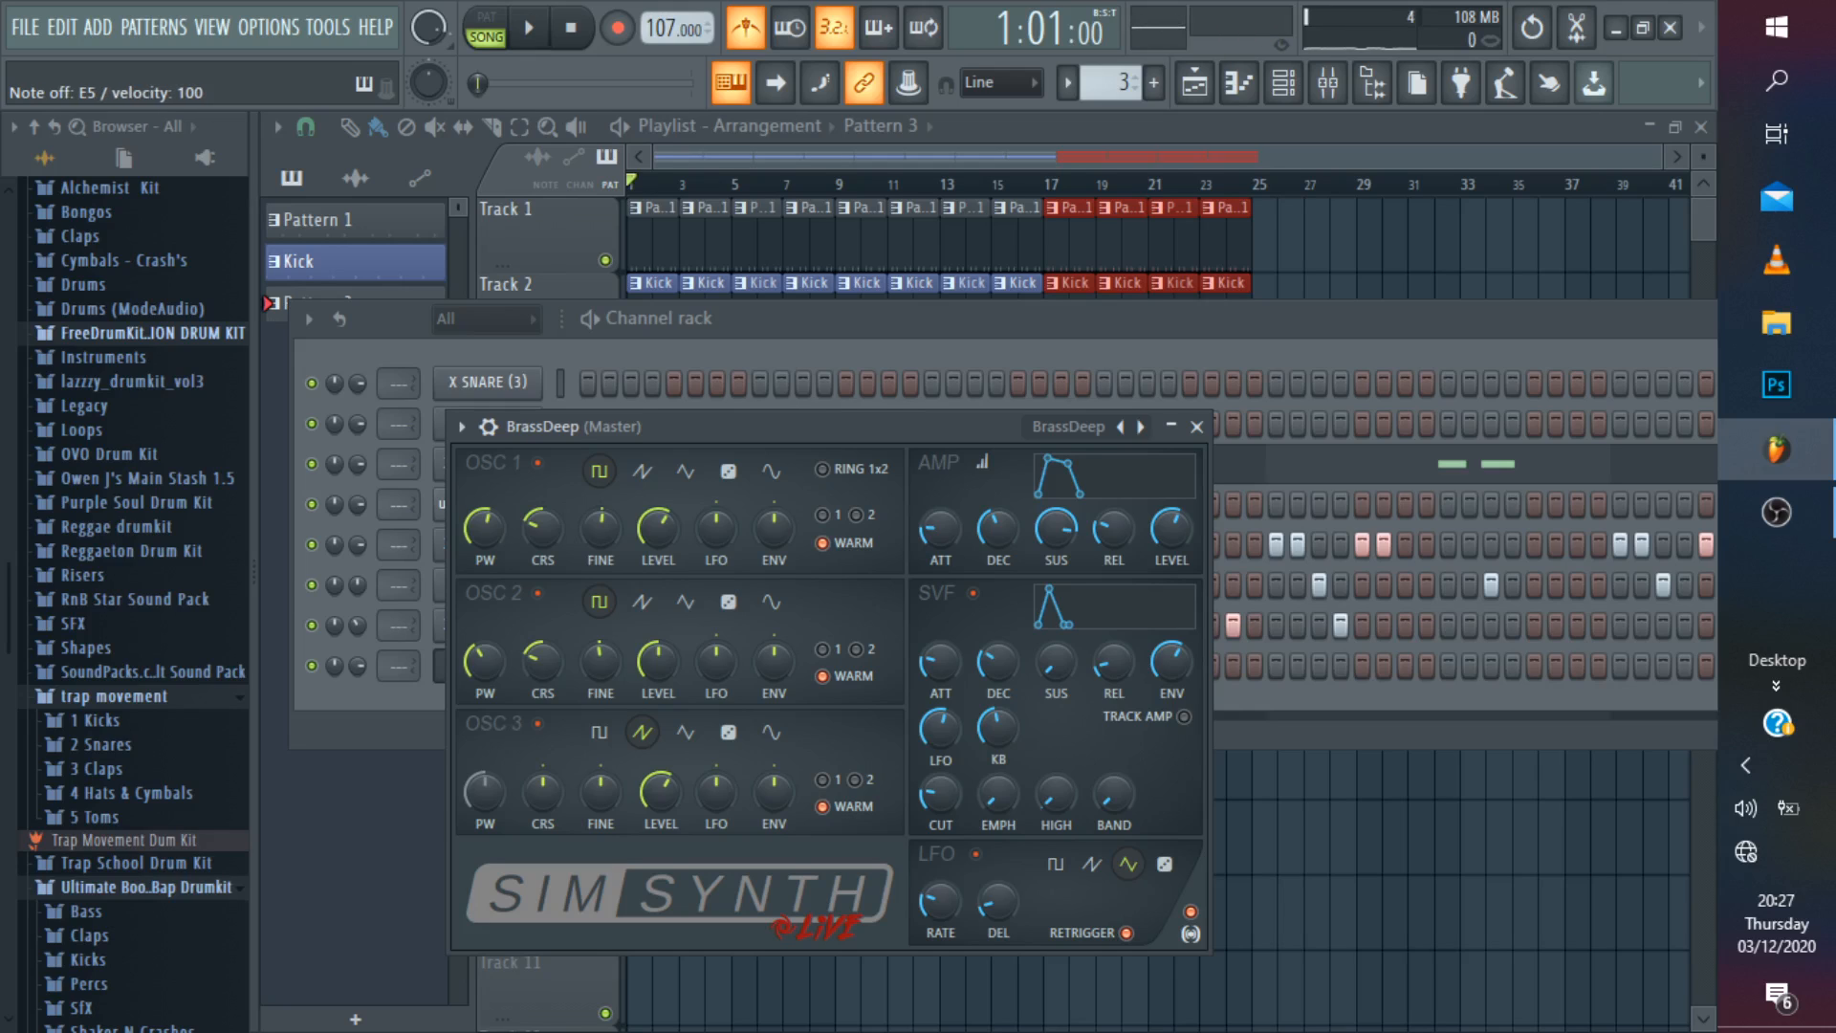
{"action": "key", "text": "space"}
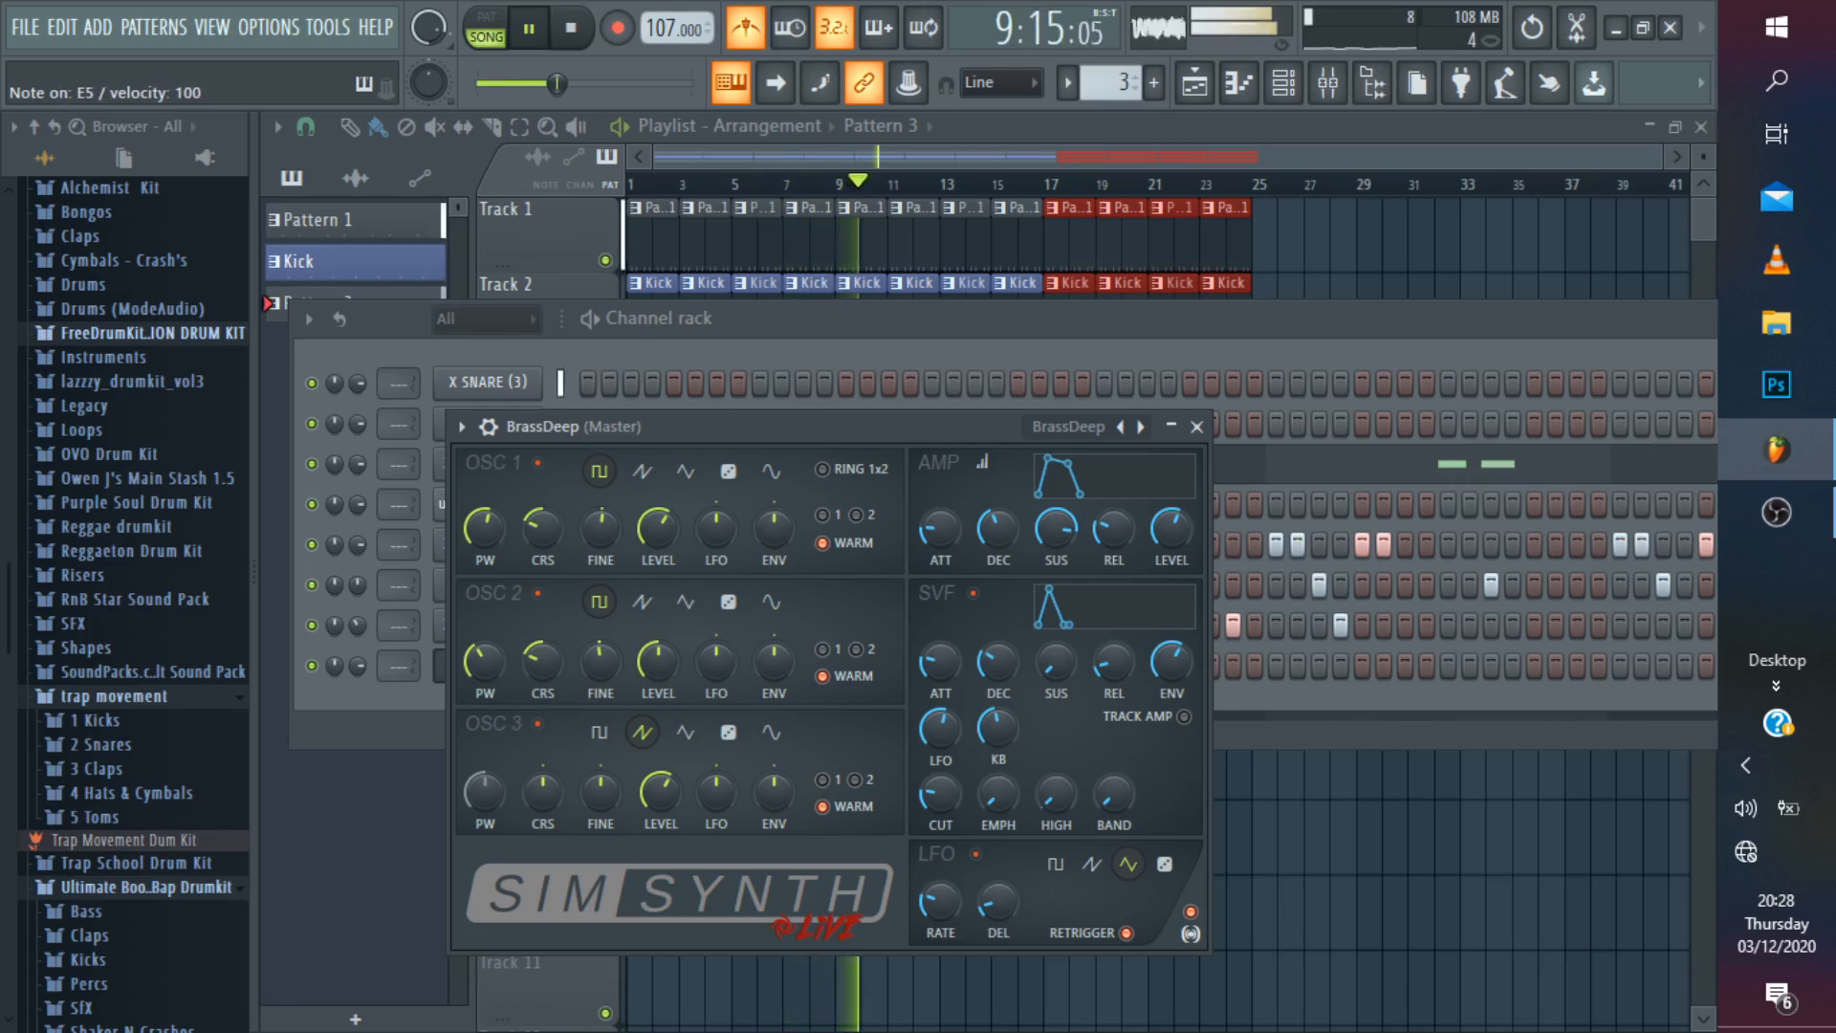
{"action": "key", "text": "space"}
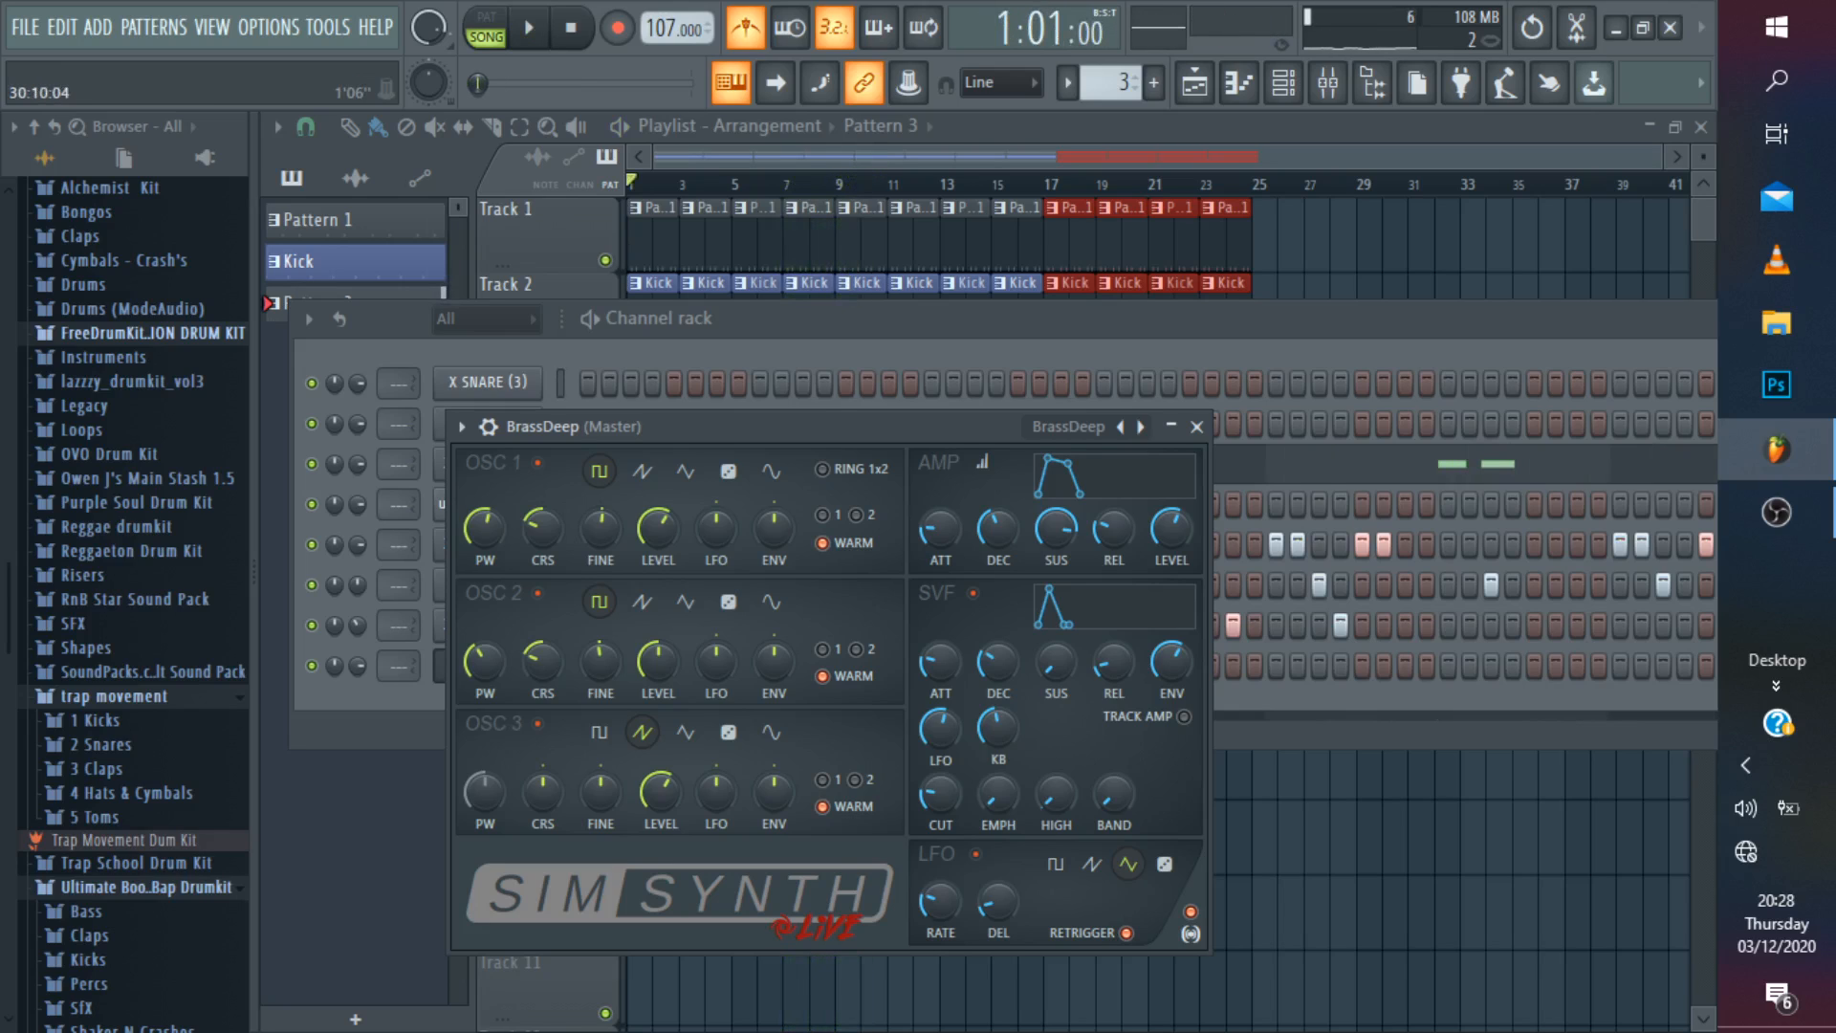
Create Pattern 4 with its default name and place its clip at bar 1 of Track 4.
{"action": "left_click", "coordinate": [1397, 239]}
{"action": "key", "text": "space"}
{"action": "key", "text": "space"}
{"action": "left_click", "coordinate": [1154, 84]}
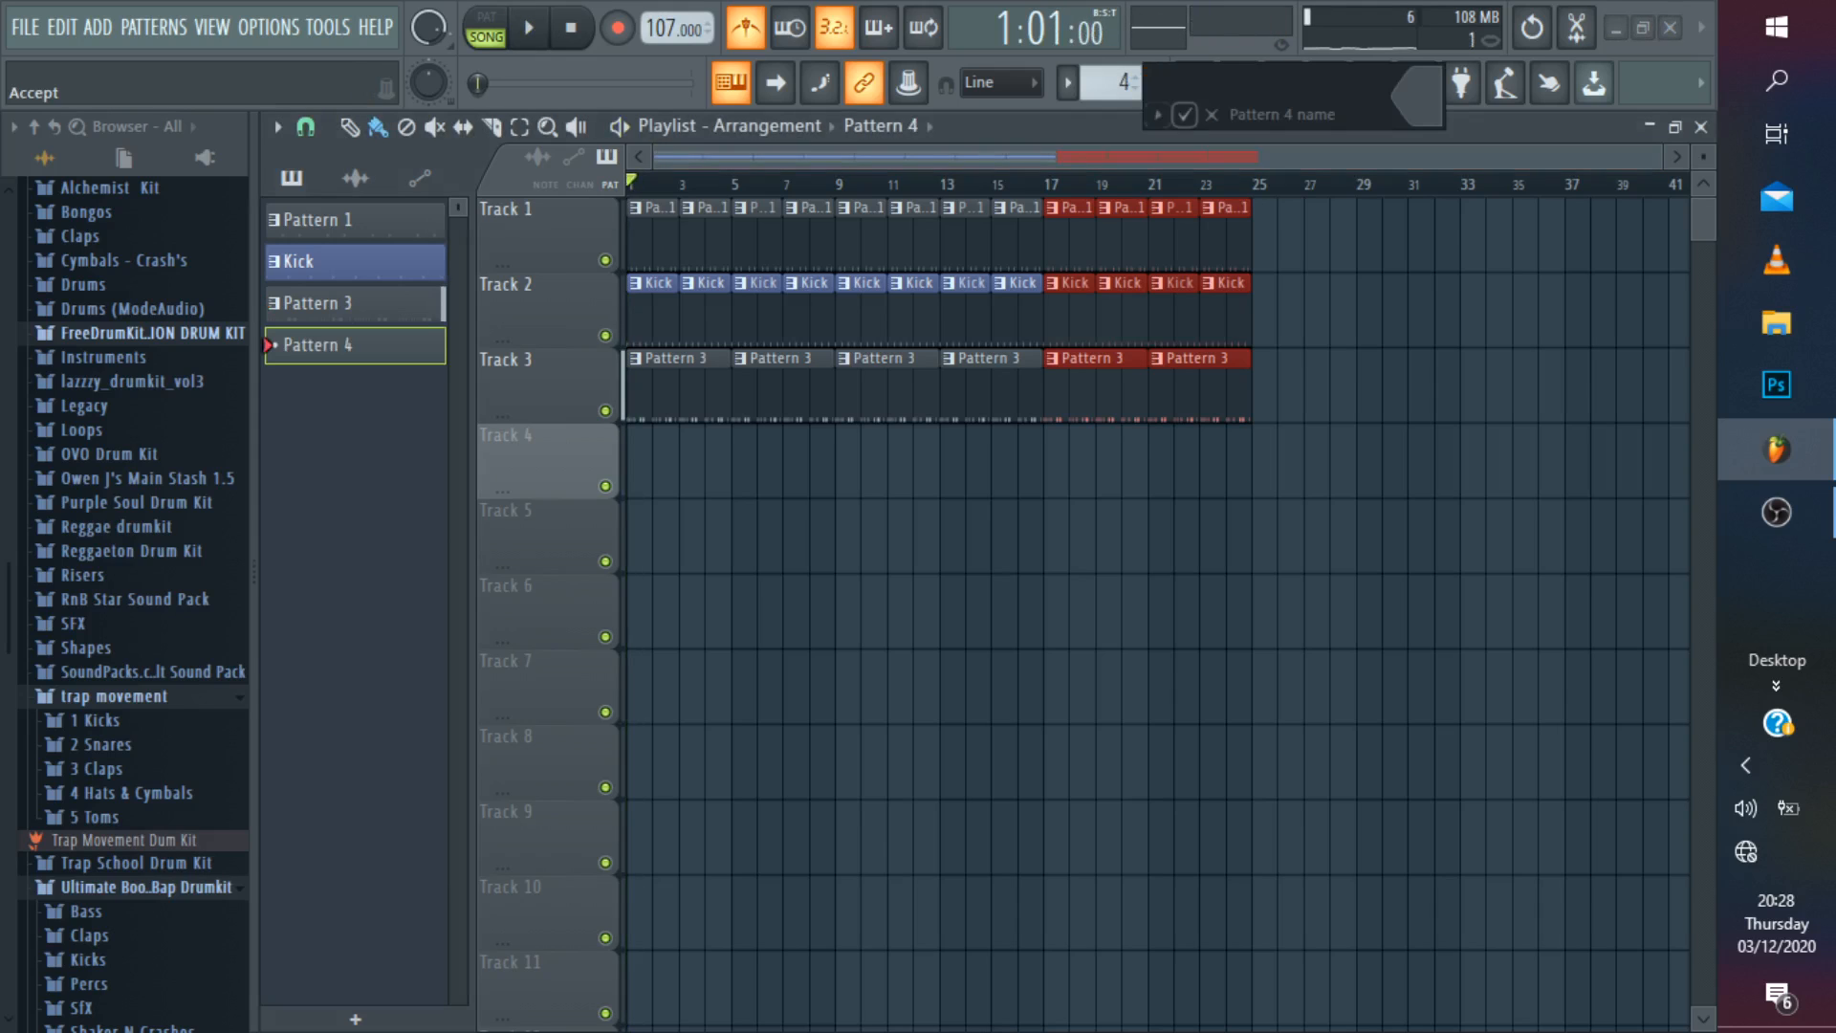
{"action": "left_click", "coordinate": [1184, 115]}
{"action": "left_click", "coordinate": [633, 458]}
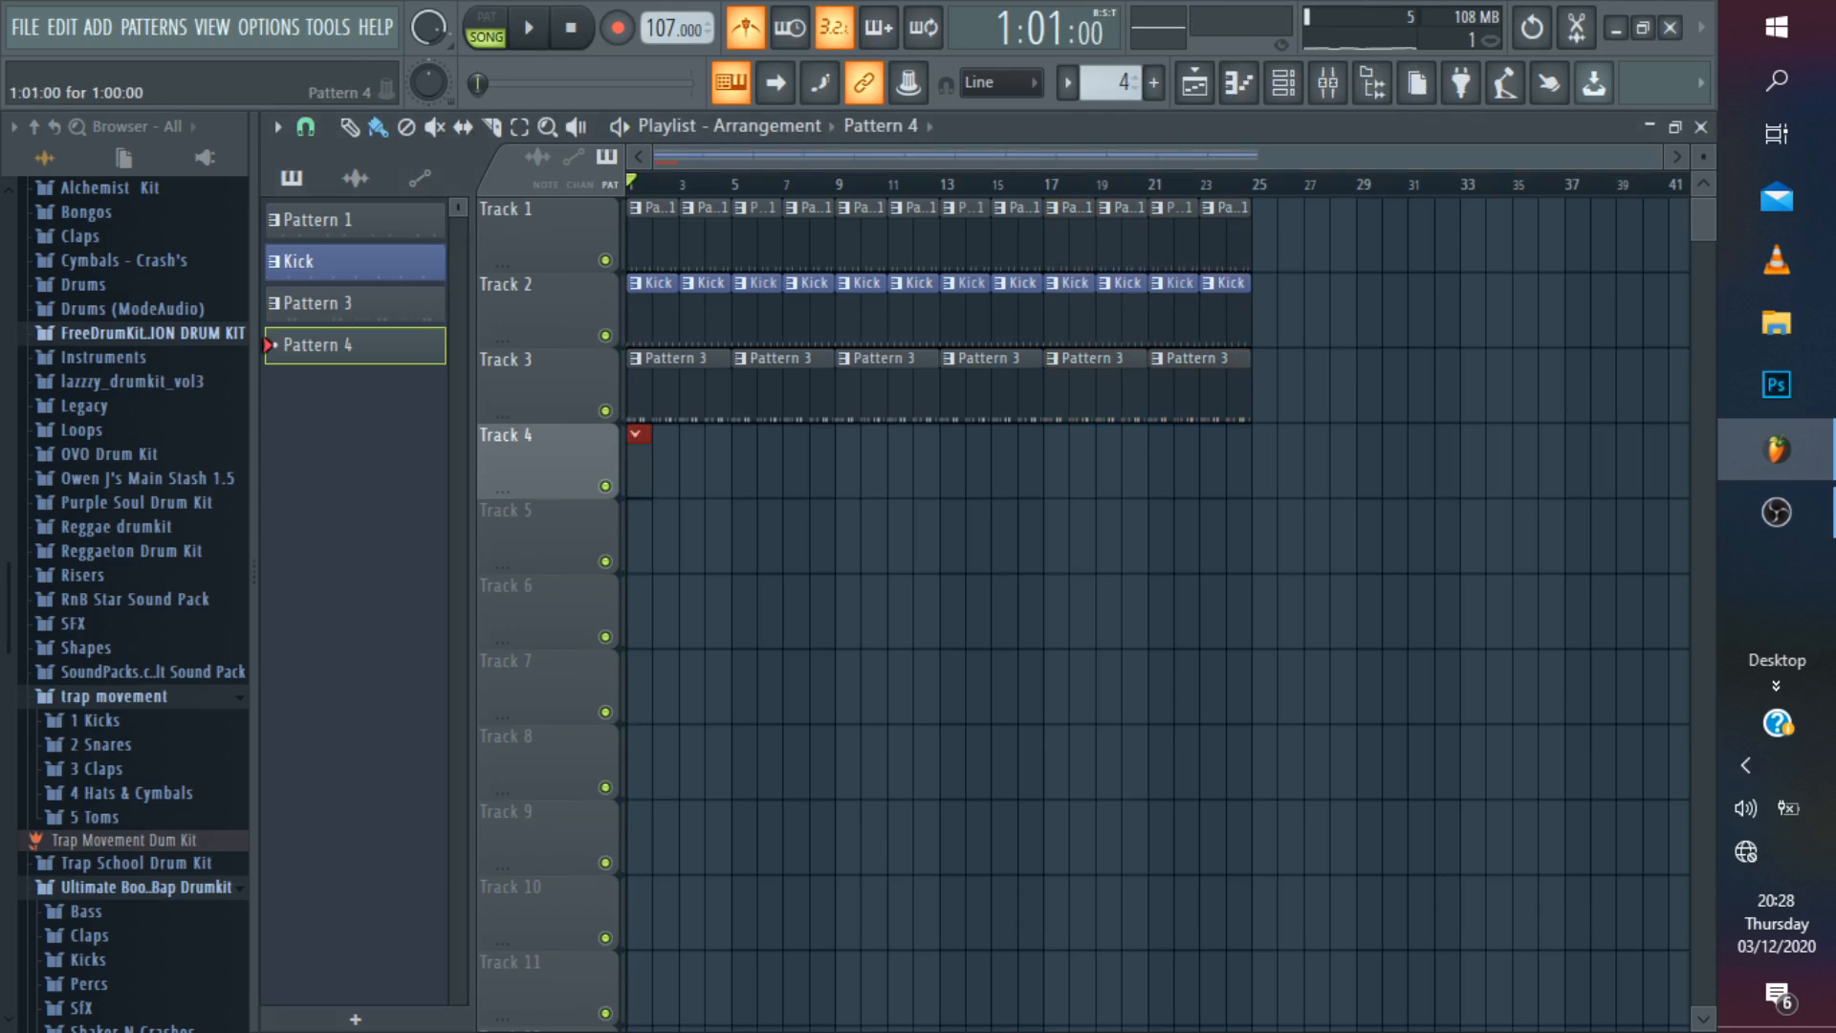
Record the BrassDeep melody live into Pattern 4 over the drums, using D5 to G5 notes, and disarm recording.
{"action": "key", "text": "space"}
{"action": "key", "text": "space"}
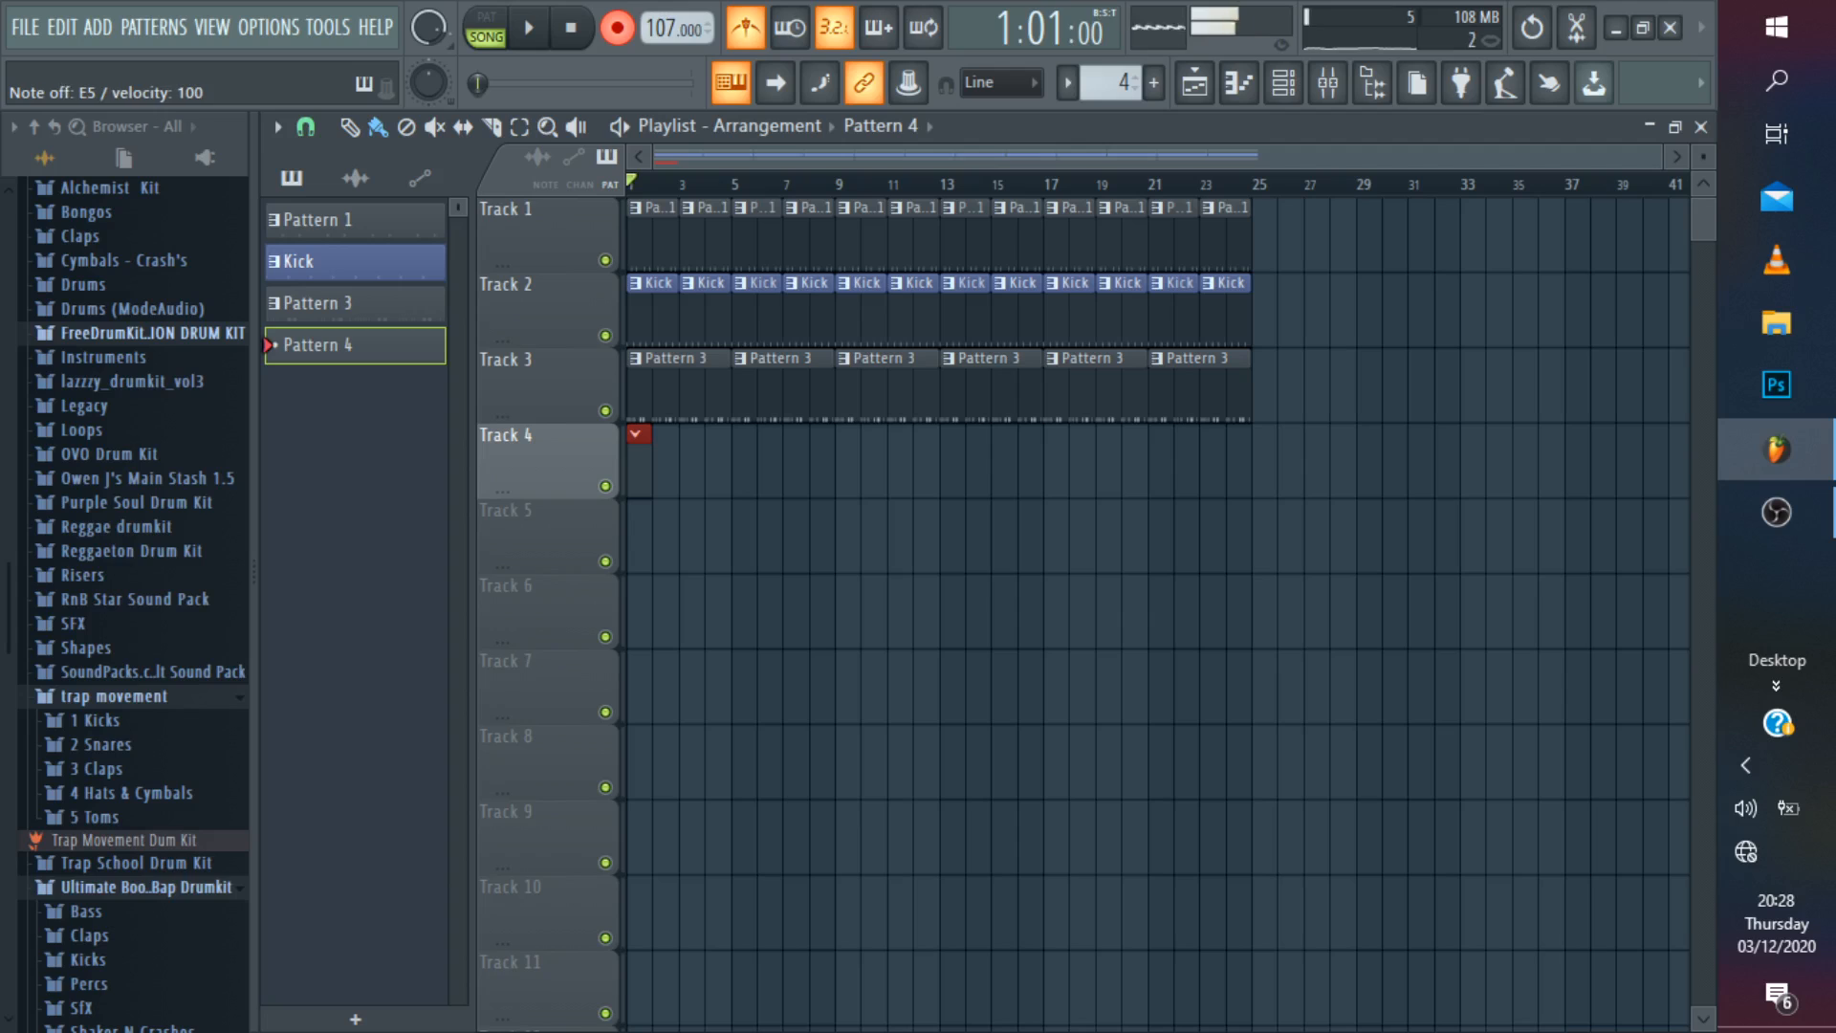
{"action": "key", "text": "space"}
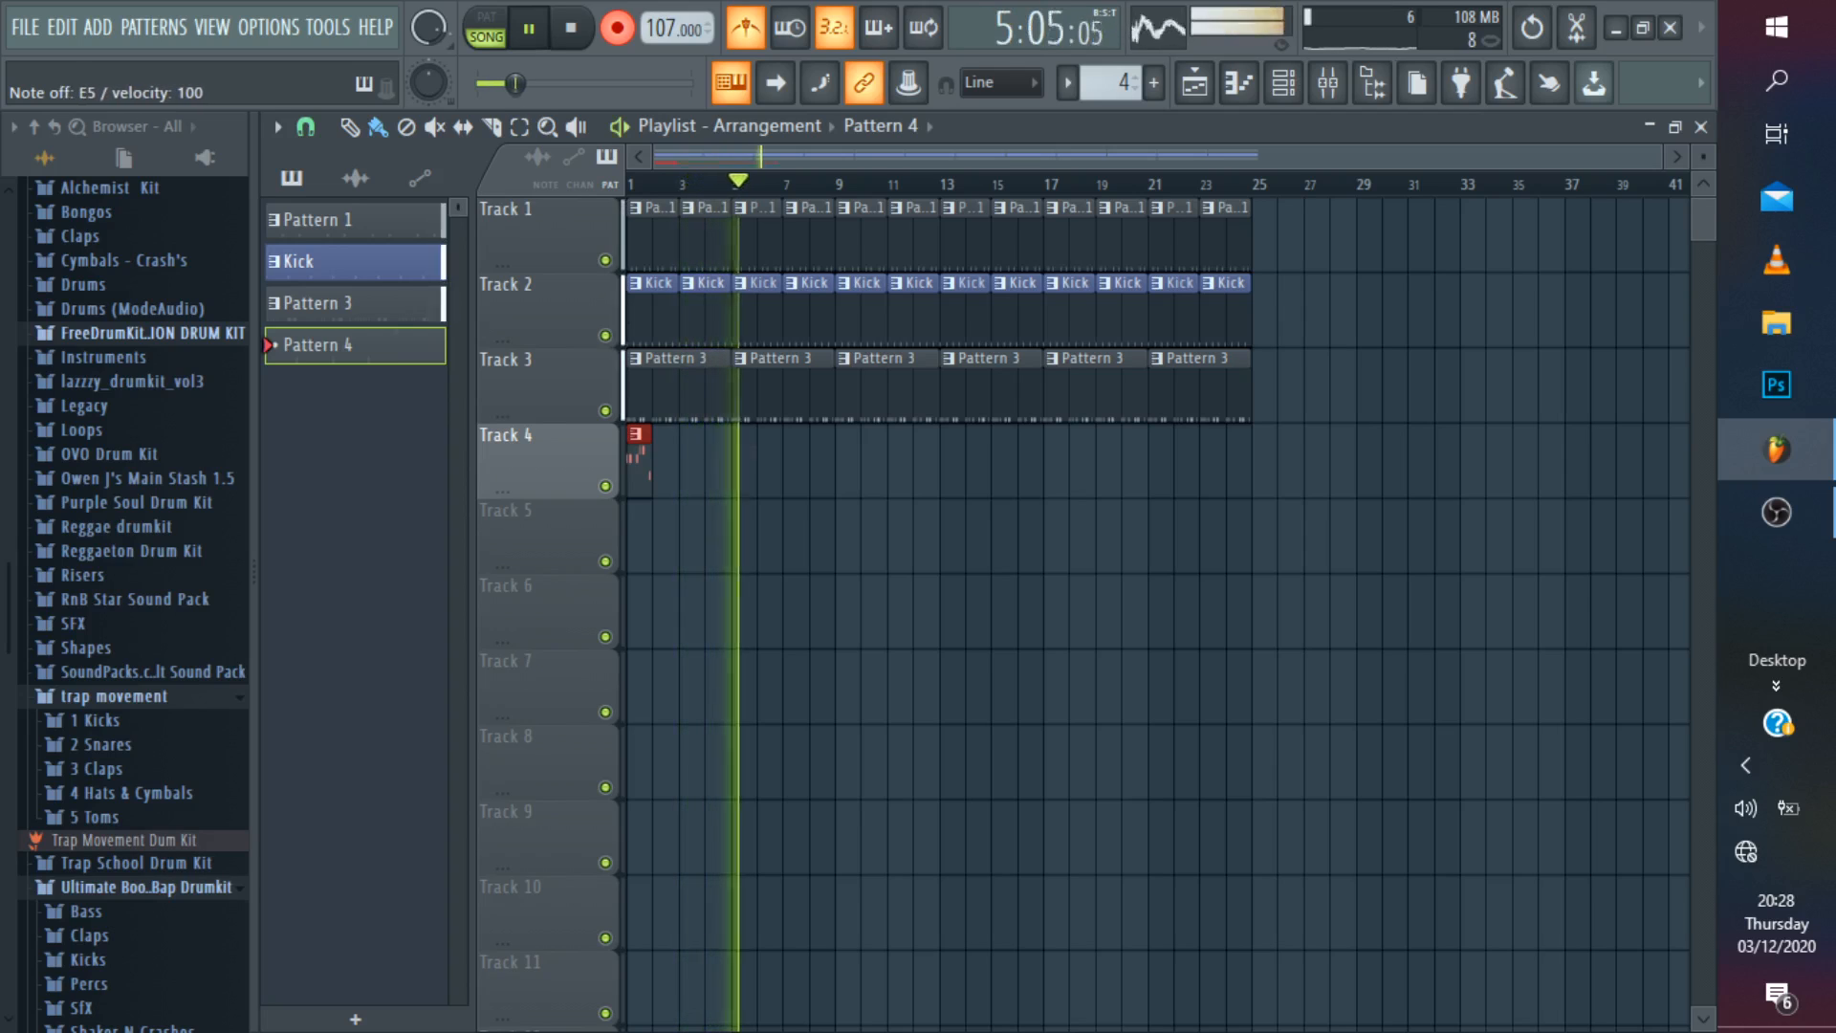
{"action": "key", "text": "space"}
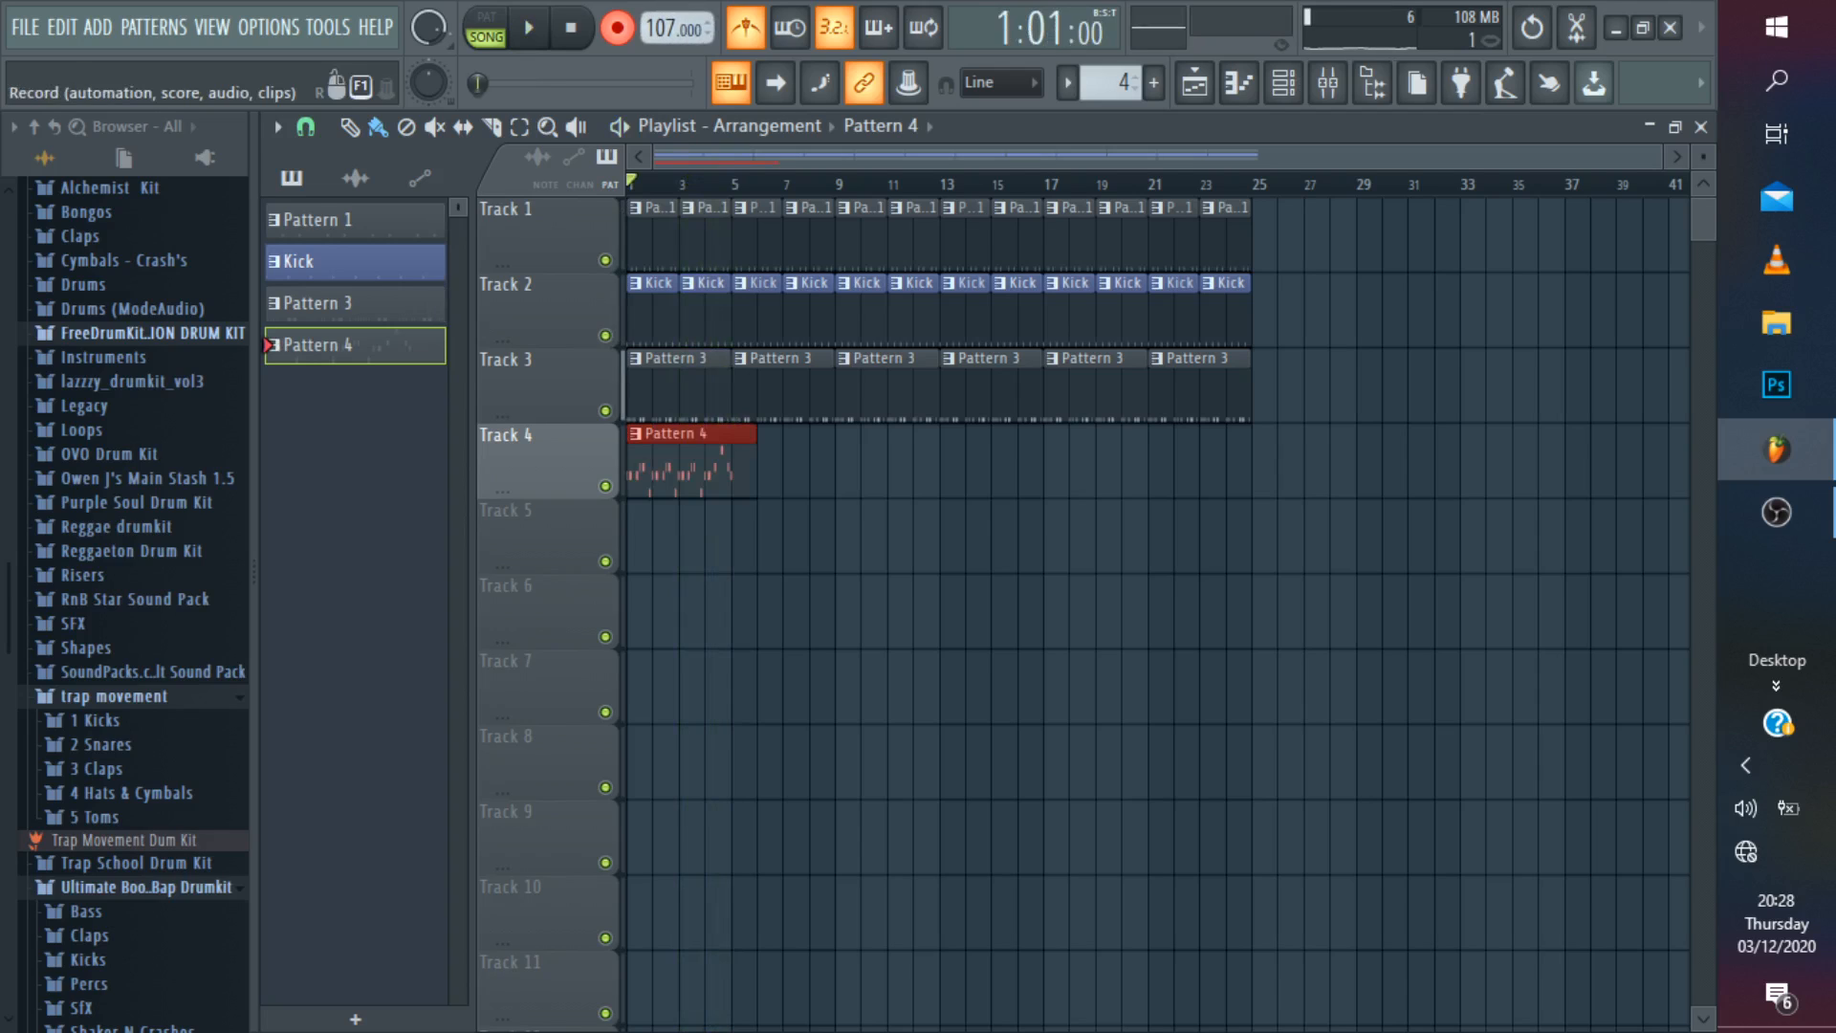
{"action": "left_click", "coordinate": [617, 28]}
Play back the arrangement and open the Pattern 4 clip's recorded BrassDeep notes in the piano roll.
{"action": "key", "text": "space"}
{"action": "left_click", "coordinate": [713, 536]}
{"action": "right_click", "coordinate": [741, 535]}
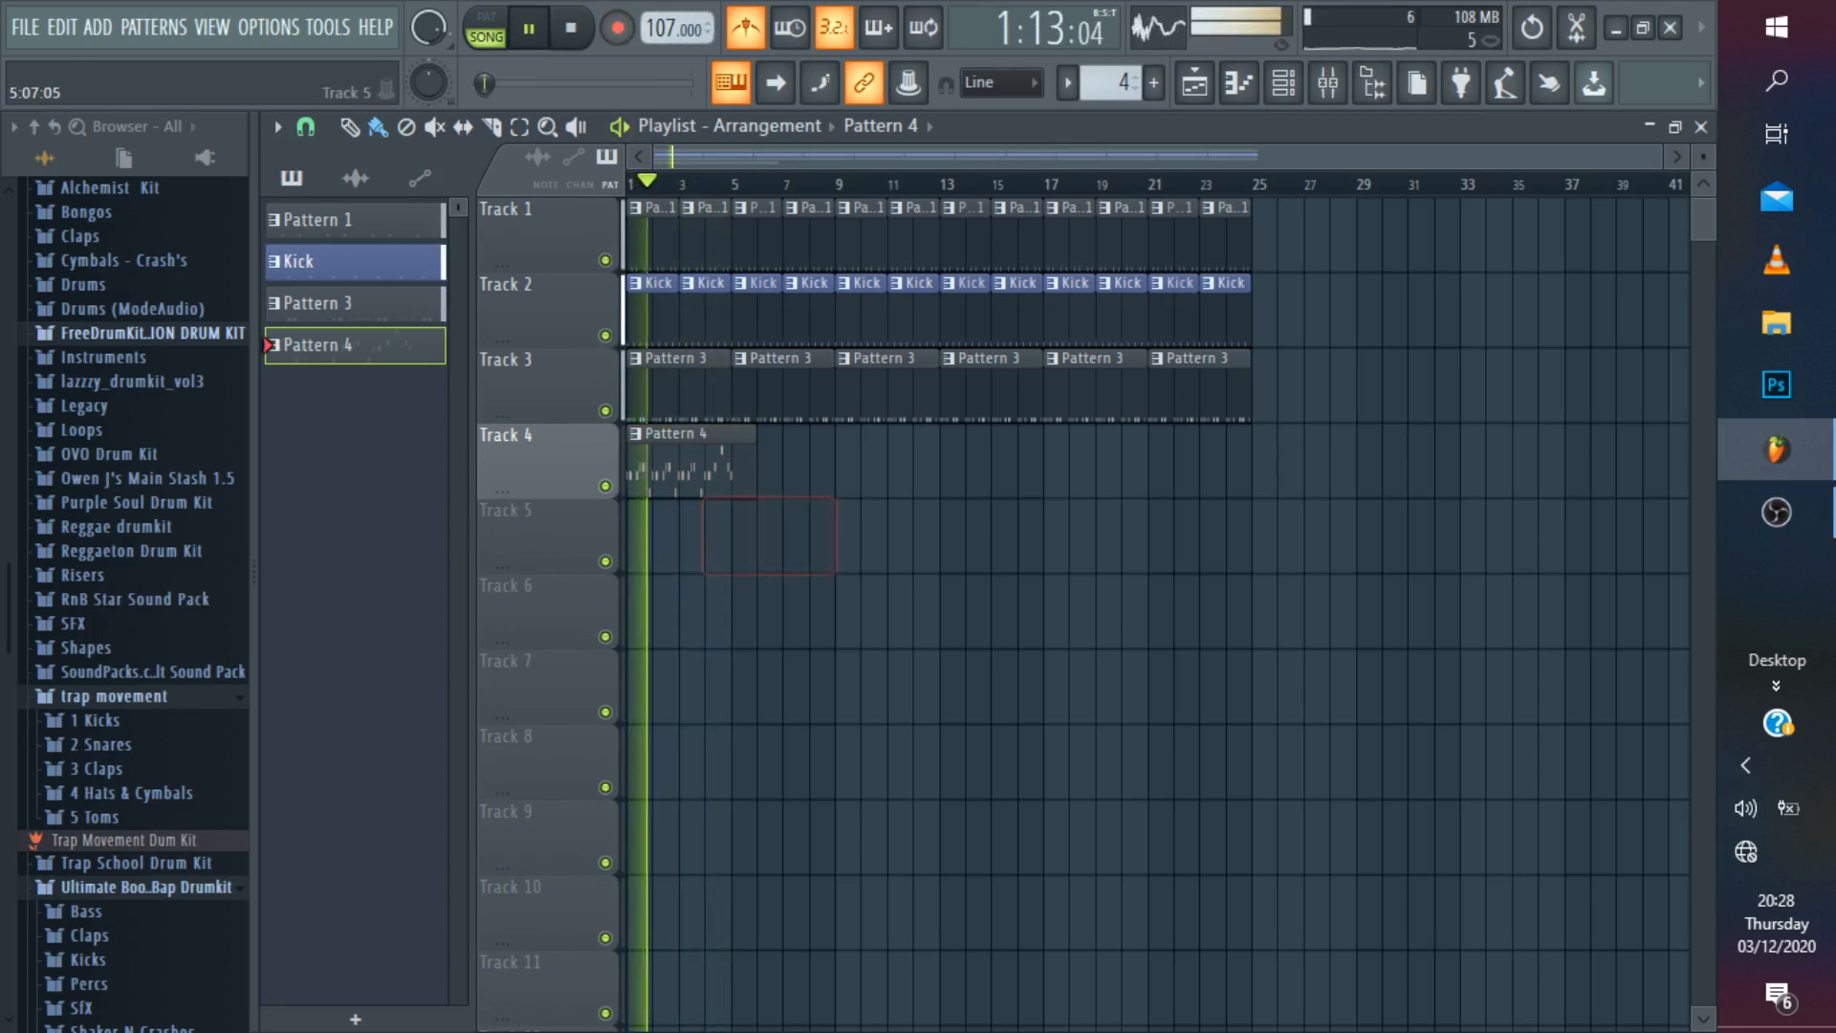
{"action": "double_click", "coordinate": [731, 464]}
{"action": "key", "text": "space"}
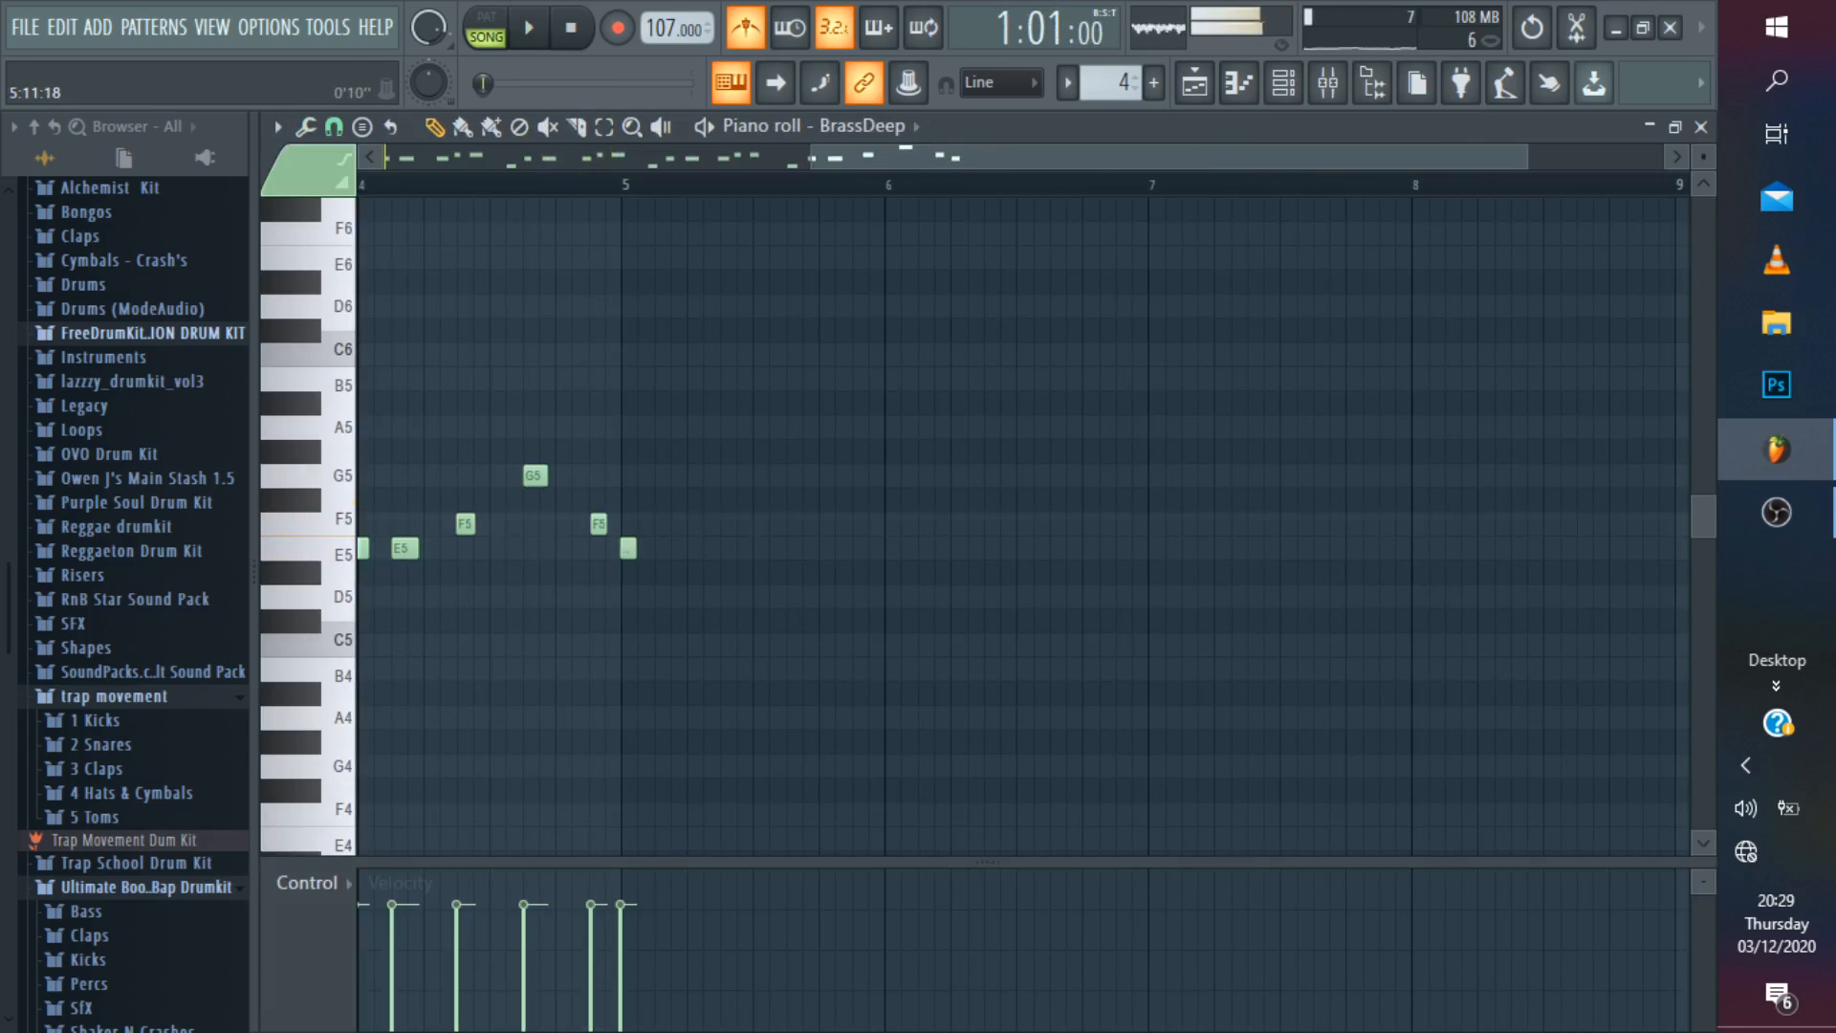
{"action": "key", "text": "space"}
{"action": "key", "text": "space"}
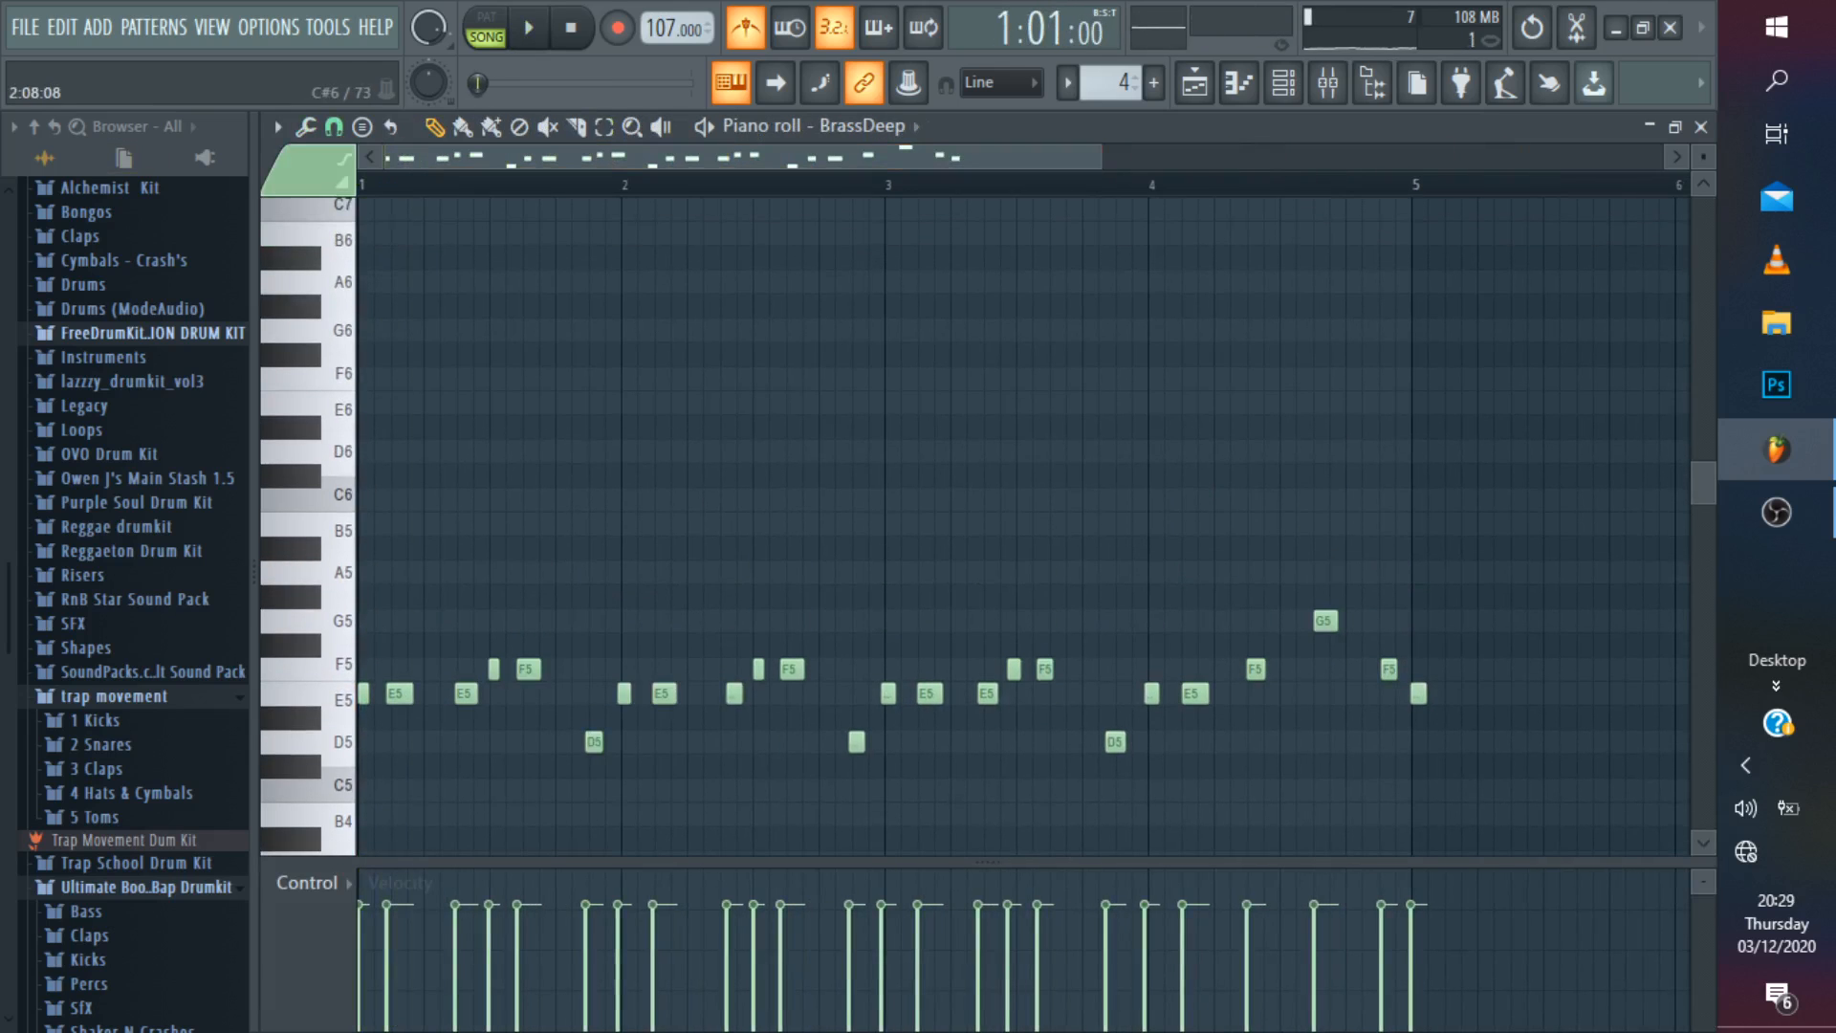
{"action": "key", "text": "ctrl+s"}
{"action": "type", "text": "q"}
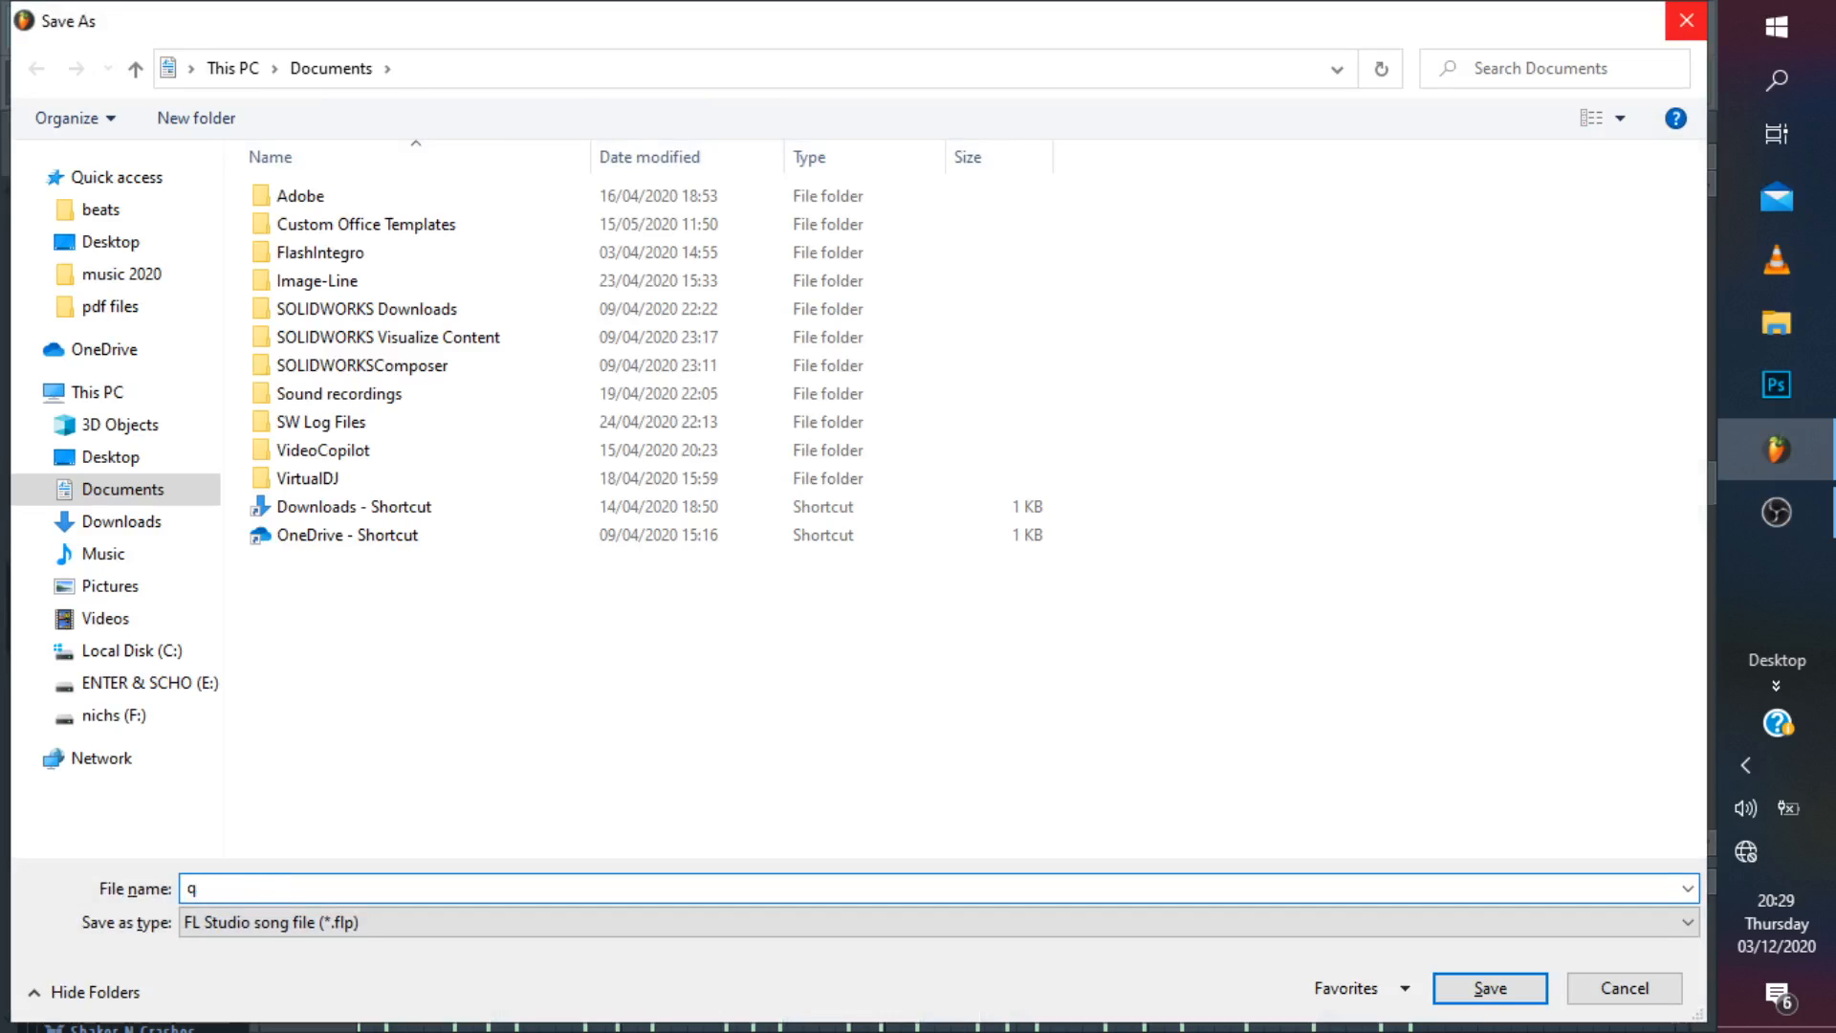
{"action": "left_click", "coordinate": [1687, 20]}
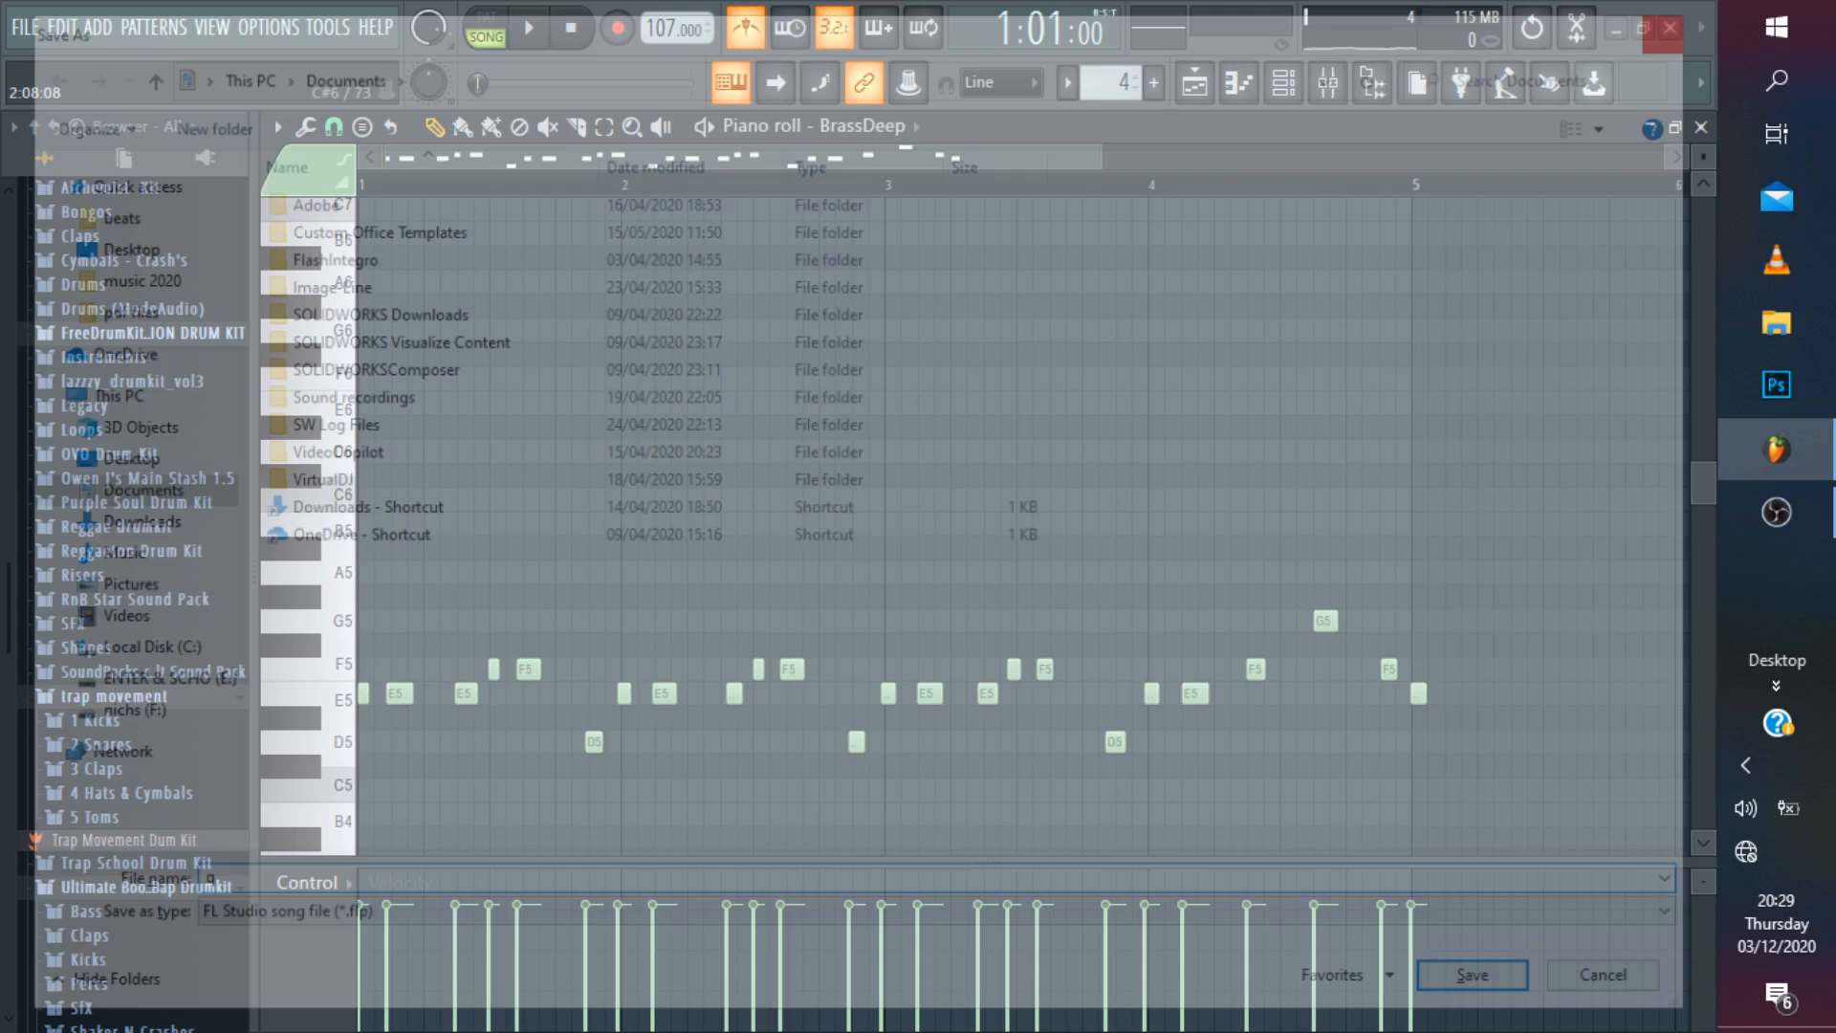
Listen to the recorded BrassDeep melody from bar 1 while examining its notes in the piano roll.
{"action": "key", "text": "space"}
{"action": "scroll", "coordinate": [806, 402], "scroll_direction": "down", "scroll_amount": 5}
{"action": "scroll", "coordinate": [805, 402], "scroll_direction": "up", "scroll_amount": 3}
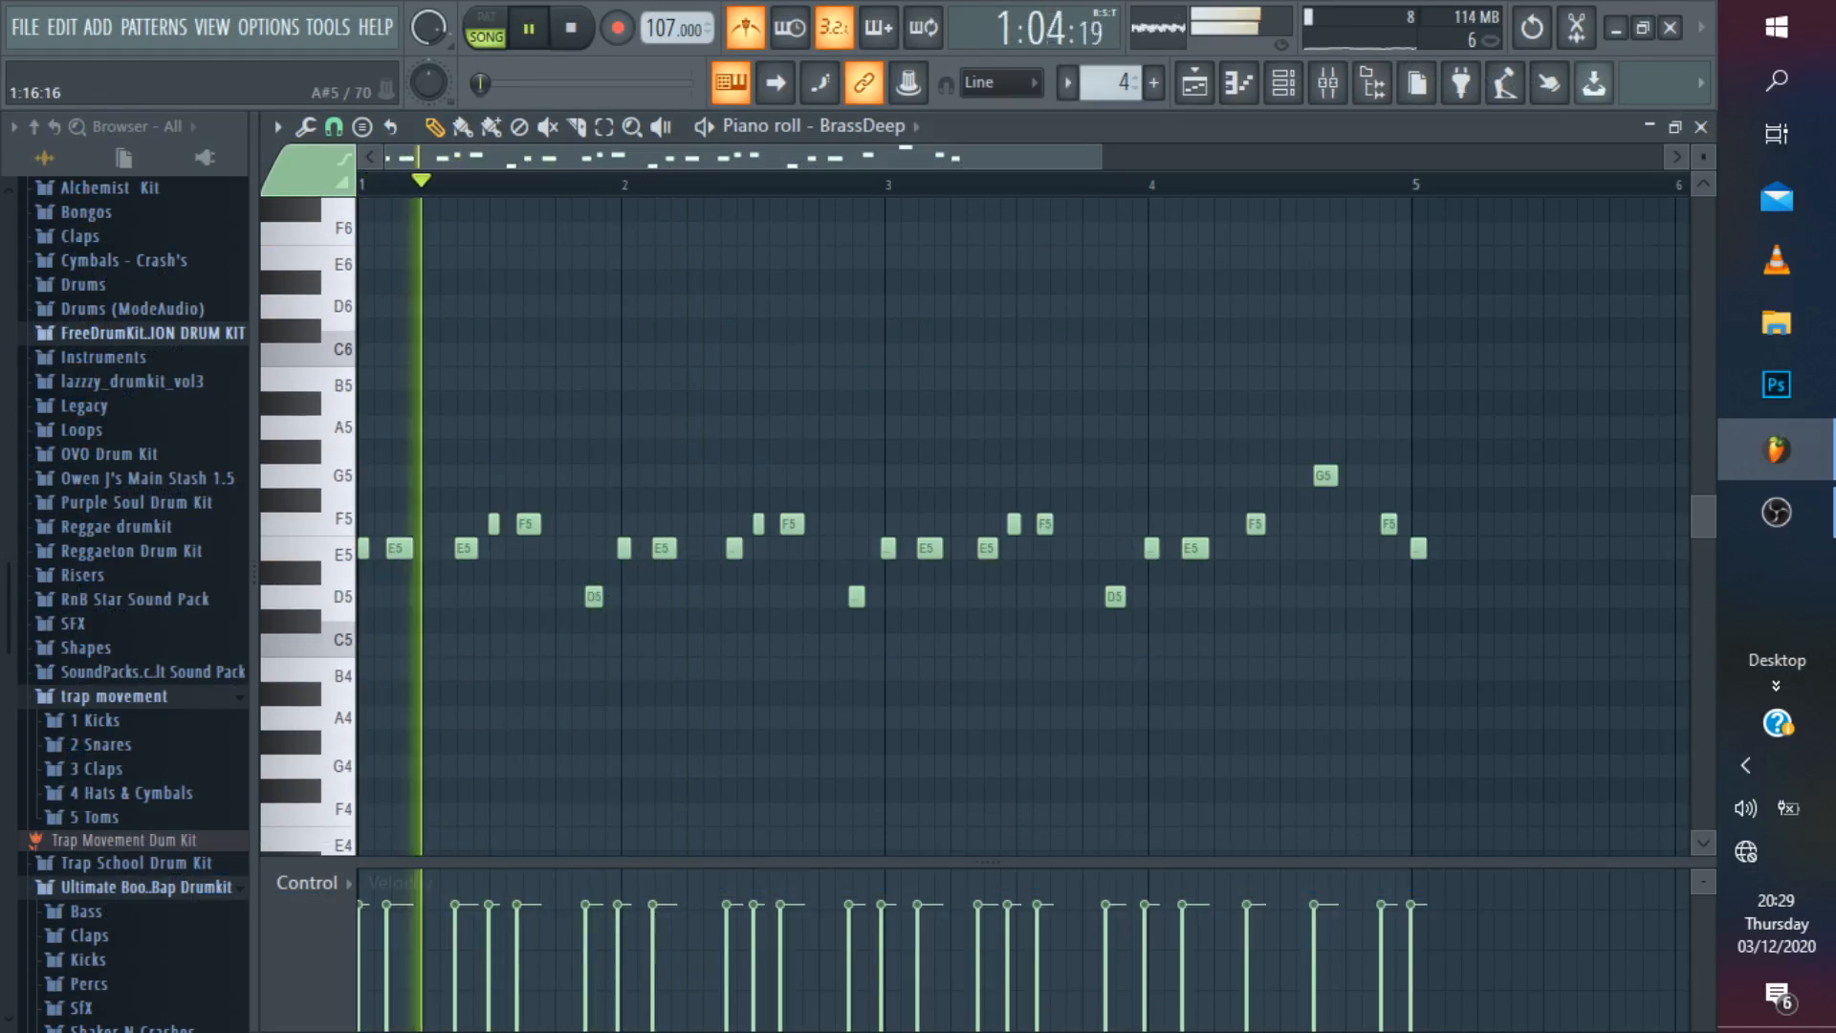
Stop playback and save the project as gengetone in the Documents folder.
{"action": "key", "text": "space"}
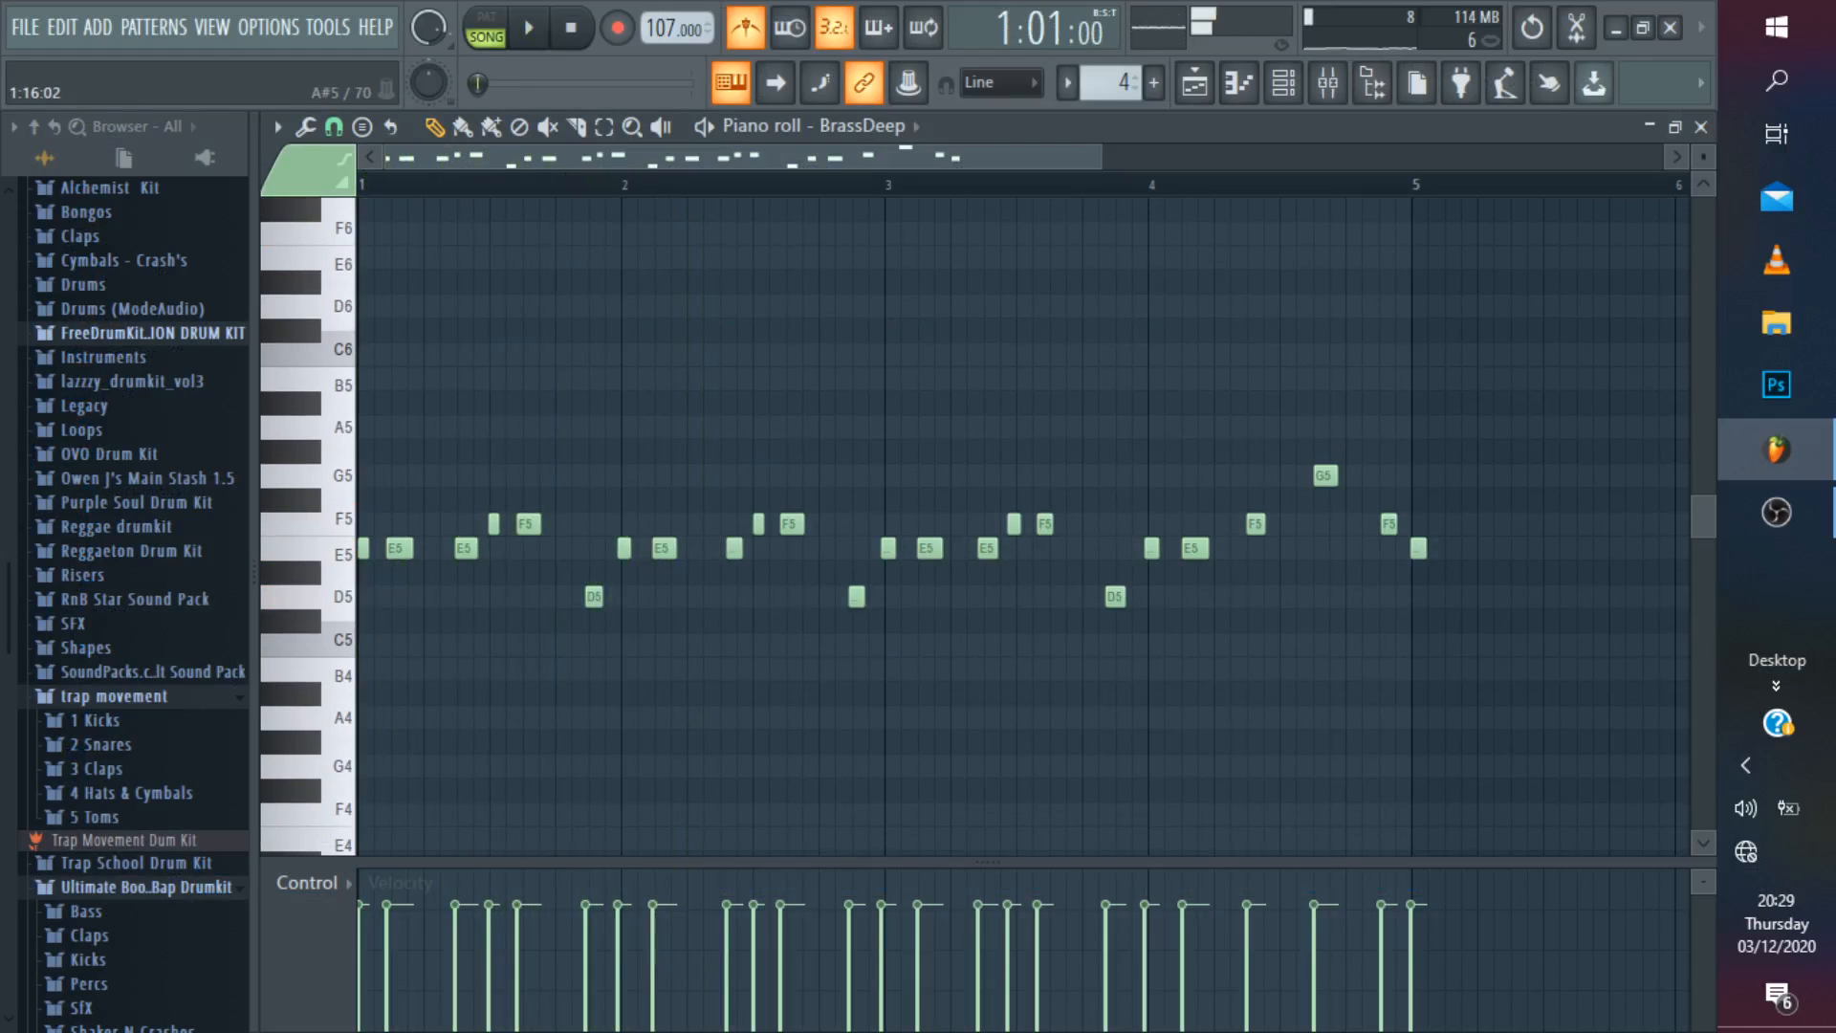
{"action": "key", "text": "ctrl+shift+s"}
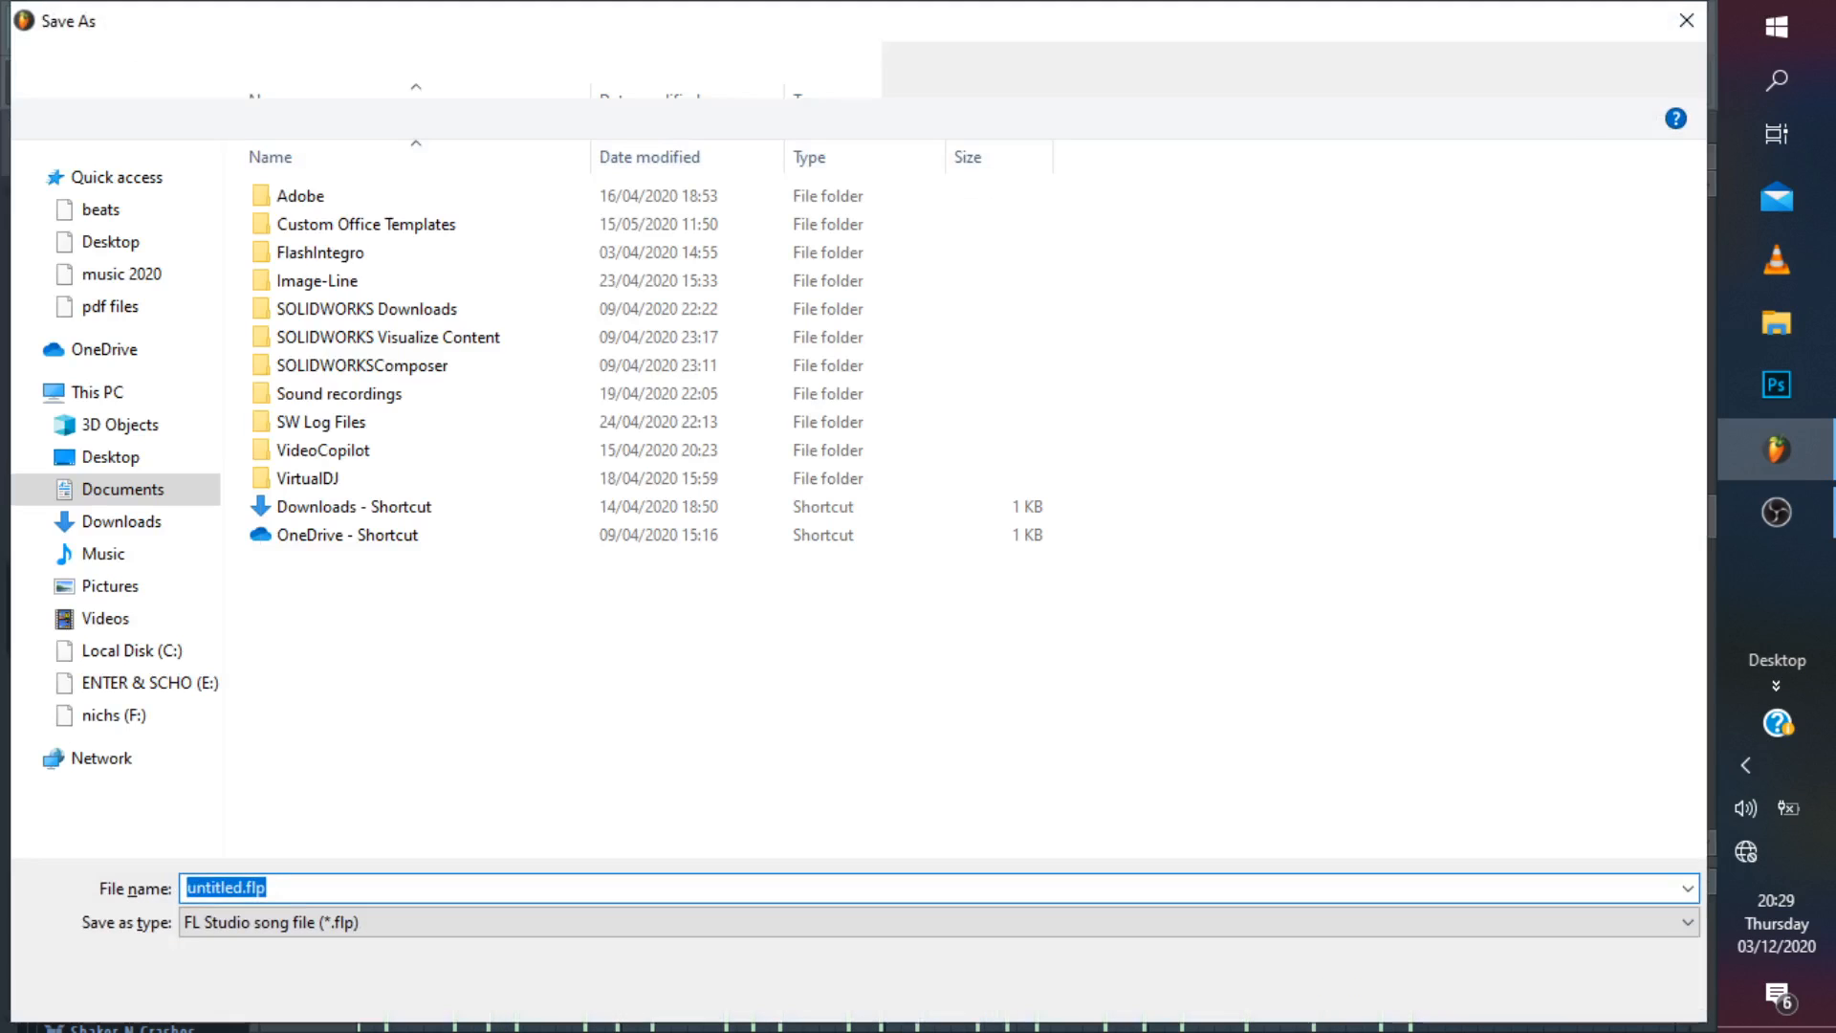
{"action": "type", "text": "gengetone"}
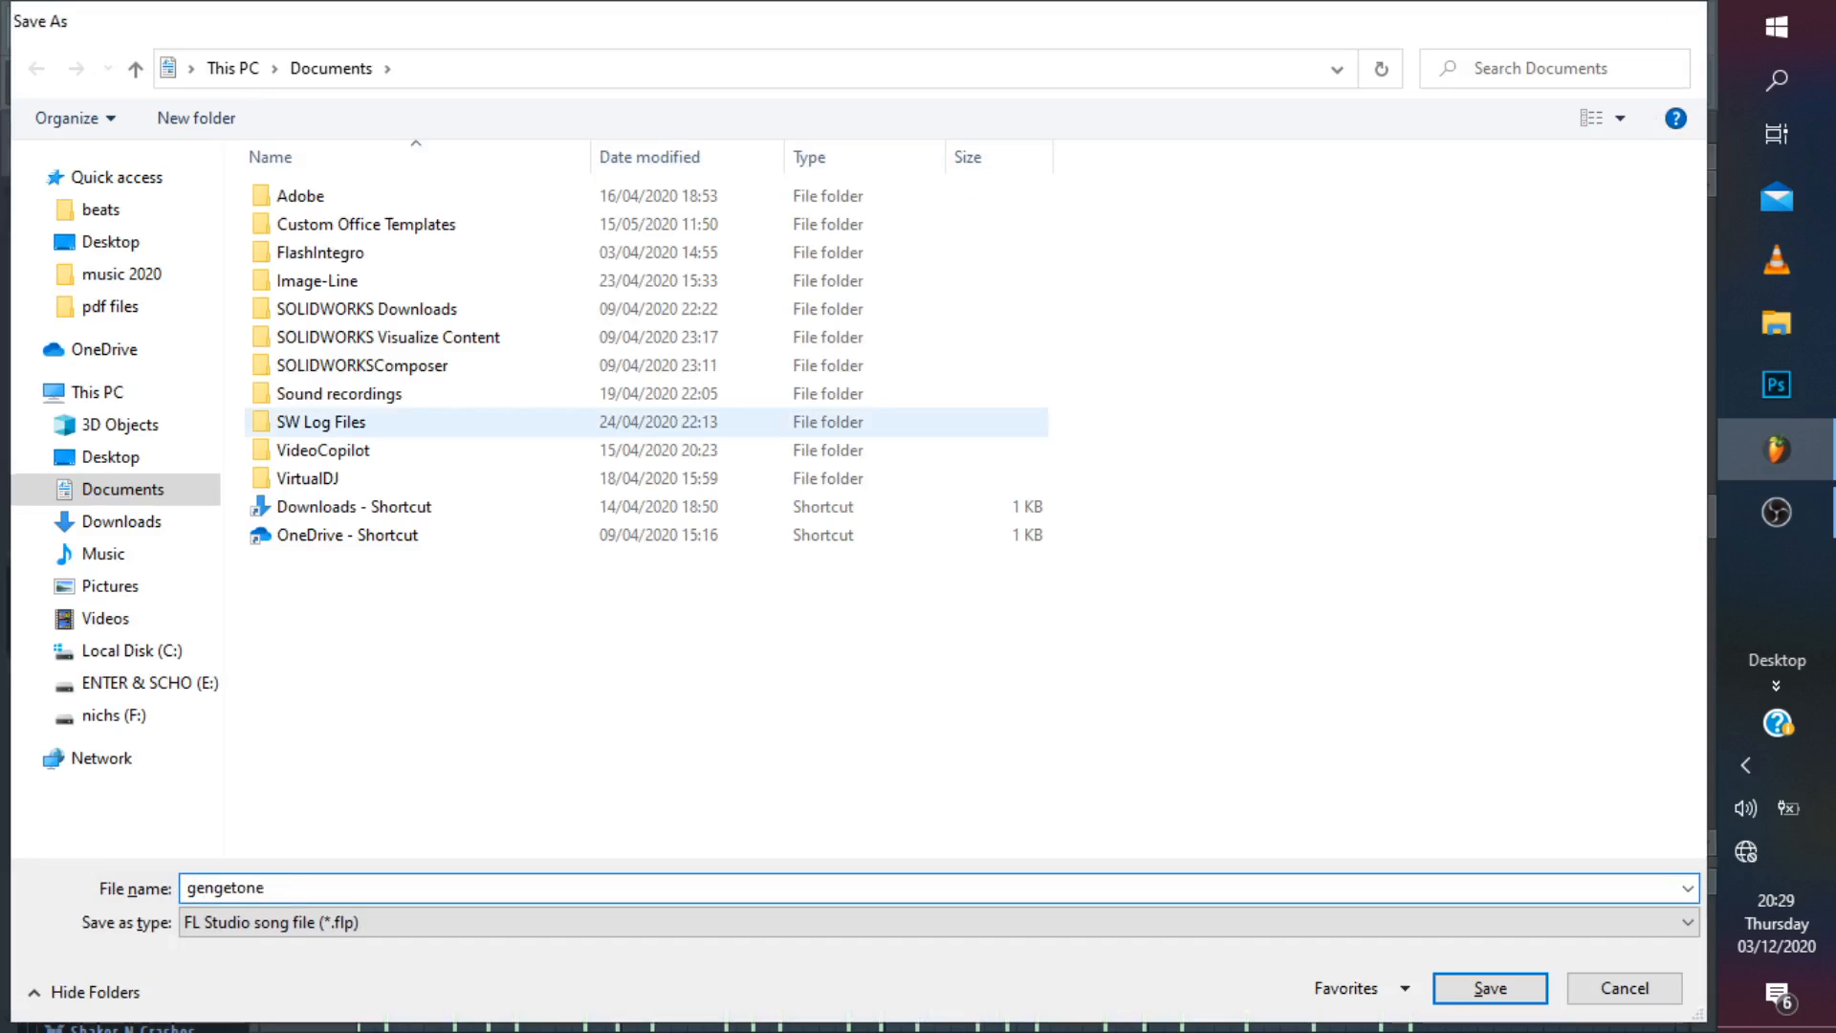
{"action": "key", "text": "Return"}
Play back the BrassDeep melody from bar 1, restarting it once.
{"action": "key", "text": "space"}
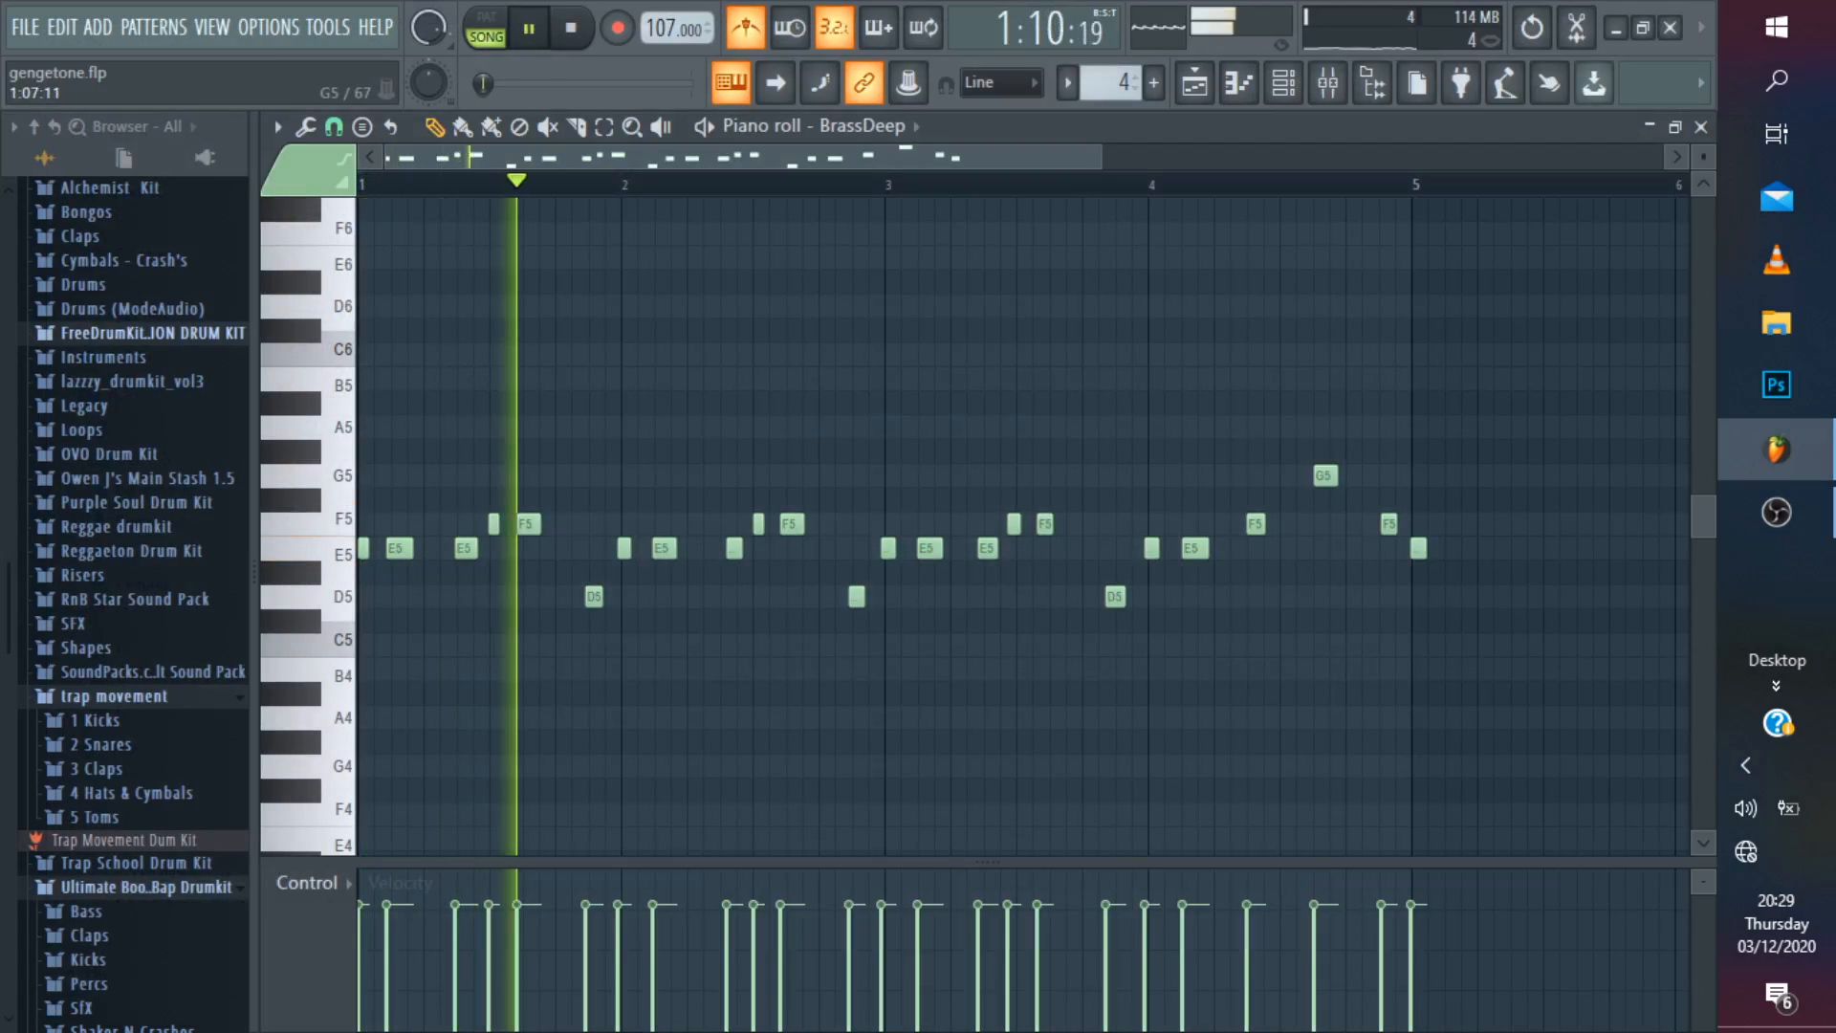
{"action": "key", "text": "space"}
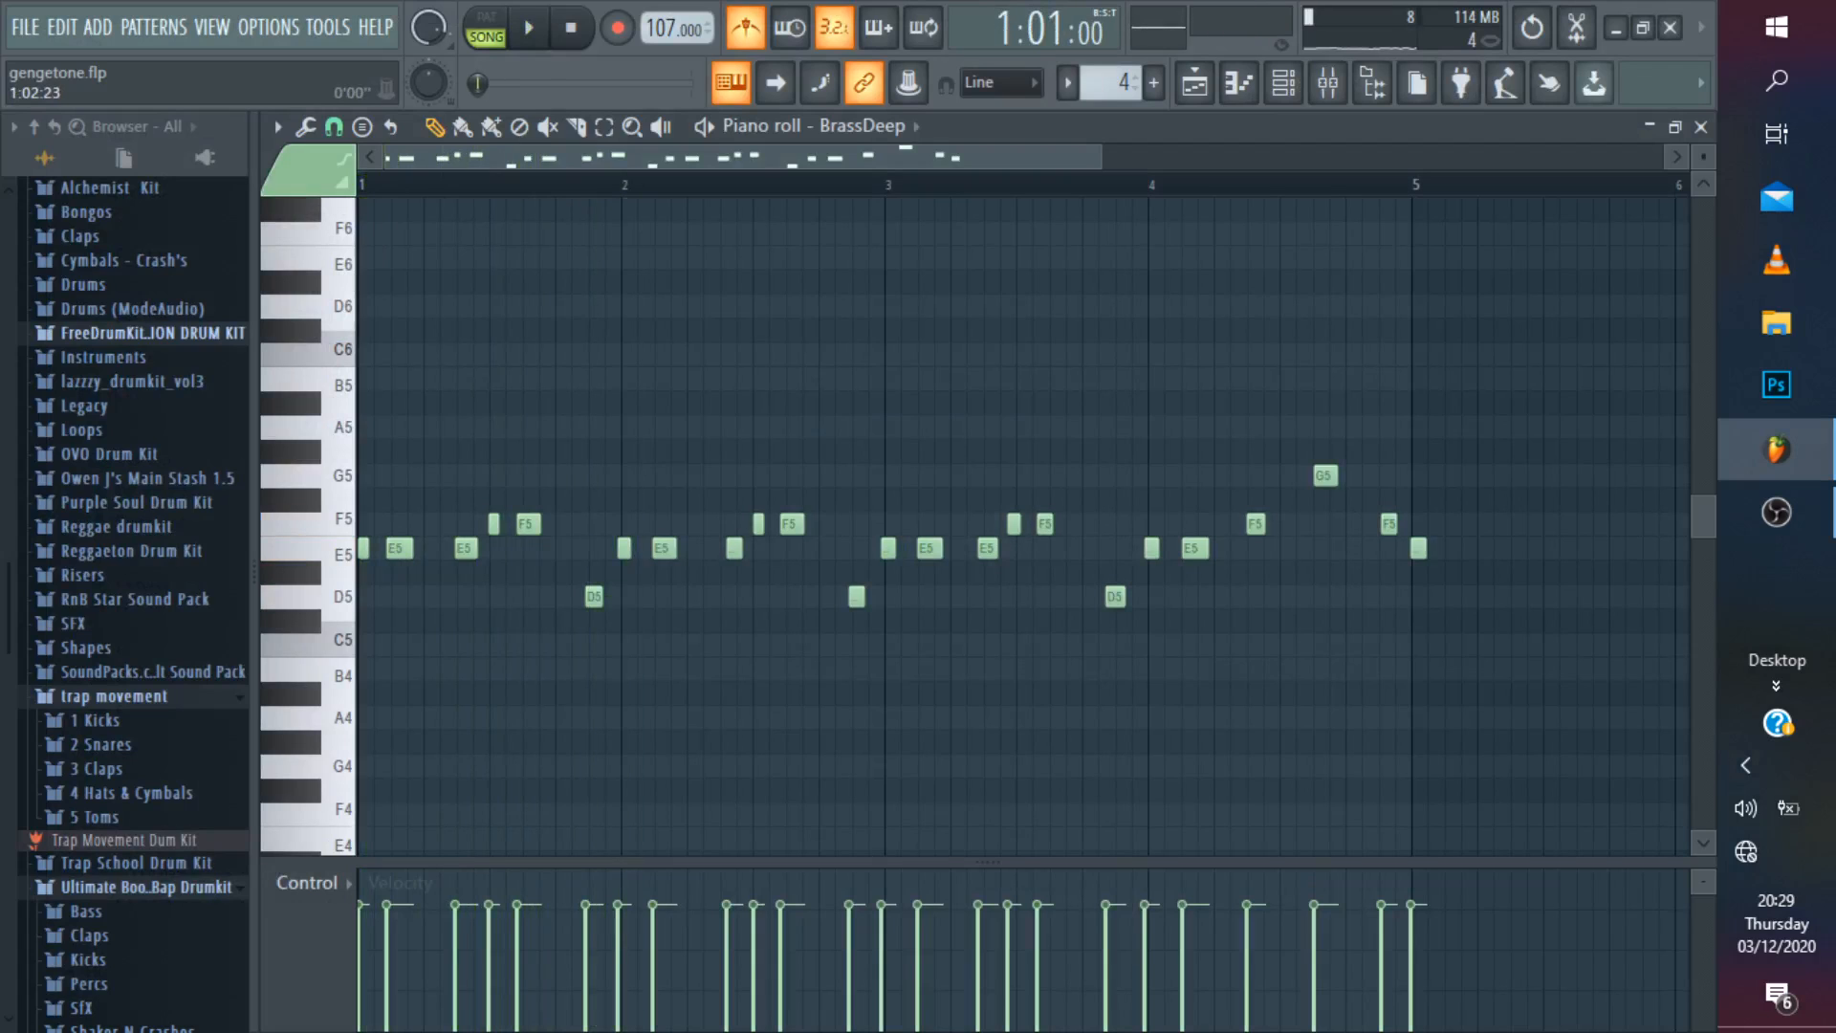
{"action": "key", "text": "space"}
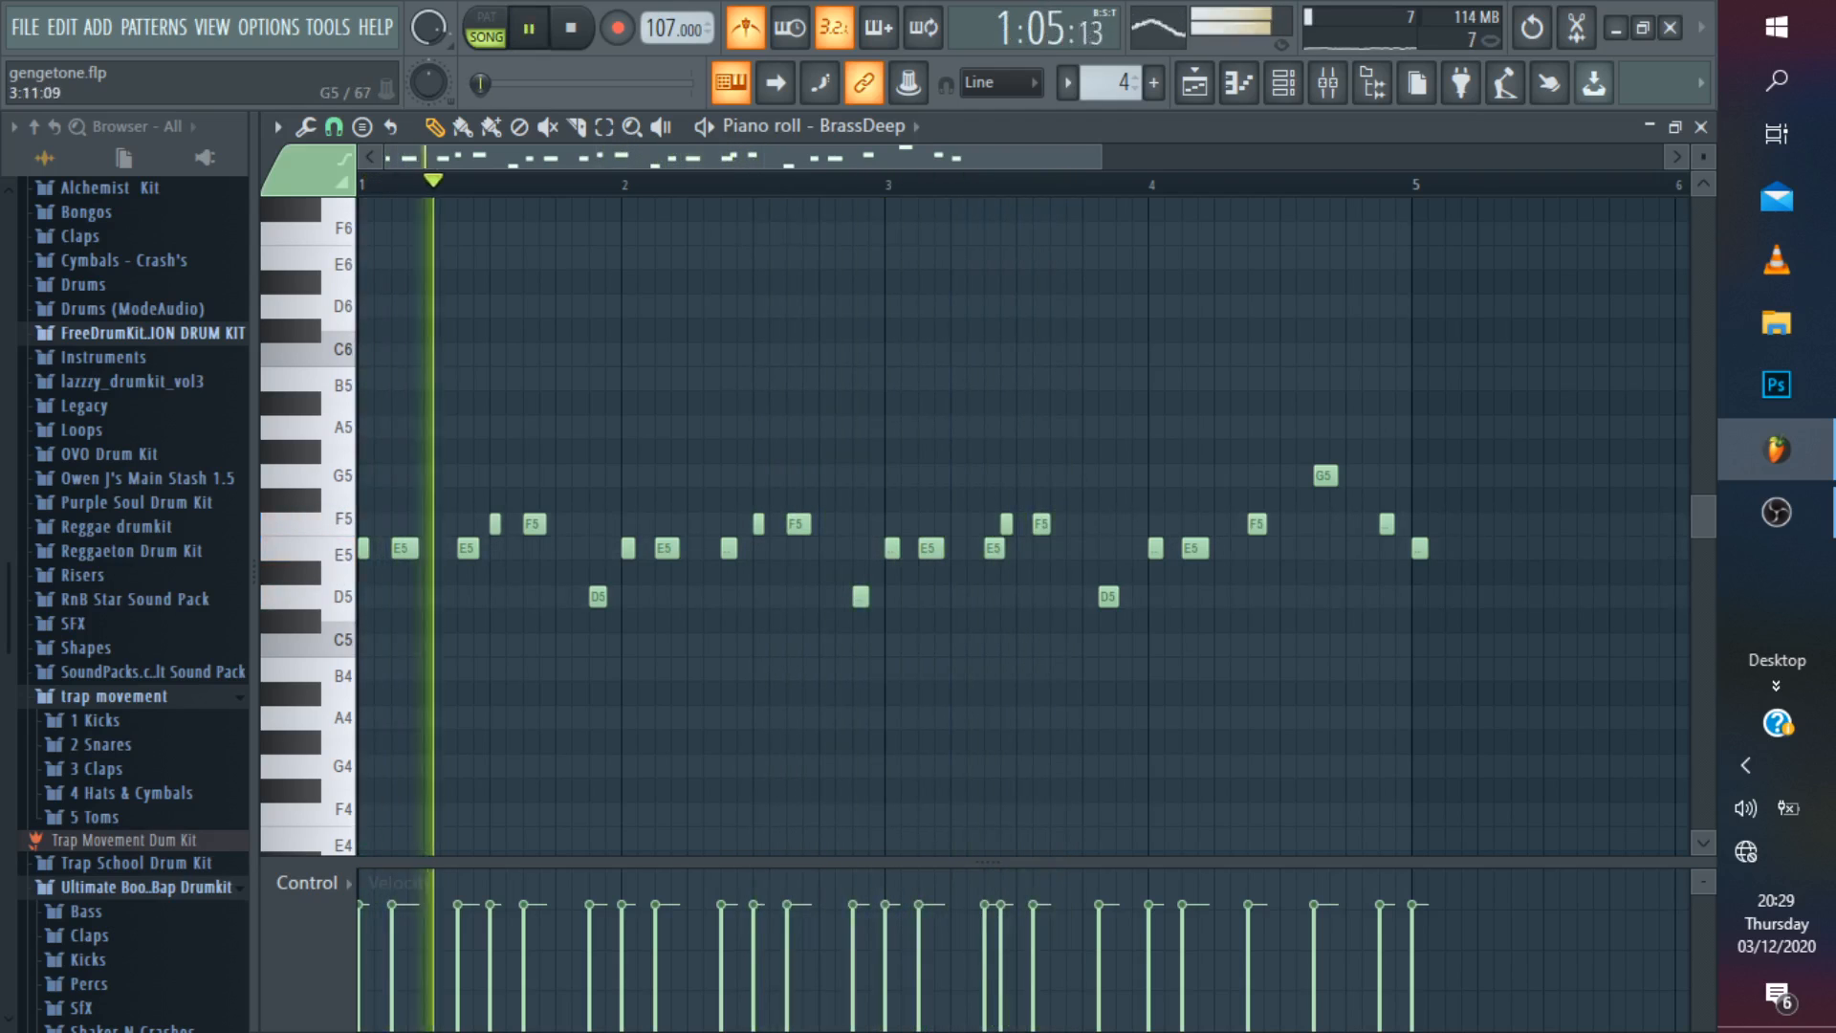
Replace the BrassDeep notes in bars 2 and 3 with two duplicates of the bar 1 phrase, keeping the original D5 near bar 3's end.
{"action": "left_click_drag", "start_coordinate": [860, 465], "coordinate": [1061, 533]}
{"action": "left_click_drag", "start_coordinate": [859, 533], "coordinate": [617, 660]}
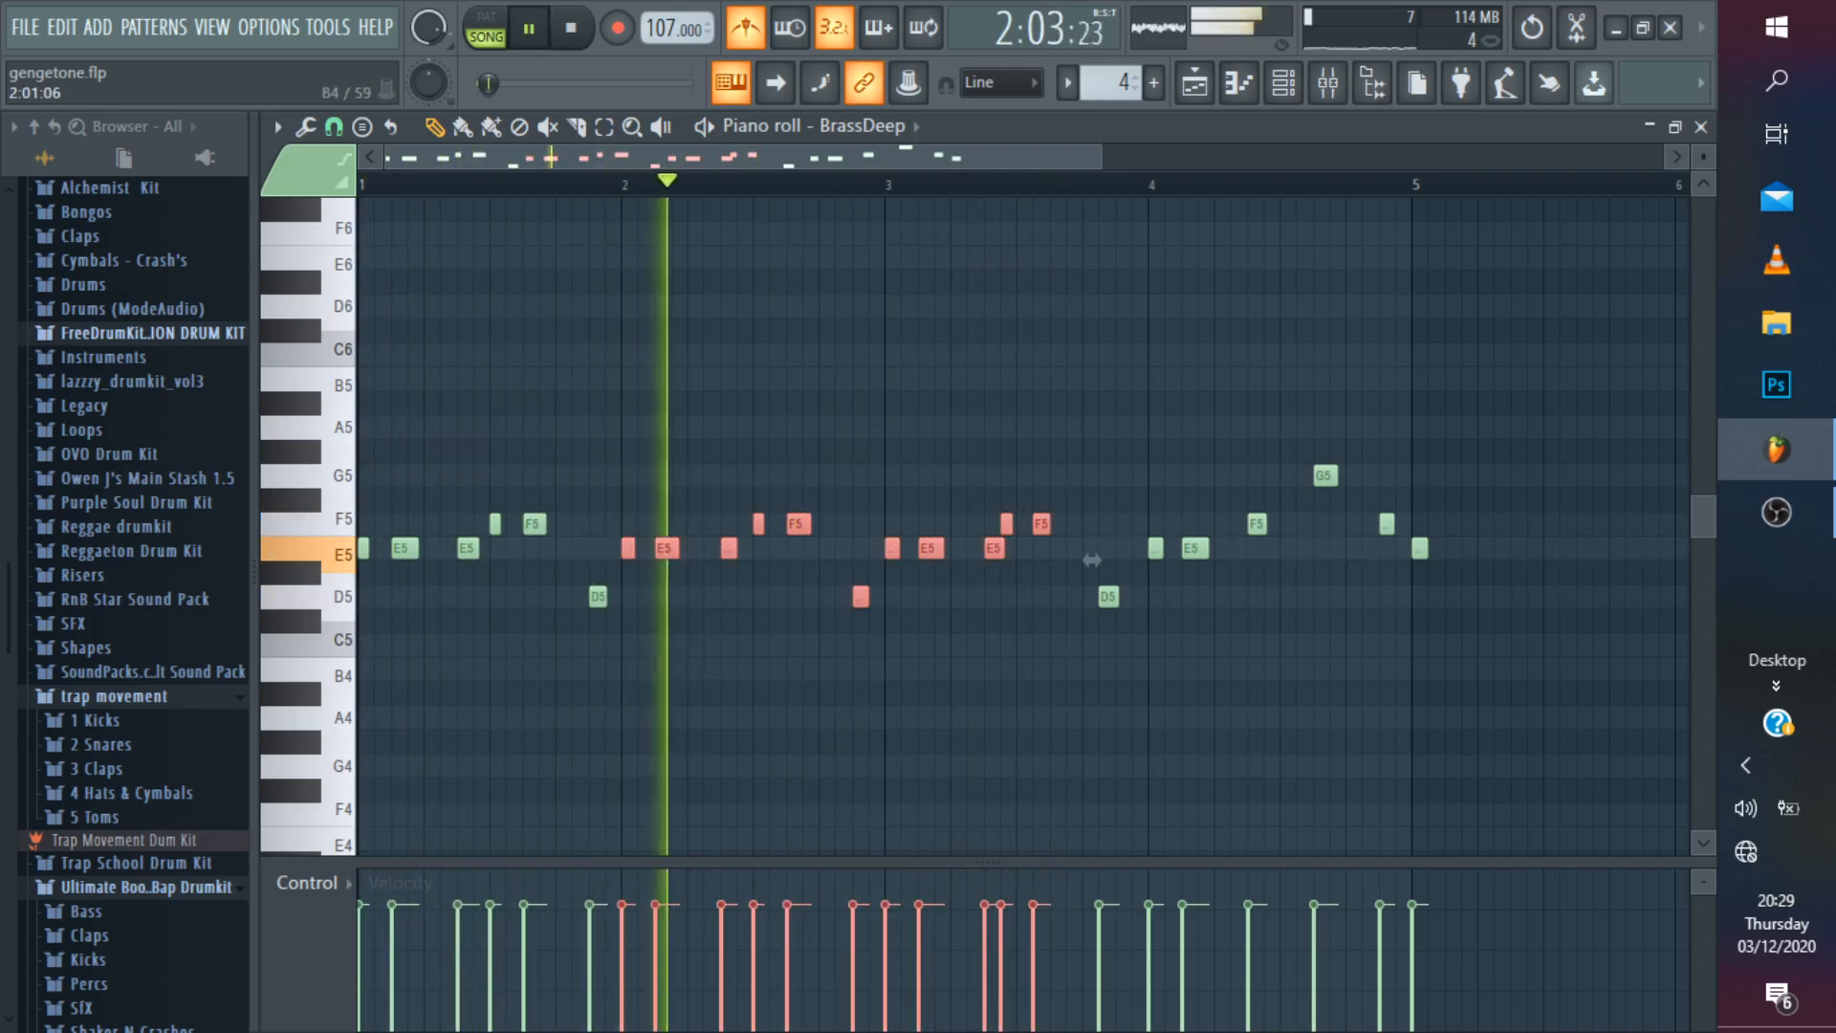
{"action": "key", "text": "Delete"}
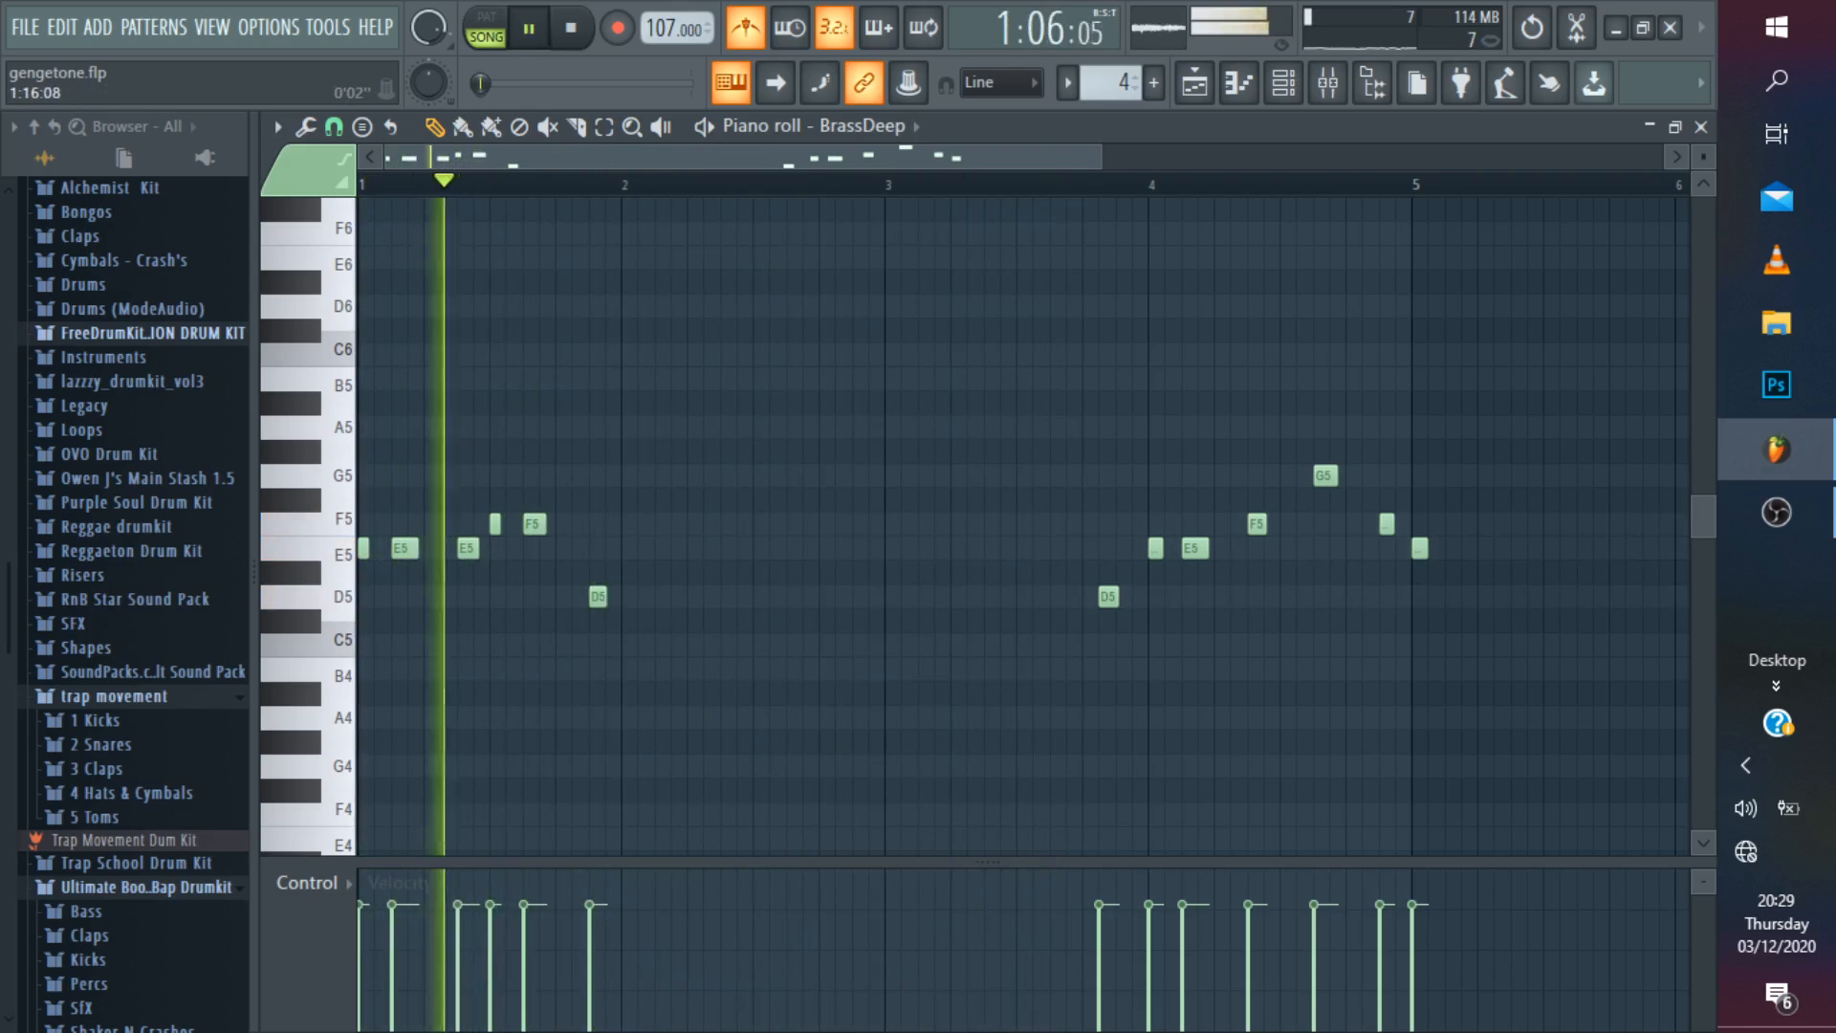
{"action": "left_click_drag", "start_coordinate": [623, 184], "coordinate": [361, 184]}
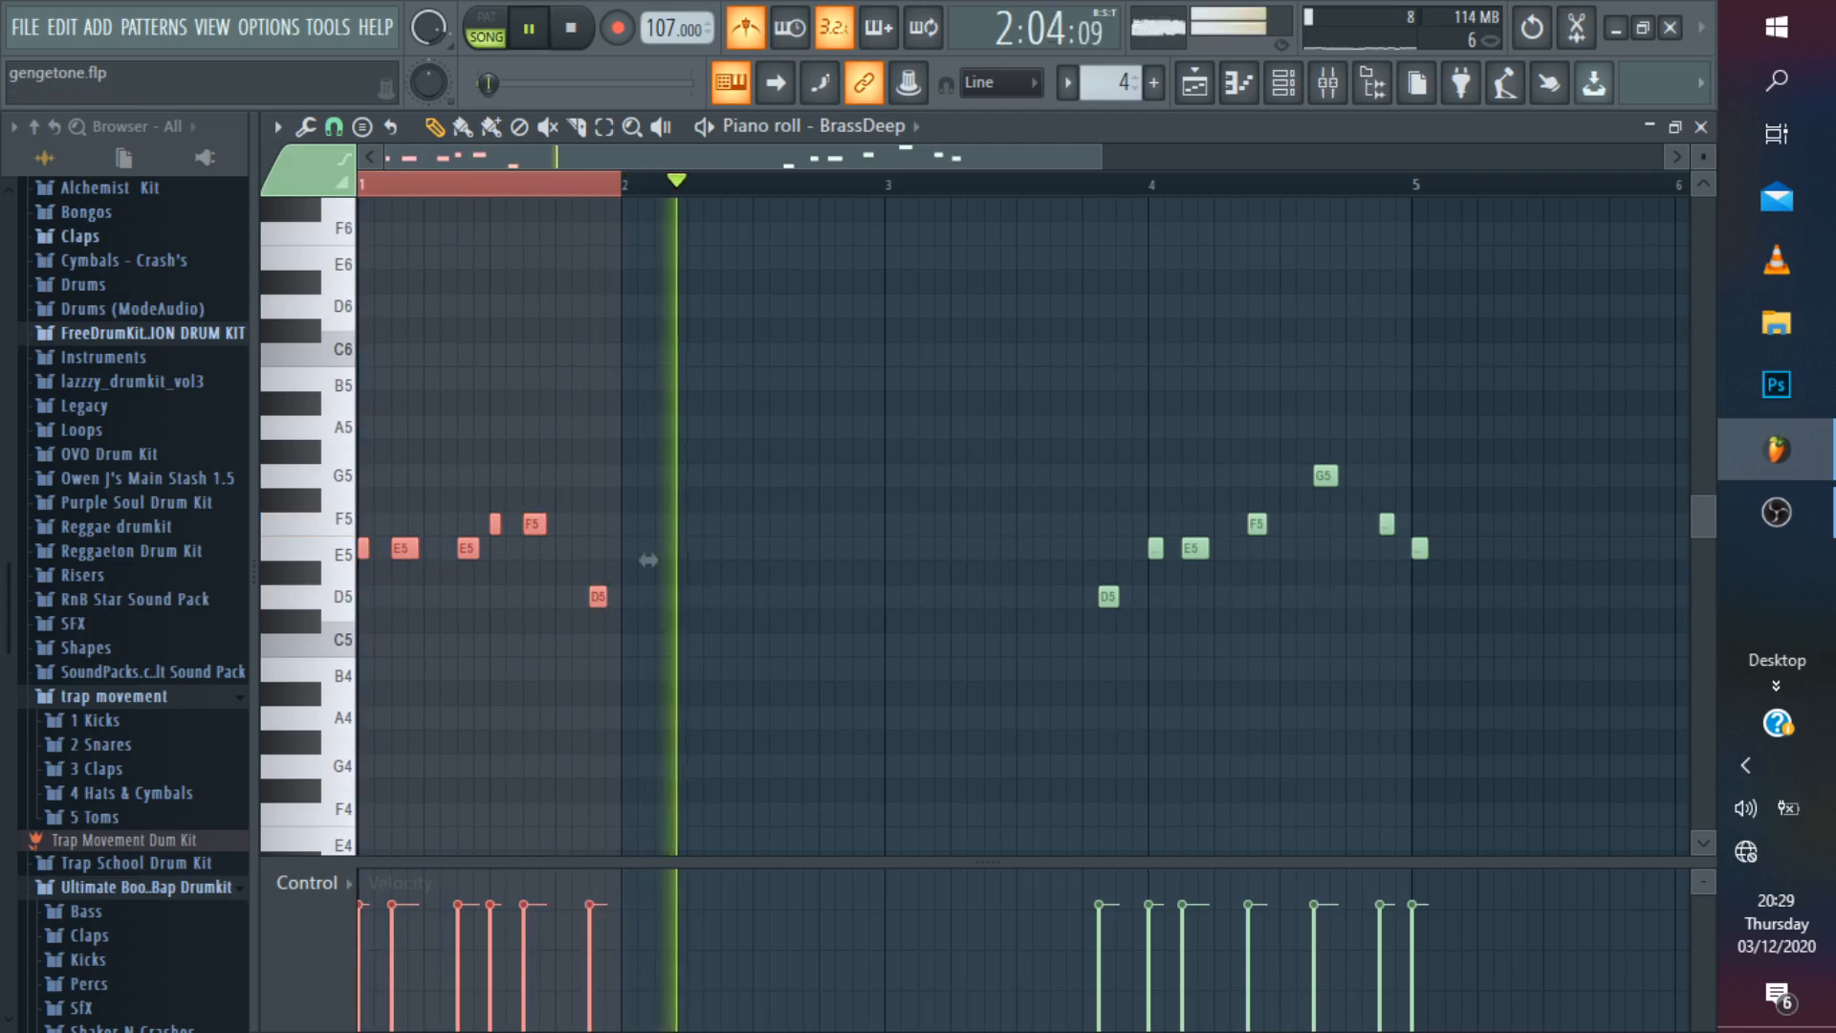
{"action": "key", "text": "ctrl+b"}
{"action": "key", "text": "ctrl+b"}
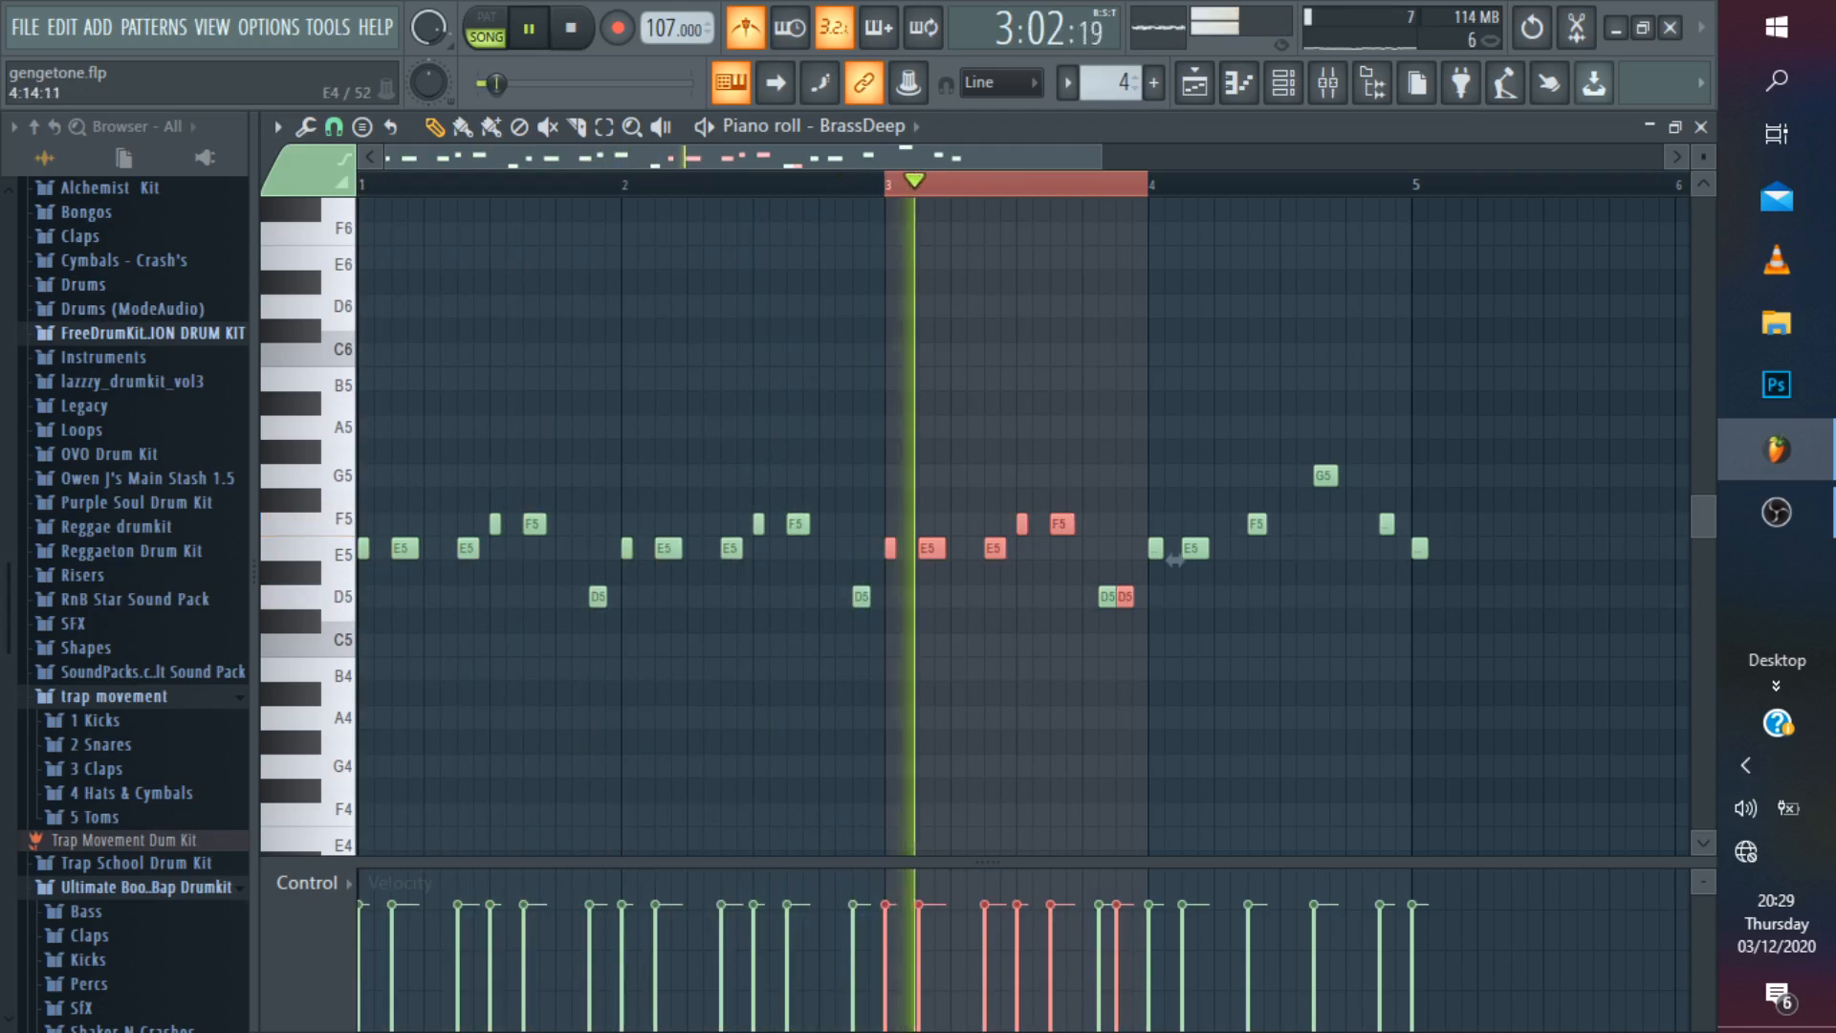
Delete the first of the two adjacent D5 notes at the end of bar 3 and the E5 note at bar 5.
{"action": "left_click", "coordinate": [1176, 560], "text": "ctrl"}
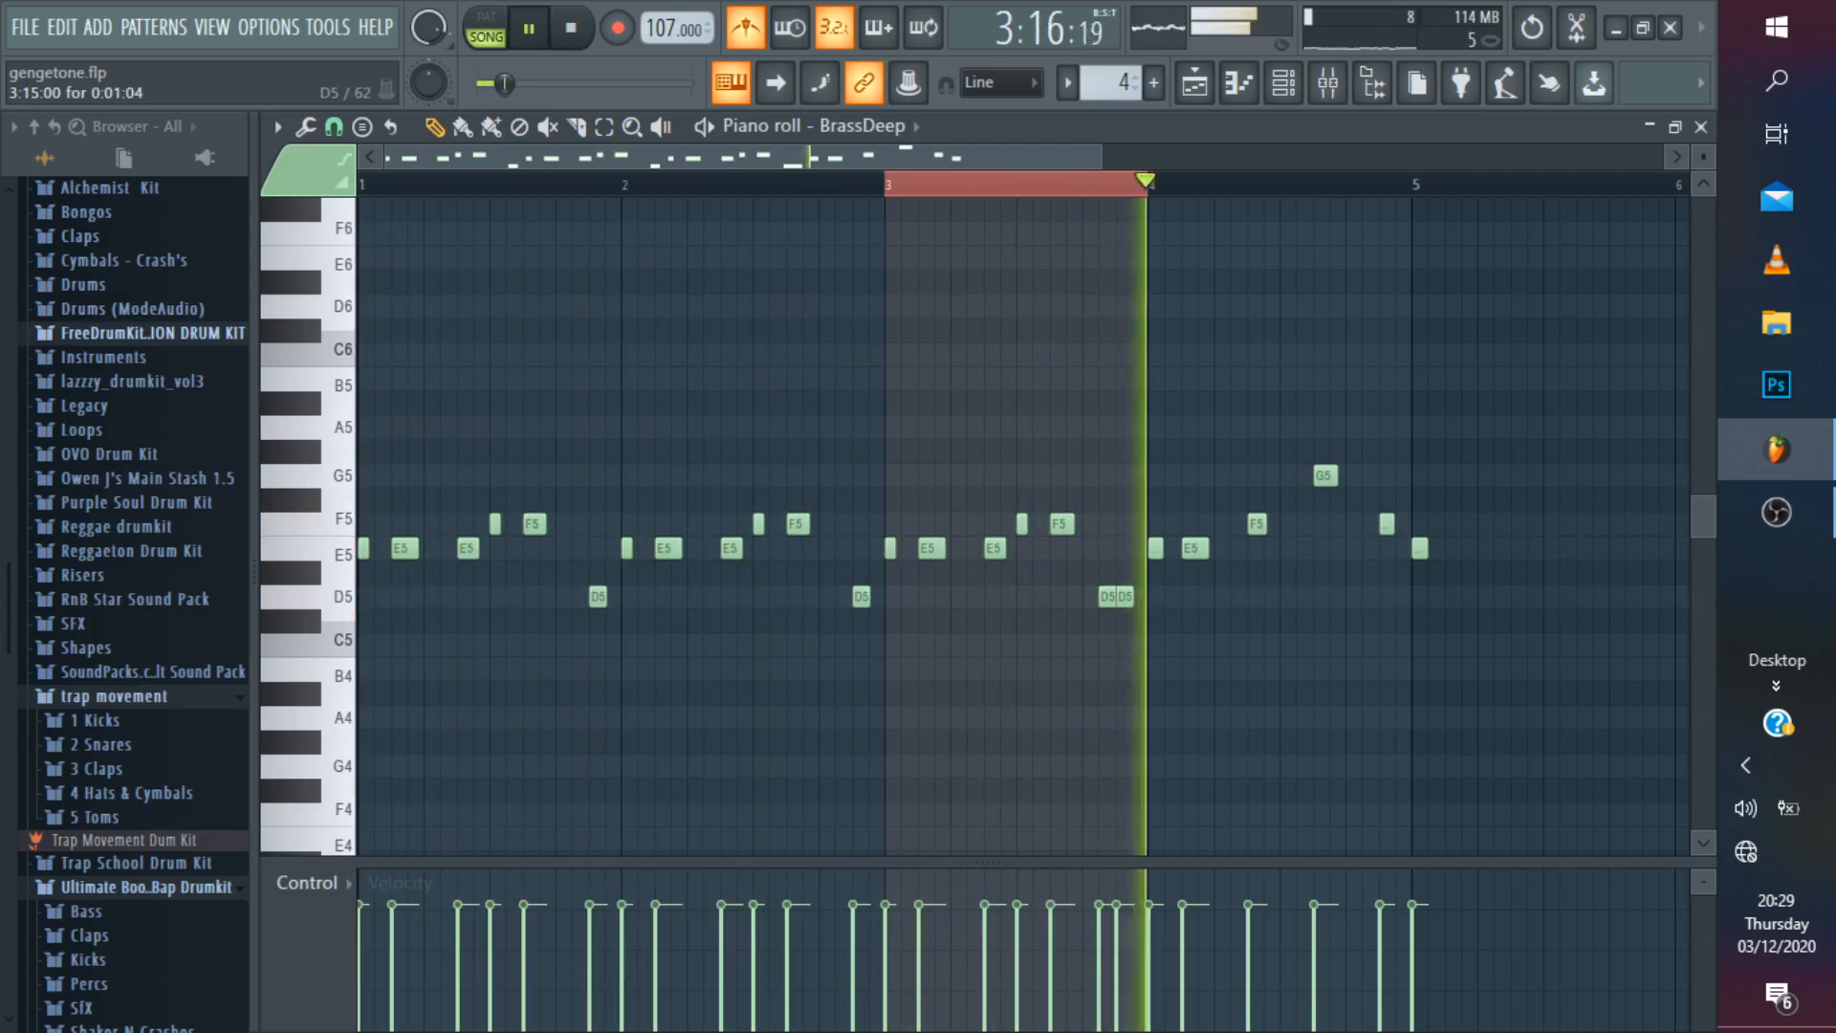
{"action": "right_click", "coordinate": [1108, 596]}
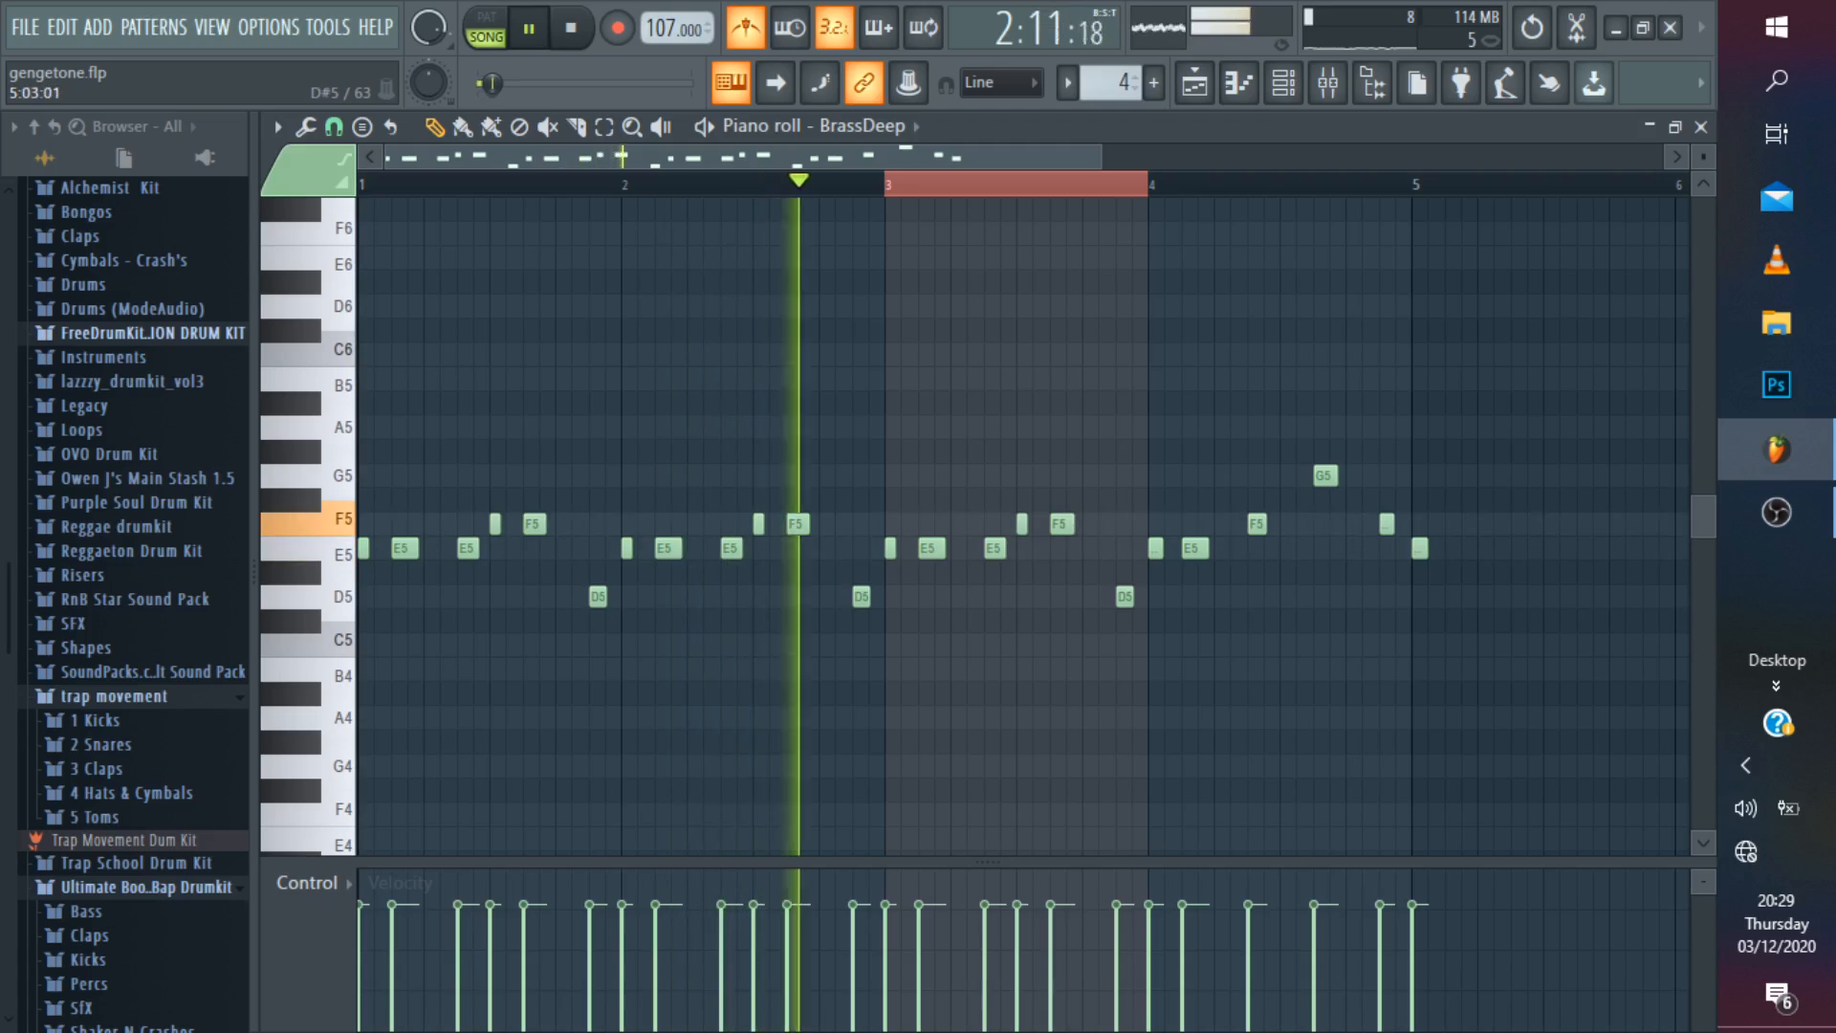
{"action": "right_click", "coordinate": [1418, 548]}
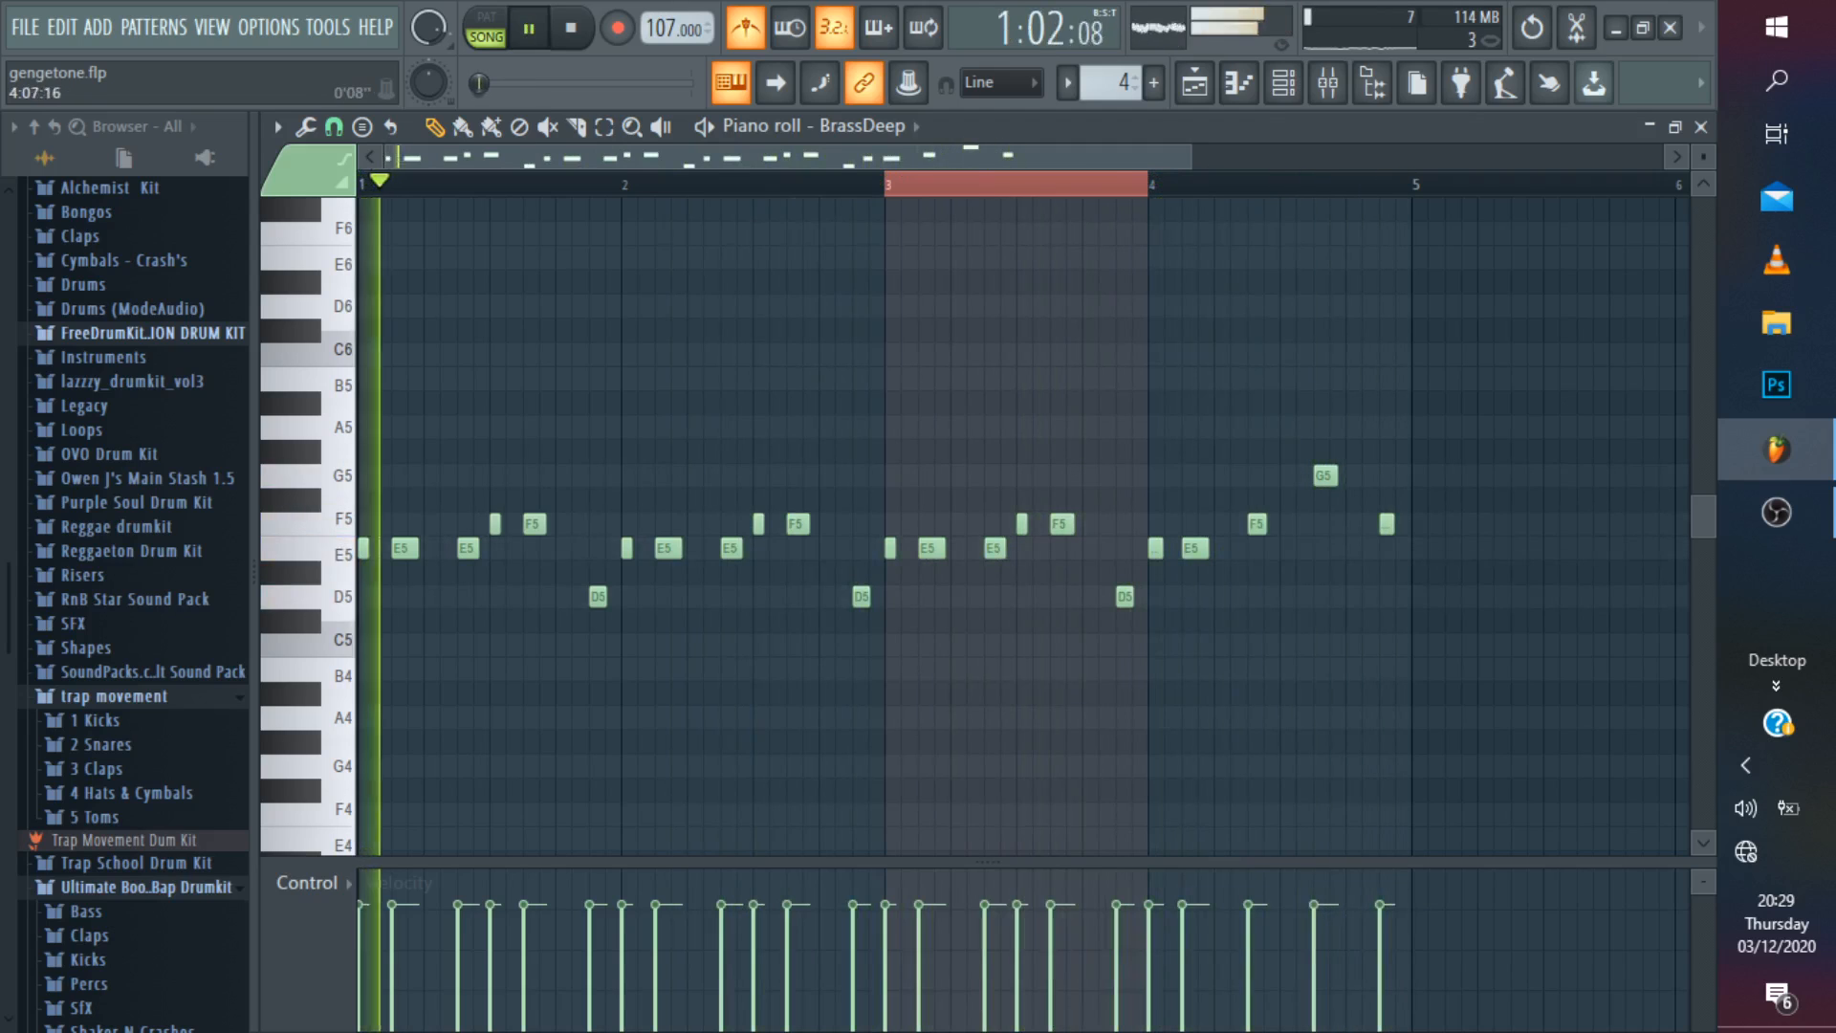
Fill Track 4 of the playlist with repeated Pattern 4 clips from bar 5 up to bar 25.
{"action": "left_click", "coordinate": [1194, 83]}
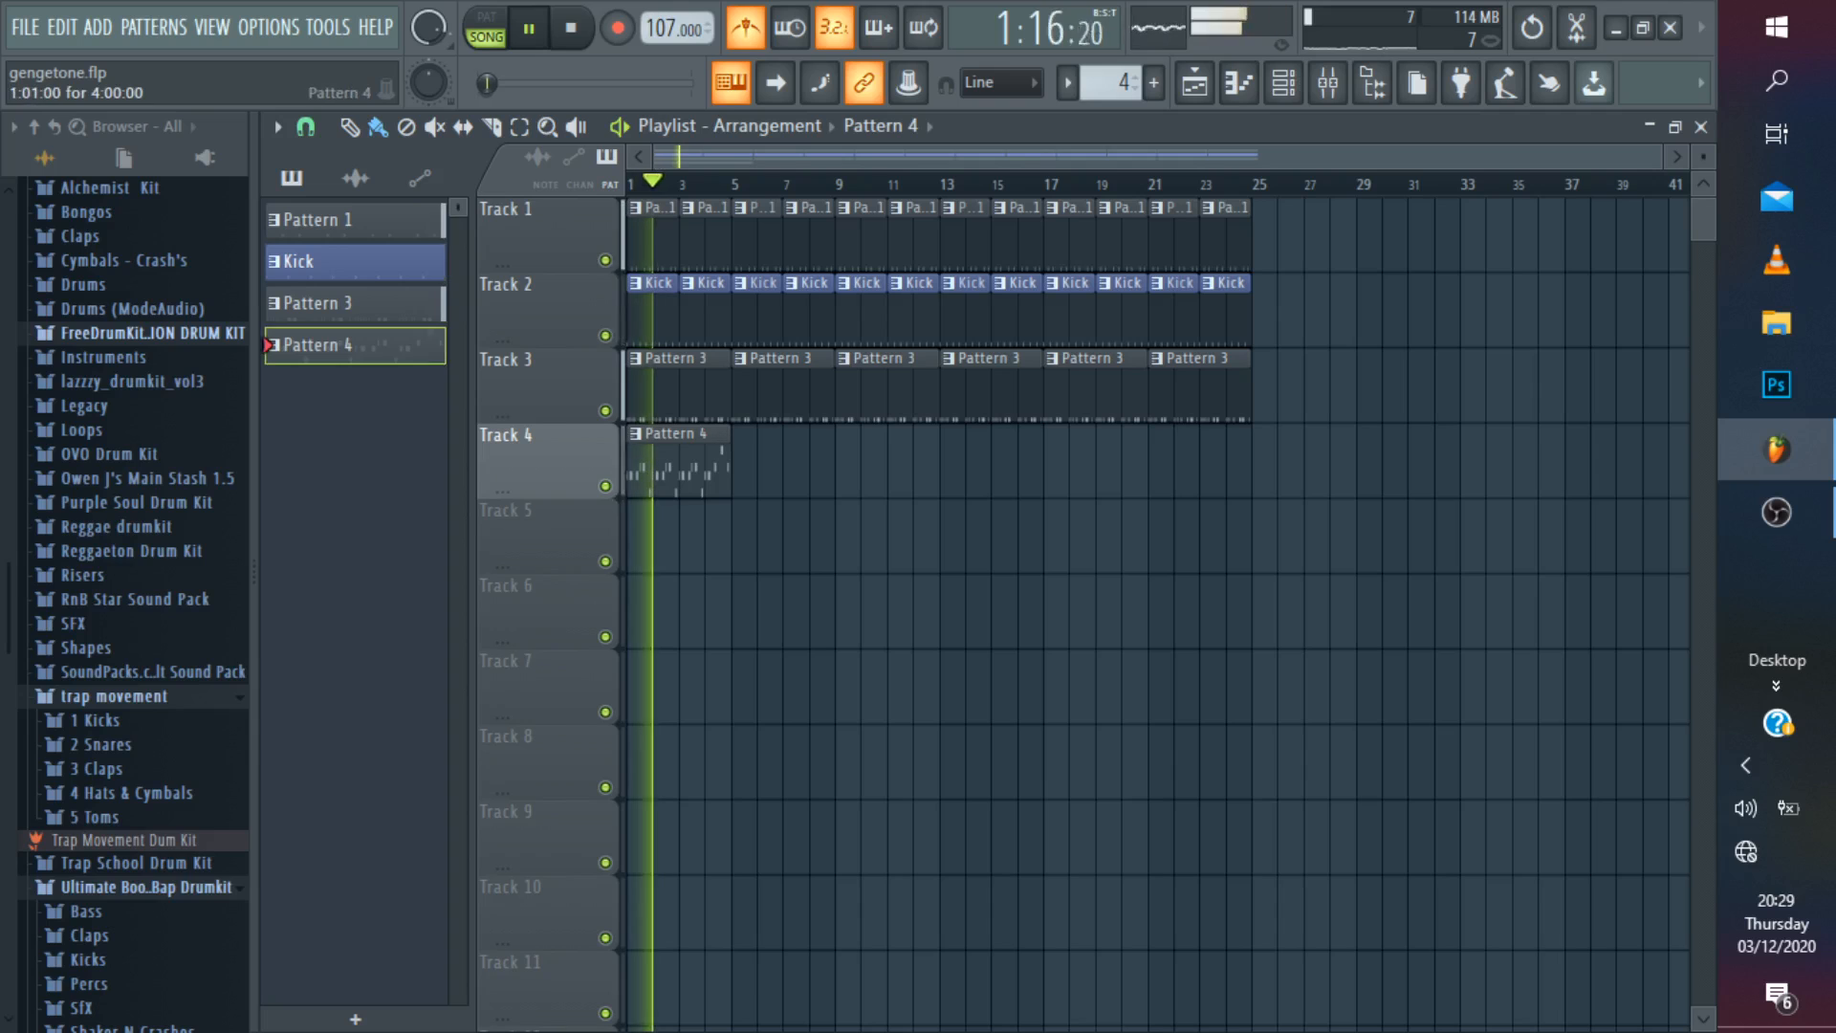
{"action": "left_click_drag", "start_coordinate": [753, 464], "coordinate": [1214, 464]}
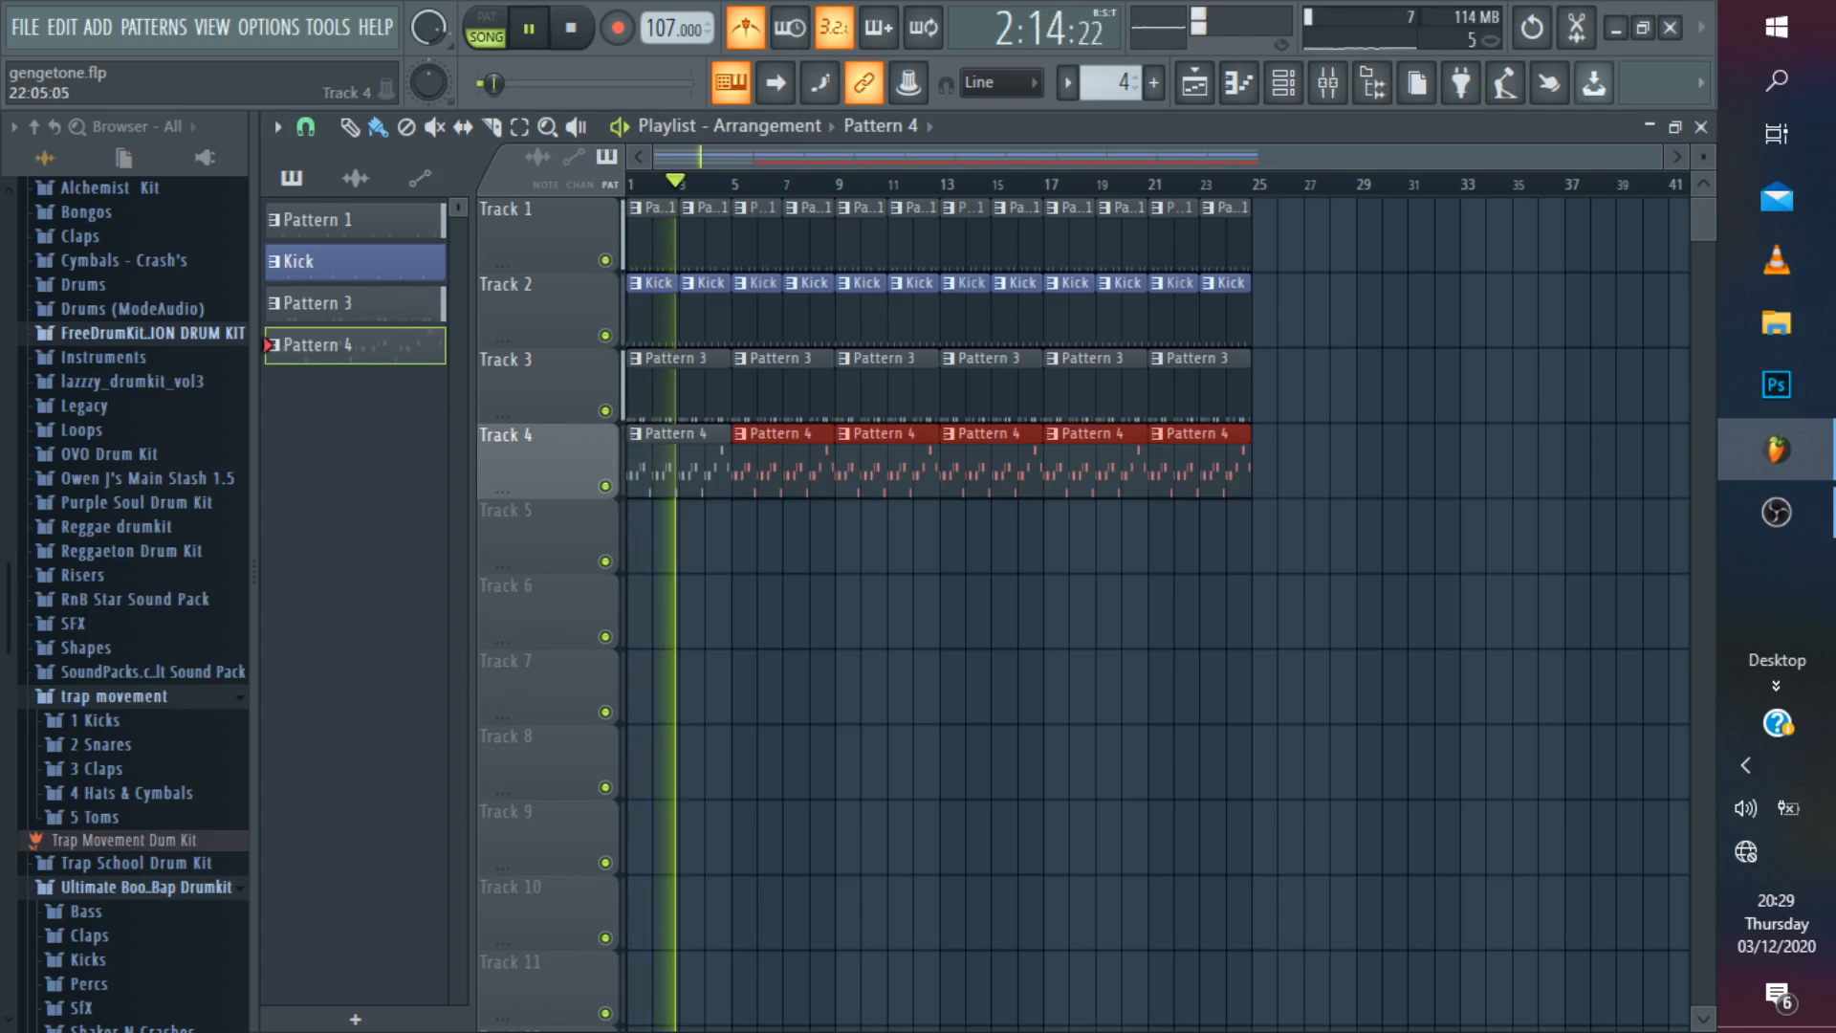
Clone the BrassDeep channel and load the Flute preset in the cloned SimSynth.
{"action": "left_click", "coordinate": [1283, 84]}
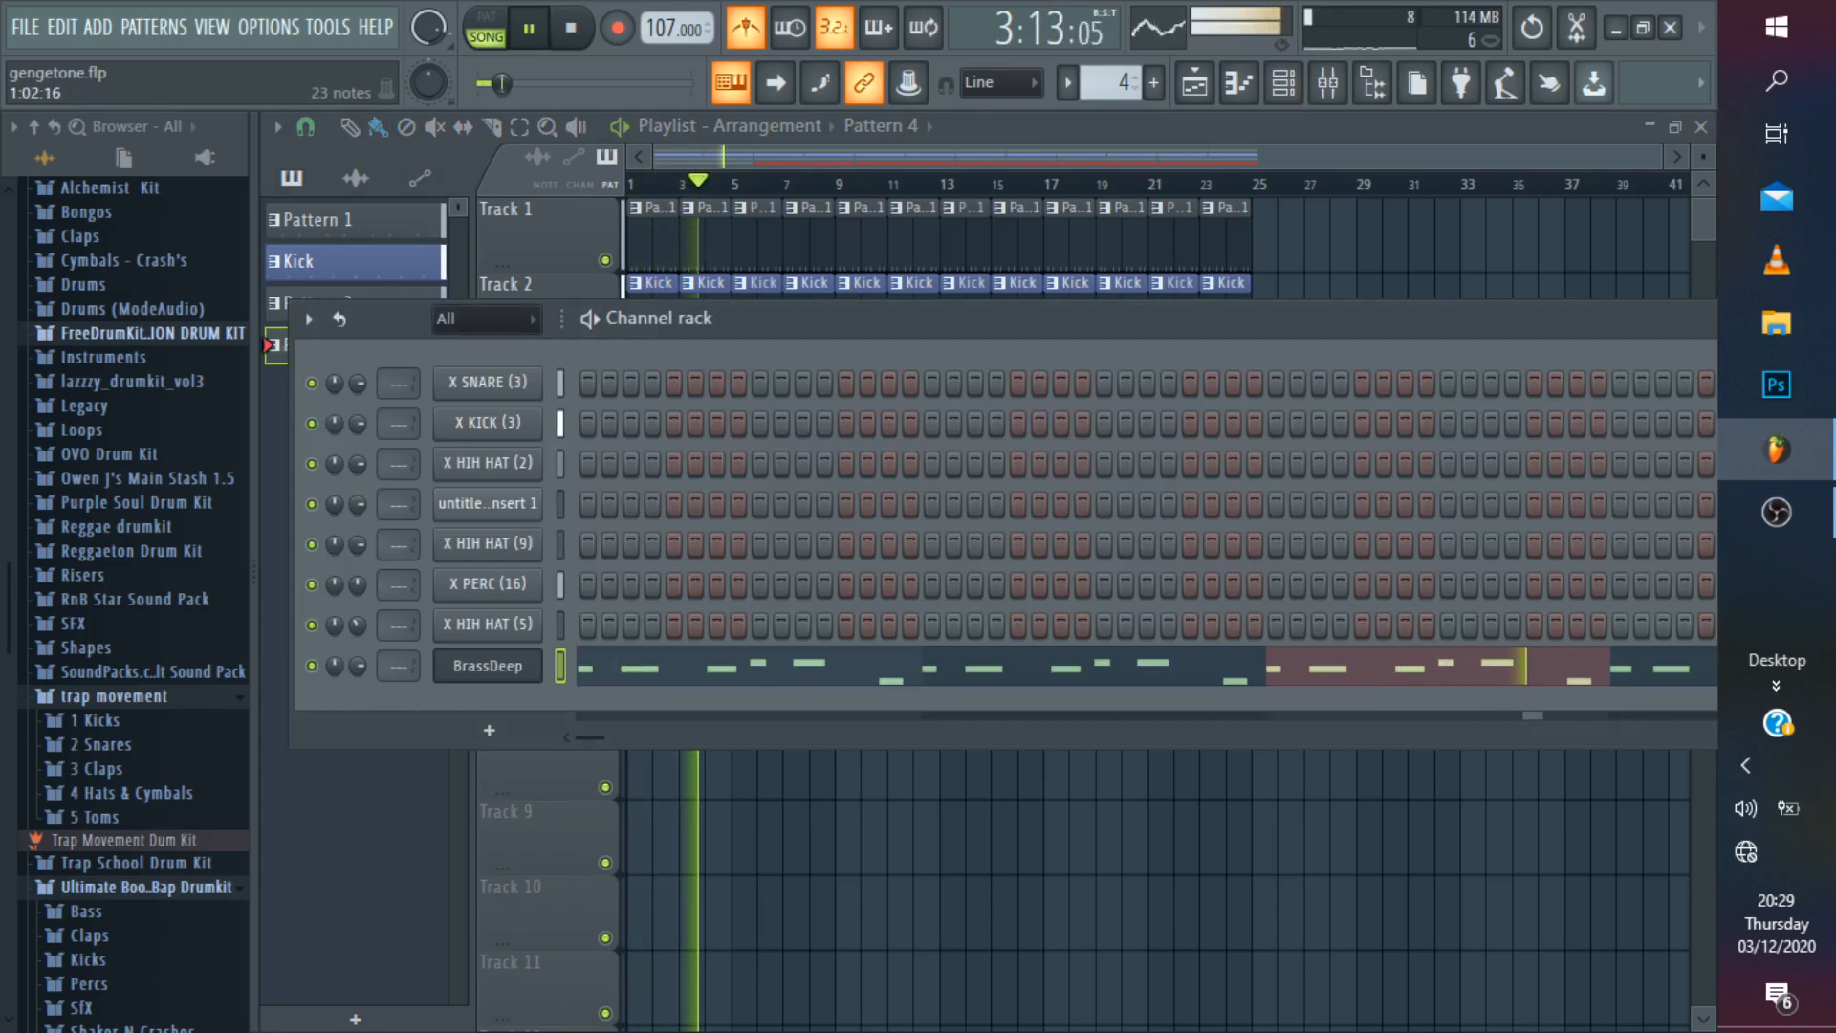
{"action": "right_click", "coordinate": [531, 665]}
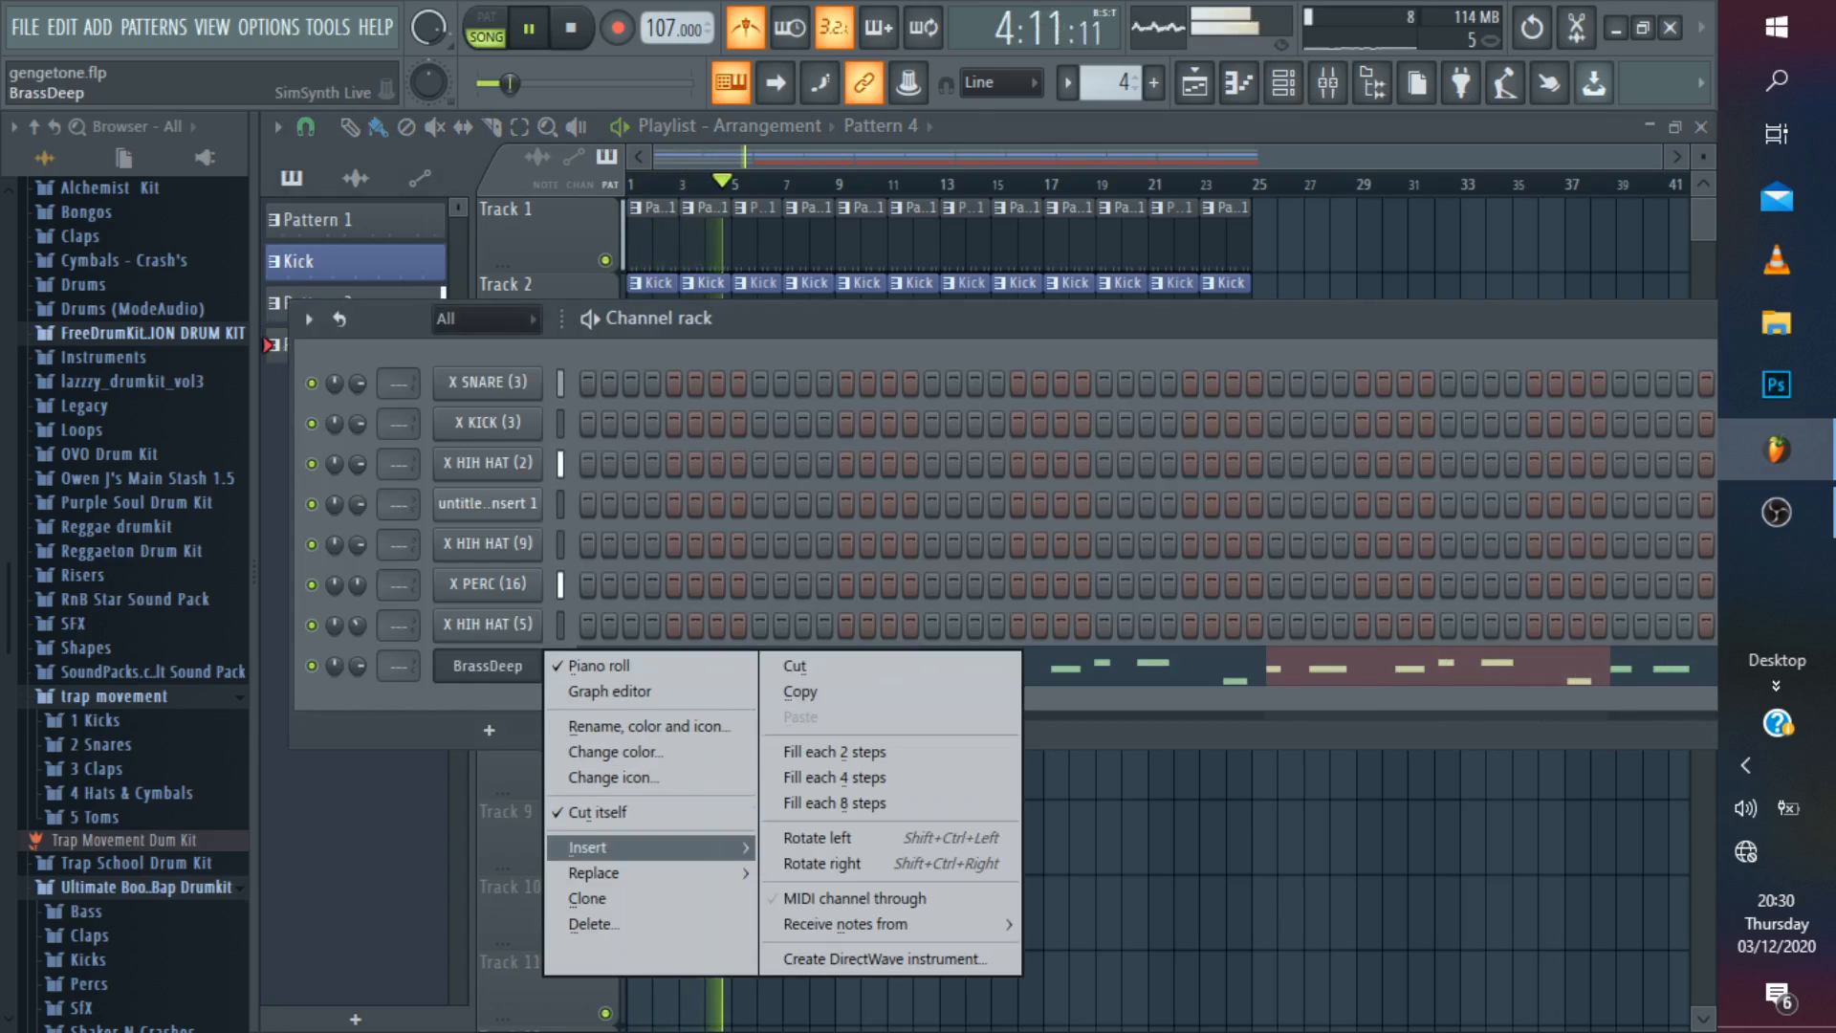
{"action": "left_click", "coordinate": [587, 898]}
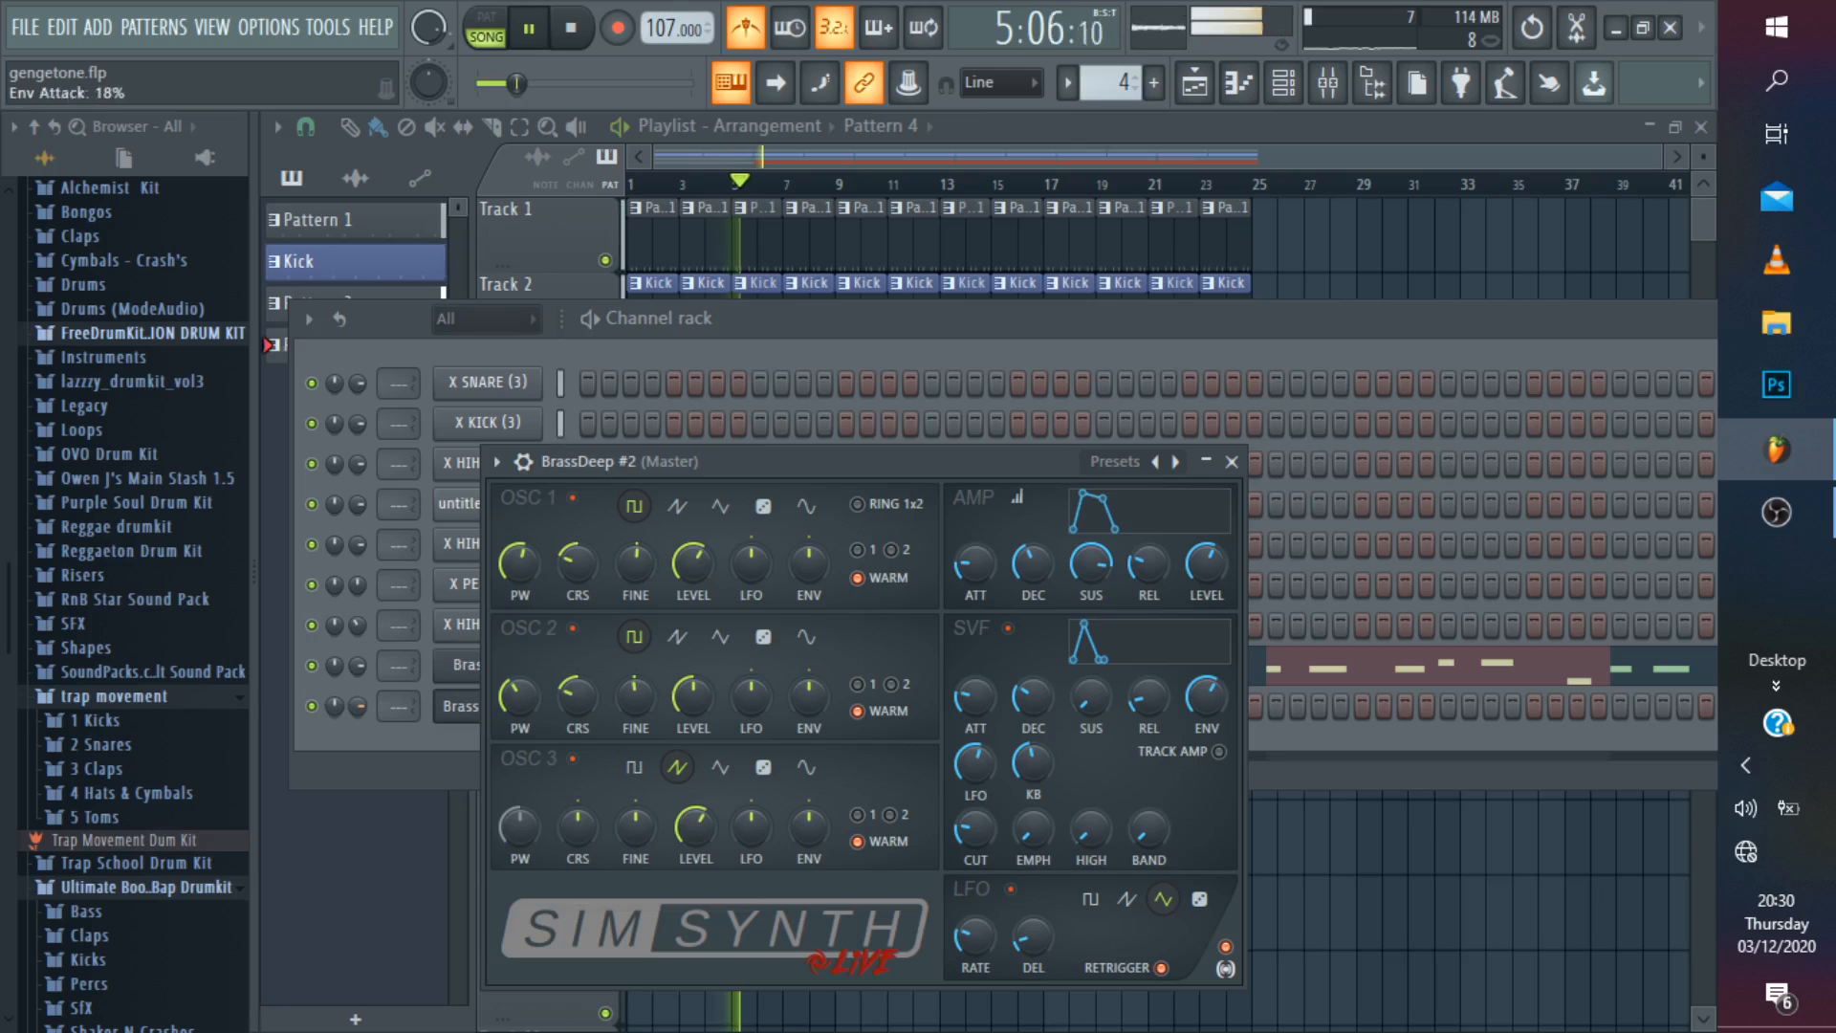
{"action": "left_click", "coordinate": [1115, 461]}
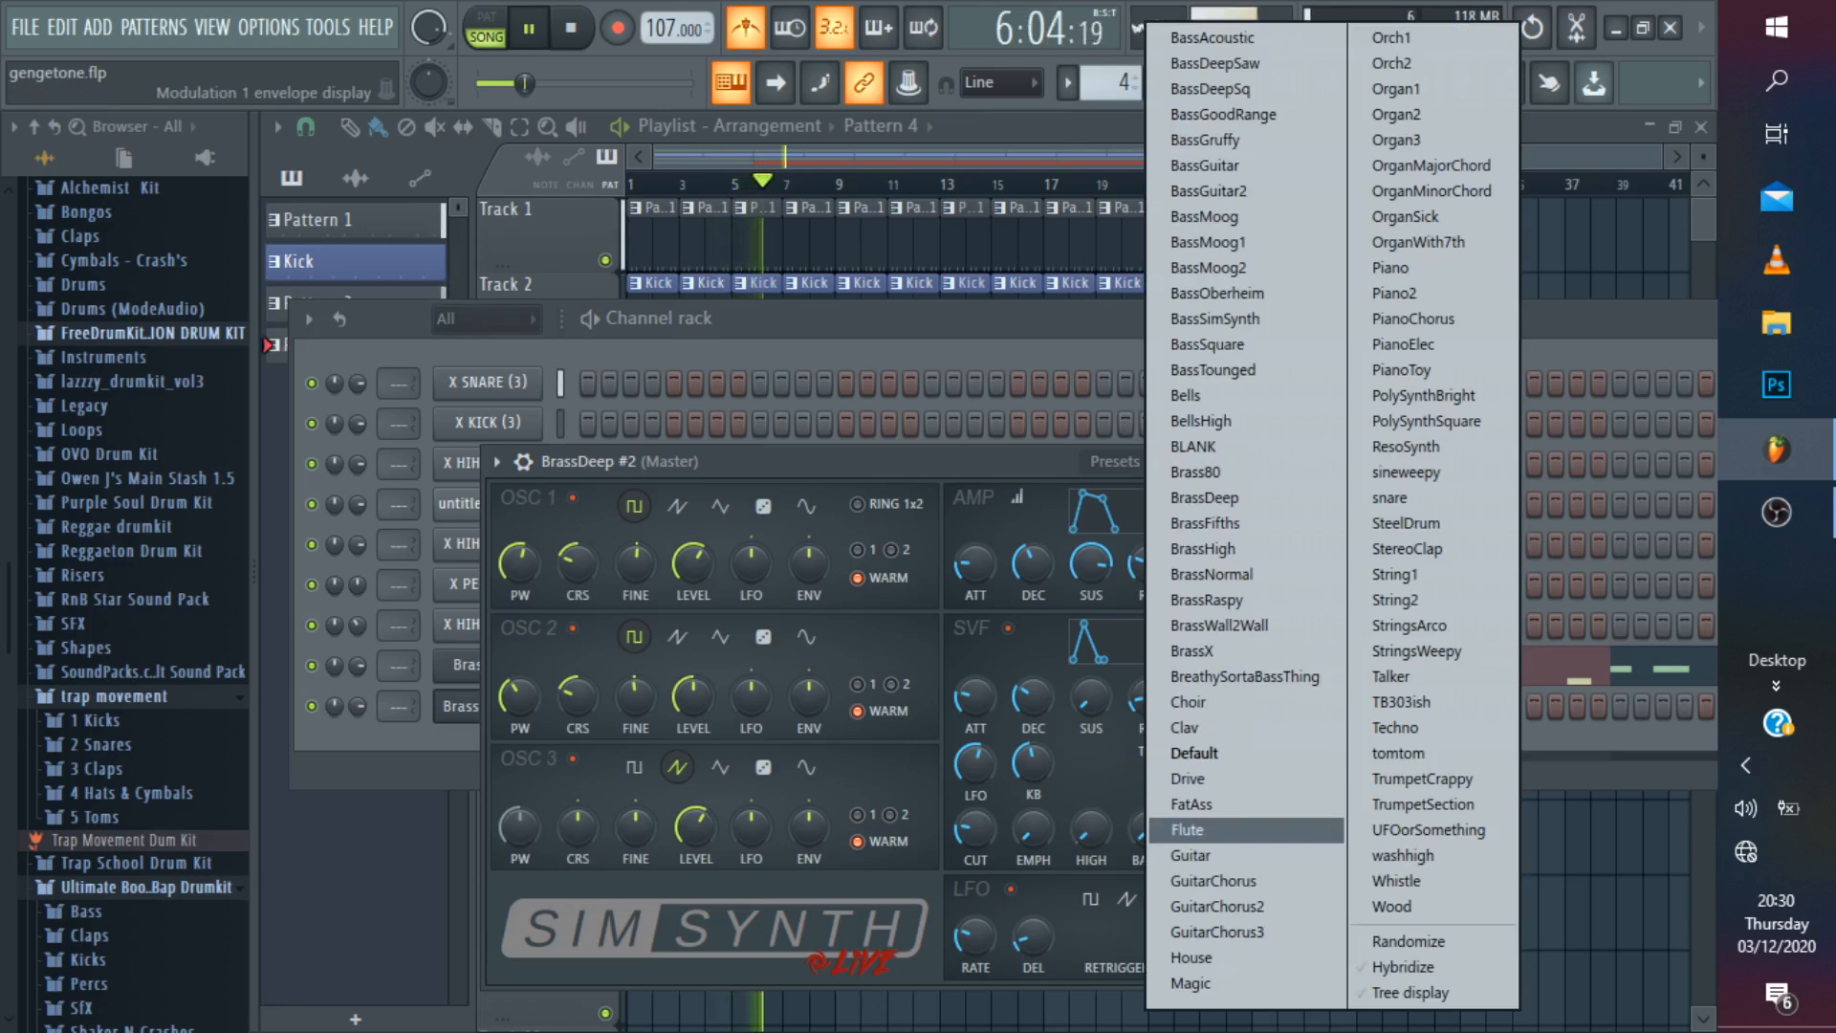
{"action": "left_click", "coordinate": [1189, 829]}
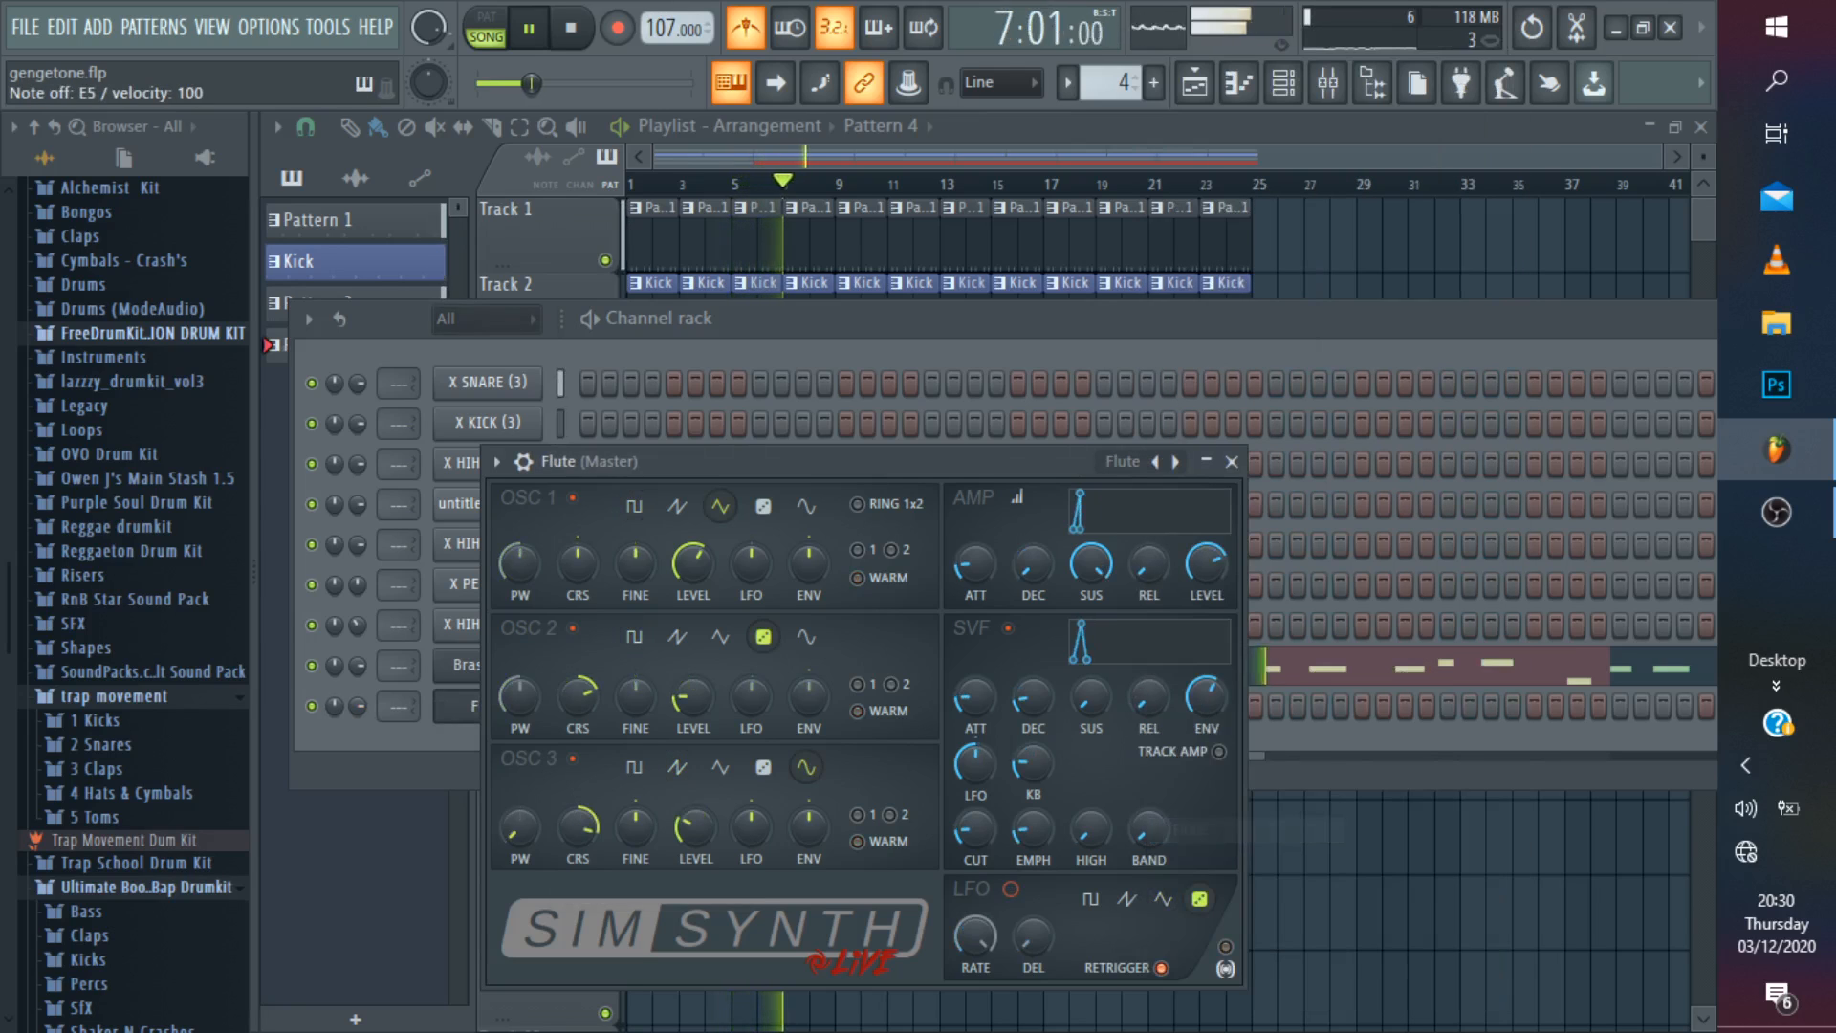
Play the arrangement while trying out notes on the Flute, and return to the playlist with playback stopped.
{"action": "key", "text": "space"}
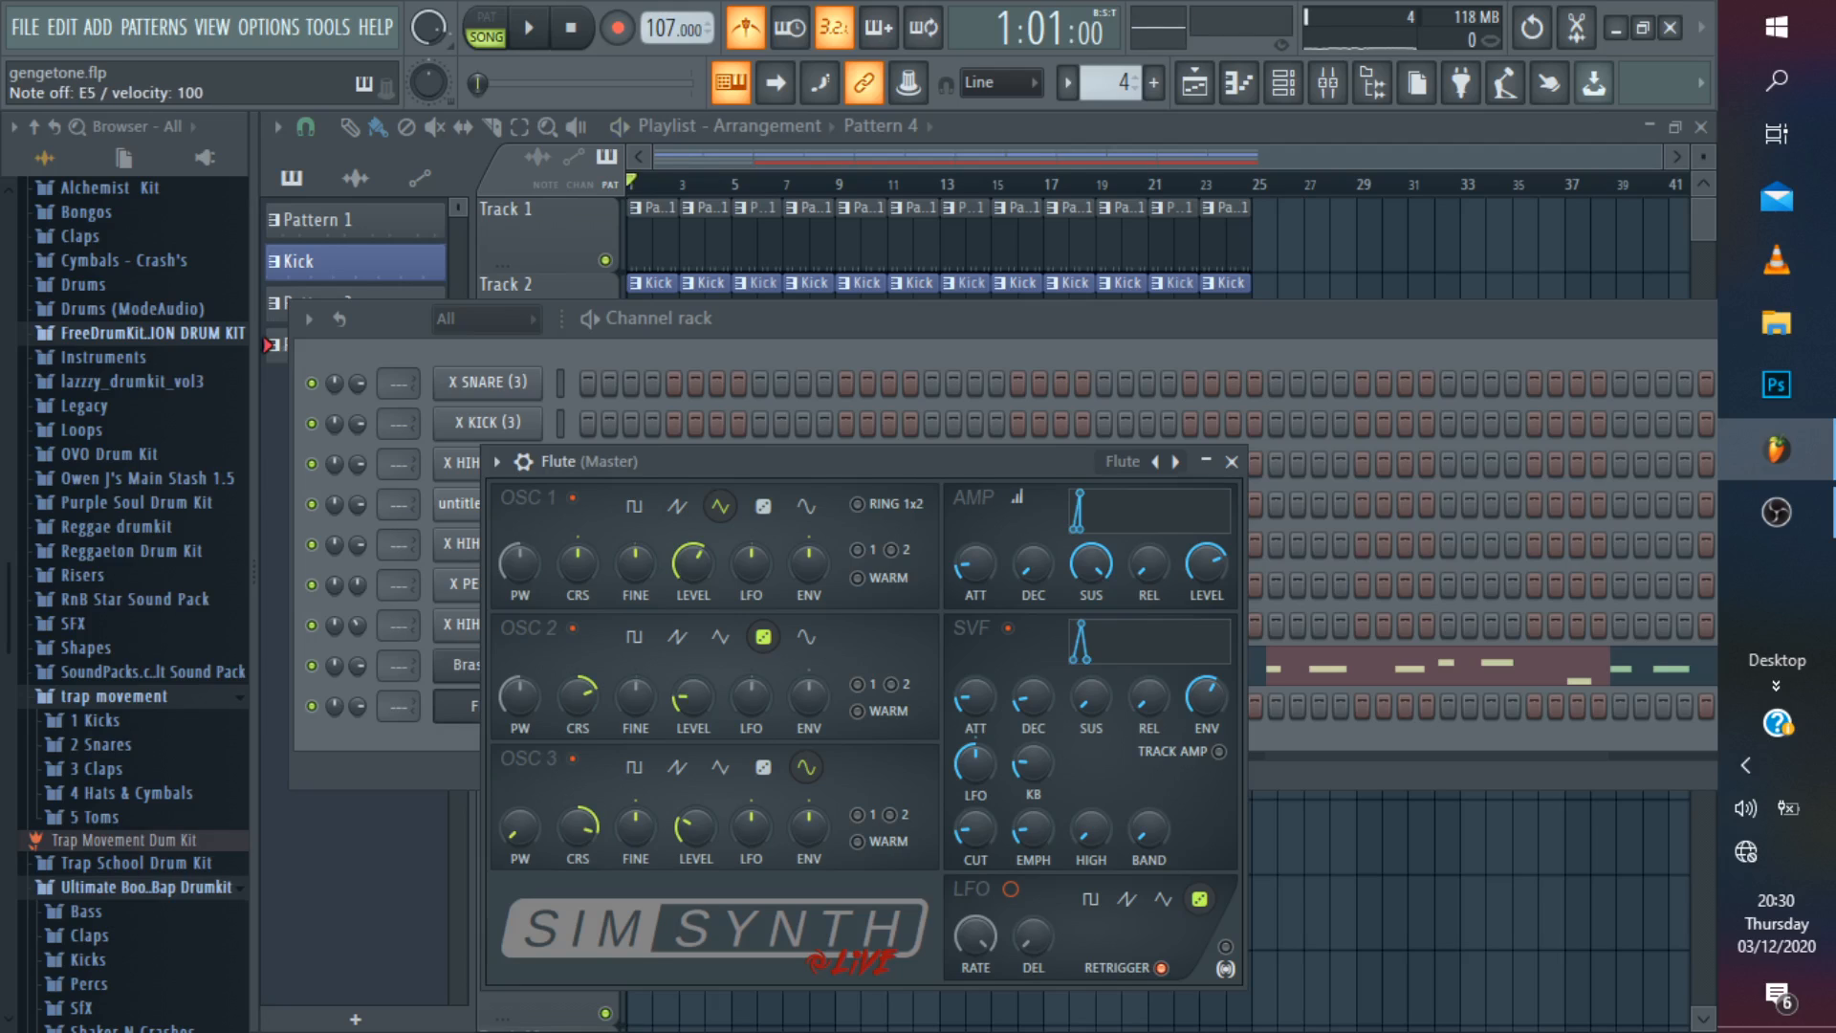
{"action": "key", "text": "space"}
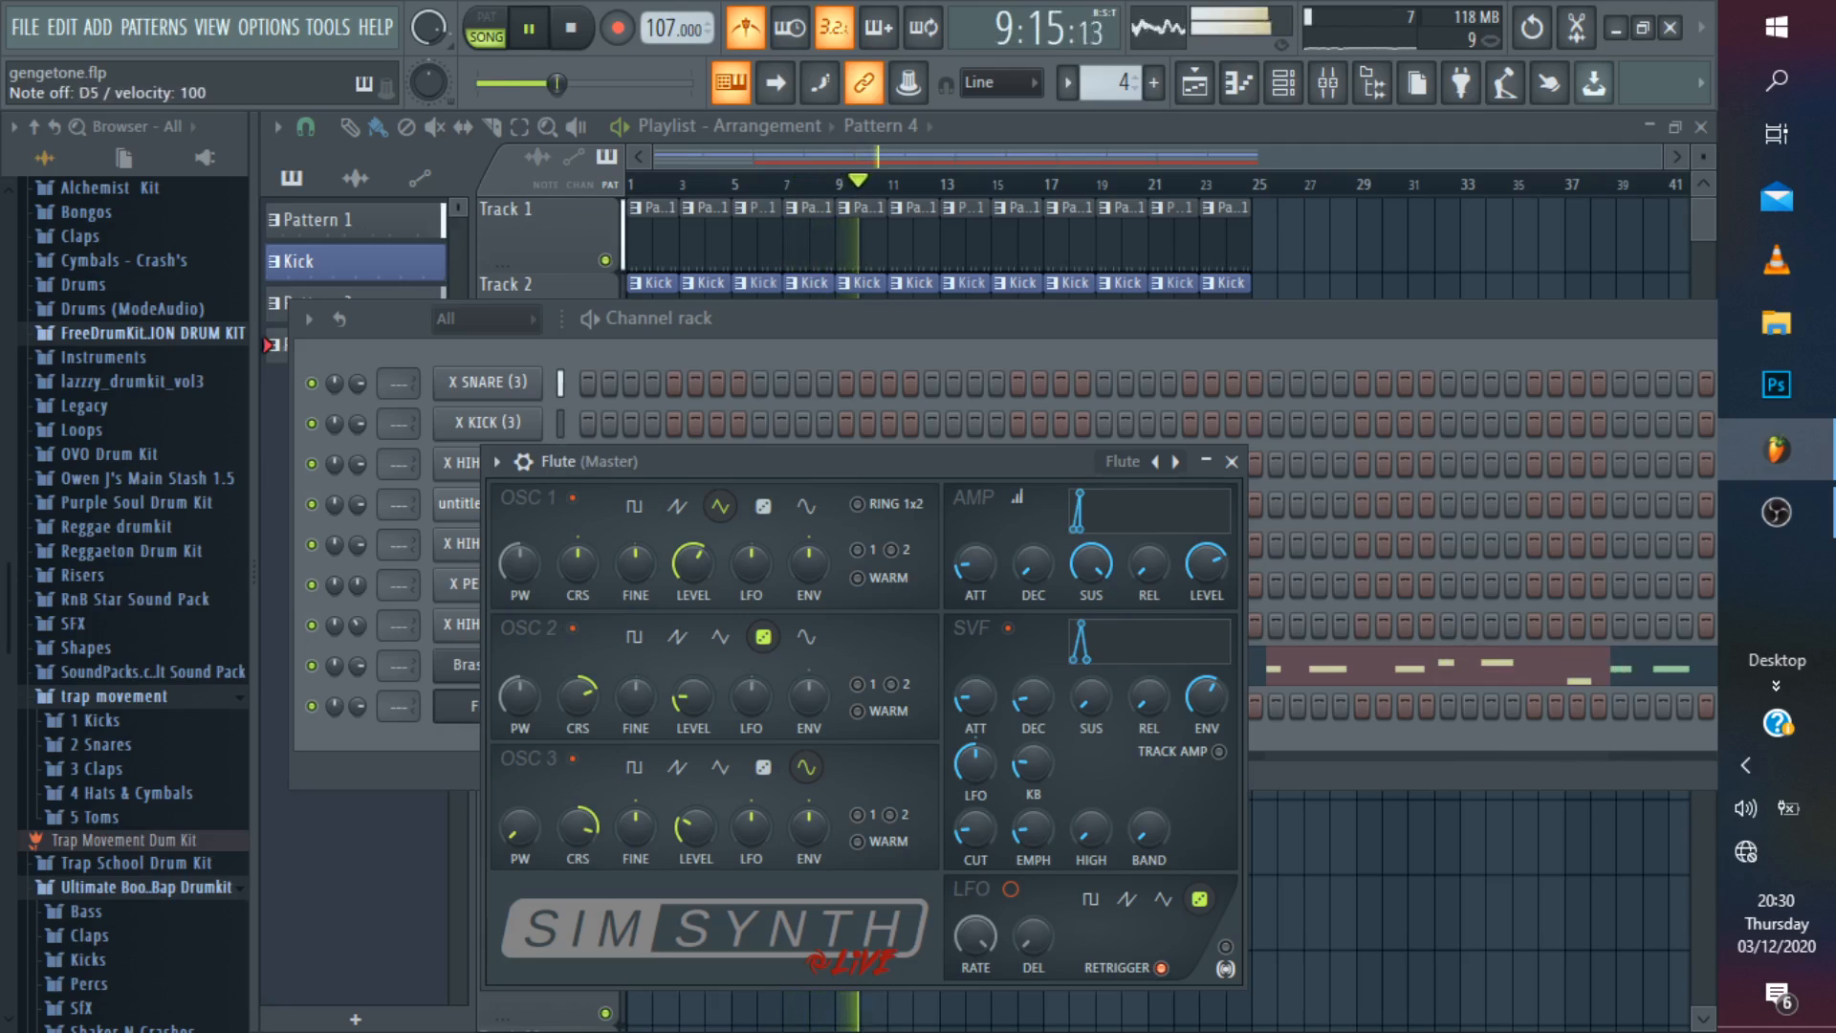
{"action": "key", "text": "space"}
{"action": "left_click", "coordinate": [1281, 157]}
{"action": "key", "text": "space"}
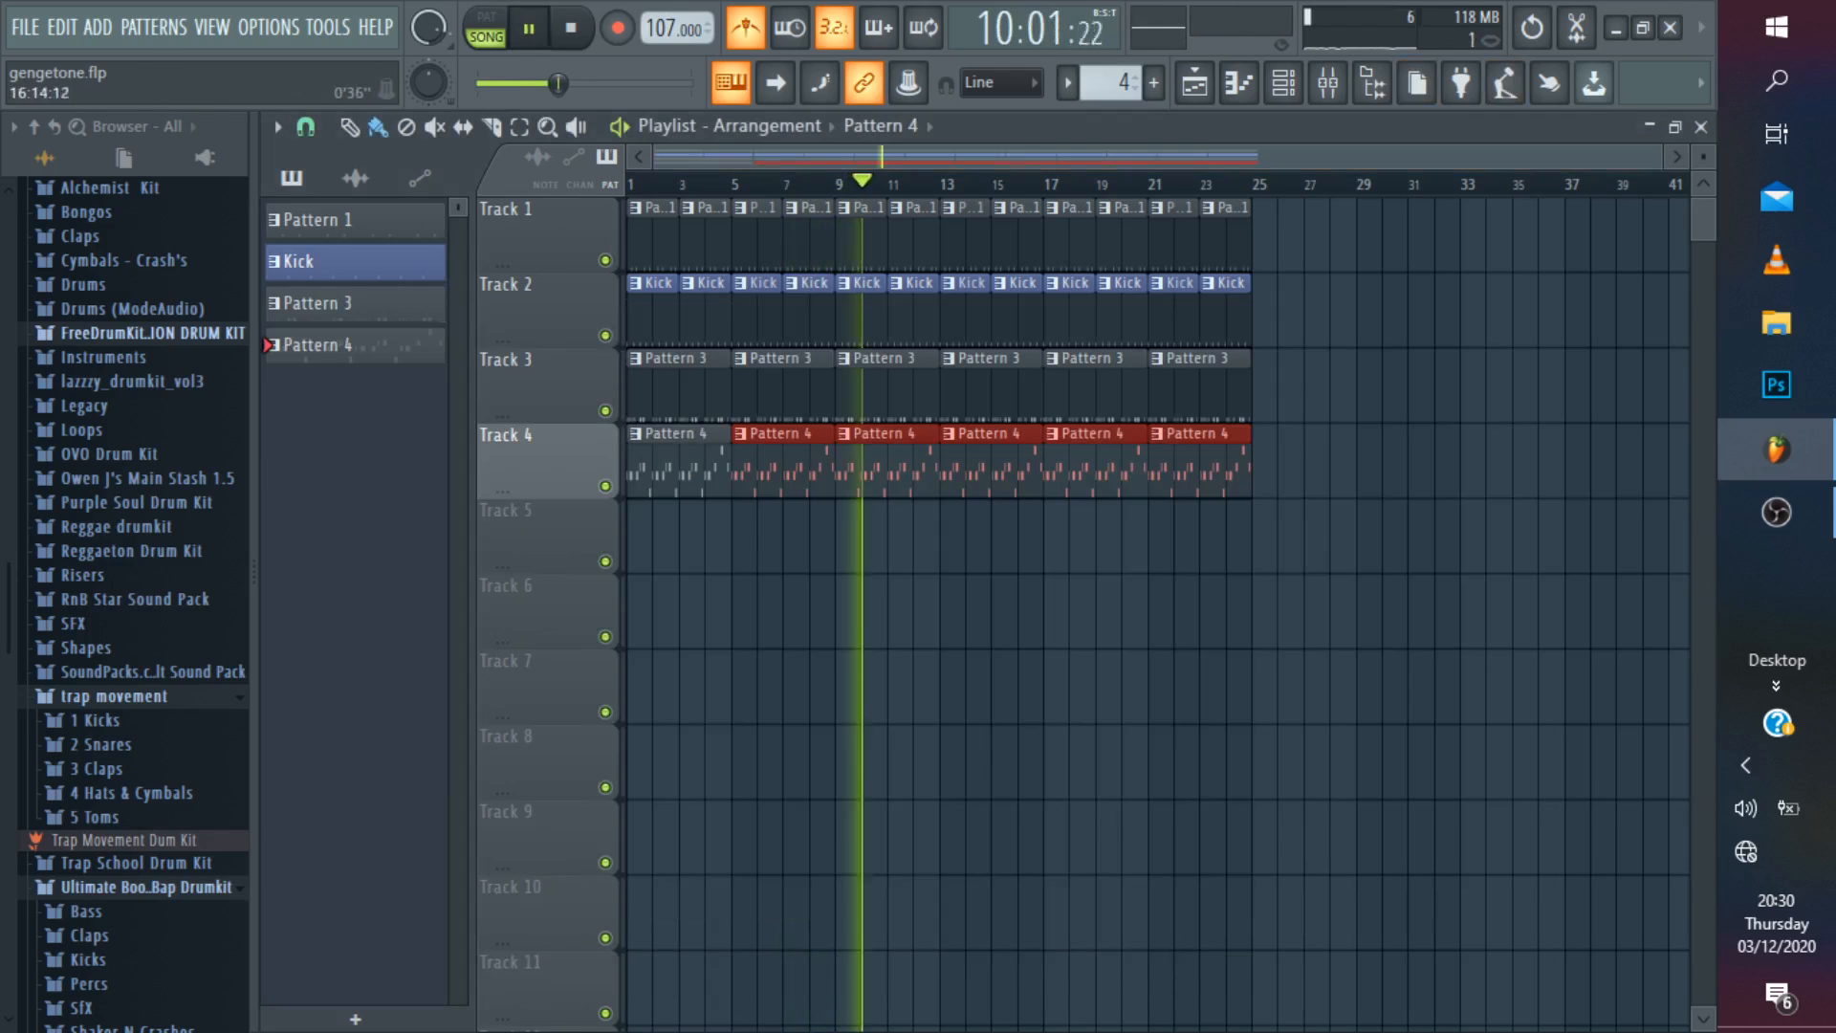
{"action": "key", "text": "space"}
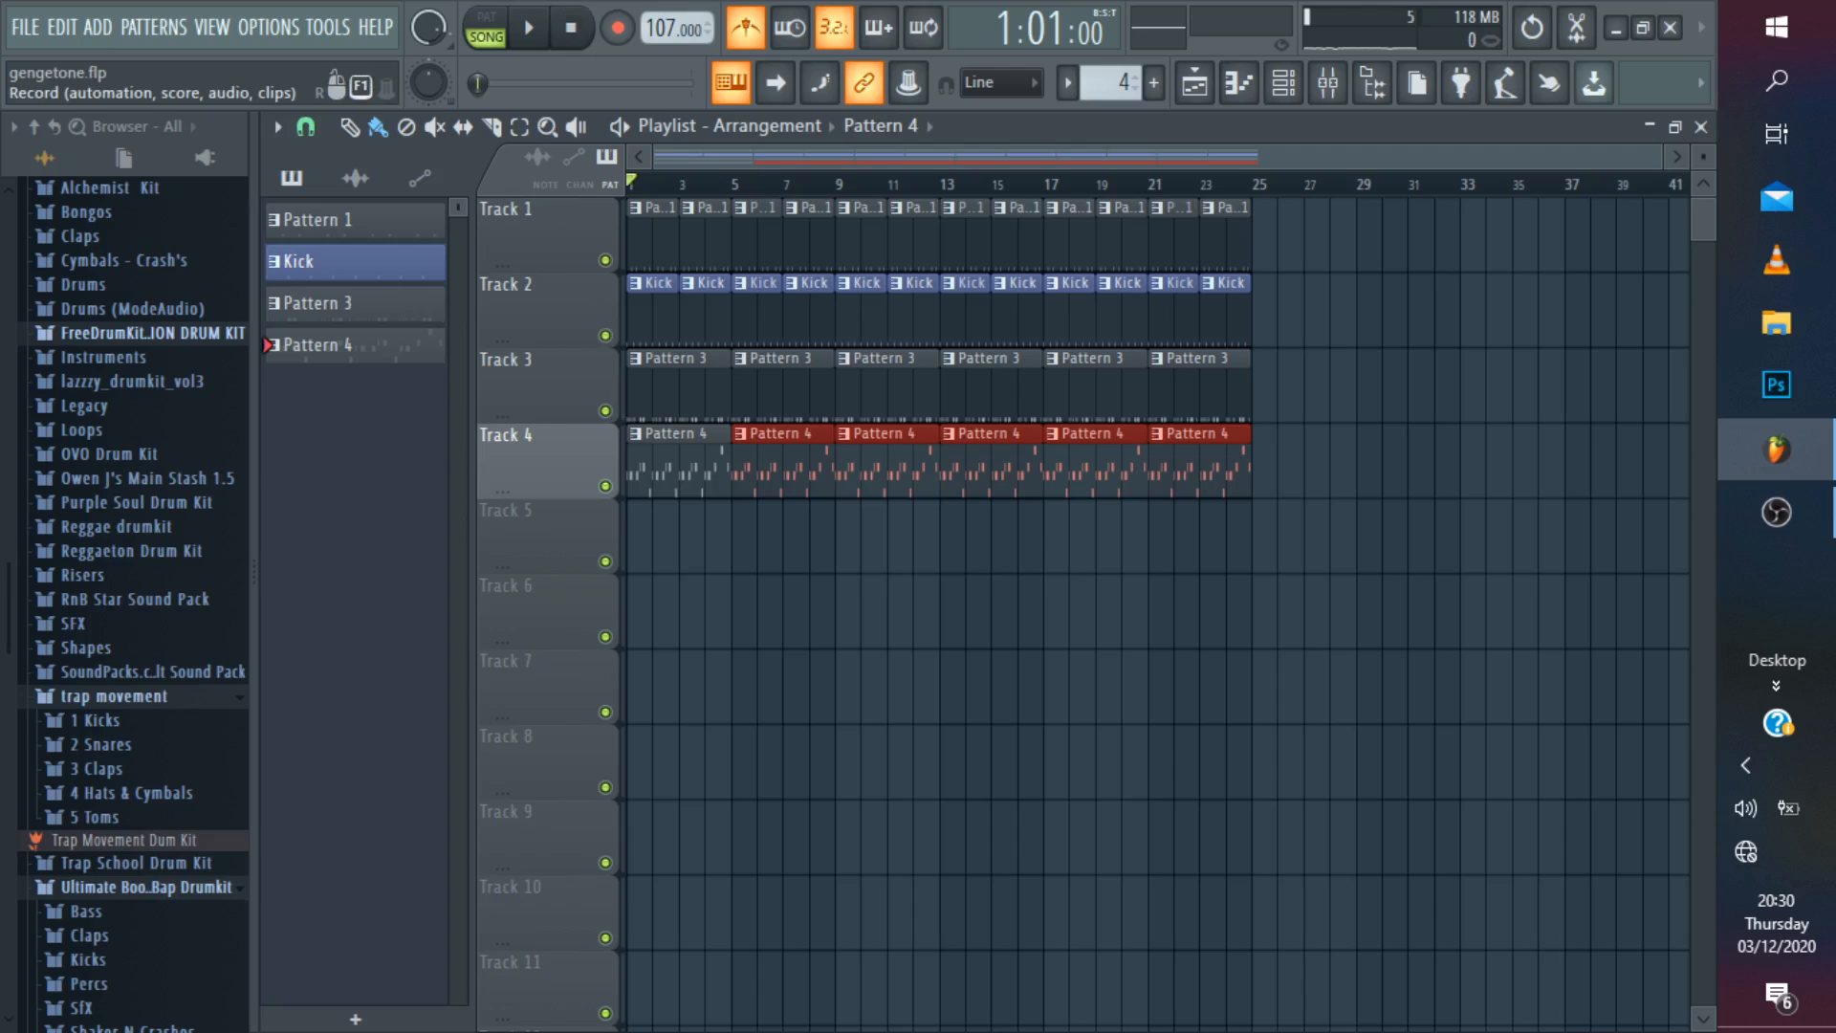
Create Pattern 5 with its default name and place its clip at bar 1 of Track 5.
{"action": "left_click", "coordinate": [674, 535]}
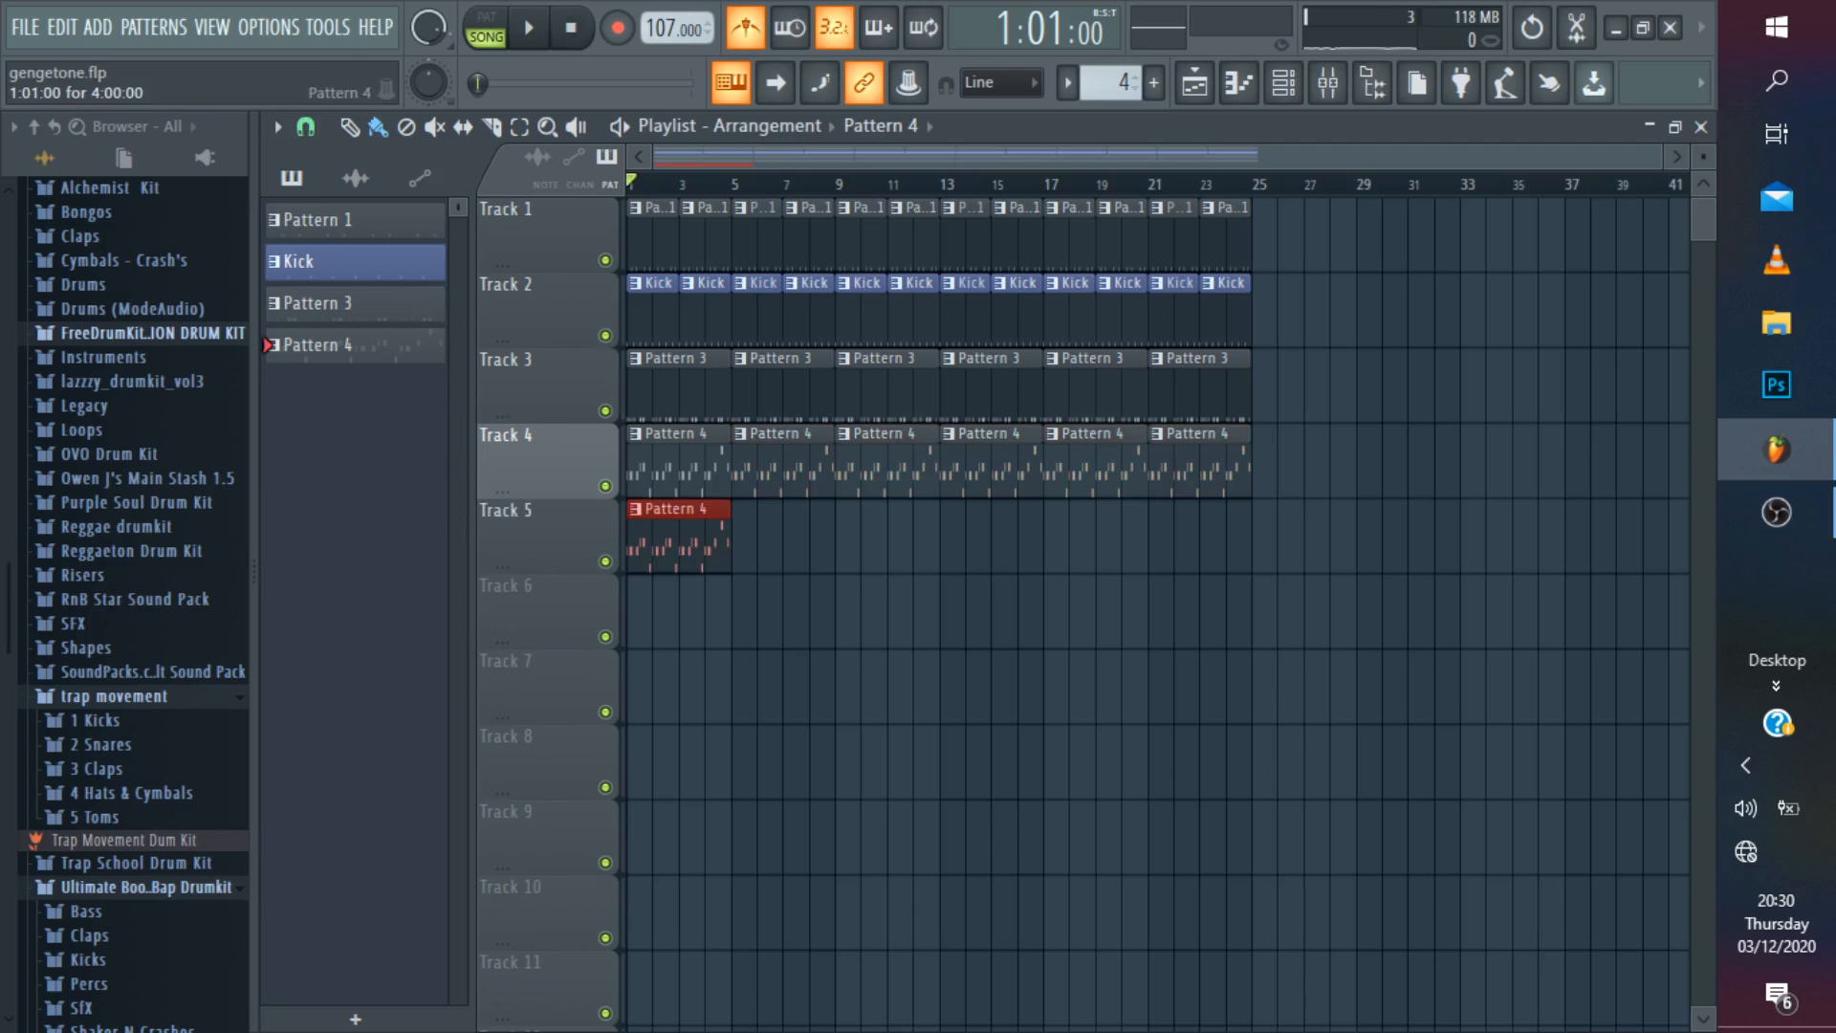
{"action": "key", "text": "Delete"}
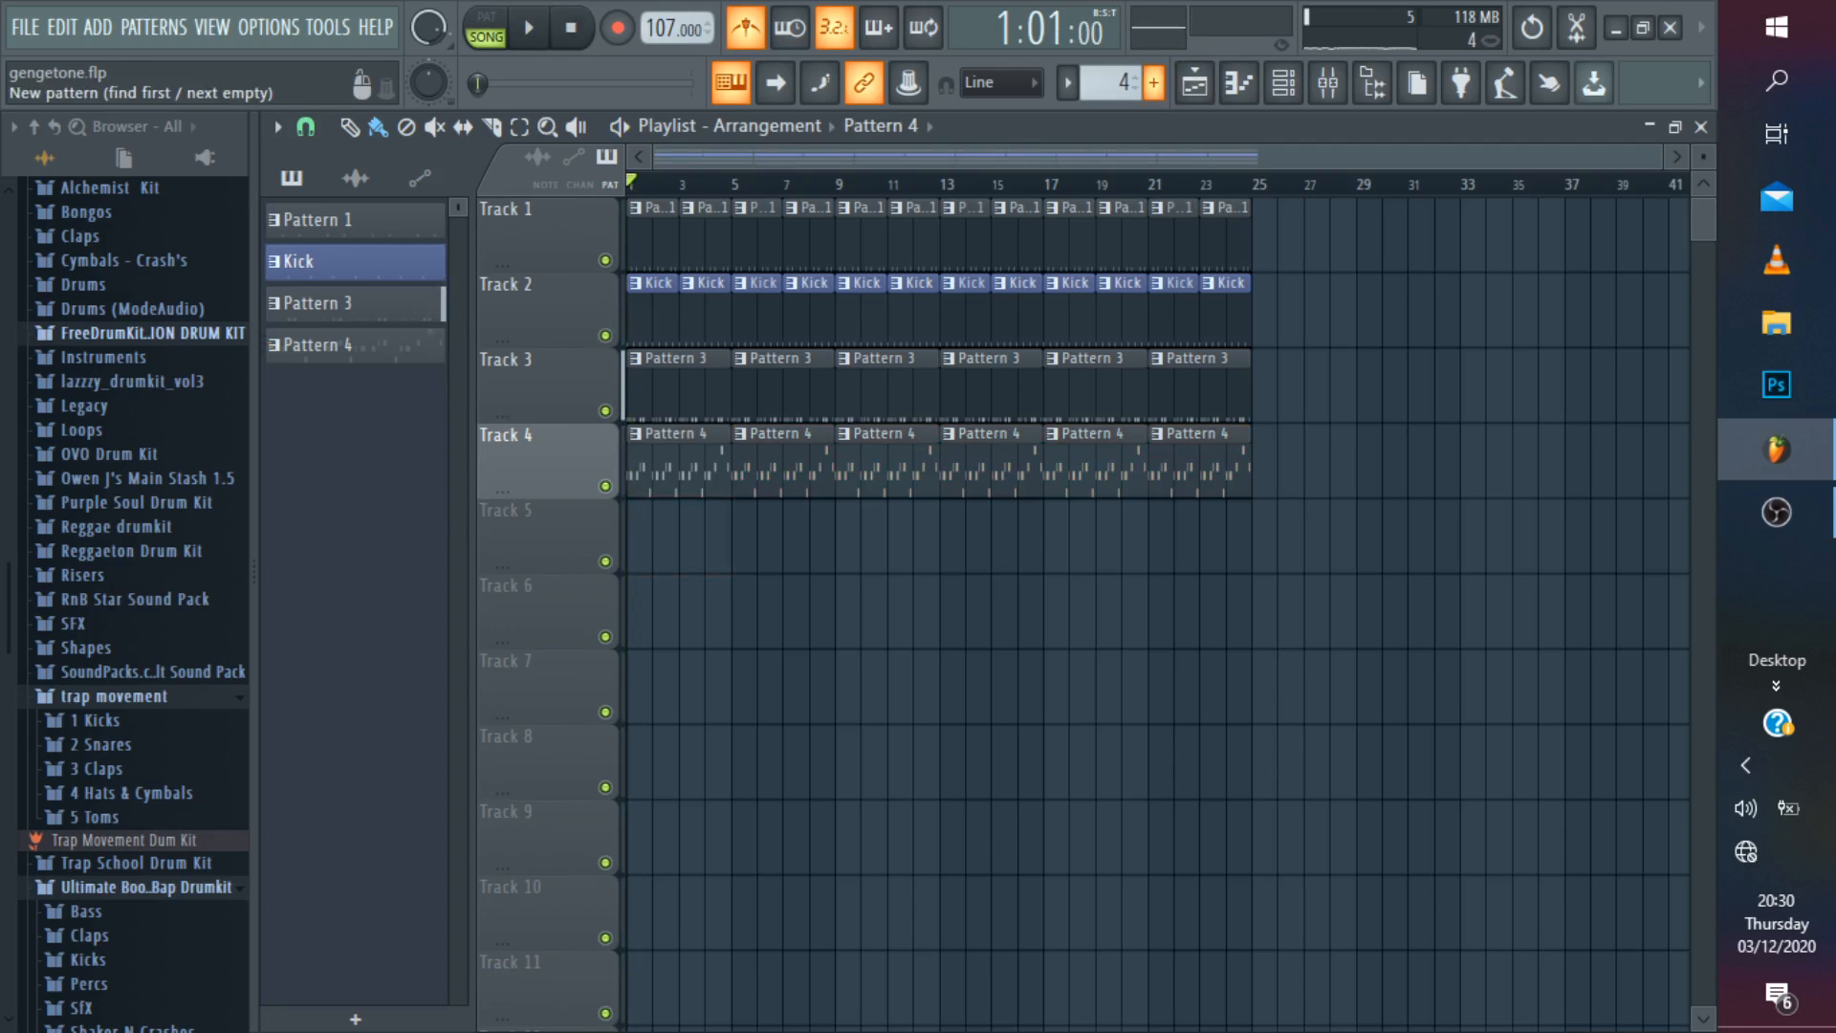
{"action": "left_click", "coordinate": [1153, 83]}
{"action": "key", "text": "Return"}
{"action": "left_click", "coordinate": [639, 508]}
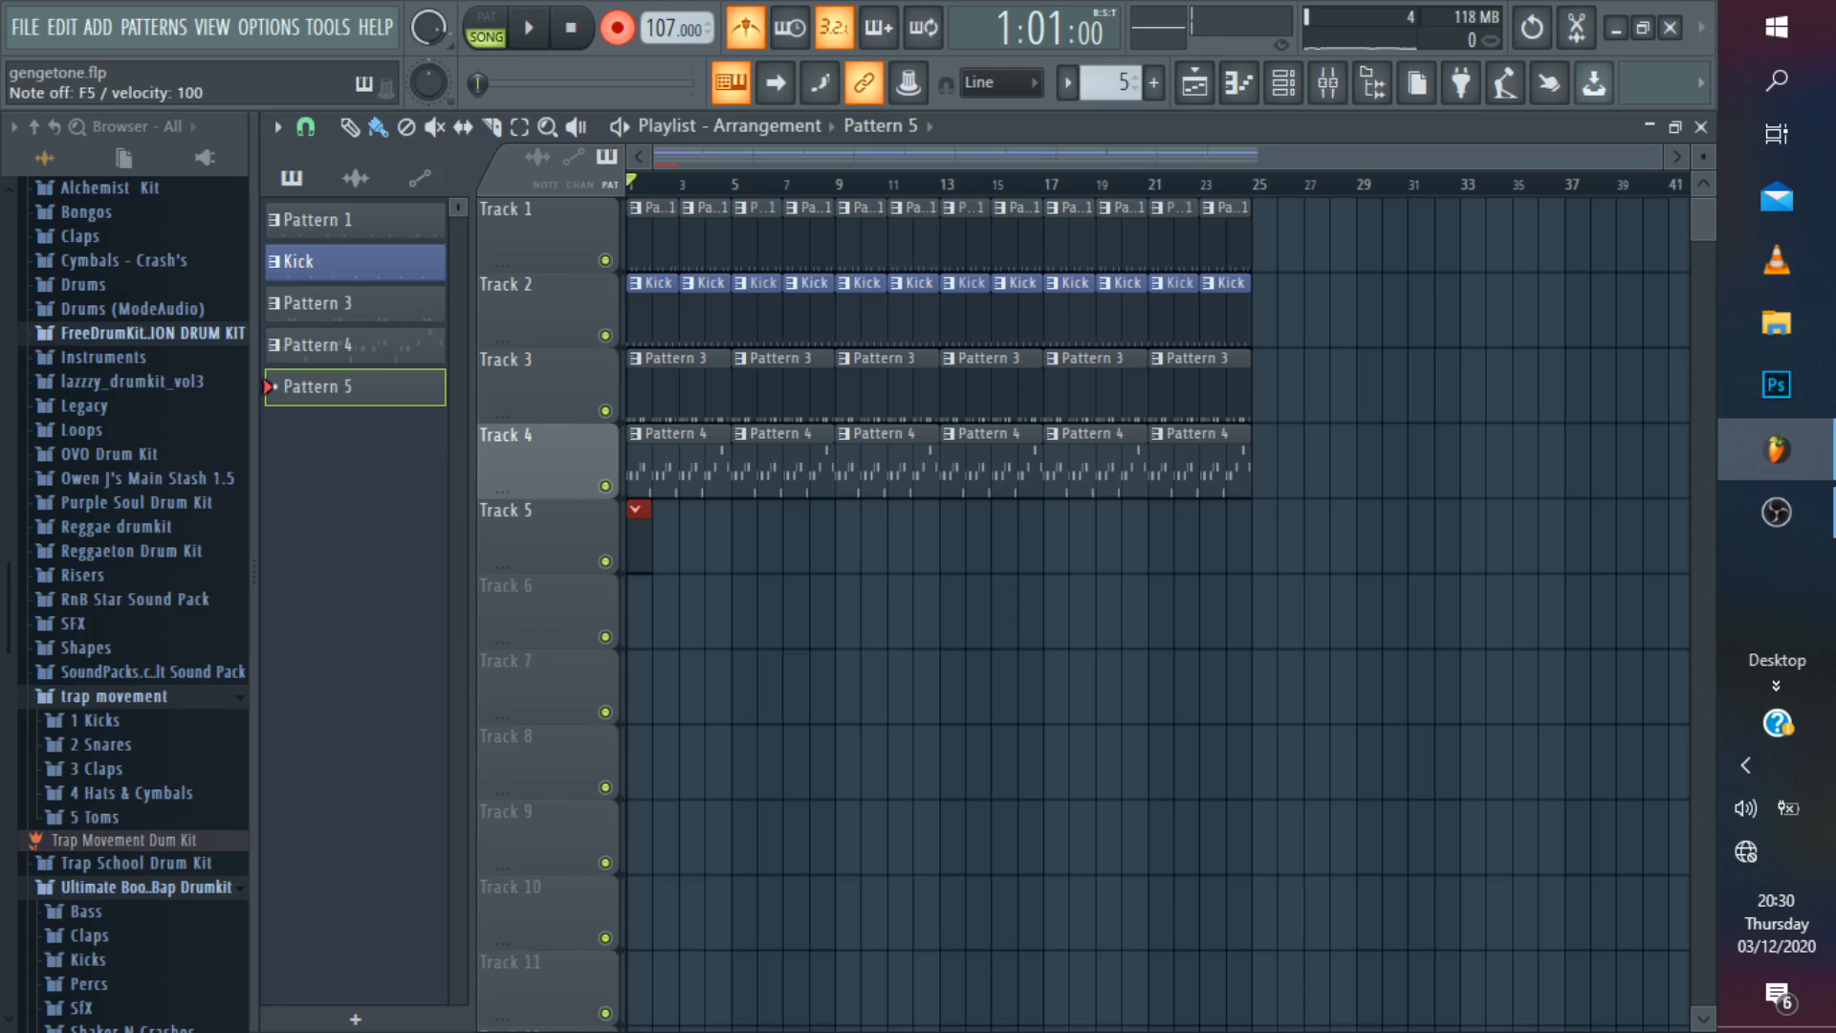
Record a four-bar Flute melody live into Pattern 5 over the arrangement, using D5, E5, F5 and G5 notes, and disarm recording.
{"action": "key", "text": "space"}
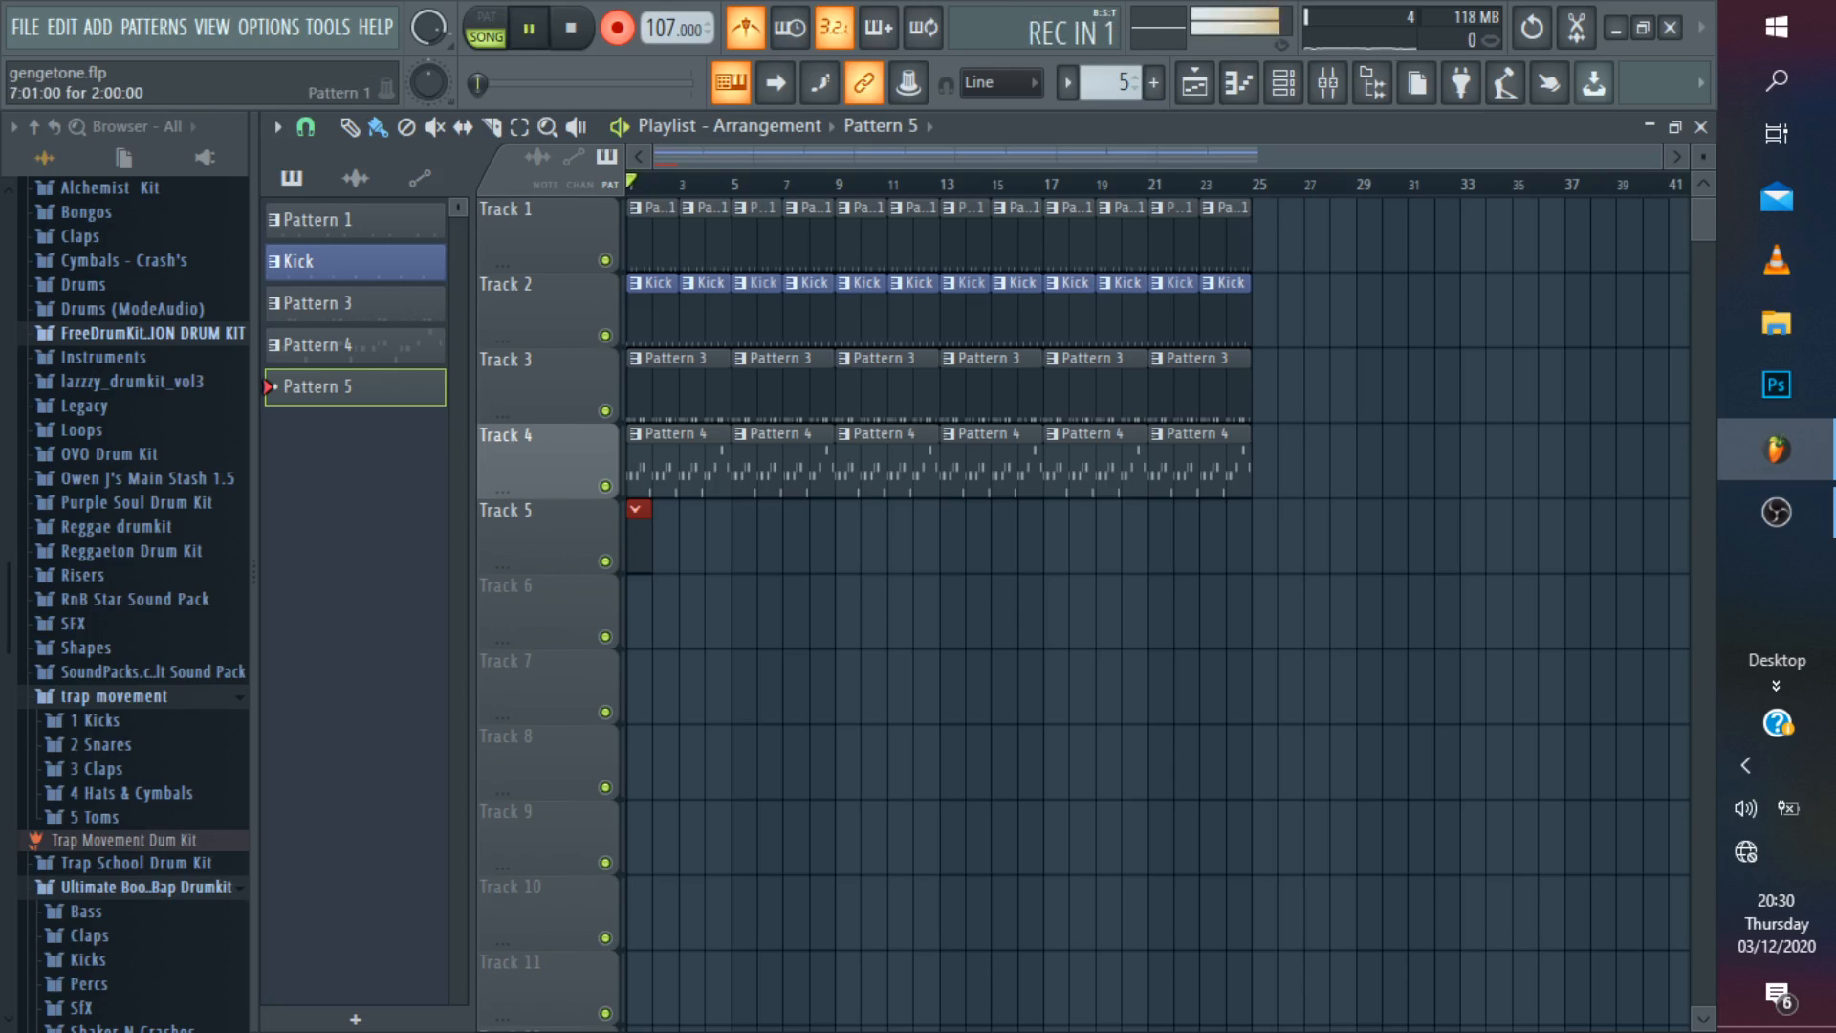
{"action": "key", "text": "c"}
{"action": "key", "text": "c"}
{"action": "key", "text": "v"}
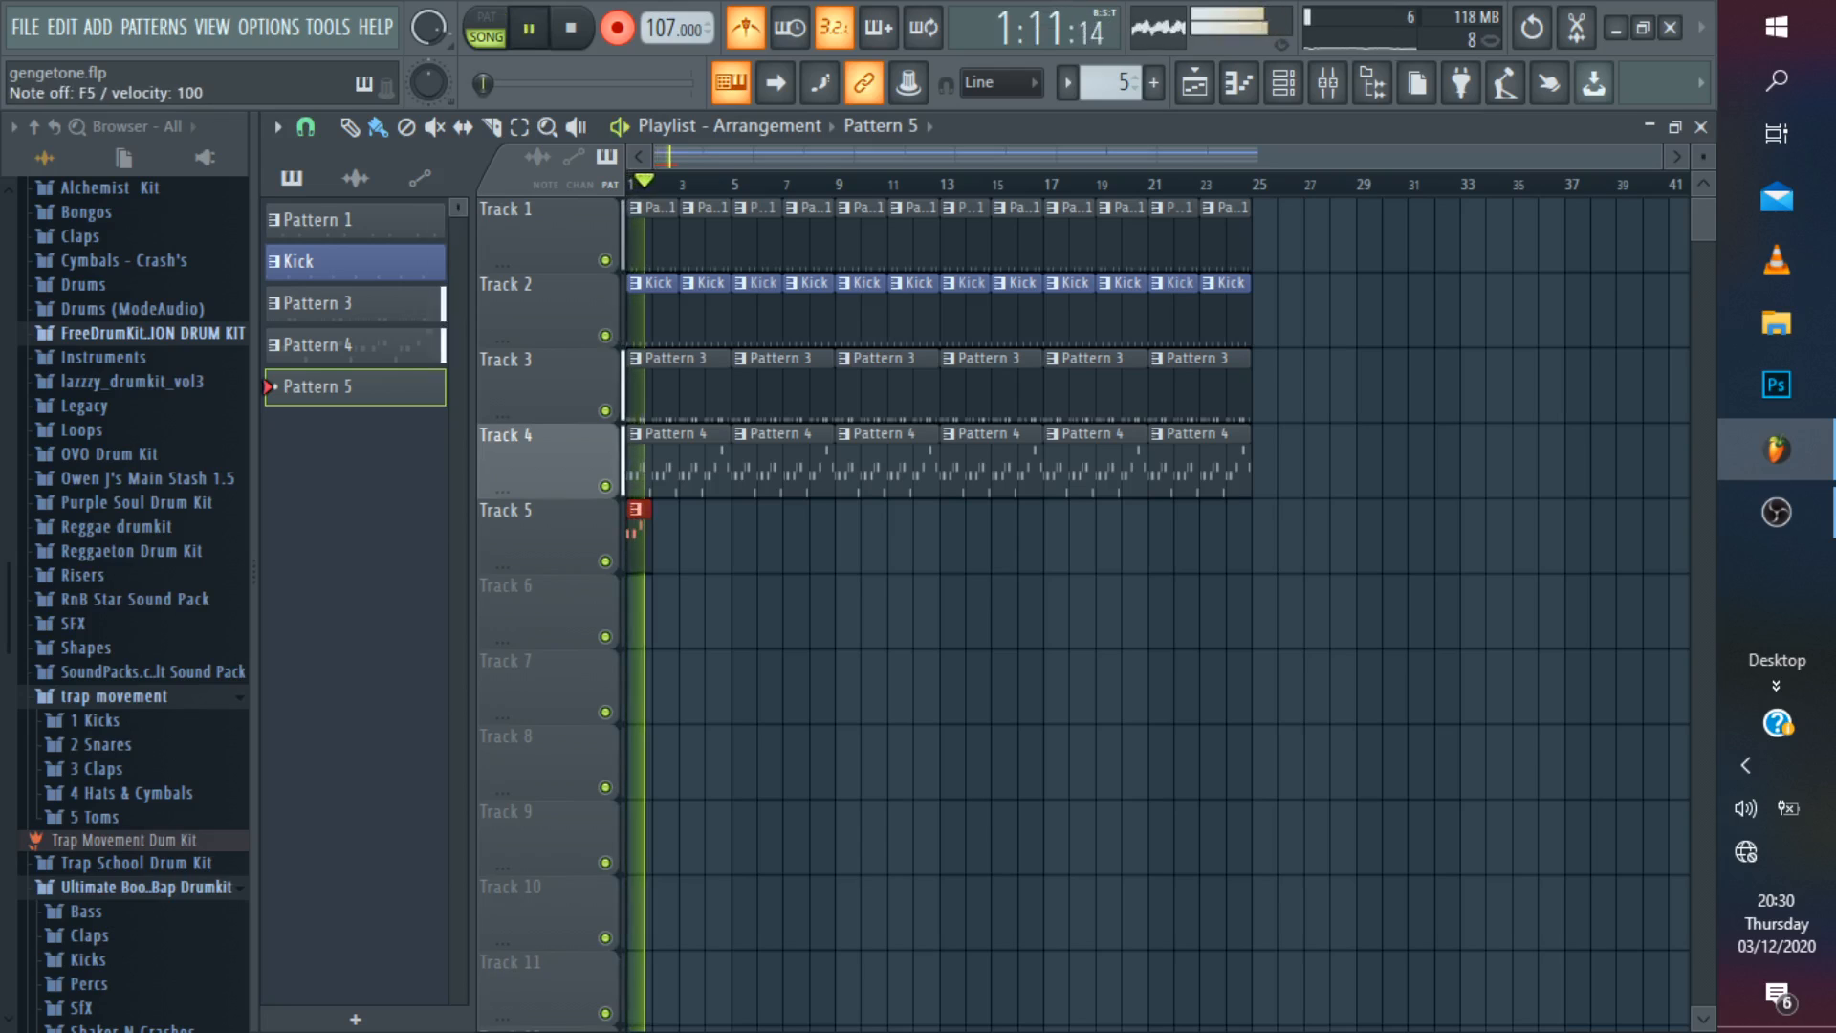
{"action": "key", "text": "x"}
{"action": "key", "text": "b"}
{"action": "key", "text": "c"}
{"action": "key", "text": "c"}
{"action": "key", "text": "v"}
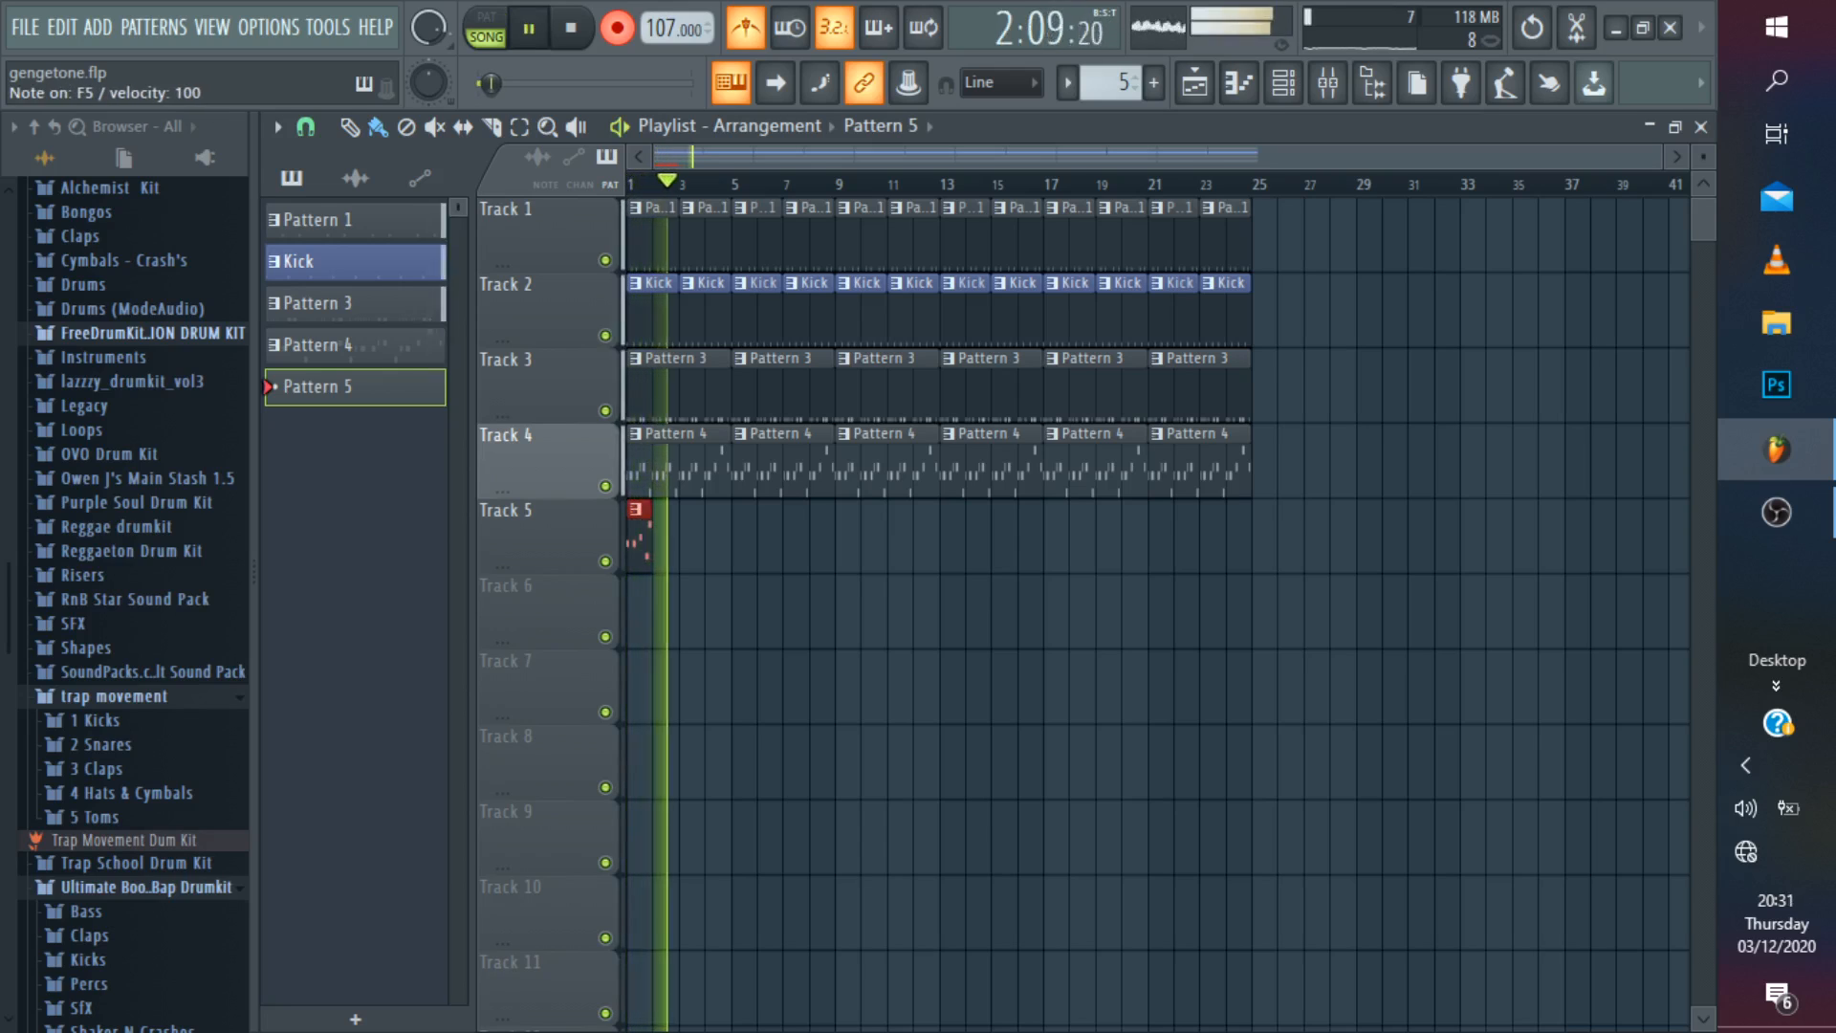
{"action": "key", "text": "x"}
{"action": "key", "text": "b"}
{"action": "key", "text": "c"}
{"action": "key", "text": "c"}
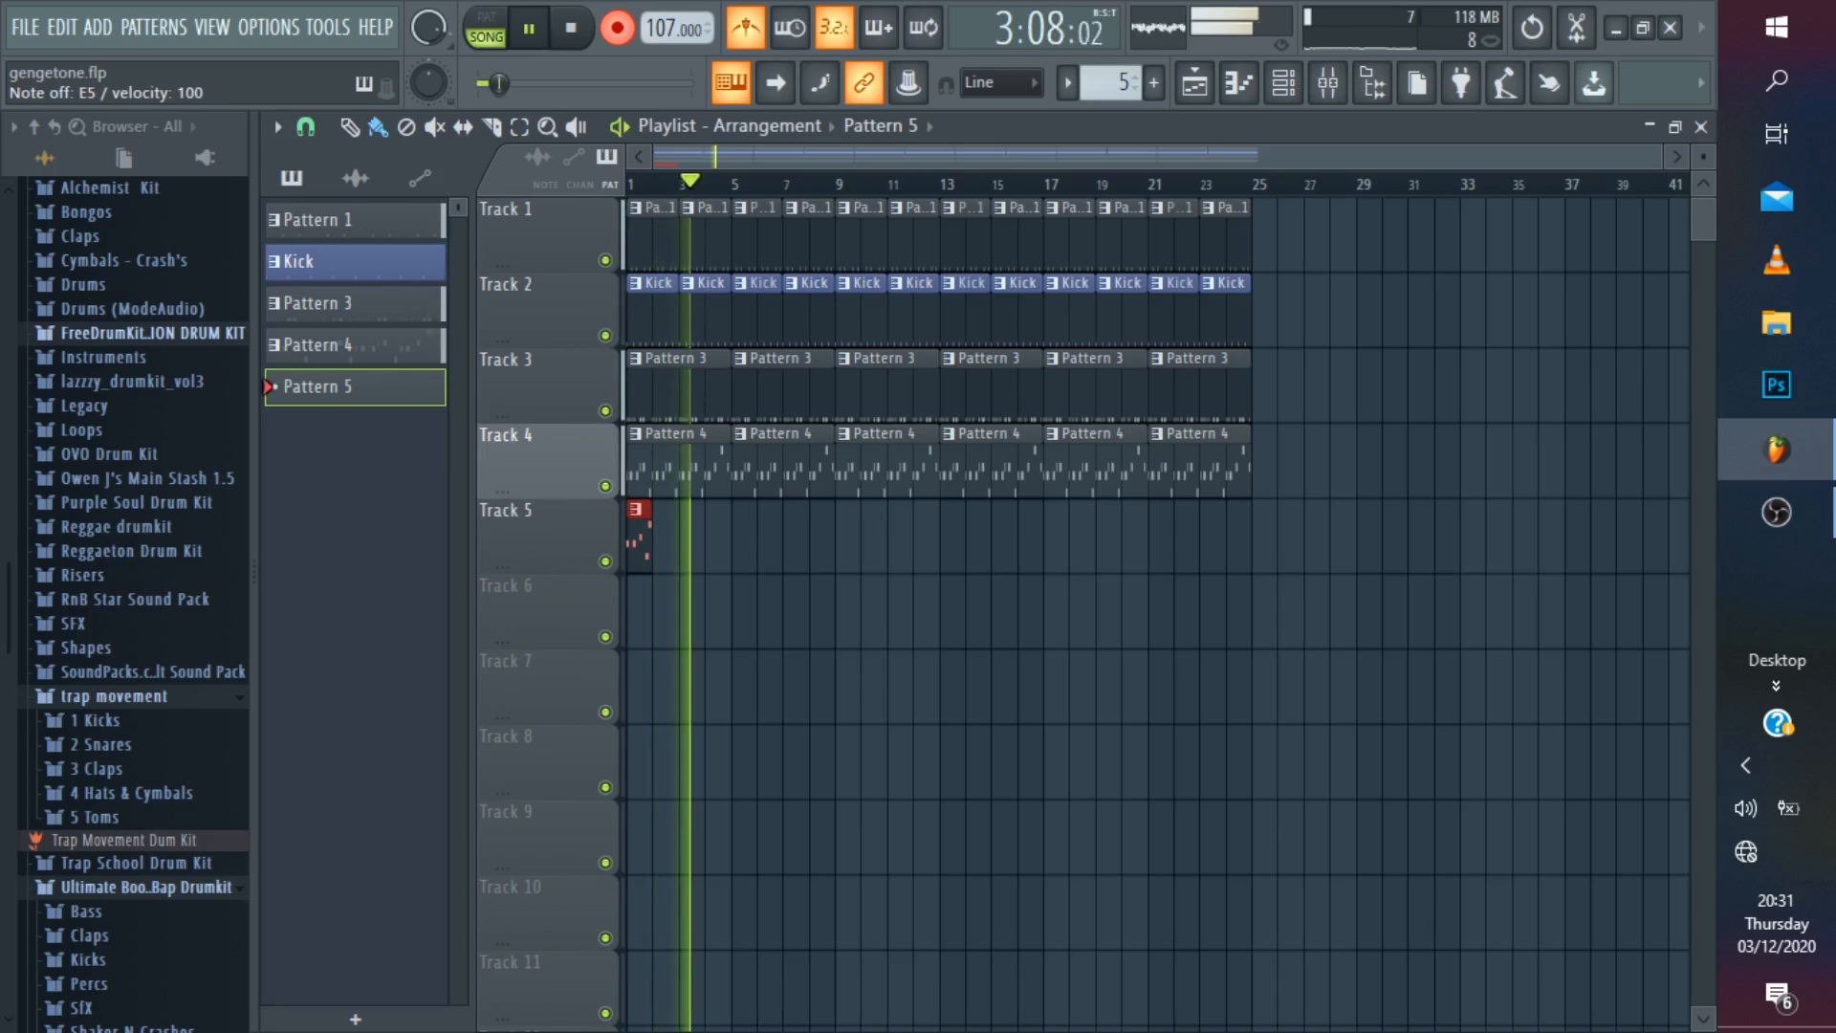
{"action": "key", "text": "v"}
{"action": "key", "text": "x"}
{"action": "key", "text": "b"}
{"action": "key", "text": "c"}
{"action": "key", "text": "c"}
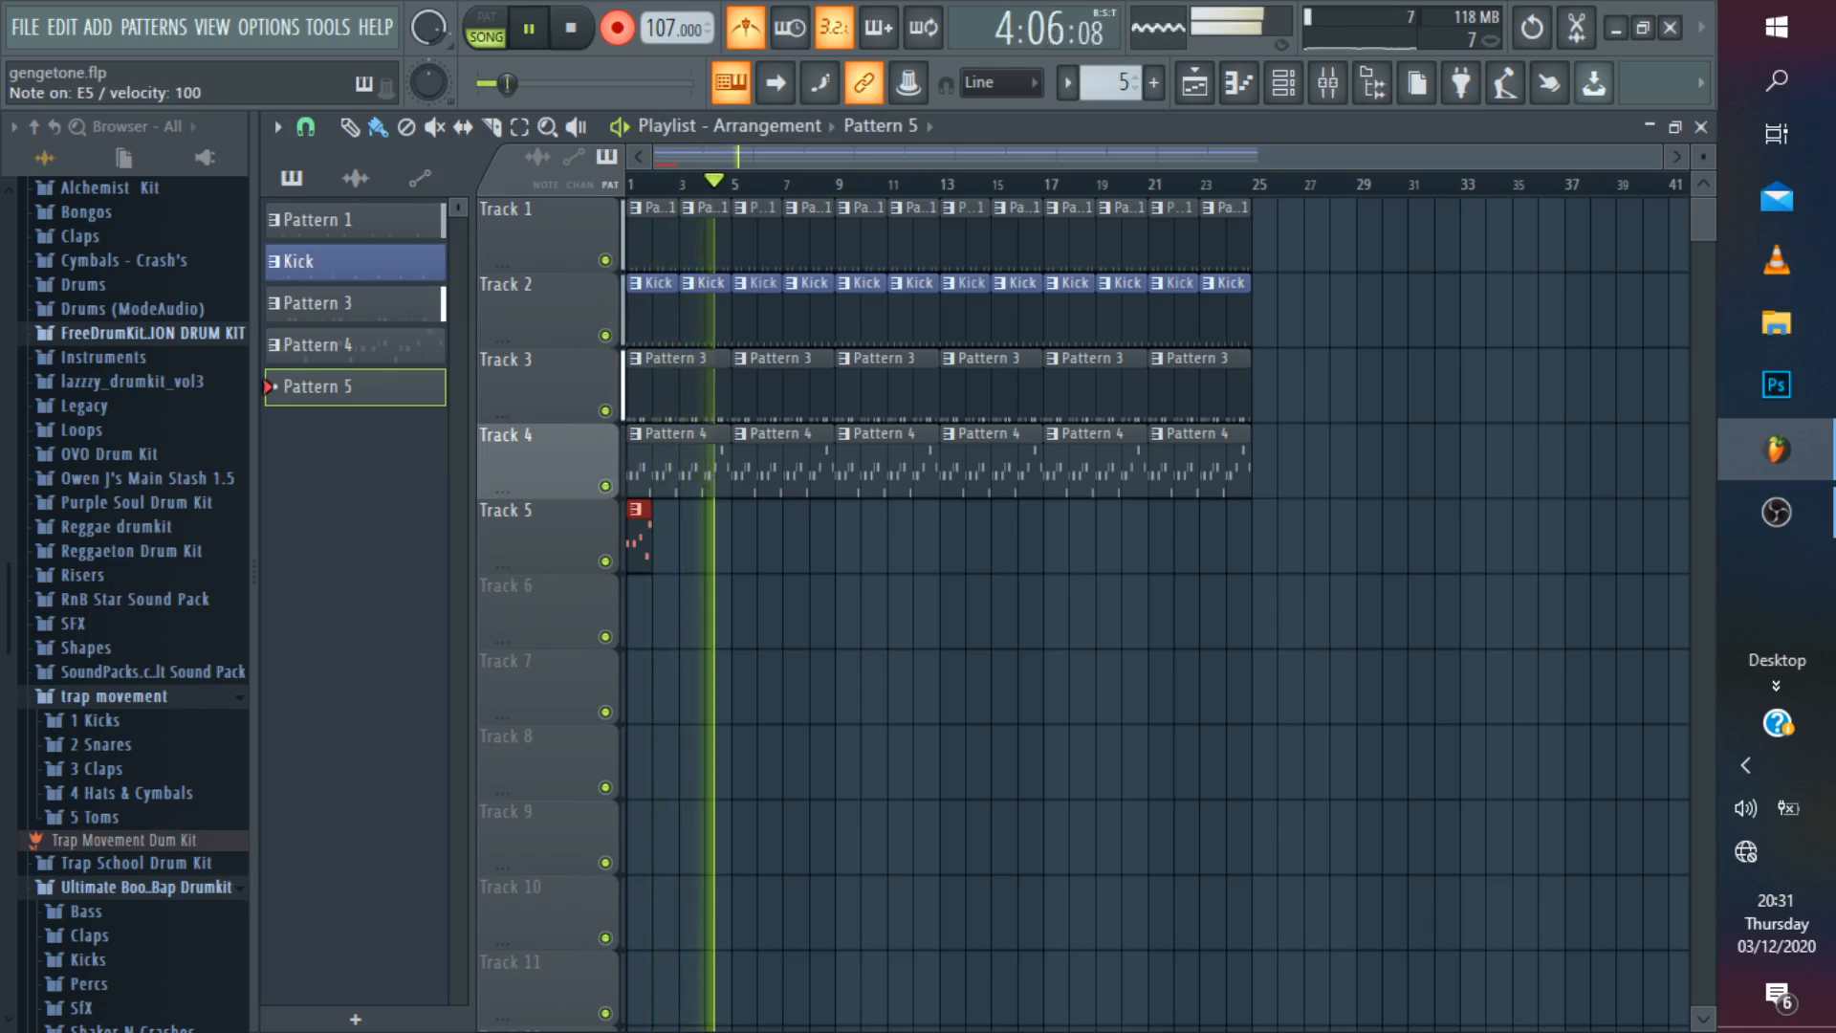
{"action": "key", "text": "v"}
{"action": "key", "text": "x"}
{"action": "key", "text": "b"}
{"action": "key", "text": "space"}
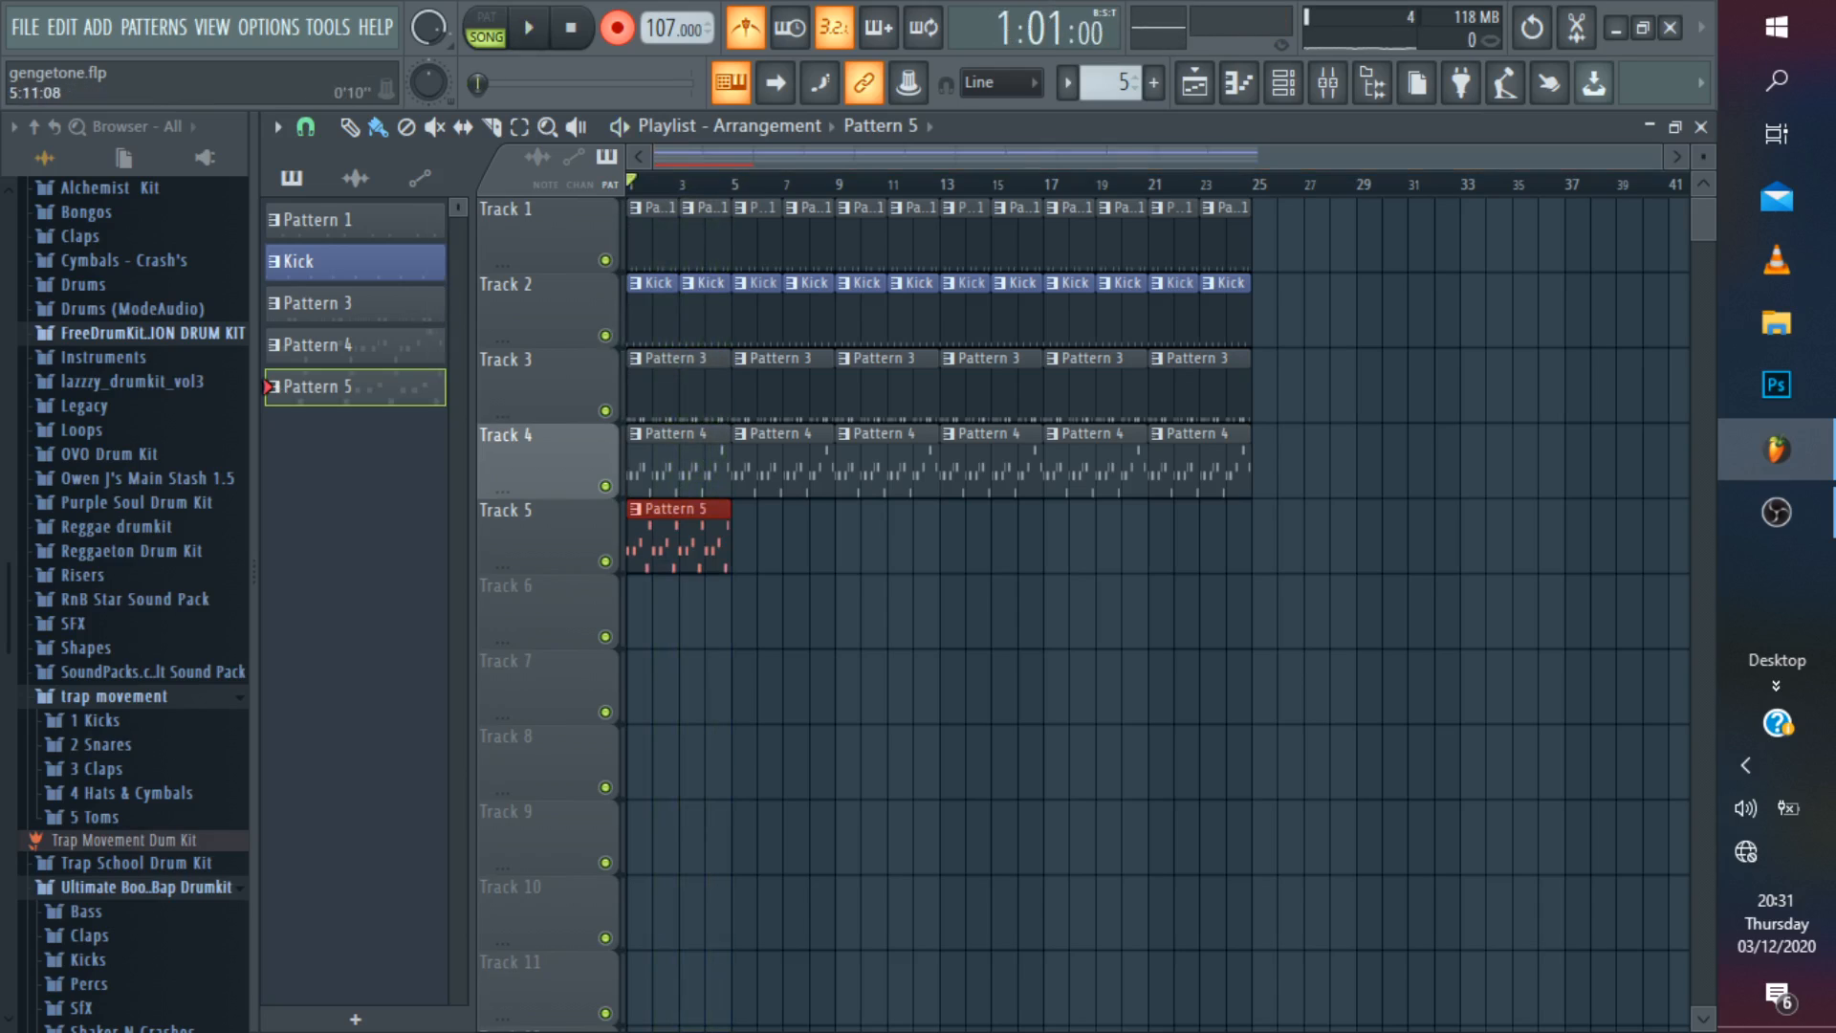
{"action": "left_click", "coordinate": [617, 28]}
Play back the arrangement and open Pattern 5's recorded Flute notes in the piano roll.
{"action": "key", "text": "space"}
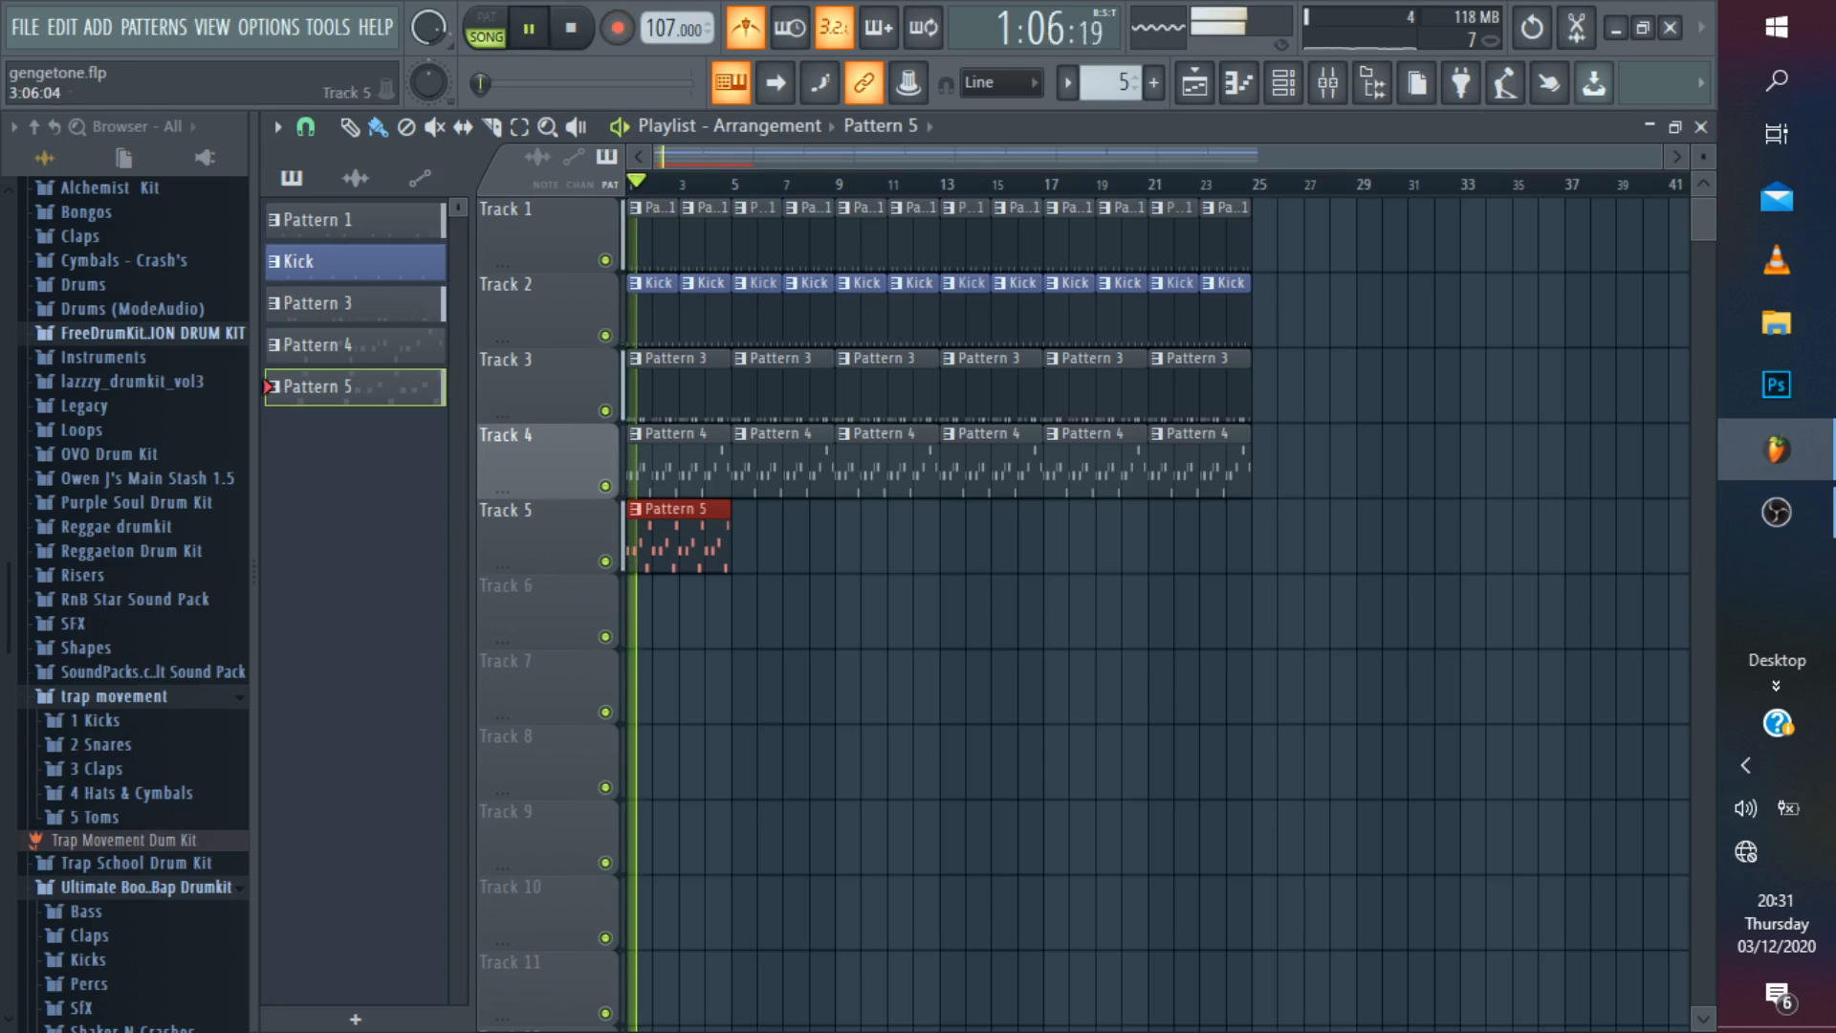
{"action": "key", "text": "F7"}
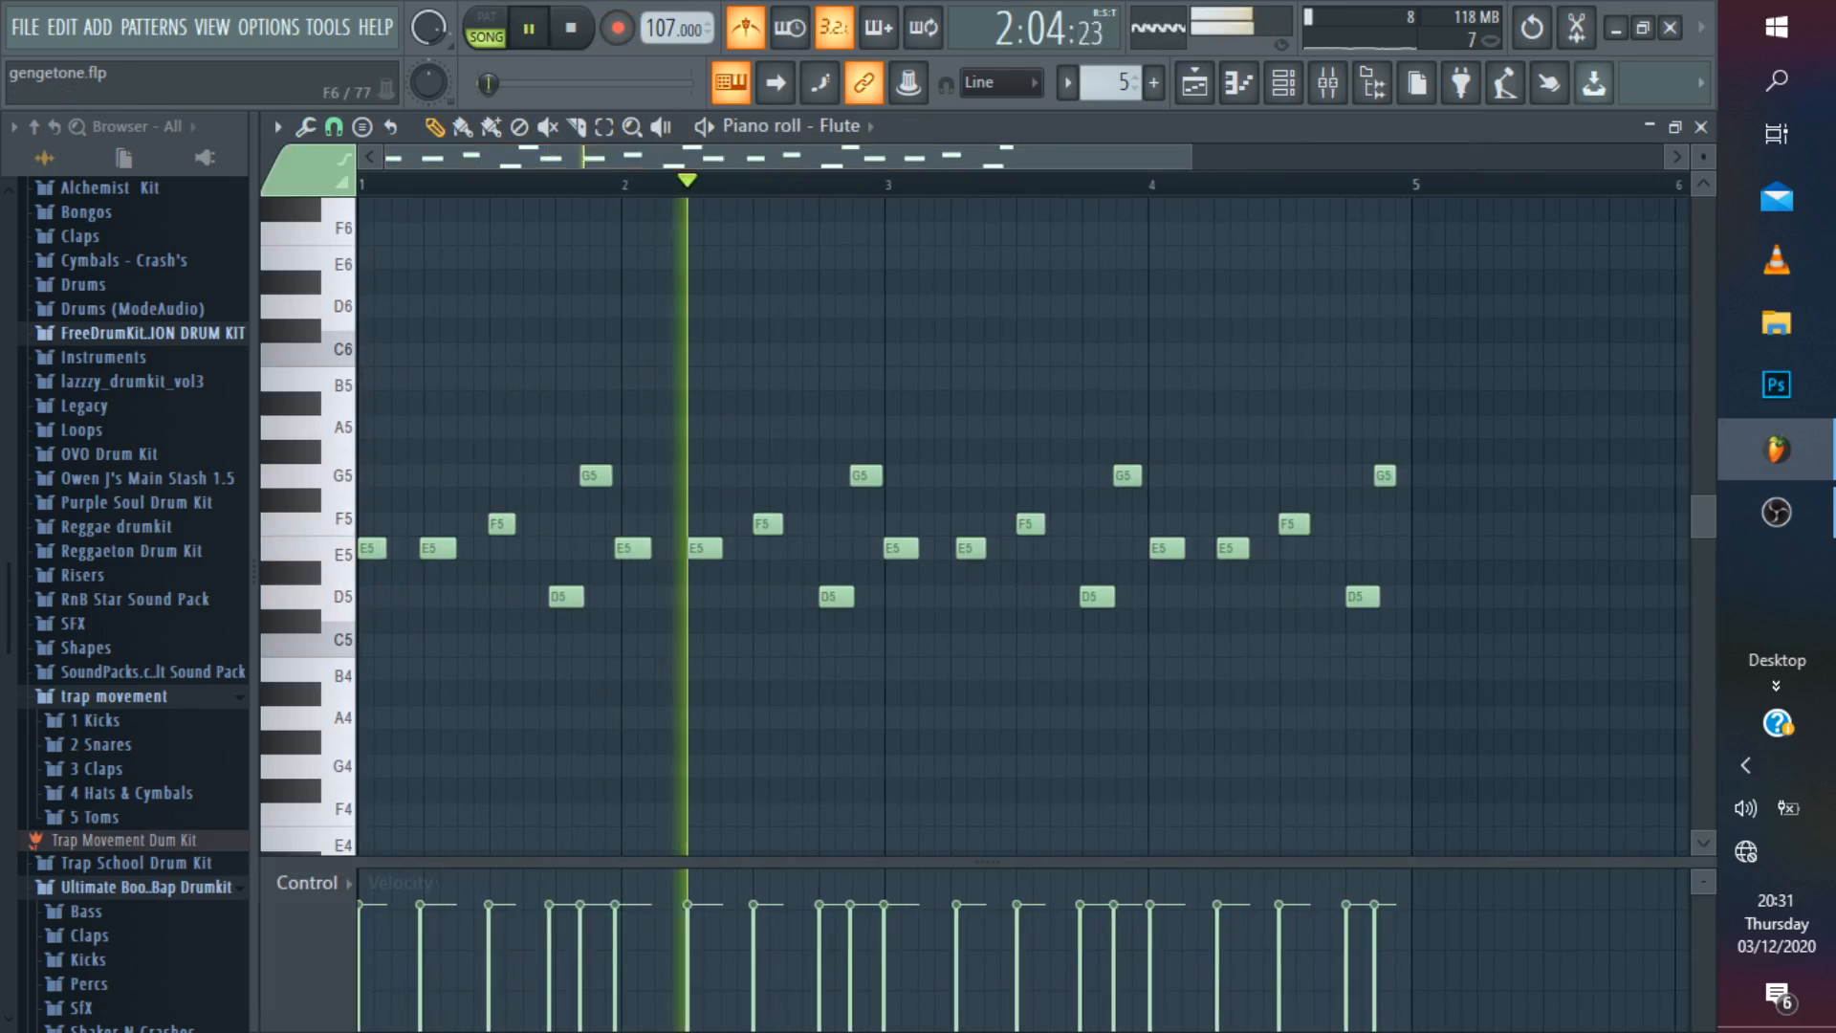
Stop playback, quantize Pattern 5's recorded Flute notes to the grid, and play the arrangement again.
{"action": "key", "text": "space"}
{"action": "key", "text": "ctrl+q"}
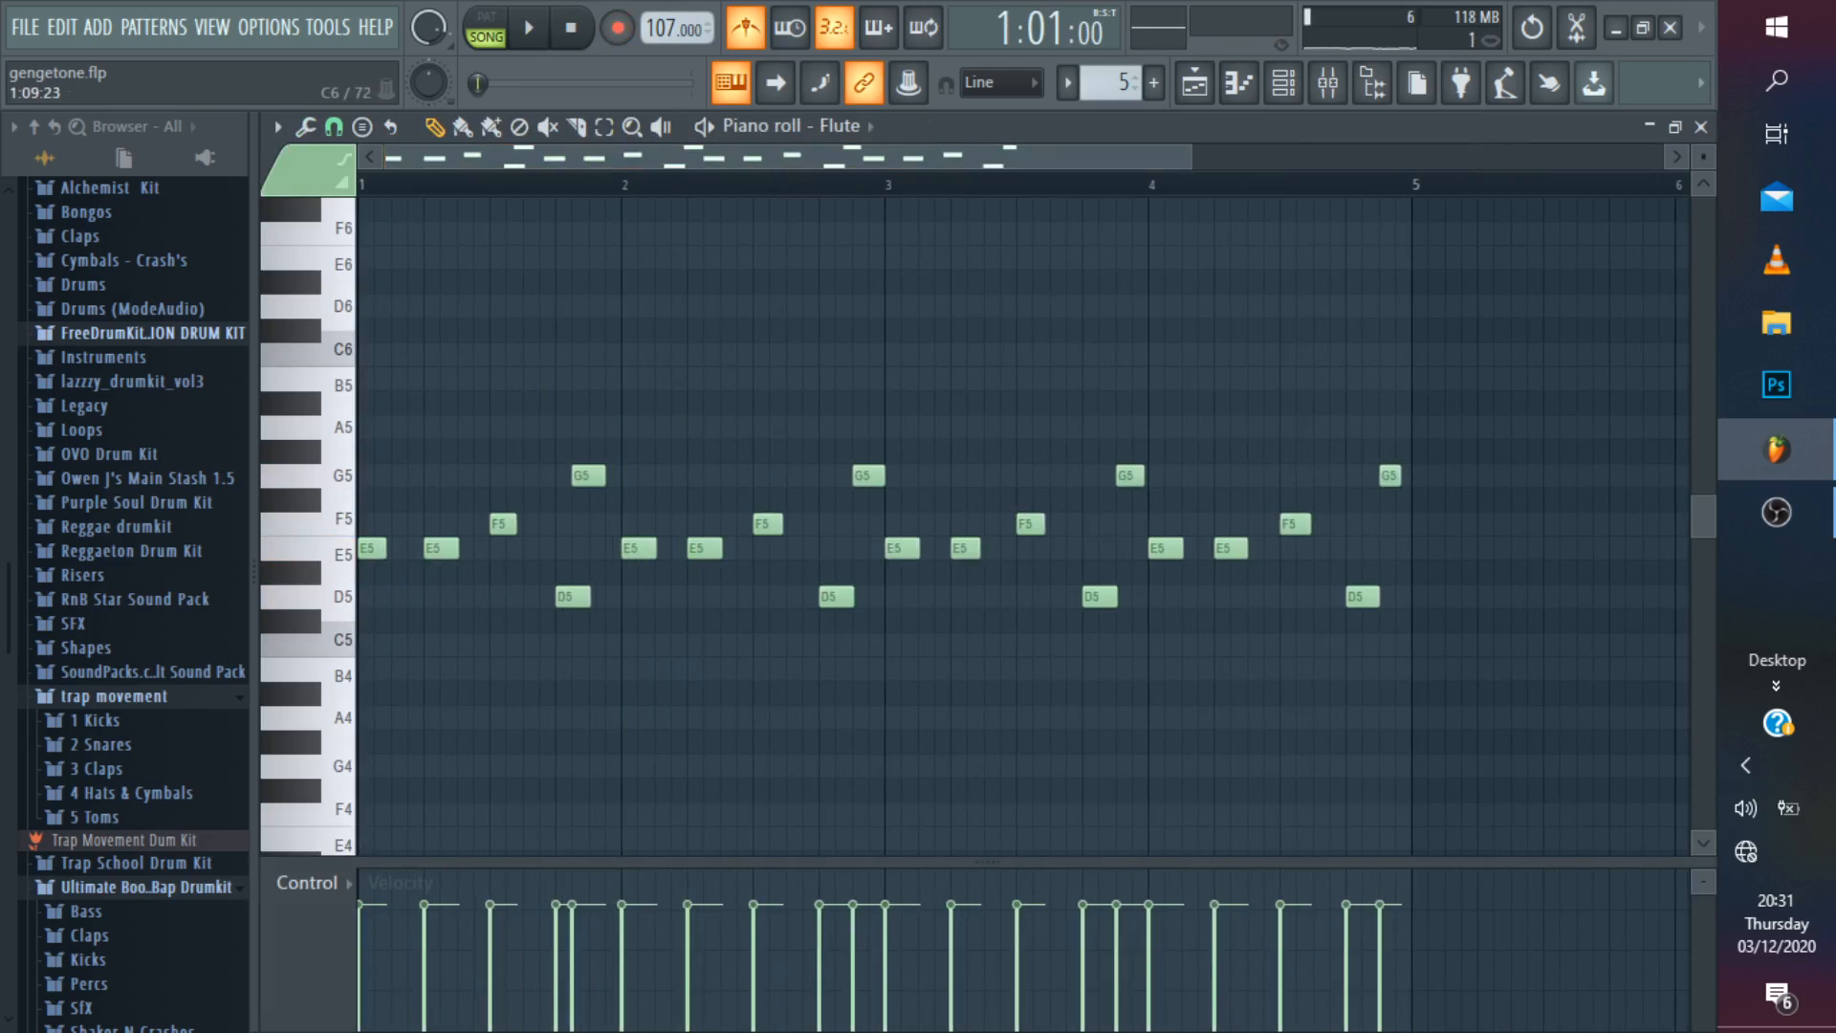
{"action": "key", "text": "space"}
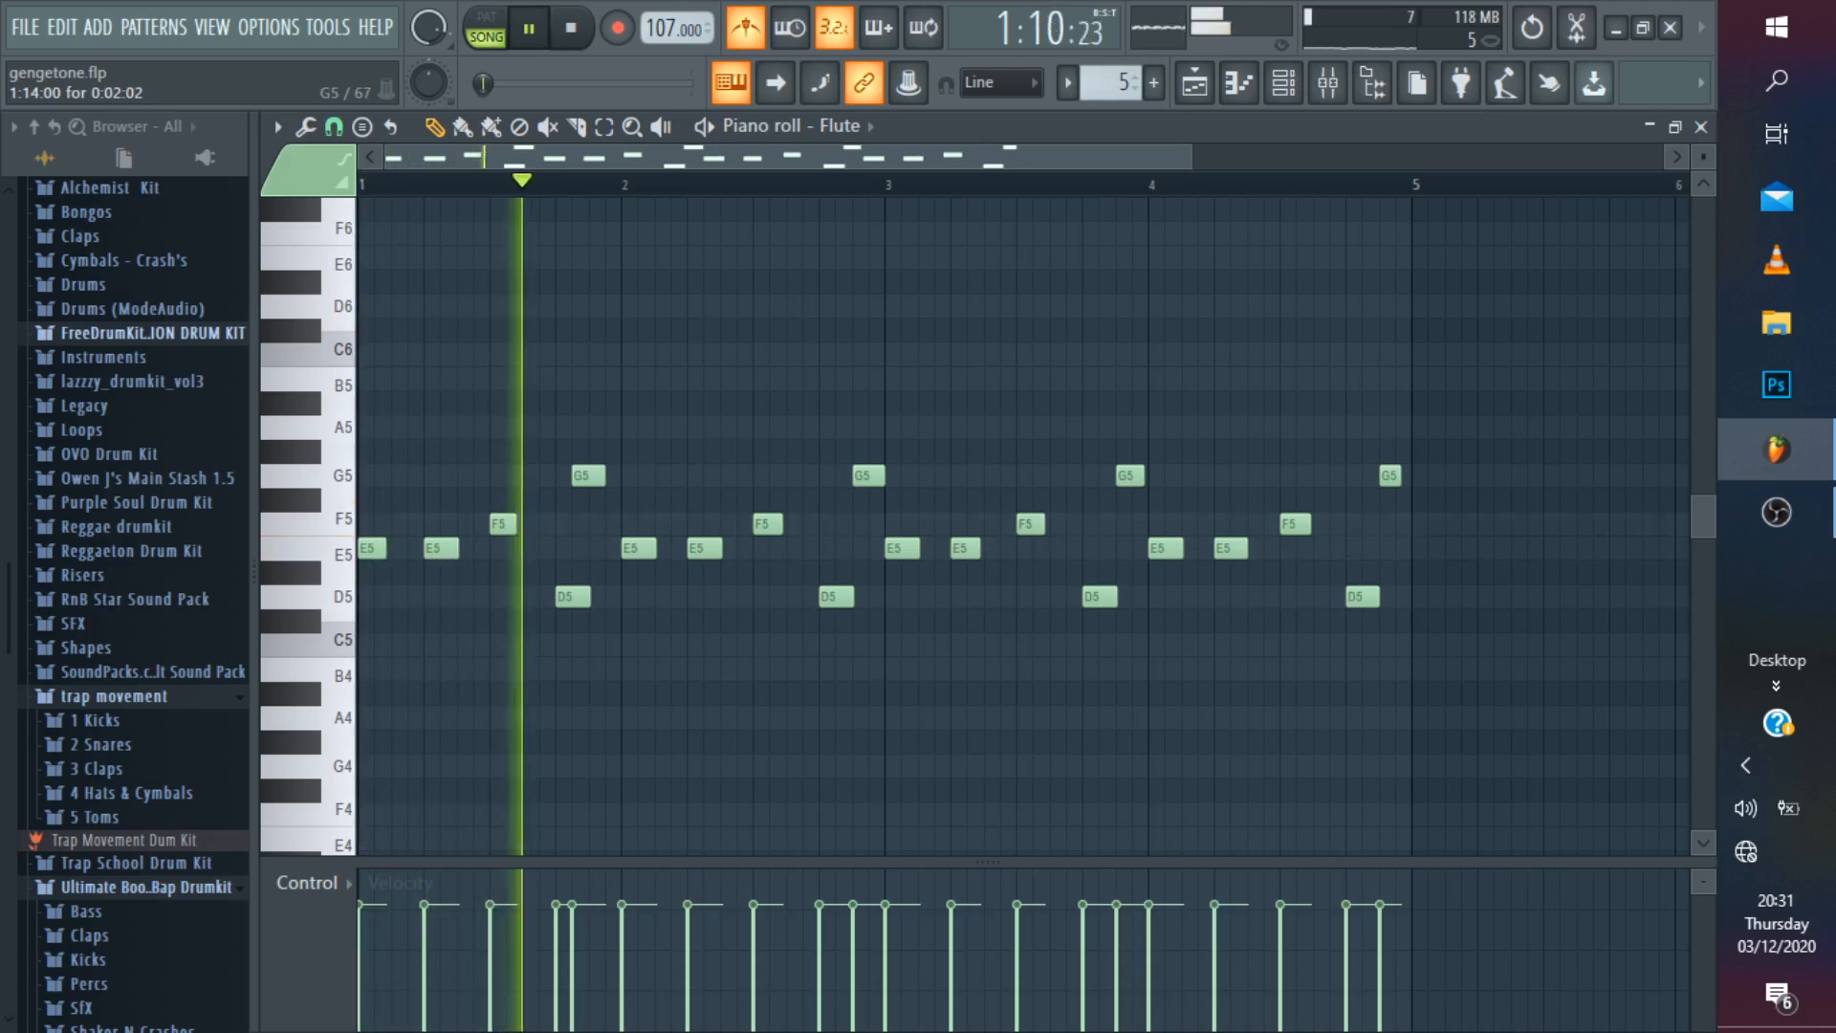
Move the first bar's G5 note slightly later, check it in playback, and transpose all Flute notes up one octave.
{"action": "left_click_drag", "start_coordinate": [588, 476], "coordinate": [605, 476]}
{"action": "key", "text": "space"}
{"action": "key", "text": "space"}
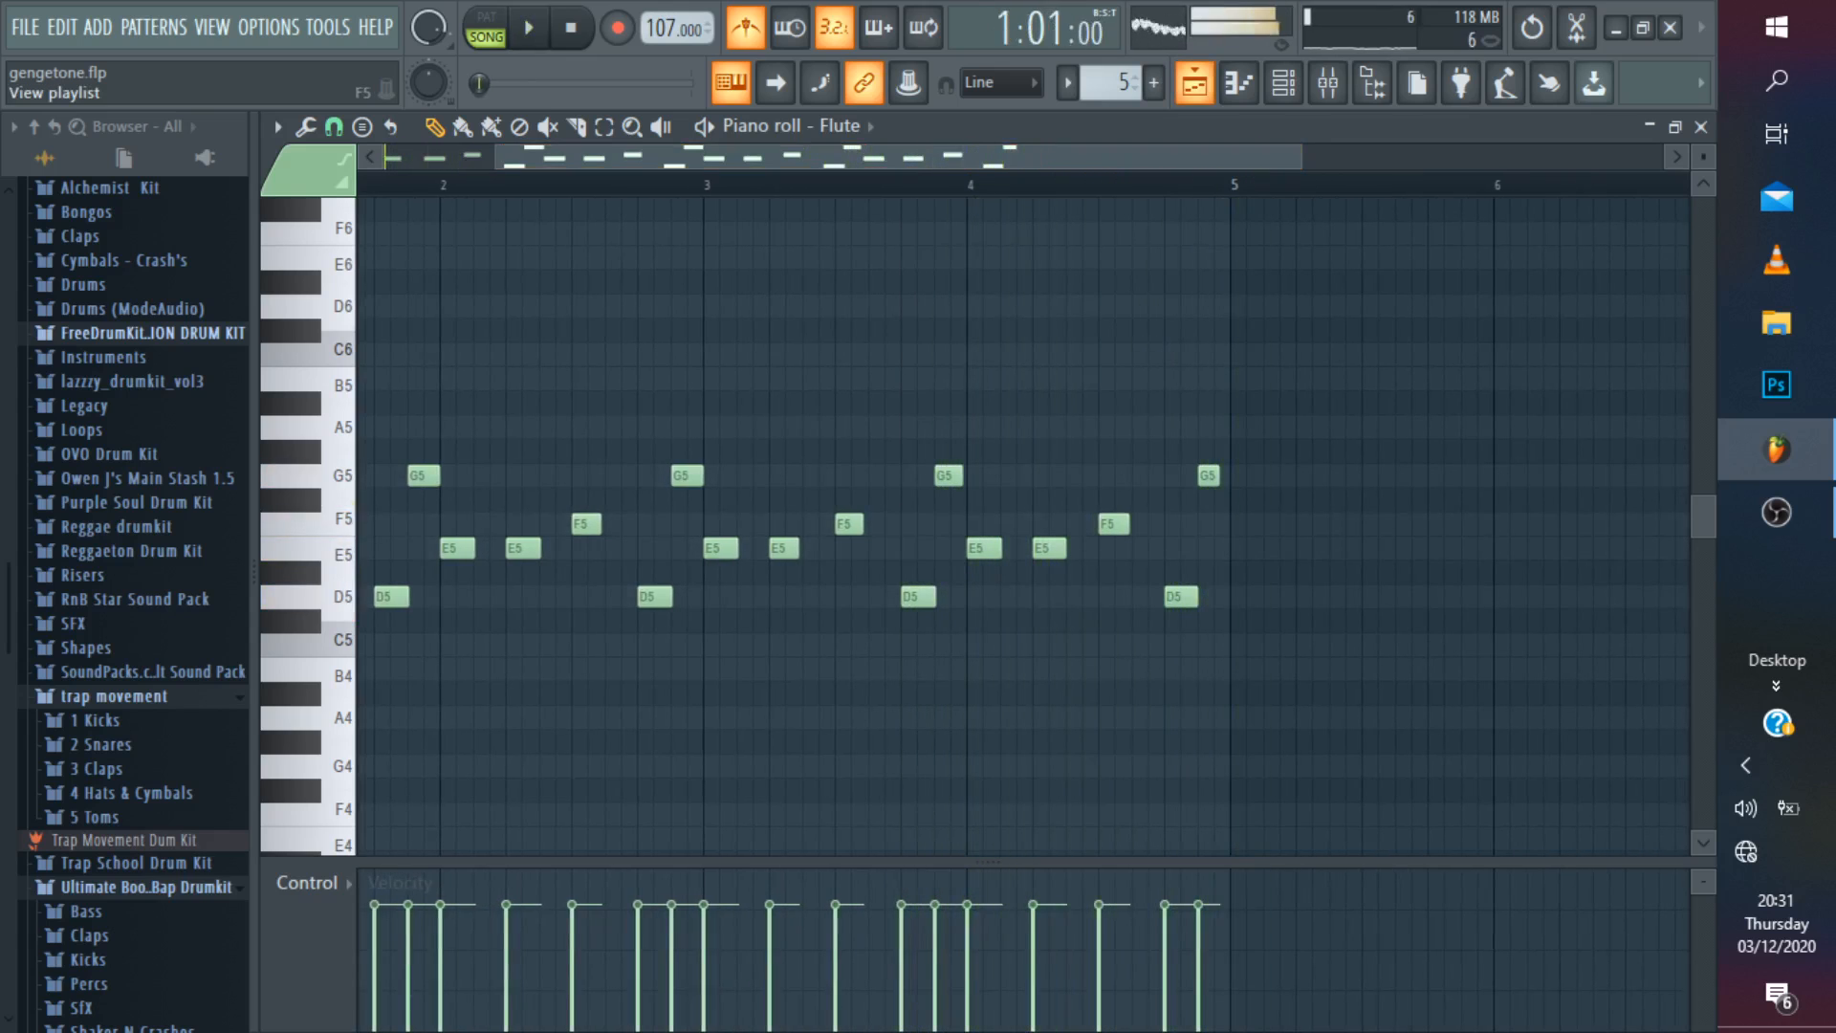
{"action": "key", "text": "ctrl+Up"}
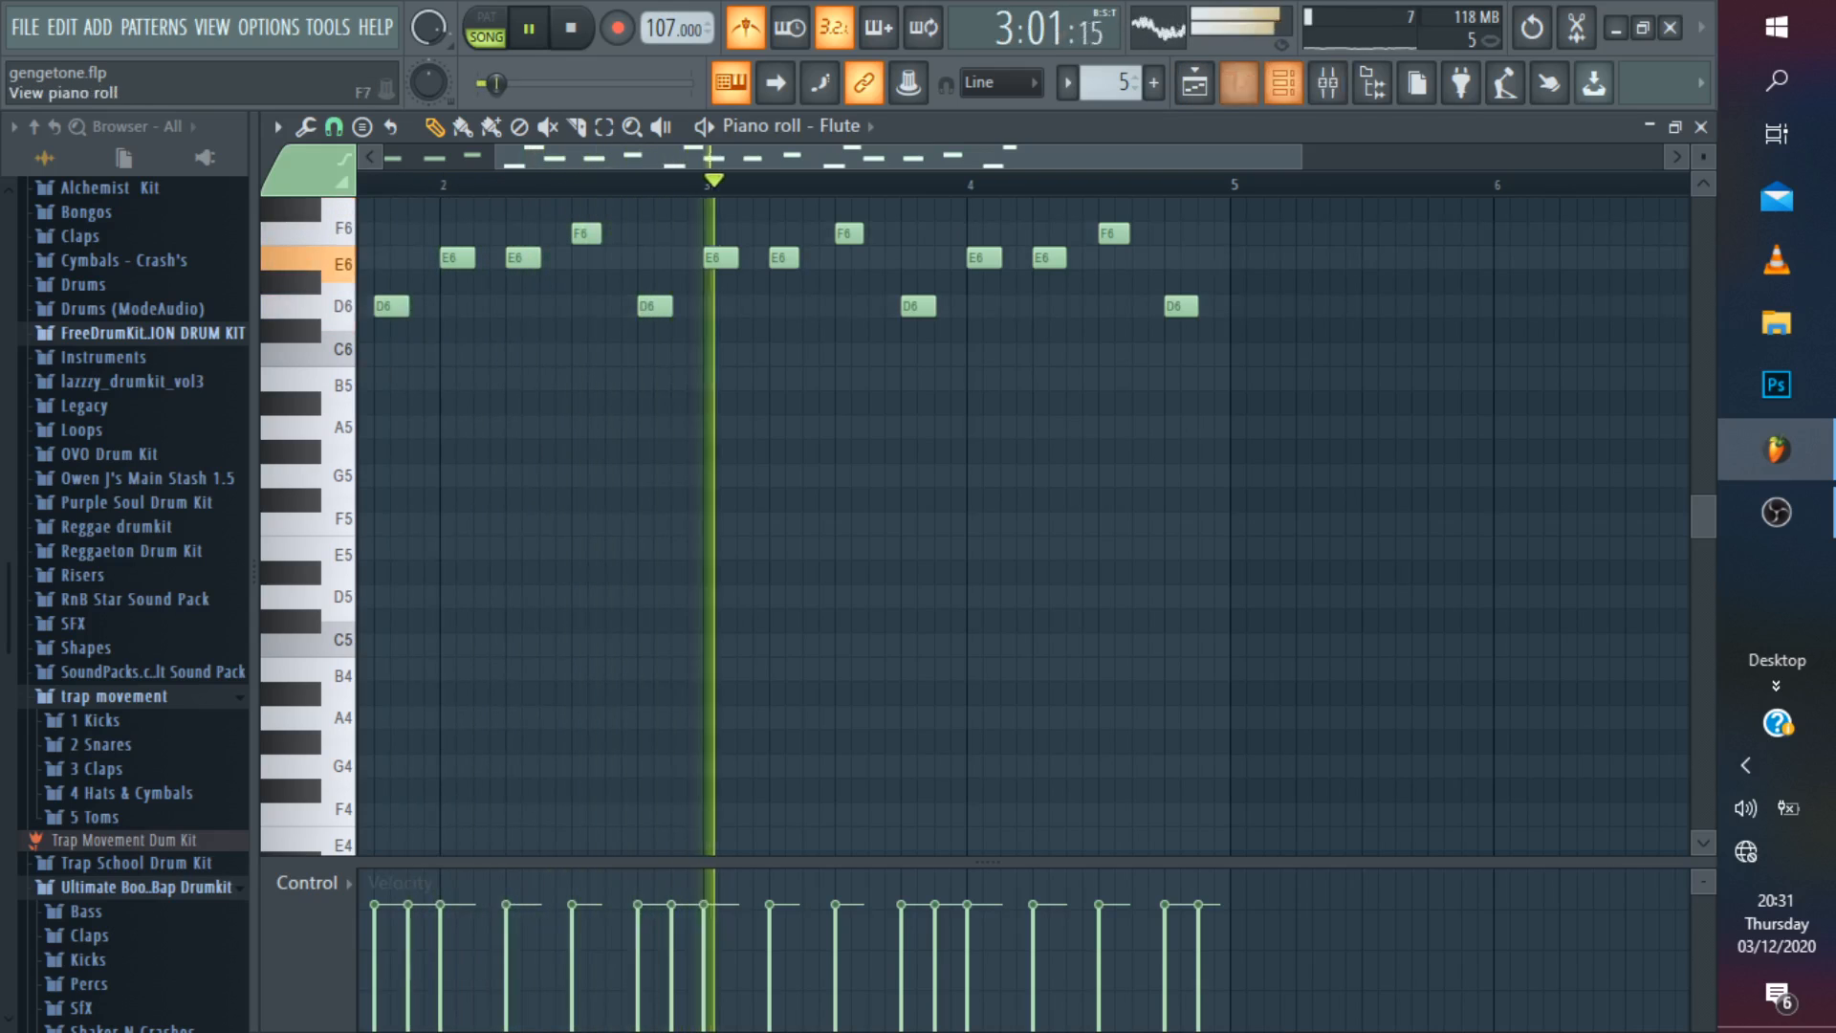
Return to the playlist and repeat Pattern 5's clip along Track 5, removing the copies past bar 25.
{"action": "key", "text": "F5"}
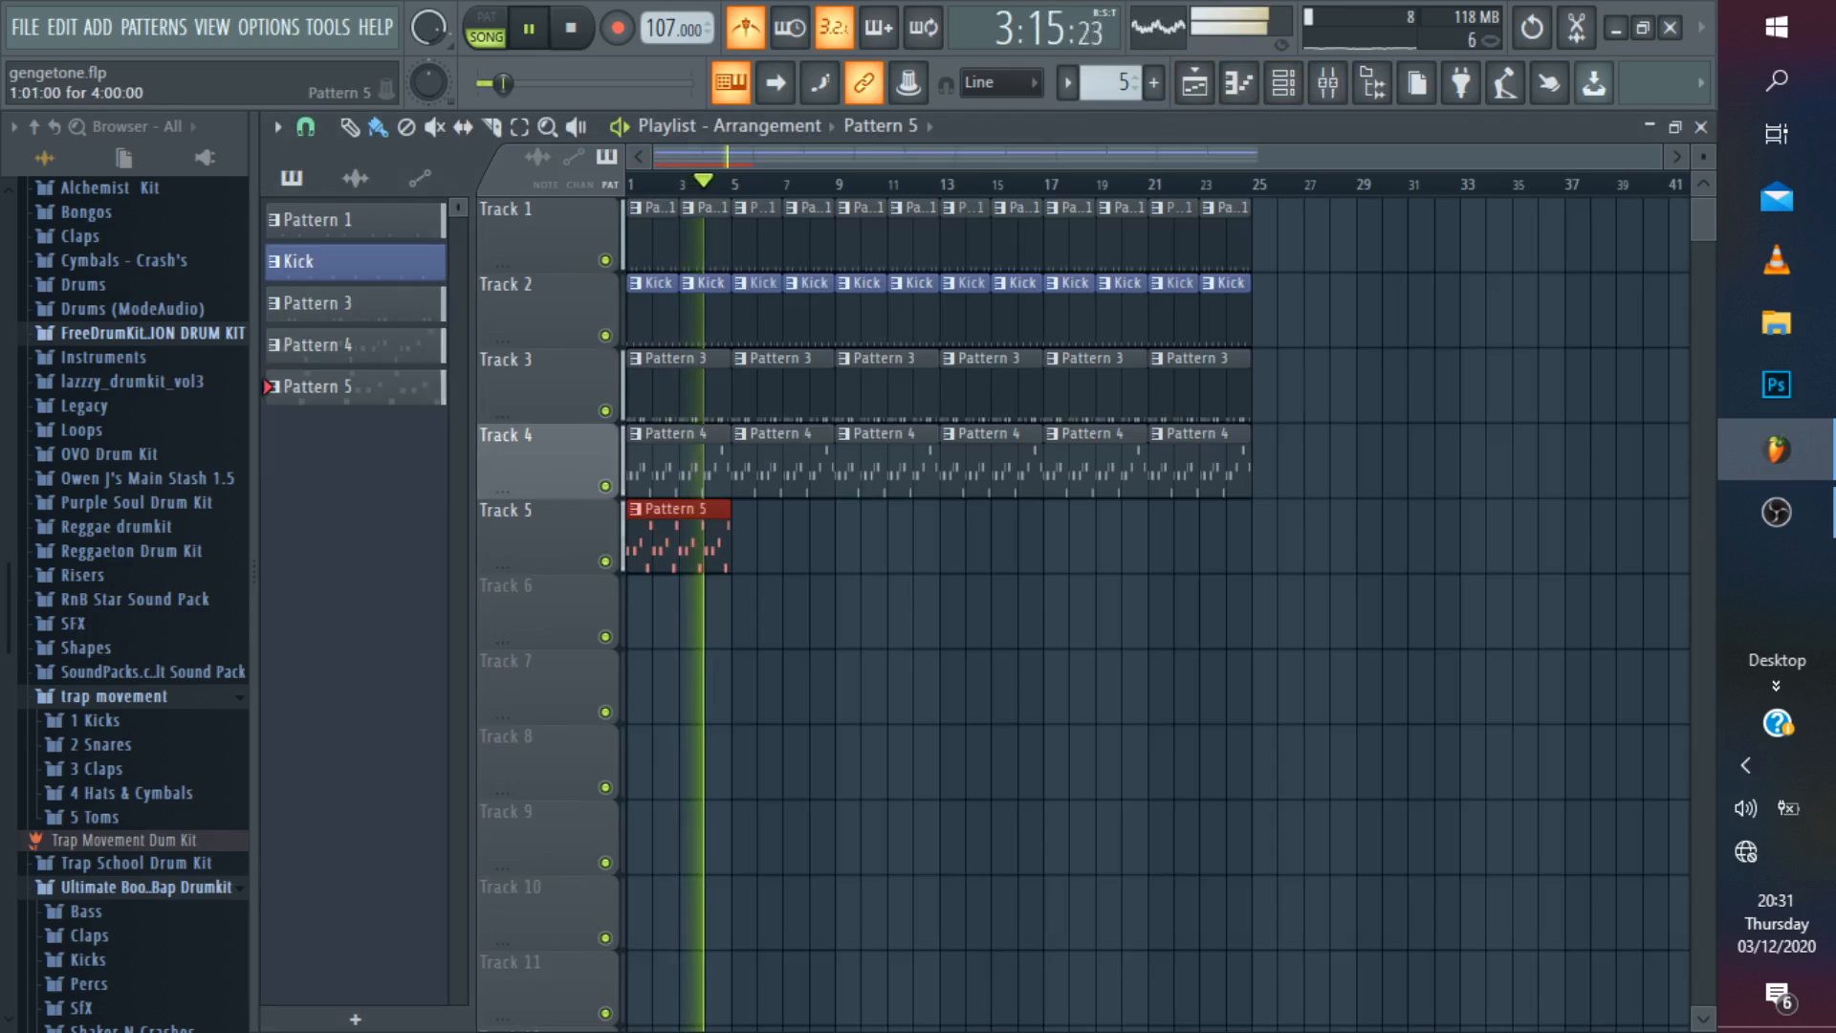
{"action": "key", "text": "space"}
{"action": "key", "text": "ctrl+b"}
{"action": "key", "text": "ctrl+b"}
{"action": "key", "text": "ctrl+b"}
{"action": "mouse_move", "coordinate": [1026, 541]}
{"action": "left_mouse_down"}
{"action": "mouse_move", "coordinate": [1150, 540]}
{"action": "mouse_move", "coordinate": [977, 541]}
{"action": "left_mouse_up"}
Play the arrangement from the start with Pattern 5 repeated across Track 5.
{"action": "key", "text": "space"}
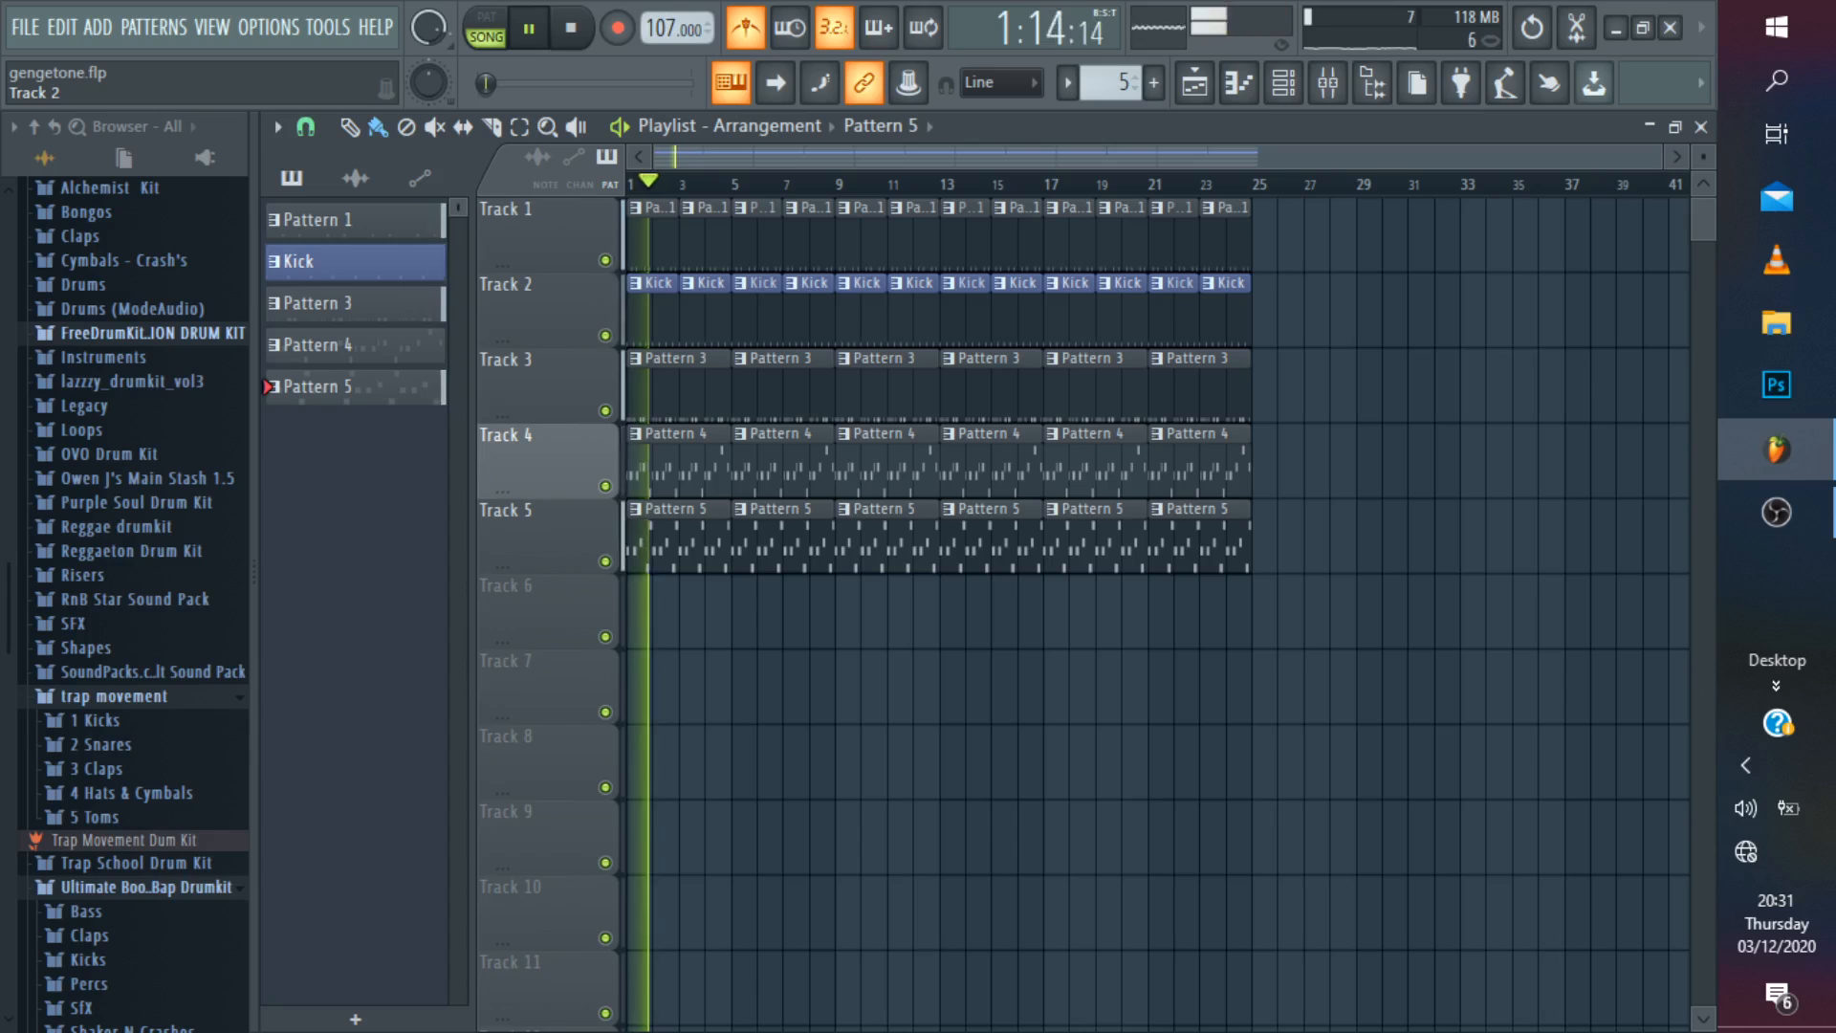
{"action": "key", "text": "space"}
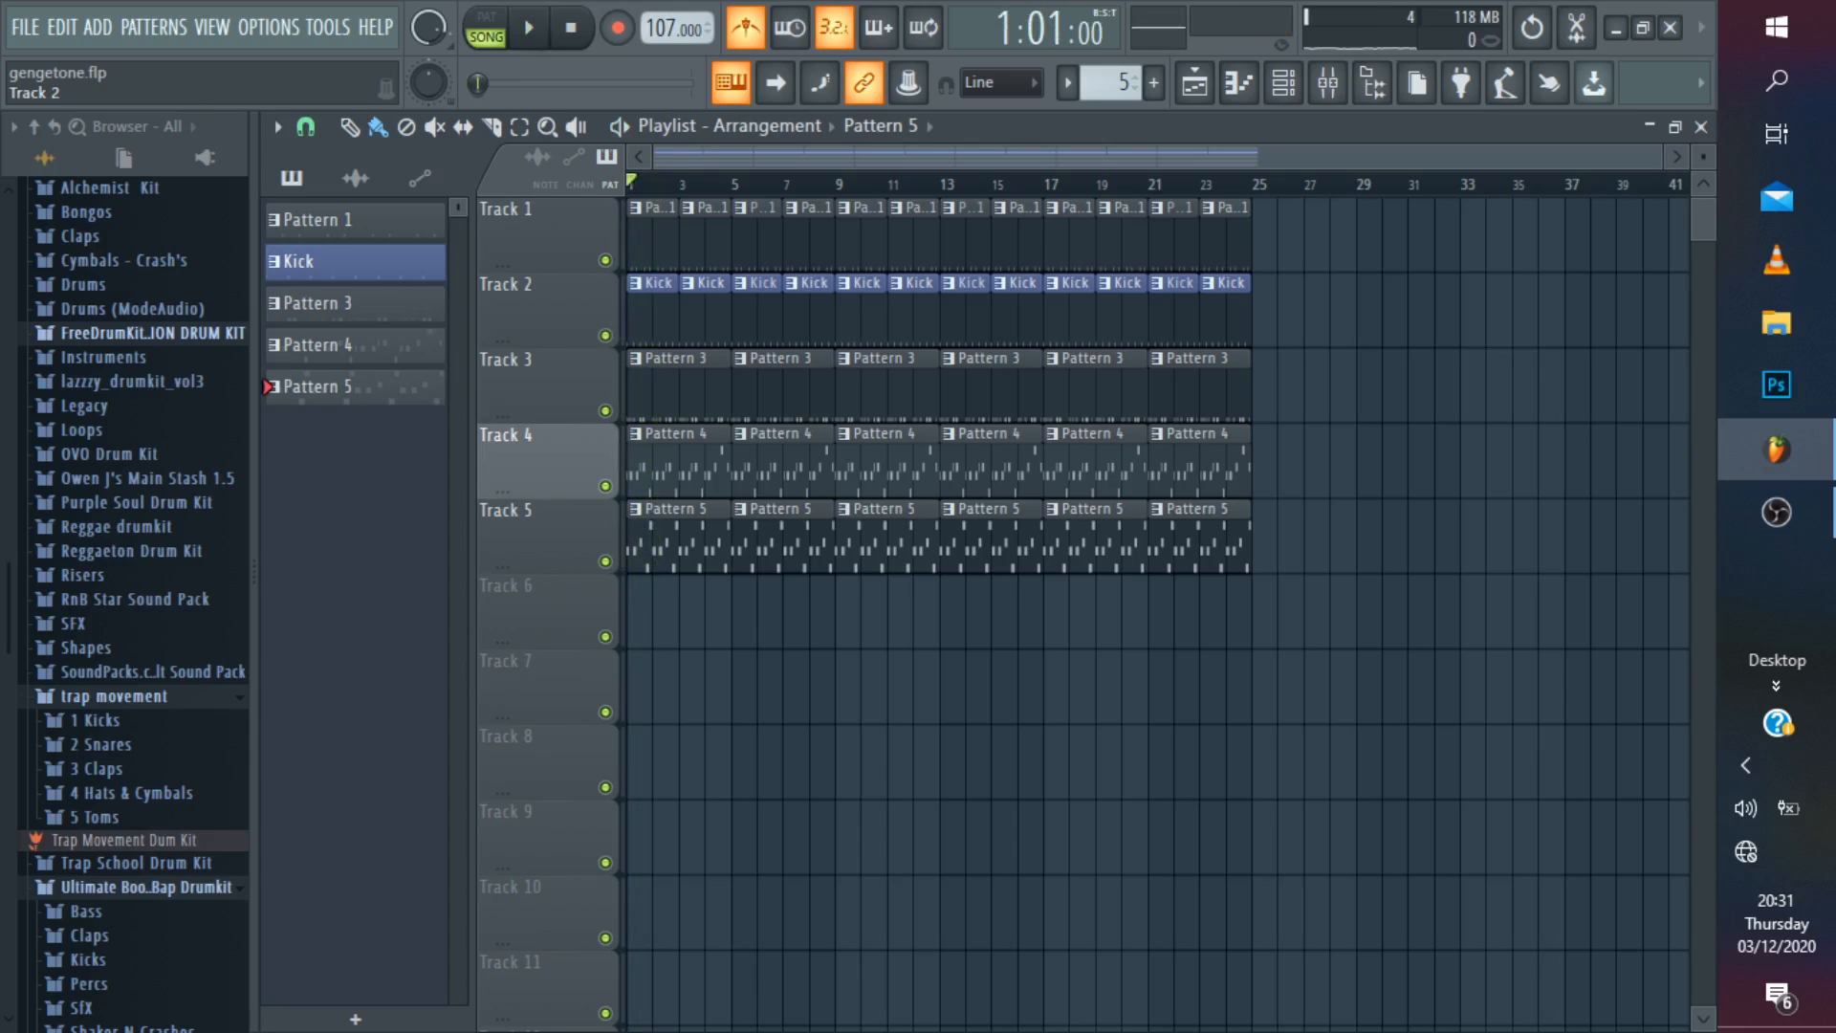
{"action": "key", "text": "space"}
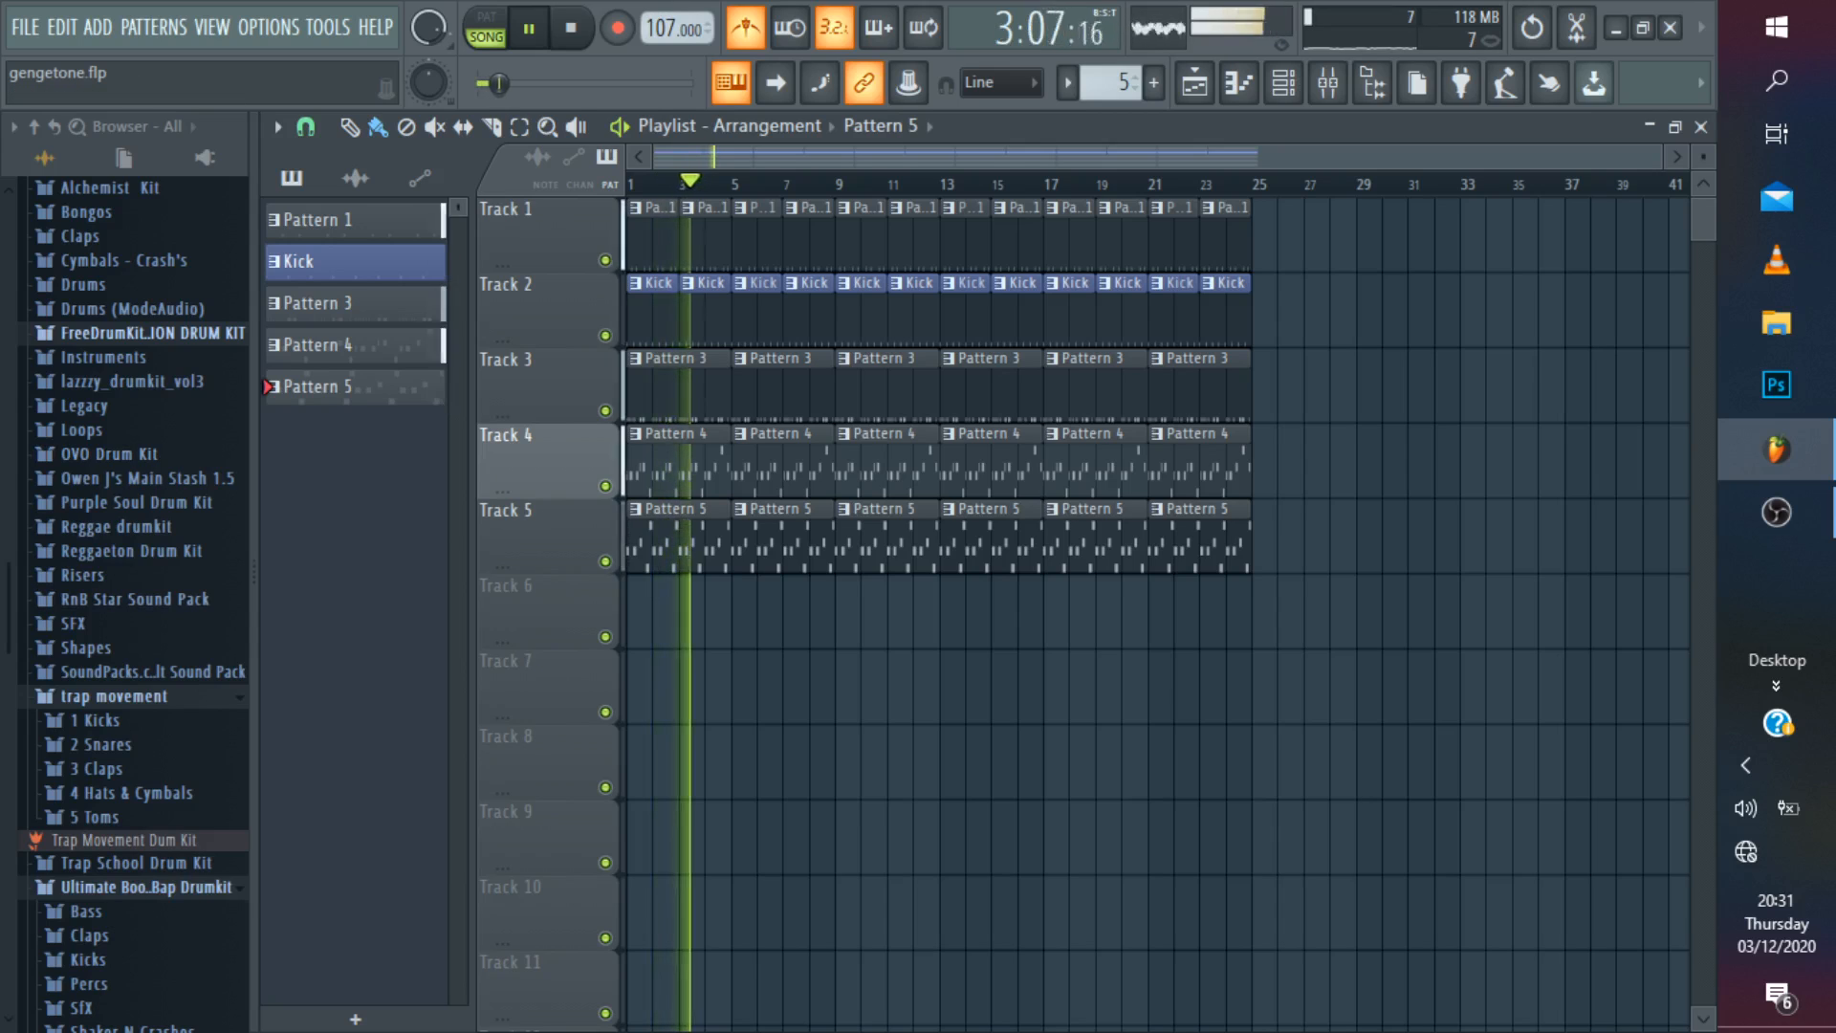
Collapse the trap movement and Ultimate Boom Bap Drumkit browser folders, and look briefly inside the Instruments folder.
{"action": "left_click", "coordinate": [113, 697]}
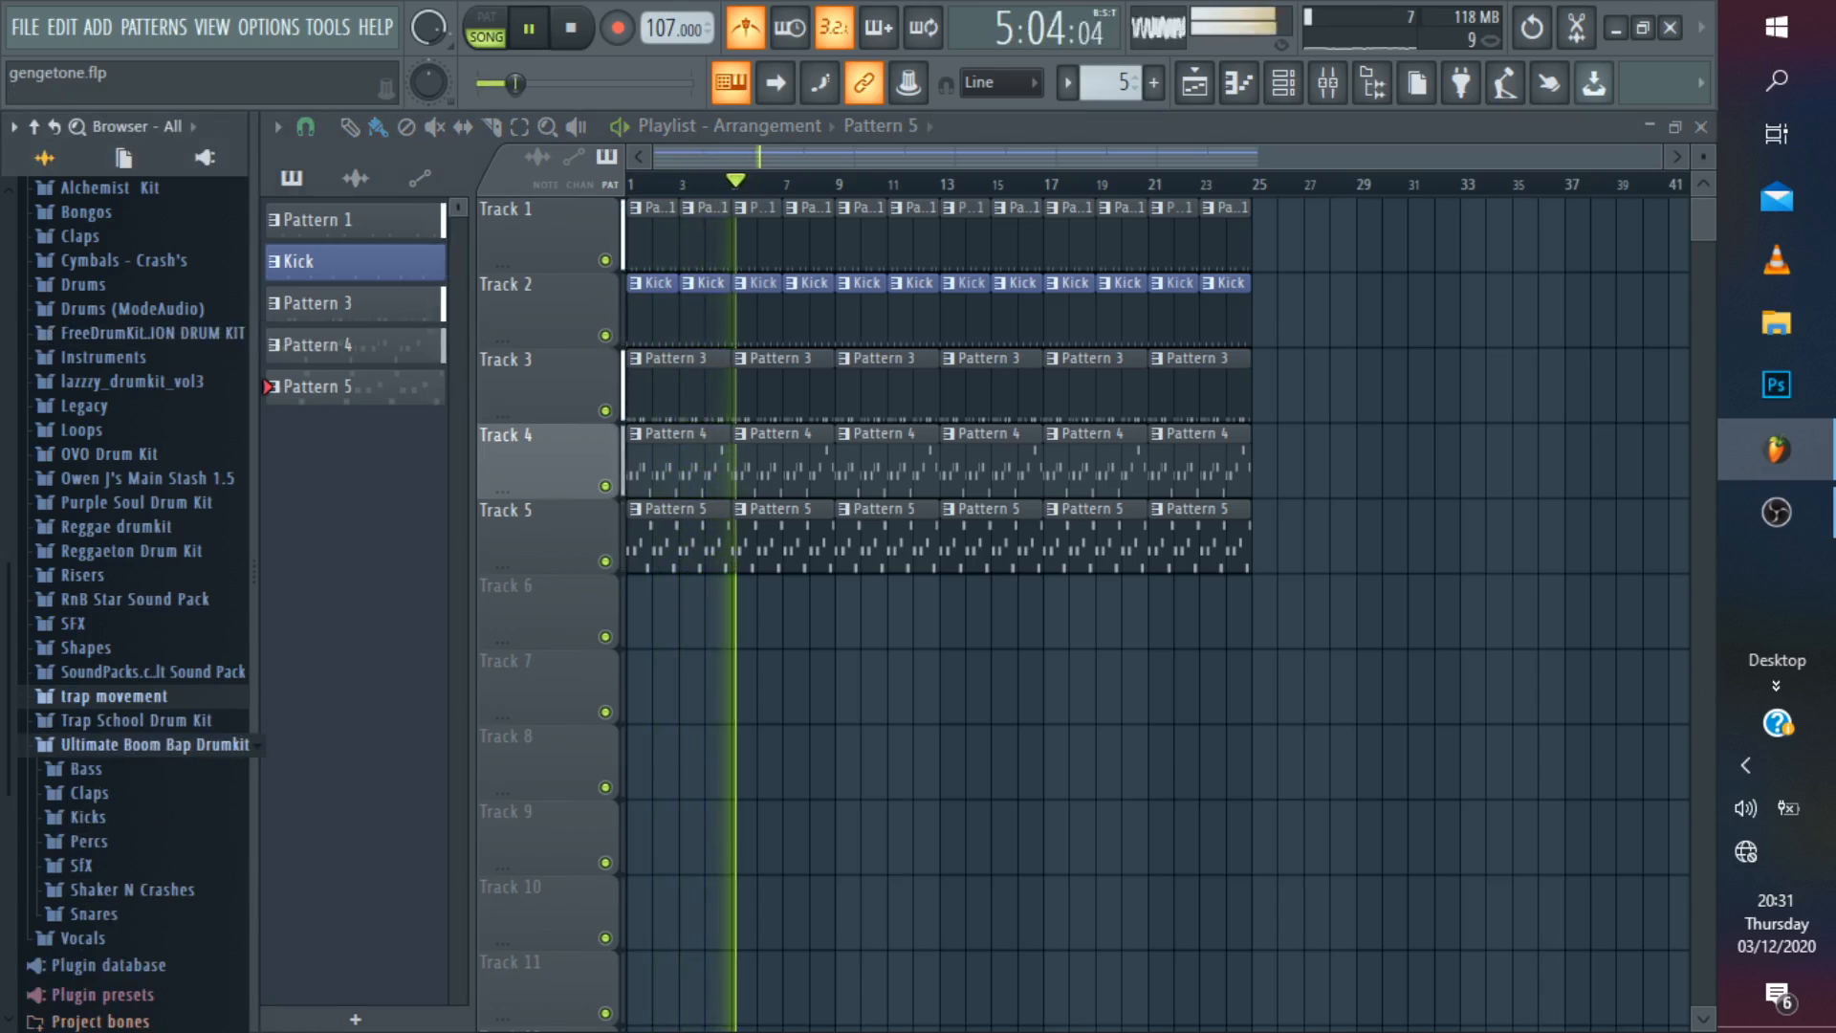
{"action": "left_click", "coordinate": [143, 744]}
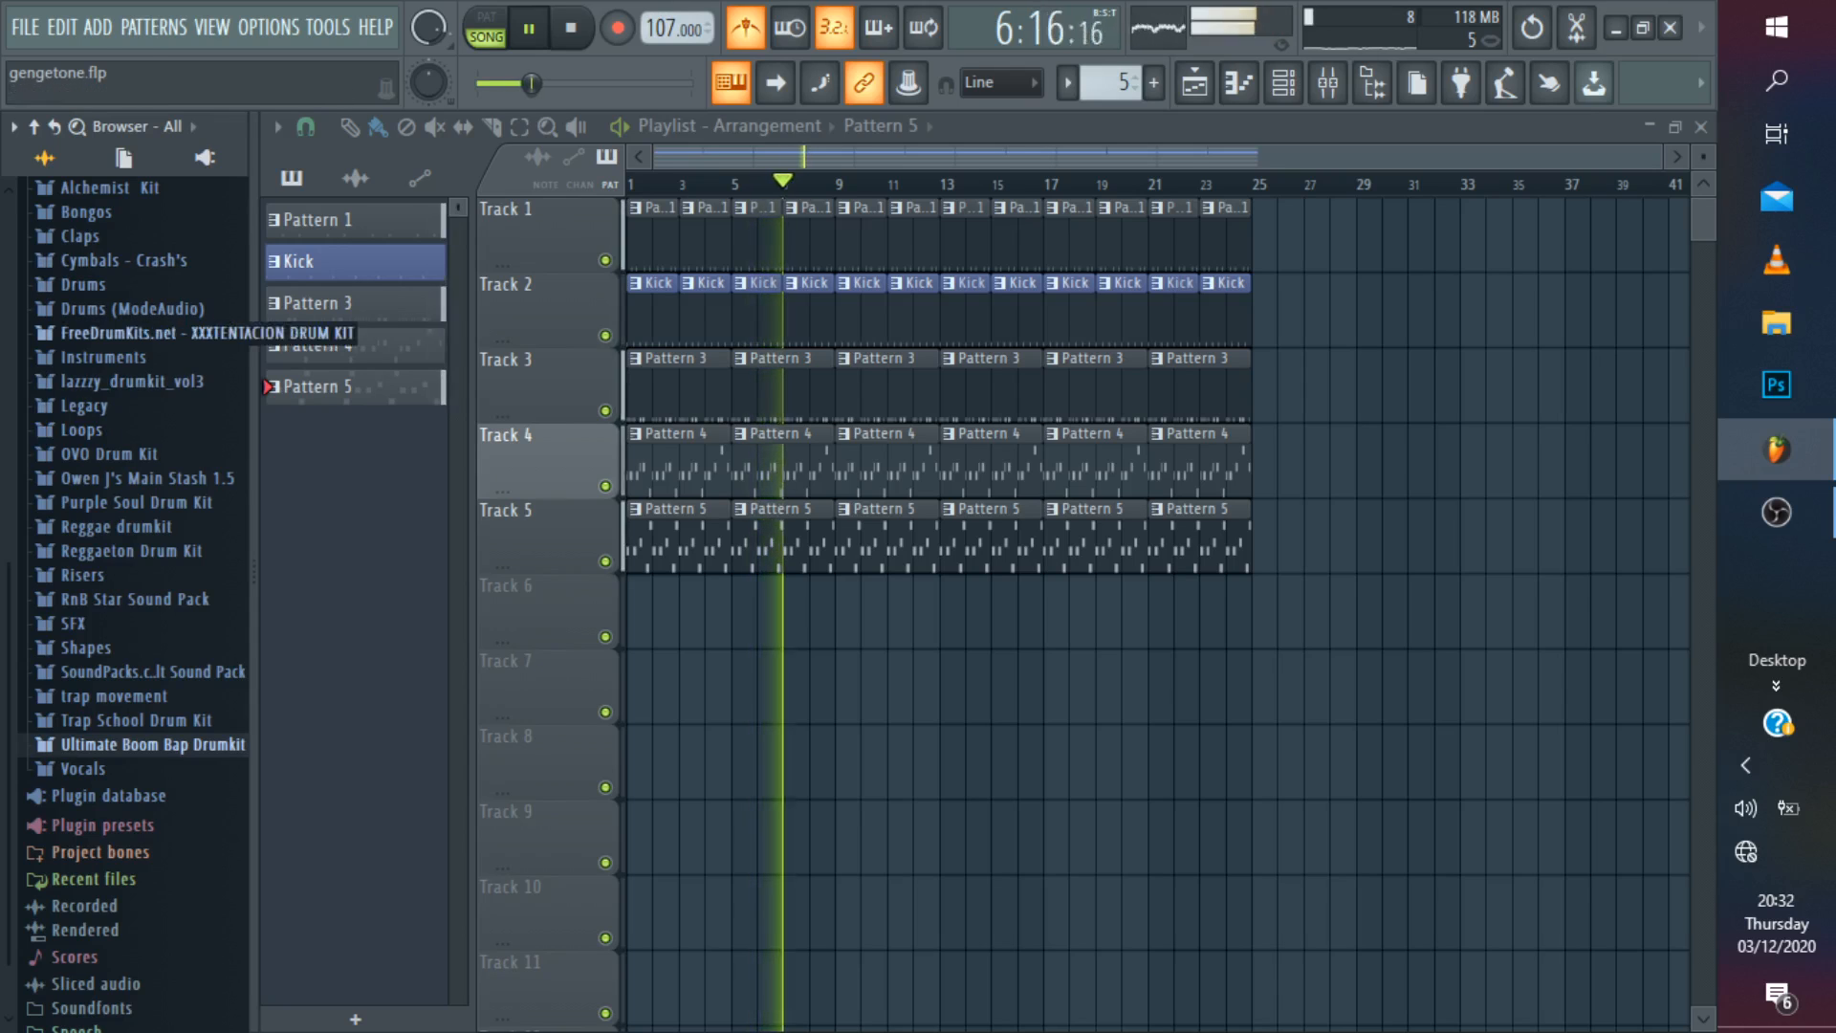
{"action": "left_click", "coordinate": [103, 357]}
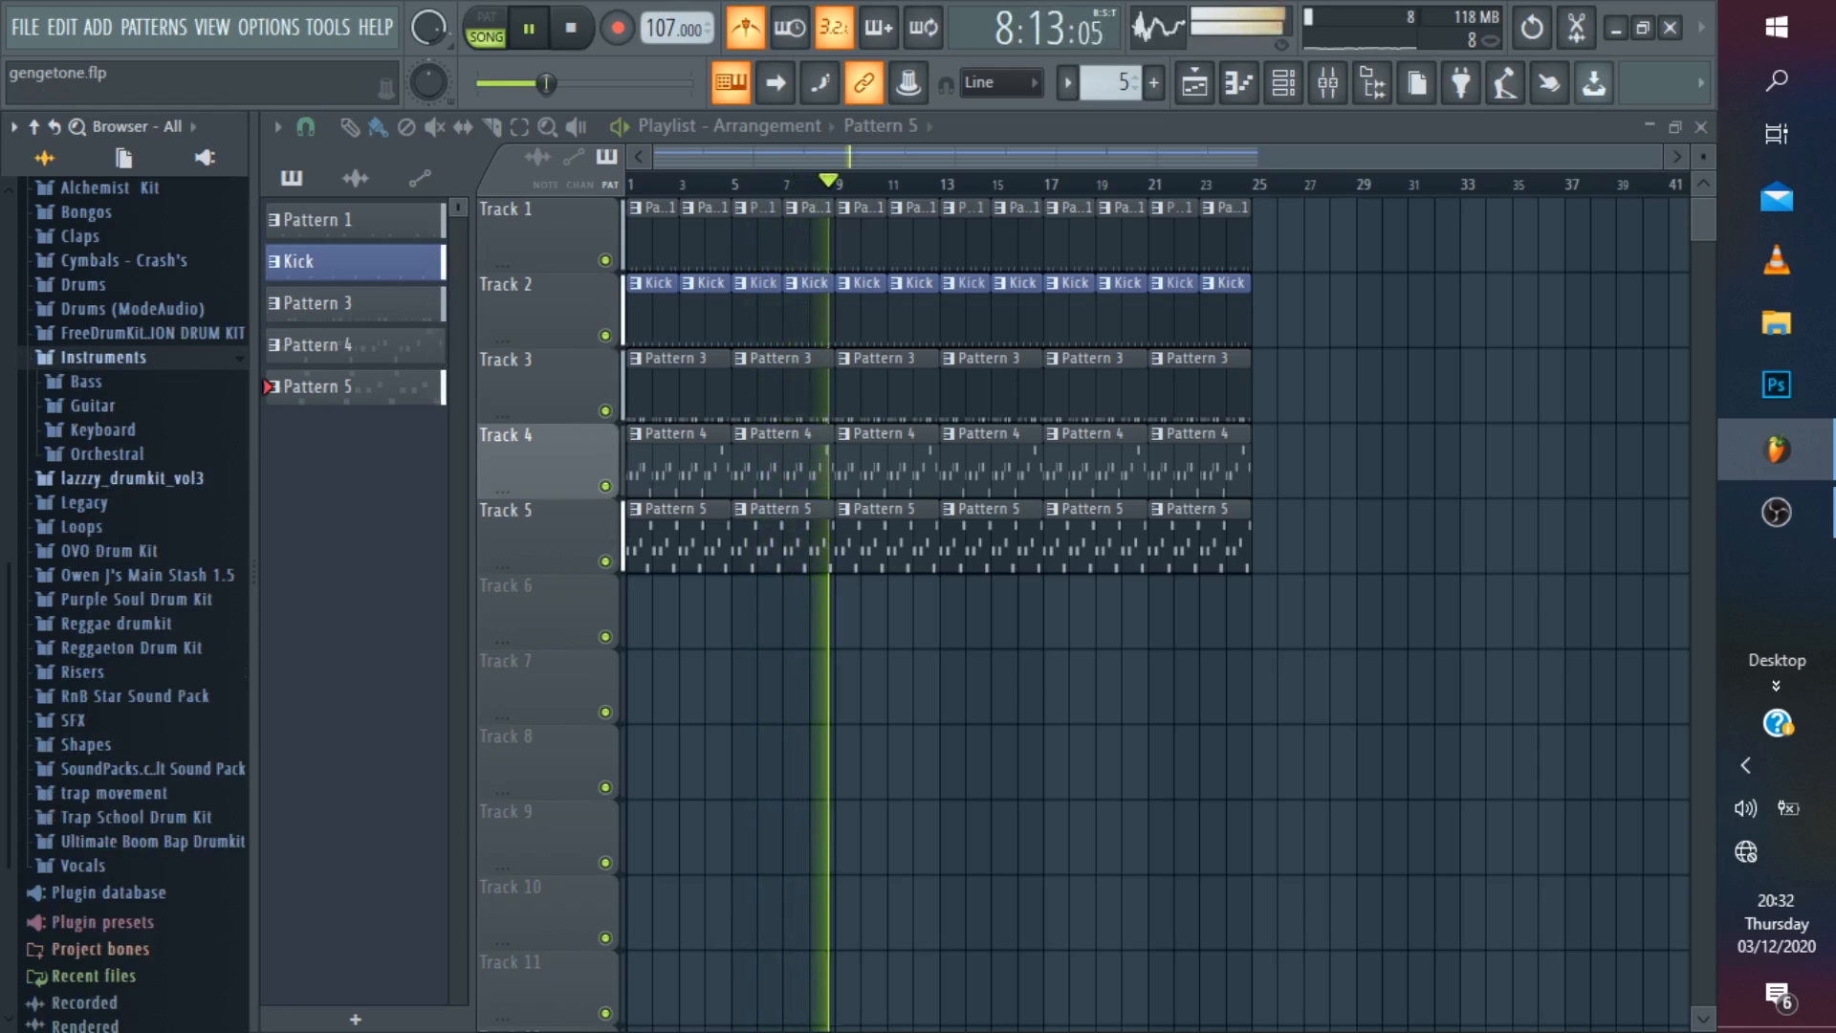
{"action": "left_click", "coordinate": [103, 356]}
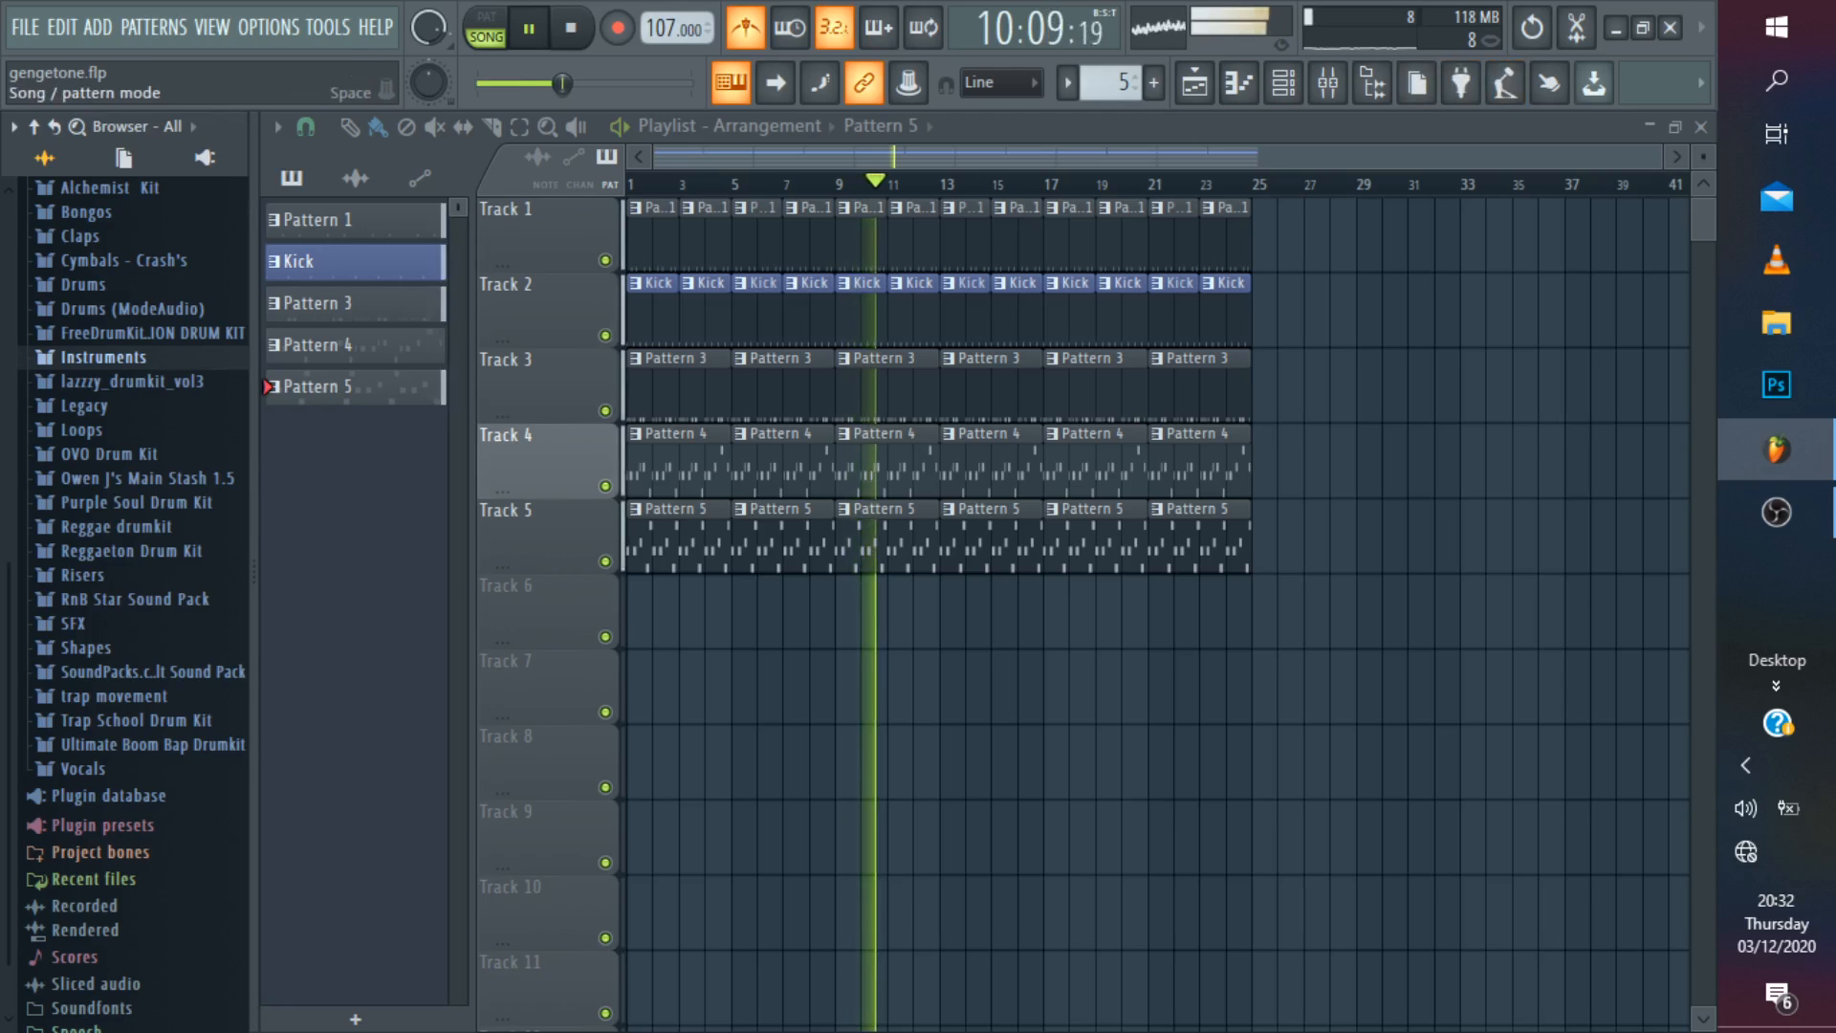
Open the project info and start the comments with "I WILL CONTINUE THE BEATIN THE NEXT PART".
{"action": "key", "text": "F11"}
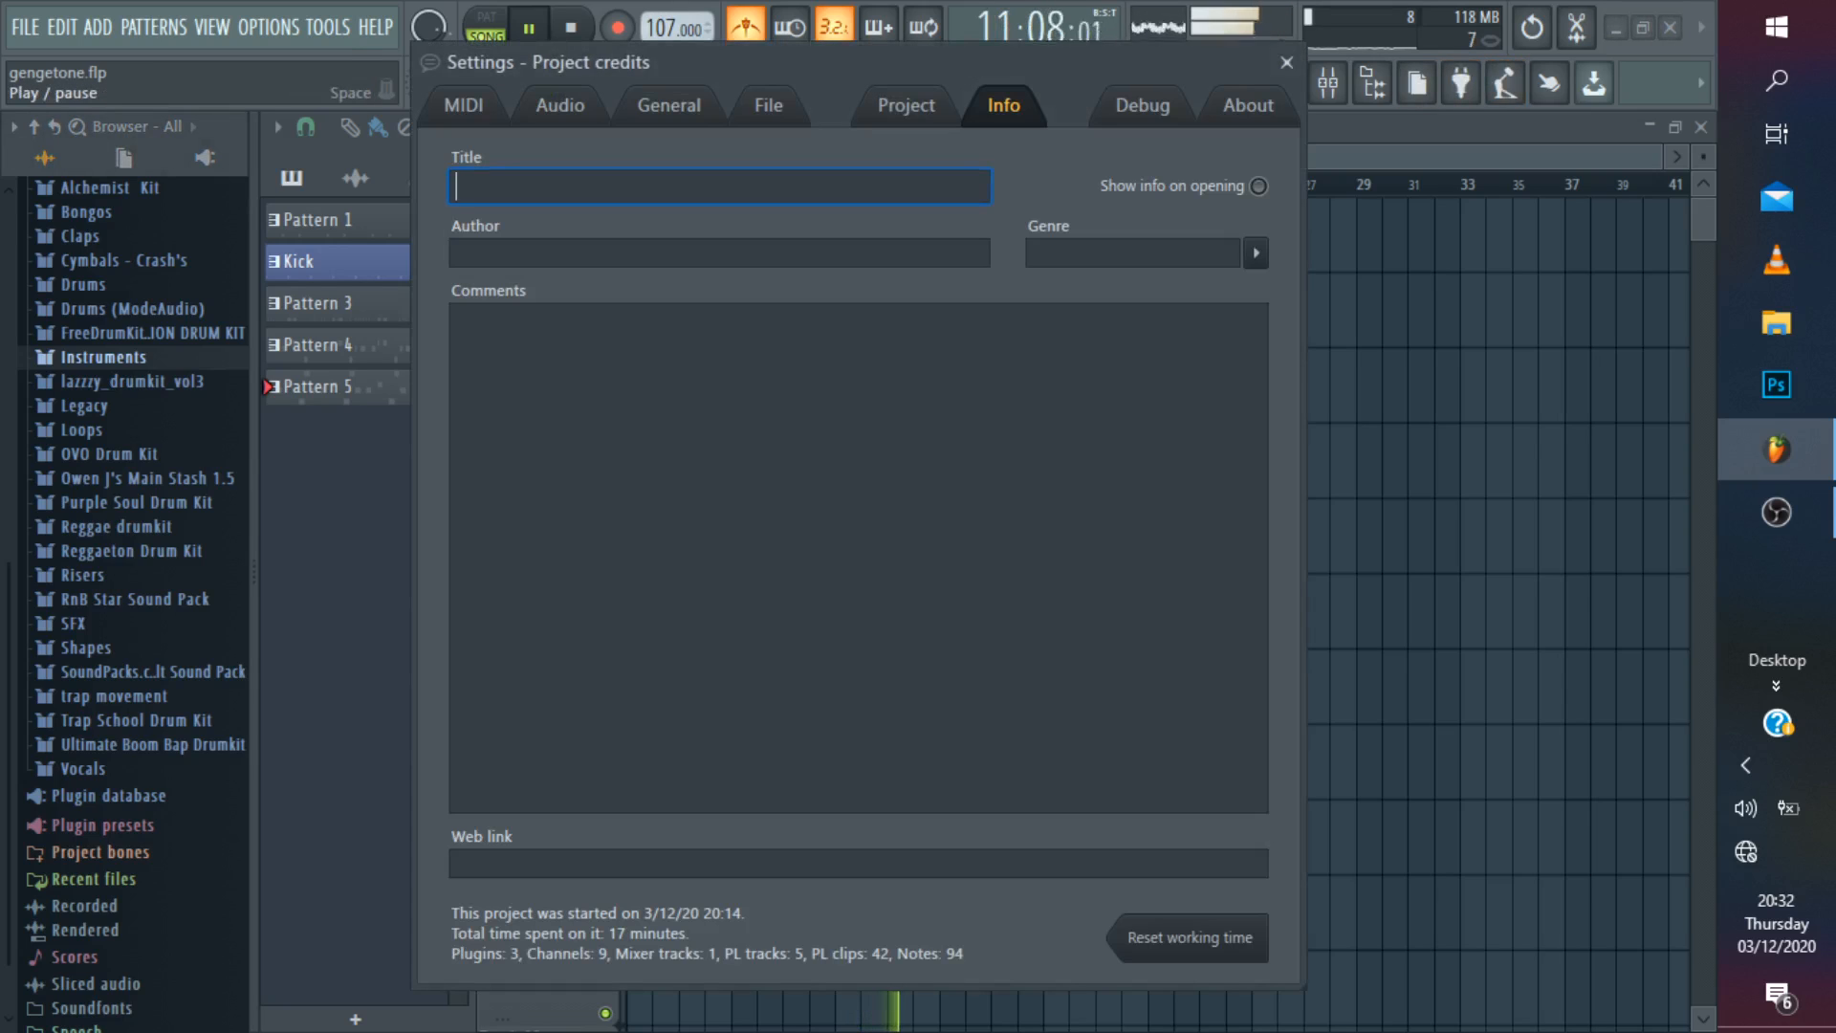
{"action": "left_click", "coordinate": [858, 557]}
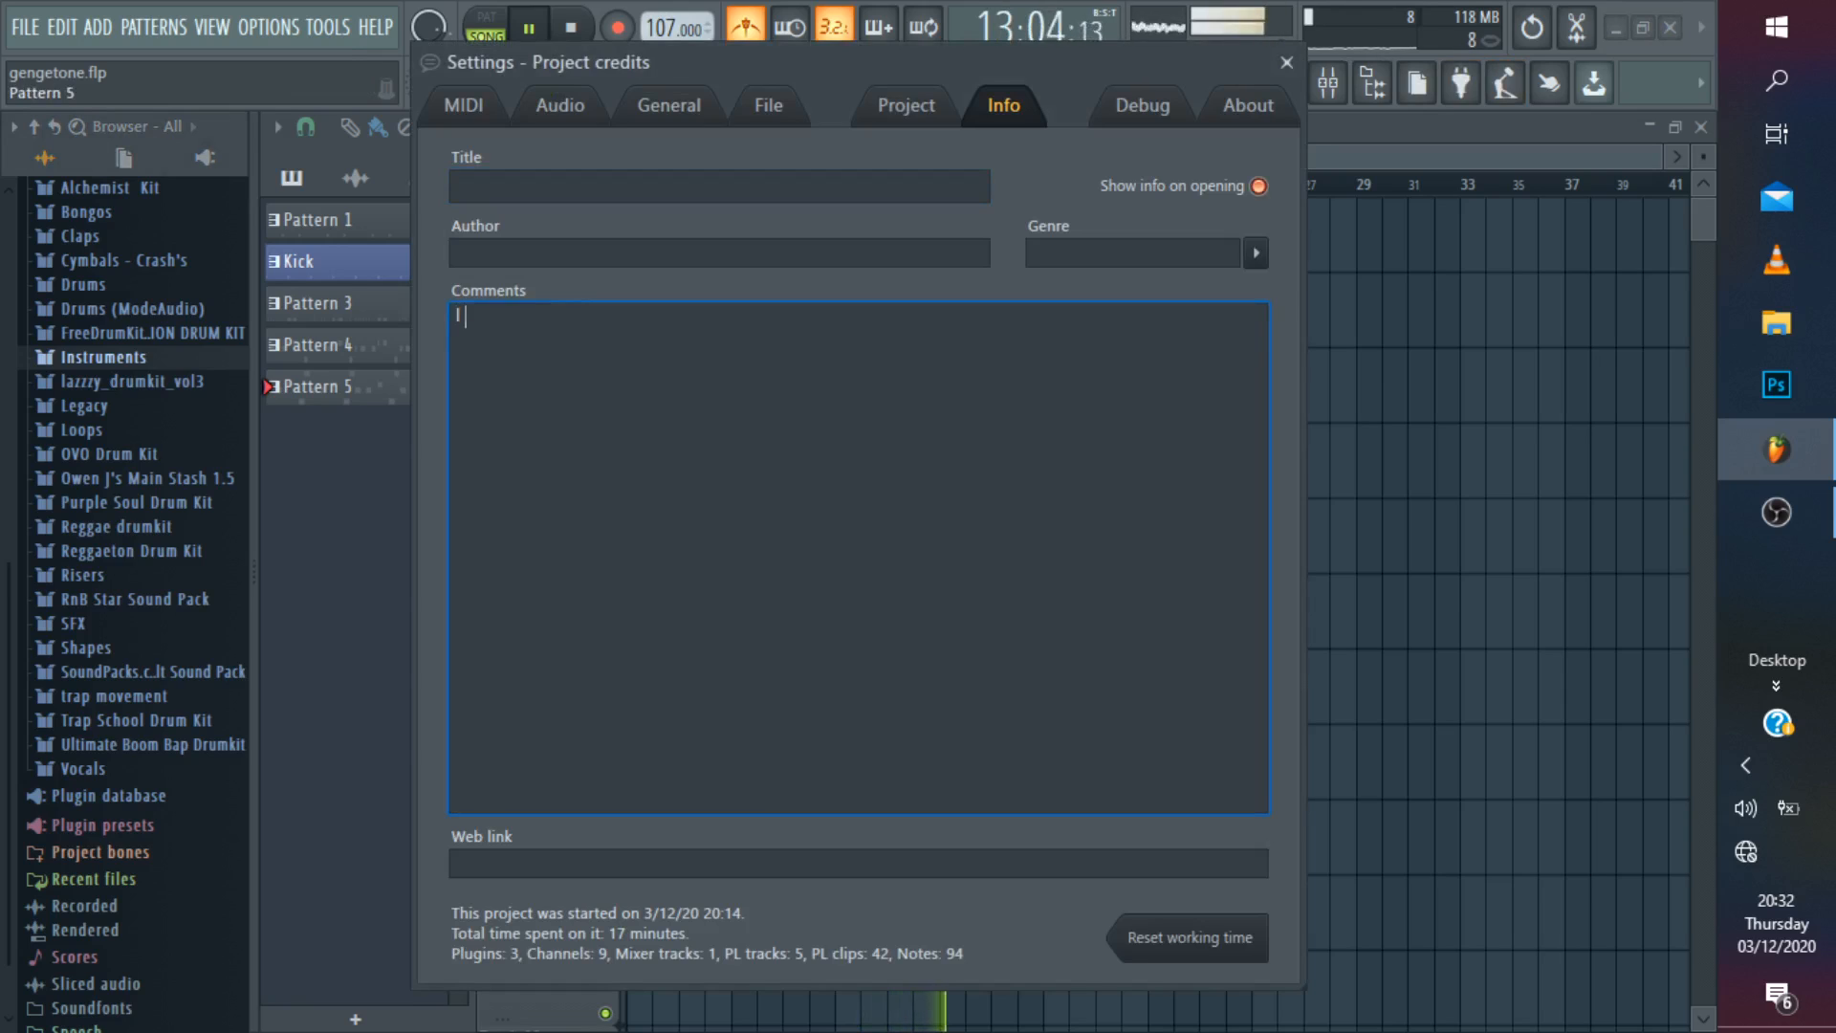
{"action": "type", "text": "I WILL"}
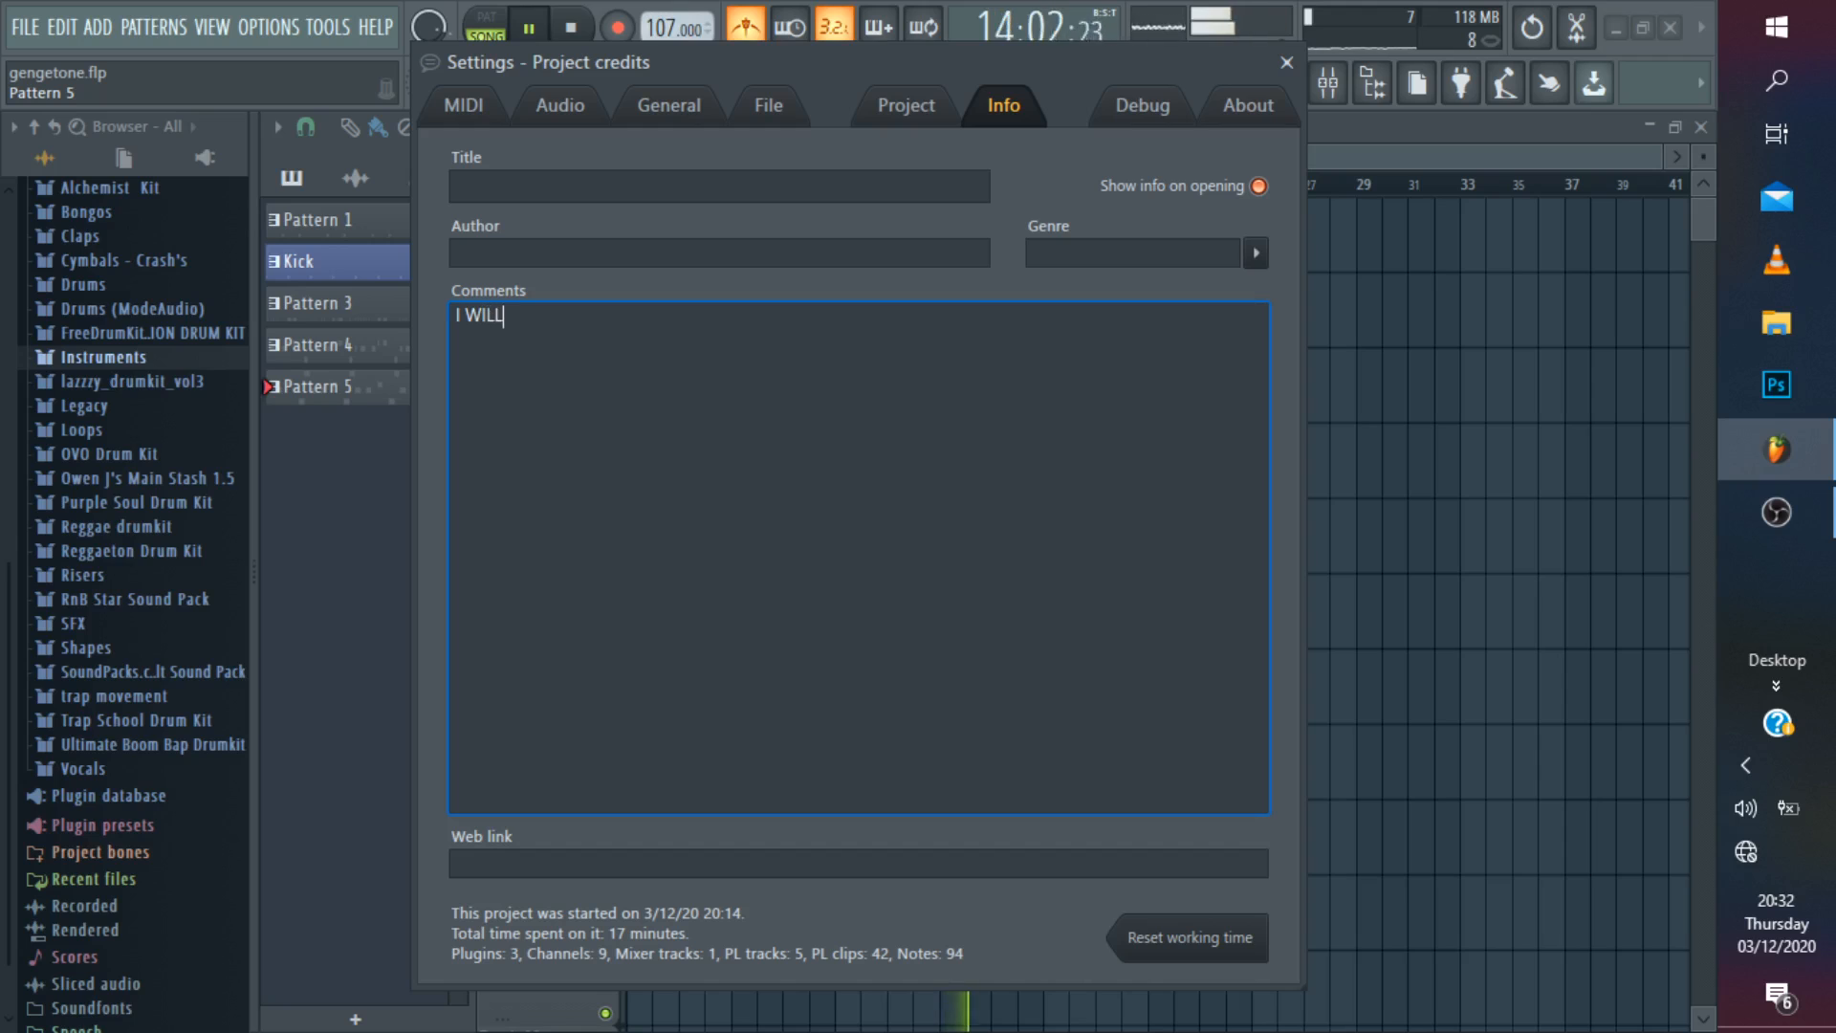
{"action": "type", "text": " CONT"}
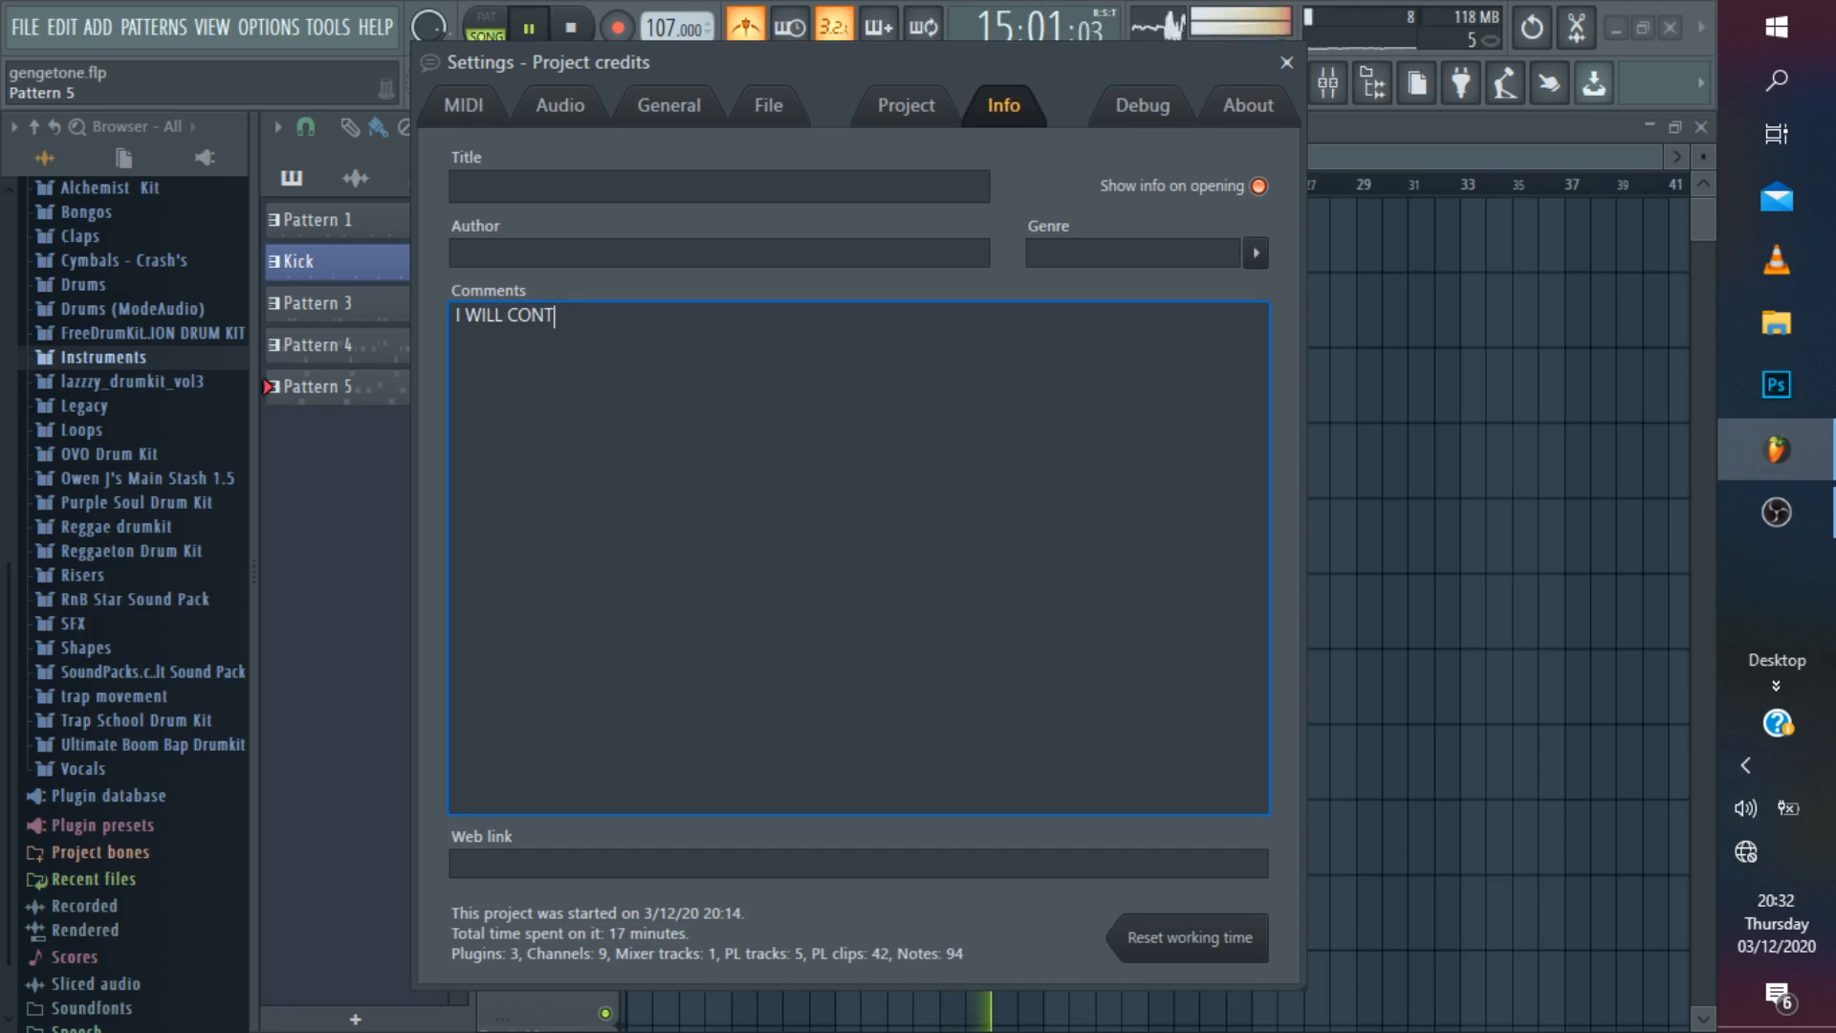
{"action": "type", "text": "INUE T"}
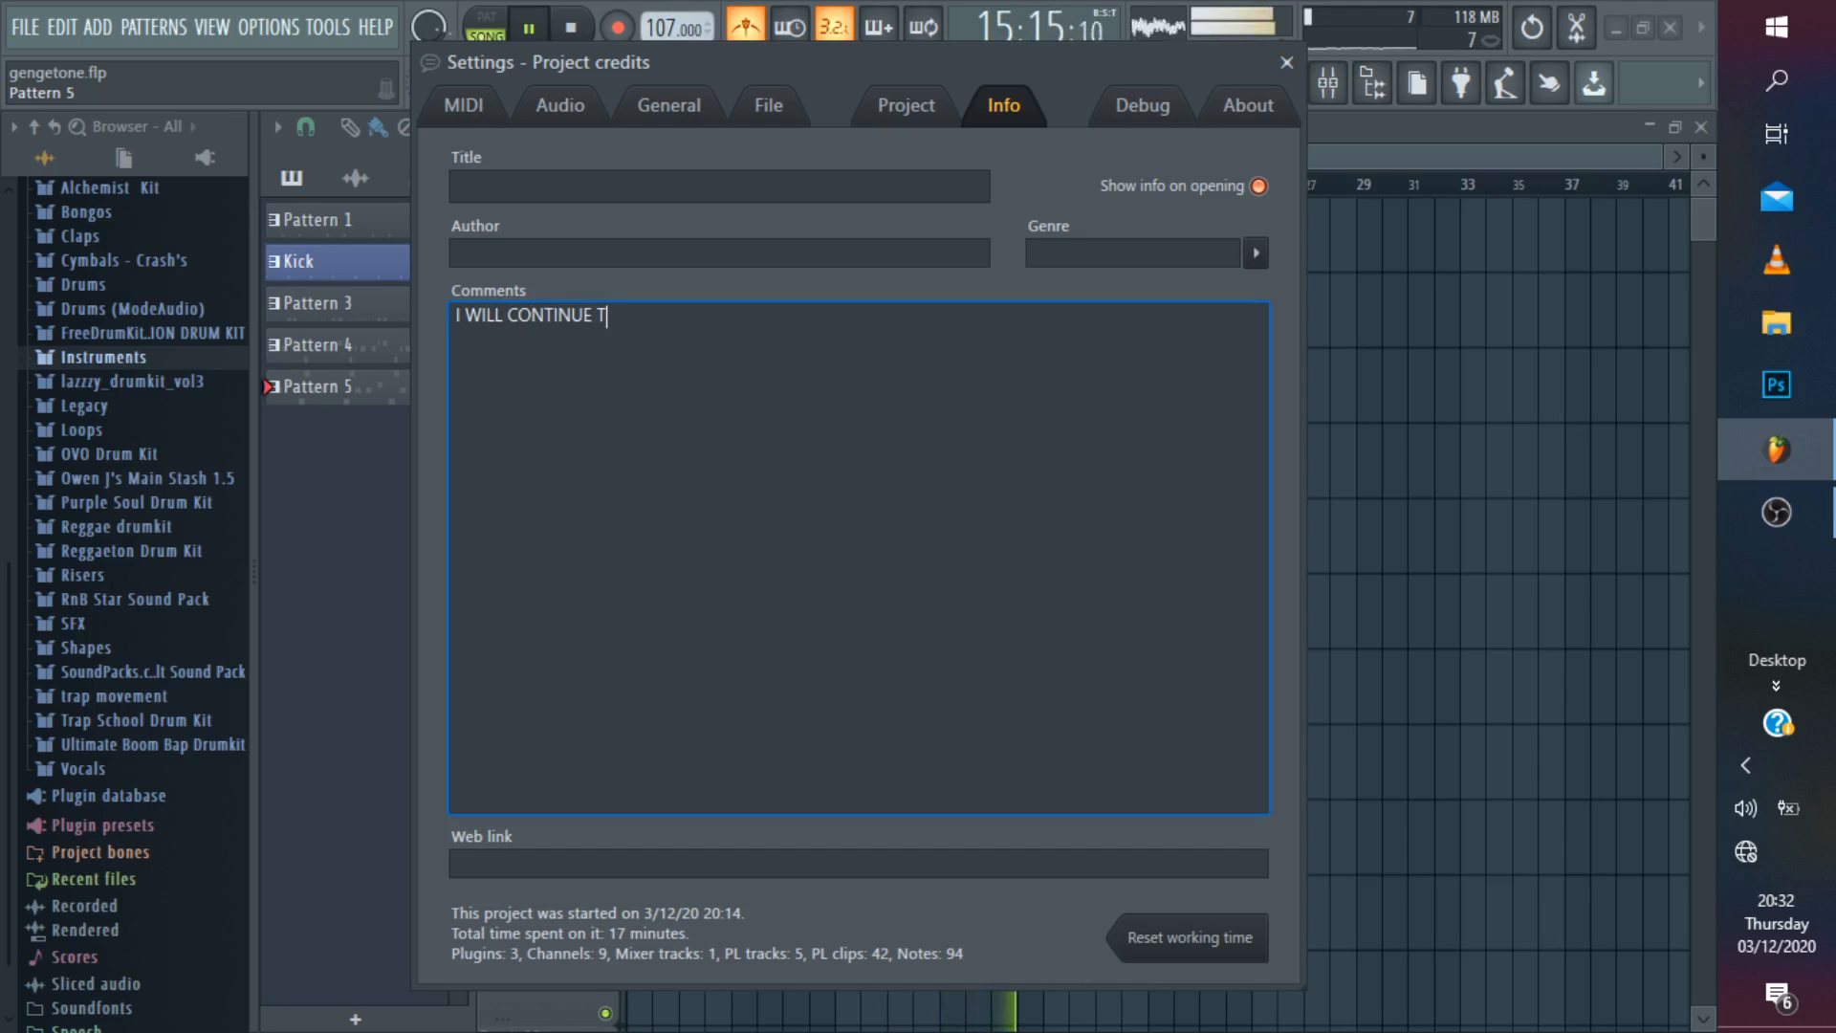
{"action": "type", "text": "HE BE"}
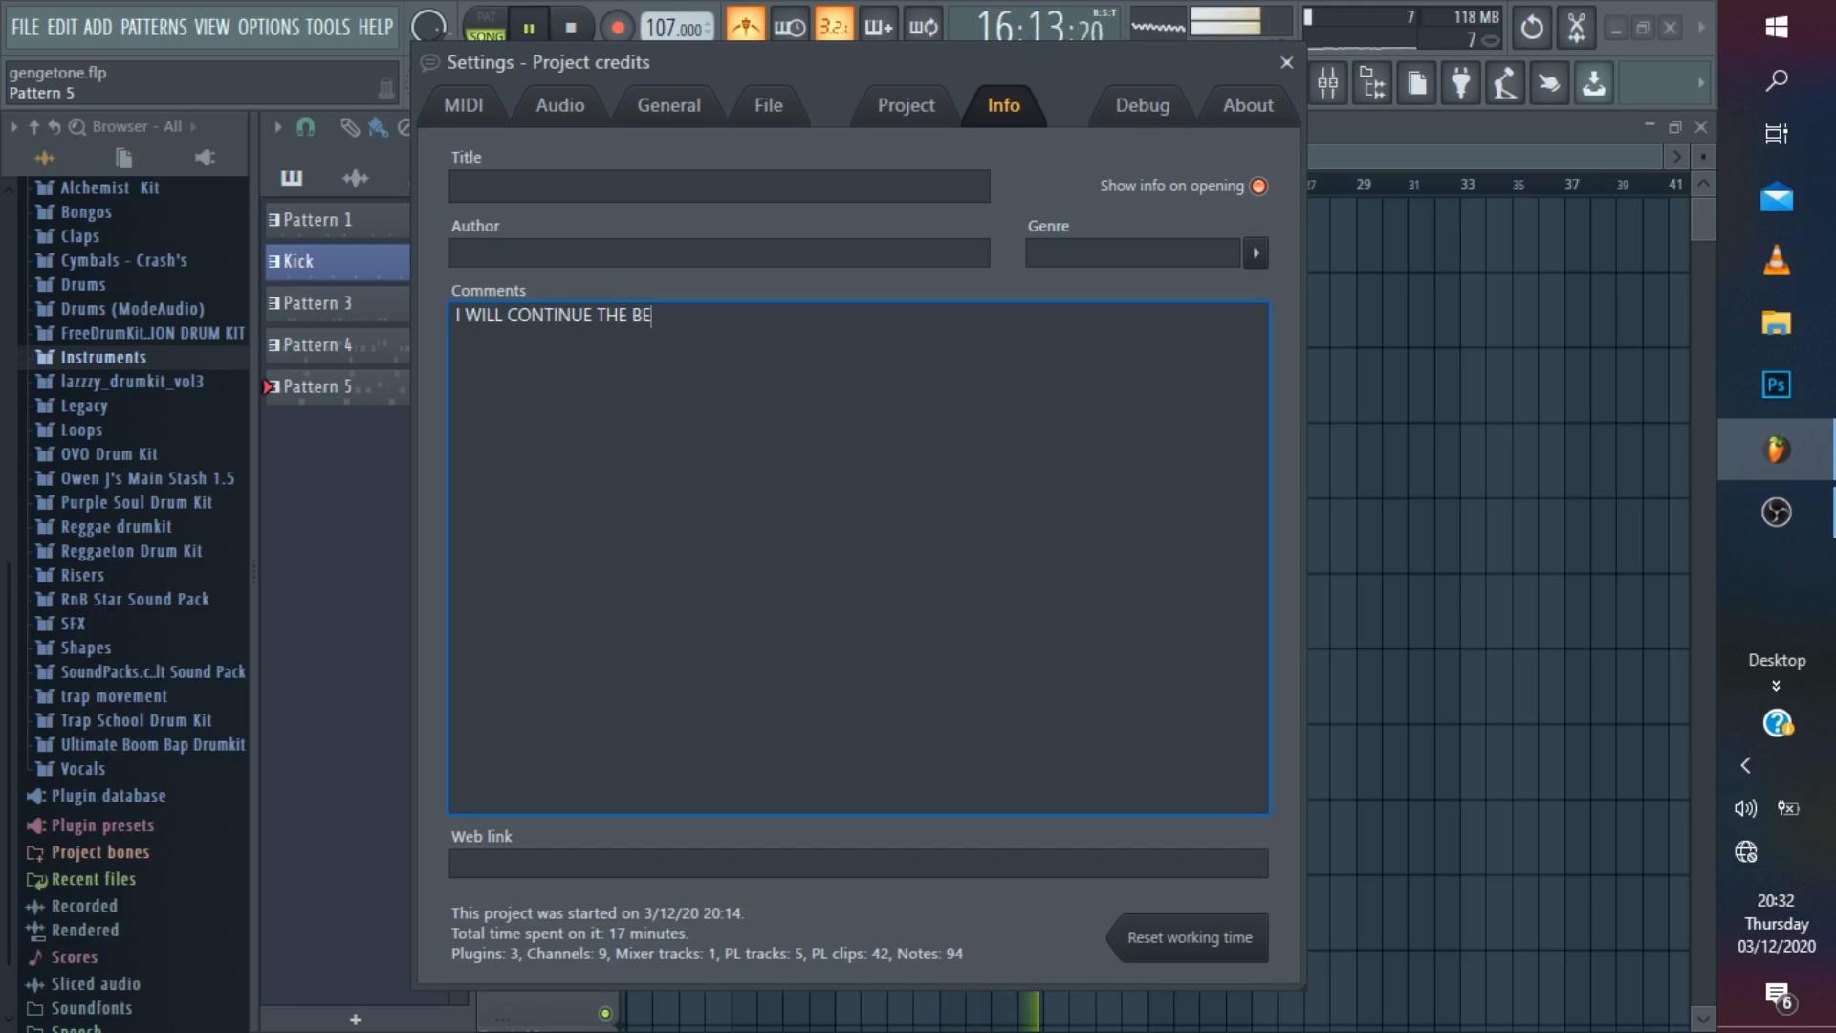
{"action": "type", "text": "ATIN "}
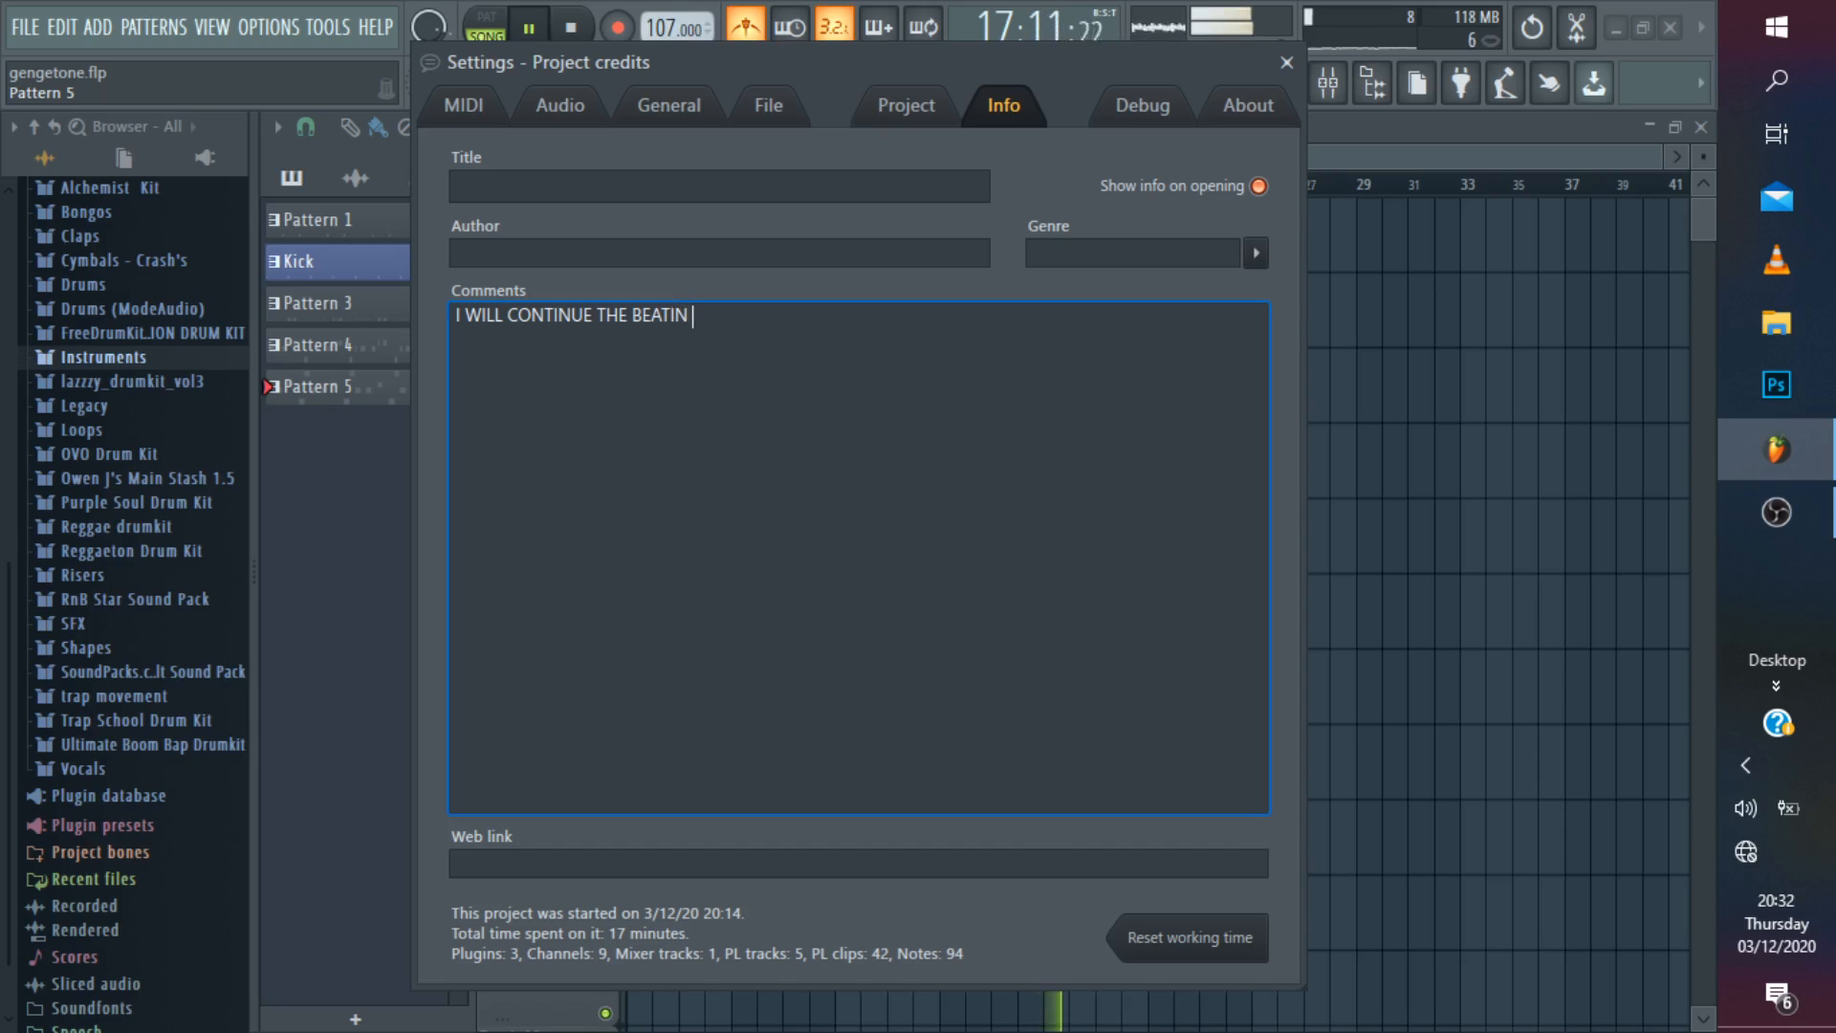
{"action": "type", "text": "THE NE"}
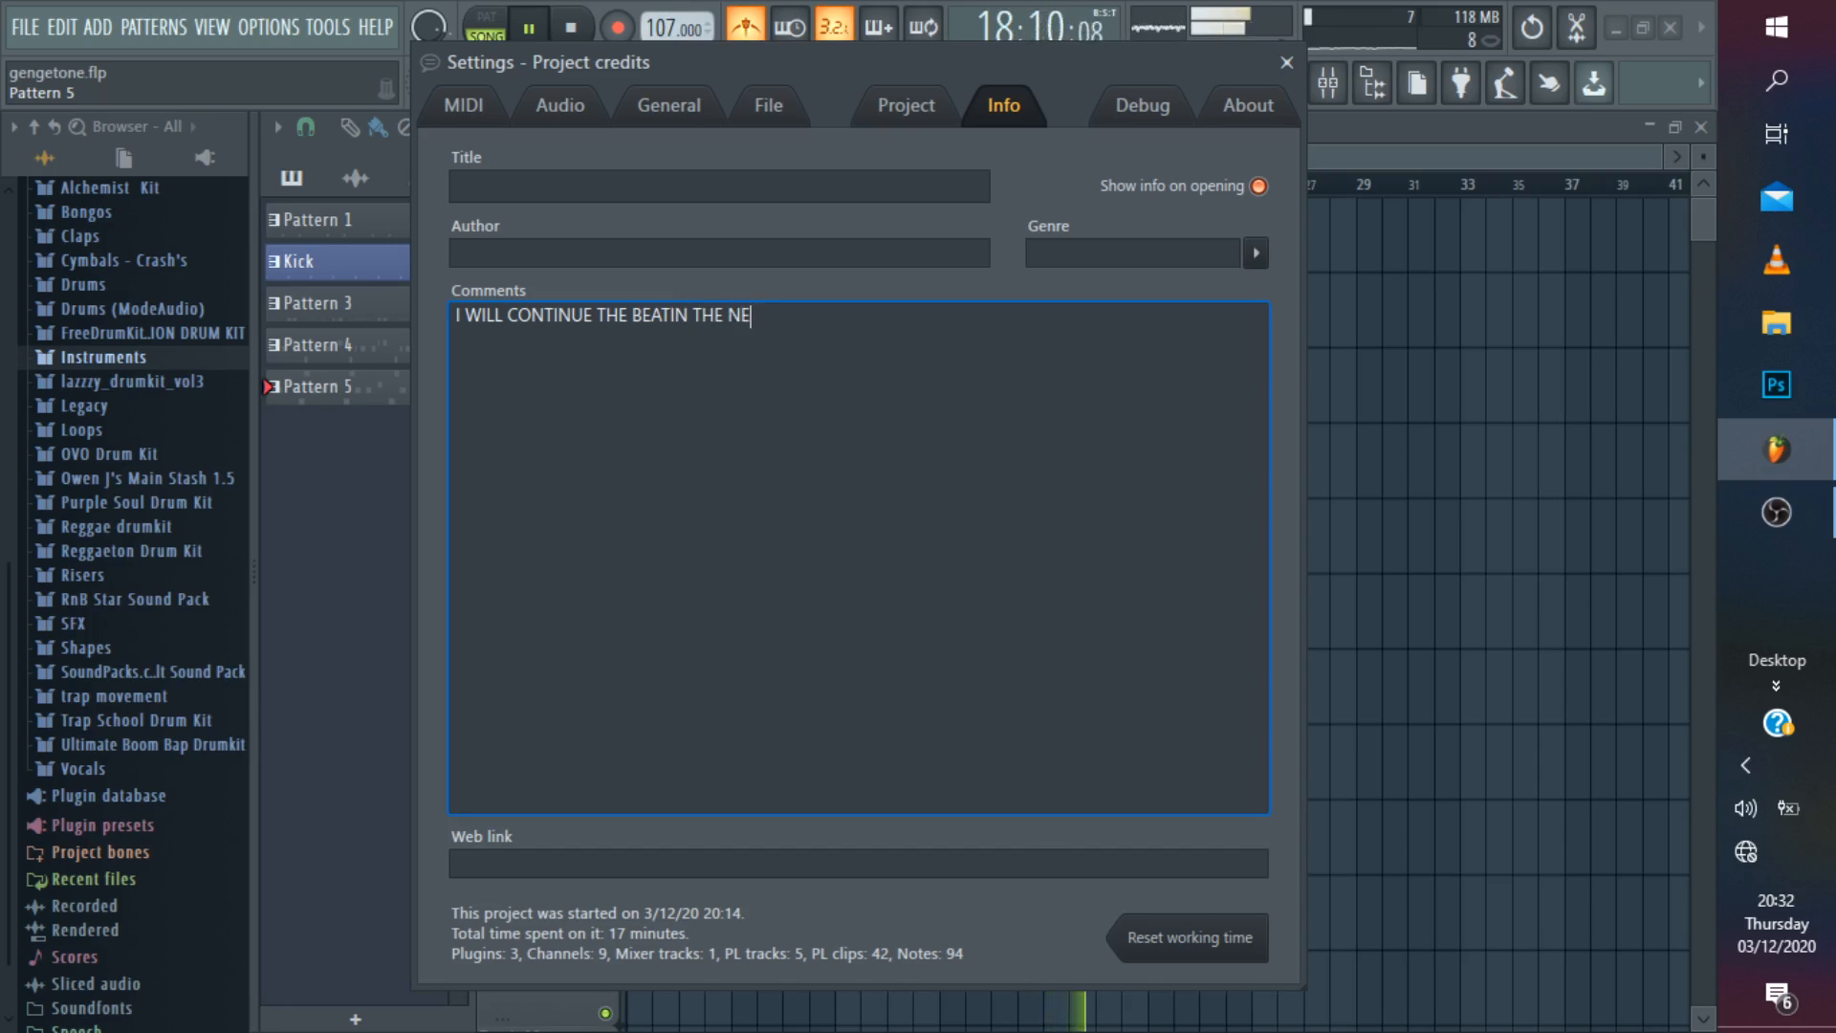
{"action": "type", "text": "XT"}
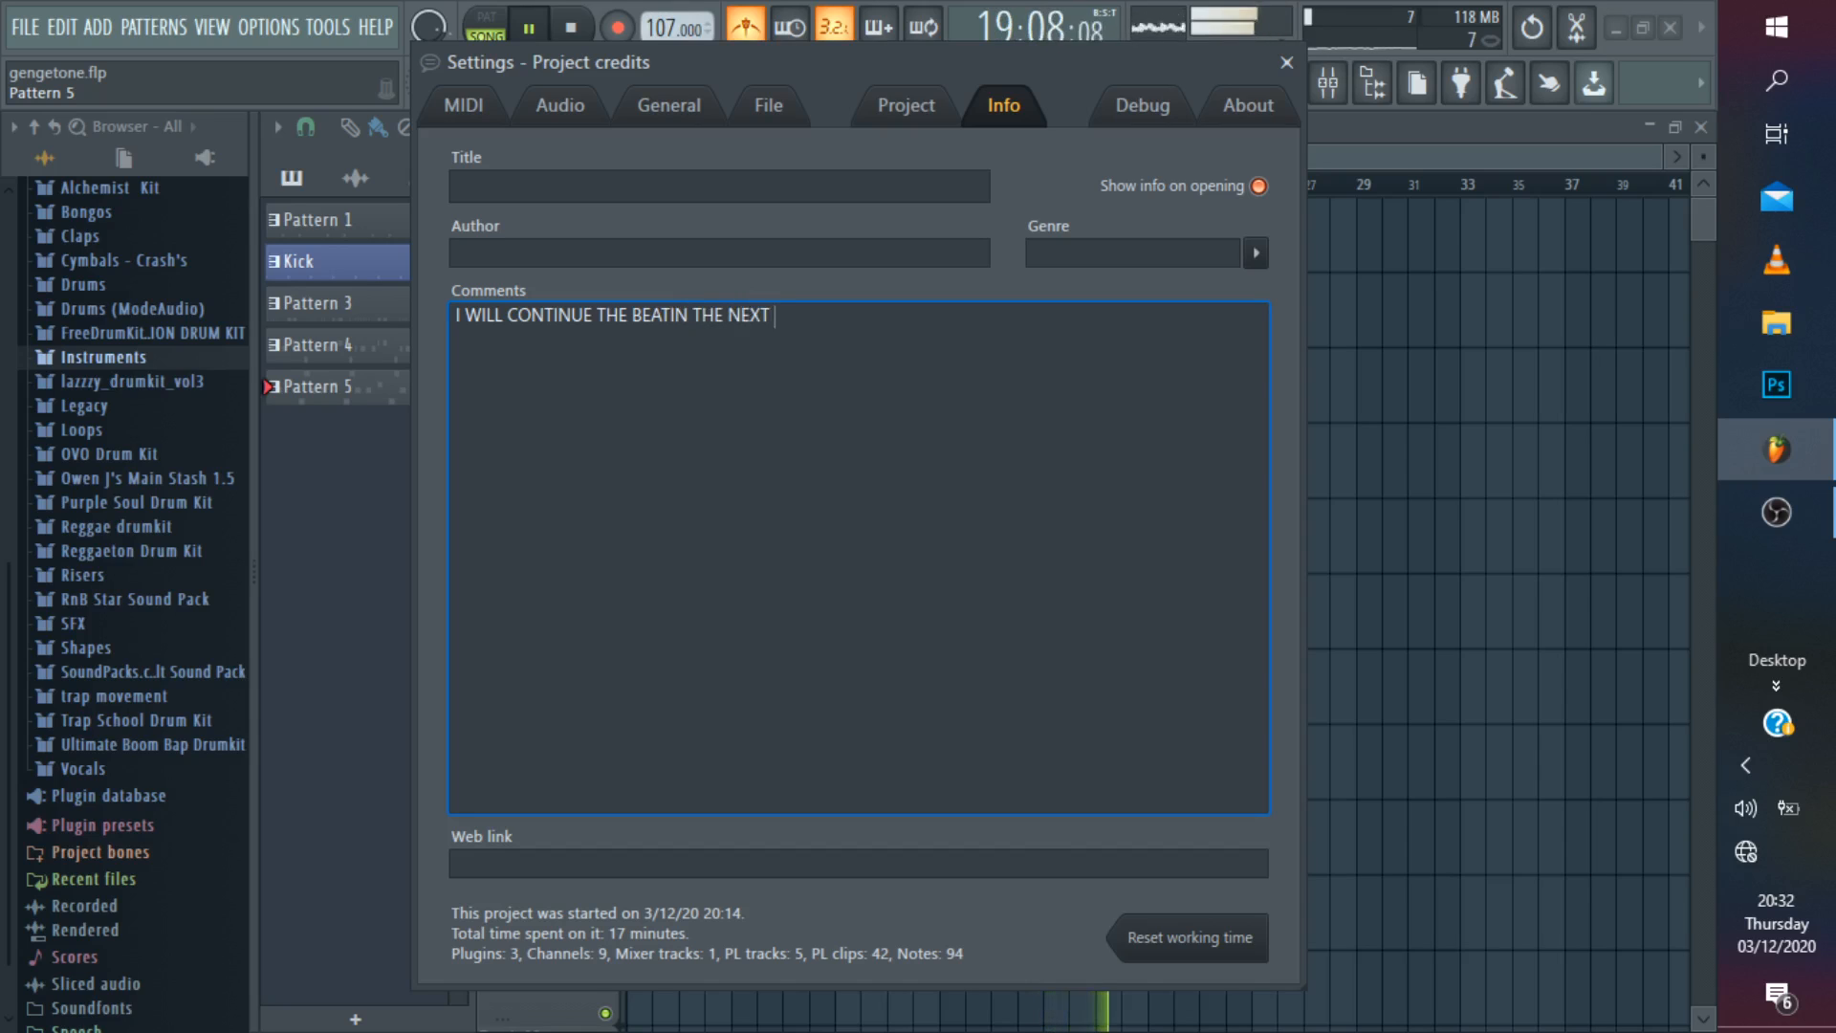
{"action": "type", "text": " PART"}
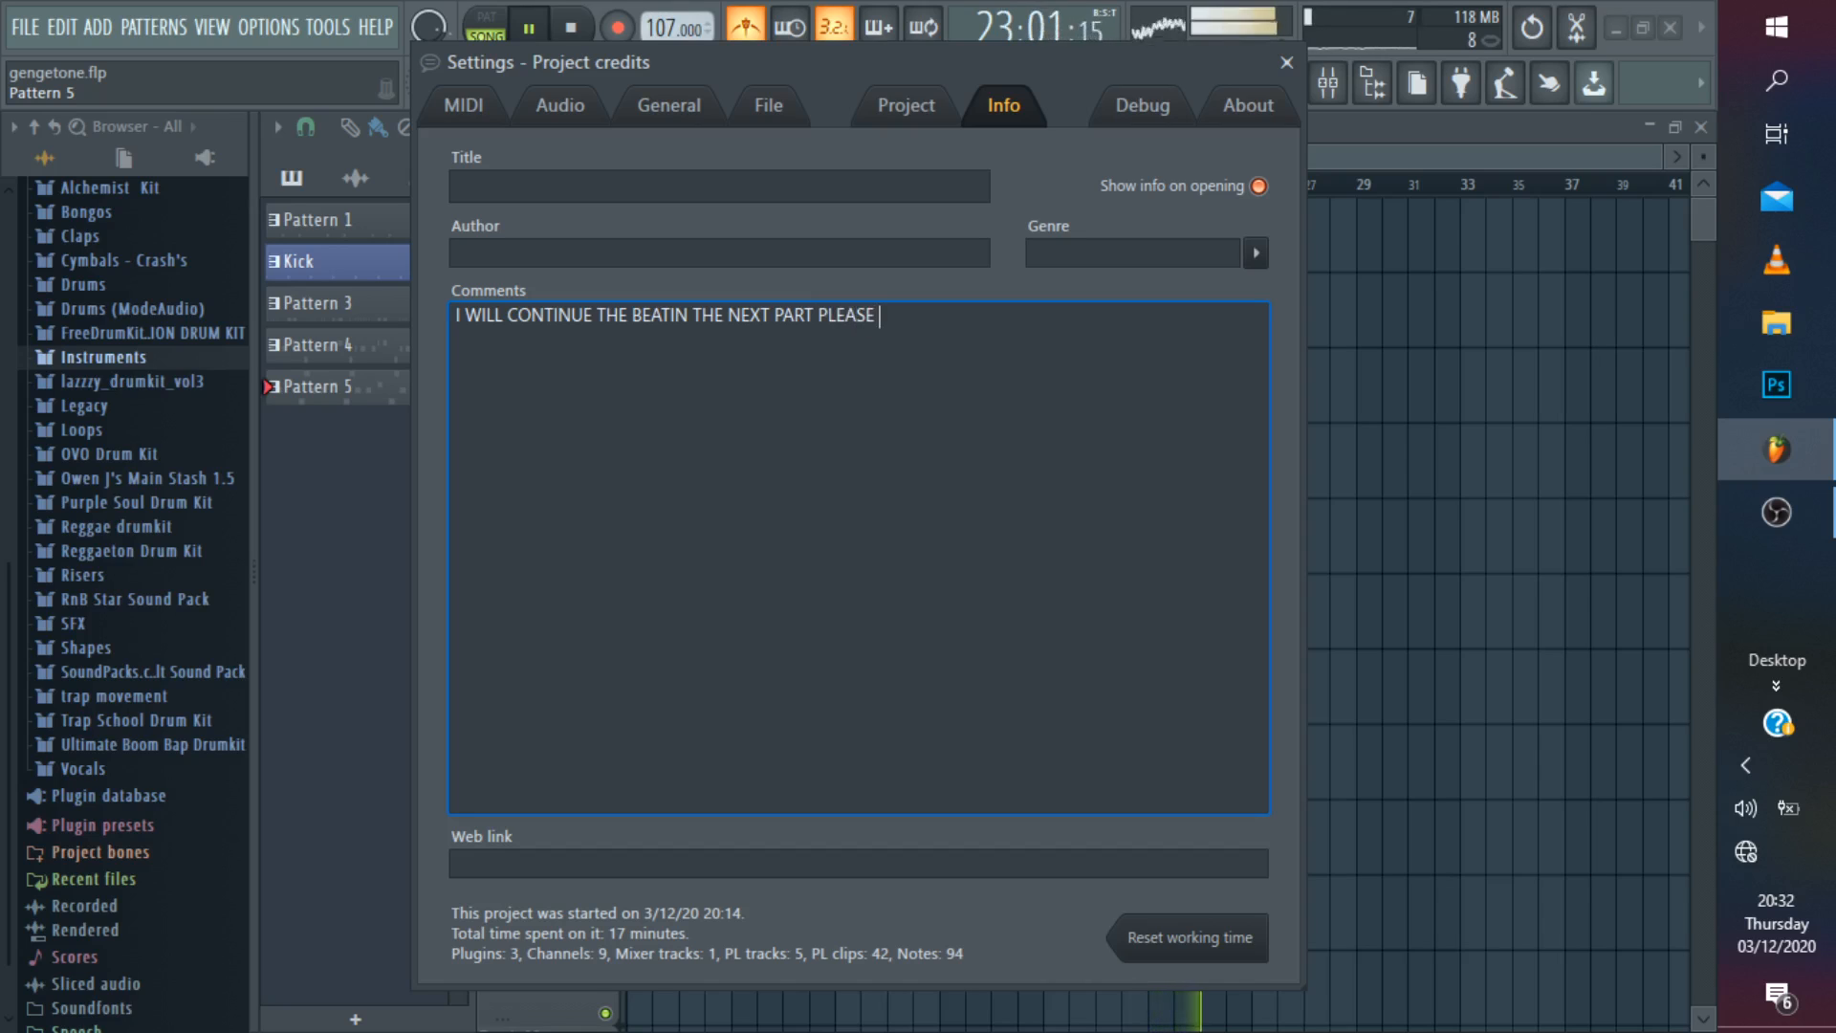
Extend the first comment line with "PLEASE USE THE KNOLEDGE TO MAKE MORE BEATS".
{"action": "type", "text": "PLEASE USE"}
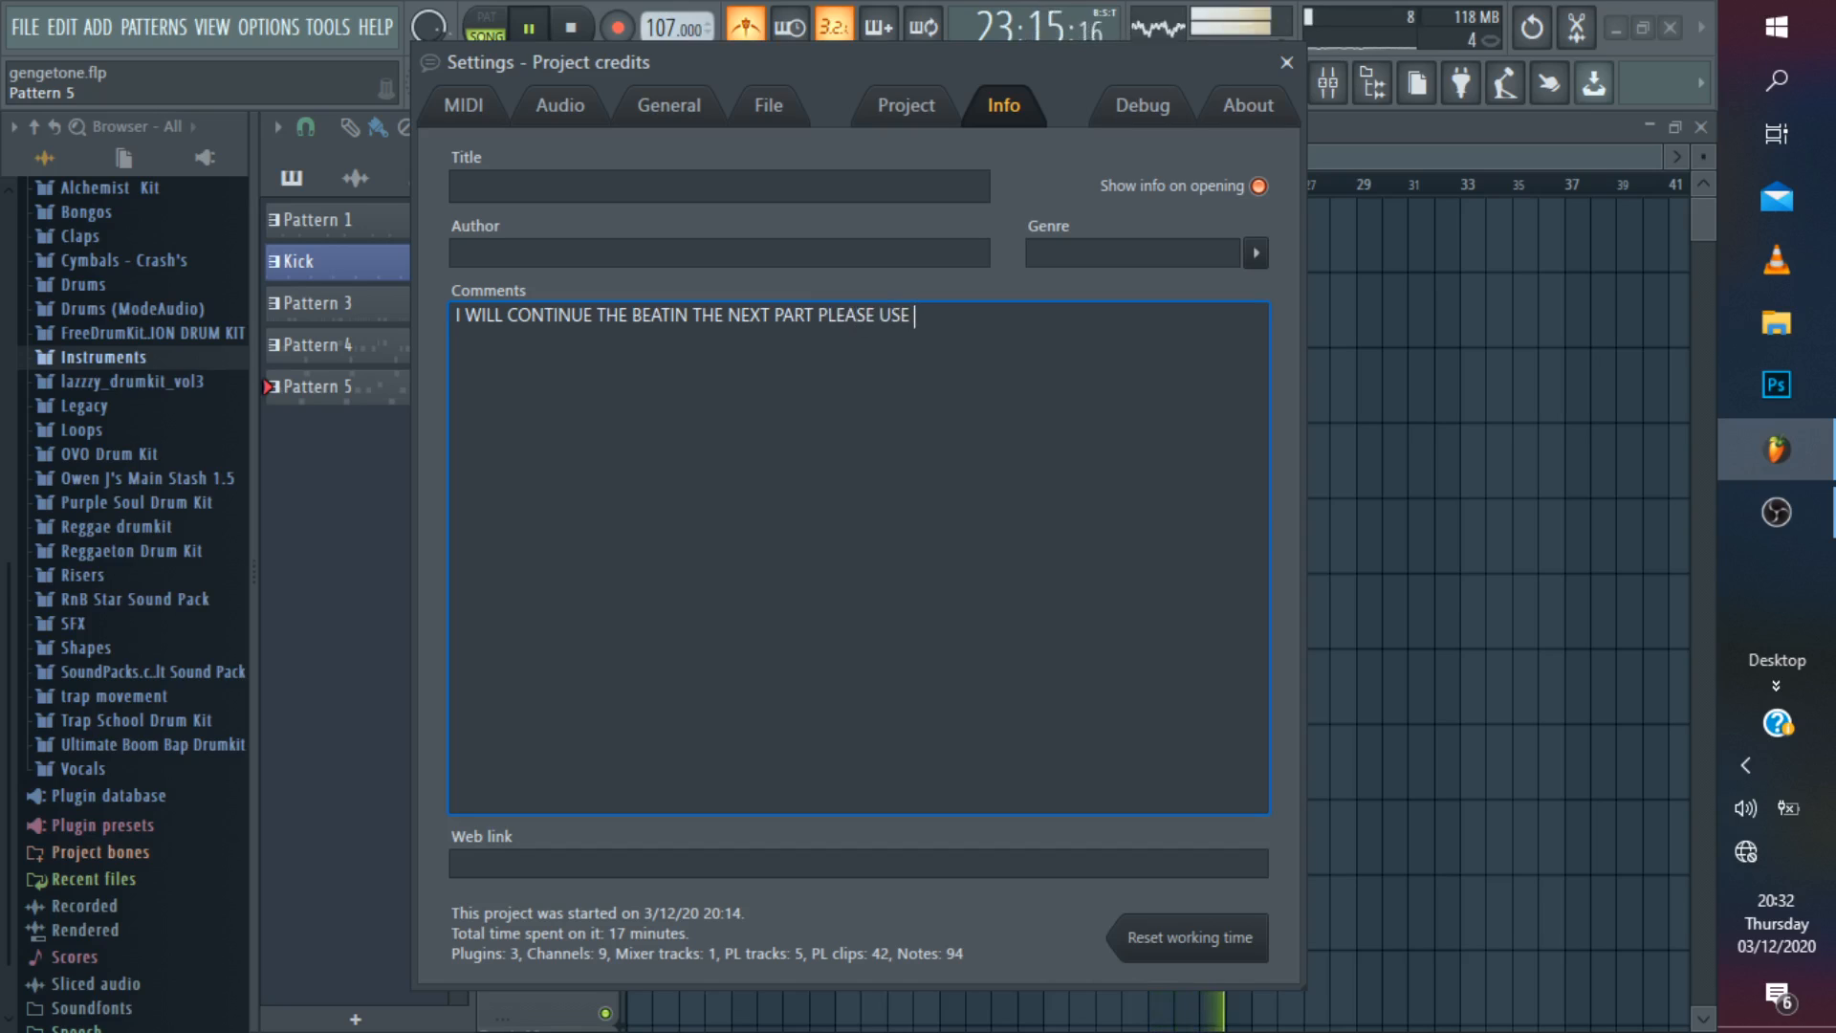
{"action": "type", "text": " THE K"}
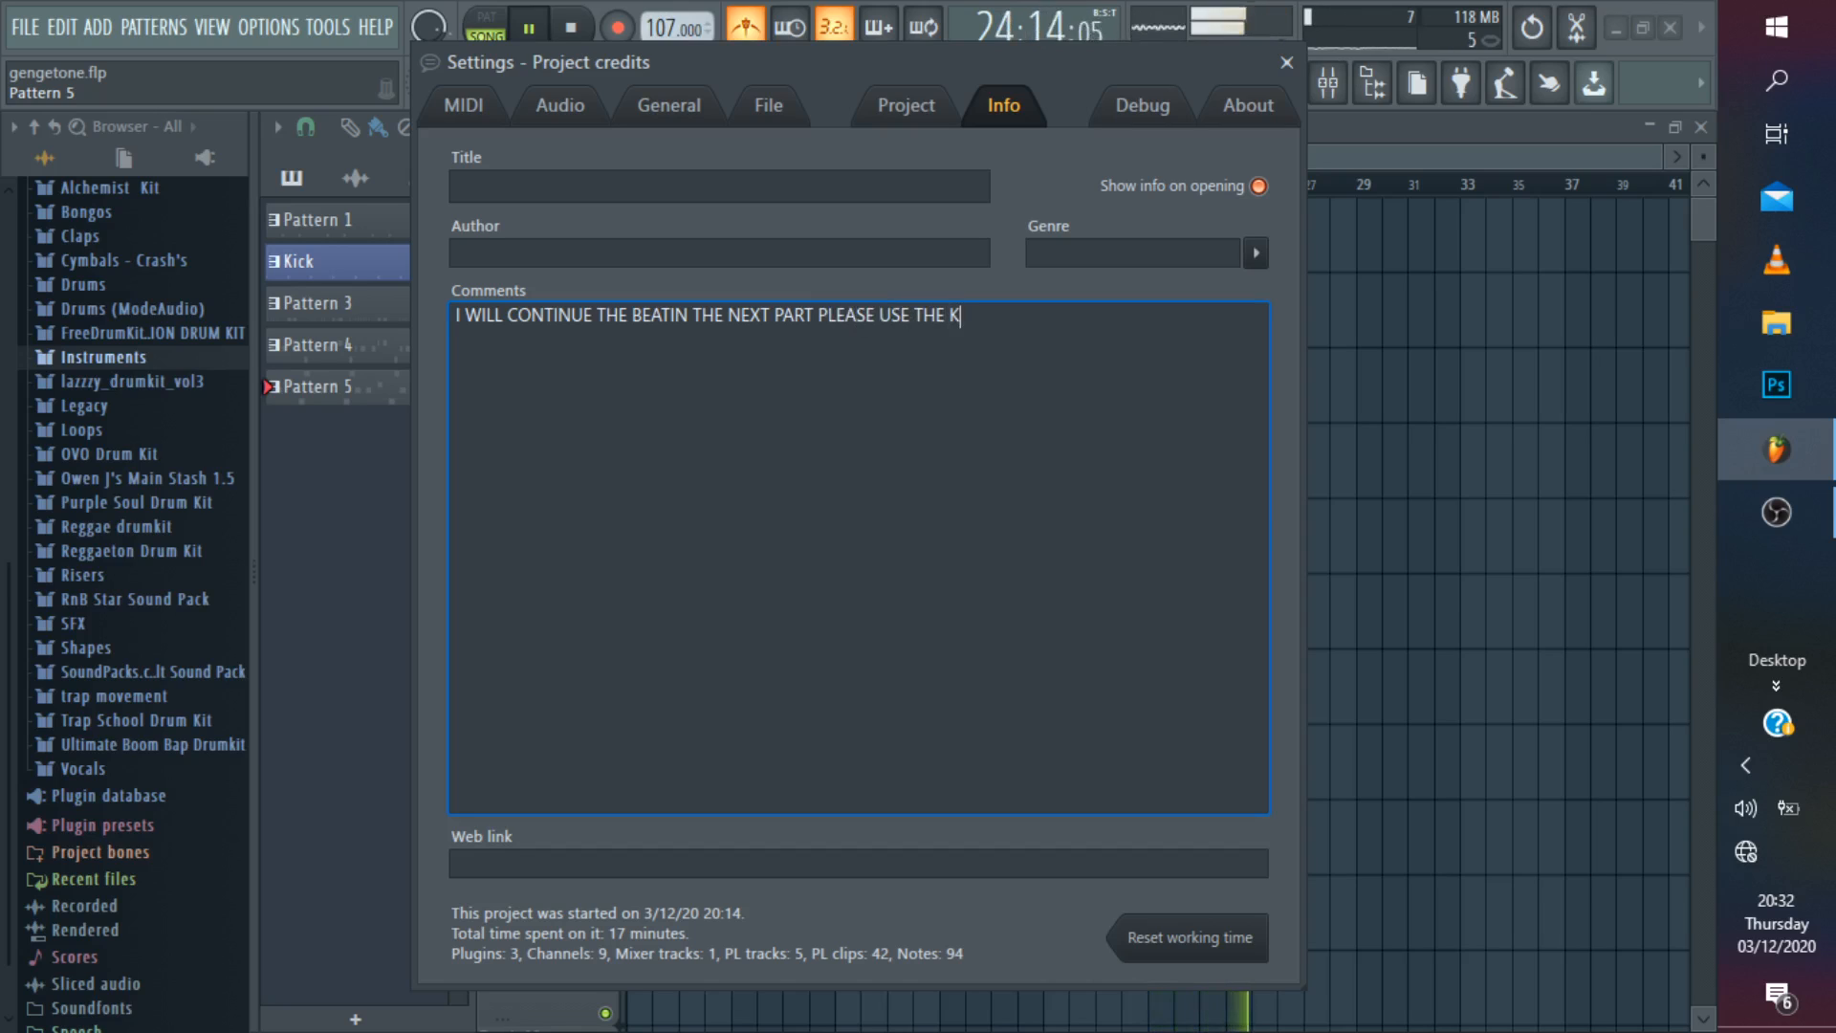
{"action": "type", "text": "NOLE"}
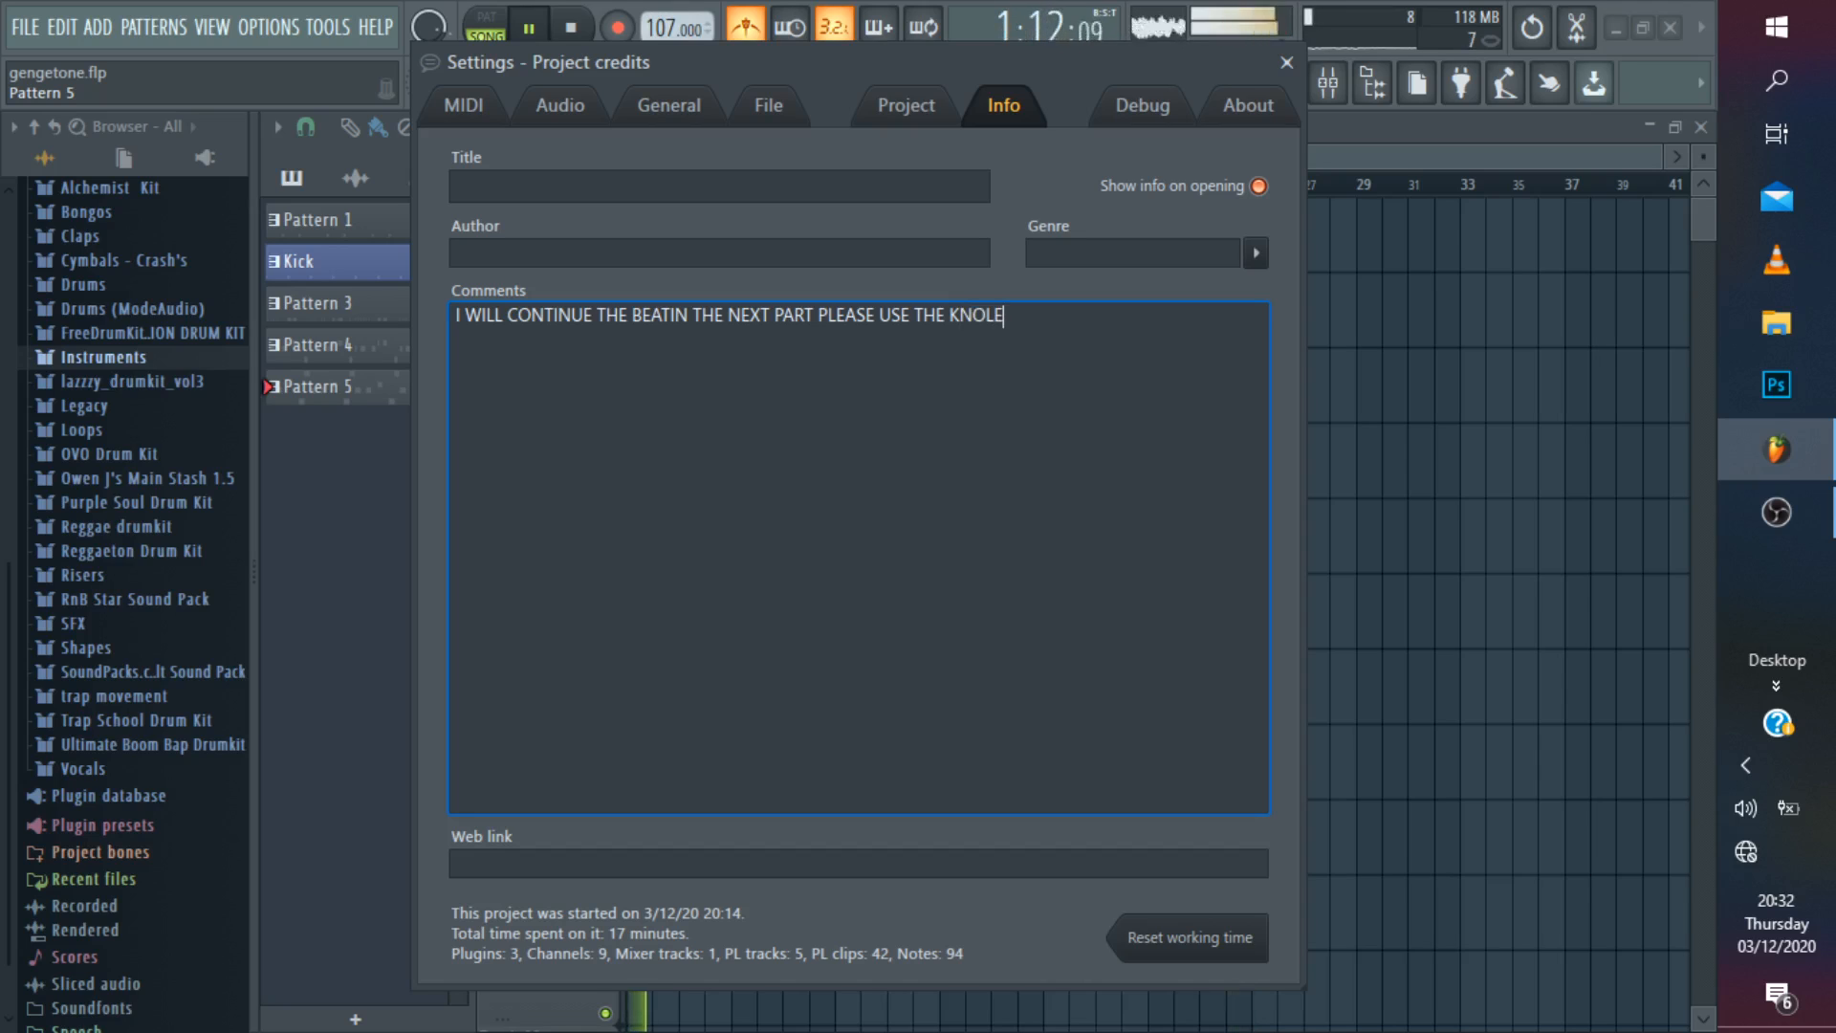
{"action": "type", "text": "G"}
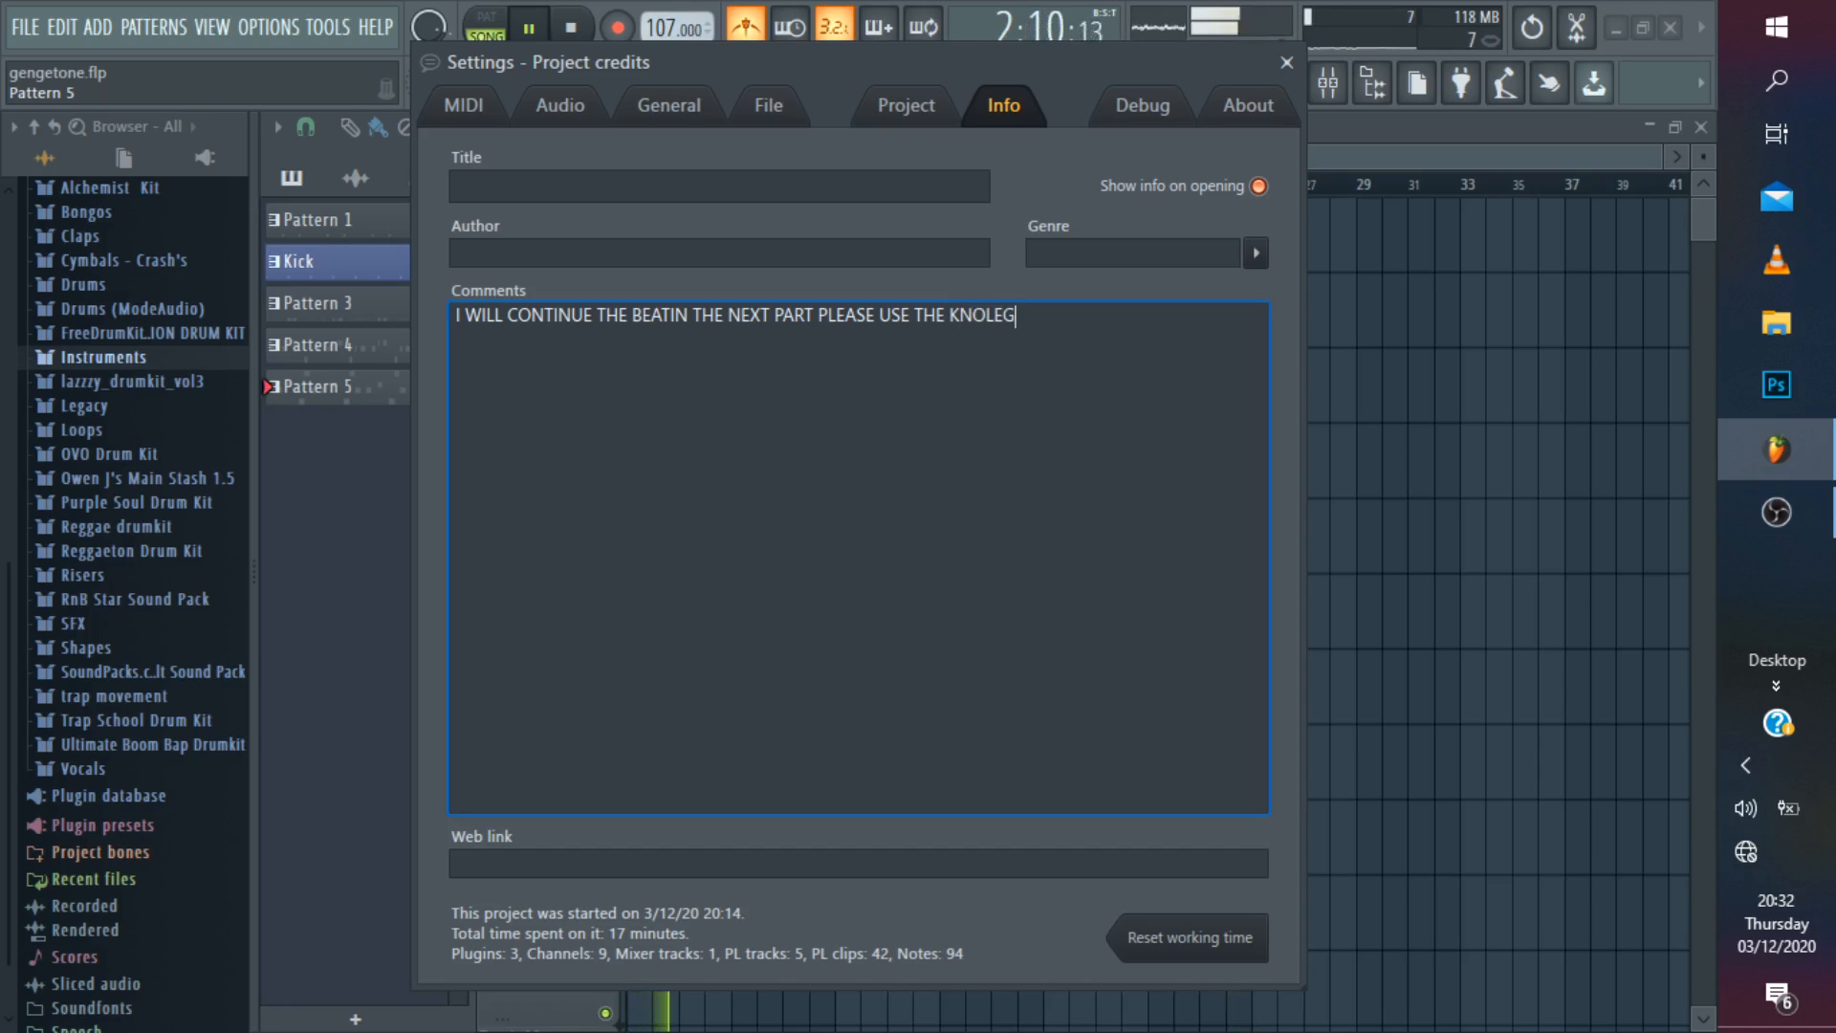
{"action": "type", "text": "DGE"}
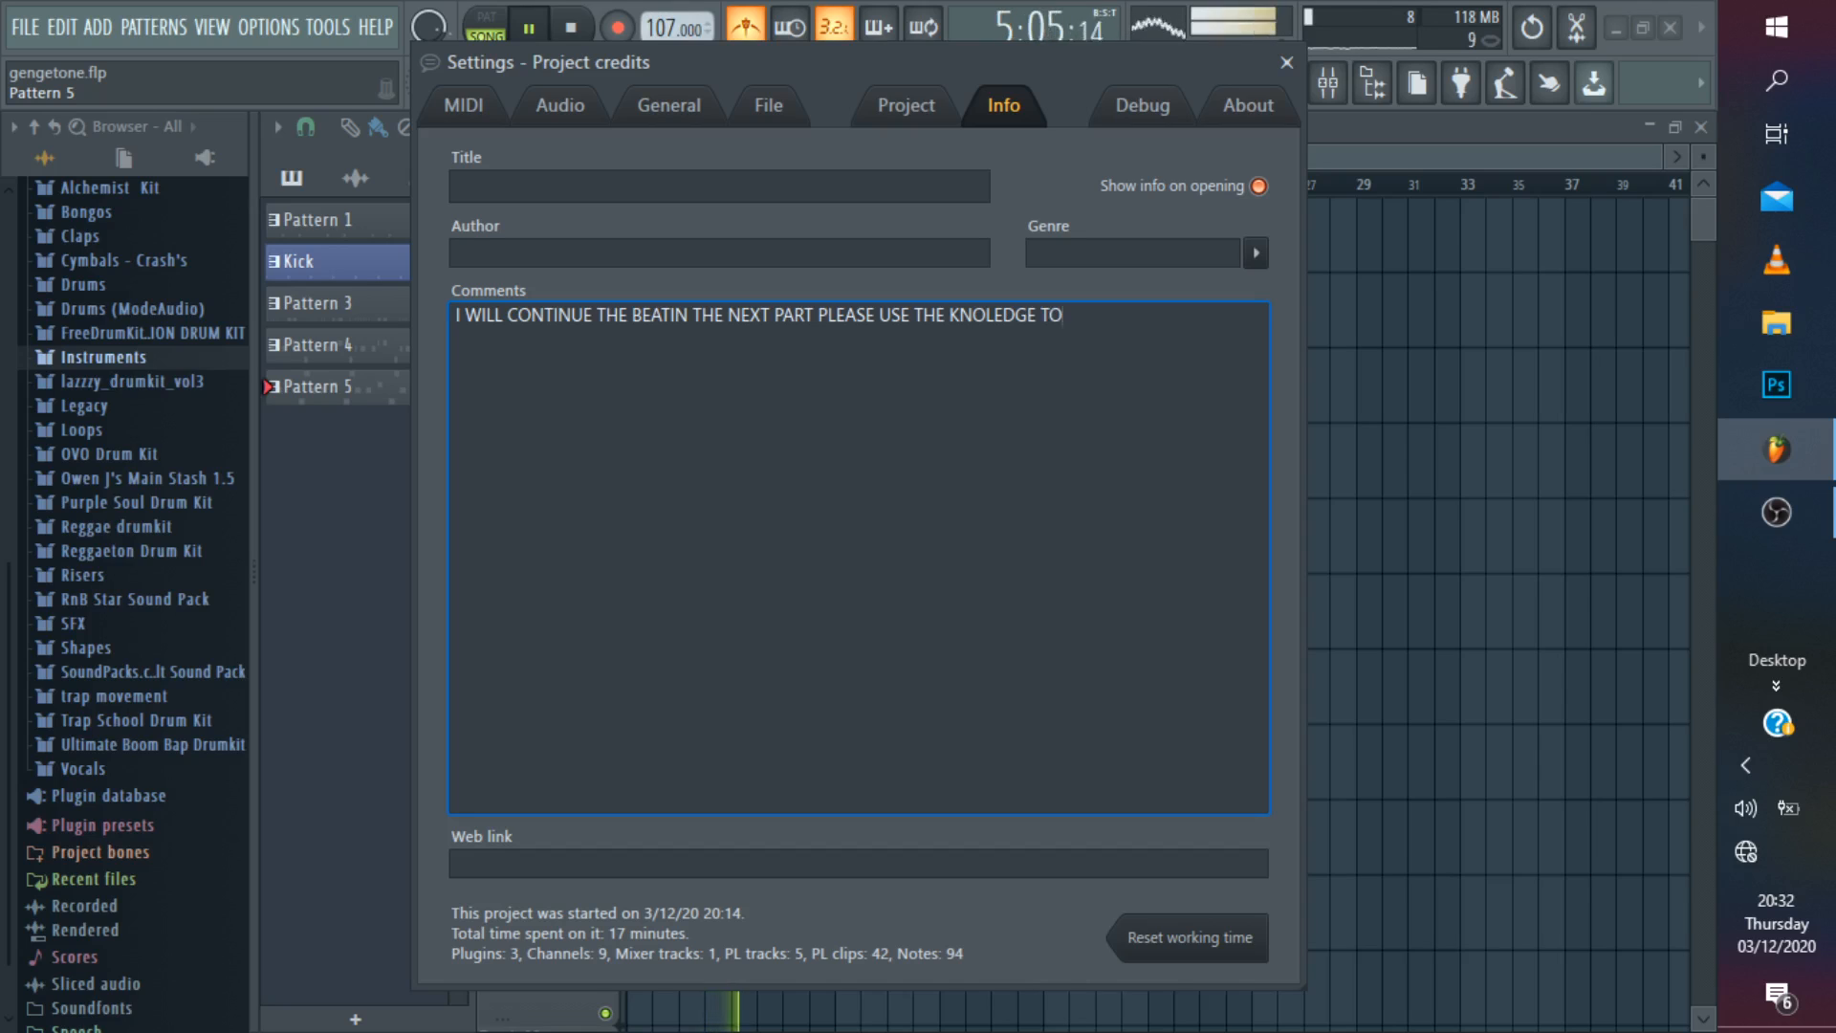
{"action": "type", "text": "TO MAK"}
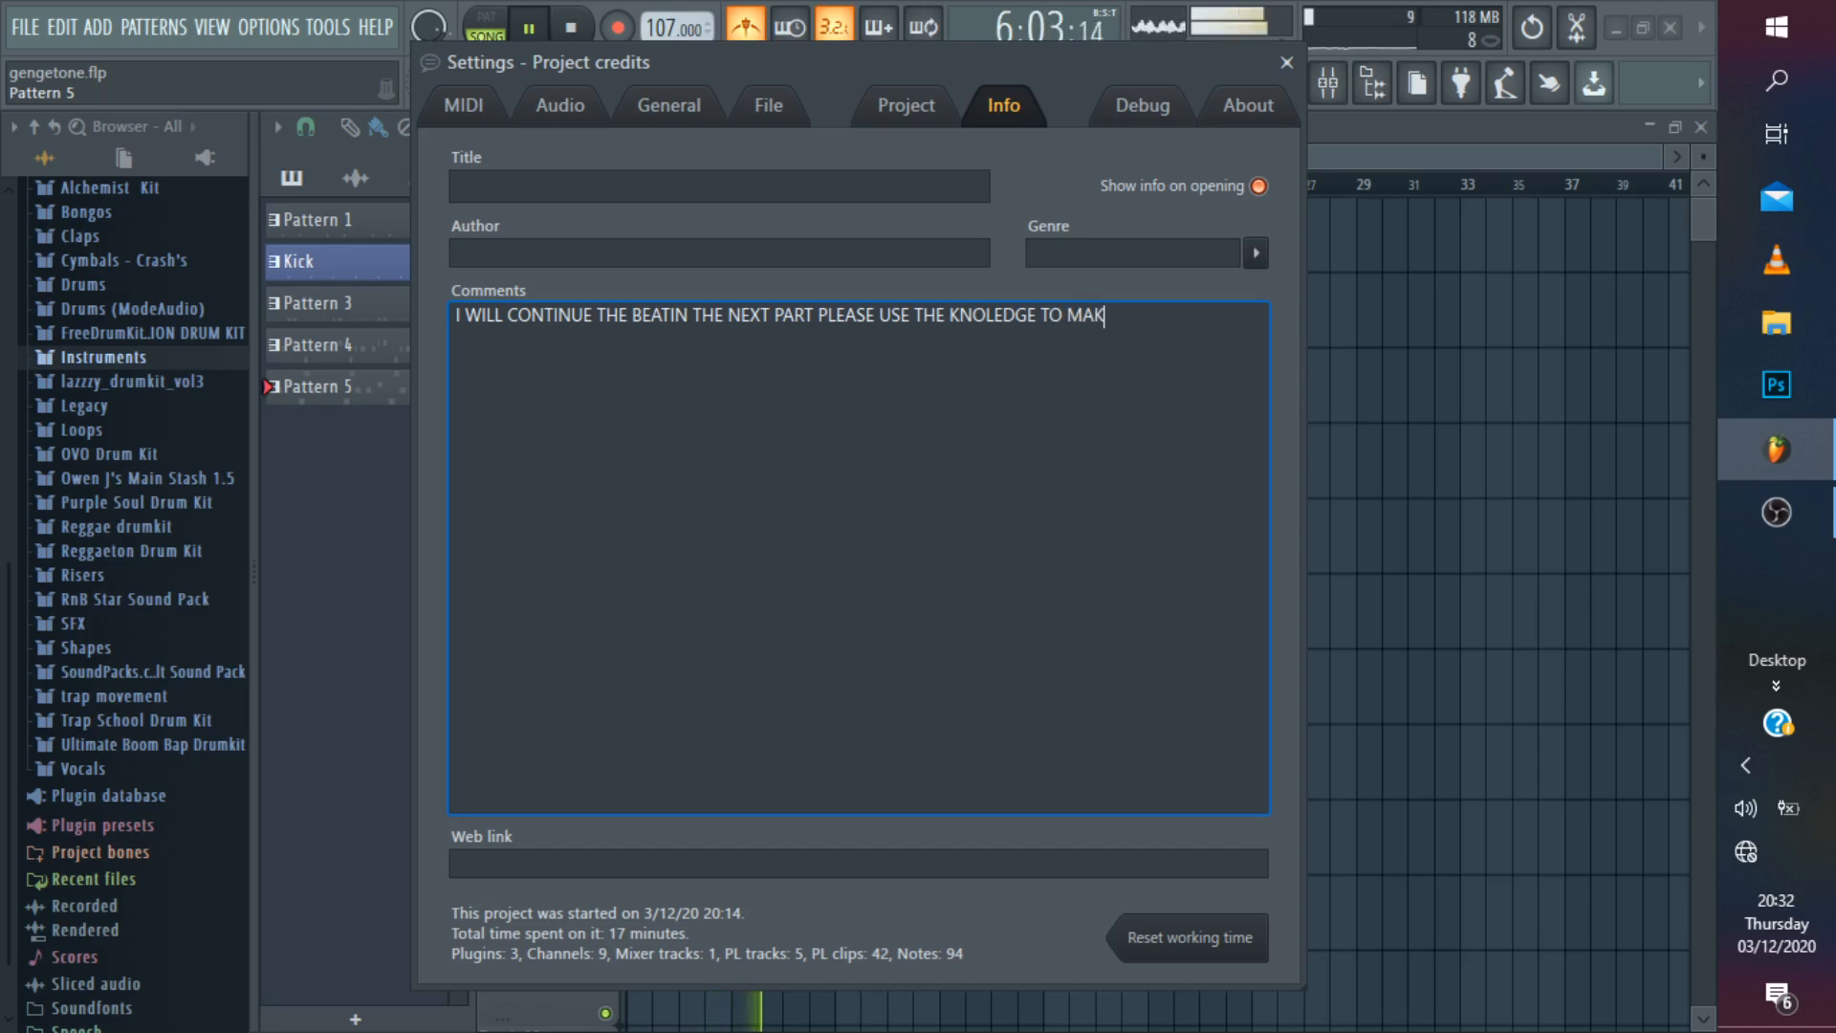
{"action": "type", "text": "E MORE"}
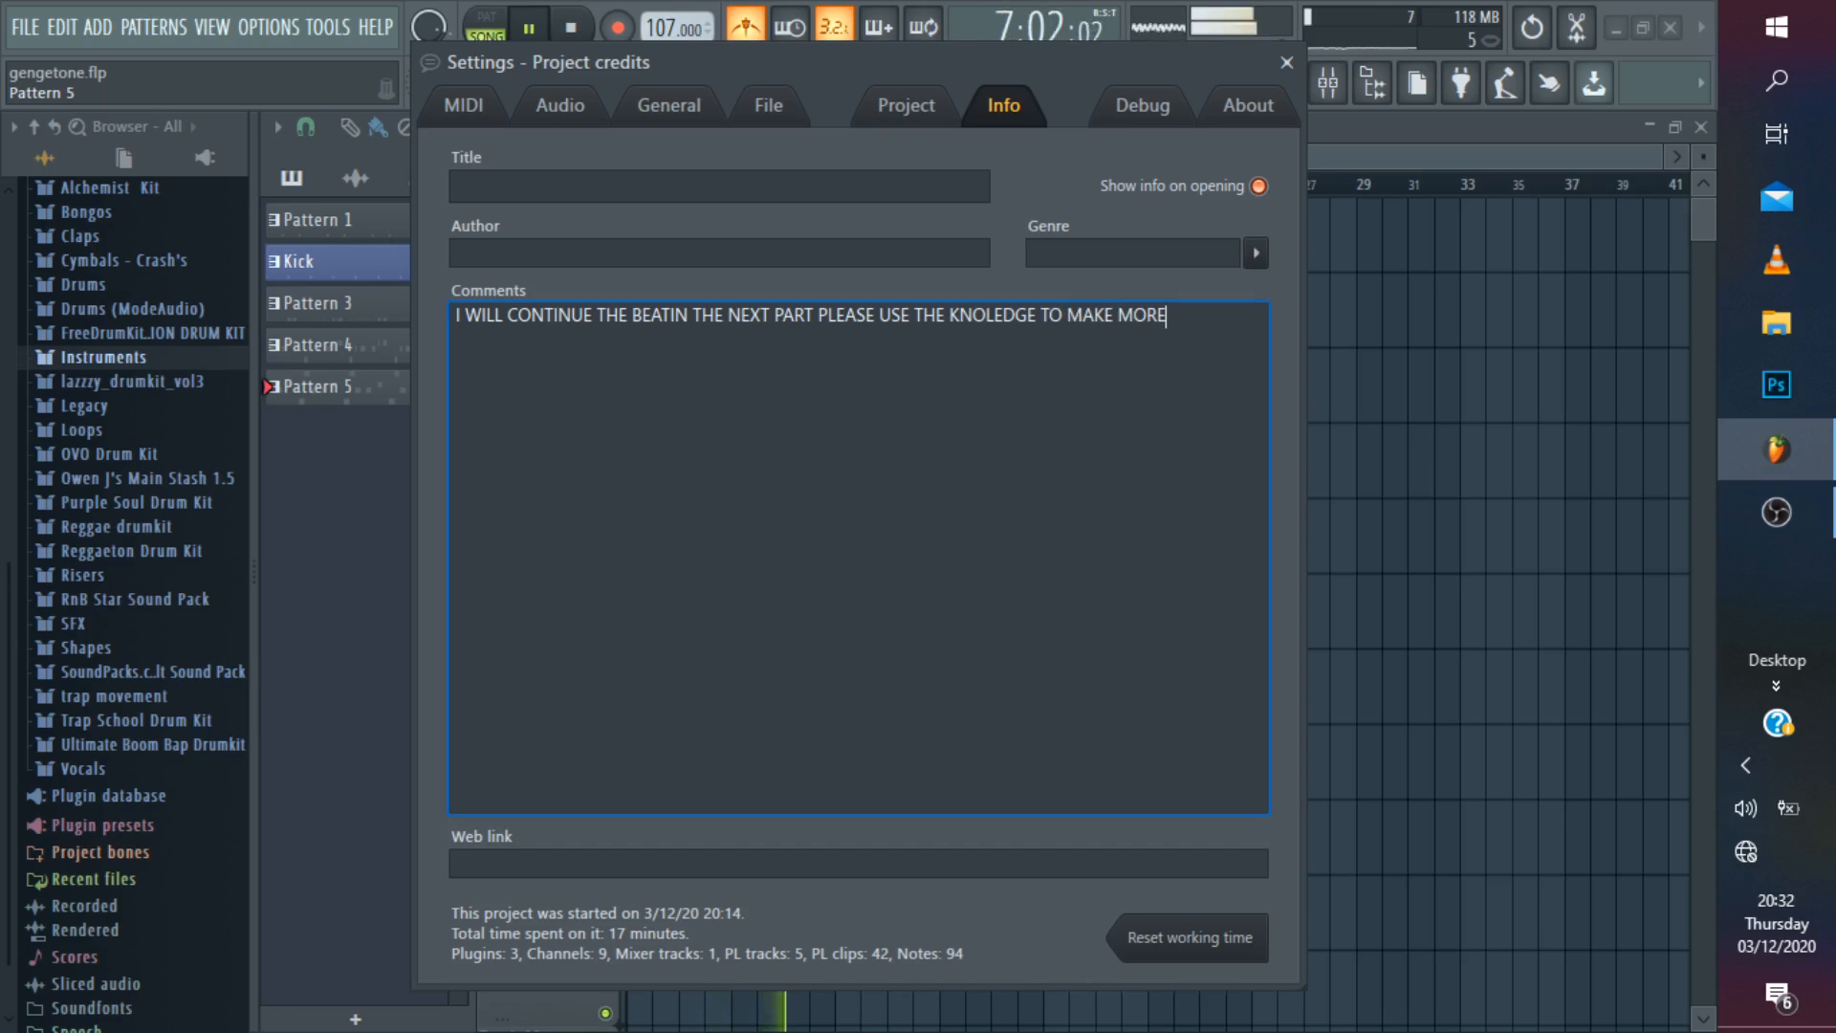
{"action": "type", "text": " BEATS"}
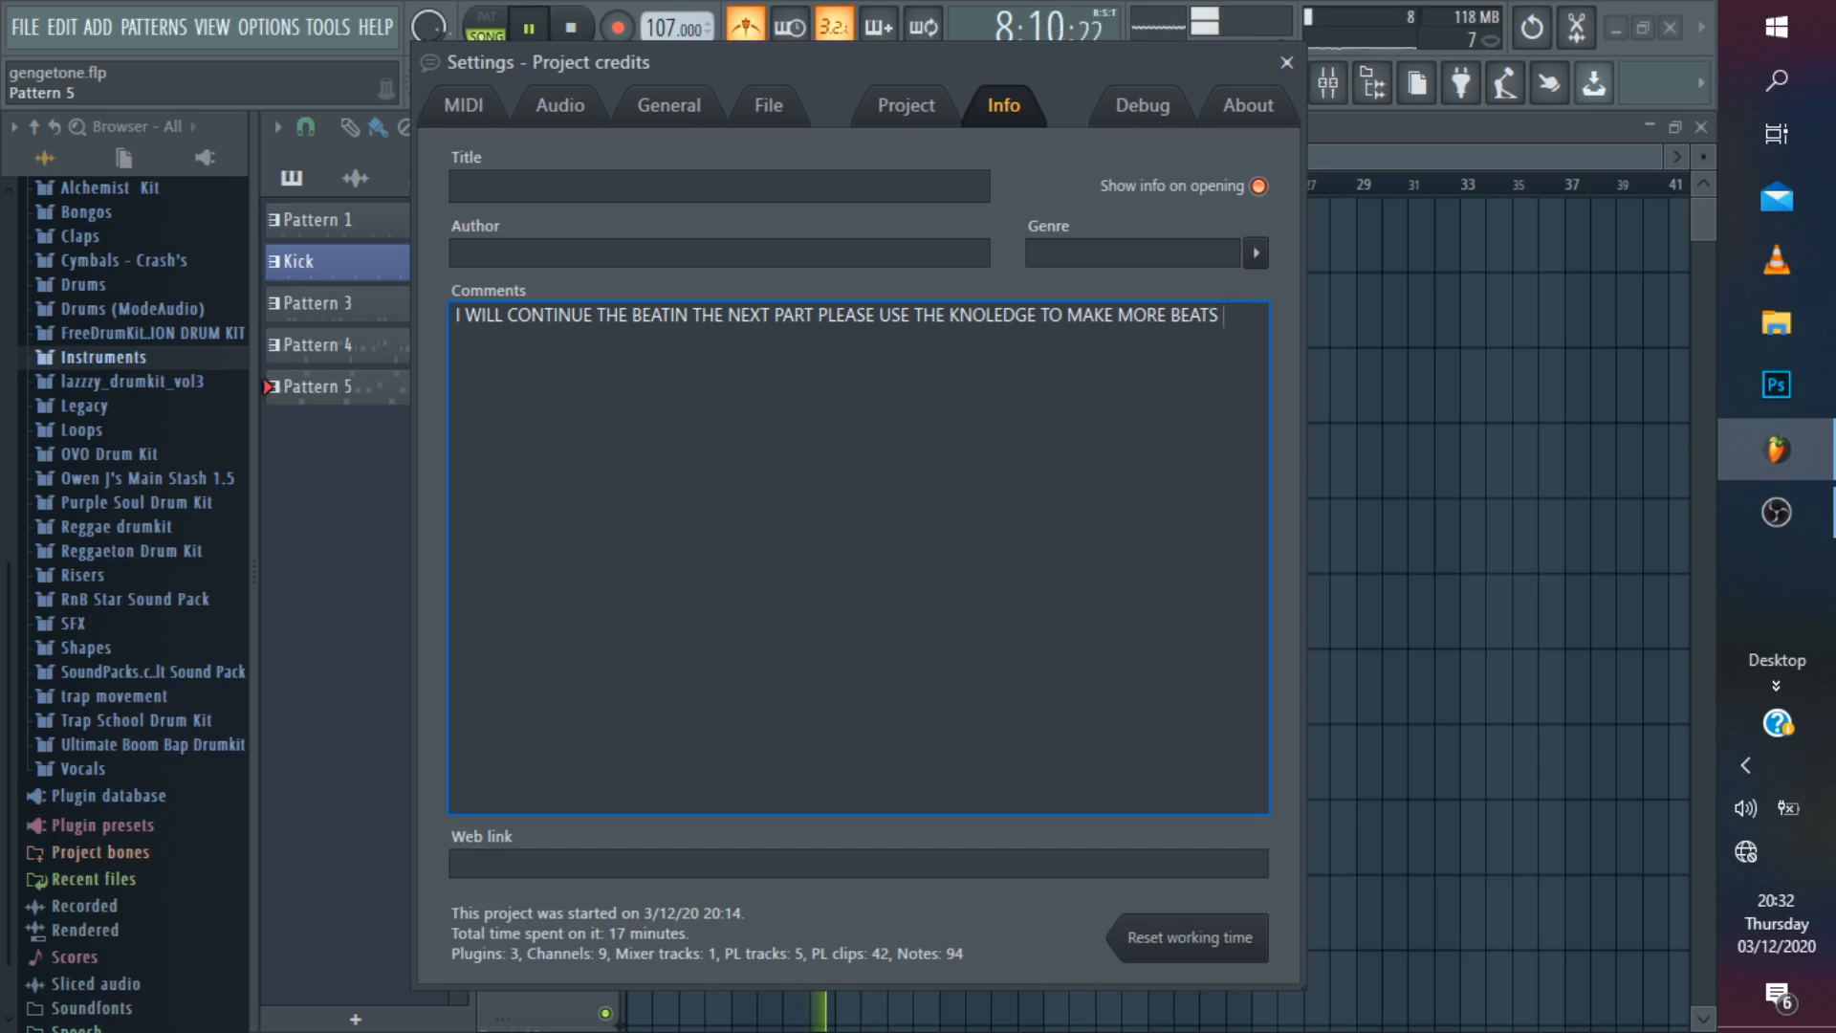
Add an indented comment line, after a blank line, reading "THANK YOU LETS MEET IN THE NEXT TUTORIAL".
{"action": "key", "text": "Return"}
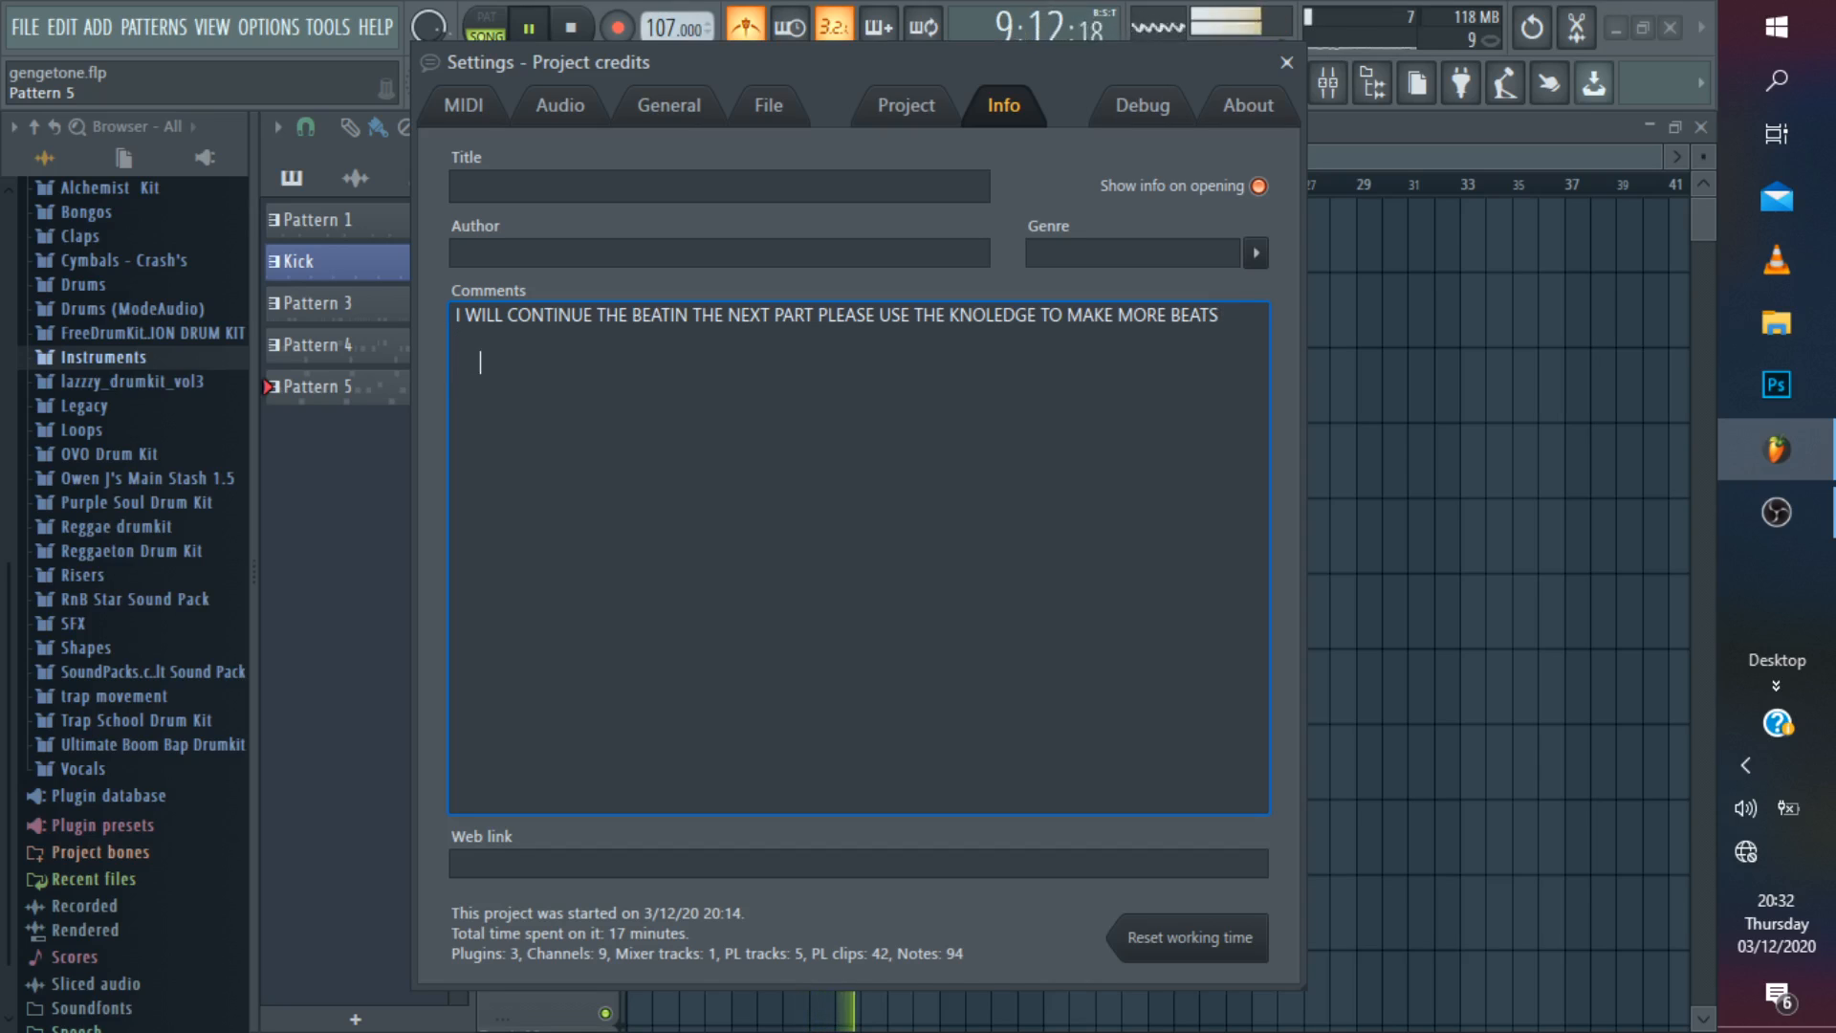
{"action": "type", "text": "THA"}
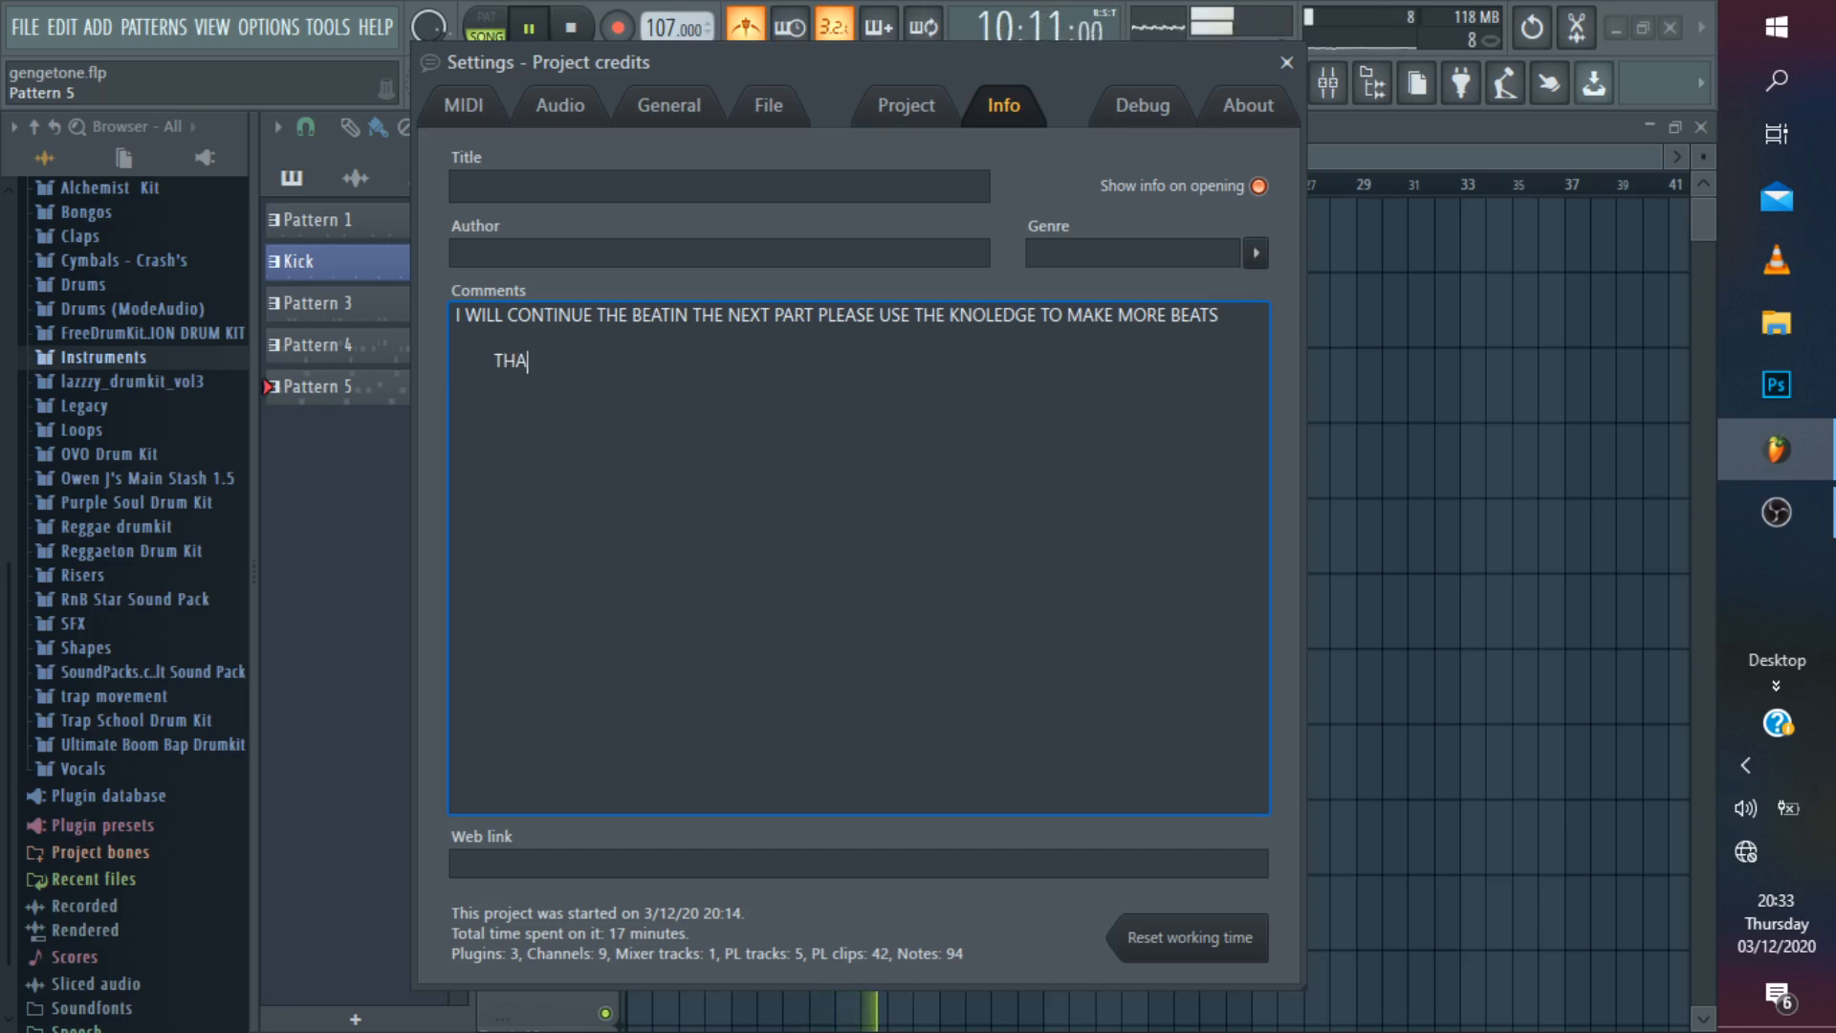
{"action": "type", "text": "NK Y"}
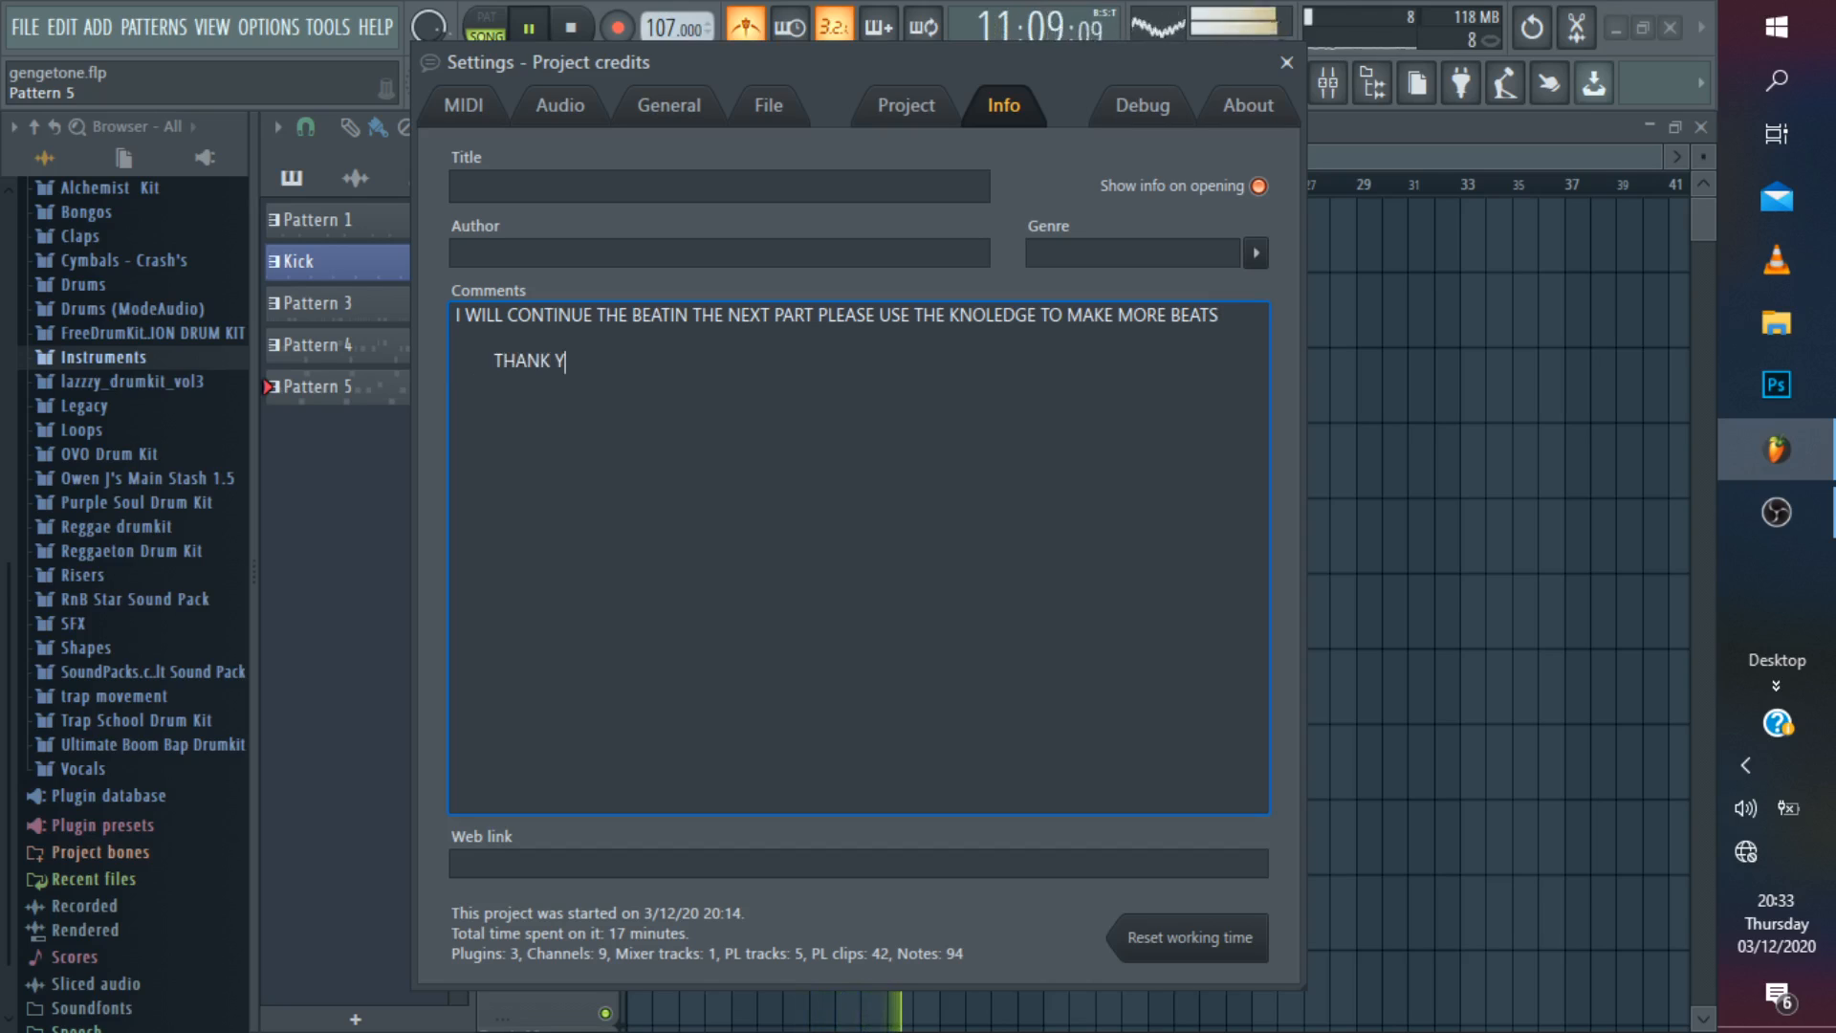
{"action": "type", "text": "OU LE"}
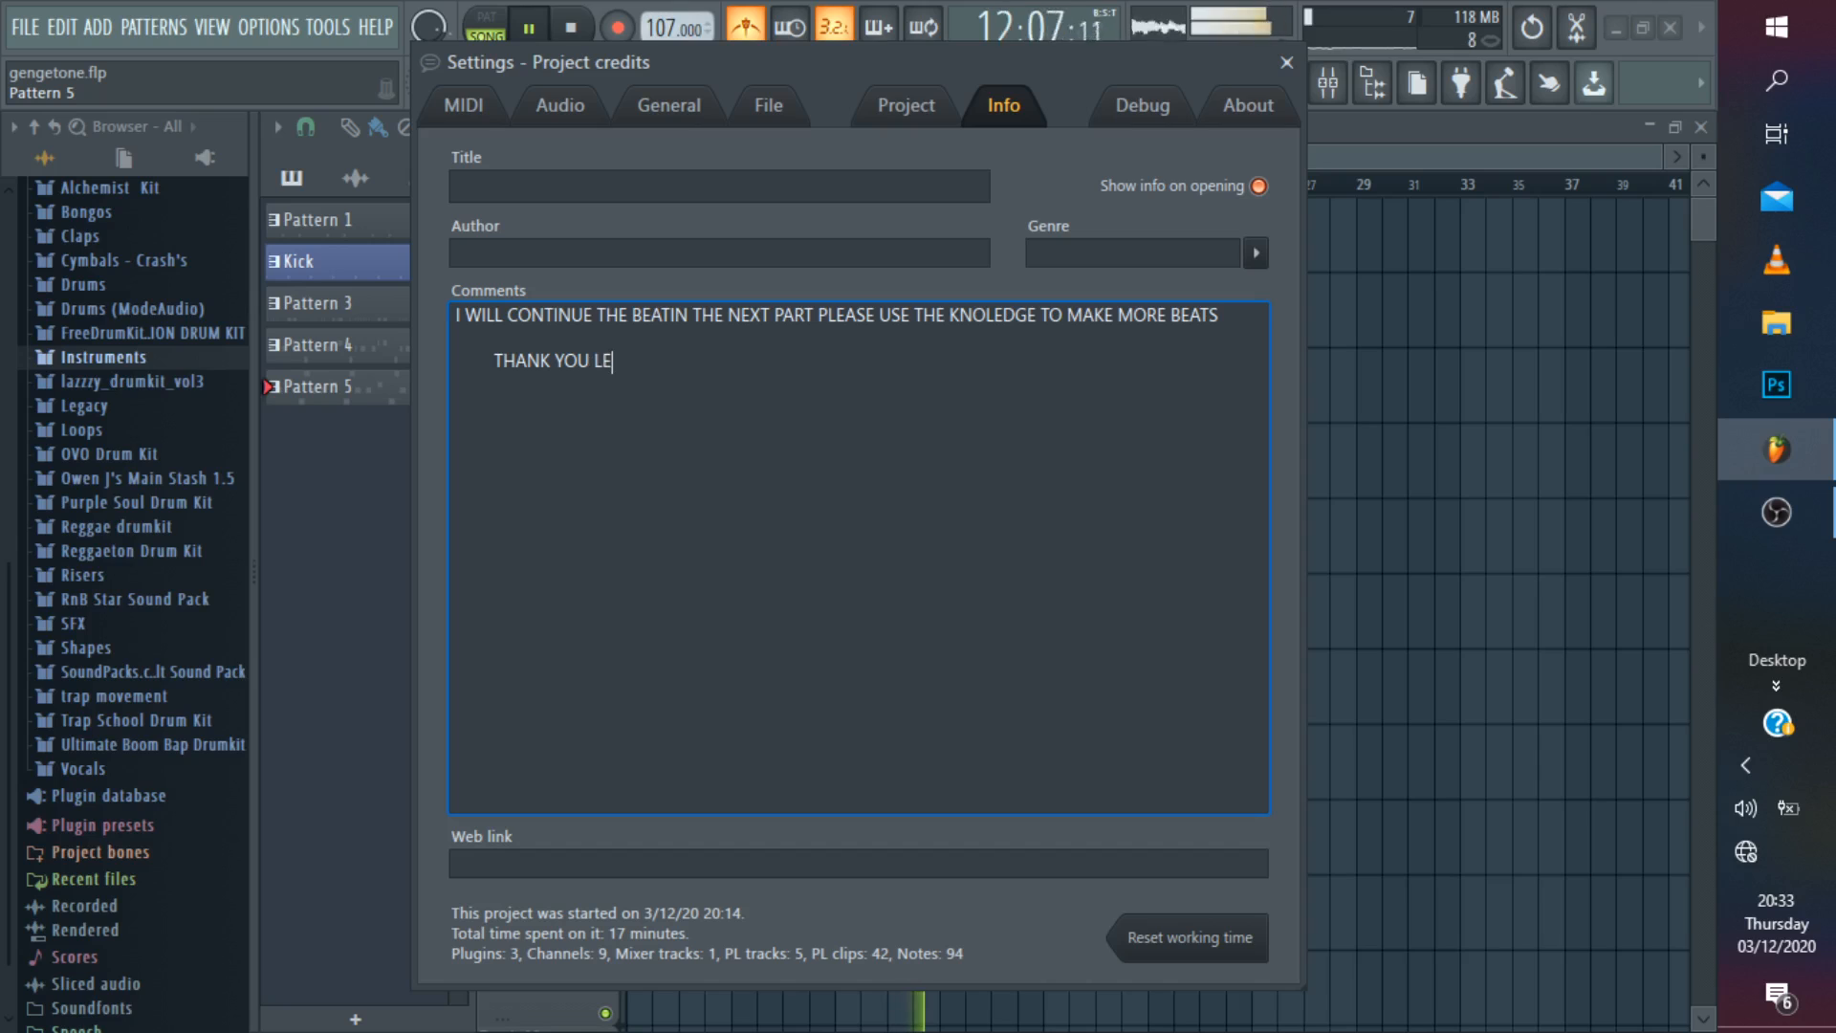
{"action": "type", "text": "TS ME"}
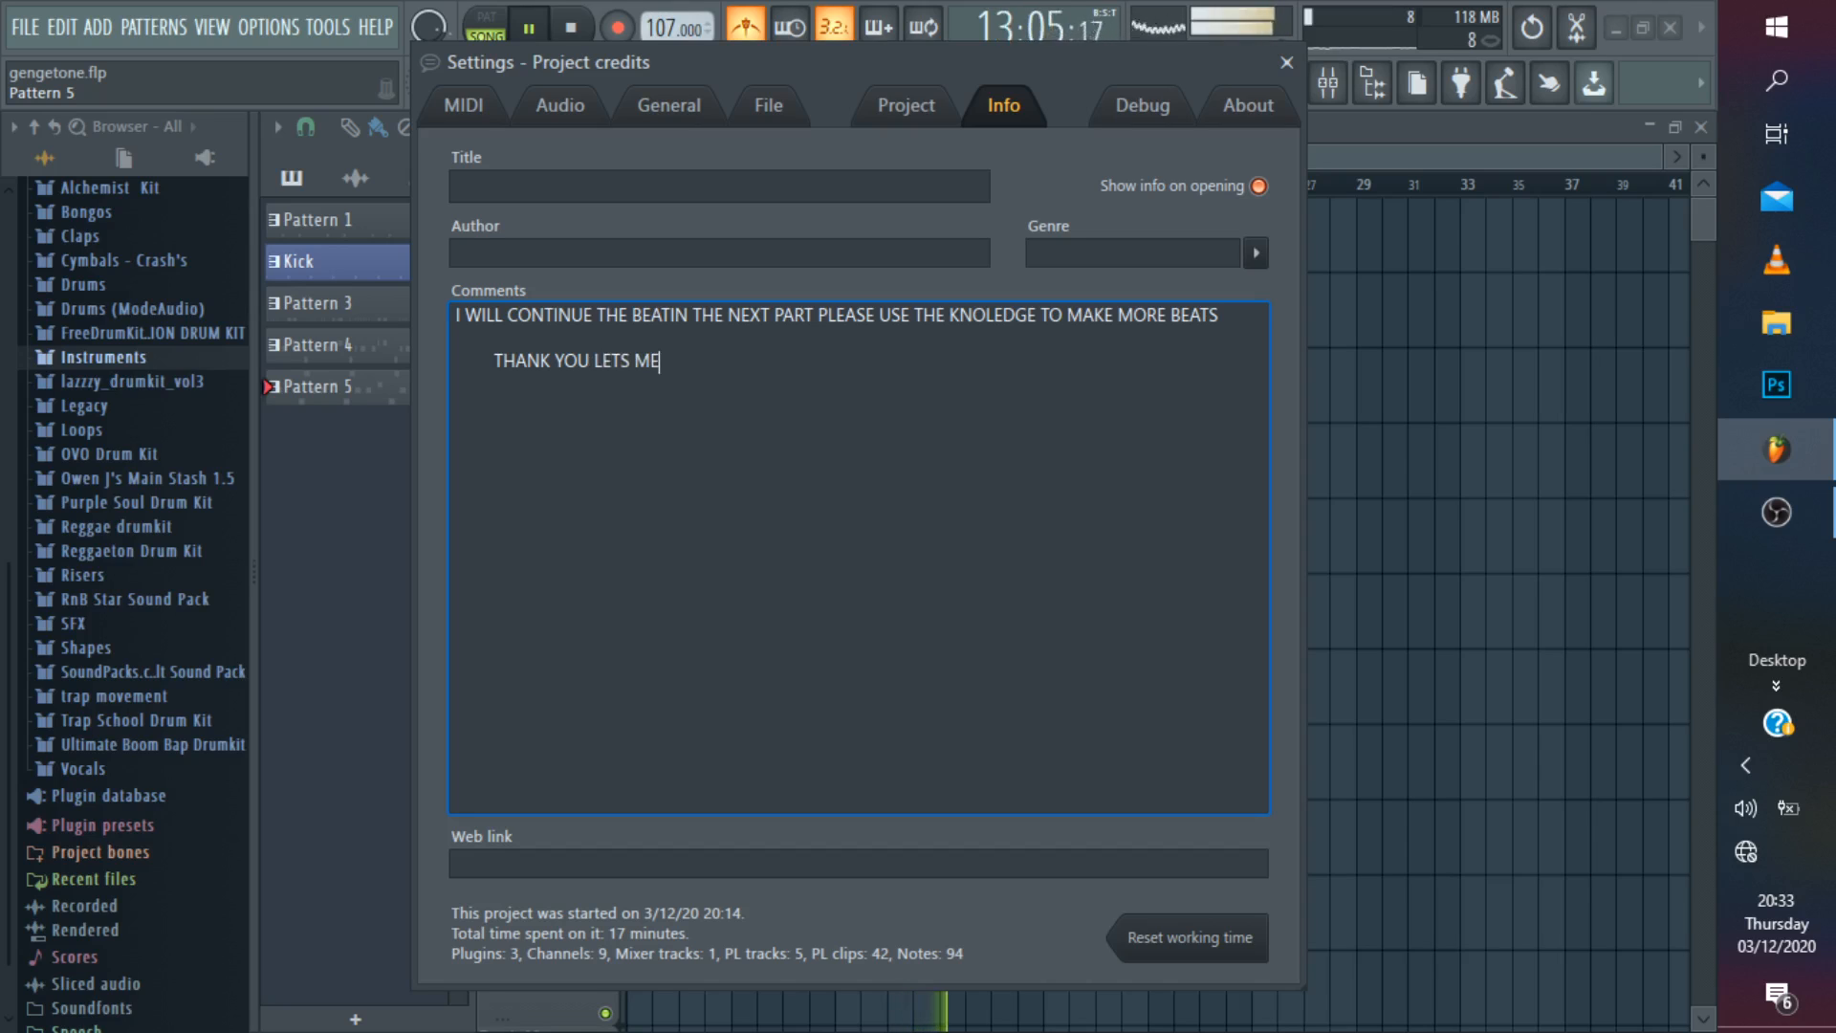
{"action": "type", "text": "AT"}
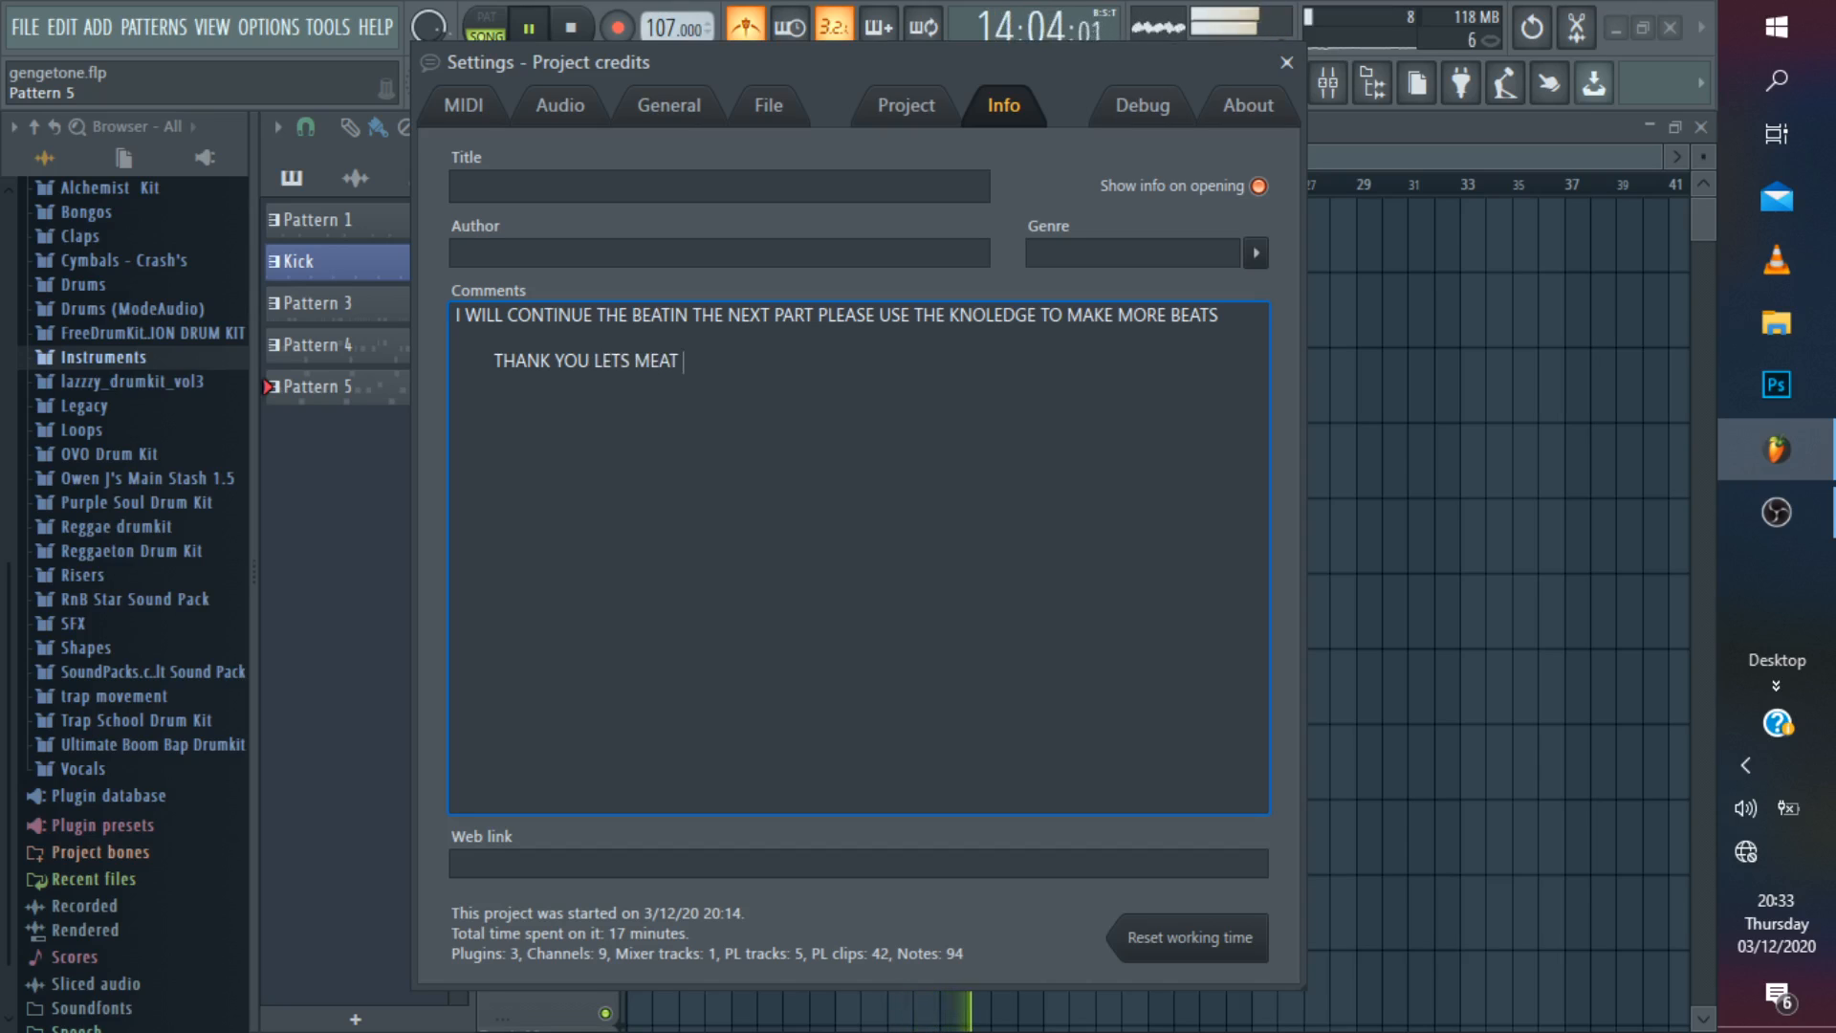
{"action": "key", "text": "BackSpace"}
{"action": "key", "text": "BackSpace"}
{"action": "key", "text": "BackSpace"}
{"action": "type", "text": "ET"}
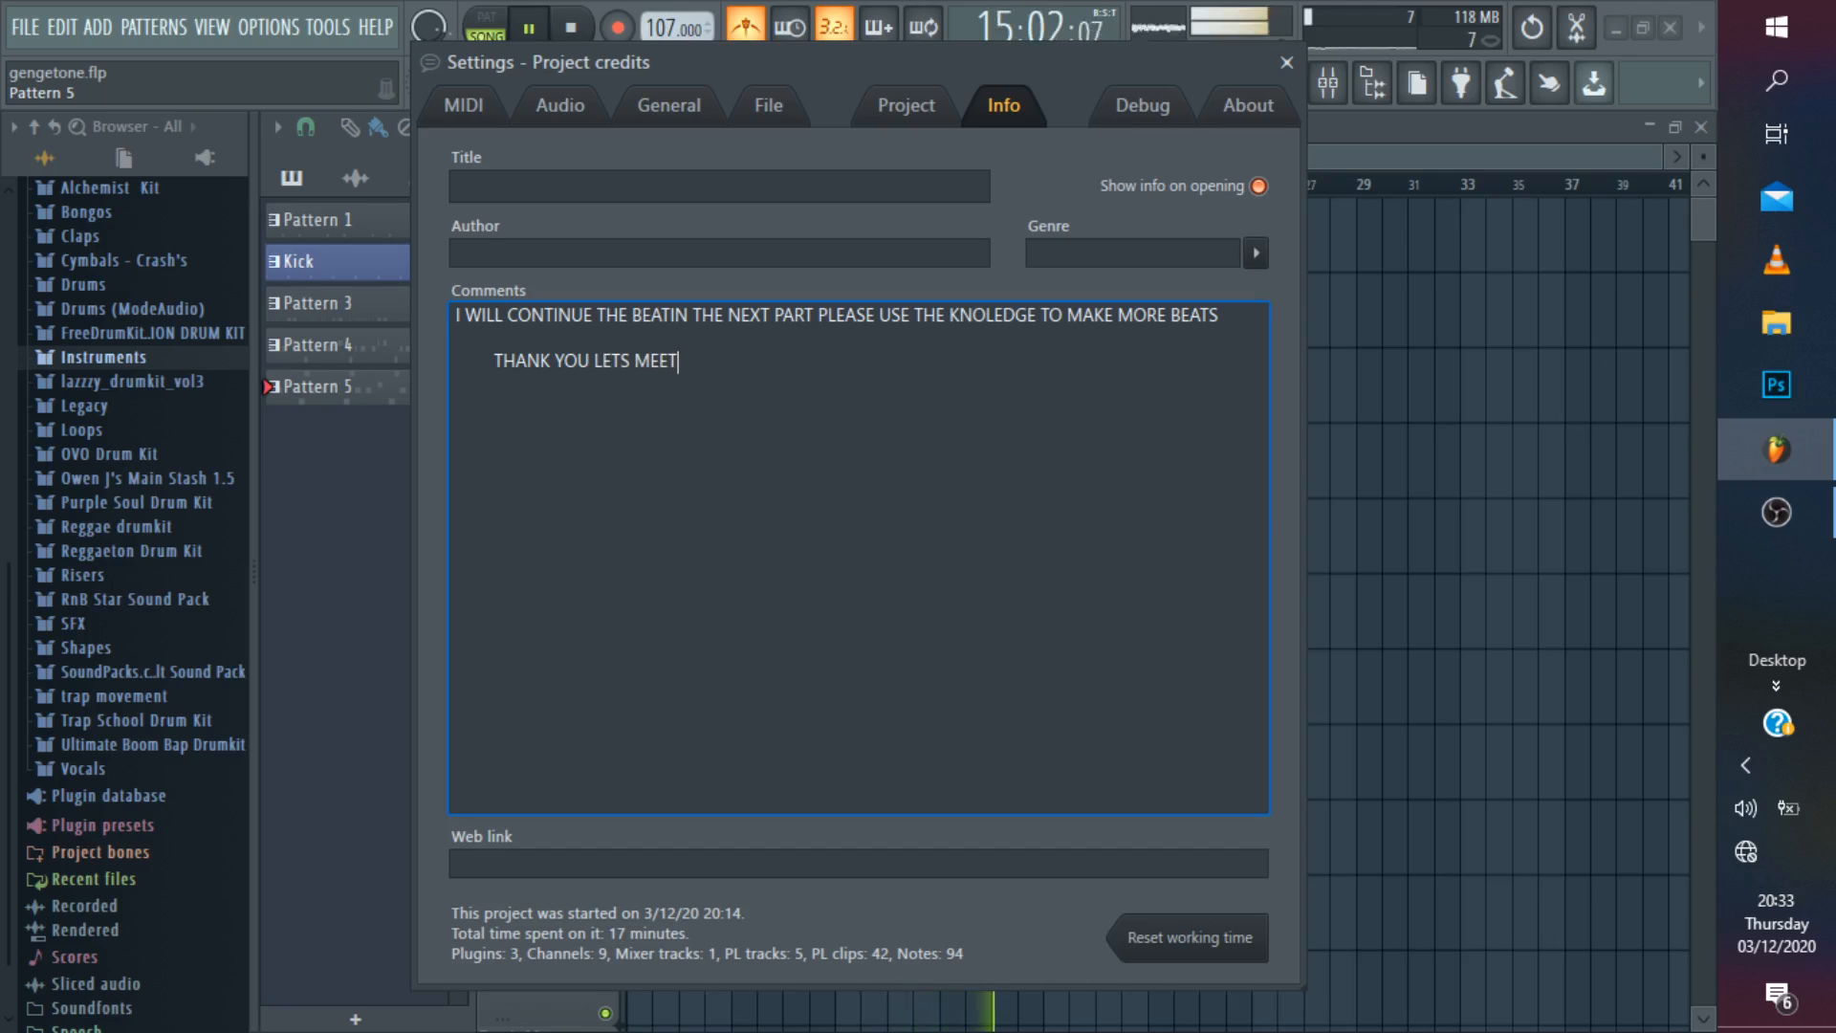
{"action": "type", "text": " INM"}
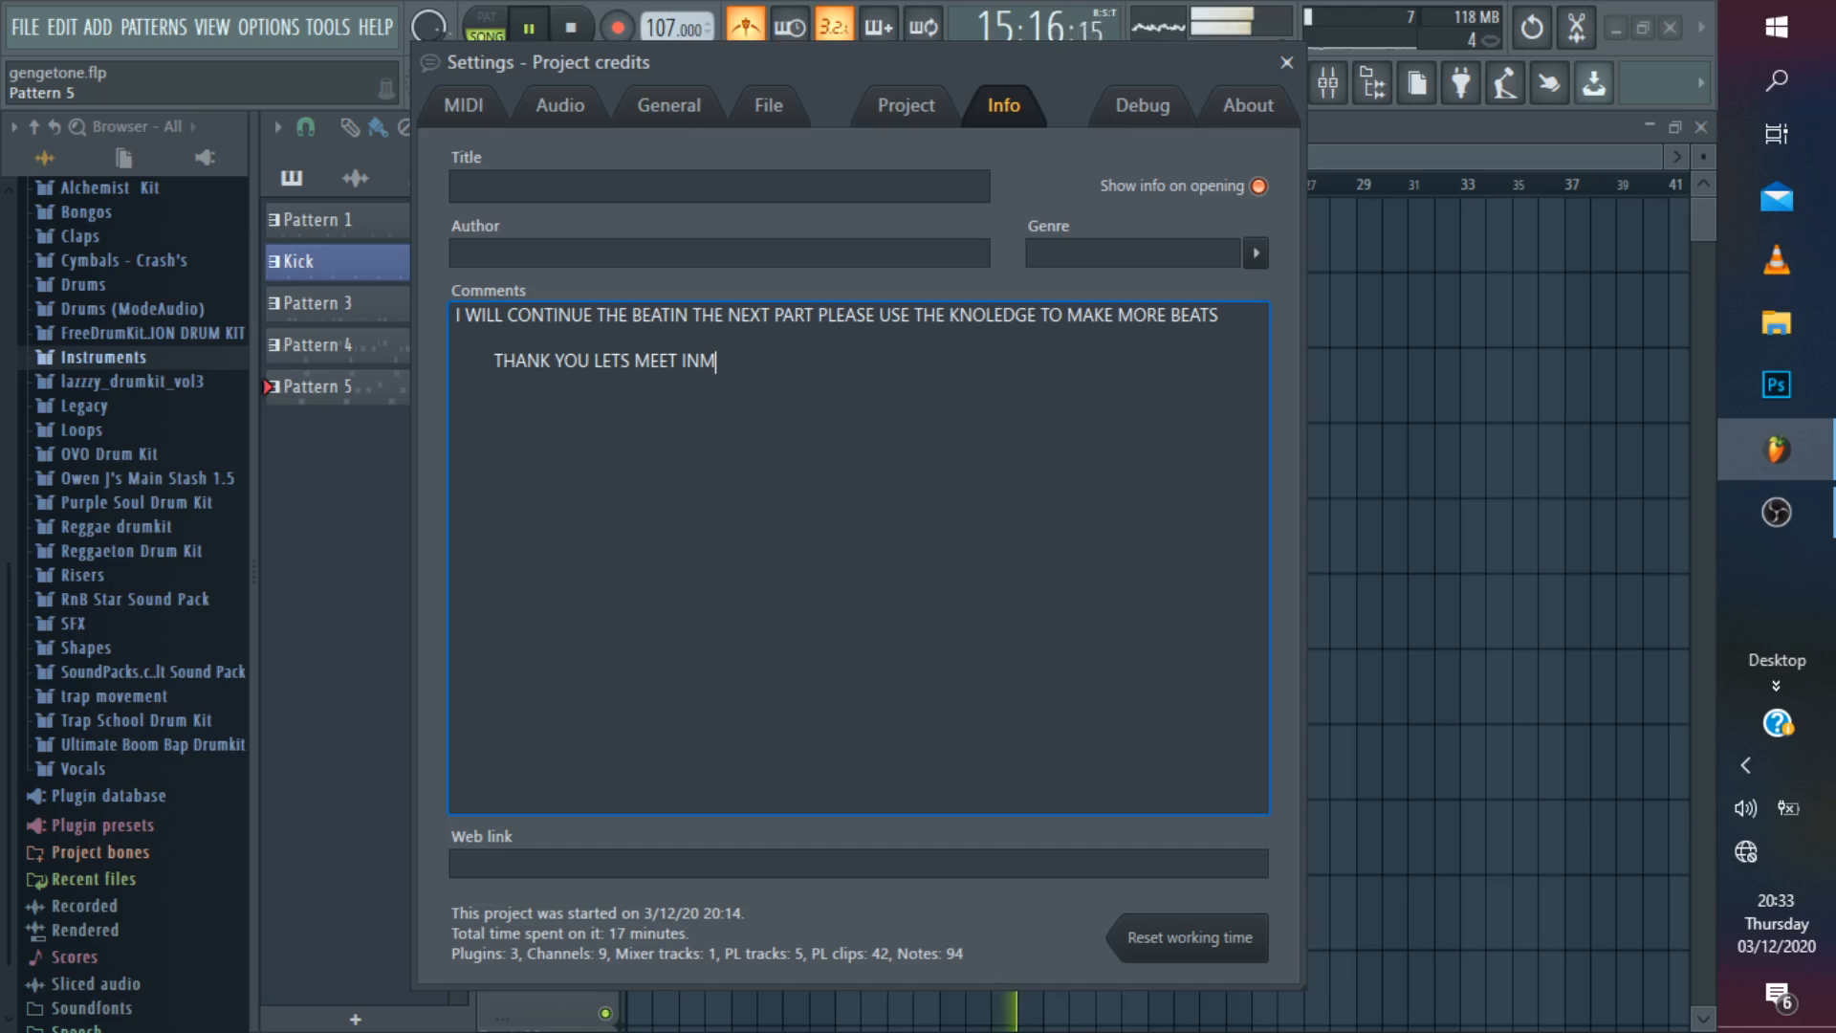
{"action": "key", "text": "BackSpace"}
{"action": "type", "text": "THE "}
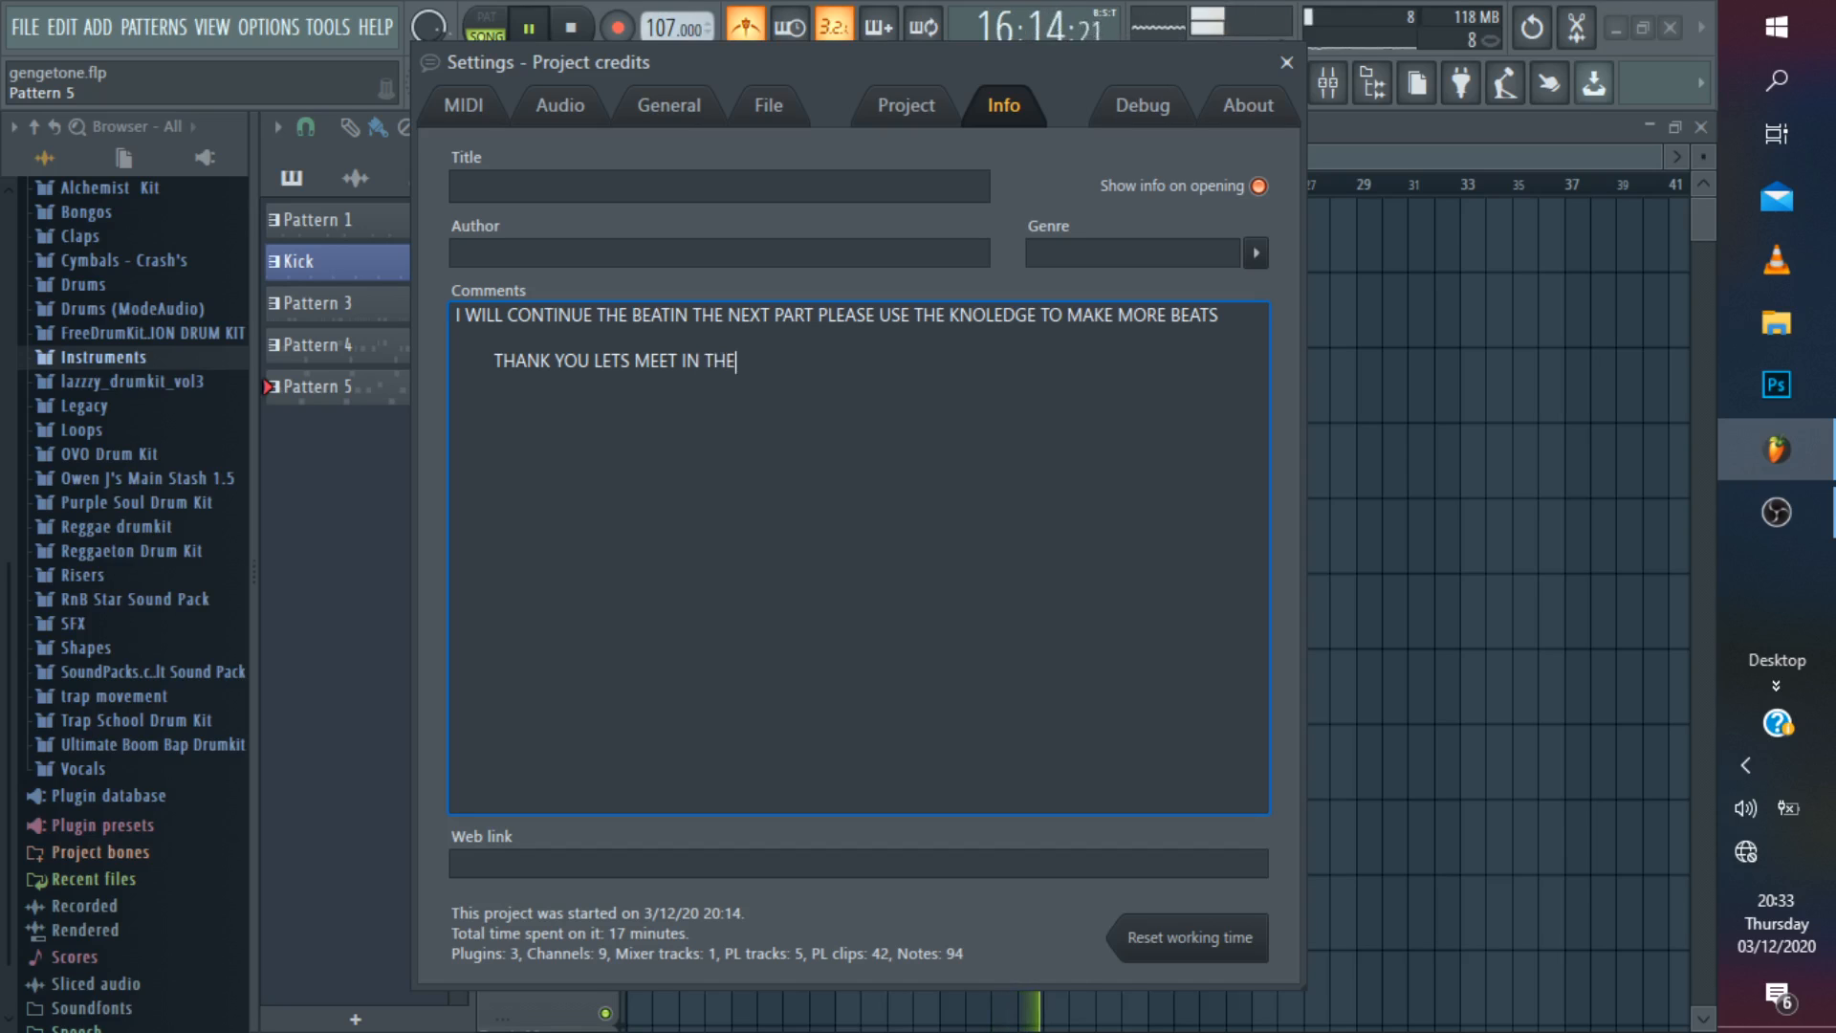
{"action": "type", "text": "NE"}
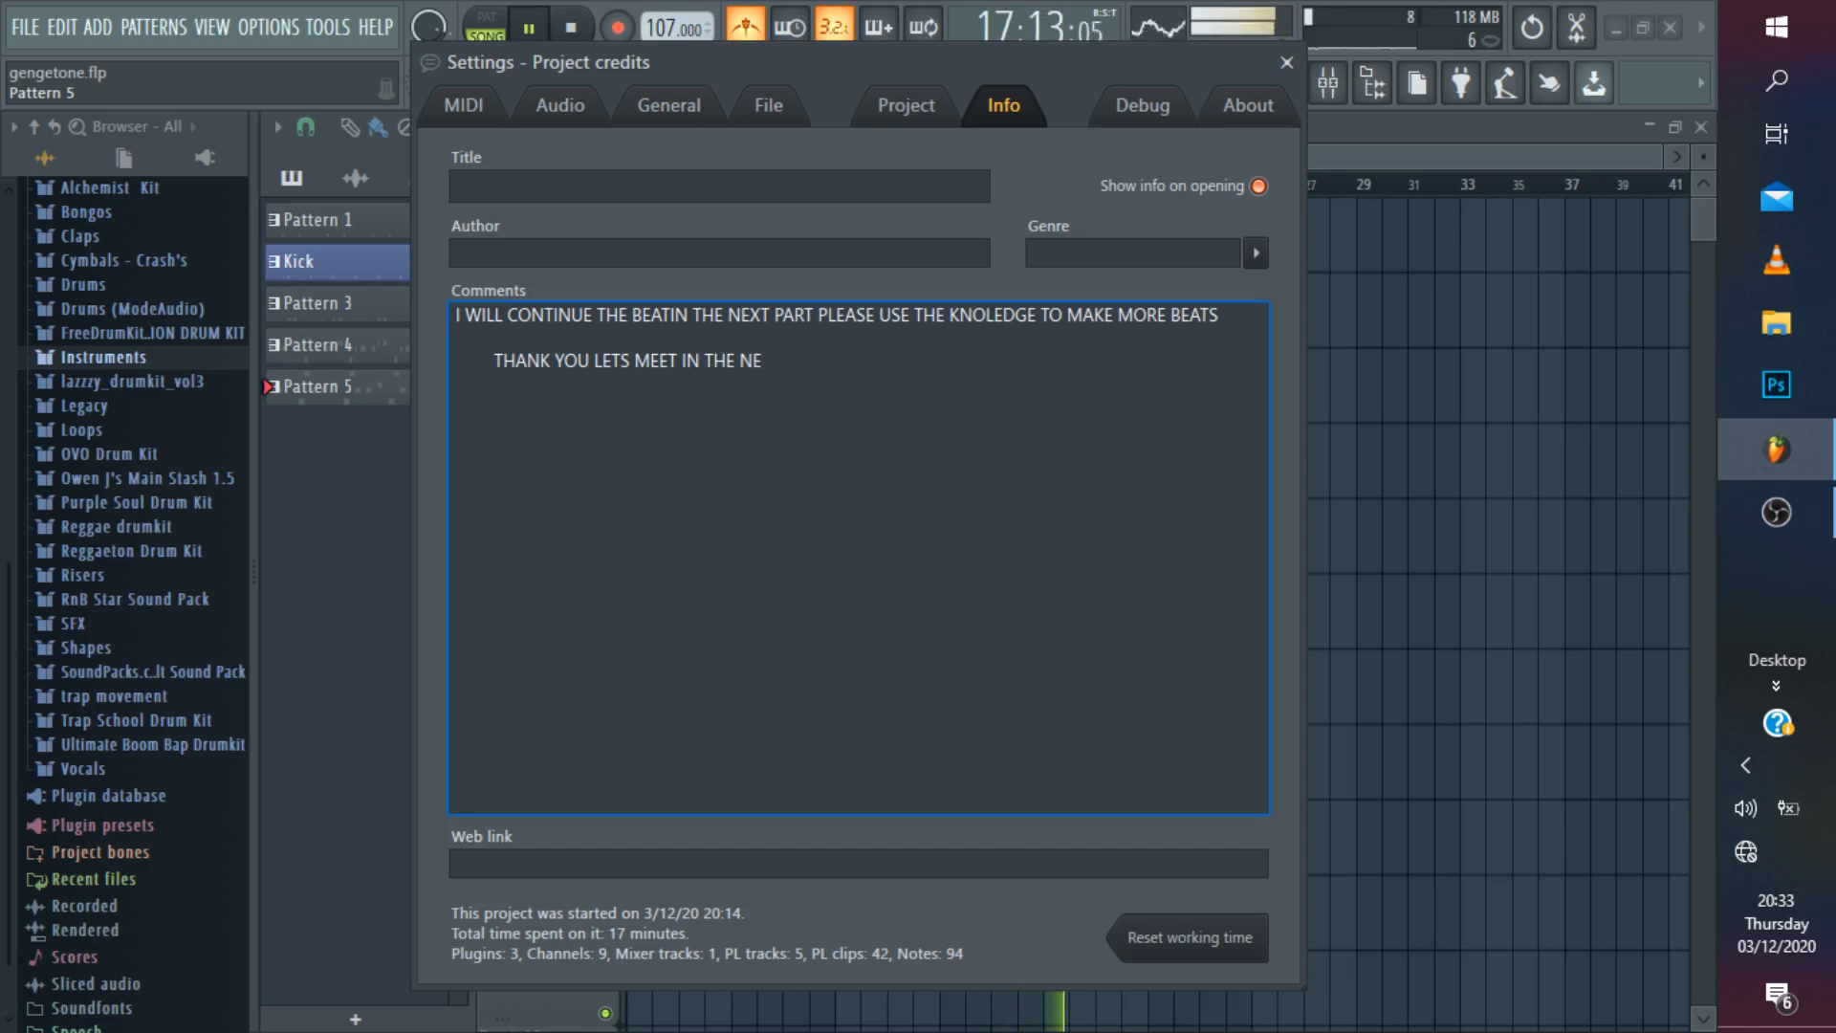
{"action": "type", "text": "XT "}
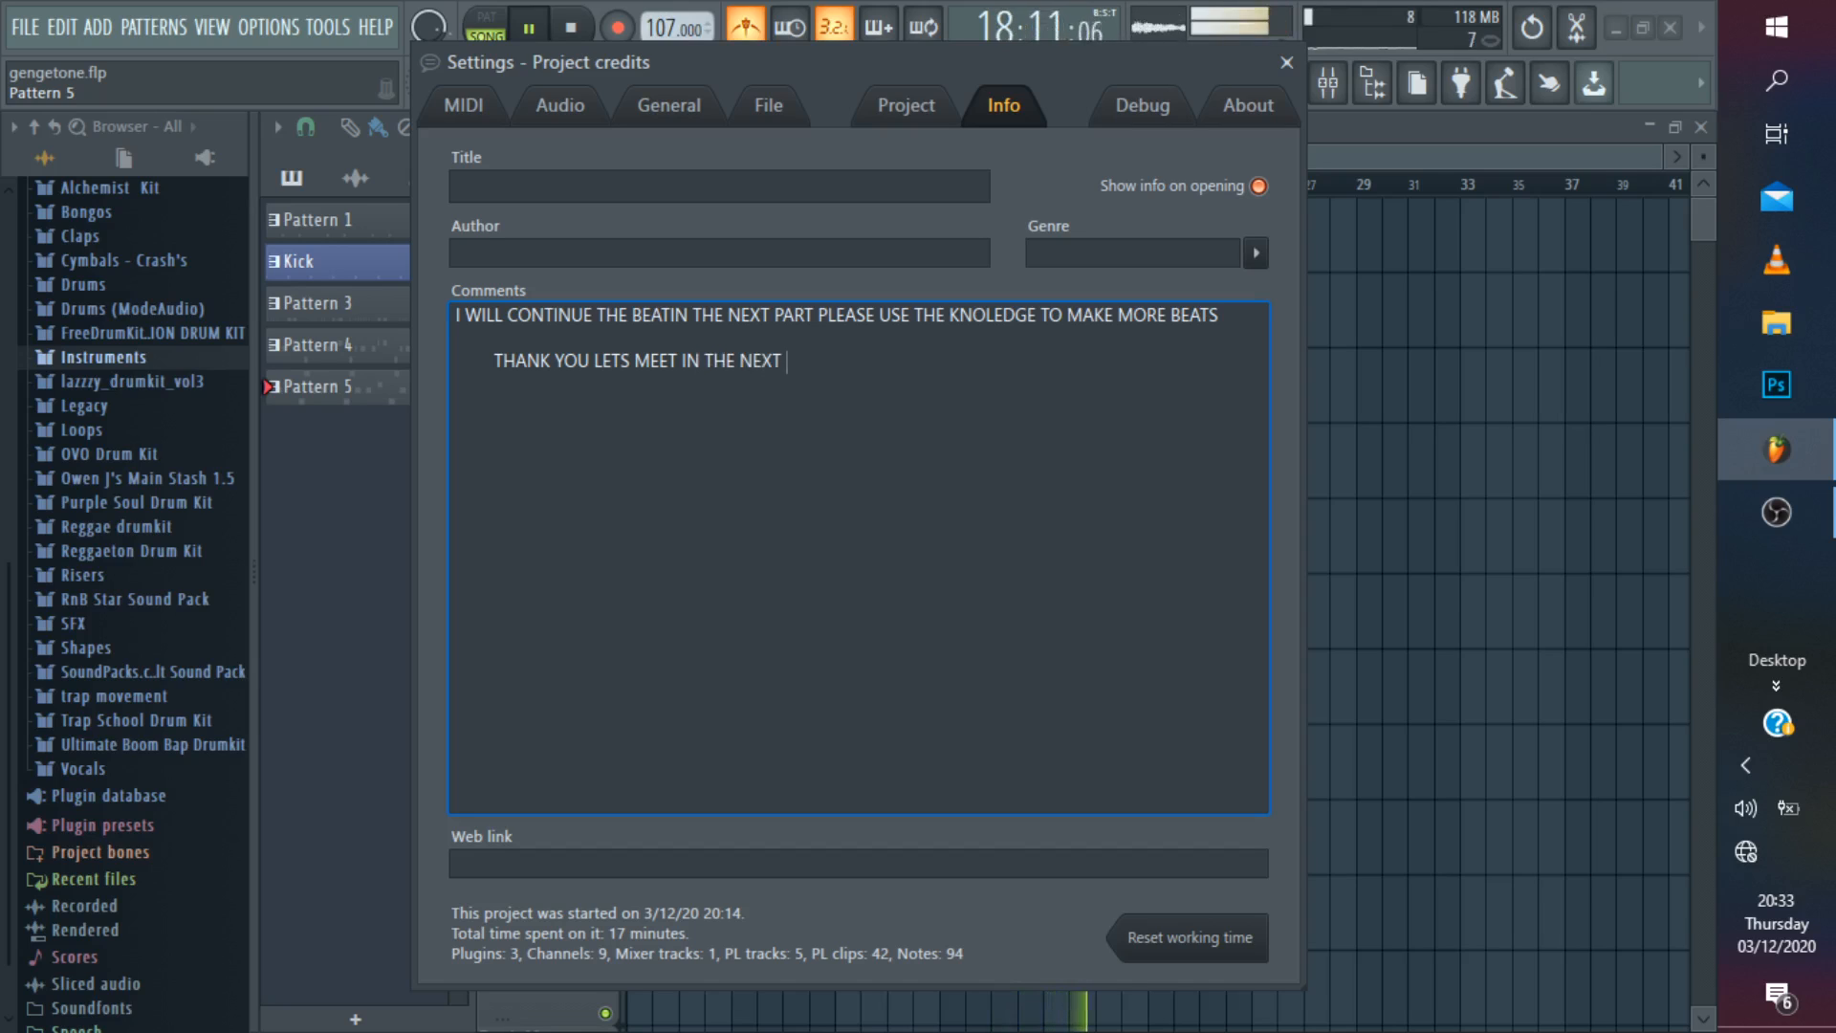
{"action": "type", "text": "TUTO"}
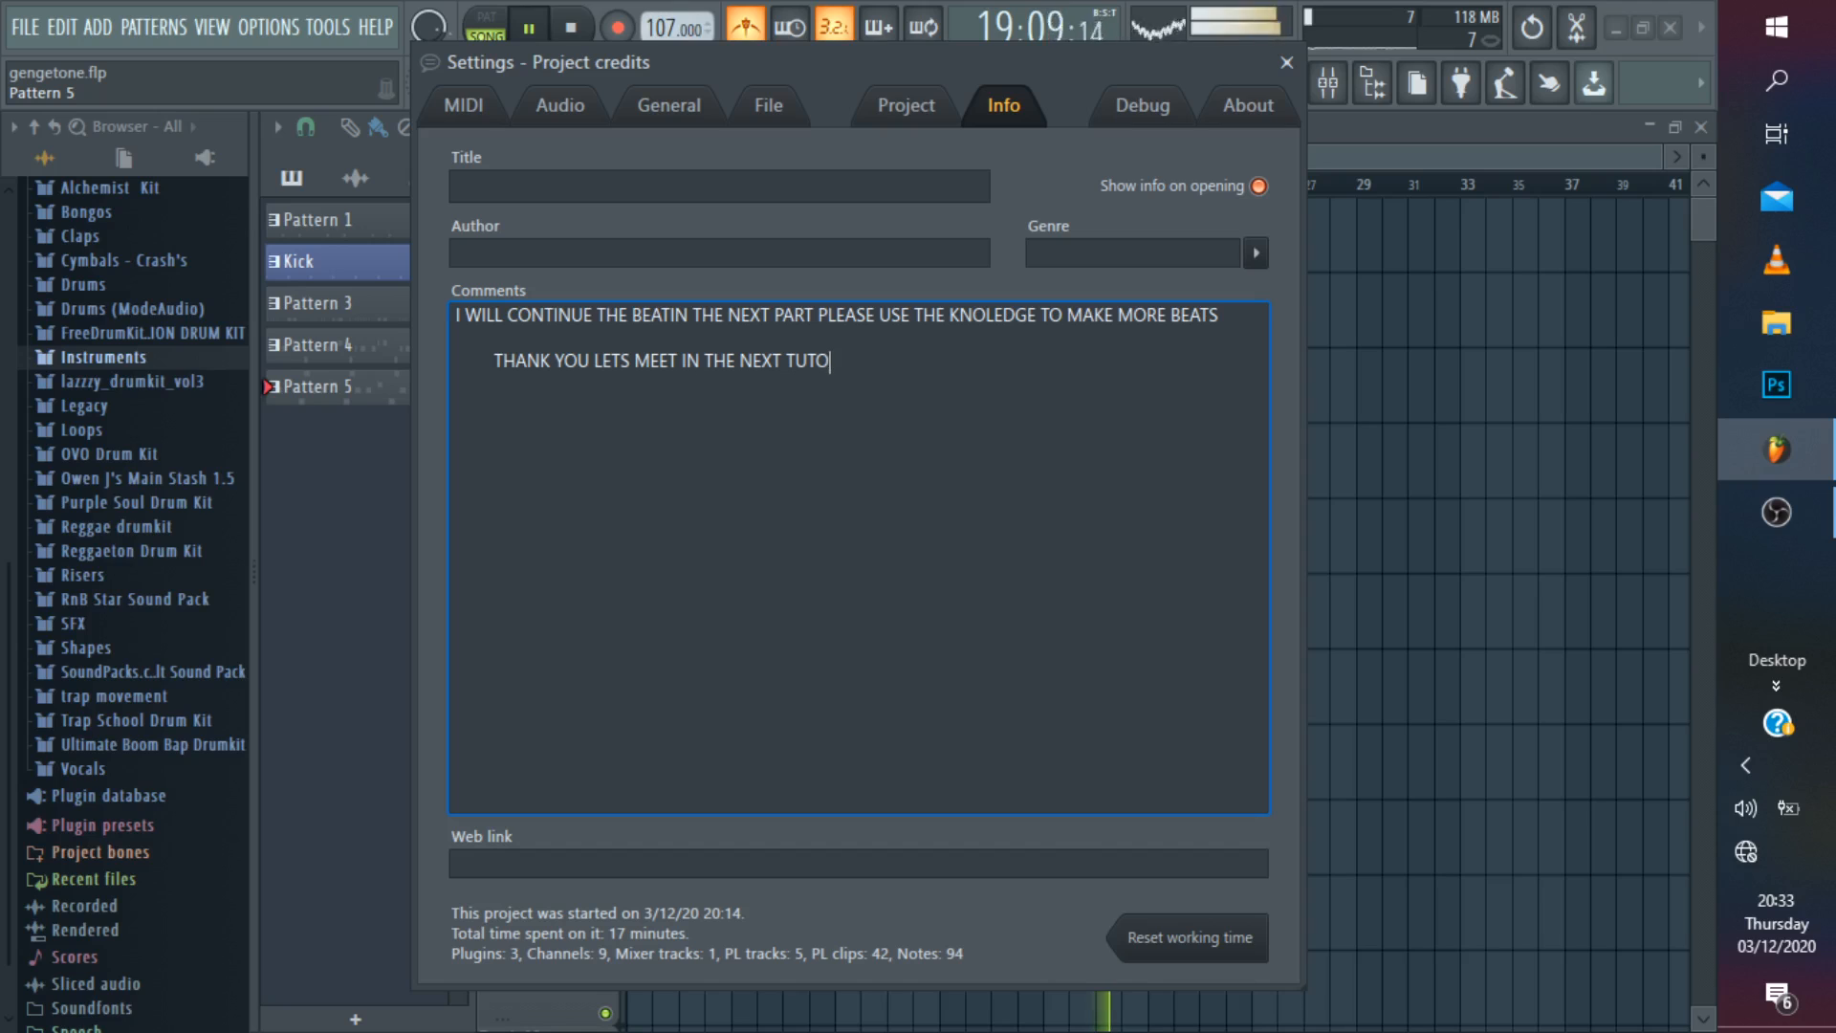
{"action": "type", "text": "RIAL"}
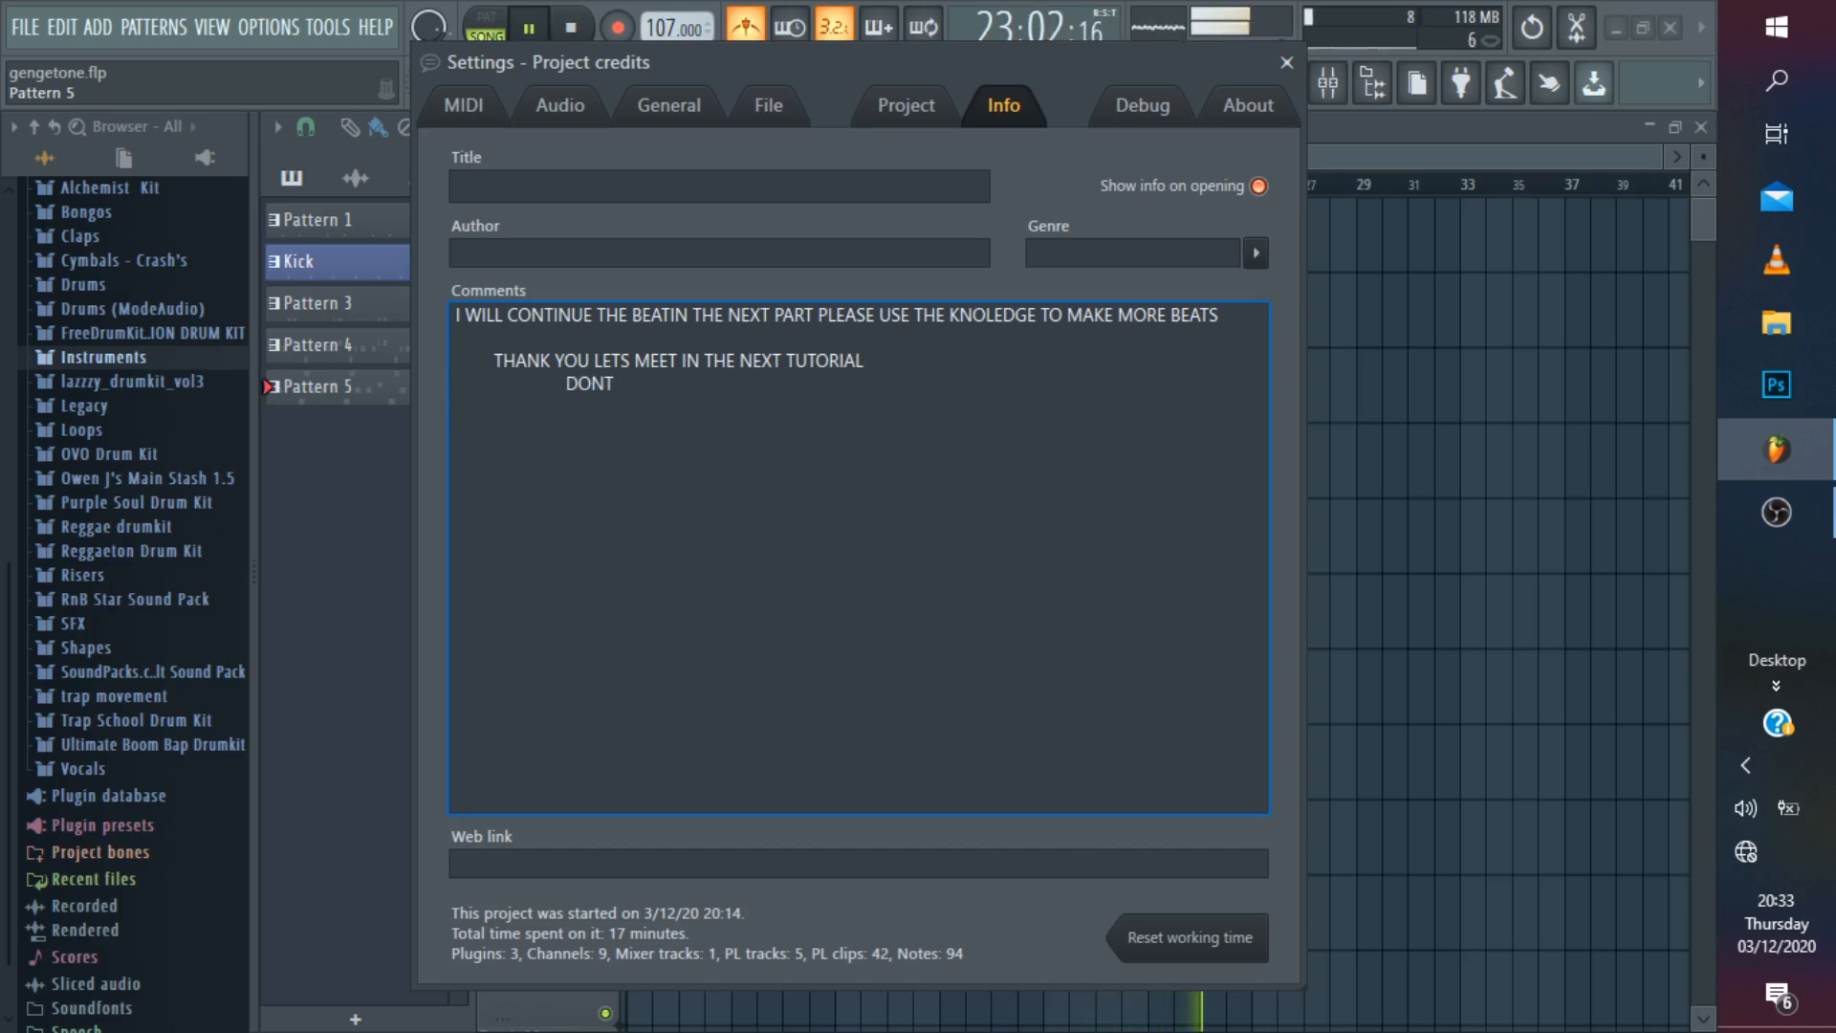
Add a further indented comment line reading "DONT FORGET TO SUBSCRIBE" and start a new line below it.
{"action": "type", "text": "FOR"}
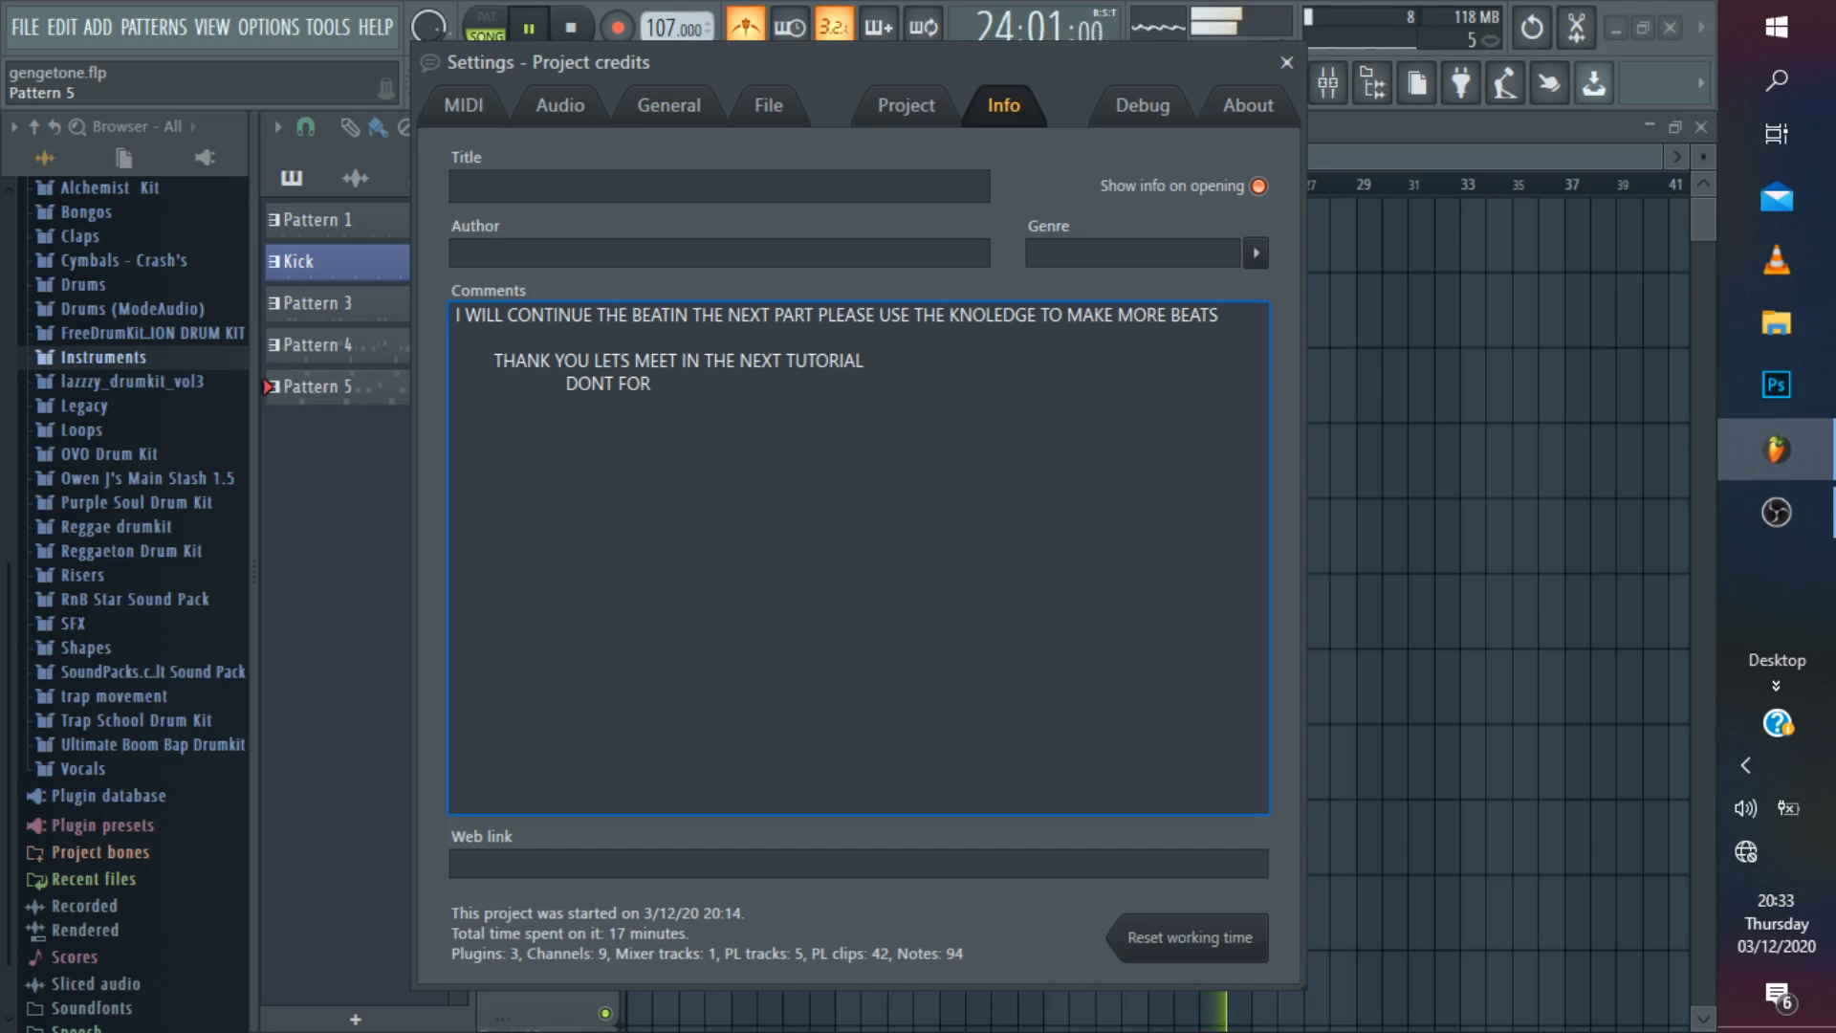
{"action": "type", "text": "GET "}
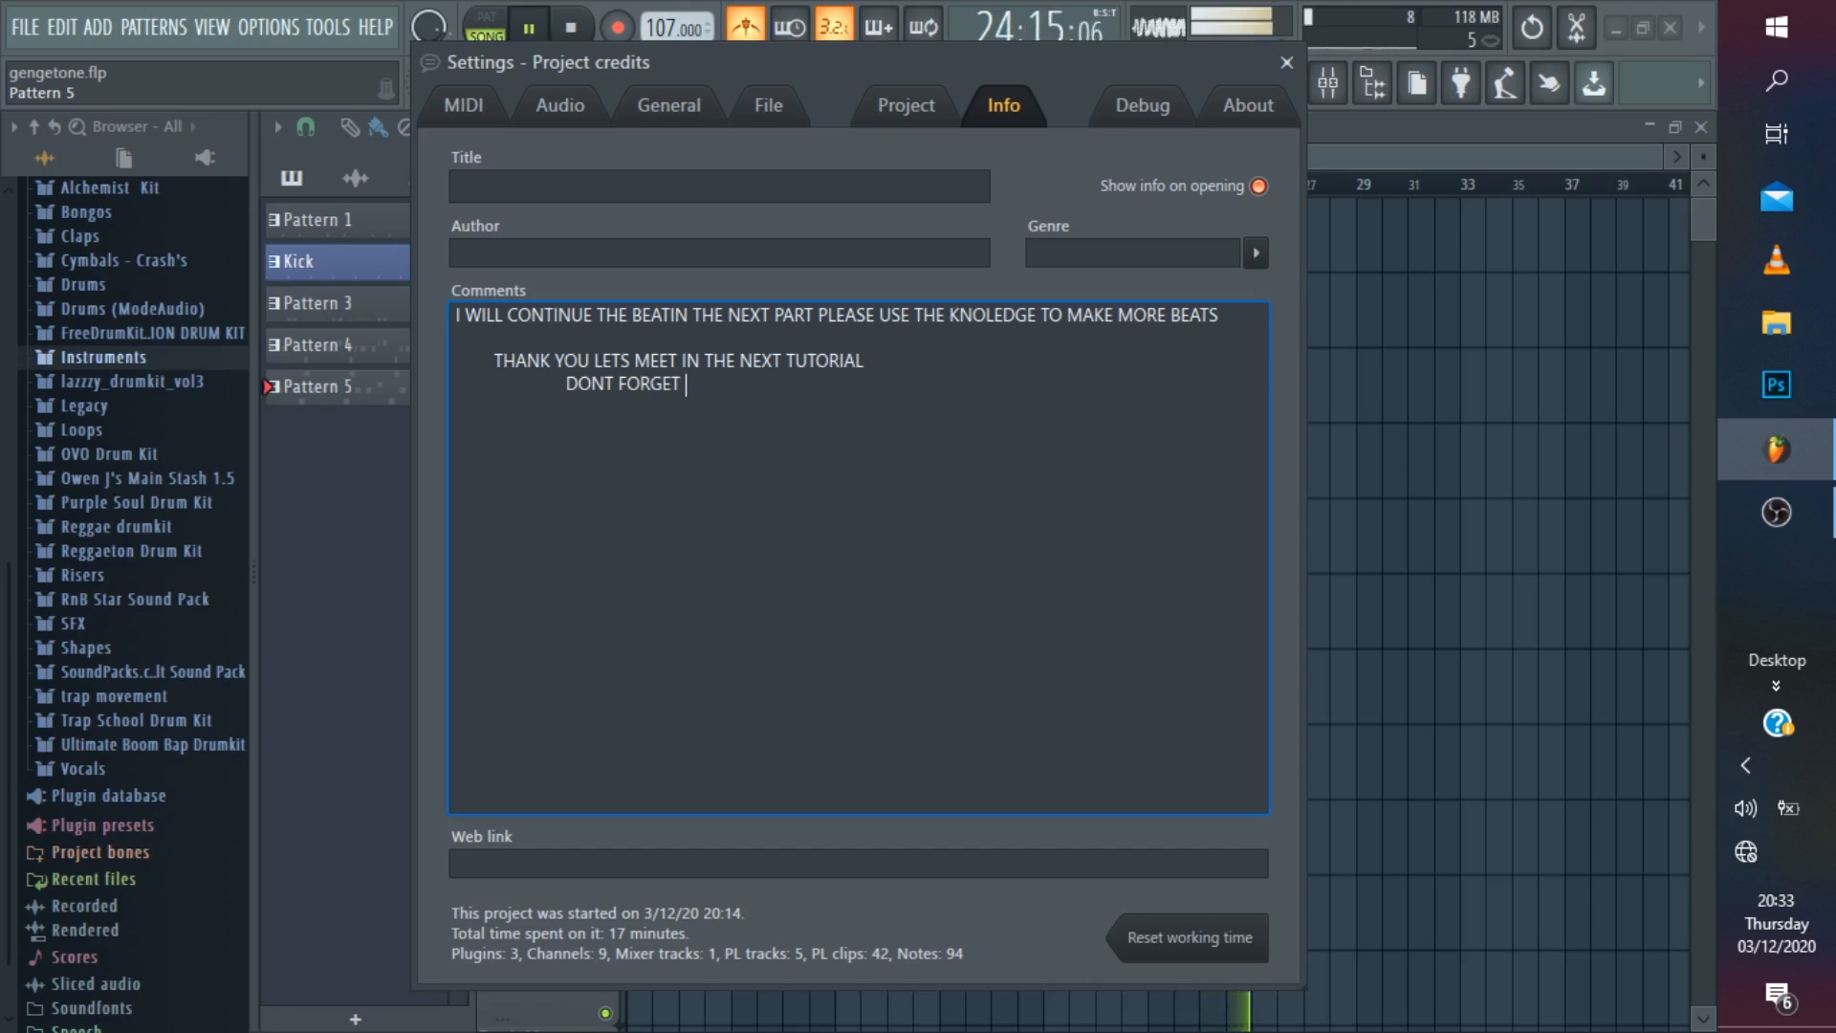
{"action": "type", "text": "TO SUB"}
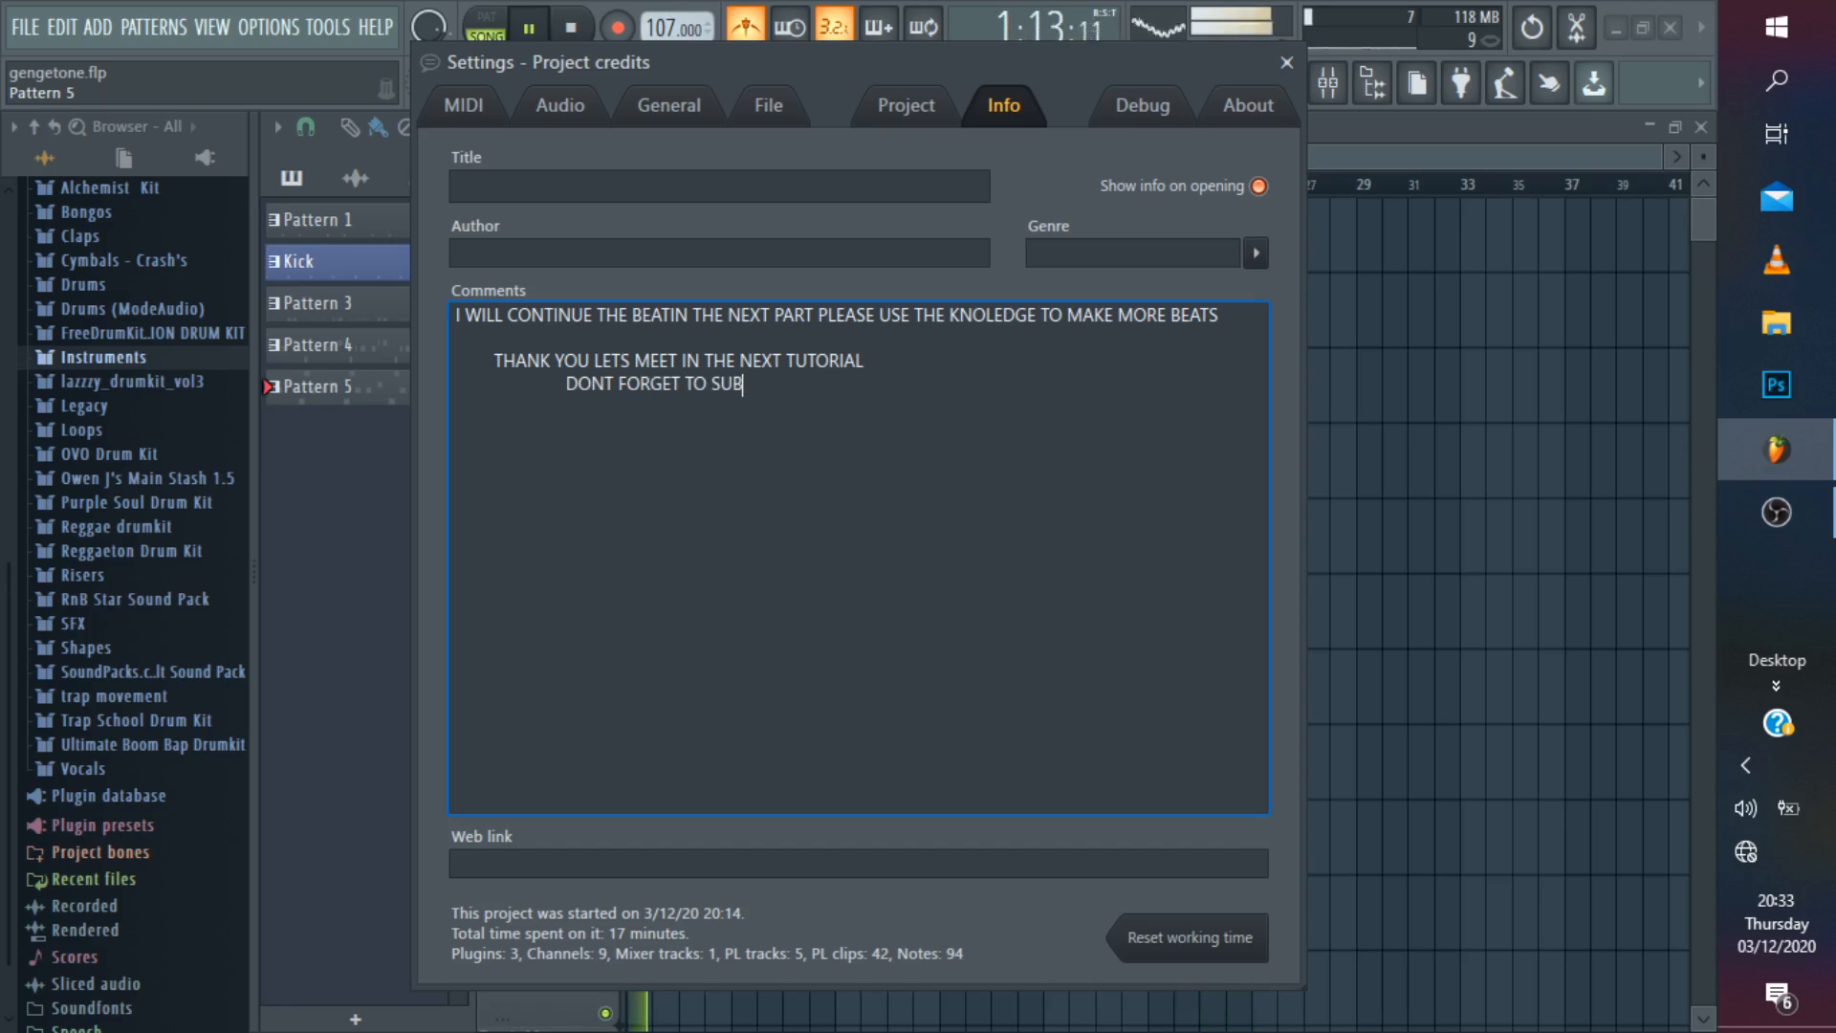
{"action": "type", "text": "SCRIB"}
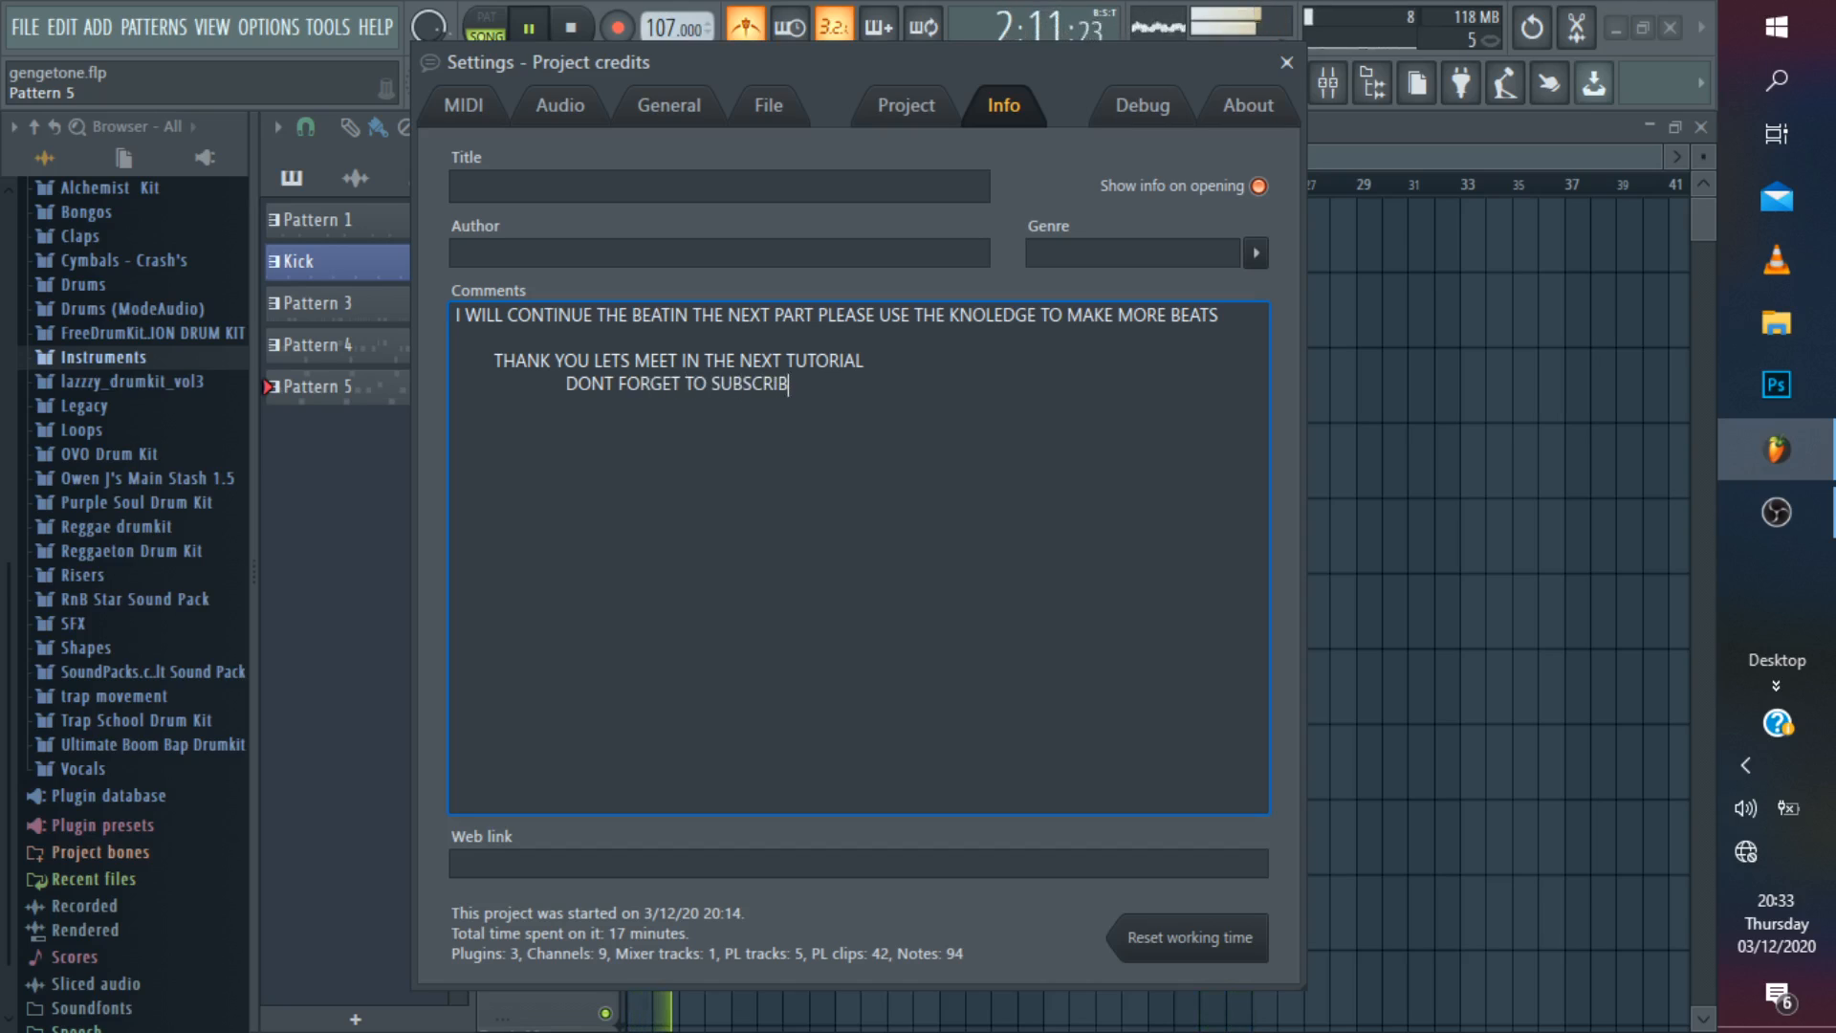
{"action": "type", "text": "E"}
{"action": "key", "text": "Return"}
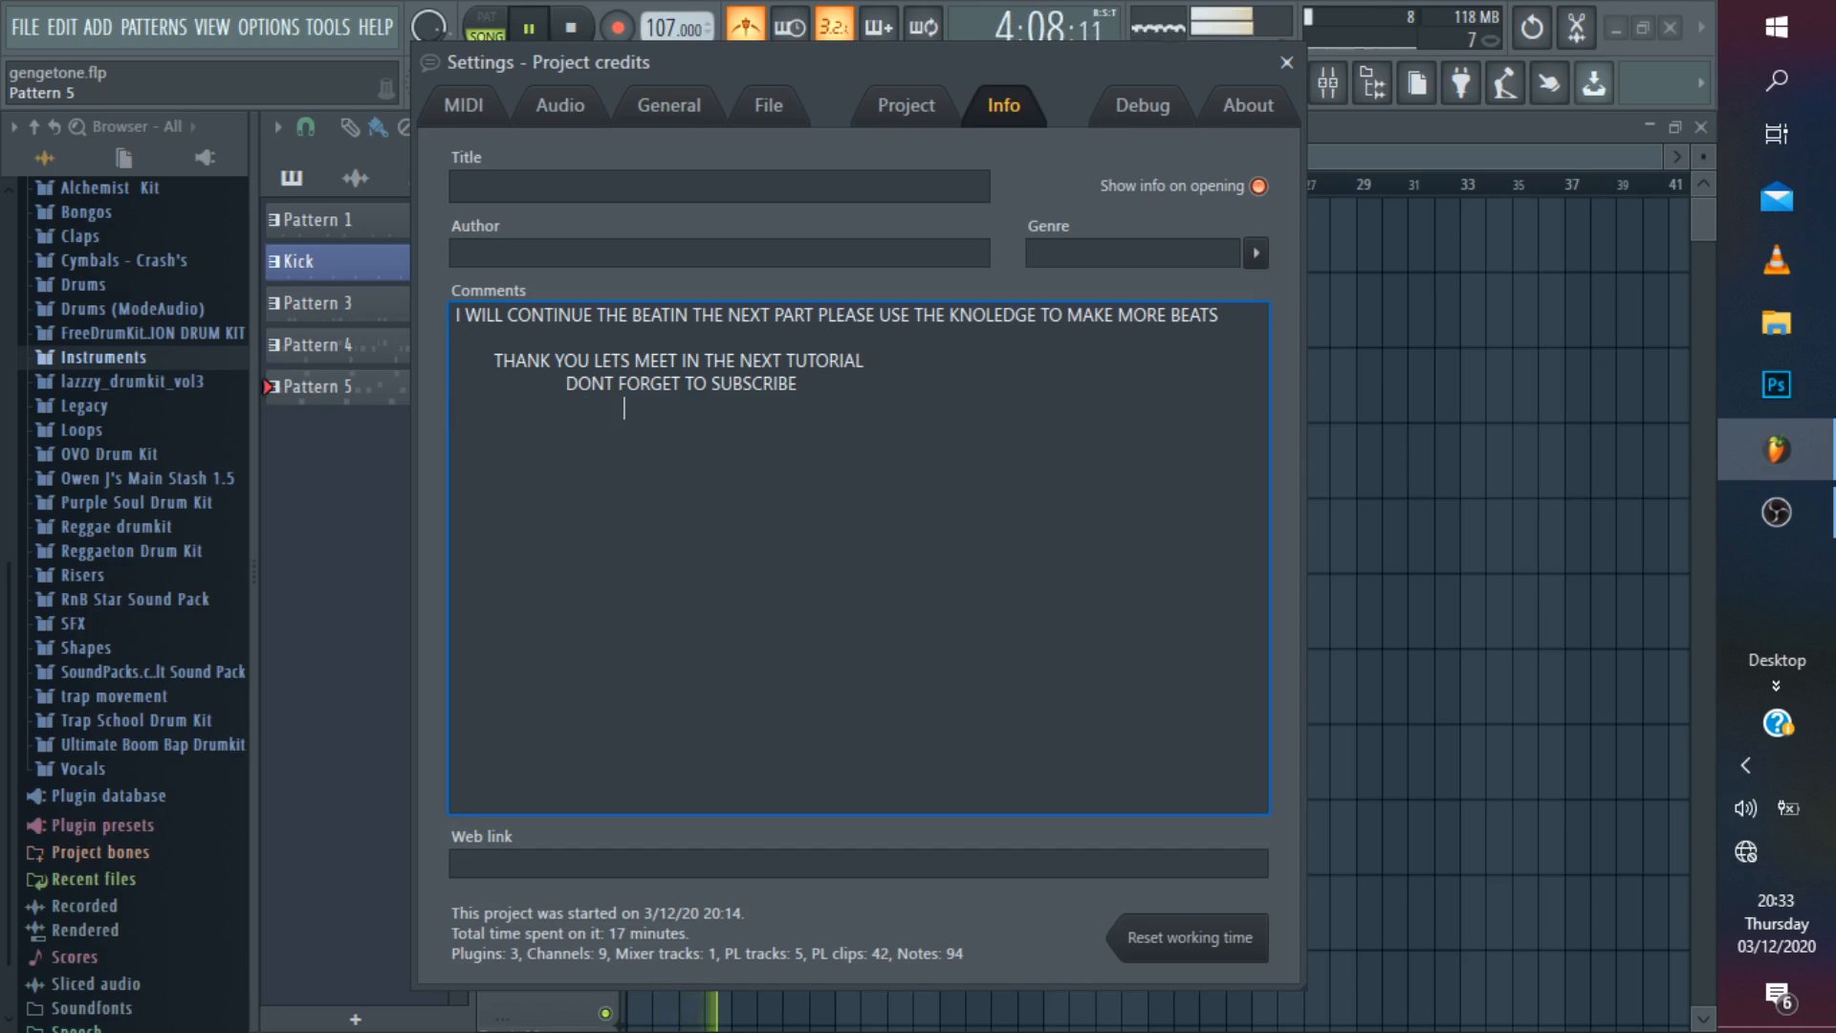
Close the comments with a final indented line reading "THANK YOU".
{"action": "type", "text": "THAN"}
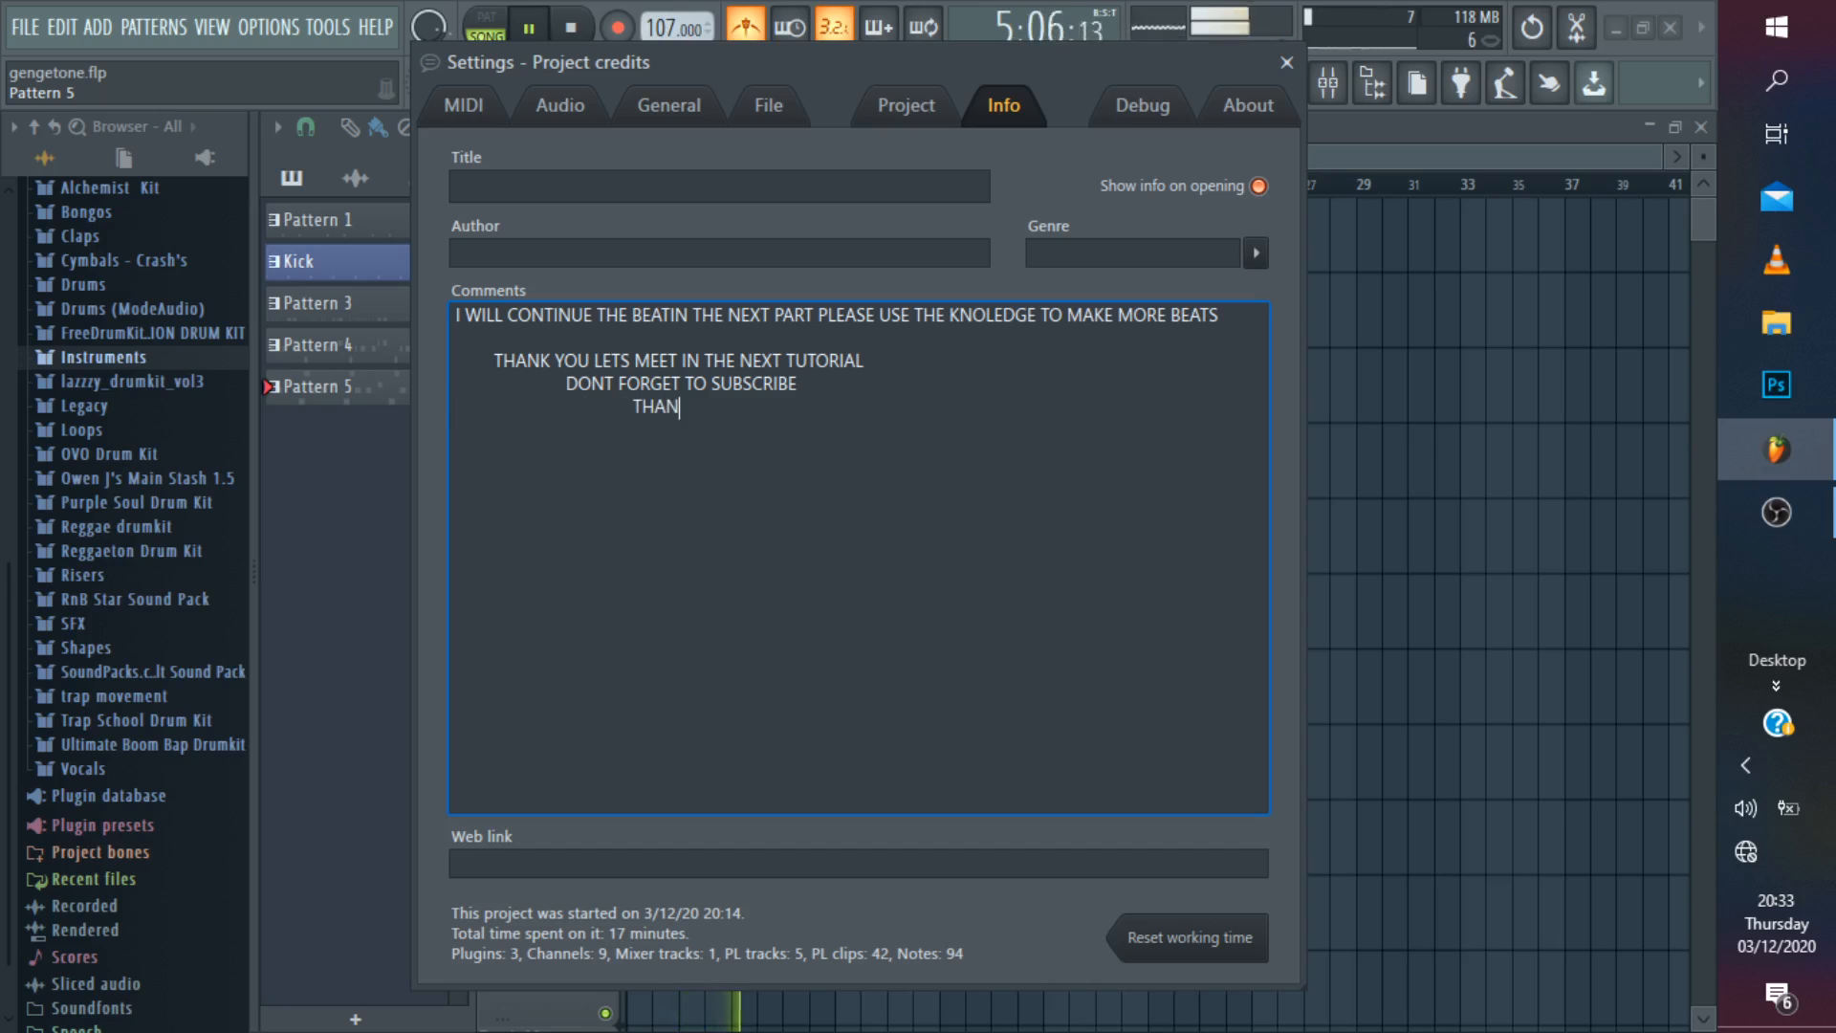
{"action": "type", "text": "K YOU"}
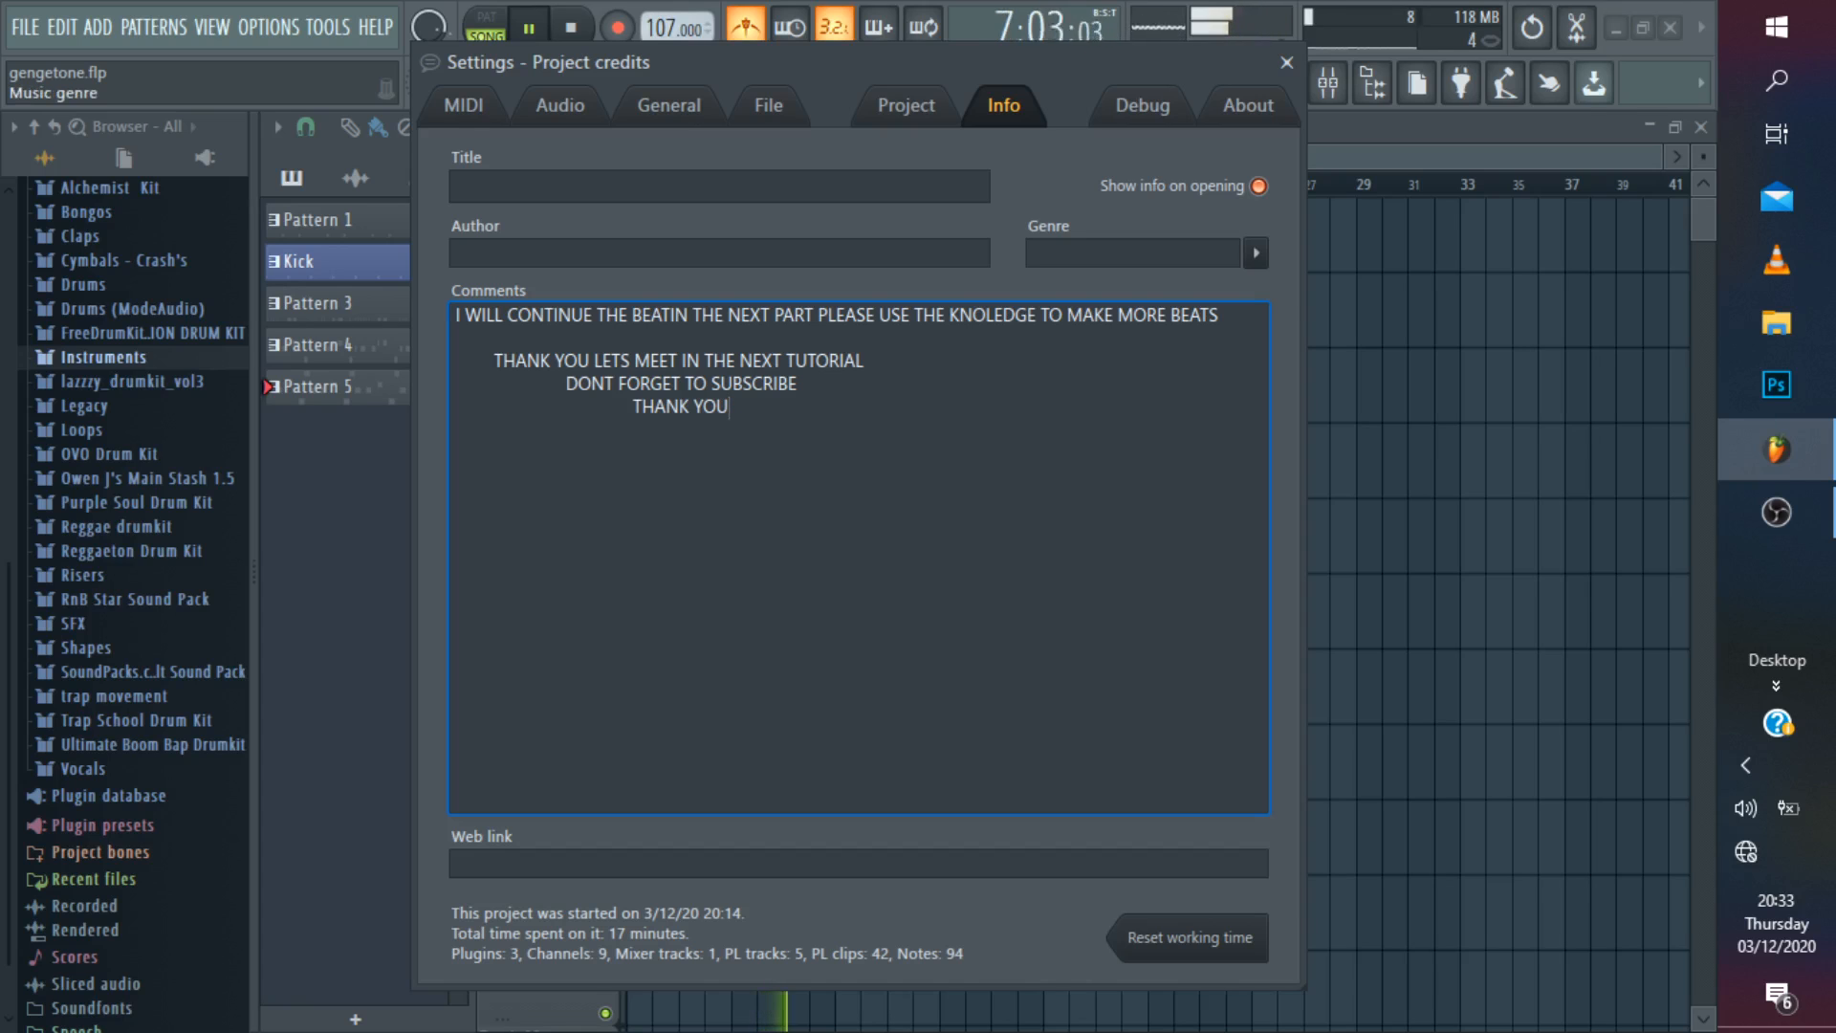
{"action": "left_click", "coordinate": [1776, 512]}
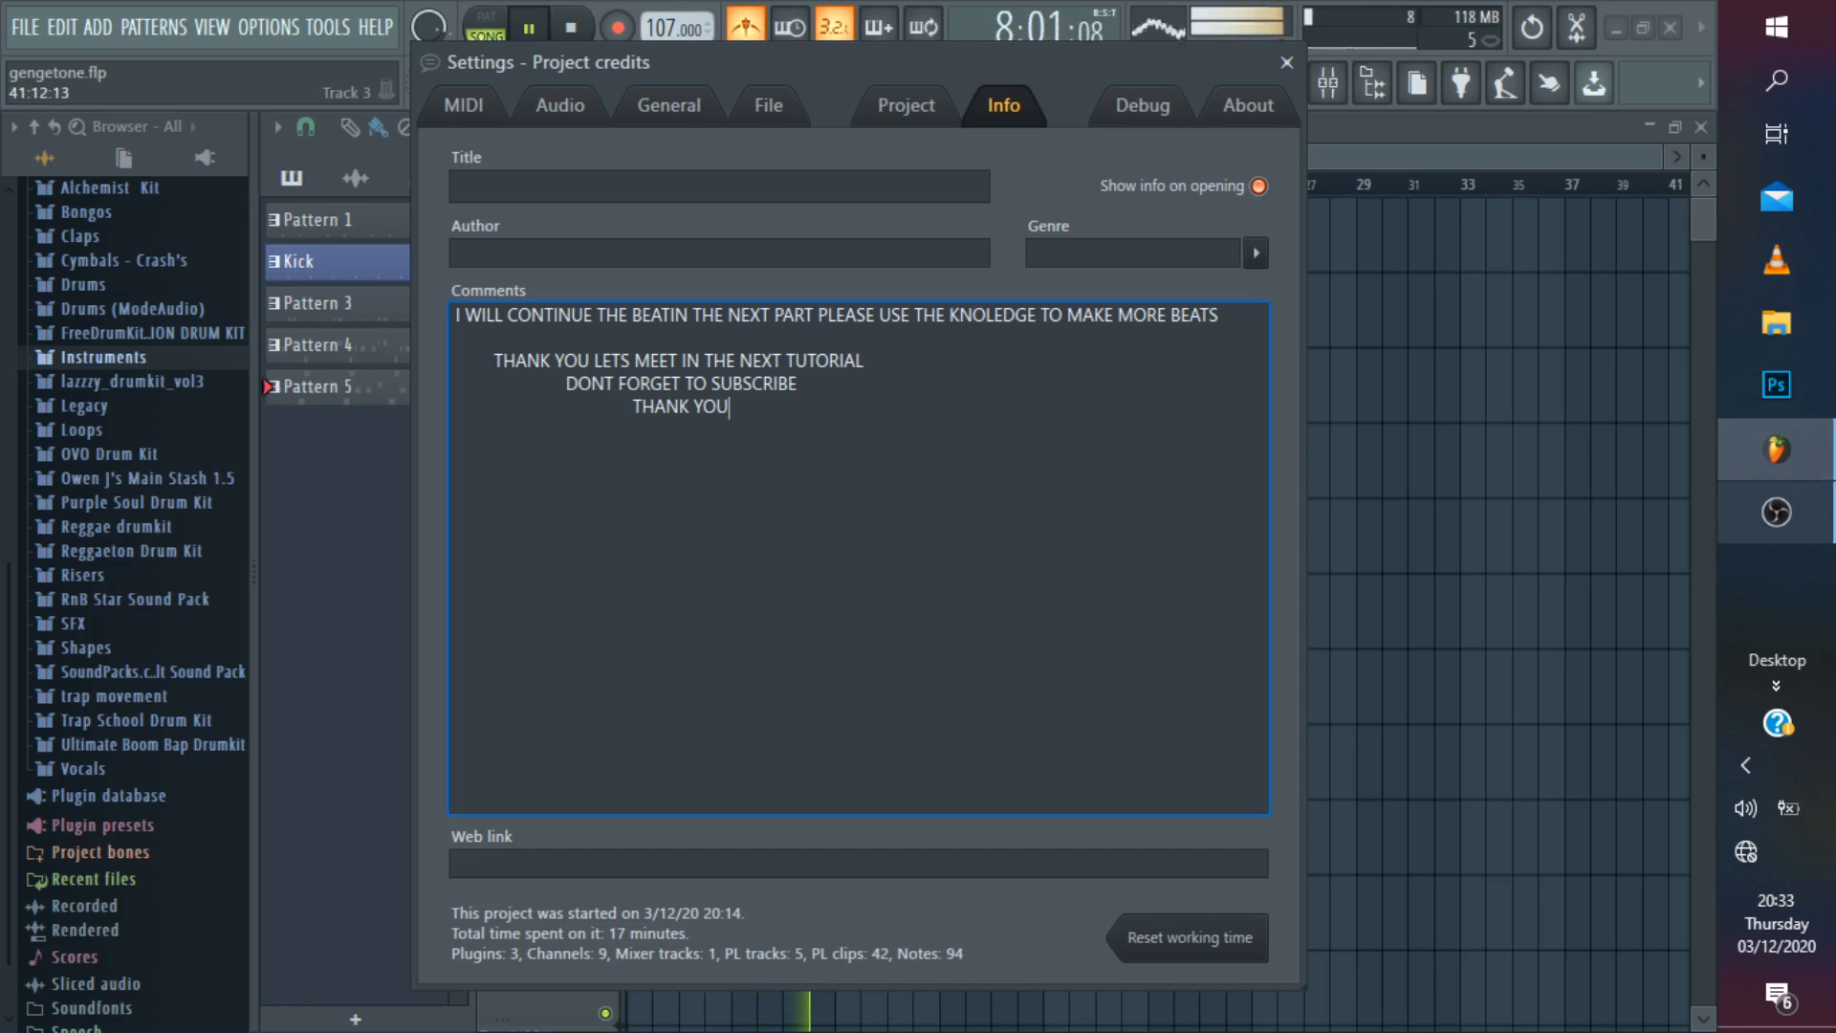